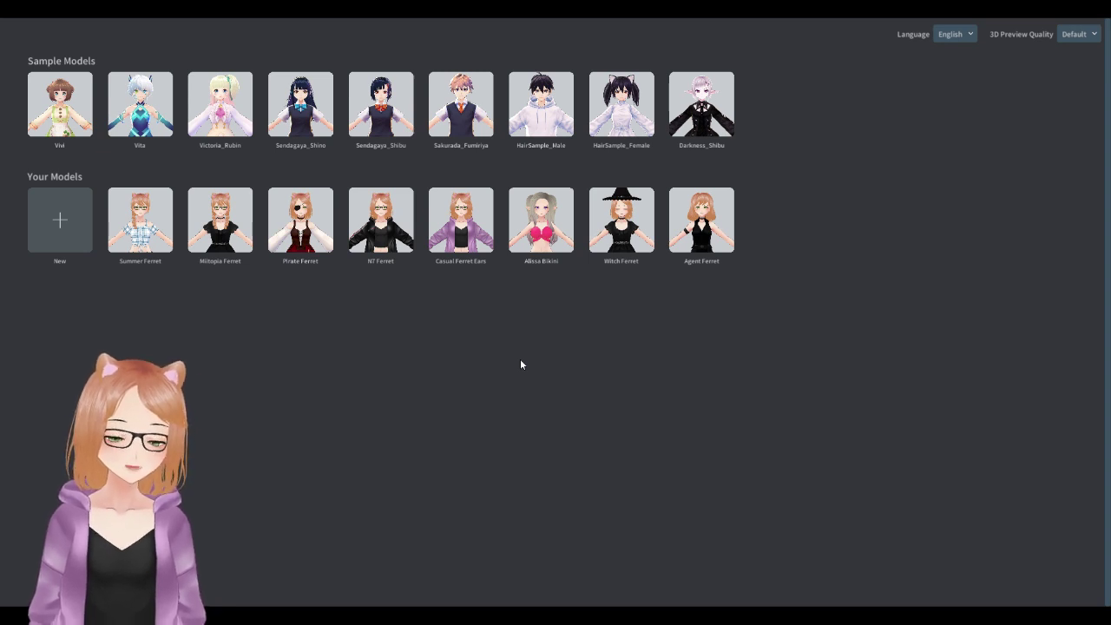
View the base model types offered for a new model and return to the model selection.
left_click(57, 219)
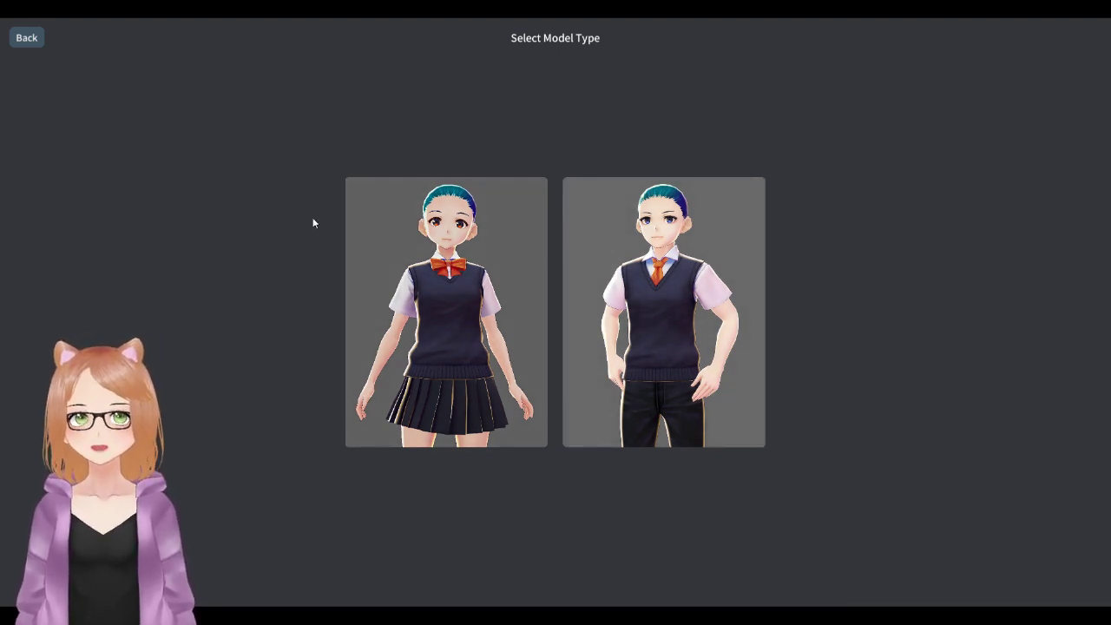
left_click(22, 39)
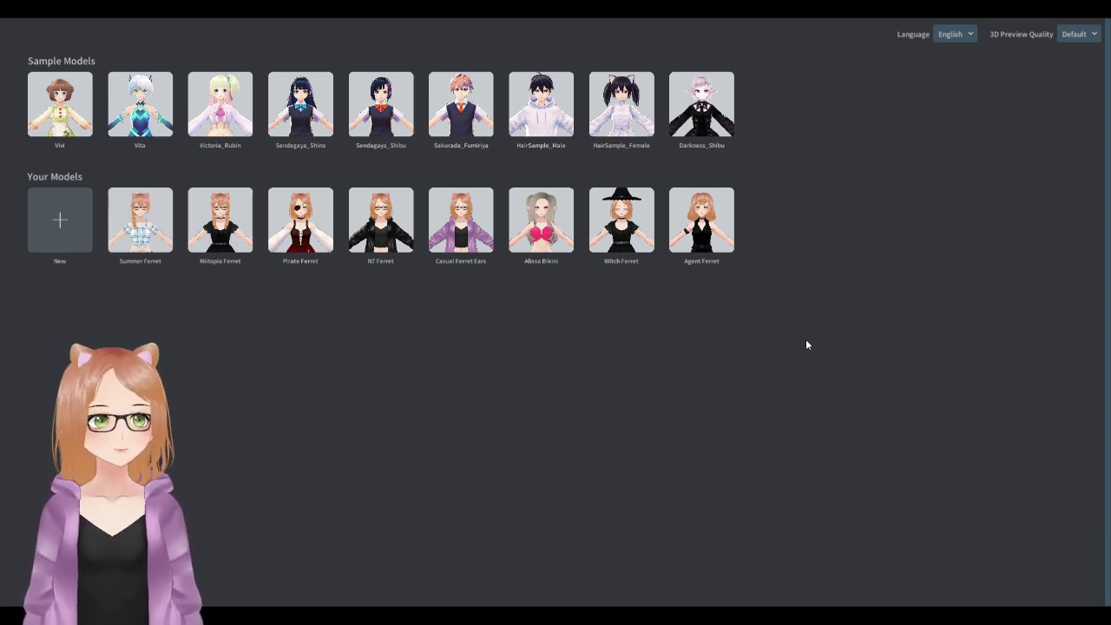
Open the saved Casual Ferret Ears model and examine its face and upper body.
left_click(462, 228)
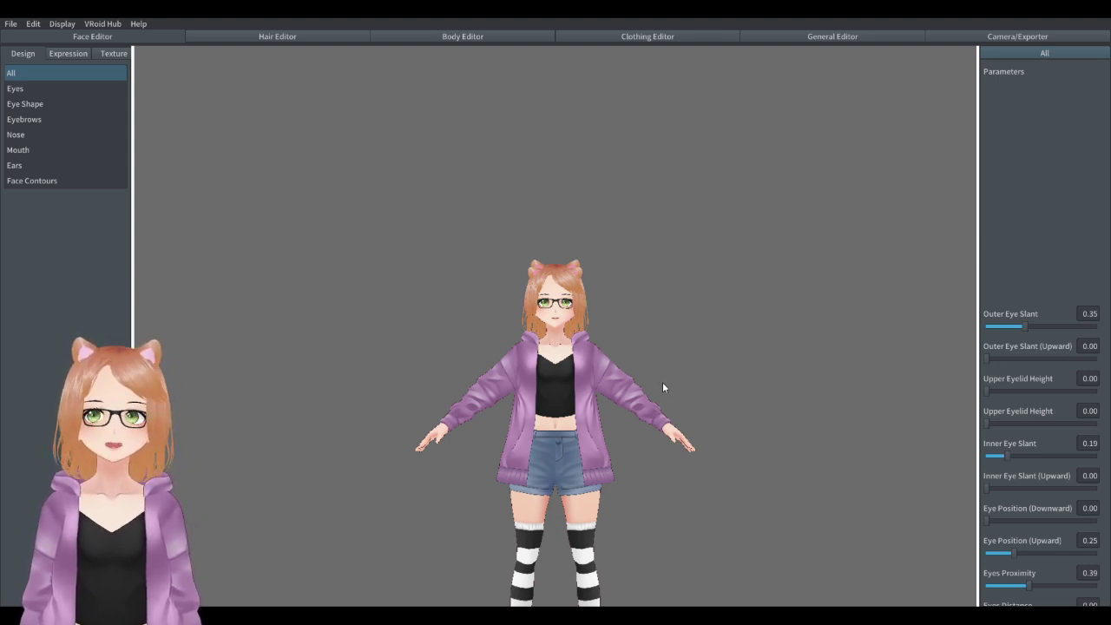
scroll(661, 388, "up", 5)
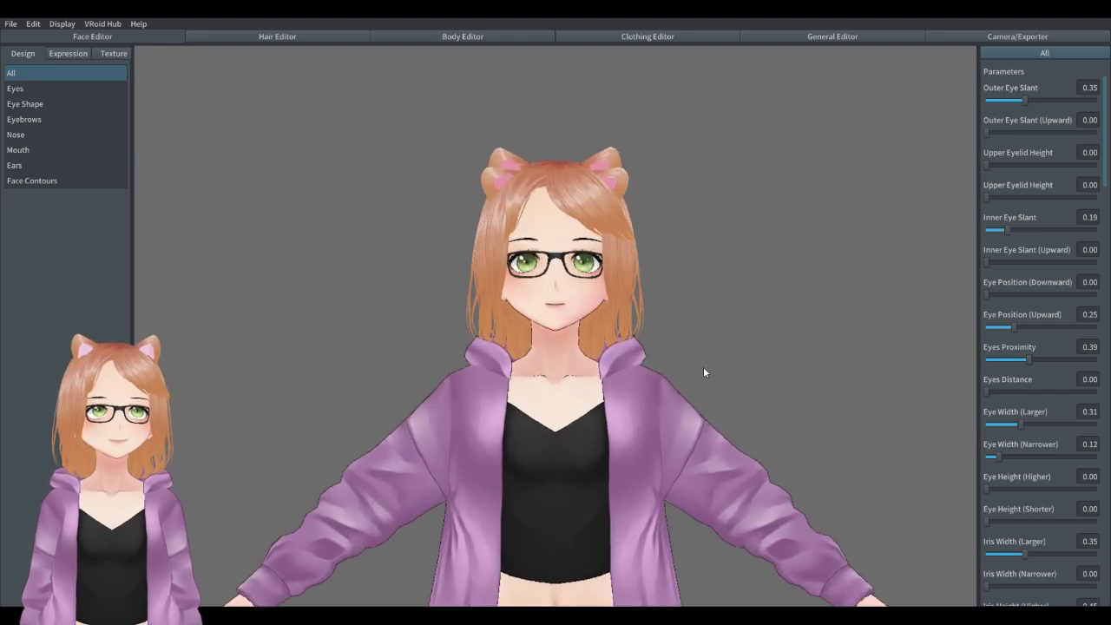
scroll(706, 373, "up", 3)
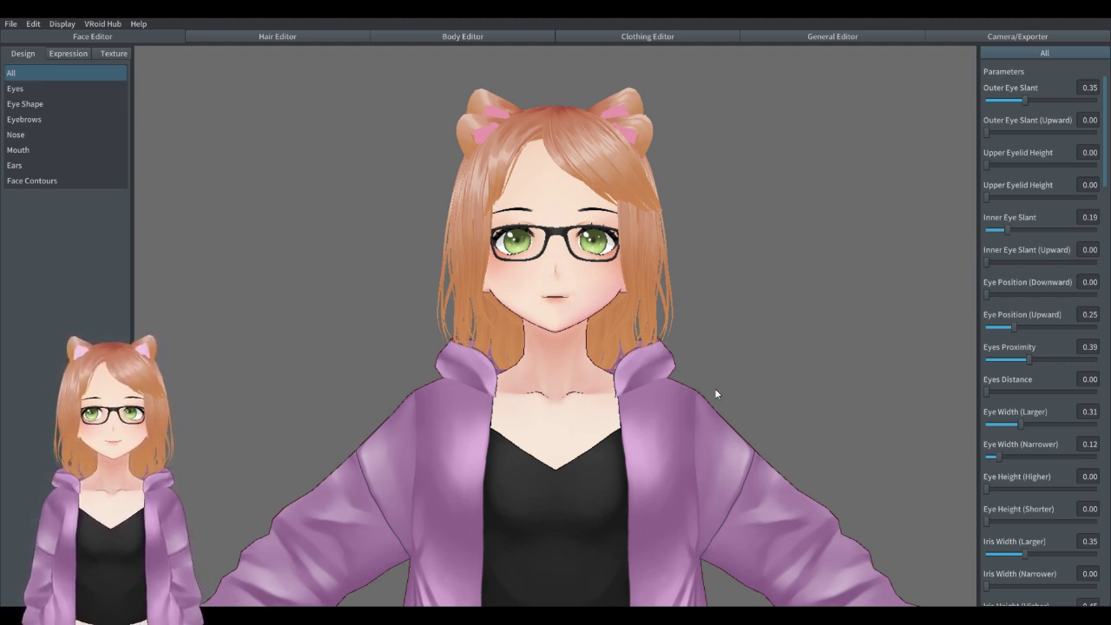
scroll(720, 402, "up", 3)
scroll(724, 411, "down", 3)
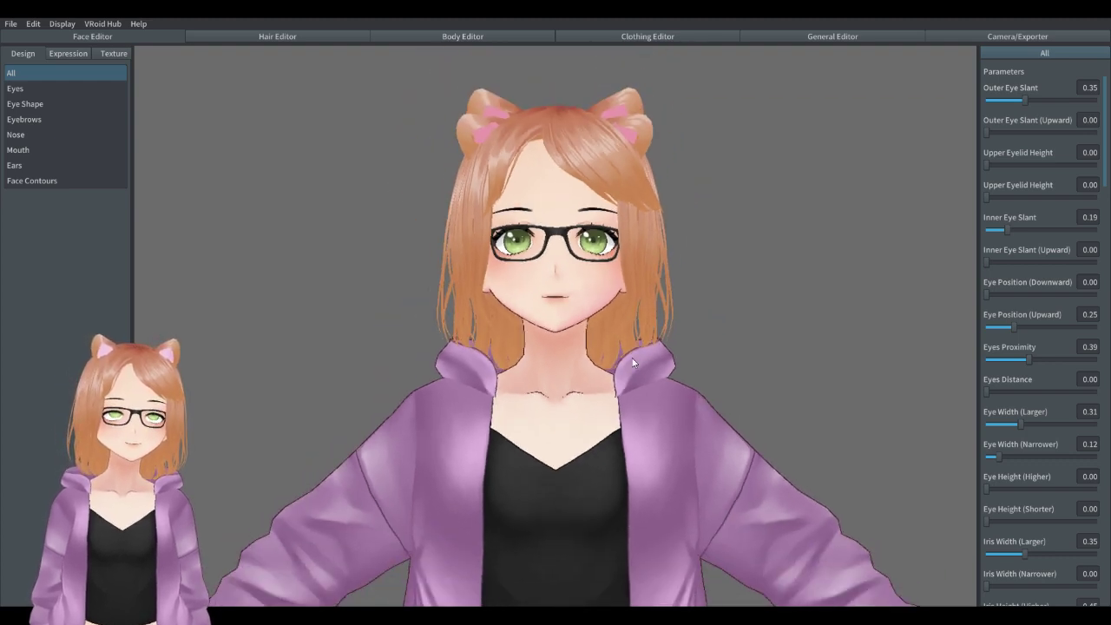
middle_click_drag(633, 363, 647, 487)
mouse_move(681, 390)
right_mouse_down()
mouse_move(682, 409)
mouse_move(684, 394)
right_mouse_up()
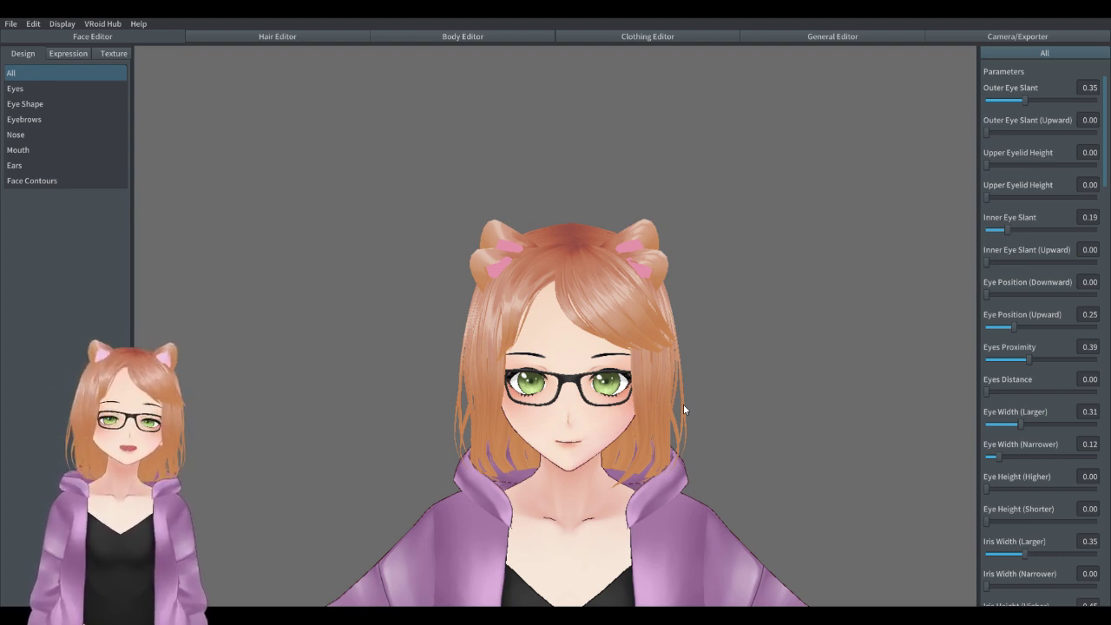
scroll(721, 297, "up", 2)
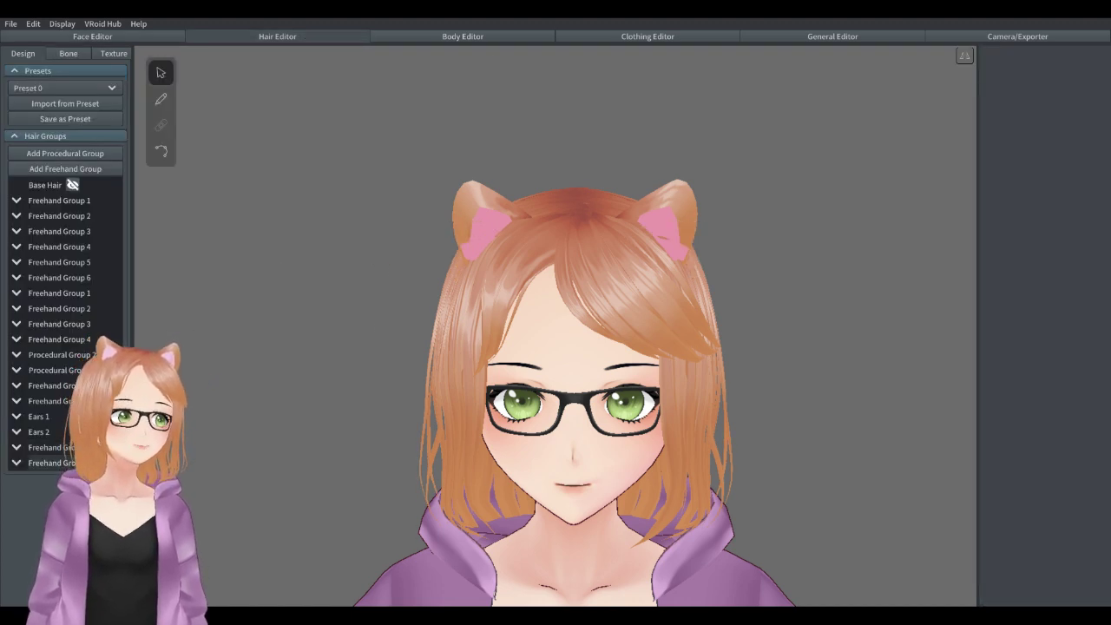
Examine the model's hair, ears and full outfit down to the shoes in the Hair Editor.
scroll(886, 298, "down", 2)
middle_click_drag(701, 429, 765, 441)
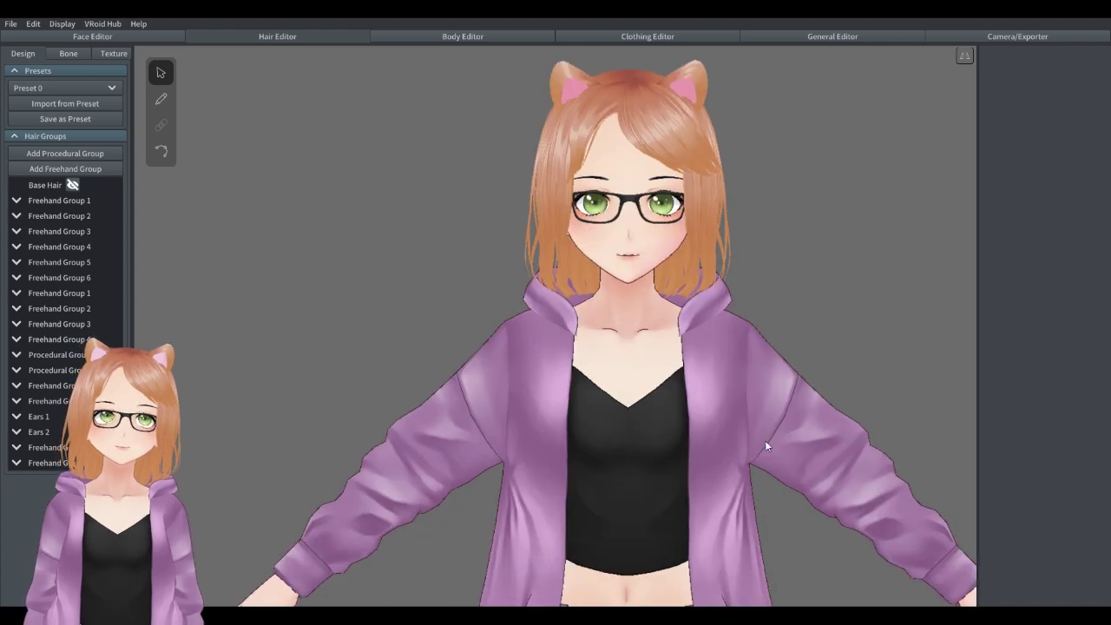
right_click_drag(765, 441, 553, 439)
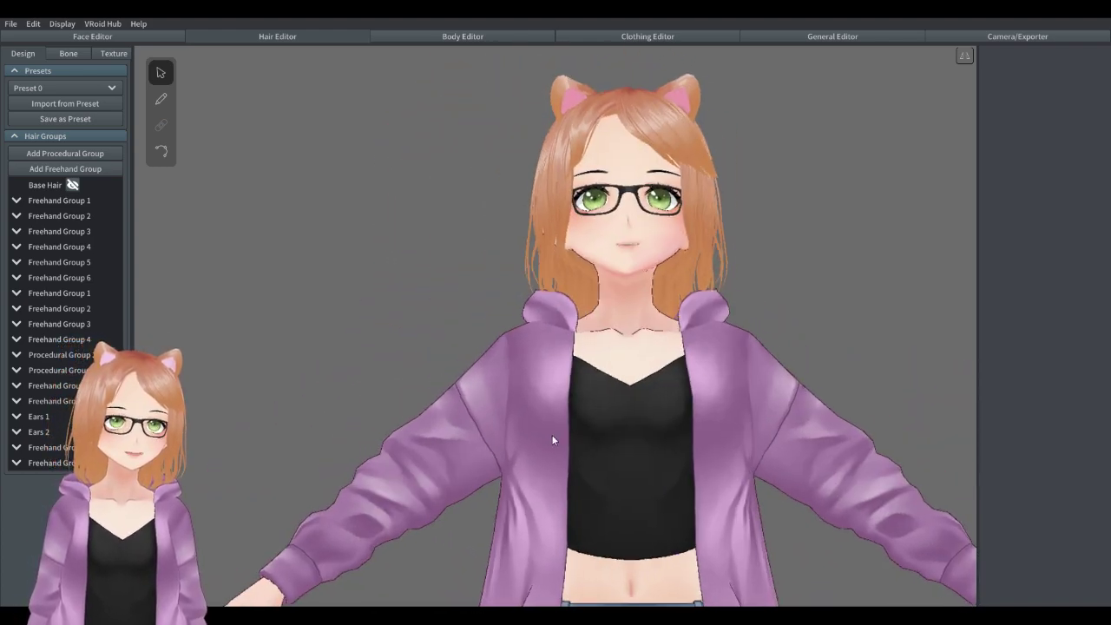
scroll(707, 474, "down", 3)
middle_click_drag(707, 474, 680, 347)
scroll(713, 428, "down", 1)
scroll(703, 431, "down", 5)
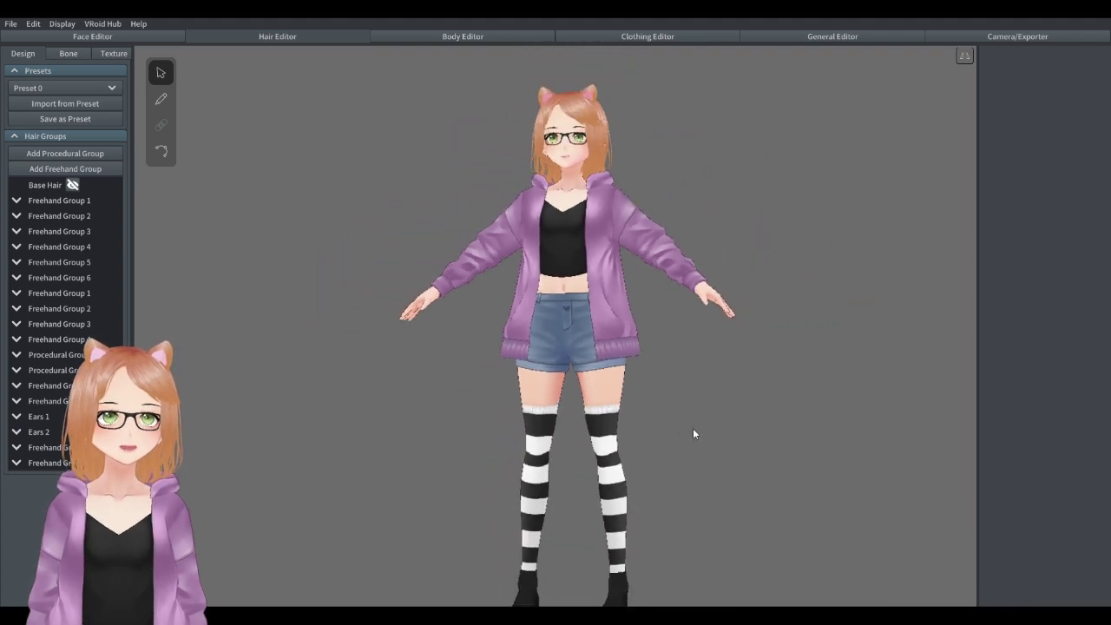
right_click_drag(712, 488, 707, 490)
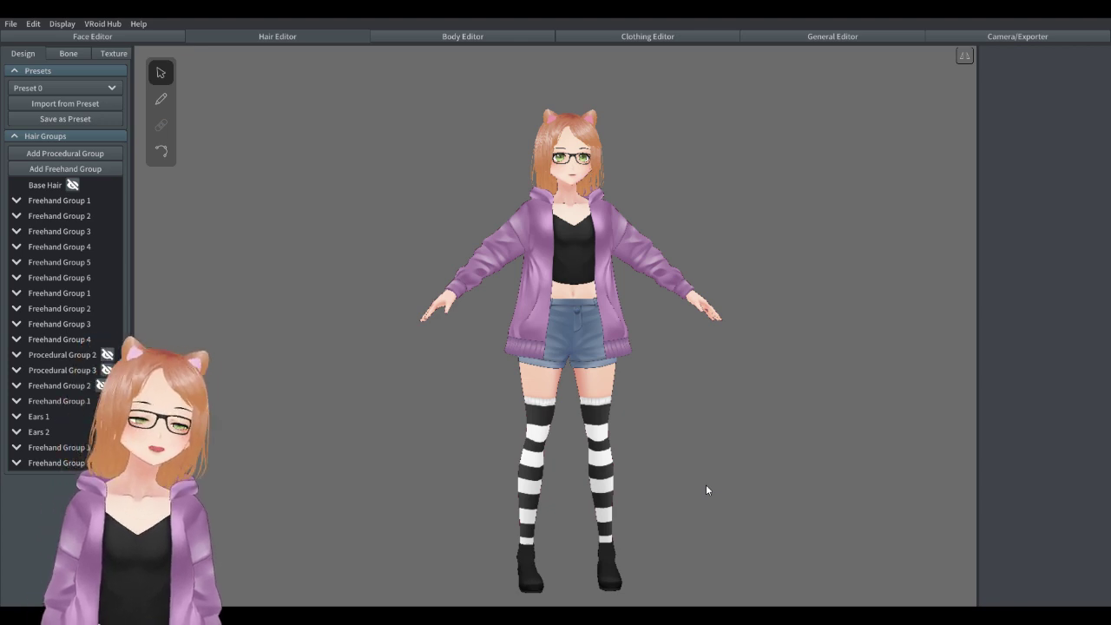
scroll(686, 358, "up", 3)
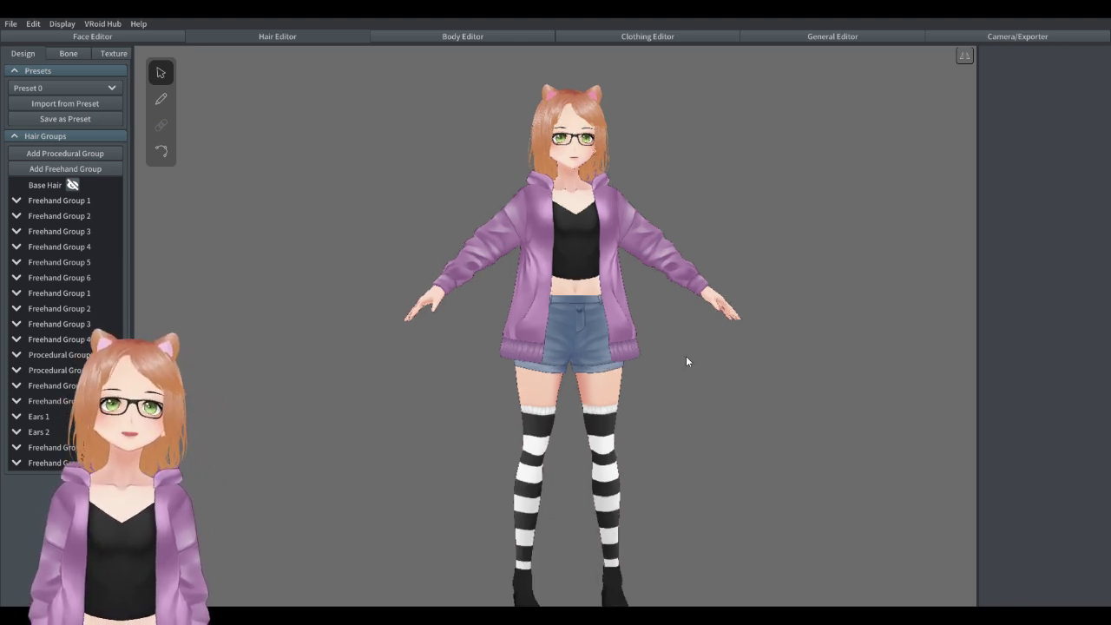
mouse_move(692, 328)
right_mouse_down()
mouse_move(682, 347)
mouse_move(692, 328)
right_mouse_up()
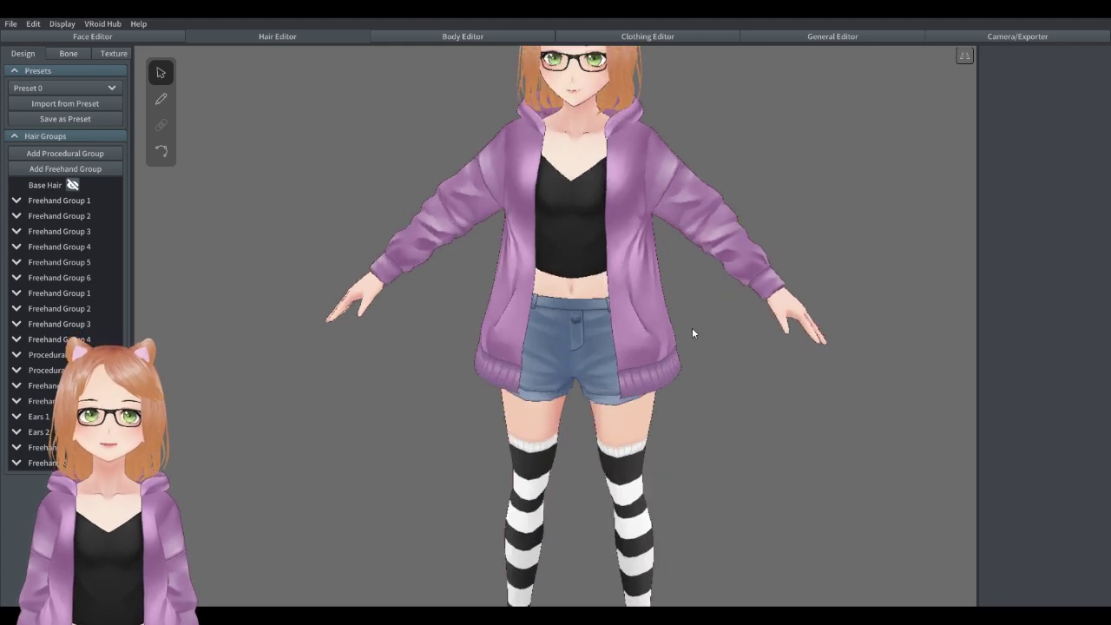
Inspect the shading and folds of the purple jacket up close from another side.
middle_click_drag(583, 293, 576, 313)
right_click_drag(575, 316, 674, 346)
scroll(577, 359, "up", 10)
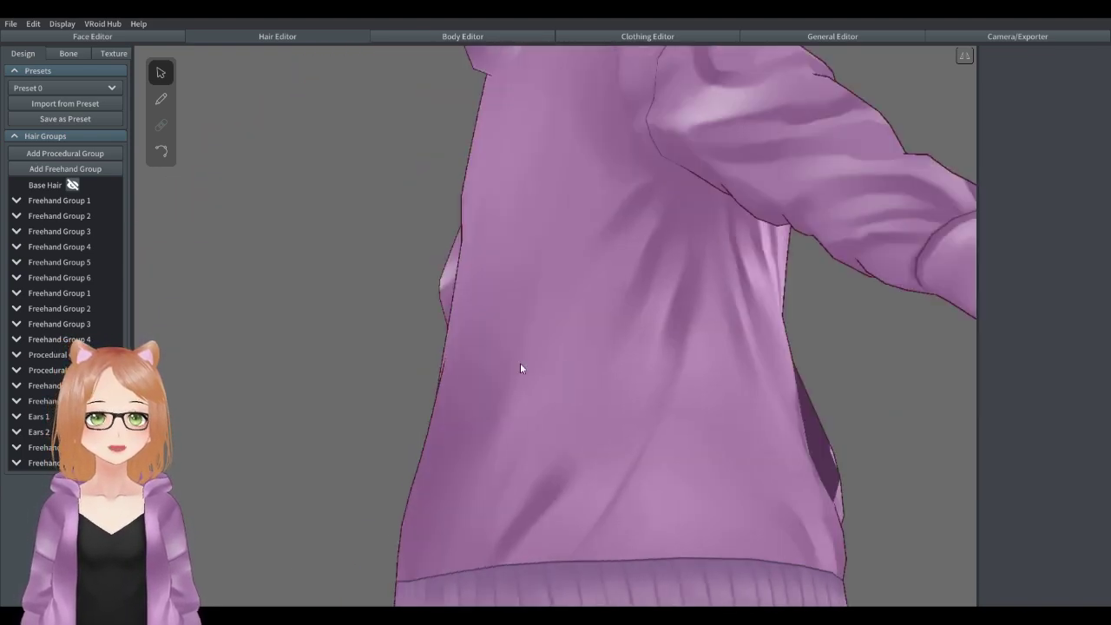
right_click_drag(520, 368, 460, 372)
scroll(469, 372, "down", 10)
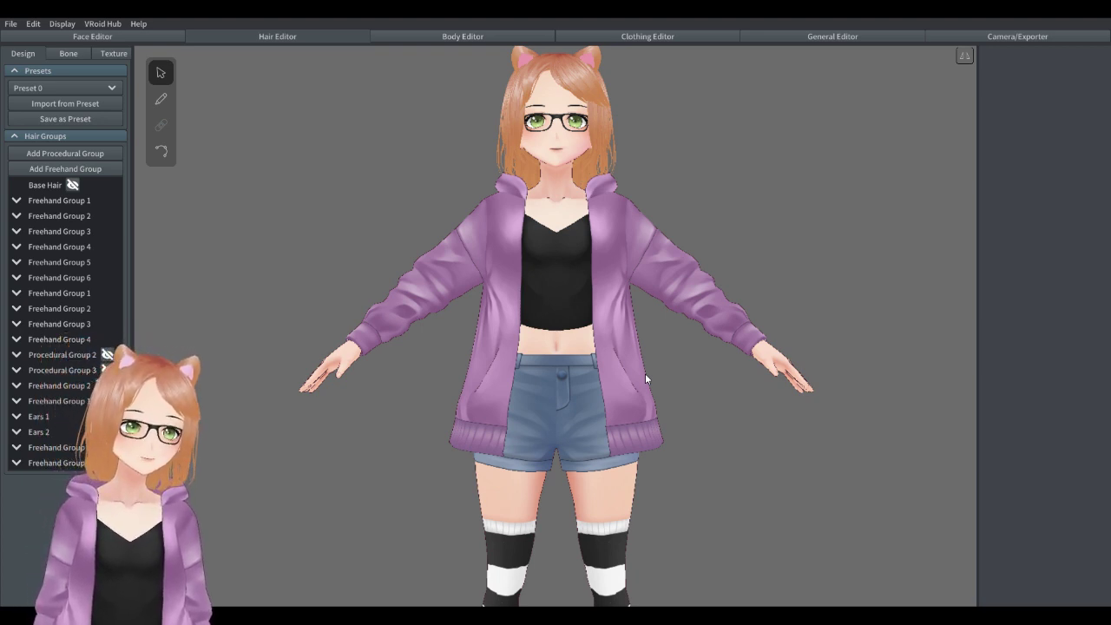
middle_click_drag(615, 273, 625, 318)
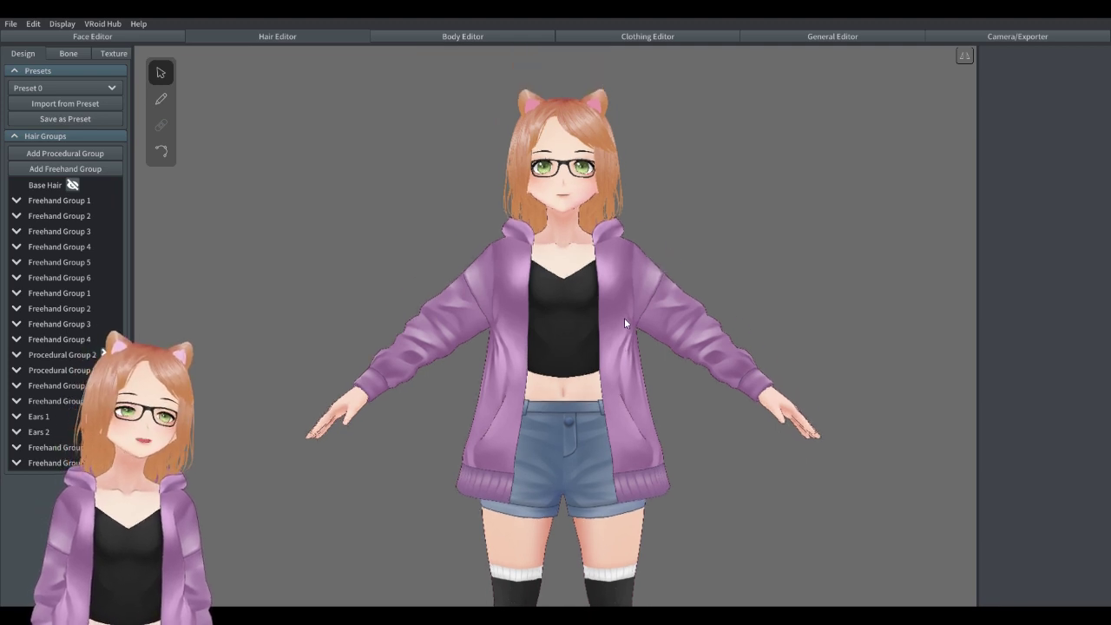
scroll(624, 318, "down", 1)
scroll(622, 321, "down", 2)
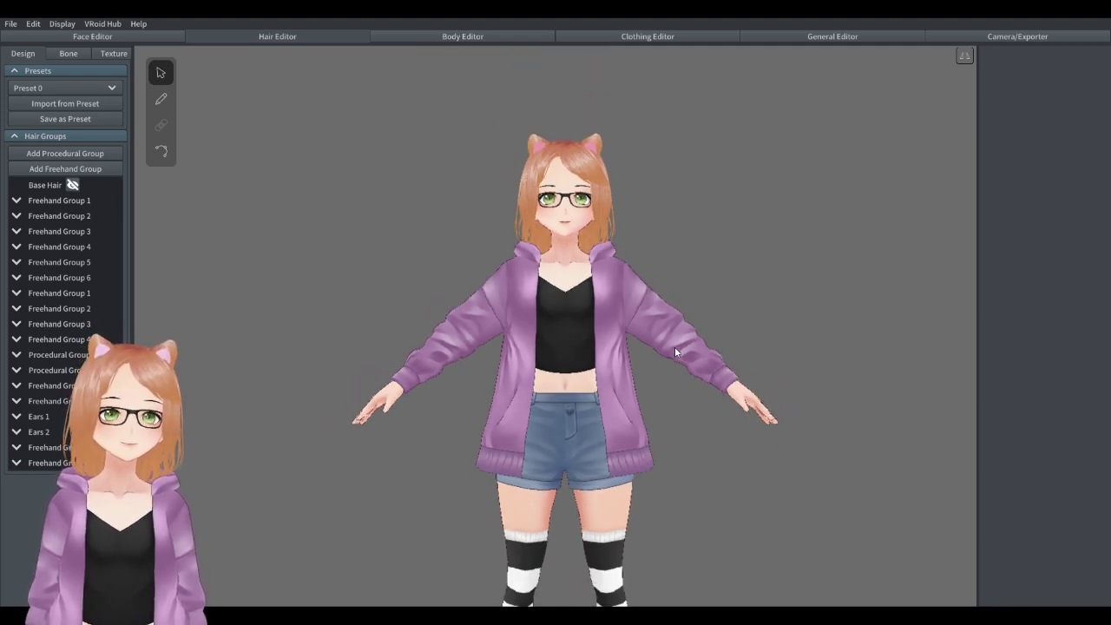
scroll(675, 347, "down", 2)
middle_click_drag(614, 488, 623, 422)
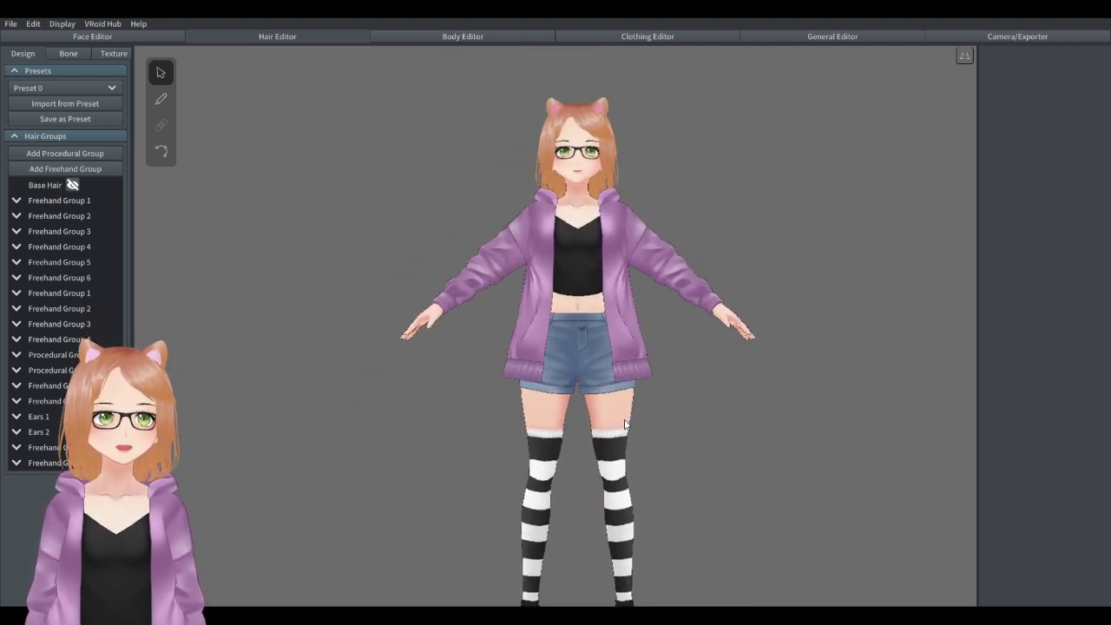
middle_click_drag(645, 287, 641, 346)
scroll(674, 327, "up", 3)
scroll(690, 326, "up", 1)
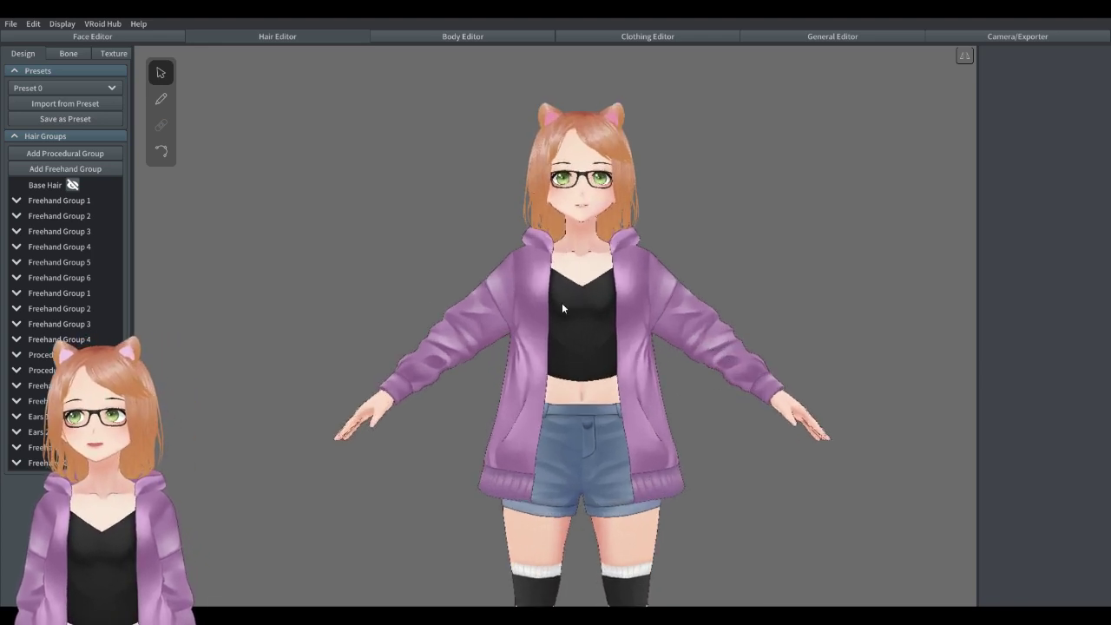
scroll(626, 210, "up", 1)
middle_click_drag(626, 210, 615, 327)
scroll(627, 366, "up", 3)
middle_click_drag(628, 371, 653, 383)
scroll(613, 417, "up", 3)
scroll(622, 380, "down", 4)
scroll(652, 385, "down", 2)
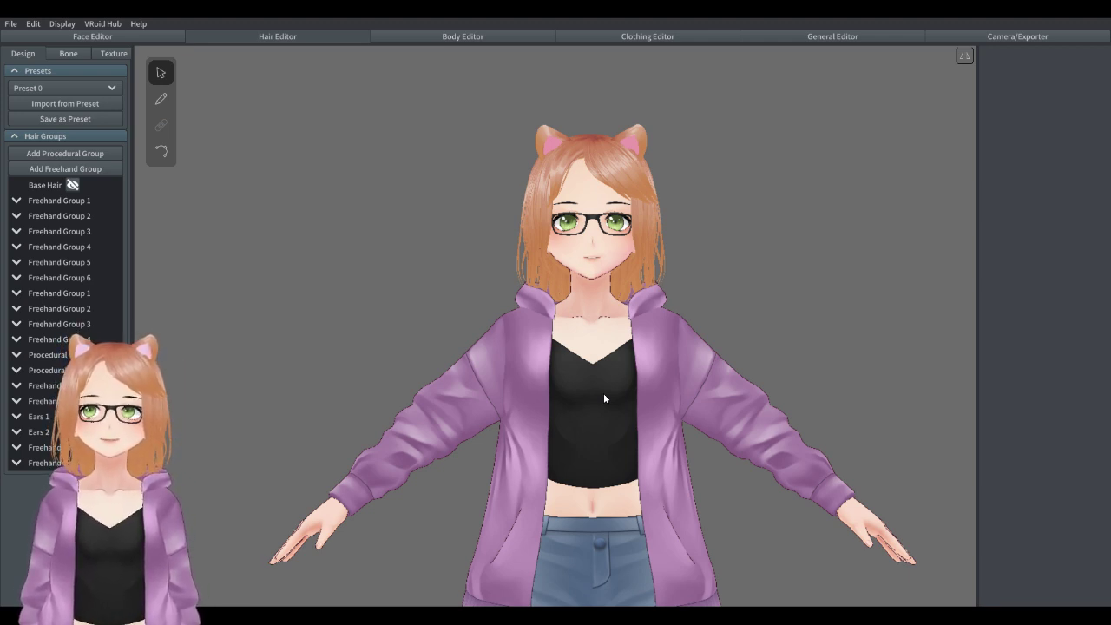
scroll(603, 393, "down", 2)
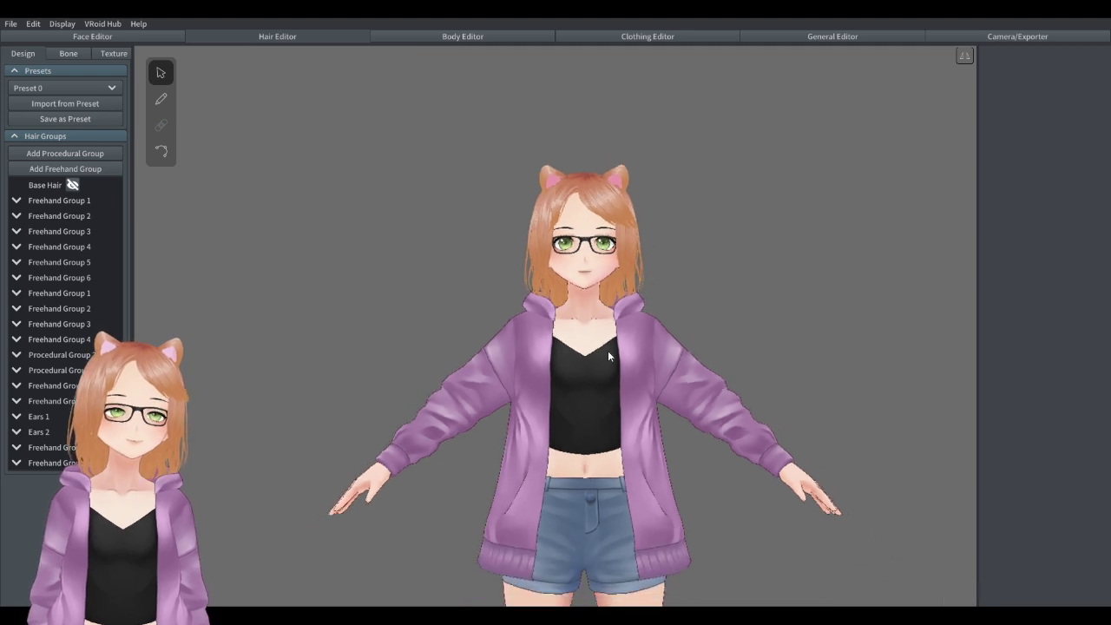
scroll(607, 351, "up", 4)
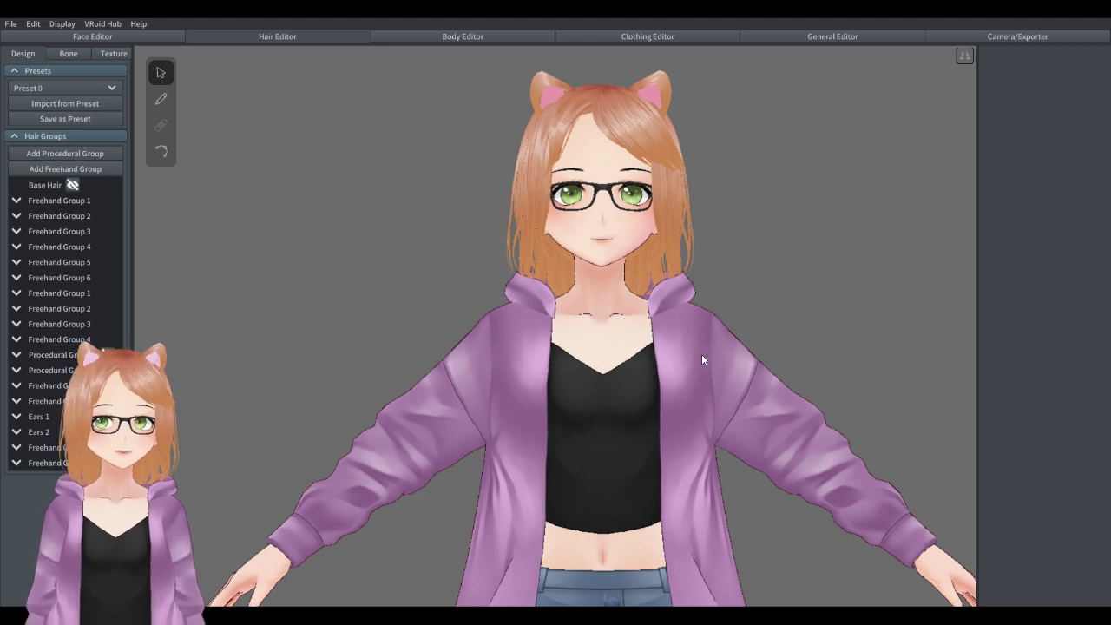
scroll(816, 382, "down", 3)
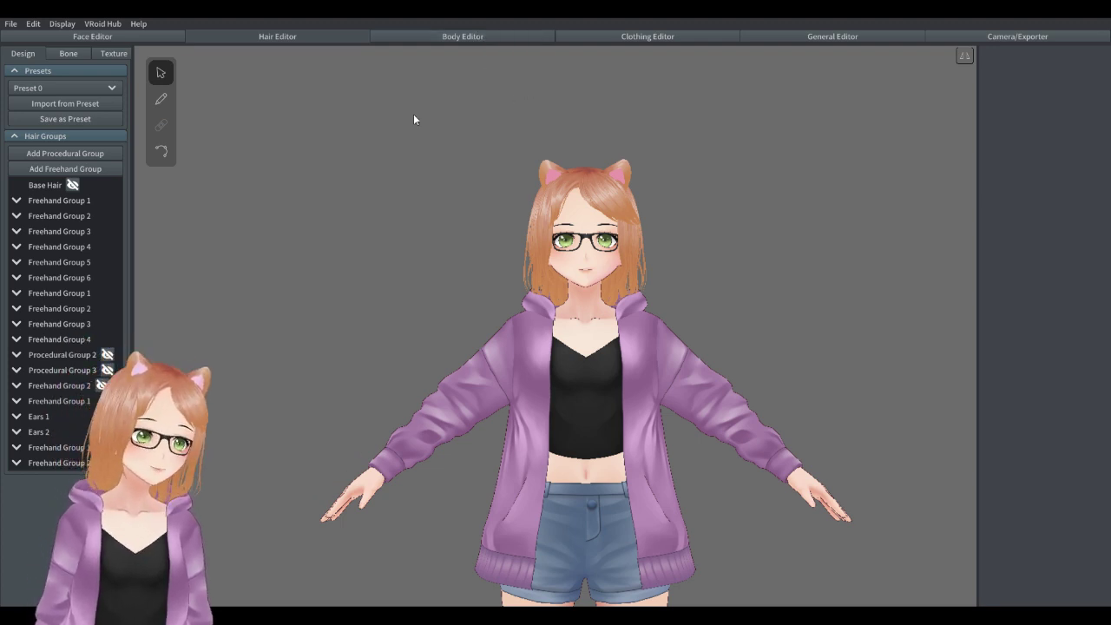
scroll(556, 169, "up", 1)
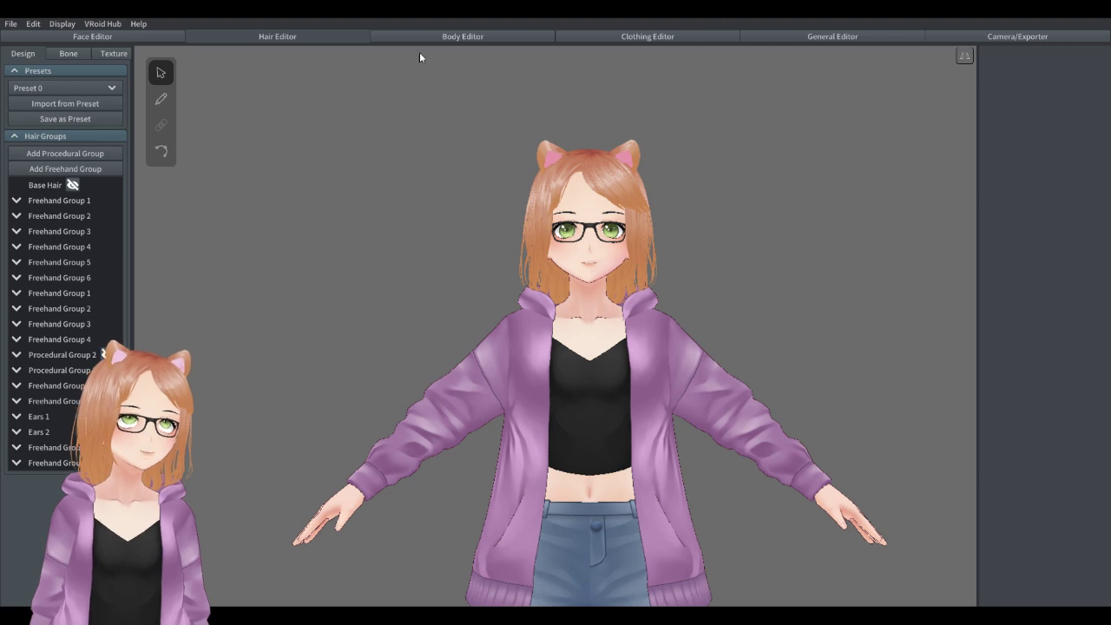
Switch to the Face Editor and examine the model's full figure, outfit and face.
left_click(121, 33)
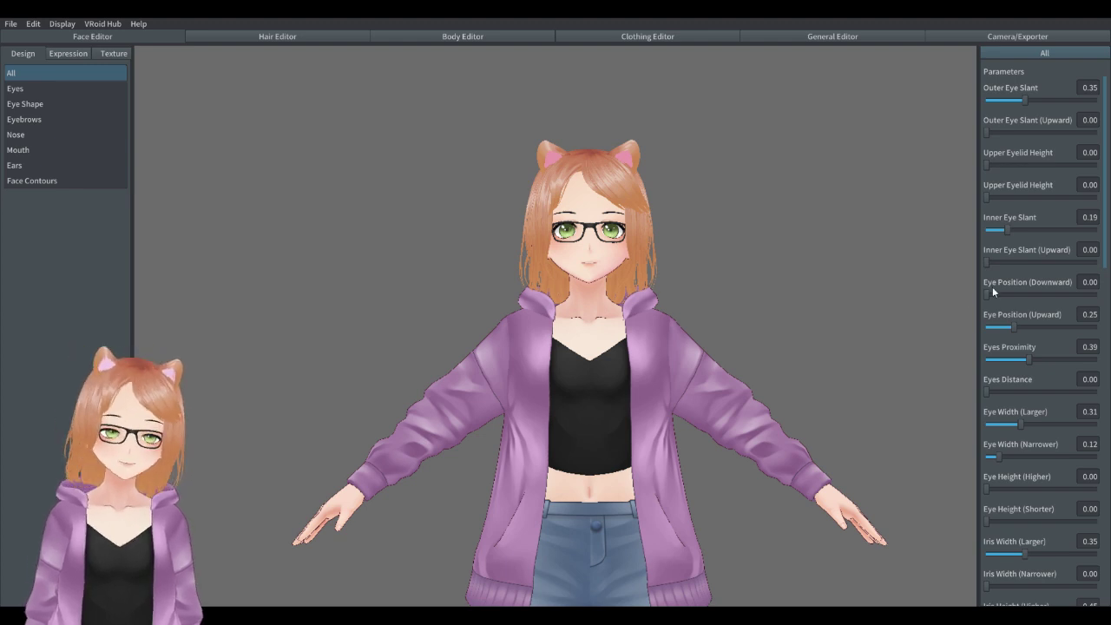
scroll(718, 350, "down", 5)
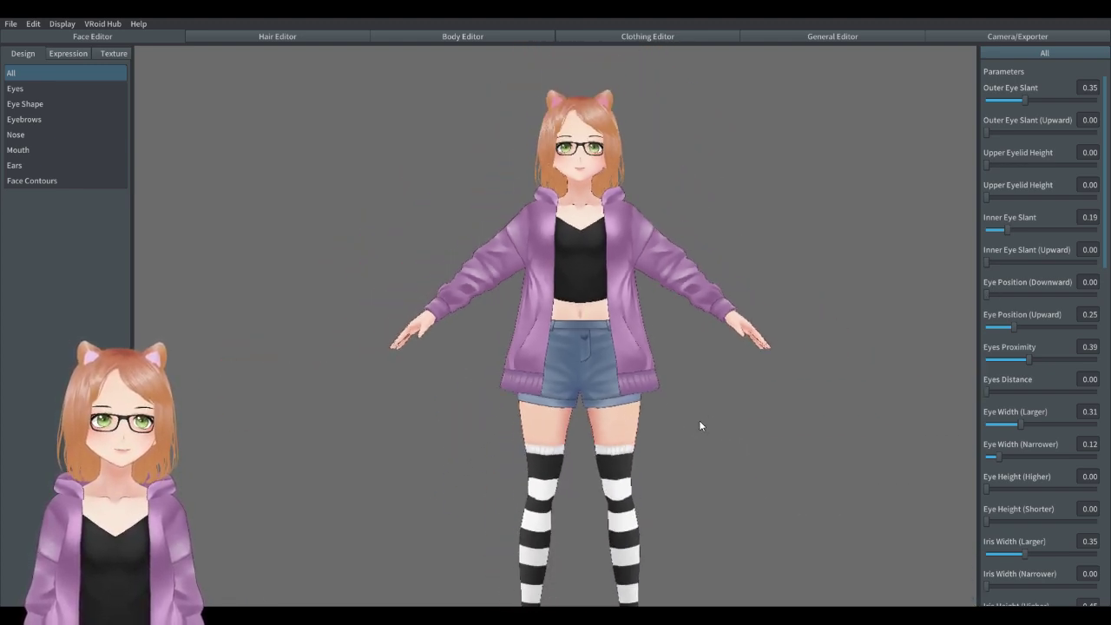
right_click_drag(652, 215, 723, 288)
middle_click_drag(661, 402, 649, 344)
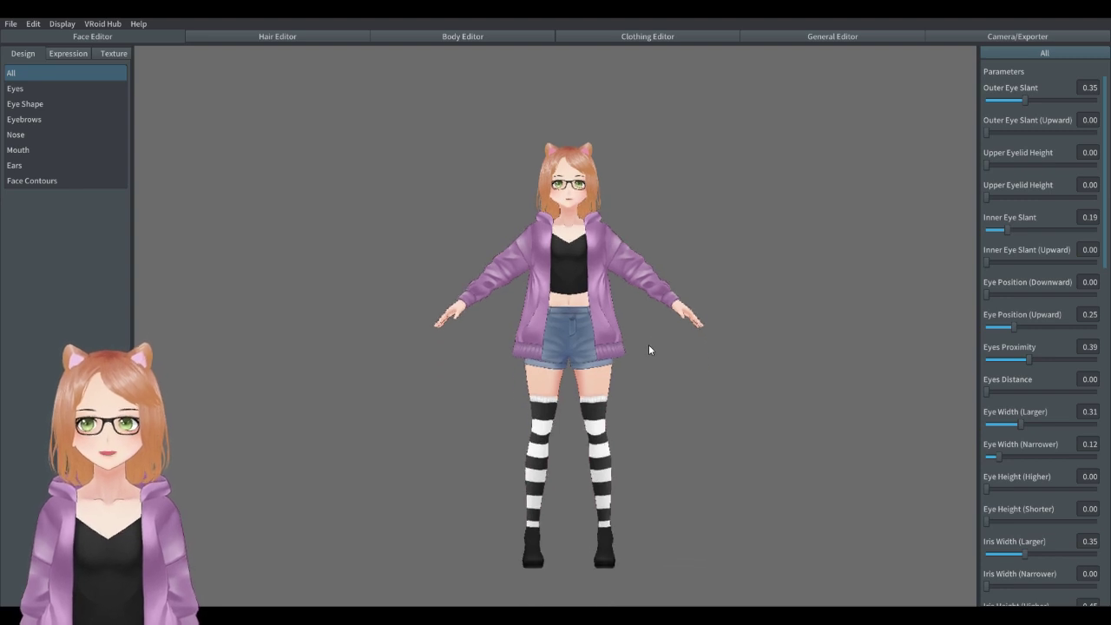
scroll(663, 355, "up", 4)
scroll(703, 337, "up", 5)
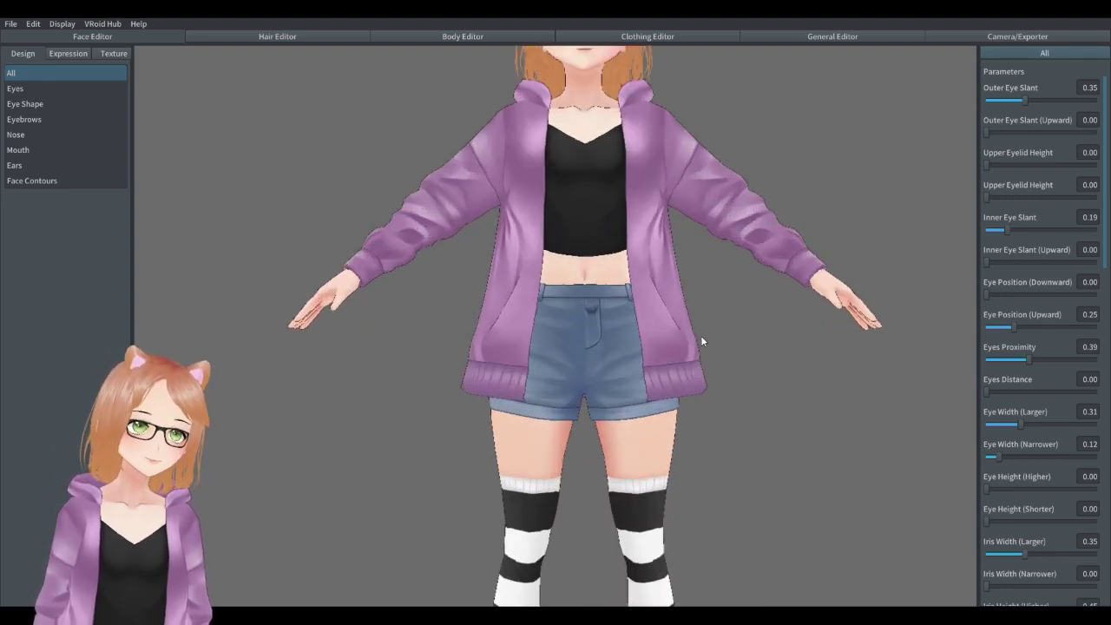
middle_click_drag(669, 226, 657, 299)
scroll(657, 299, "up", 3)
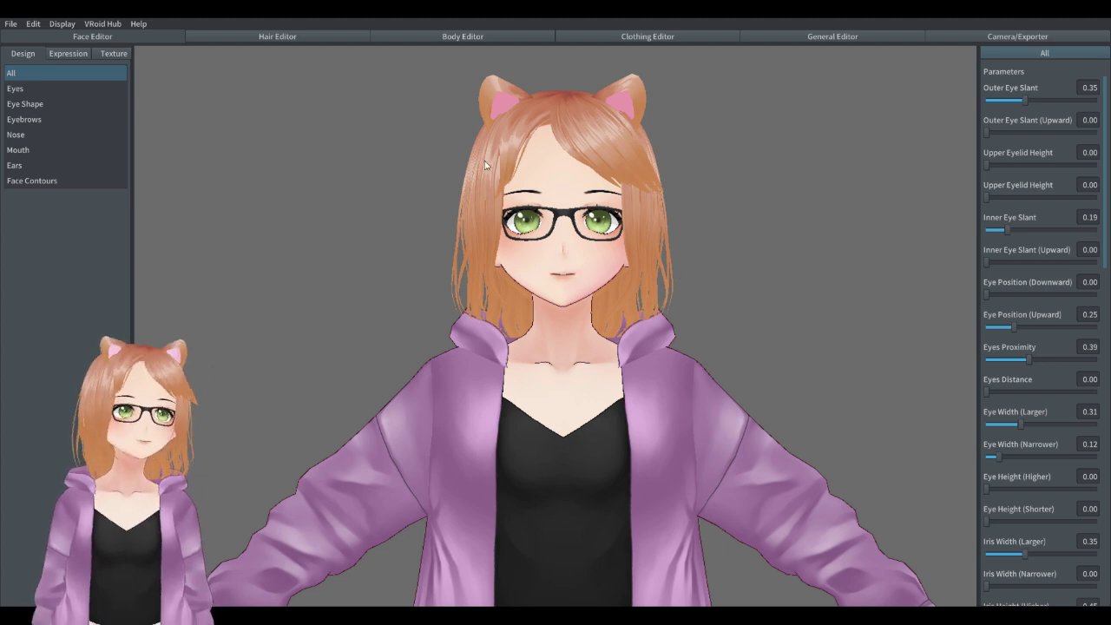
Review the full list of face parameters and try out the Eyes Distance setting.
scroll(1051, 225, "down", 10)
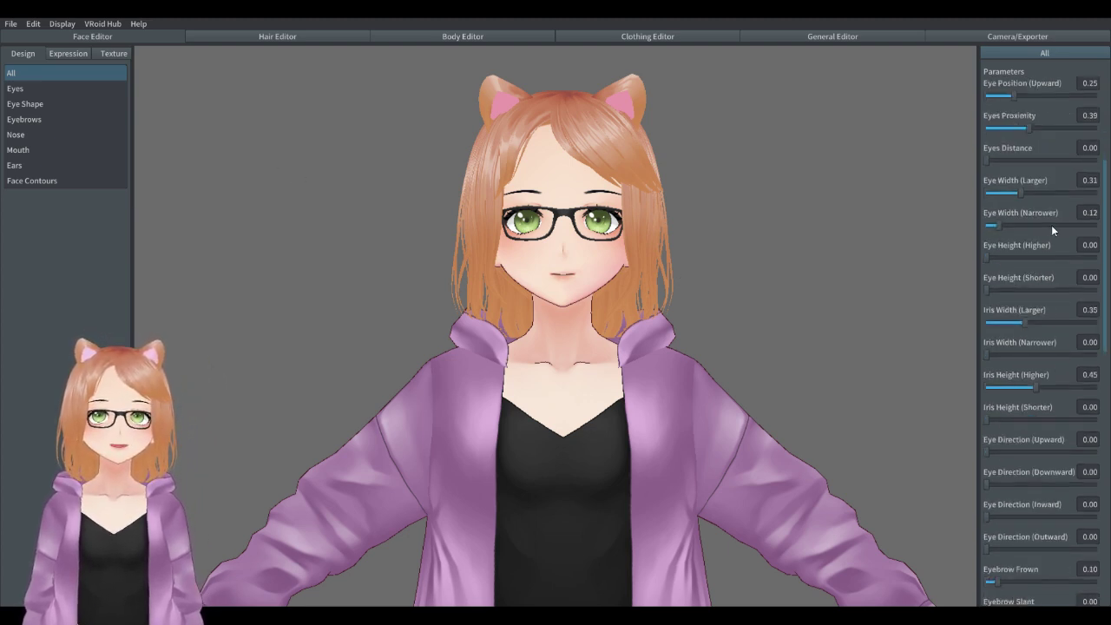
scroll(1046, 295, "down", 10)
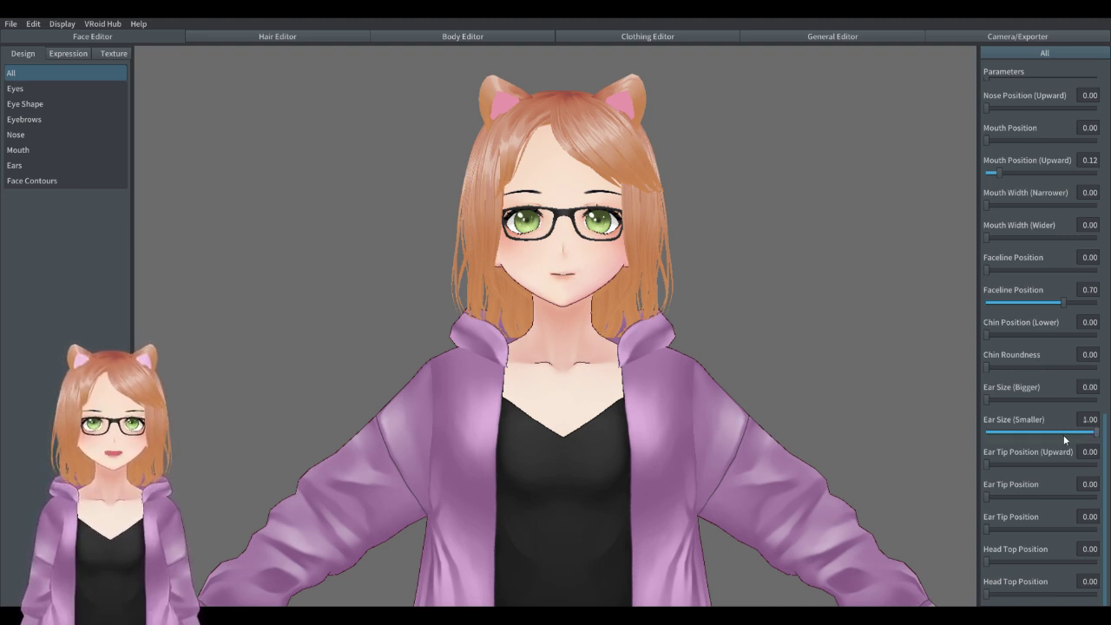
scroll(1055, 390, "up", 15)
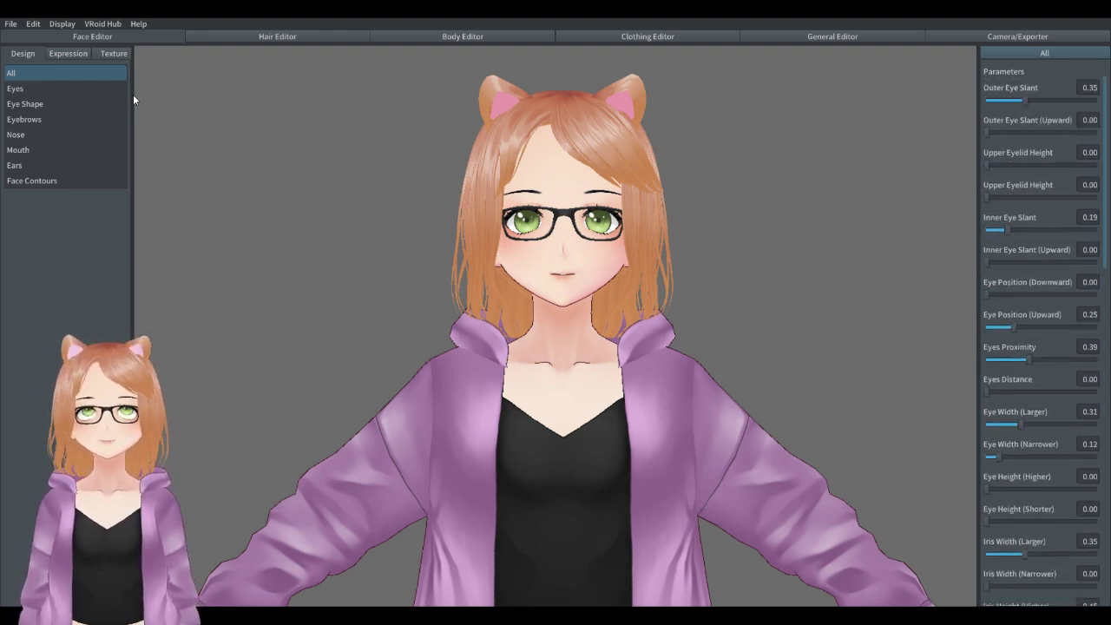
scroll(1044, 248, "down", 3)
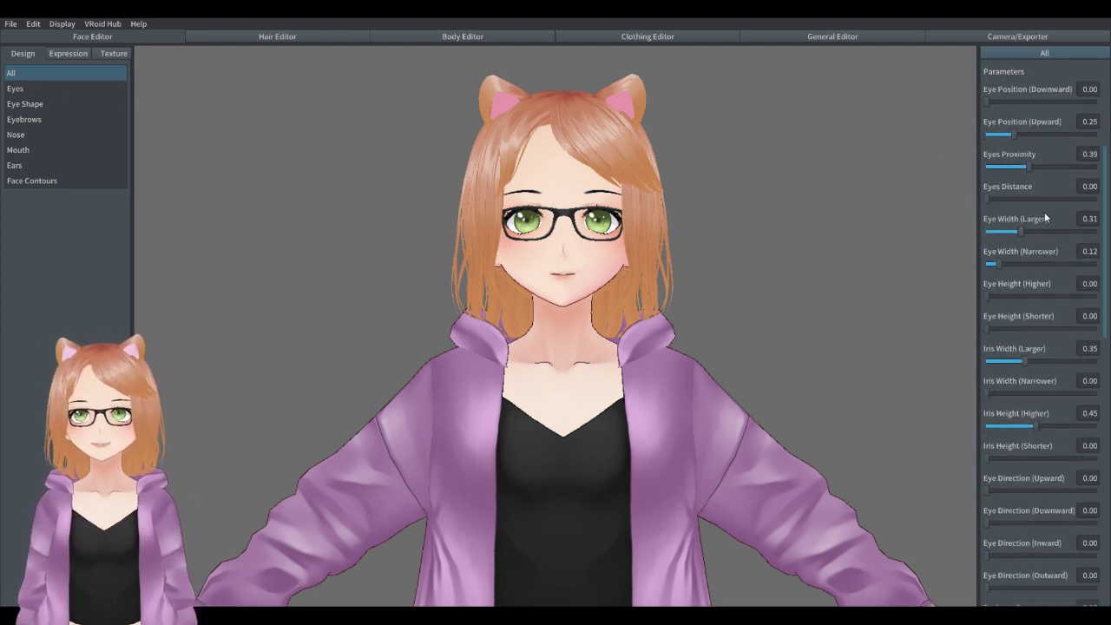
left_click_drag(991, 199, 941, 173)
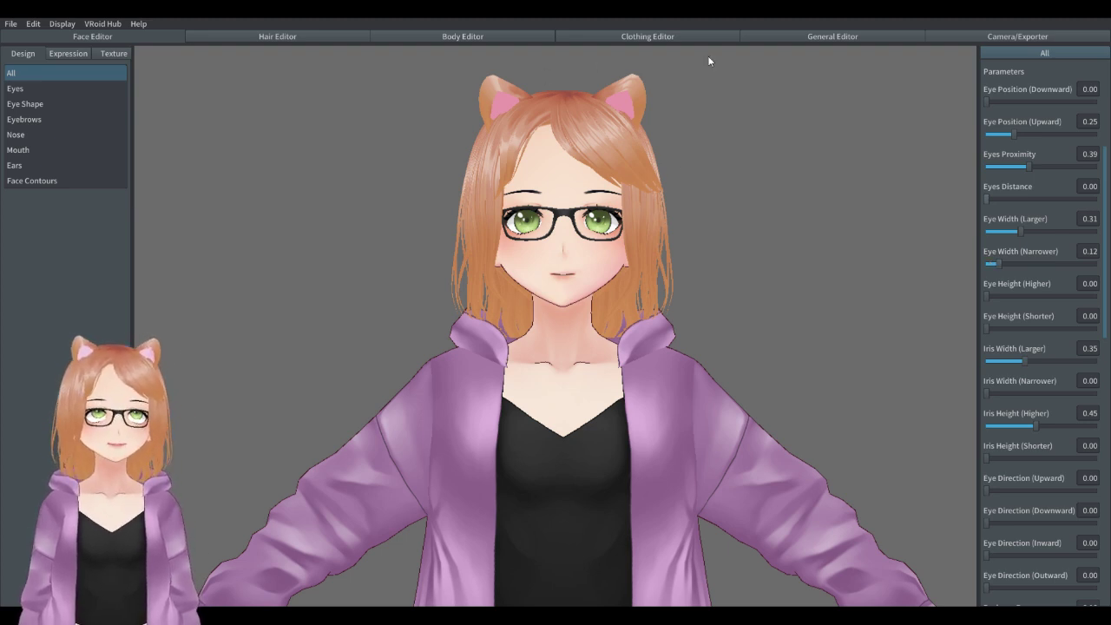
In the Hair Editor, show the hidden witch hat groups and view the whole hat on the model.
left_click(300, 37)
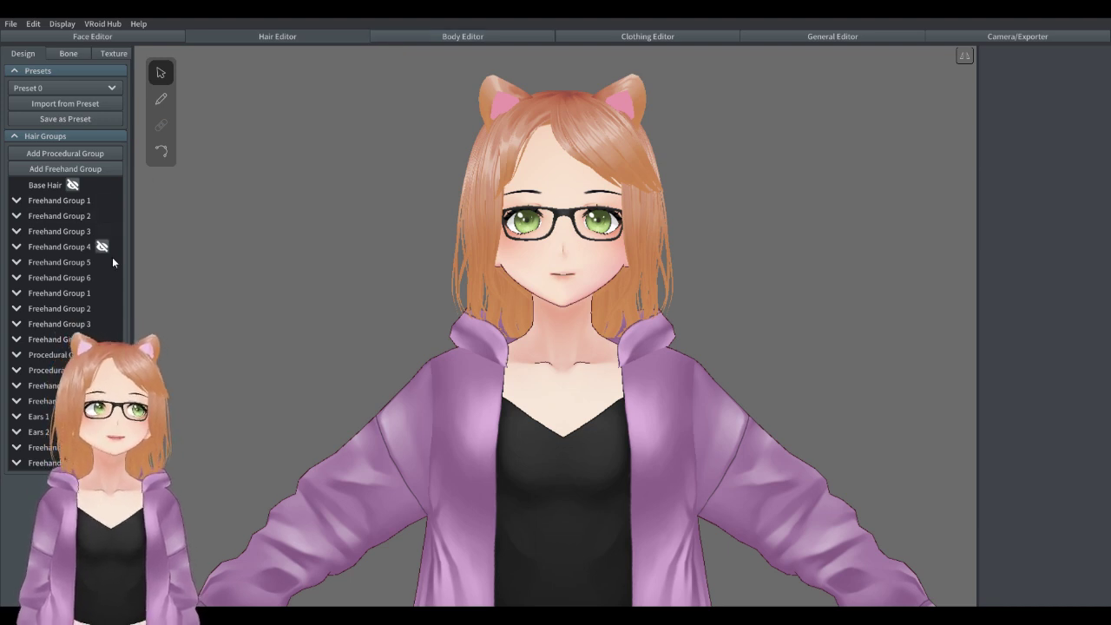
left_click(107, 355)
left_click(107, 370)
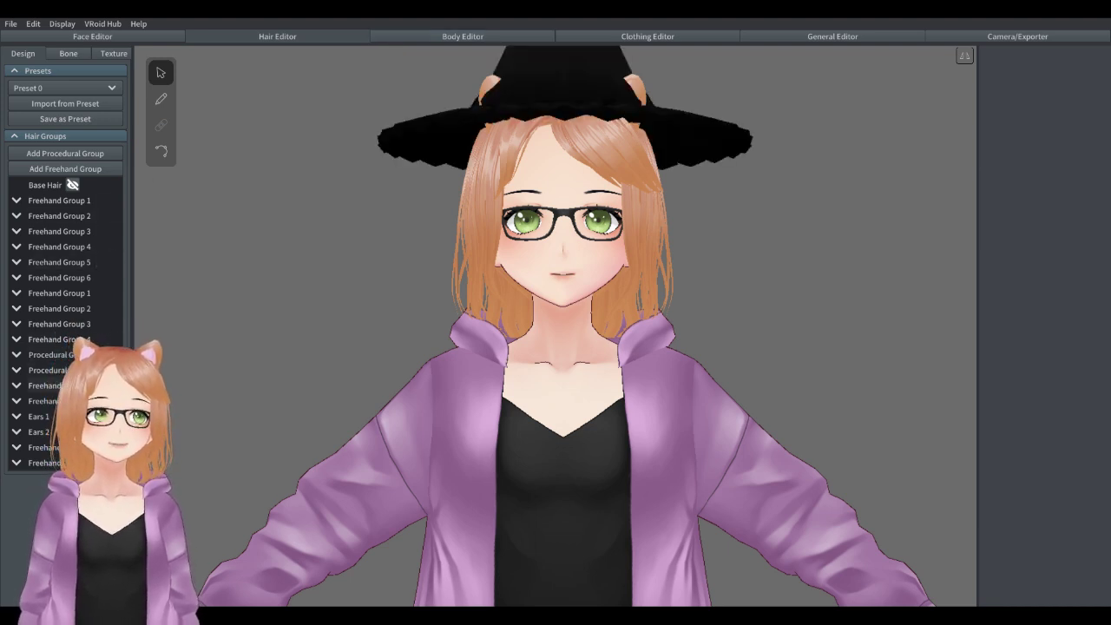
scroll(578, 313, "down", 5)
right_click_drag(601, 321, 653, 352)
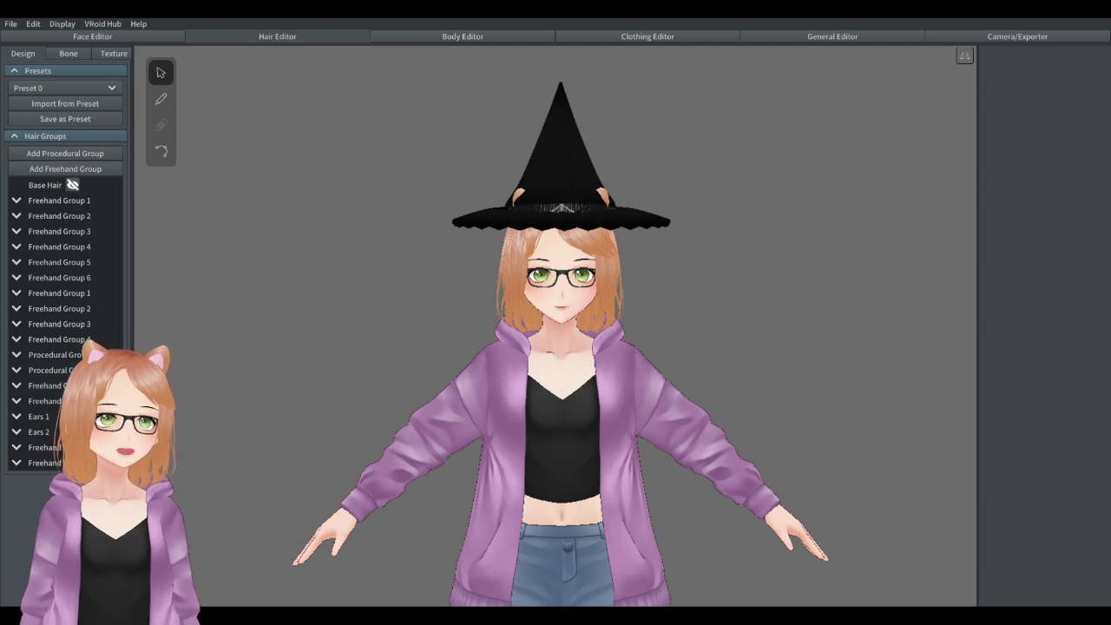
Hide the witch hat groups again and return to a closer view of the head.
left_click(107, 370)
left_click(107, 354)
scroll(673, 275, "up", 4)
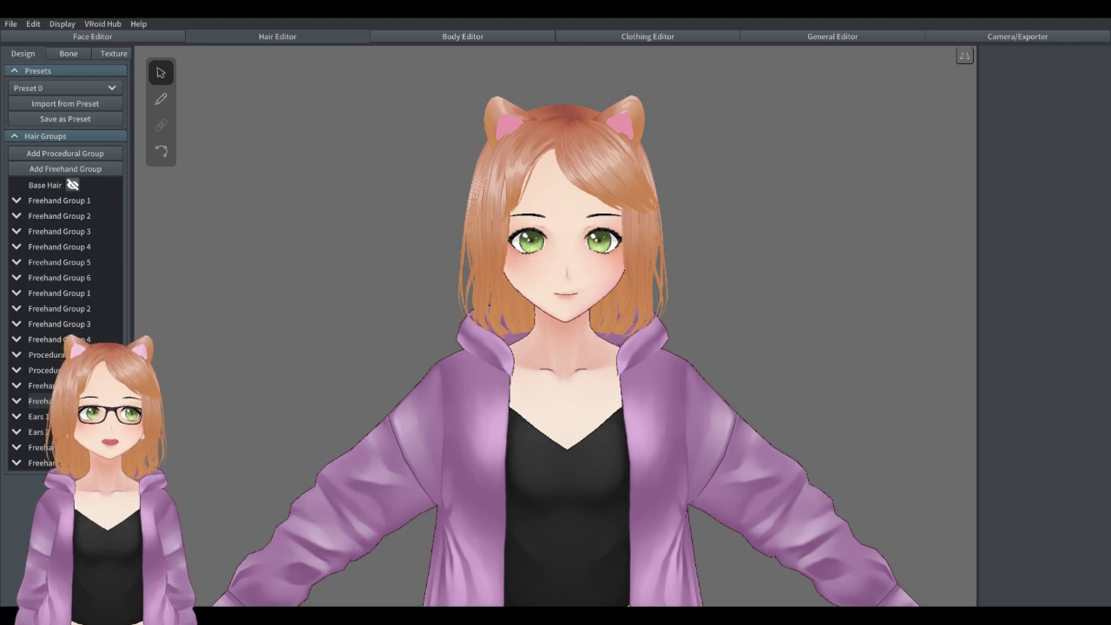
Look through the hair texture materials to find the one for the glasses and display its Default Image.
left_click(114, 53)
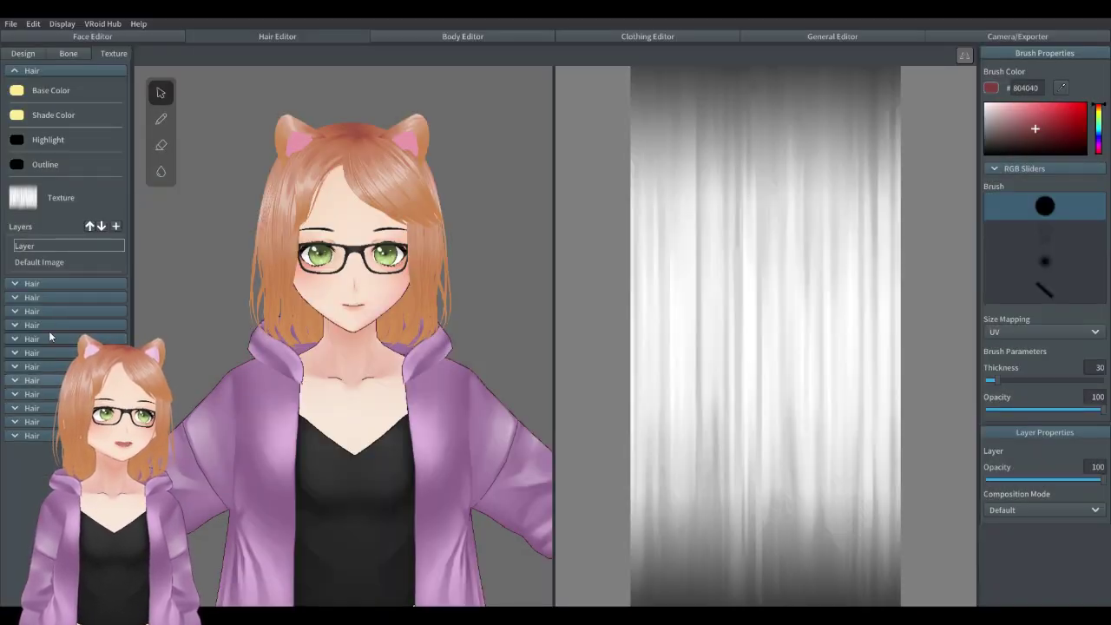
left_click(35, 285)
left_click(55, 283)
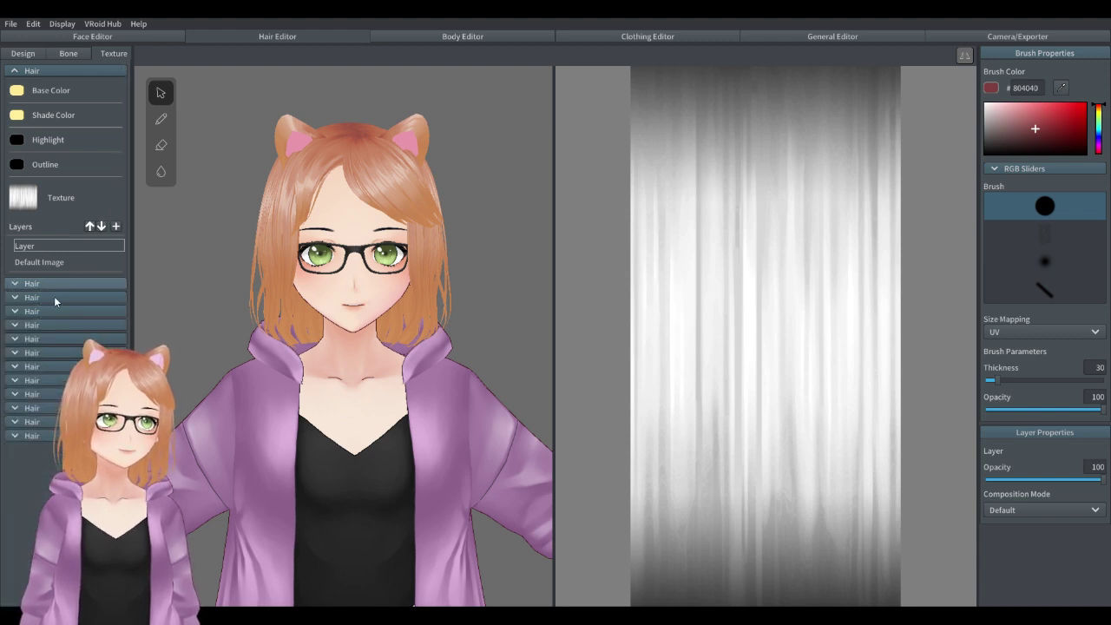
left_click(54, 297)
left_click(54, 296)
left_click(42, 312)
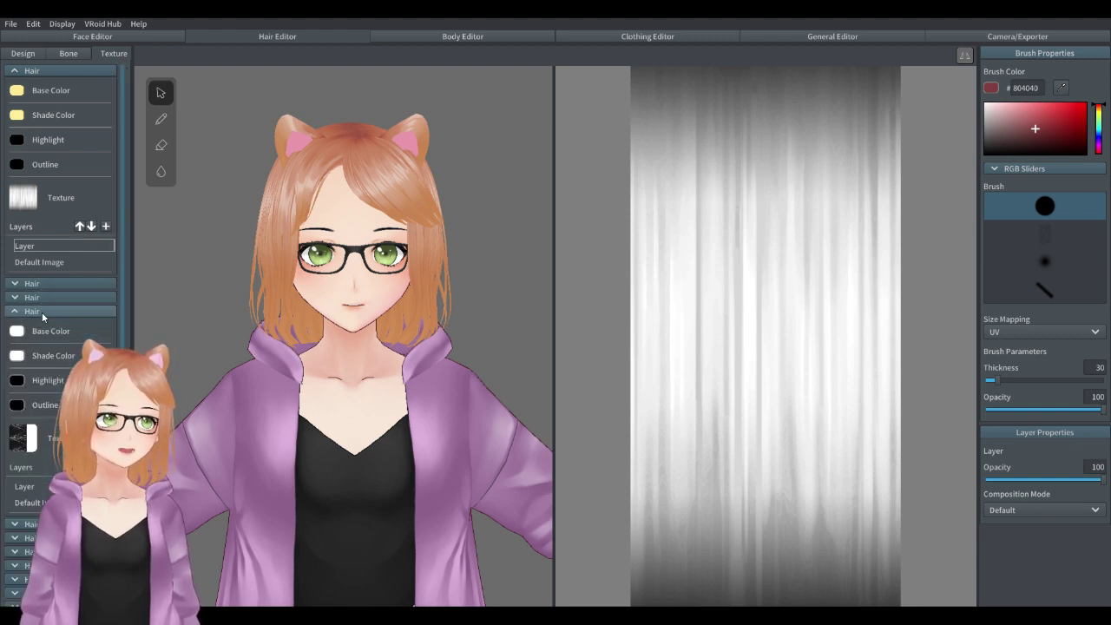
left_click(41, 312)
left_click(42, 326)
left_click(41, 325)
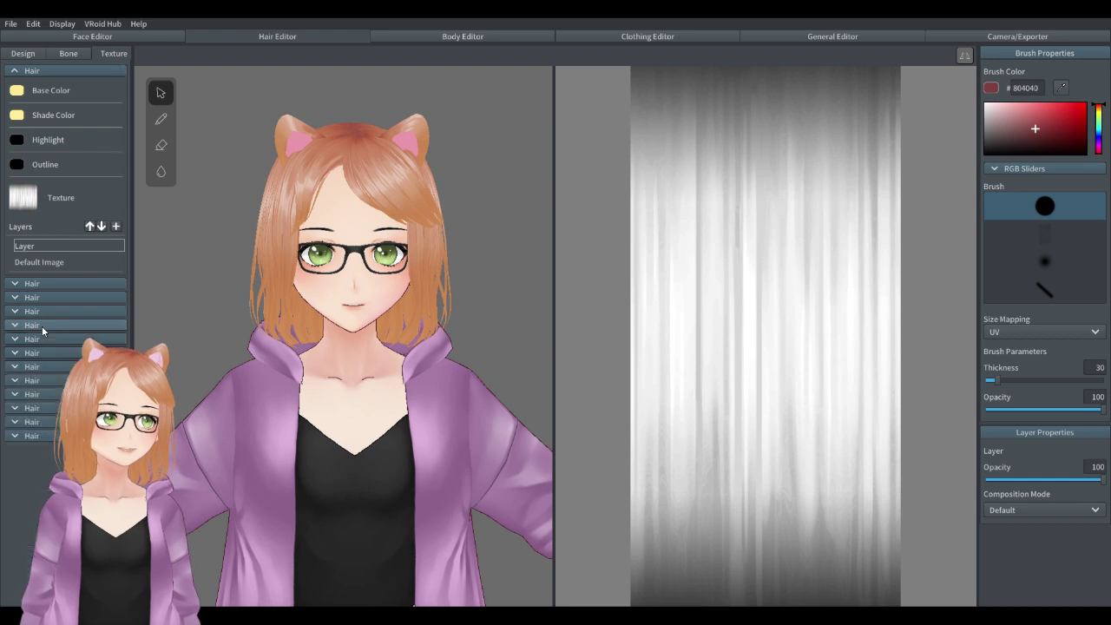
left_click(41, 326)
left_click(35, 517)
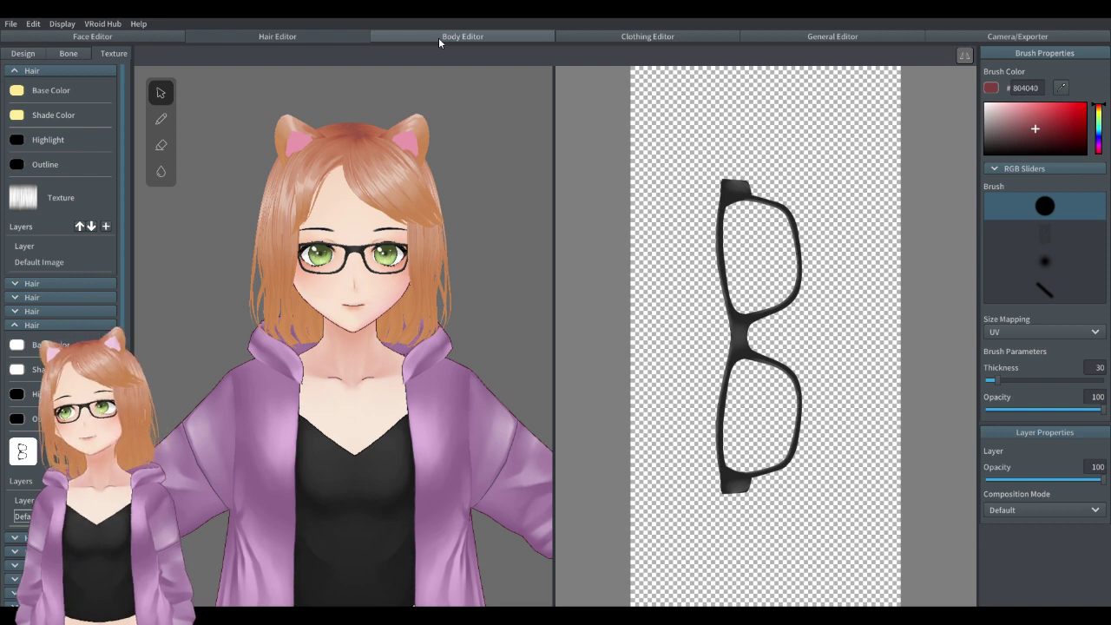
Switch to the Body Editor's design settings and view the model's head up close from a slight angle.
left_click(32, 55)
scroll(613, 202, "up", 4)
mouse_move(720, 196)
right_mouse_down()
mouse_move(721, 229)
mouse_move(724, 201)
right_mouse_up()
scroll(724, 201, "down", 2)
middle_click_drag(670, 233, 660, 256)
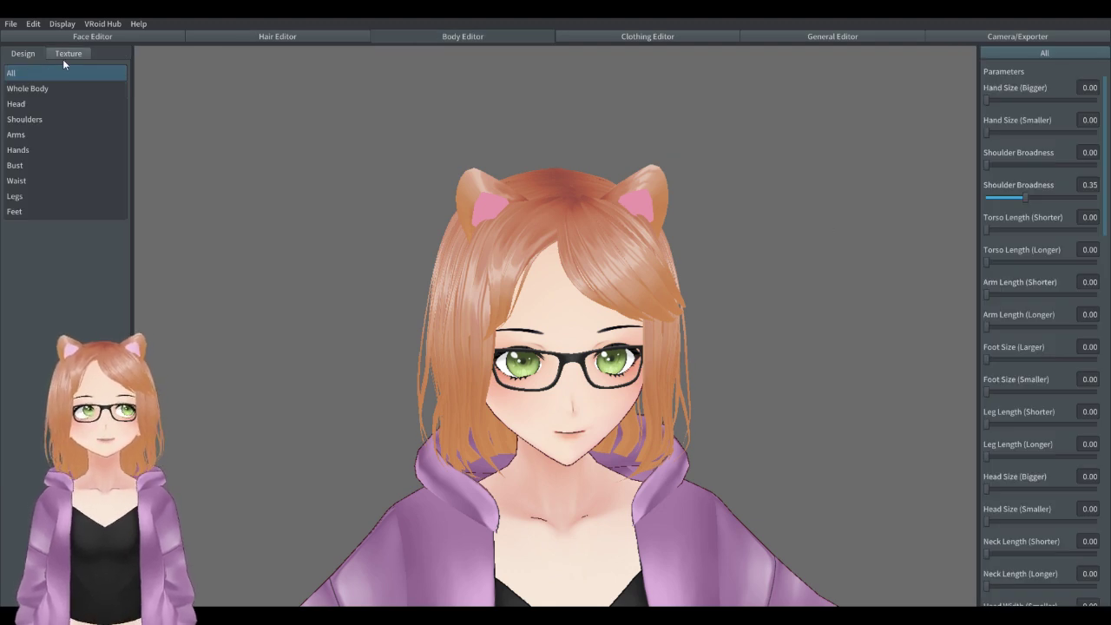
Review the Whole Body height parameters and the body's skin texture with its layers.
left_click(53, 87)
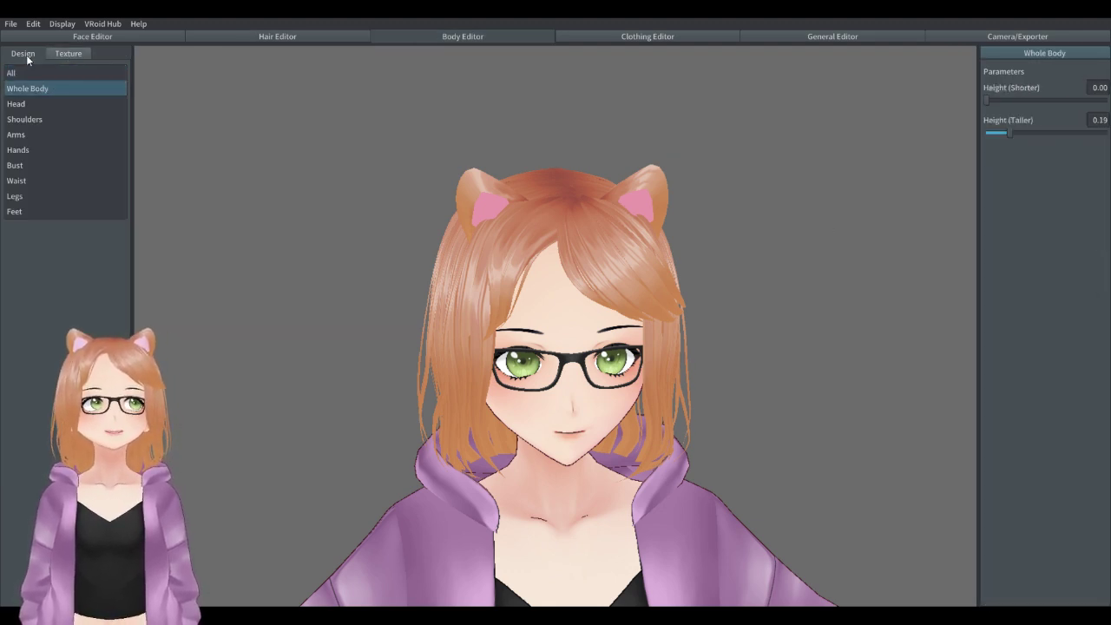
left_click(83, 55)
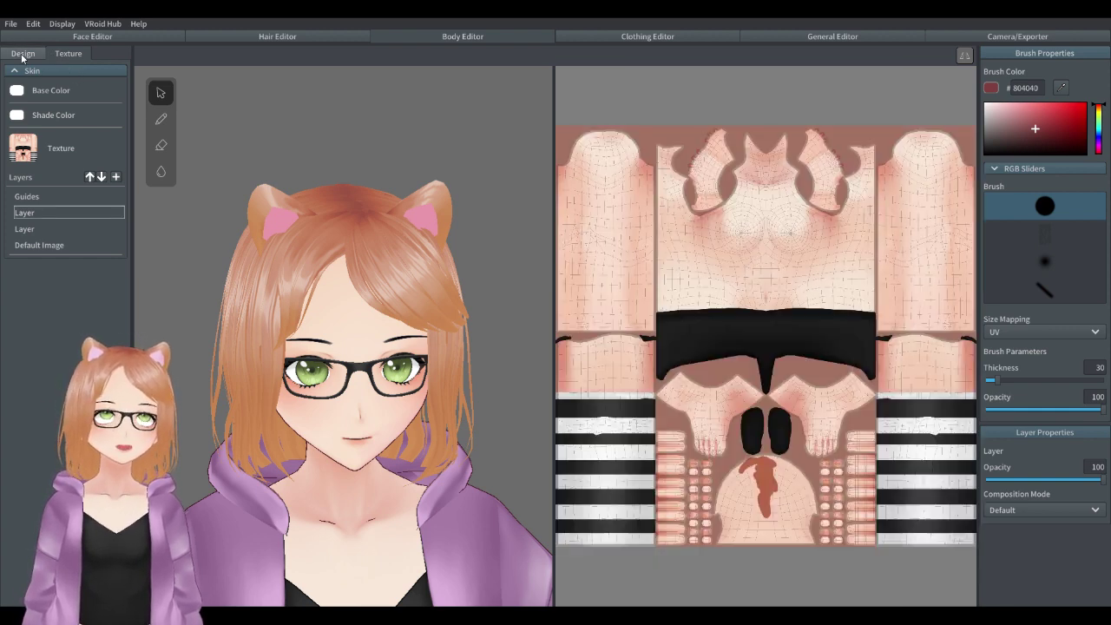
left_click(23, 54)
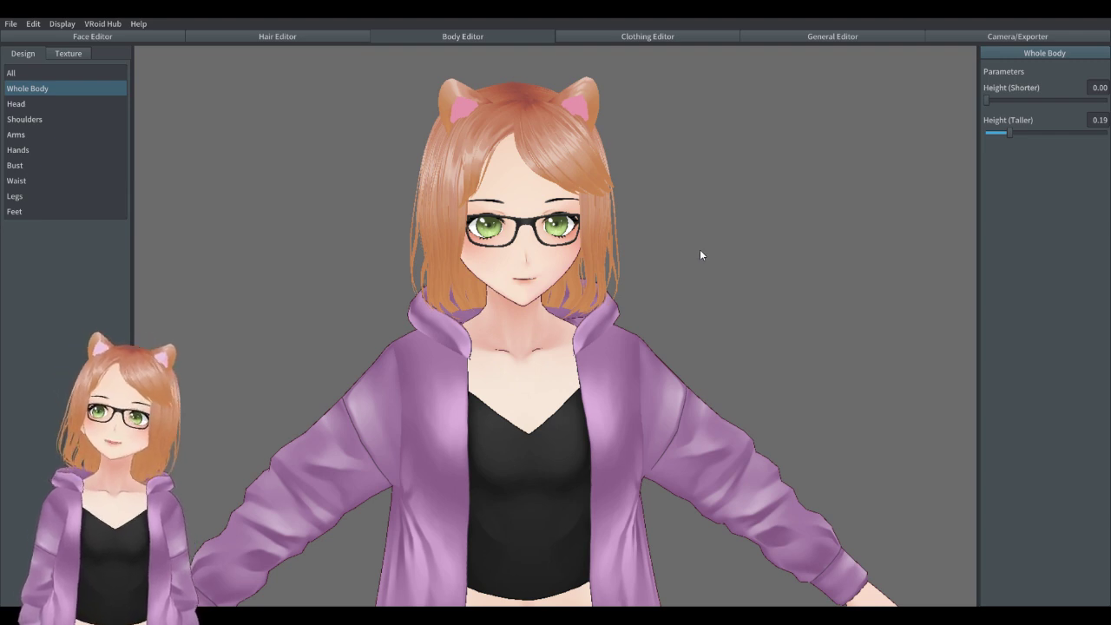
Try the Whole Body Height (Shorter) parameter at 1.00, inspect the shortened model, and return the parameter to 0.00.
scroll(699, 312, "down", 2)
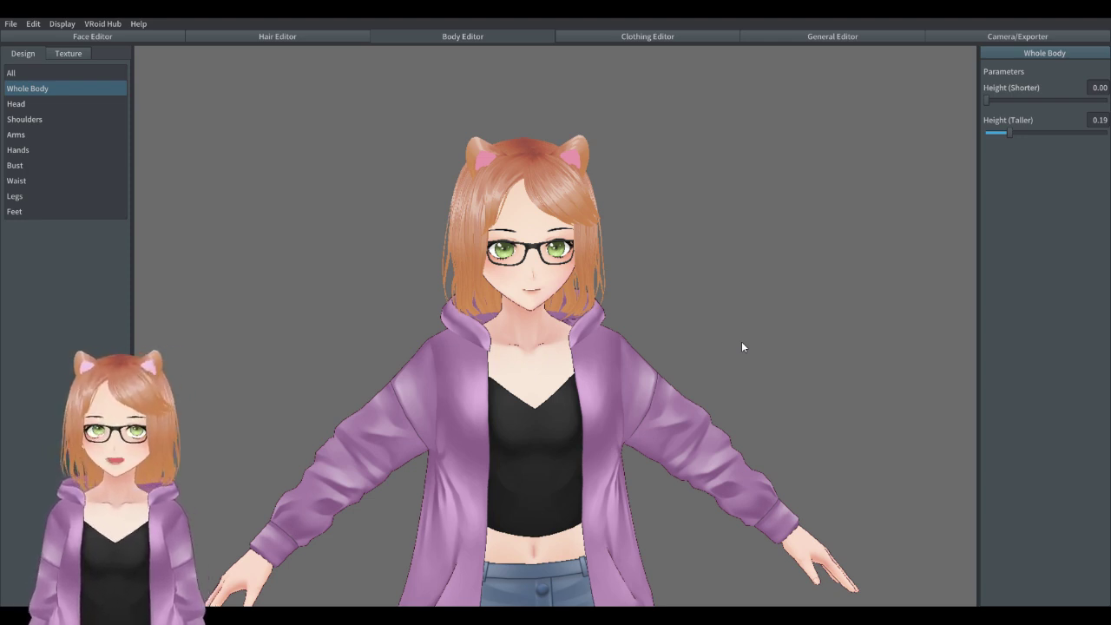
scroll(734, 330, "up", 3)
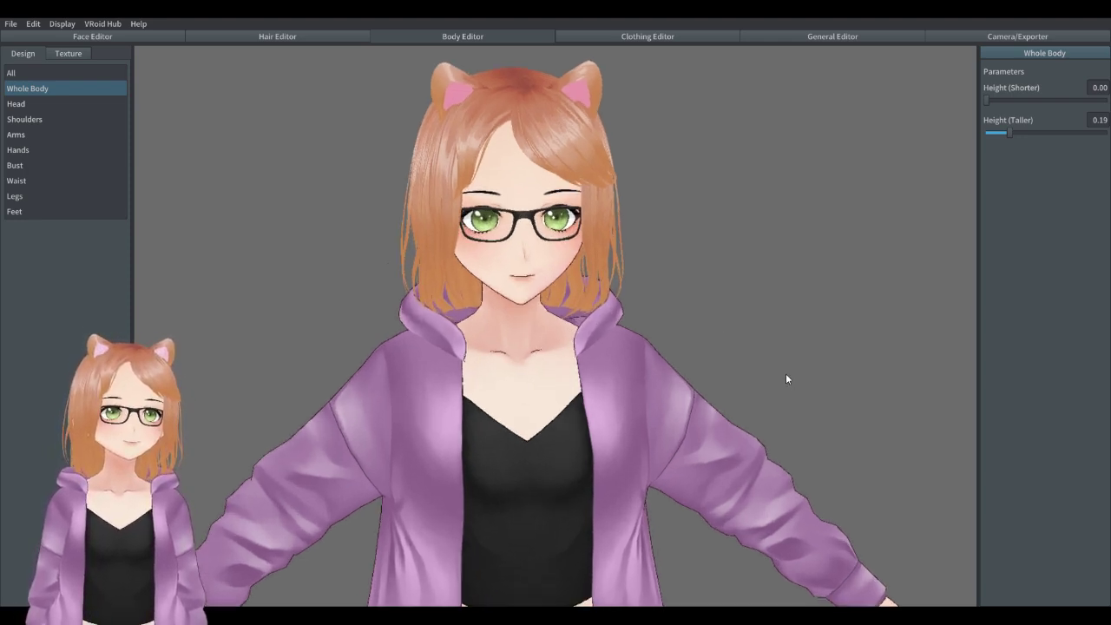
left_click(34, 74)
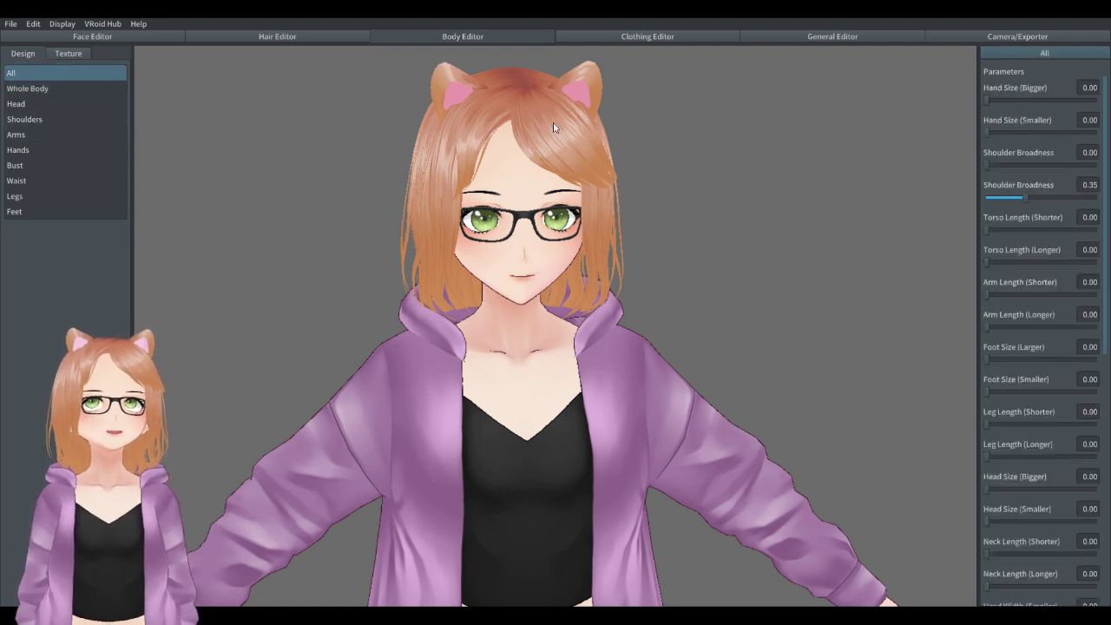
left_click(28, 87)
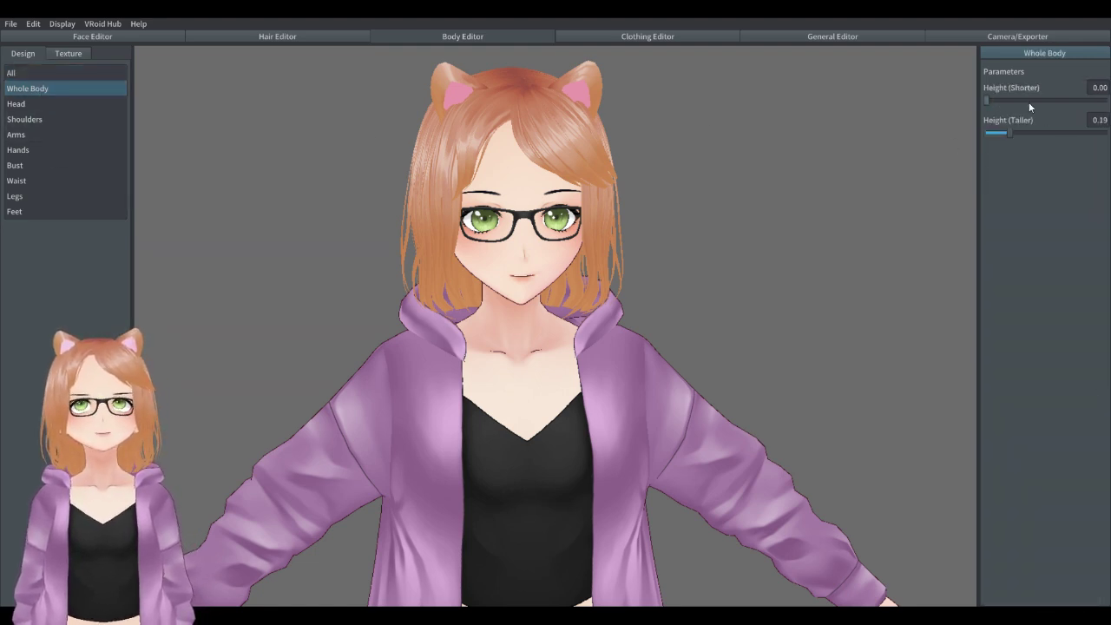
left_click_drag(1029, 102, 1107, 101)
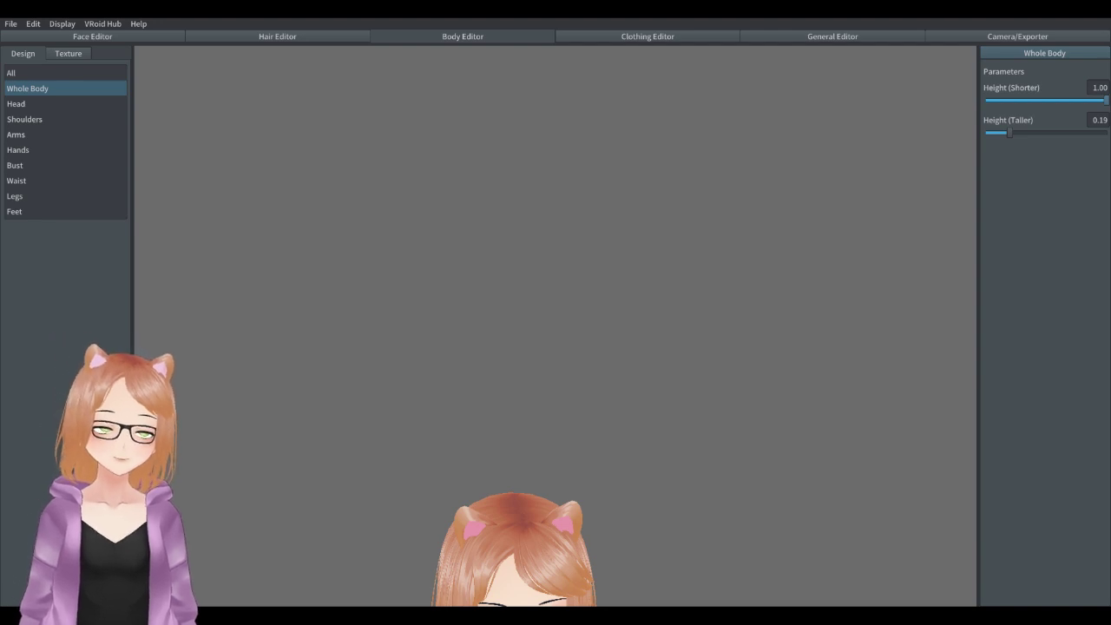
scroll(615, 337, "down", 3)
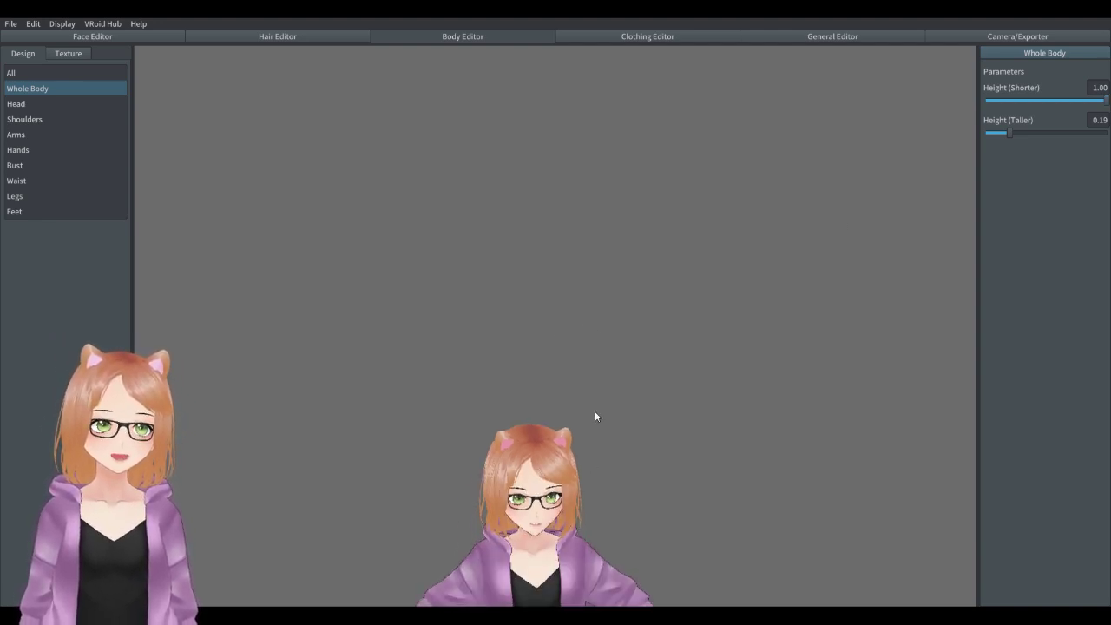
middle_click_drag(595, 410, 594, 270)
scroll(596, 304, "down", 2)
middle_click_drag(597, 359, 598, 327)
left_click_drag(1108, 102, 935, 100)
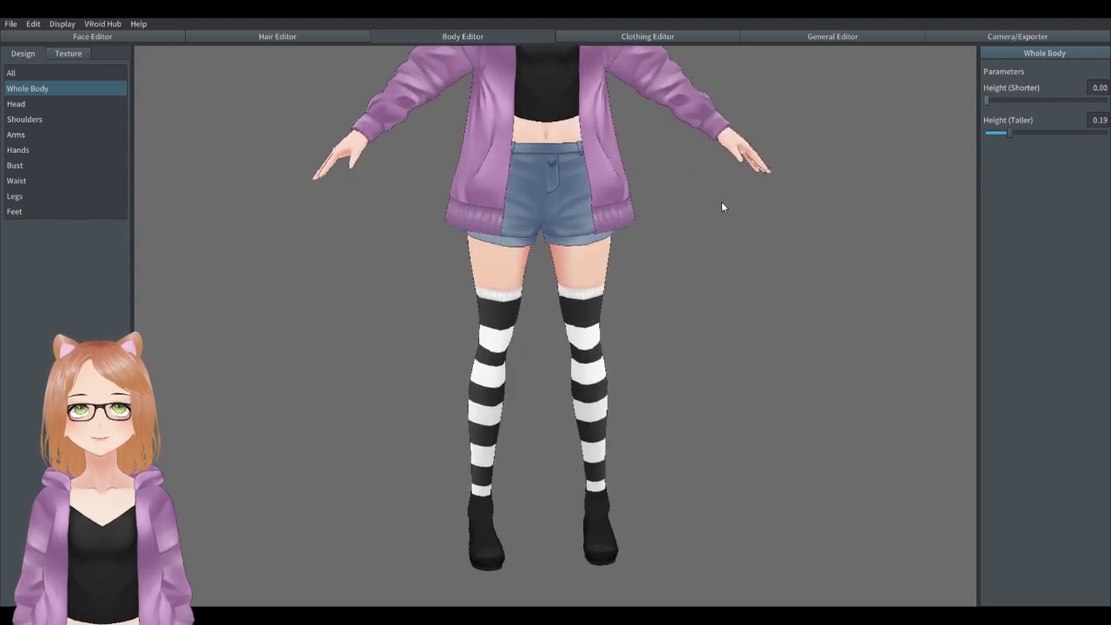
With the full figure framed, demonstrate Height (Shorter) at 1.00 once more and reset it to 0.00.
scroll(686, 221, "down", 2)
scroll(655, 239, "up", 1)
scroll(651, 244, "down", 1)
middle_click_drag(655, 237, 672, 247)
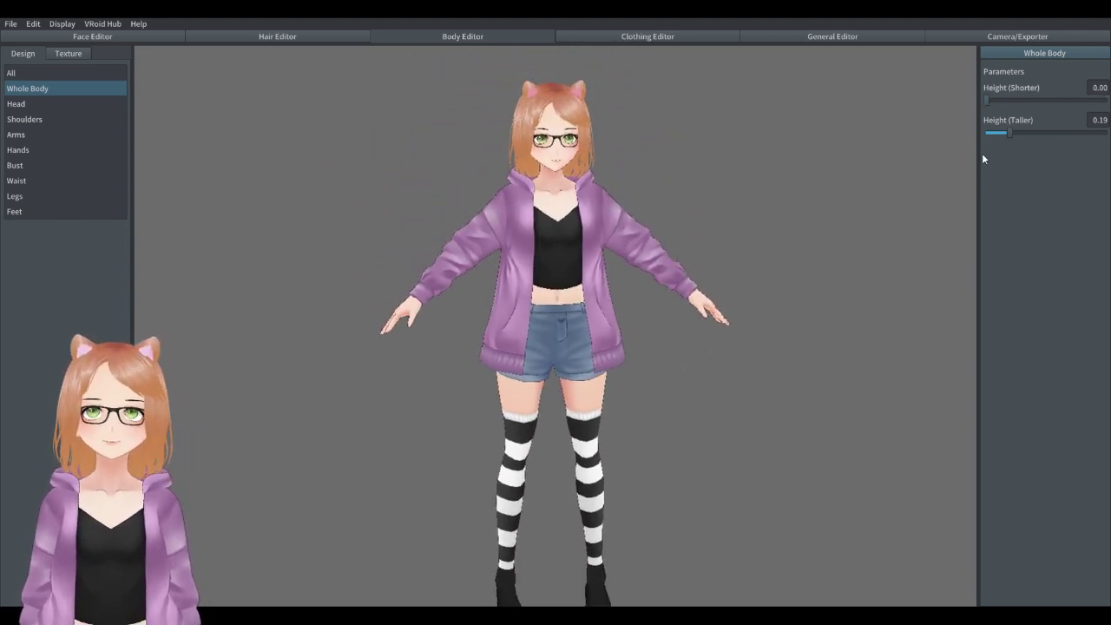
left_click_drag(1009, 100, 1109, 100)
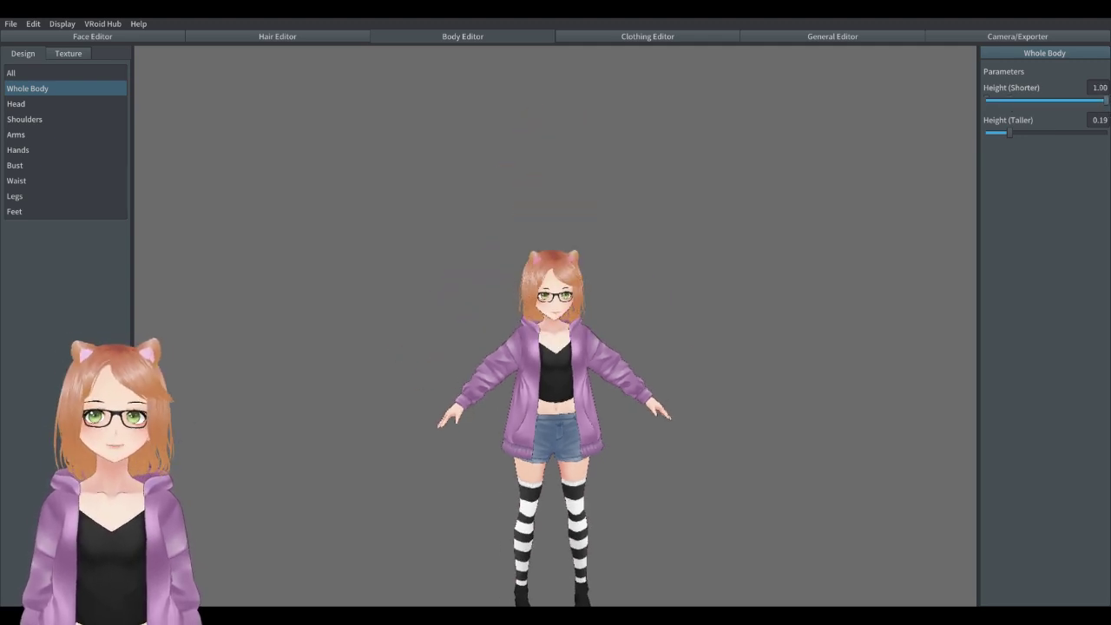
left_click_drag(1107, 101, 916, 88)
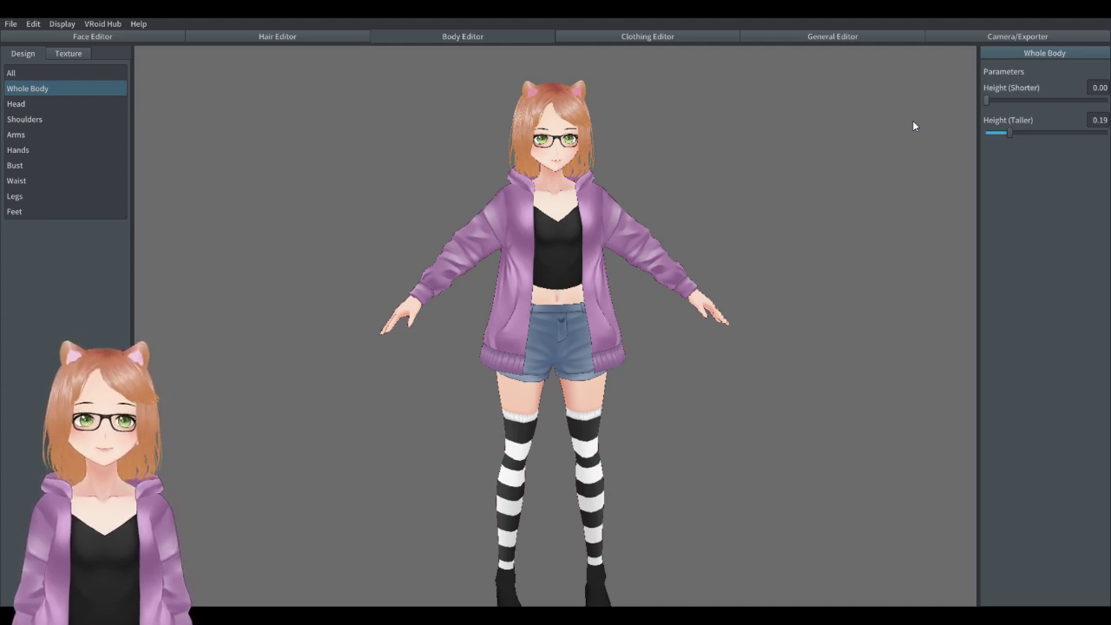
In the Clothing Editor, change the model's top to Long Coat (High Neck) and view it on the model.
left_click(648, 37)
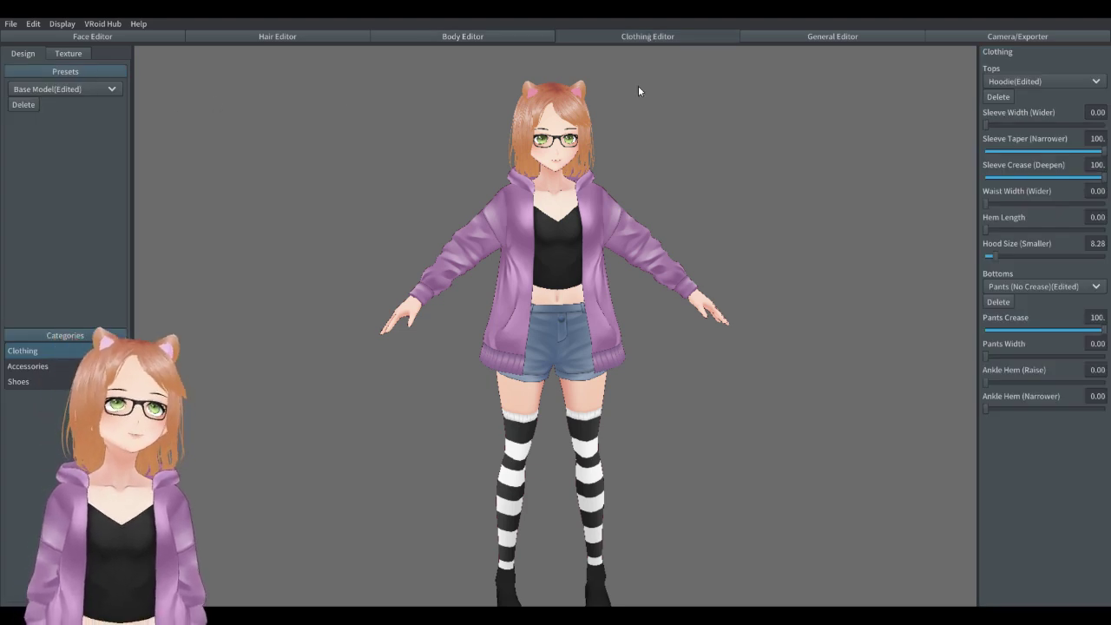
left_click(1031, 84)
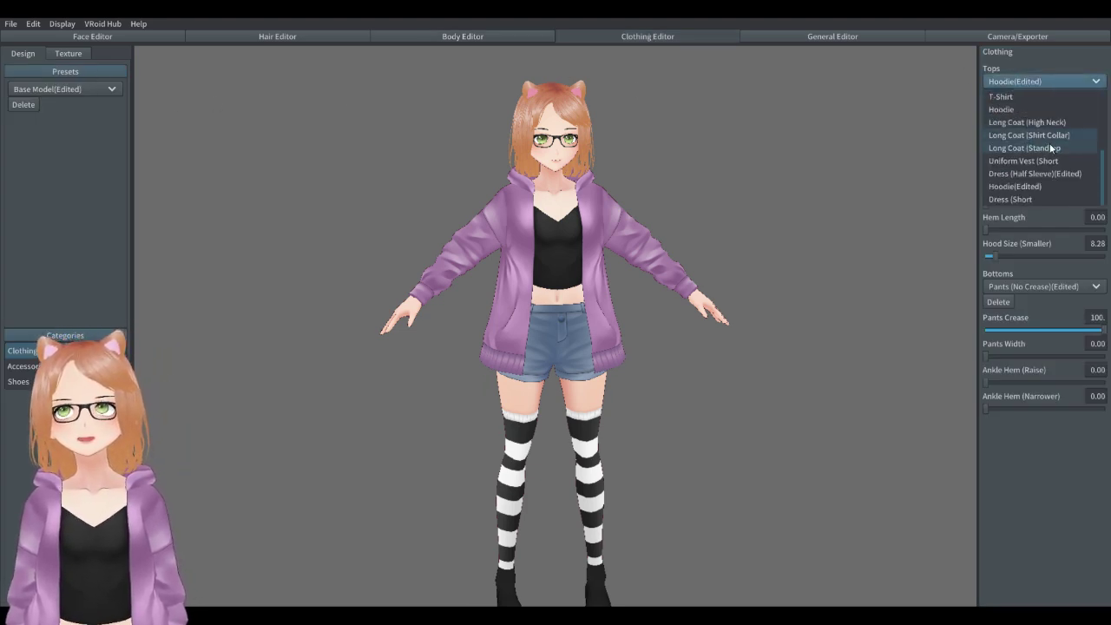
left_click(1019, 122)
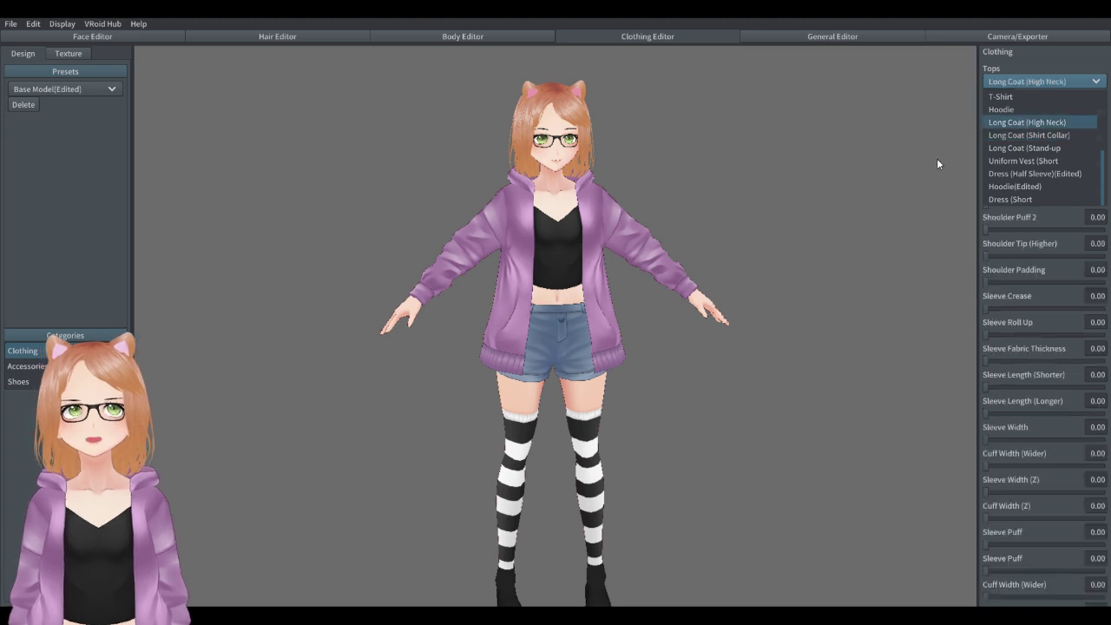
right_click_drag(679, 259, 742, 260)
Browse the available tops without changing the selection and inspect the long coat at different distances.
left_click(1040, 83)
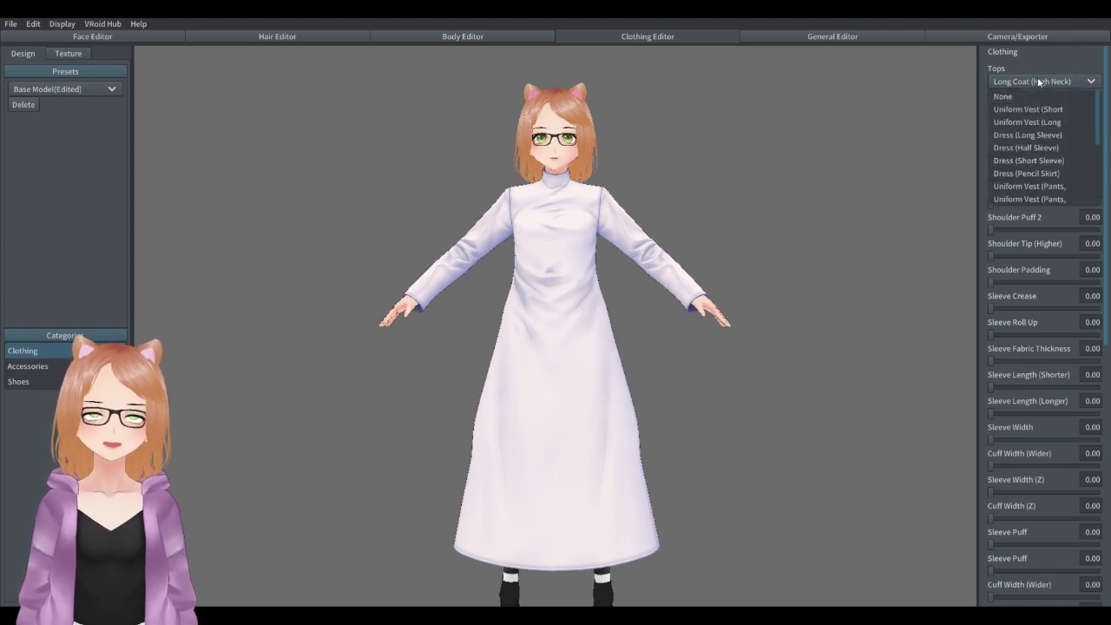
scroll(1033, 179, "down", 5)
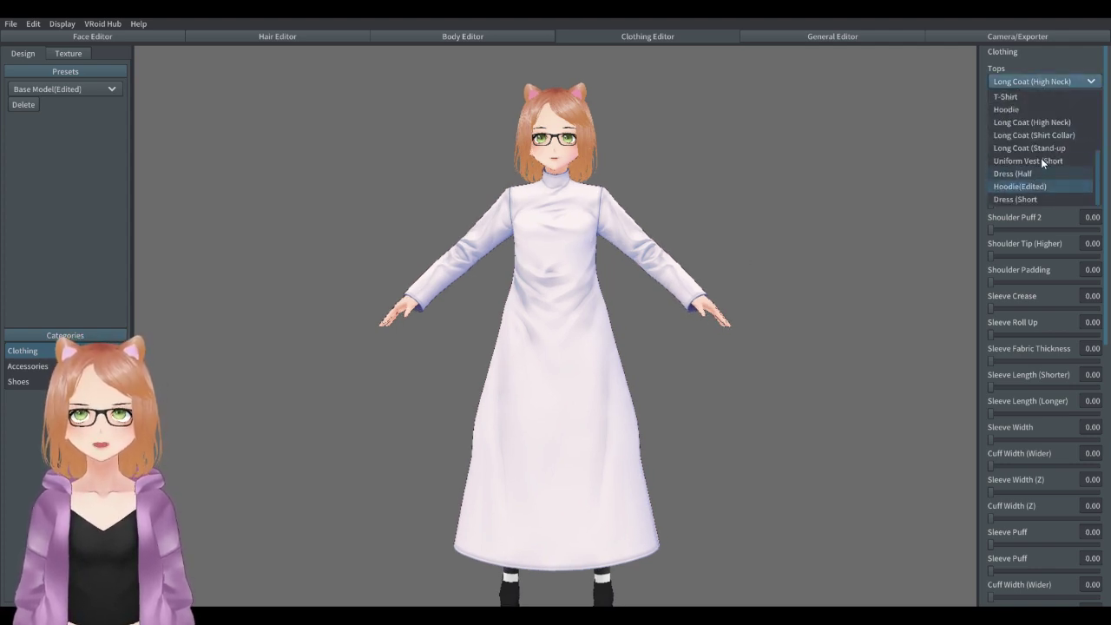
scroll(1044, 171, "up", 5)
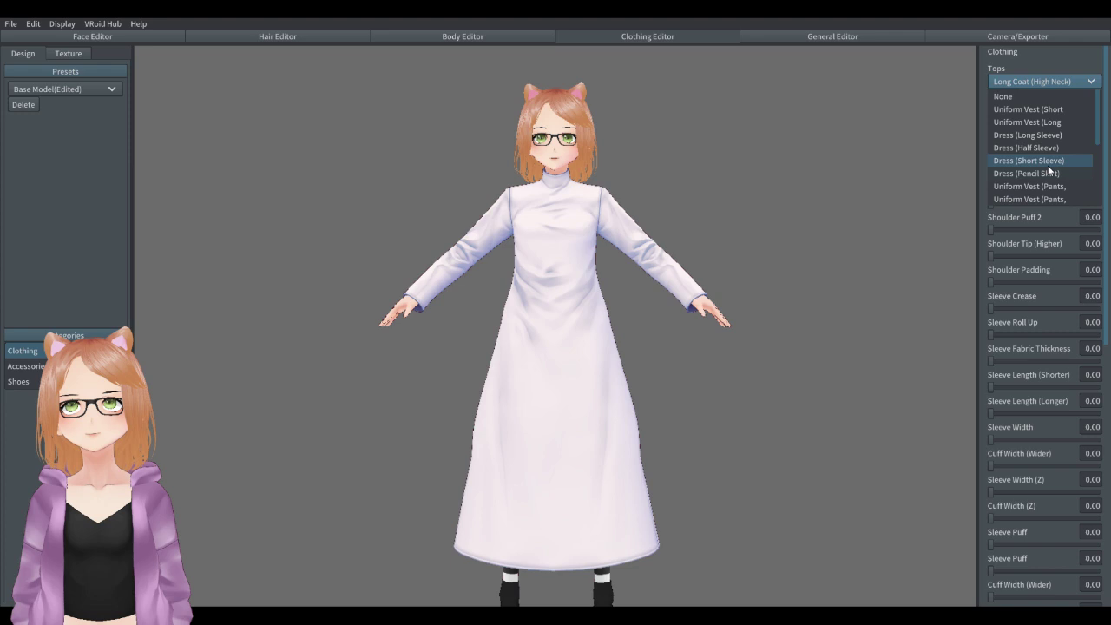
left_click(687, 176)
scroll(589, 218, "up", 3)
scroll(590, 218, "down", 3)
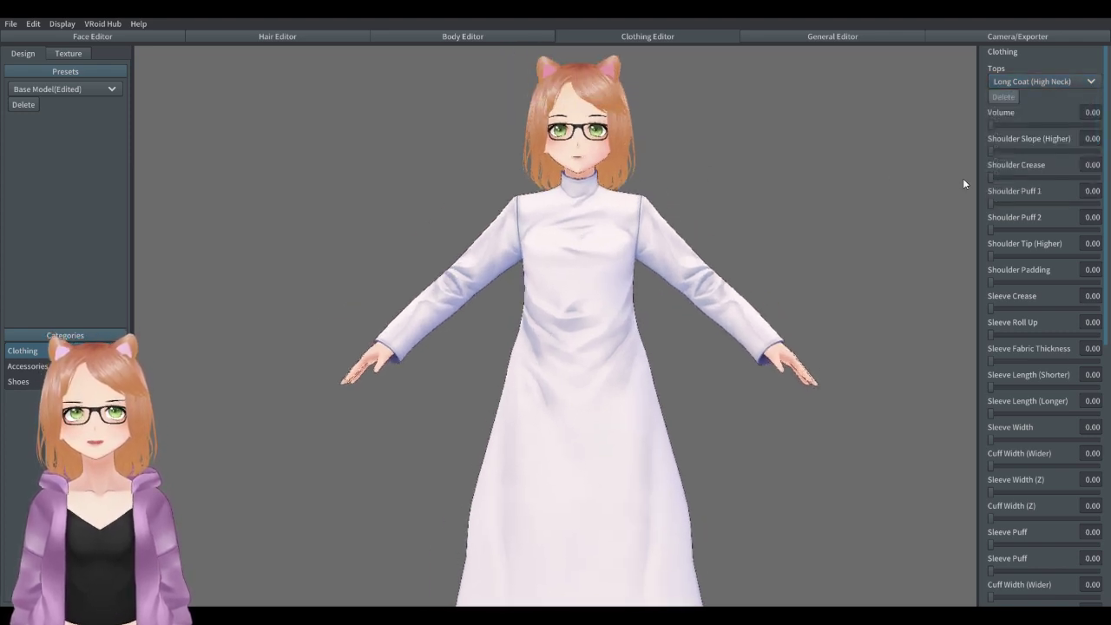
Change the model's top to the unedited Hoodie and view it on the model.
left_click(1040, 80)
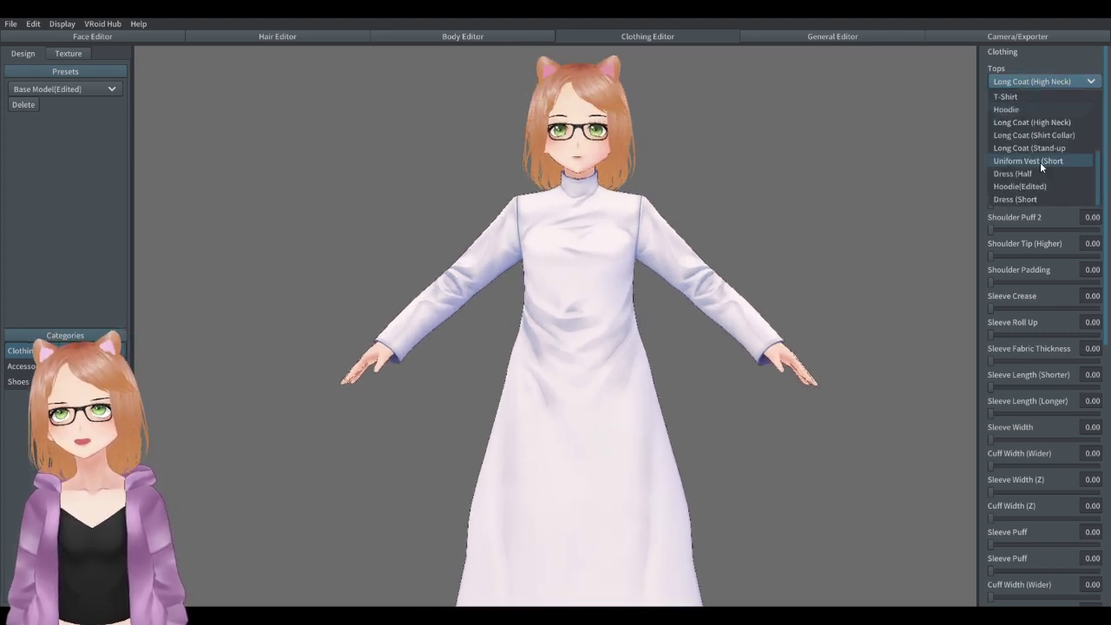
scroll(1042, 163, "up", 4)
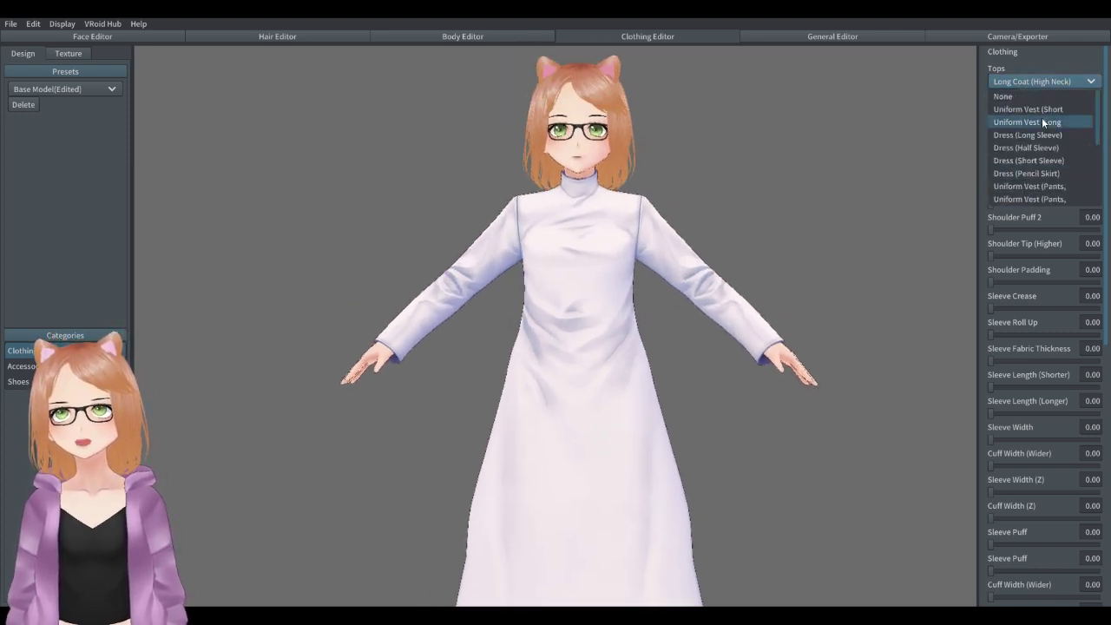
scroll(1046, 156, "up", 2)
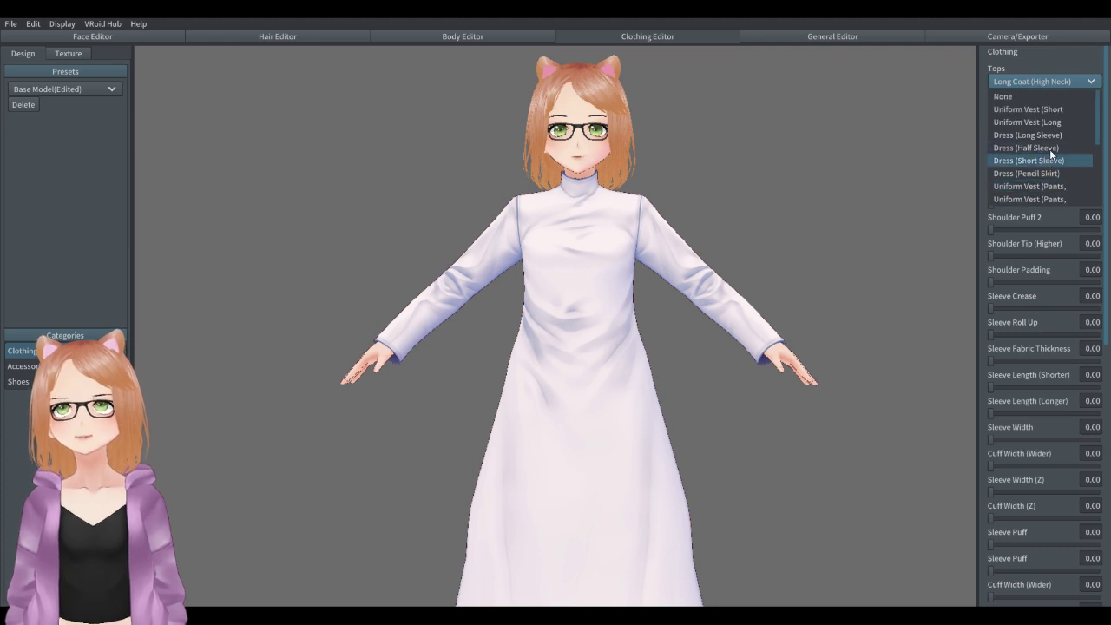
scroll(1051, 152, "down", 2)
left_click(1012, 198)
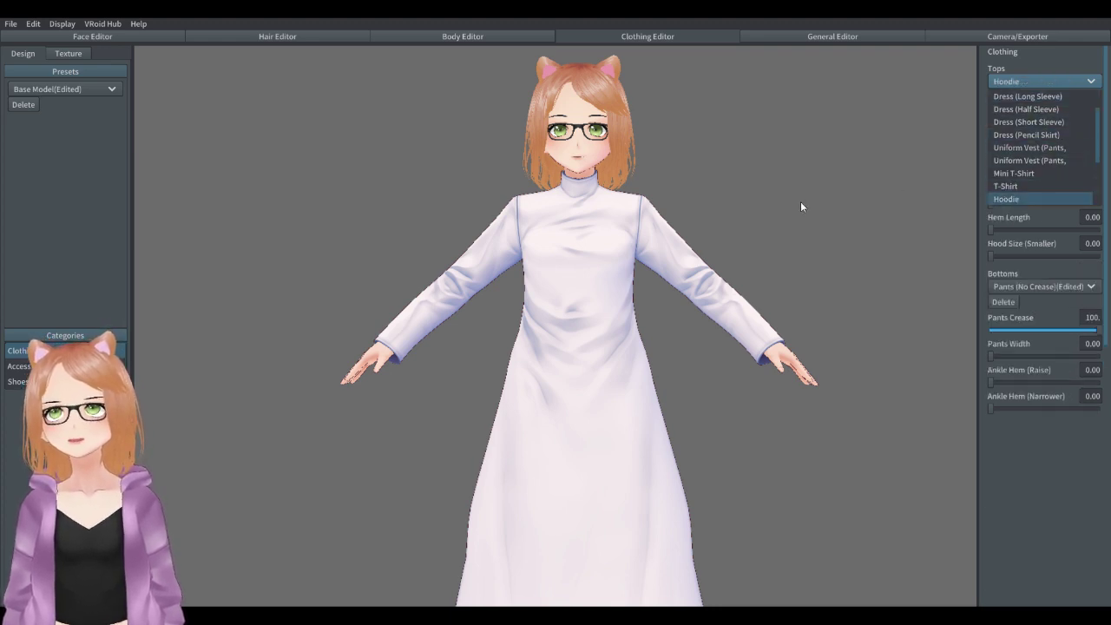
right_click_drag(772, 251, 864, 254)
right_click_drag(690, 252, 779, 256)
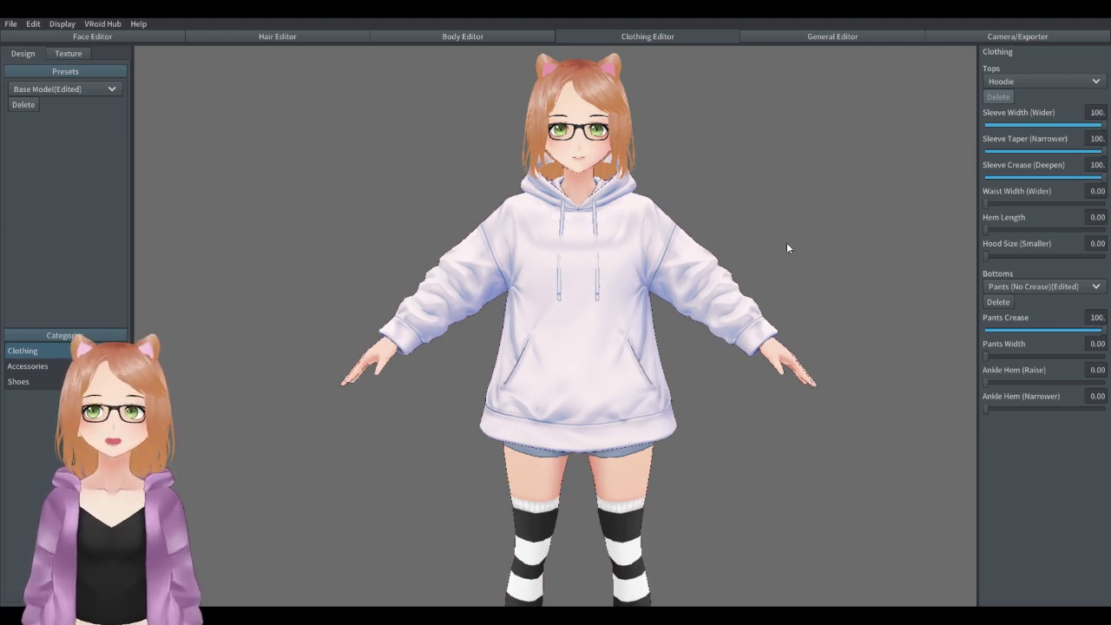
Inspect the white hoodie up close and look through the available tops without changing the selection.
scroll(742, 233, "up", 3)
mouse_move(702, 283)
right_mouse_down()
mouse_move(751, 285)
mouse_move(684, 276)
mouse_move(749, 290)
mouse_move(728, 291)
mouse_move(744, 311)
mouse_move(765, 296)
mouse_move(714, 291)
right_mouse_up()
scroll(727, 294, "up", 5)
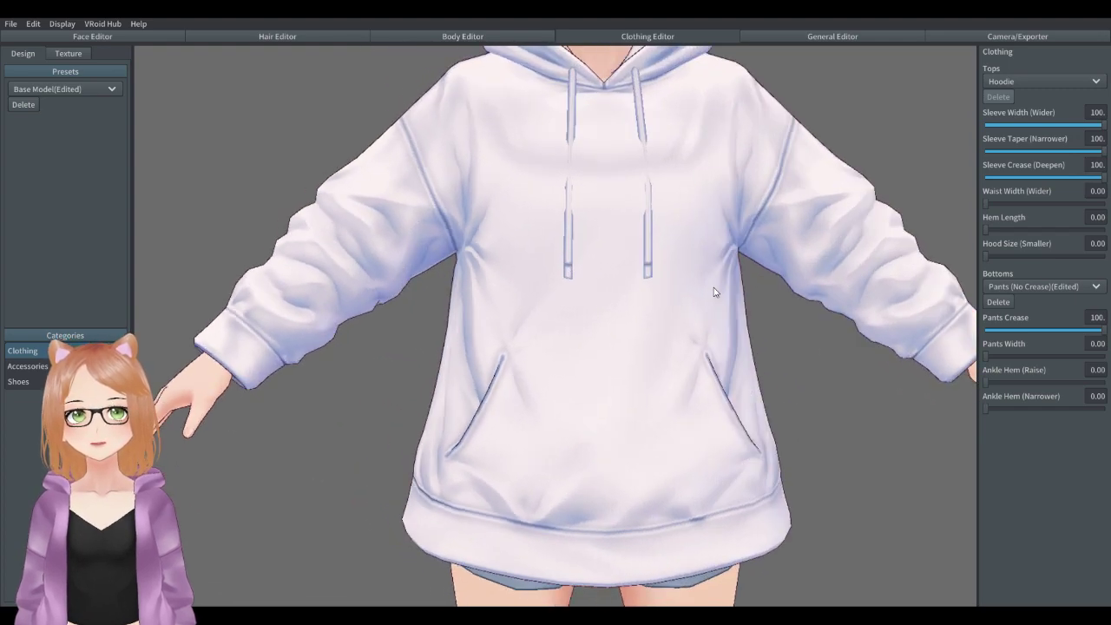
scroll(714, 290, "down", 5)
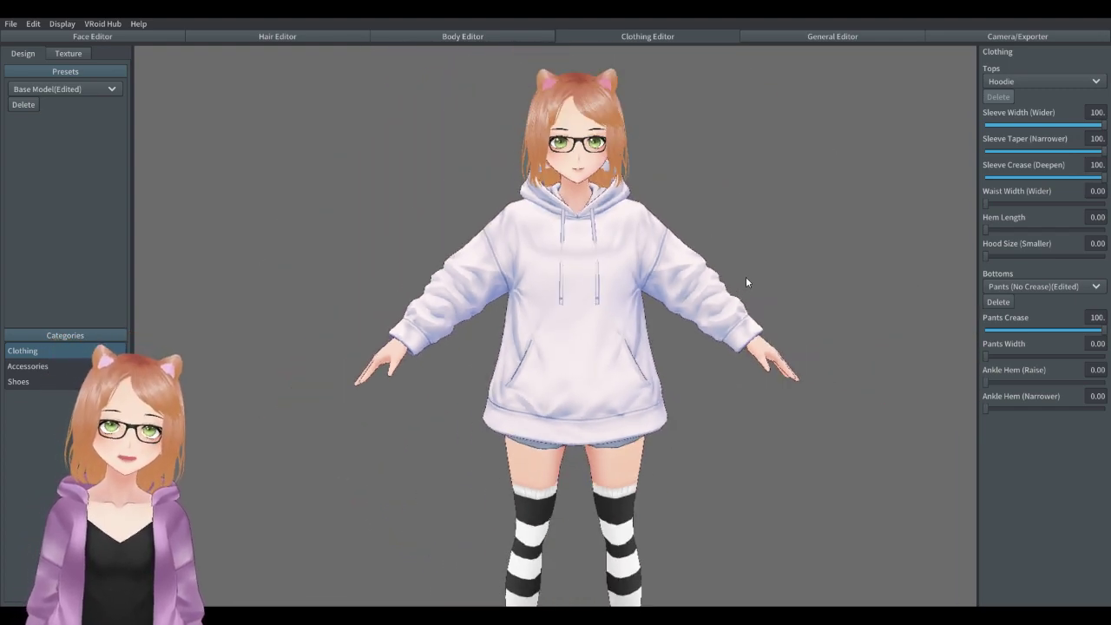
left_click(1039, 81)
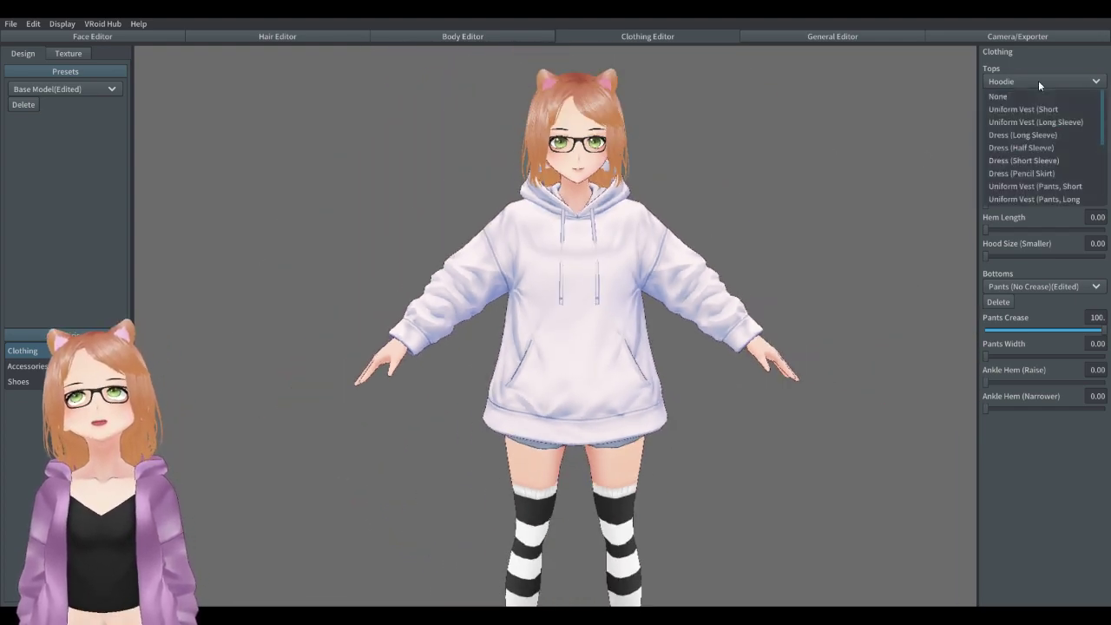
scroll(1024, 147, "down", 3)
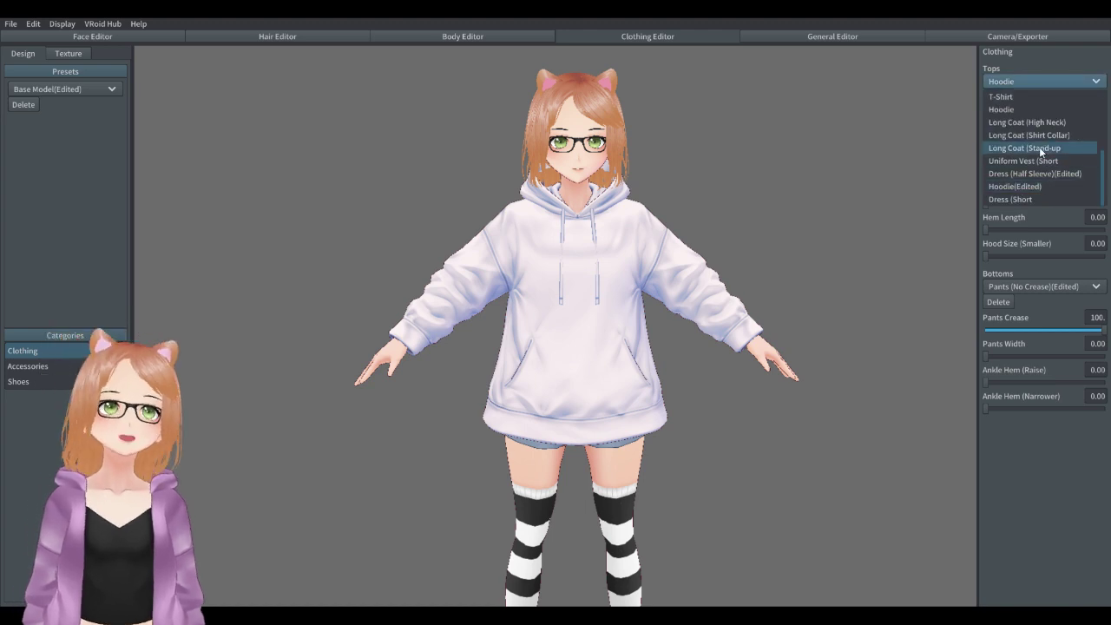
On the hoodie texture's Default Image layer, erase the entire sleeve of the model's right arm with the Eraser at thickness 108.
left_click(59, 55)
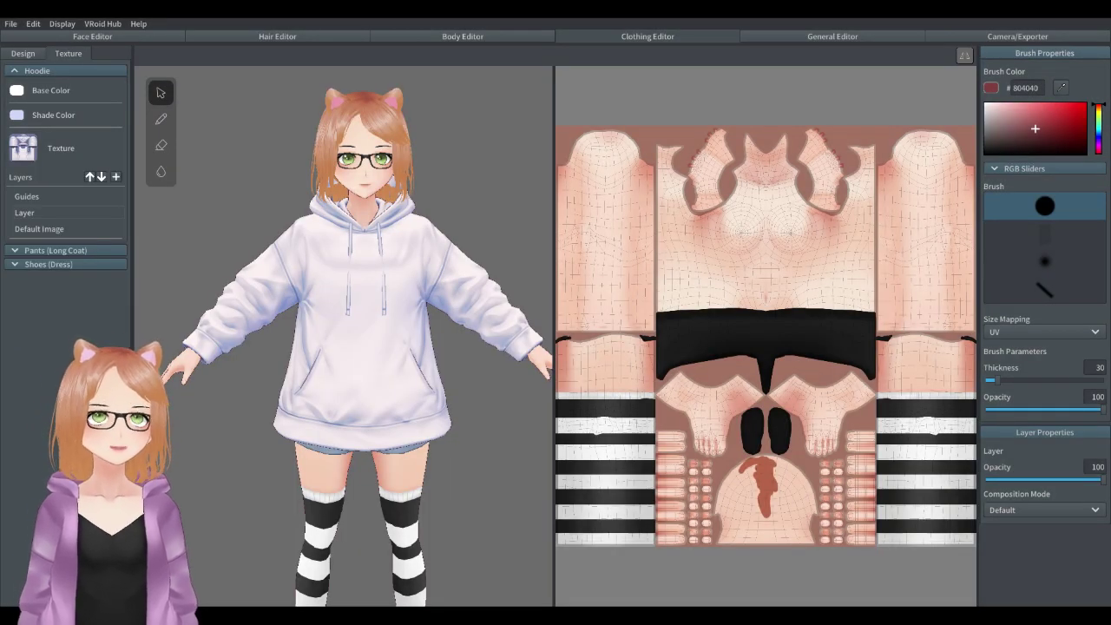
left_click(69, 213)
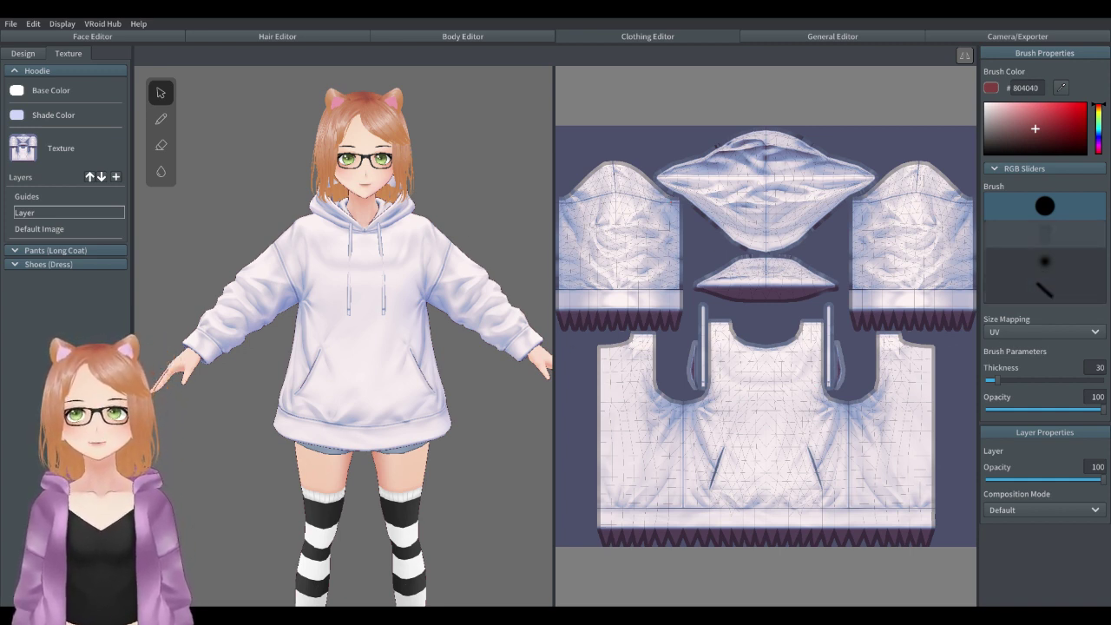
left_click(161, 145)
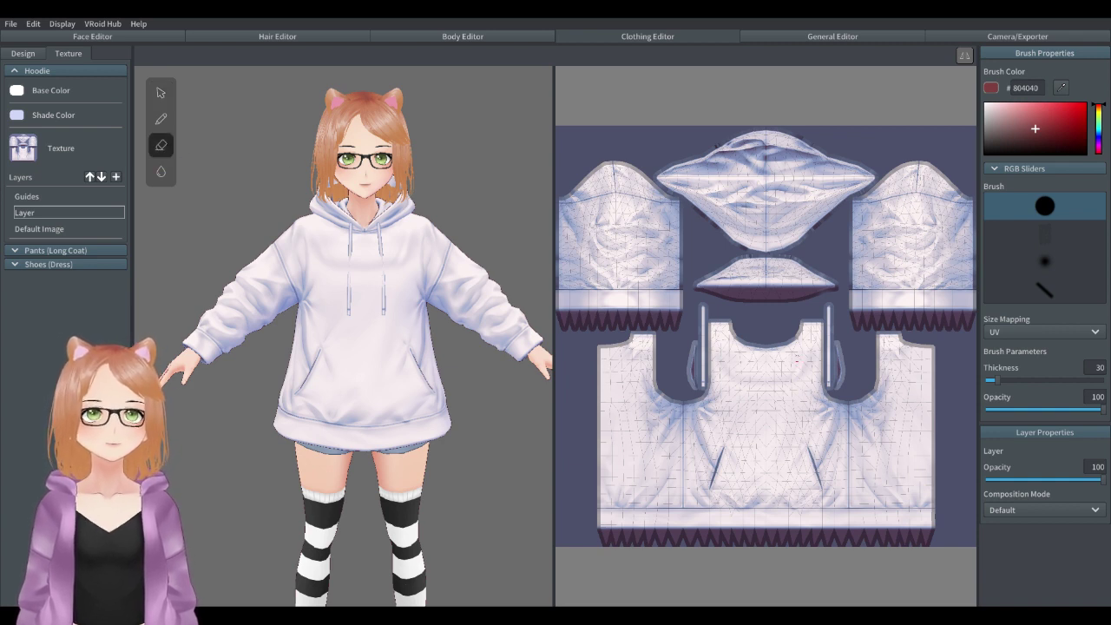
left_click_drag(997, 380, 1029, 380)
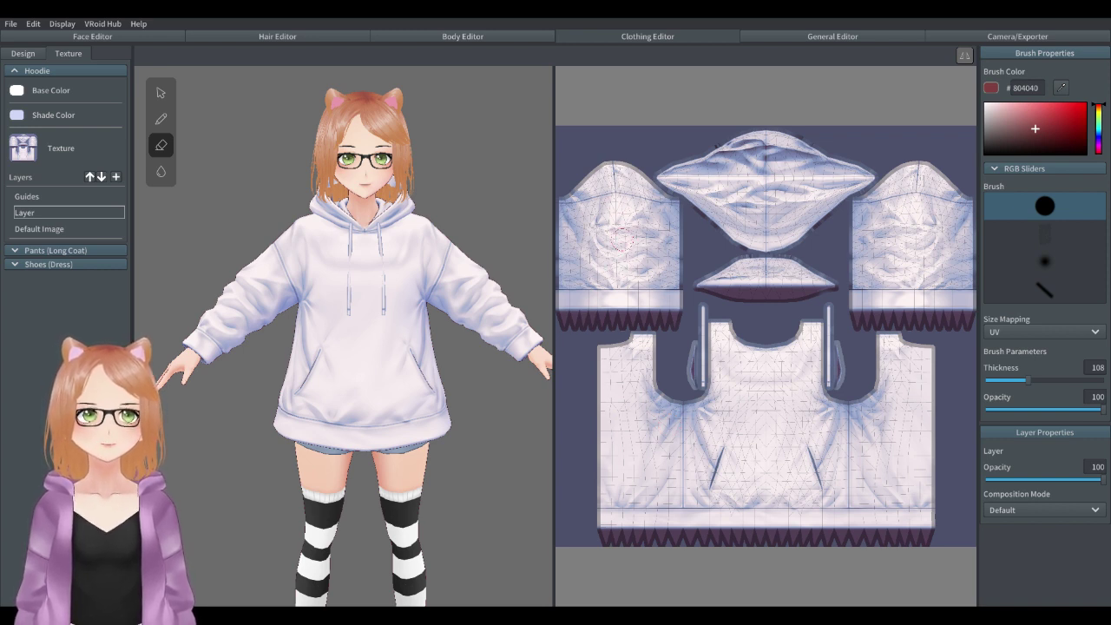
key("Down")
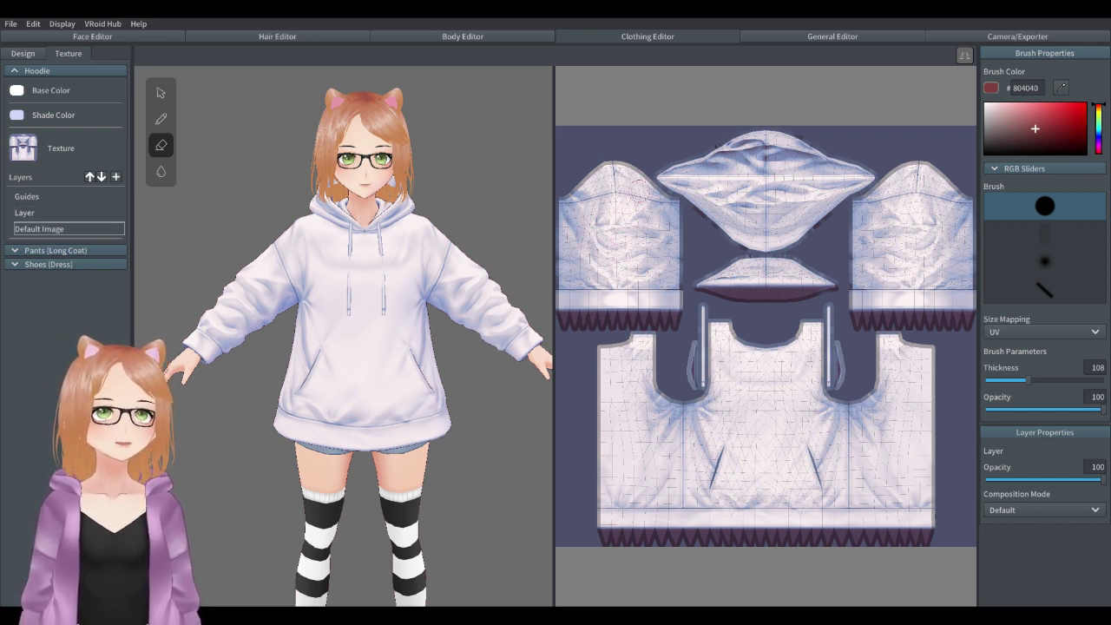
mouse_move(617, 162)
left_mouse_down()
mouse_move(639, 255)
mouse_move(596, 224)
mouse_move(594, 199)
mouse_move(570, 227)
mouse_move(585, 194)
mouse_move(575, 213)
mouse_move(651, 187)
mouse_move(670, 227)
mouse_move(673, 206)
mouse_move(682, 217)
mouse_move(672, 194)
mouse_move(669, 263)
mouse_move(636, 208)
mouse_move(618, 237)
mouse_move(571, 268)
mouse_move(573, 284)
mouse_move(562, 252)
mouse_move(608, 297)
mouse_move(563, 304)
mouse_move(677, 306)
mouse_move(682, 256)
mouse_move(653, 284)
mouse_move(590, 278)
mouse_move(671, 294)
left_mouse_up()
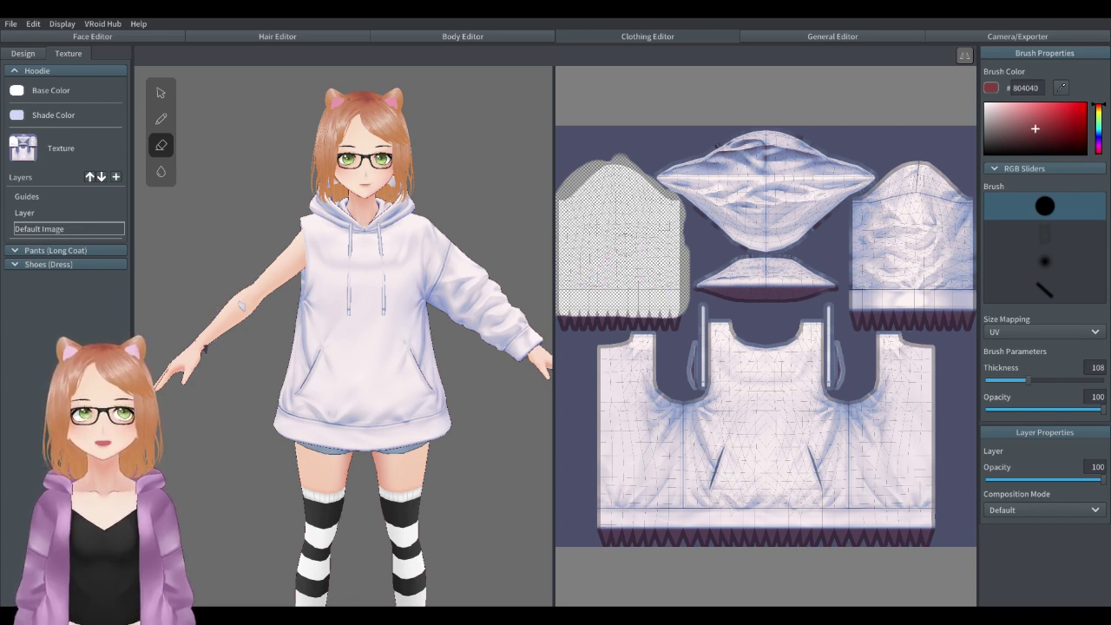
mouse_move(345, 342)
right_mouse_down()
mouse_move(375, 346)
mouse_move(352, 343)
right_mouse_up()
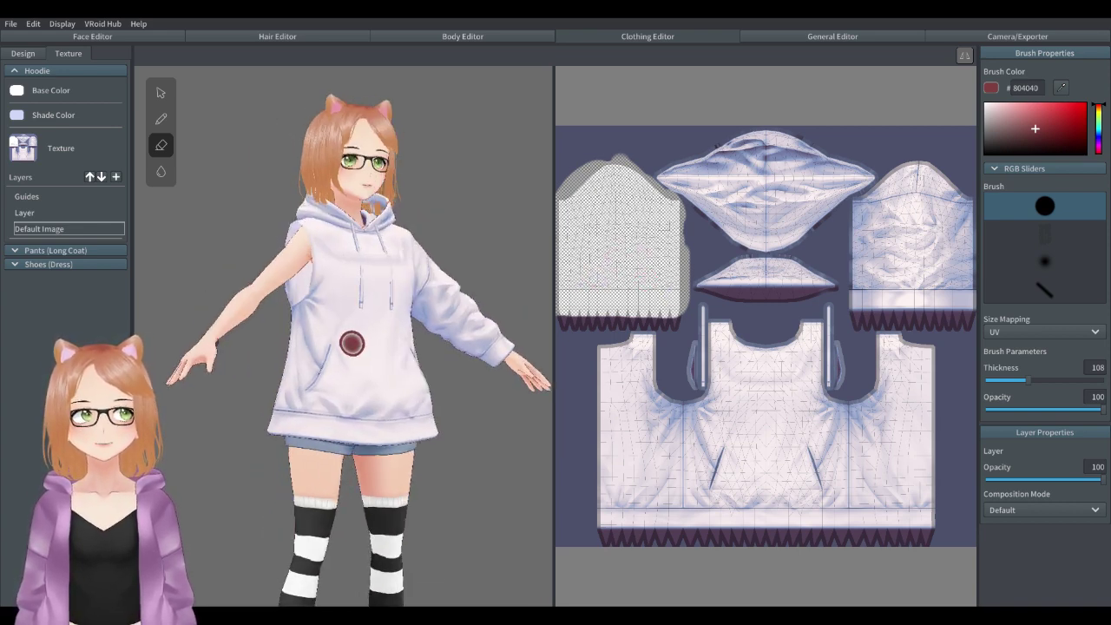
In the clothing design settings, change the model's top to the purple open Hoodie(Edited) and inspect it from different angles.
left_click(23, 53)
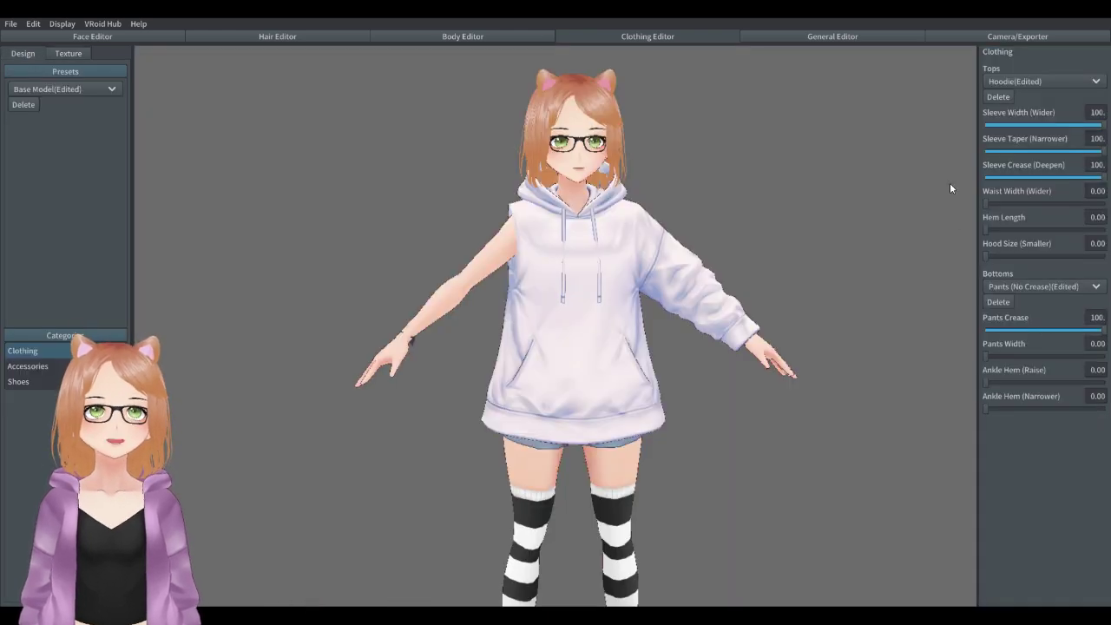
left_click(1029, 81)
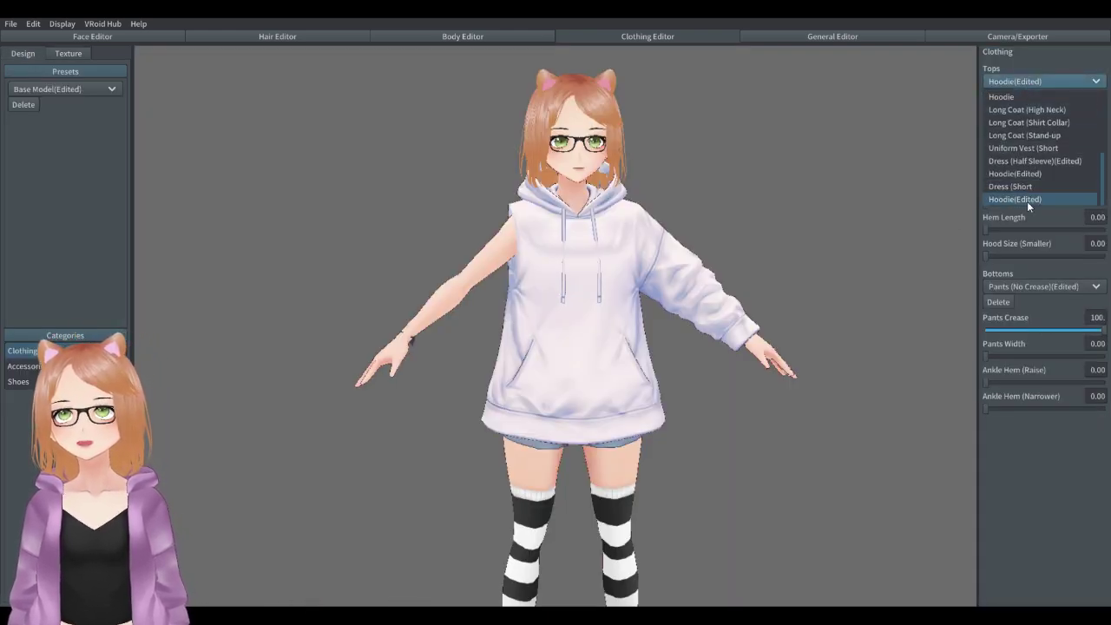
left_click(1030, 174)
right_click_drag(737, 376, 707, 383)
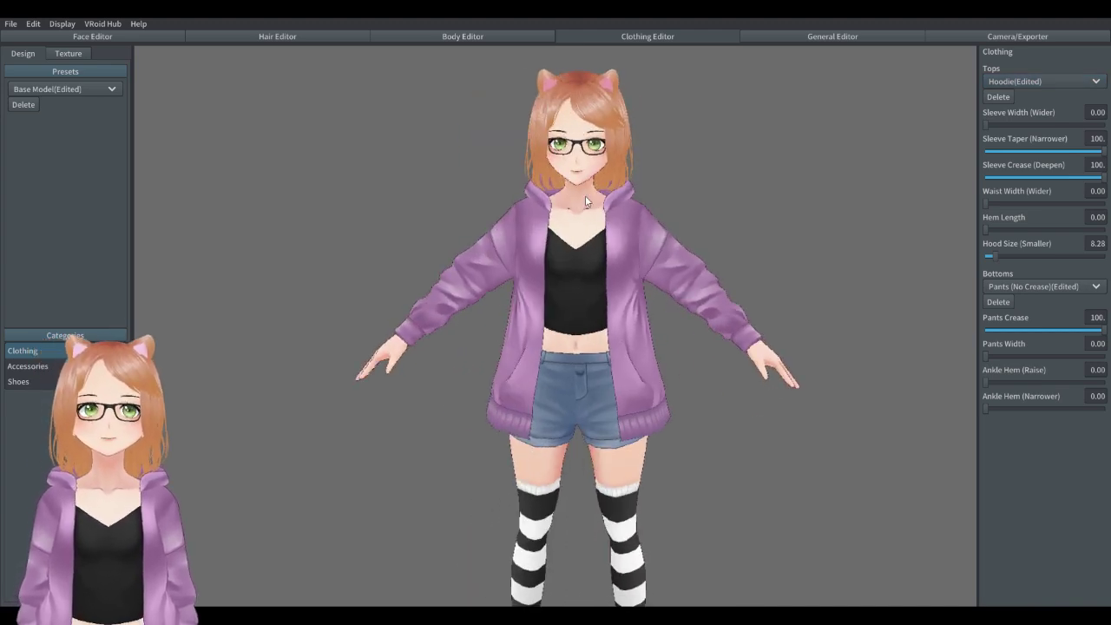
scroll(580, 202, "up", 5)
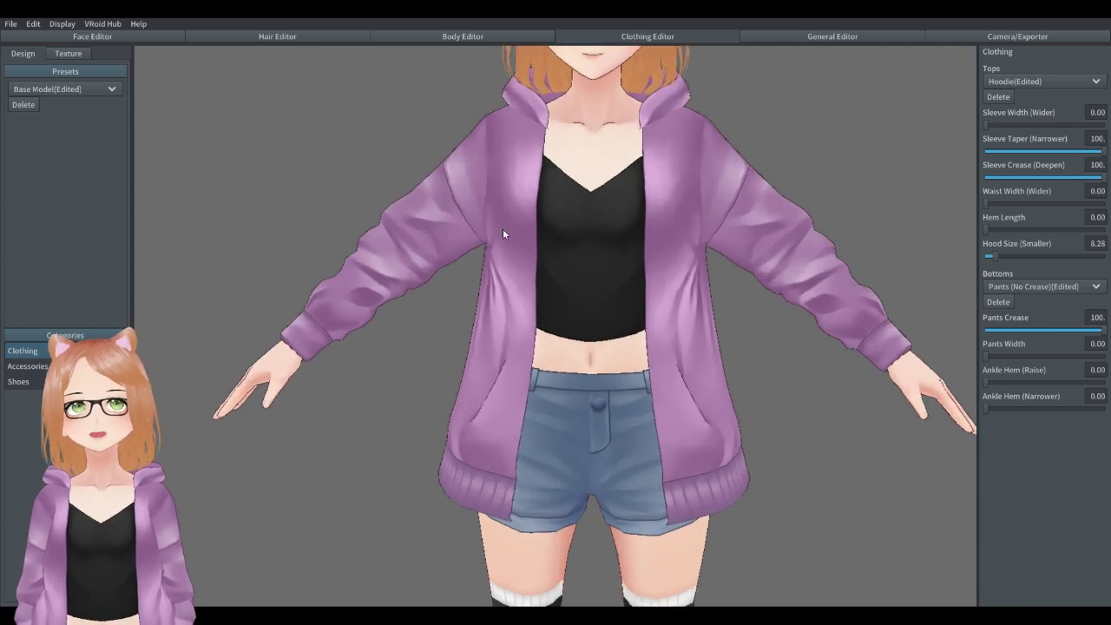
right_click_drag(503, 228, 656, 345)
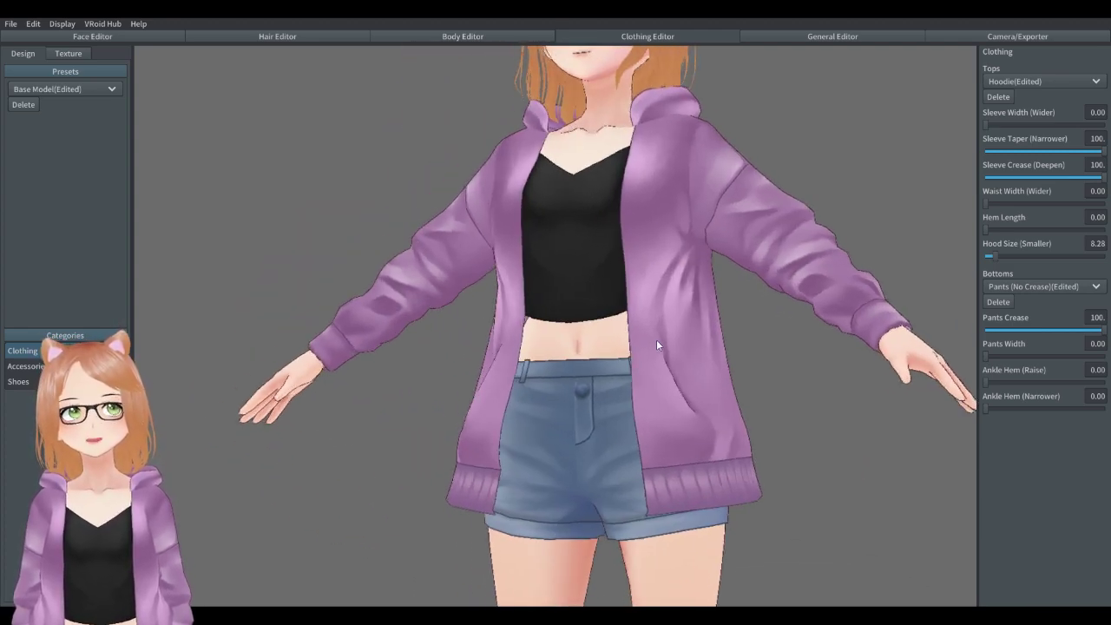
scroll(657, 344, "down", 6)
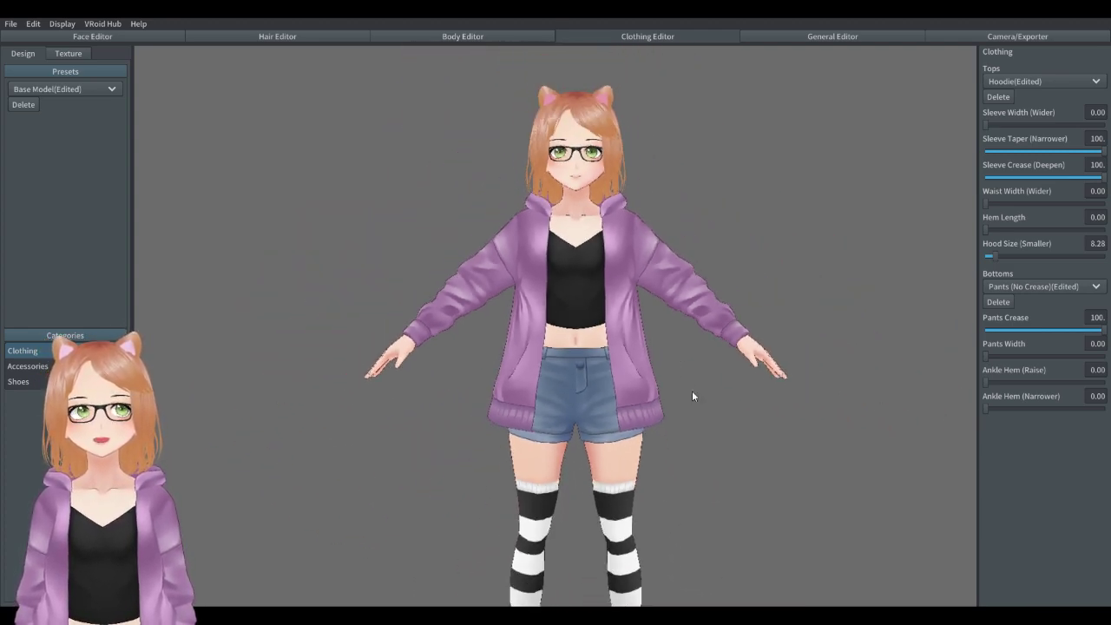
Set the purple hoodie's Hood Size (Smaller) to 8.77 and Sleeve Taper (Narrower) to 78.9, and view the fit.
mouse_move(997, 257)
left_mouse_down()
mouse_move(1027, 257)
mouse_move(978, 253)
mouse_move(997, 255)
left_mouse_up()
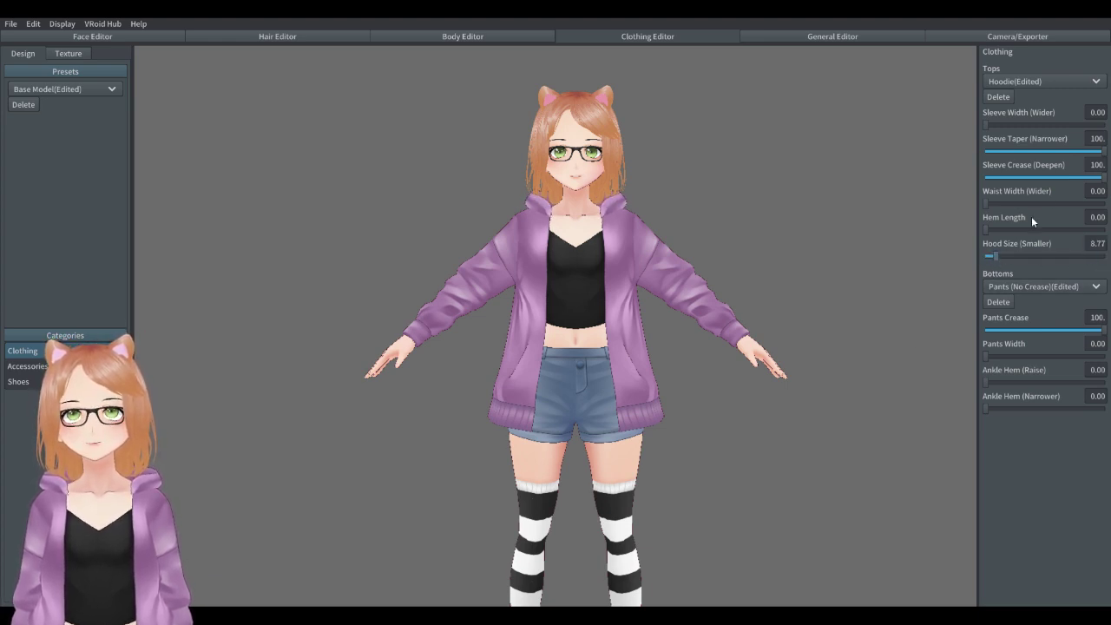
left_click_drag(1102, 177, 1108, 201)
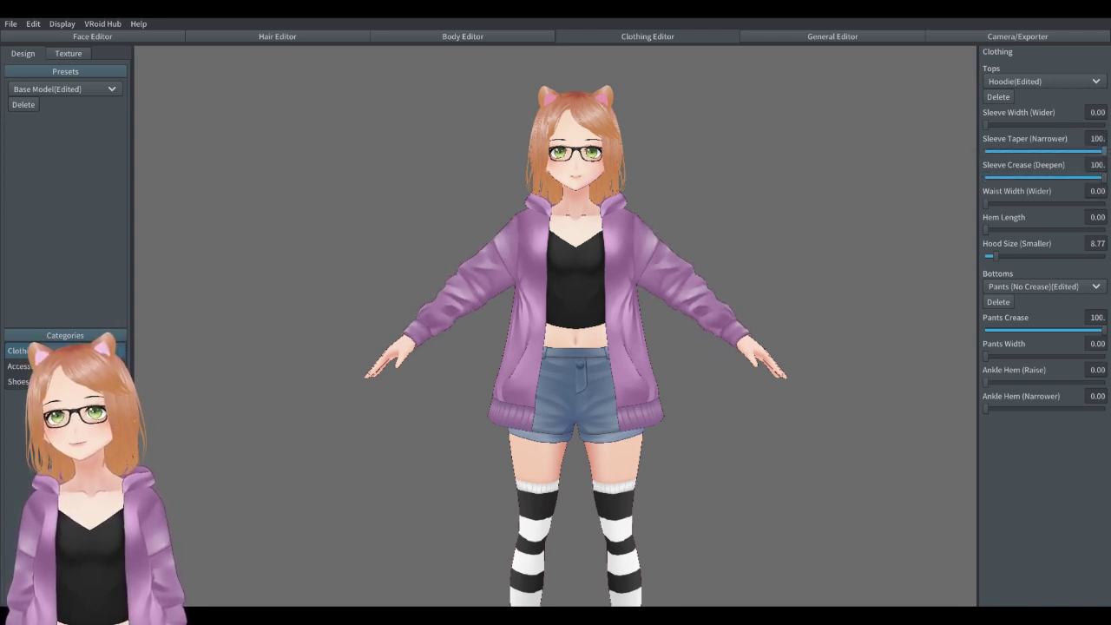
left_click_drag(1103, 151, 1080, 152)
left_click_drag(987, 125, 944, 122)
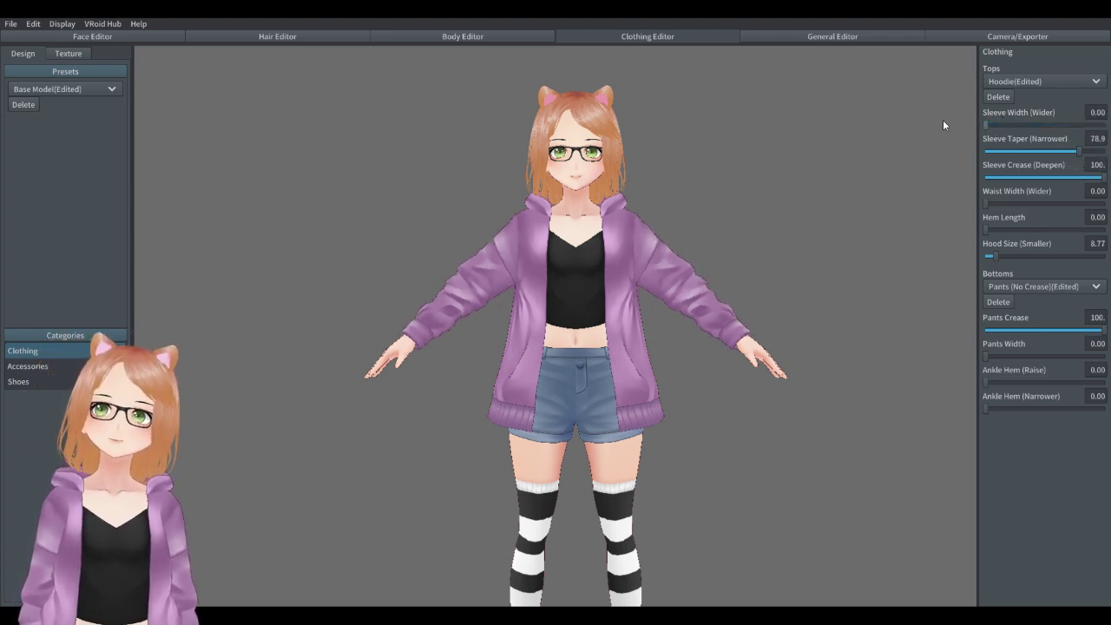
scroll(657, 331, "up", 8)
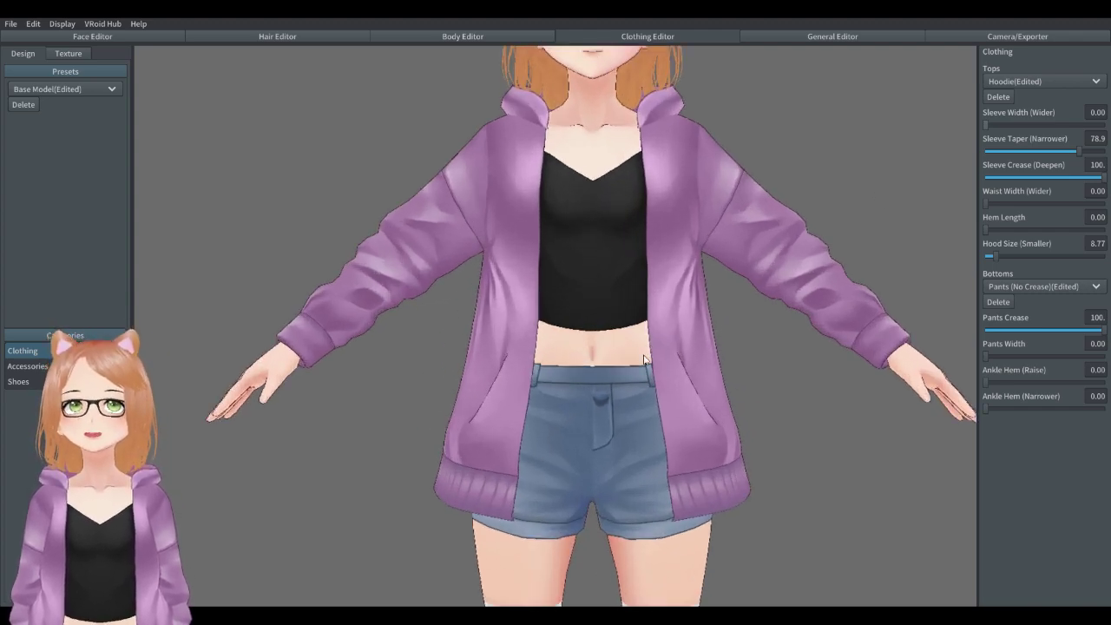
right_click_drag(661, 119, 726, 208)
scroll(694, 213, "down", 3)
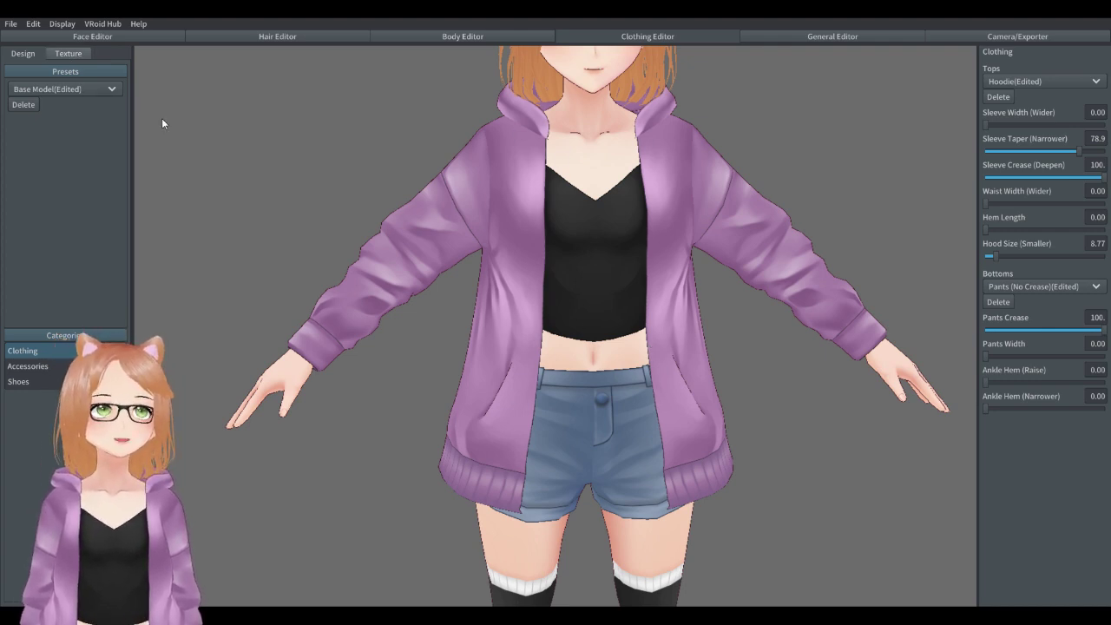
Open the purple hoodie's texture with the Eraser active and export its Default Image layer.
left_click(68, 53)
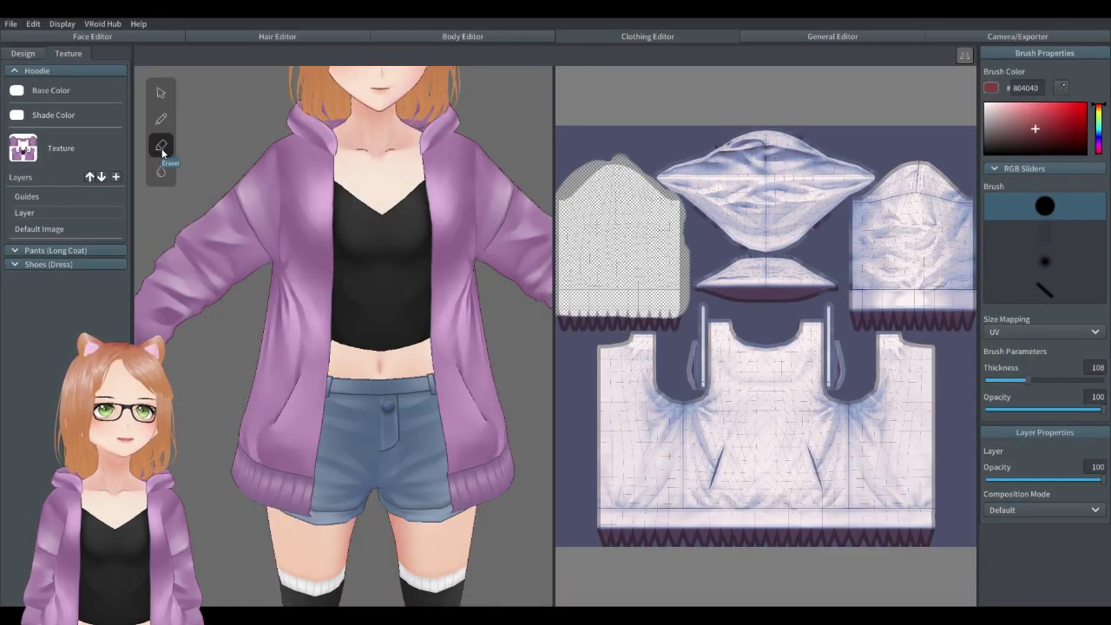
left_click(161, 147)
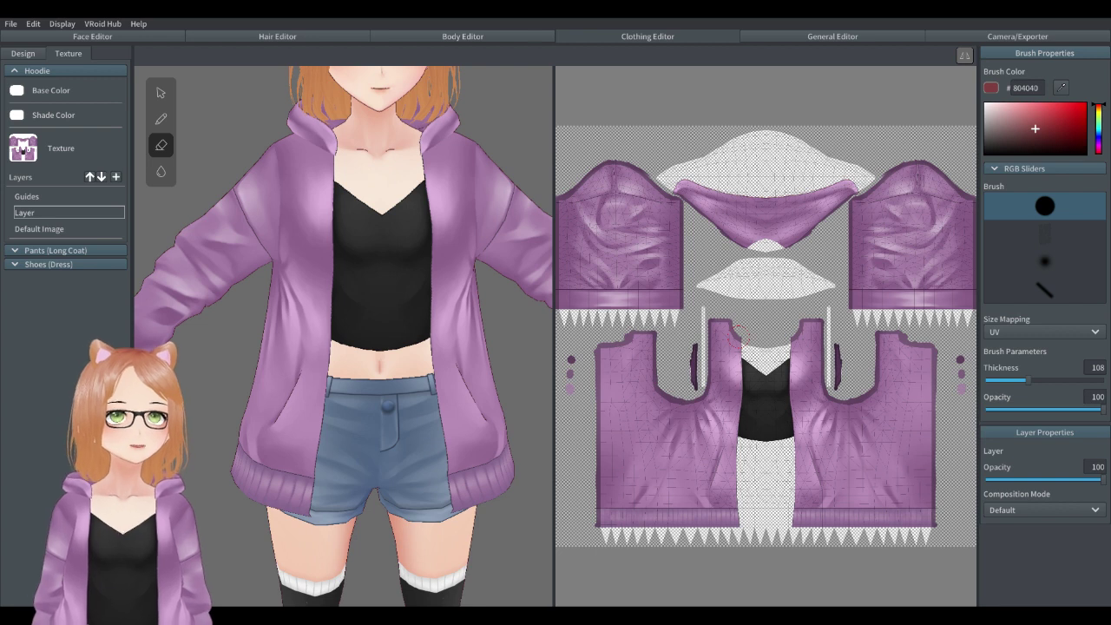
right_click(47, 230)
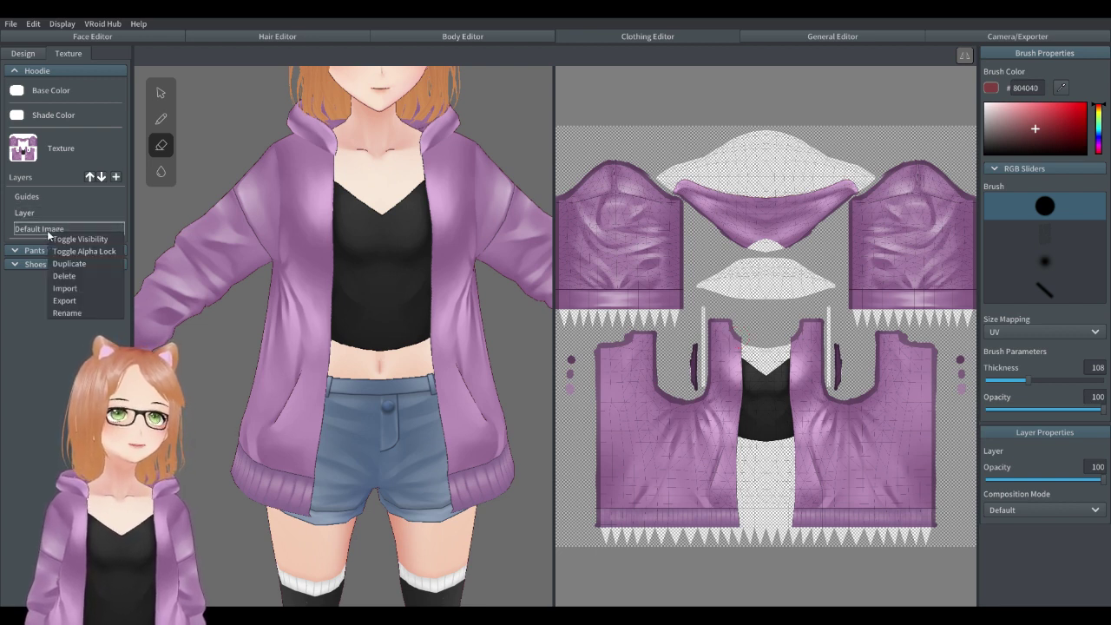
left_click(71, 300)
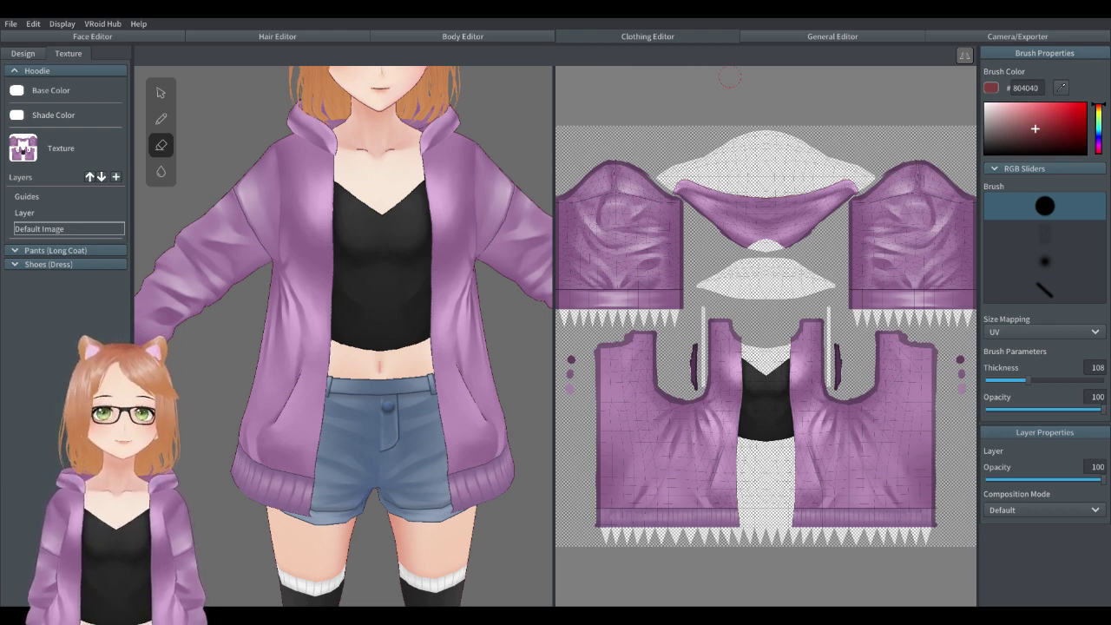
Examine the purple hoodie's texture layout and sample its three purple reference swatches, ending with brush color A284A2.
scroll(766, 336, "down", 2)
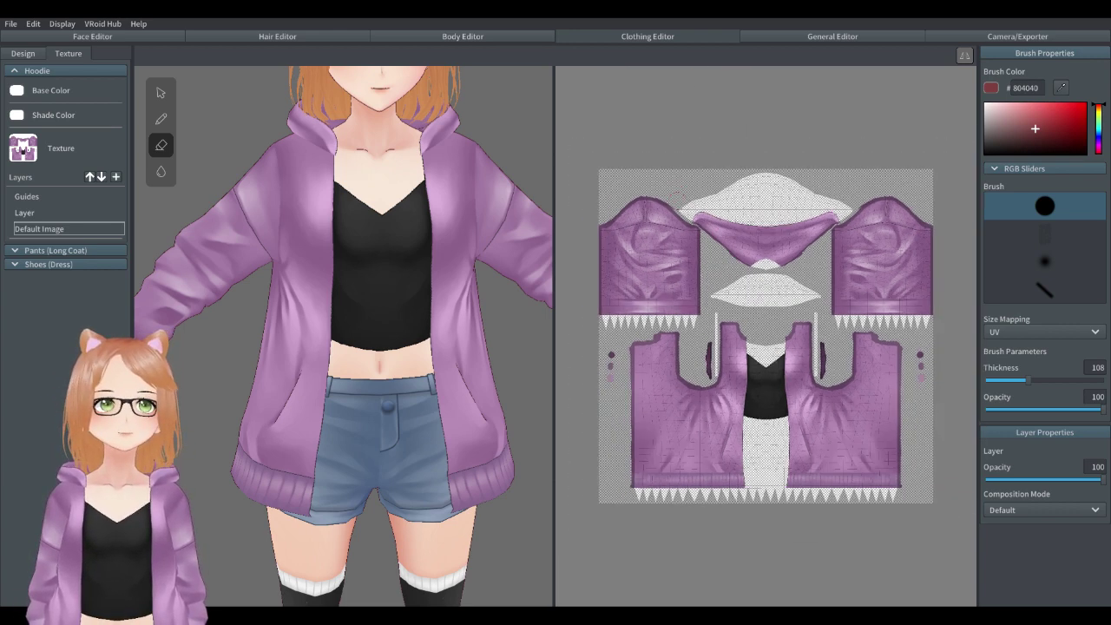
scroll(787, 323, "up", 6)
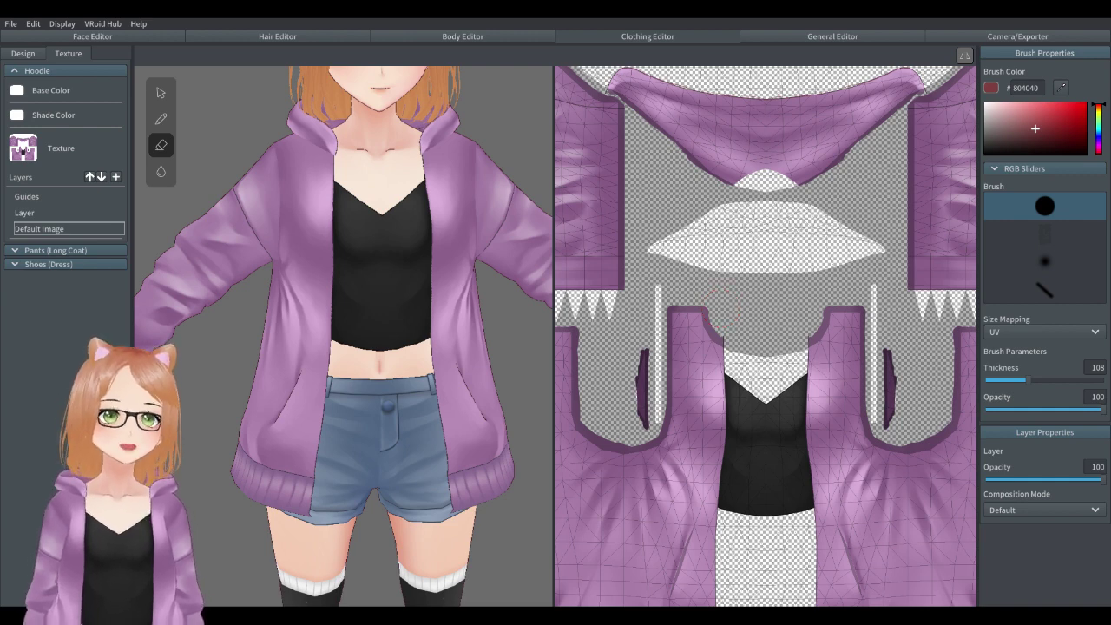
scroll(725, 310, "down", 5)
scroll(766, 336, "down", 1)
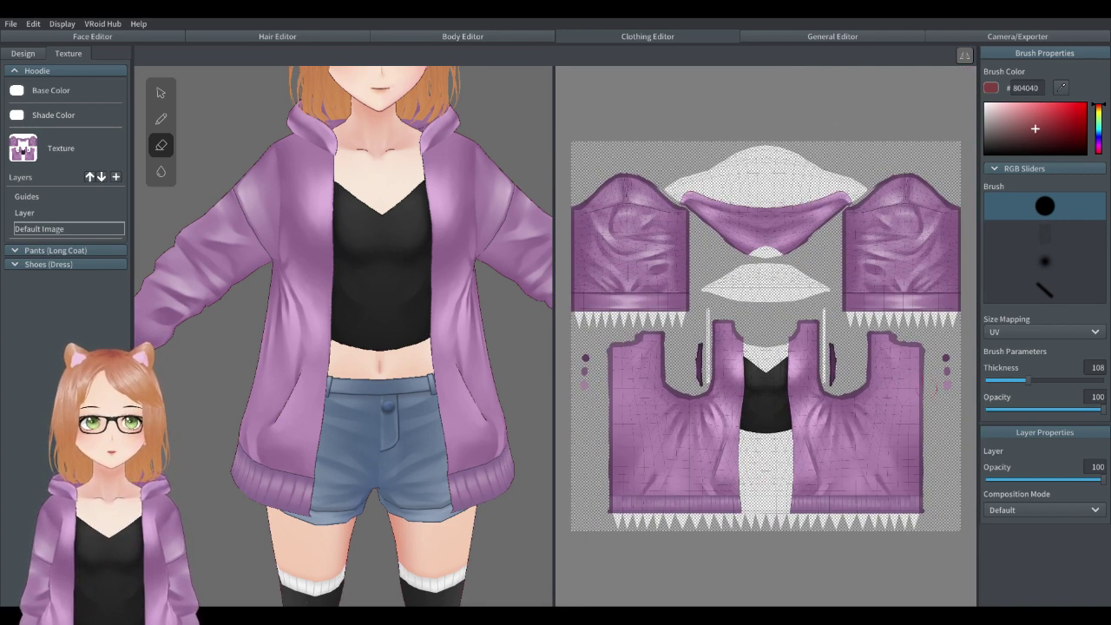
left_click(588, 359, "alt")
left_click(585, 373, "alt")
left_click(584, 384, "alt")
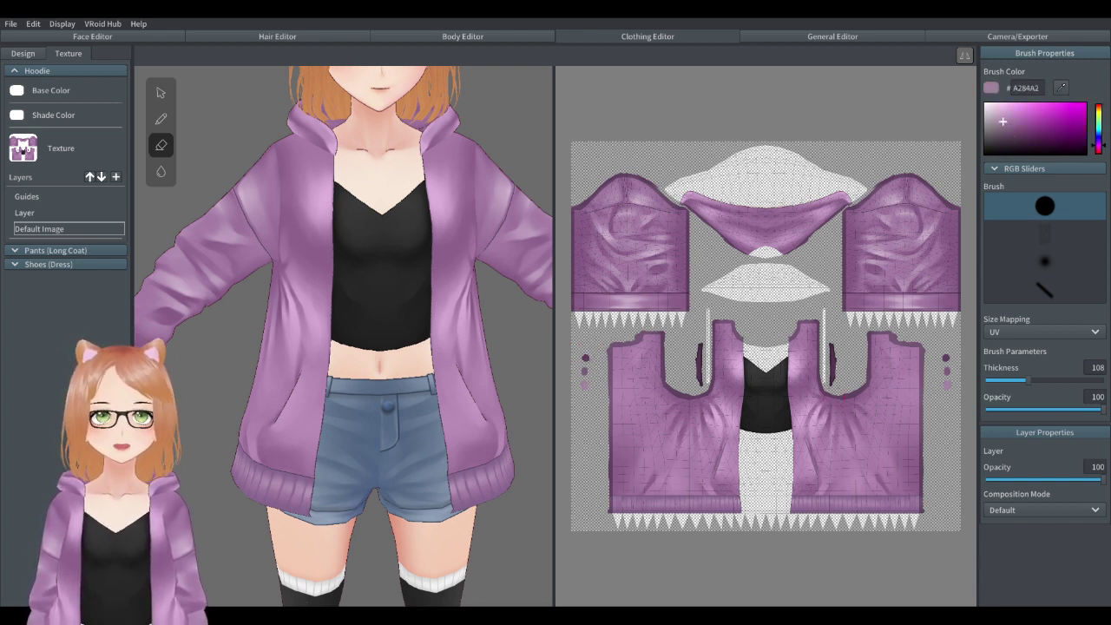
Compare the painted hoodie texture with the model's back and front, and look over the Default Image layer's options.
scroll(794, 404, "up", 4)
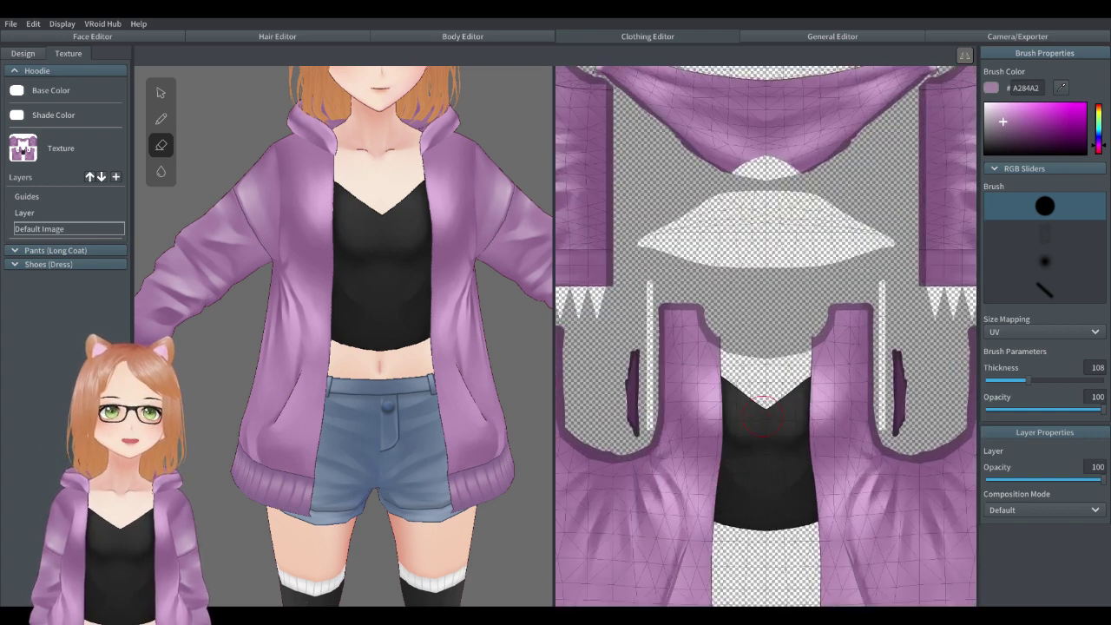
right_click_drag(387, 417, 217, 365)
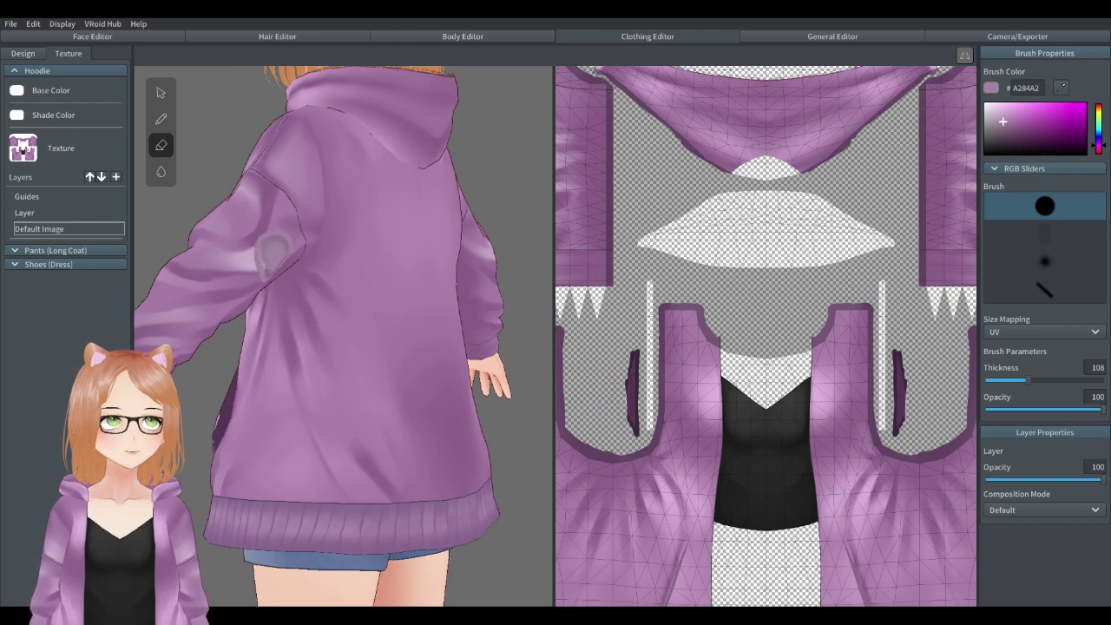
right_click(50, 229)
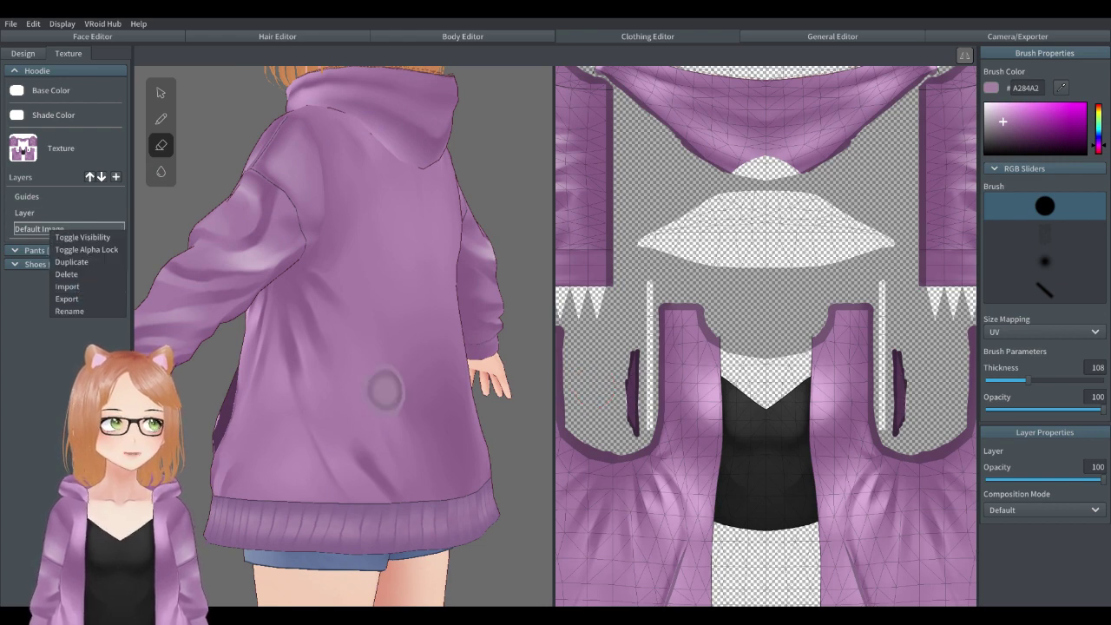
left_click(197, 424)
right_click_drag(197, 425, 521, 426)
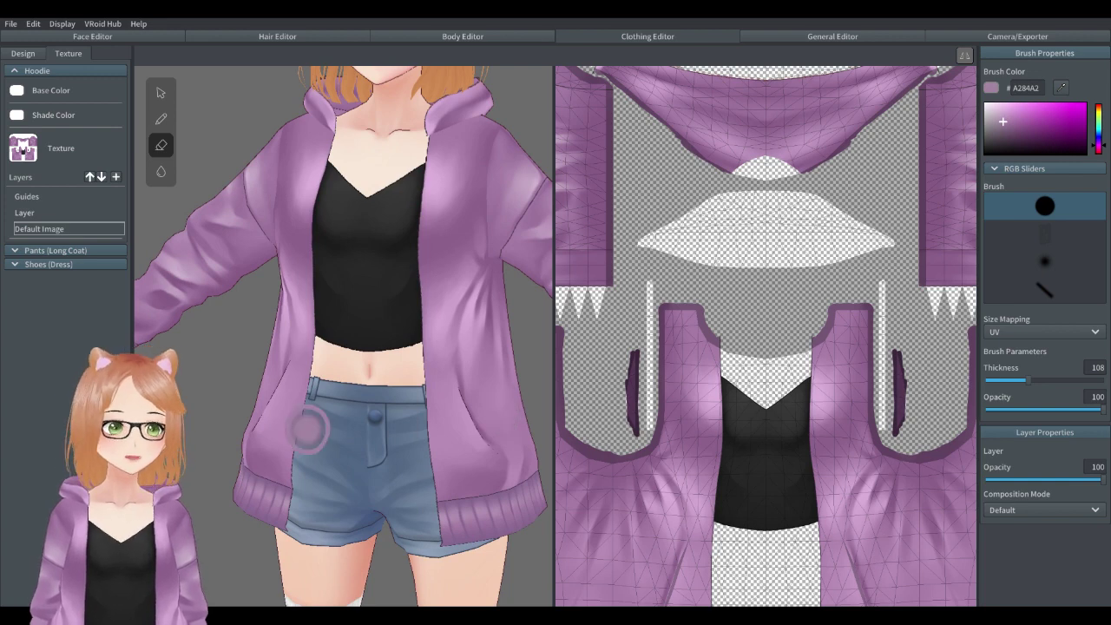
scroll(389, 388, "down", 2)
scroll(389, 388, "down", 1)
scroll(707, 280, "down", 3)
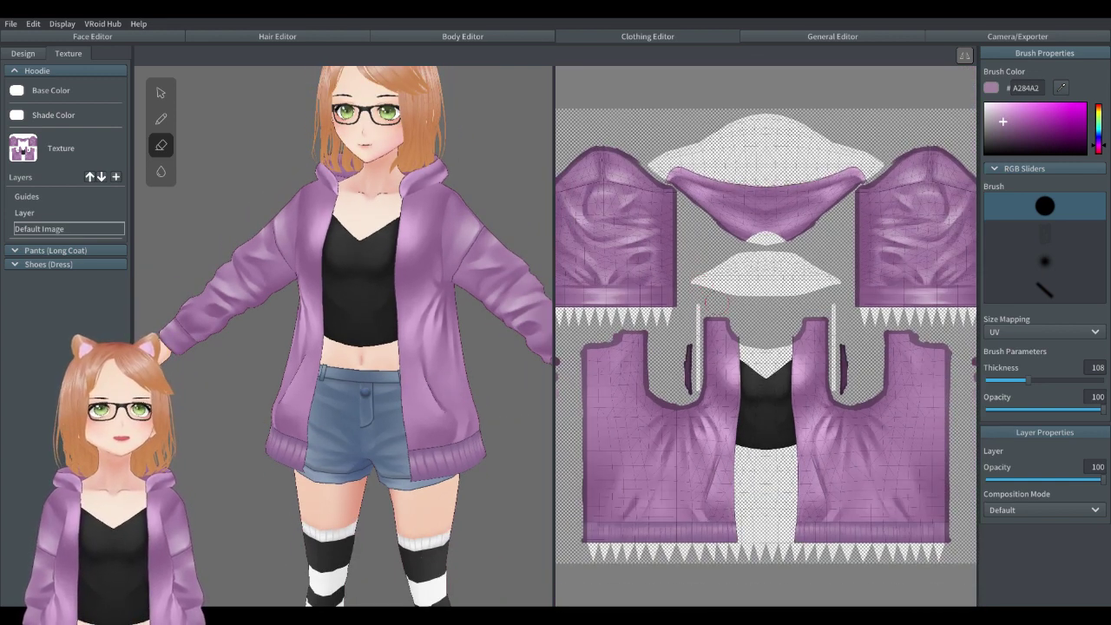
Select the hoodie texture's Layer entry and examine the hoodie and black top on the model from the front.
scroll(777, 322, "down", 1)
scroll(764, 338, "down", 1)
left_click(46, 214)
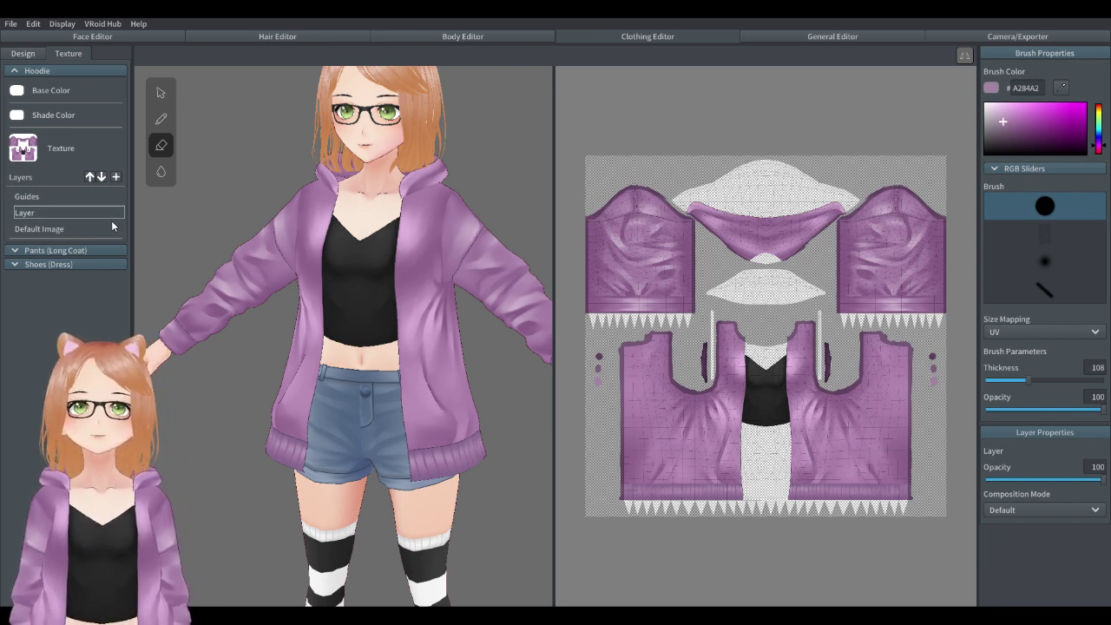
scroll(459, 301, "up", 4)
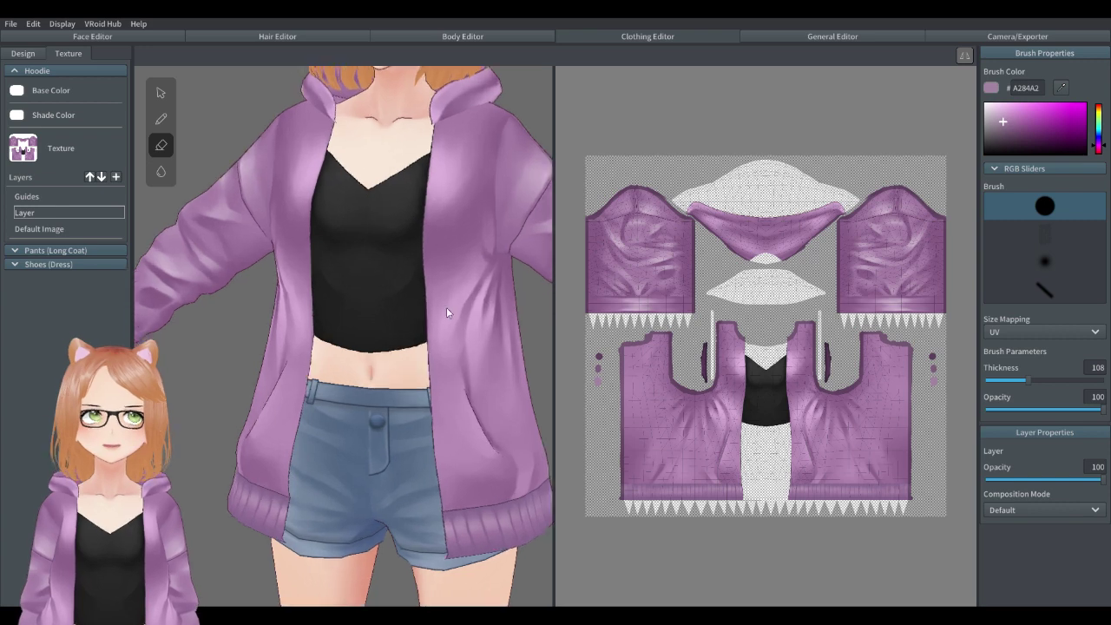
right_click_drag(436, 327, 407, 172)
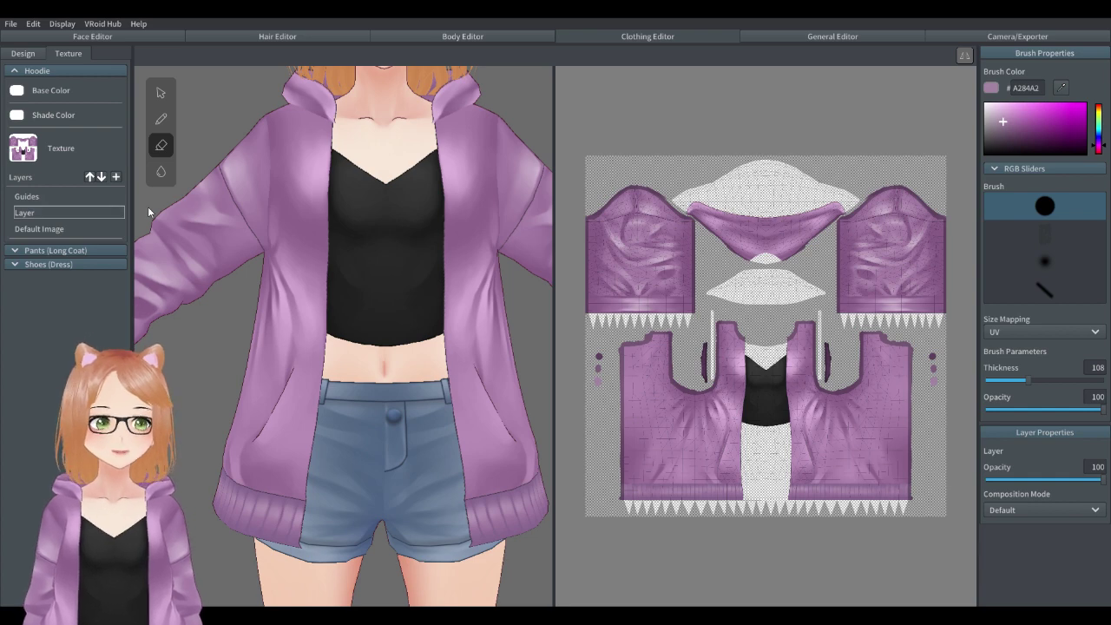
scroll(448, 213, "down", 4)
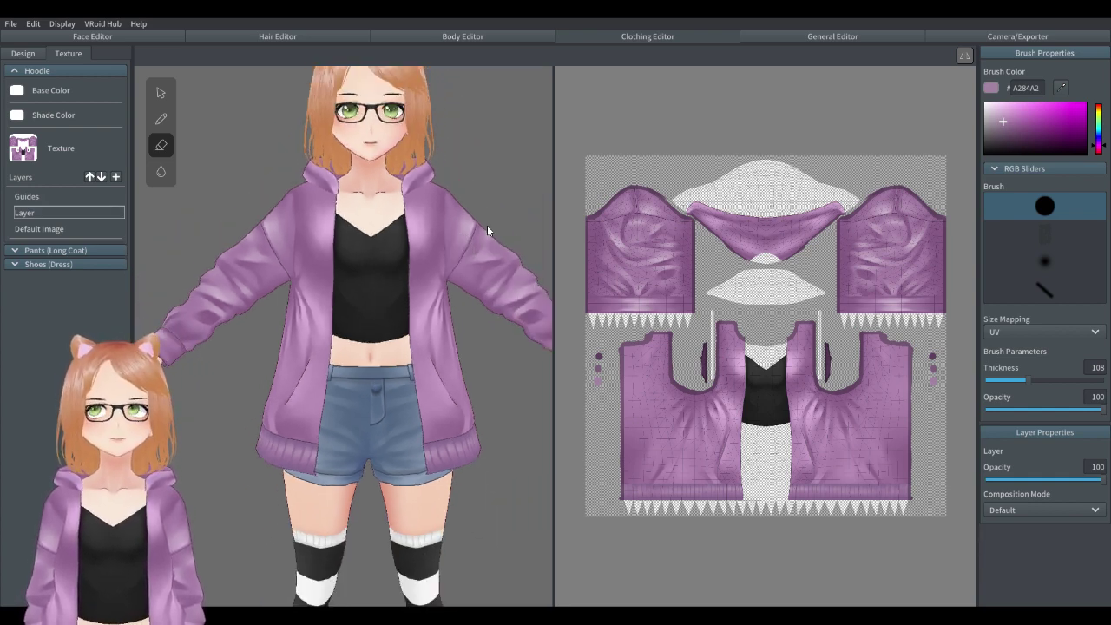
scroll(492, 224, "up", 1)
mouse_move(492, 225)
right_mouse_down()
mouse_move(591, 239)
mouse_move(468, 285)
mouse_move(482, 260)
right_mouse_up()
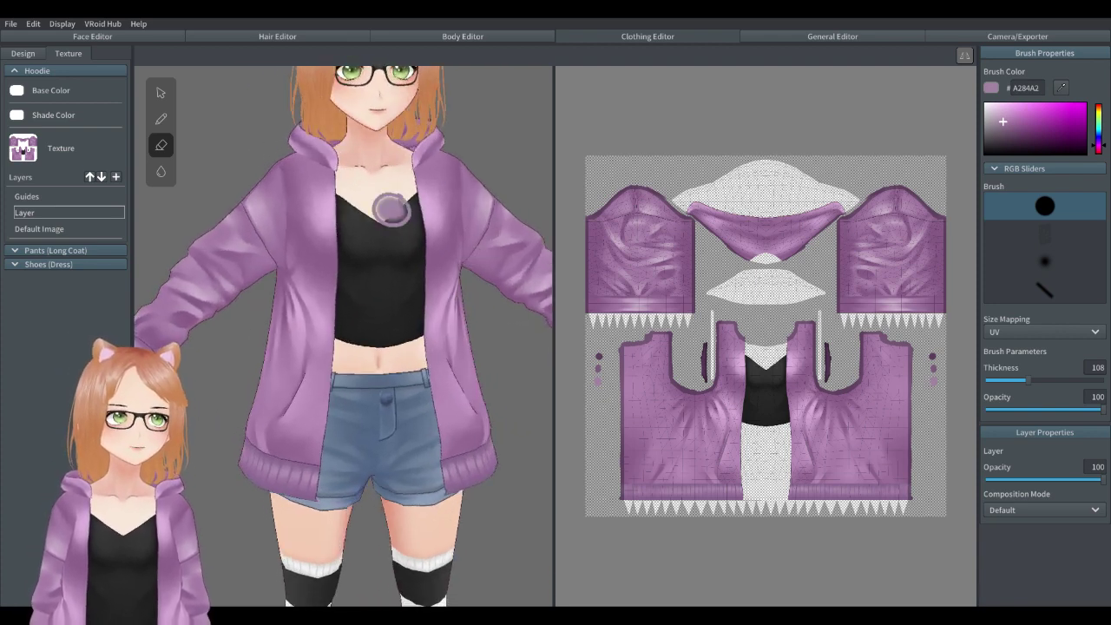
Try painting brush strokes in A284A2 across the hoodie and upper chest directly on the model, and undo them.
left_click(160, 123)
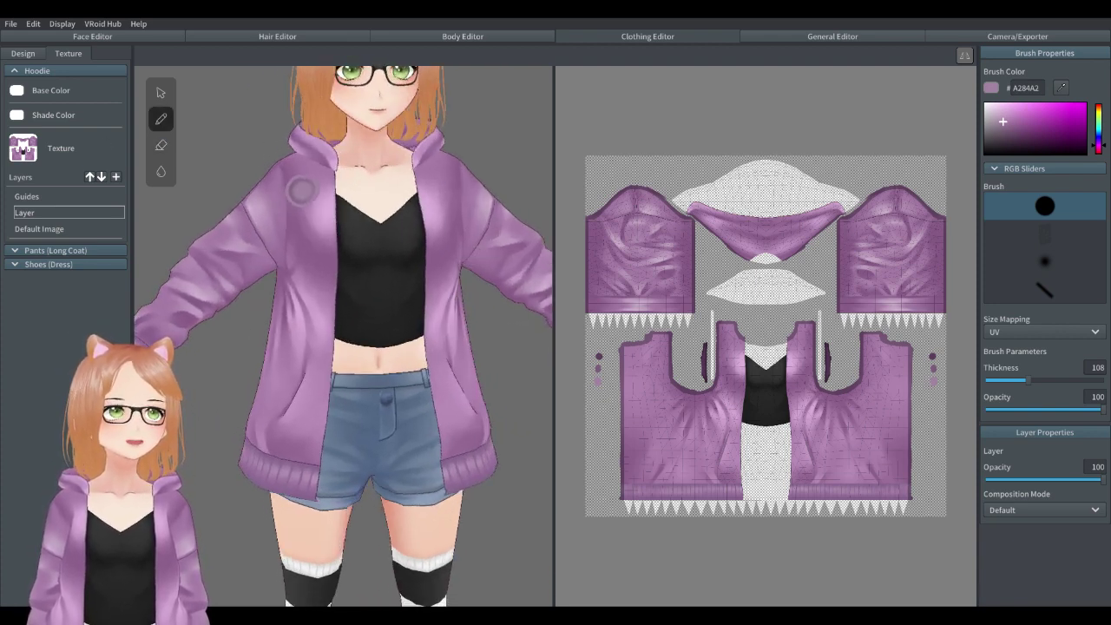
mouse_move(304, 201)
left_mouse_down()
mouse_move(323, 219)
mouse_move(265, 211)
mouse_move(252, 234)
mouse_move(447, 186)
mouse_move(320, 168)
mouse_move(356, 149)
mouse_move(439, 150)
mouse_move(373, 139)
mouse_move(400, 144)
left_mouse_up()
left_click_drag(317, 122, 447, 160)
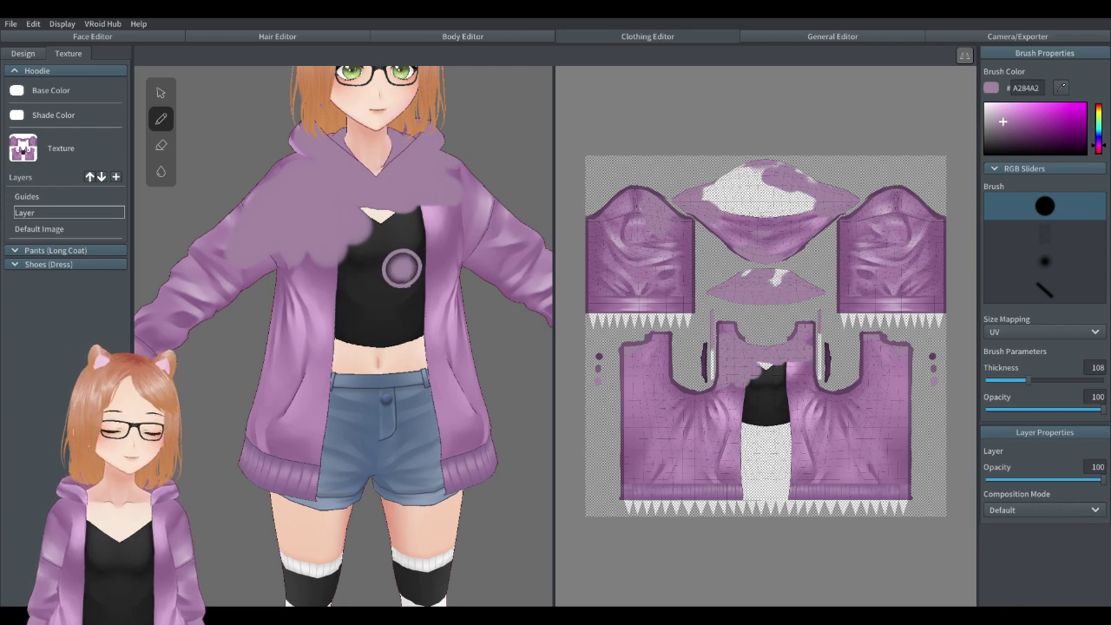
key("ctrl+z")
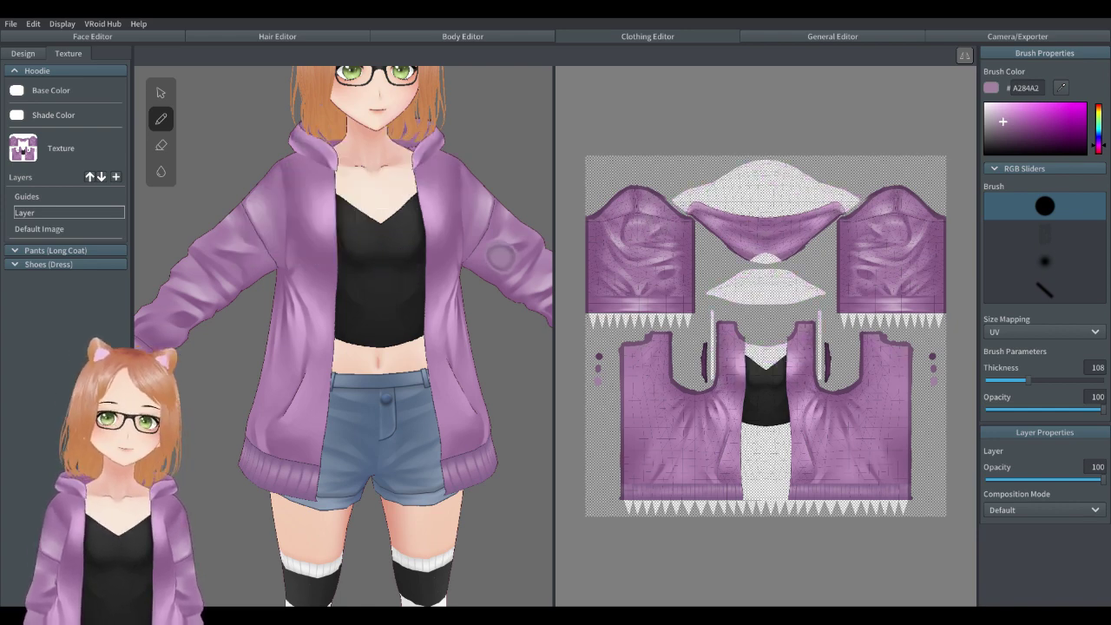
In the General Editor's outline settings, try a Hair outline width of 0.21 and return it to 0.00.
left_click(836, 36)
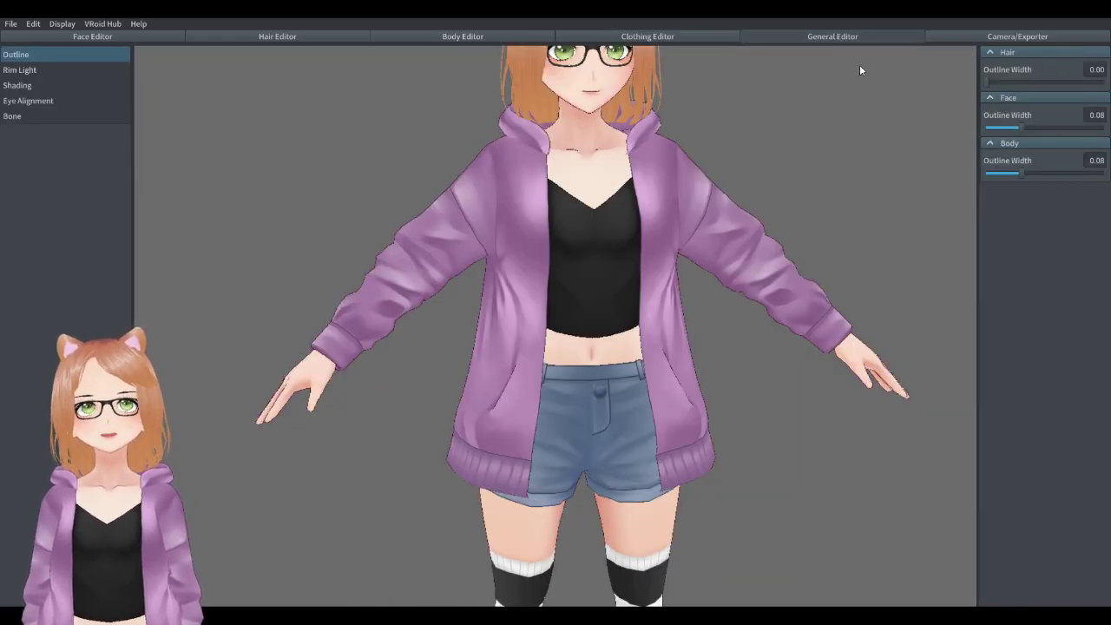
scroll(571, 149, "down", 1)
middle_click_drag(572, 149, 553, 217)
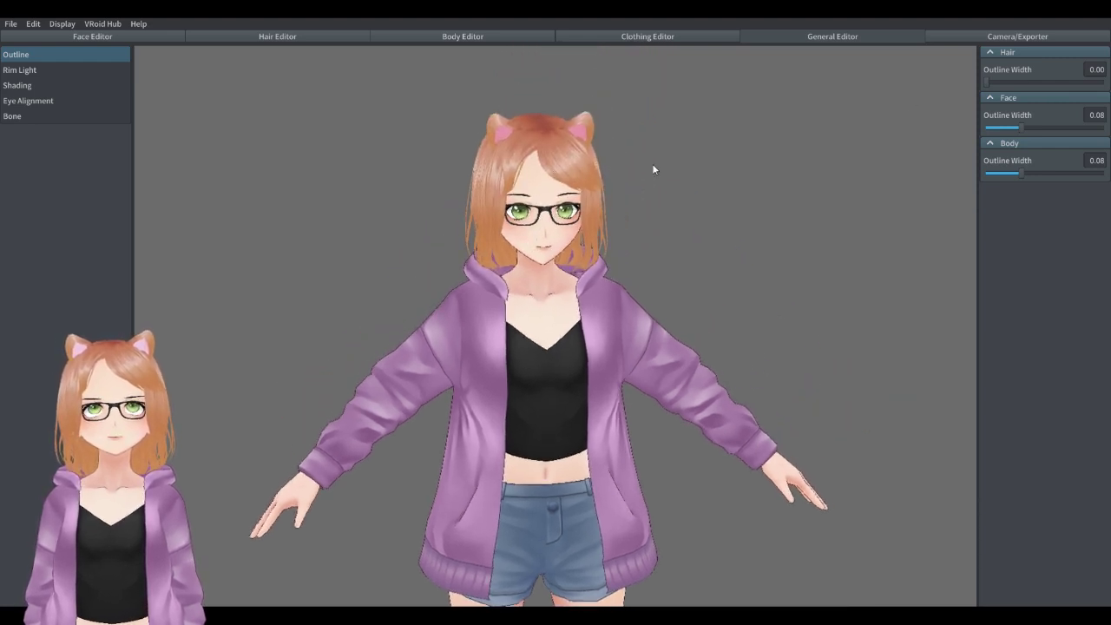
scroll(660, 169, "up", 1)
left_click_drag(987, 83, 1088, 83)
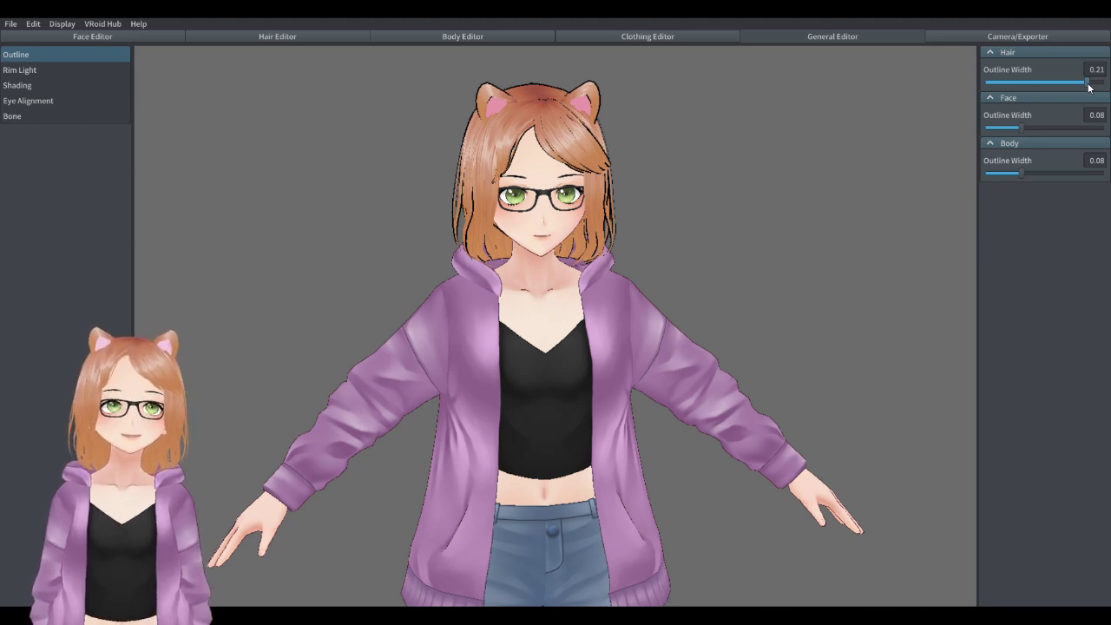
left_click_drag(1090, 87, 980, 76)
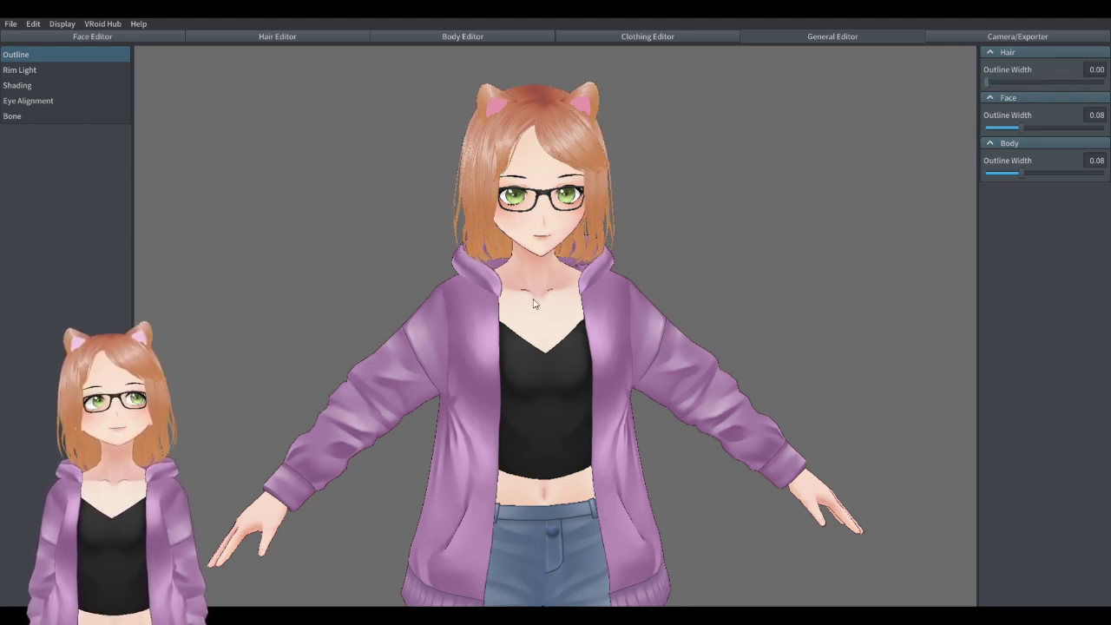
Set the Face and Body outline widths to 0.00 and inspect the model without outlines.
scroll(534, 303, "up", 3)
mouse_move(852, 417)
right_mouse_down()
mouse_move(846, 407)
mouse_move(859, 406)
right_mouse_up()
left_click_drag(1021, 127, 936, 131)
left_click_drag(1022, 173, 920, 178)
scroll(788, 264, "down", 3)
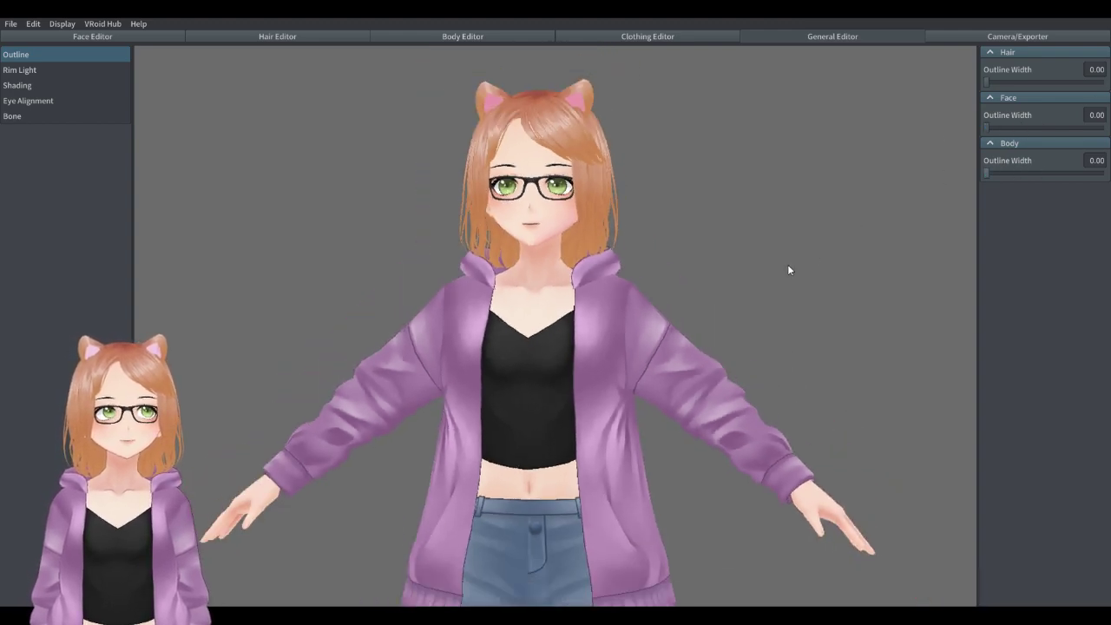
mouse_move(743, 317)
right_mouse_down()
mouse_move(791, 314)
mouse_move(741, 315)
right_mouse_up()
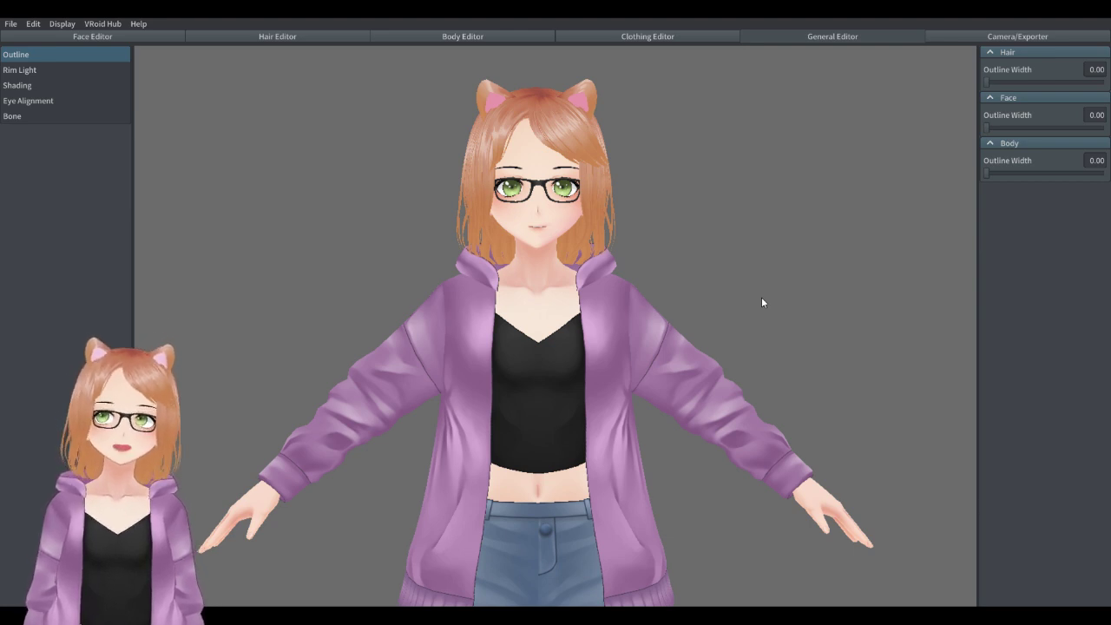
scroll(734, 272, "up", 3)
right_click_drag(734, 272, 792, 234)
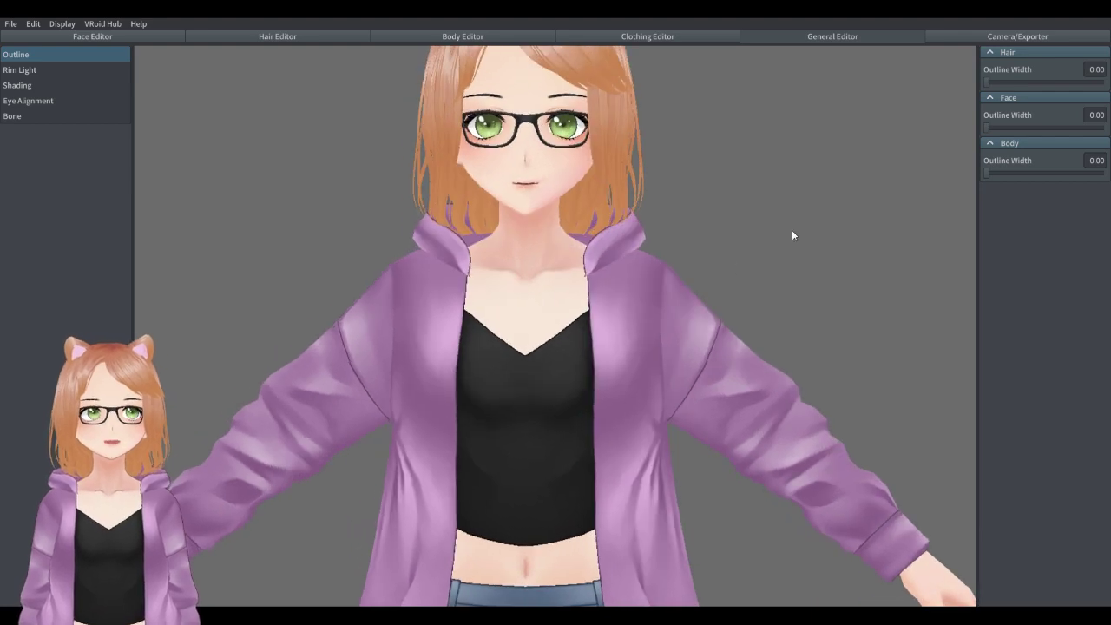
Set both the Face and Body outline widths to 0.06.
left_click(1017, 128)
left_click(1017, 173)
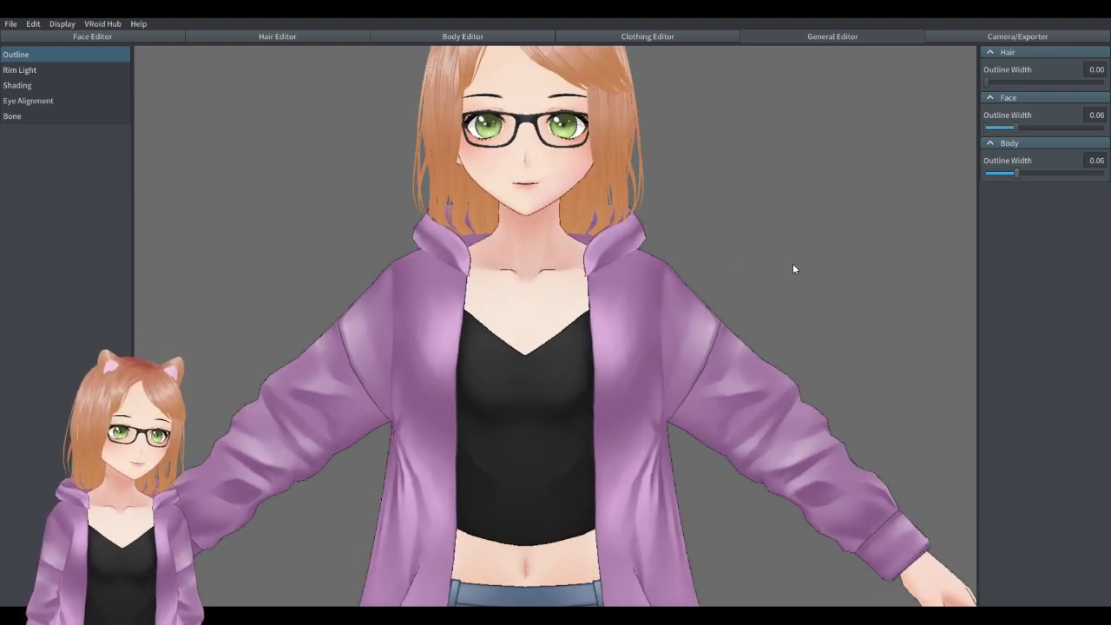
scroll(794, 271, "down", 3)
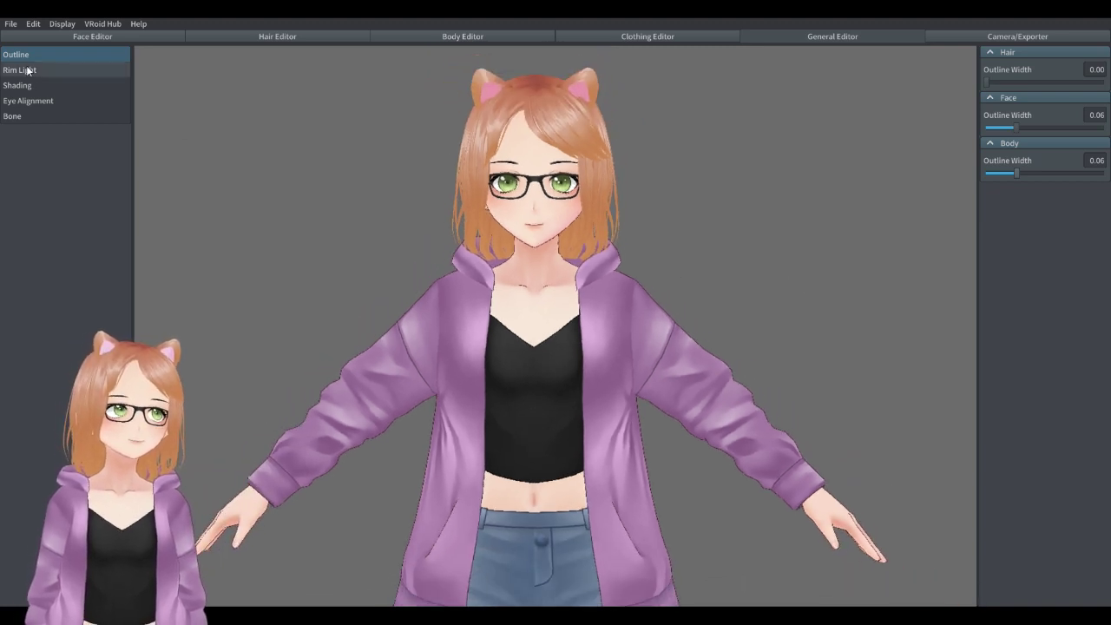
Set the Hair rim light Strength to 0.00 and inspect the model's lighting from several distances and angles.
left_click(29, 70)
mouse_move(988, 81)
left_mouse_down()
mouse_move(1047, 85)
mouse_move(970, 82)
left_mouse_up()
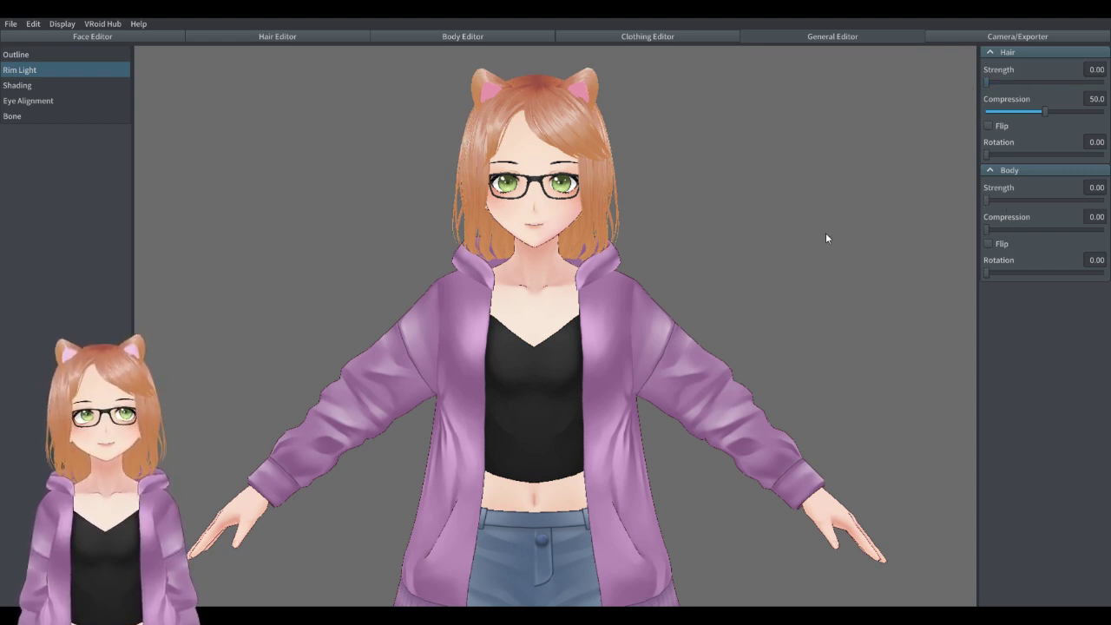
right_click_drag(826, 233, 819, 231)
scroll(617, 221, "up", 2)
scroll(593, 174, "up", 3)
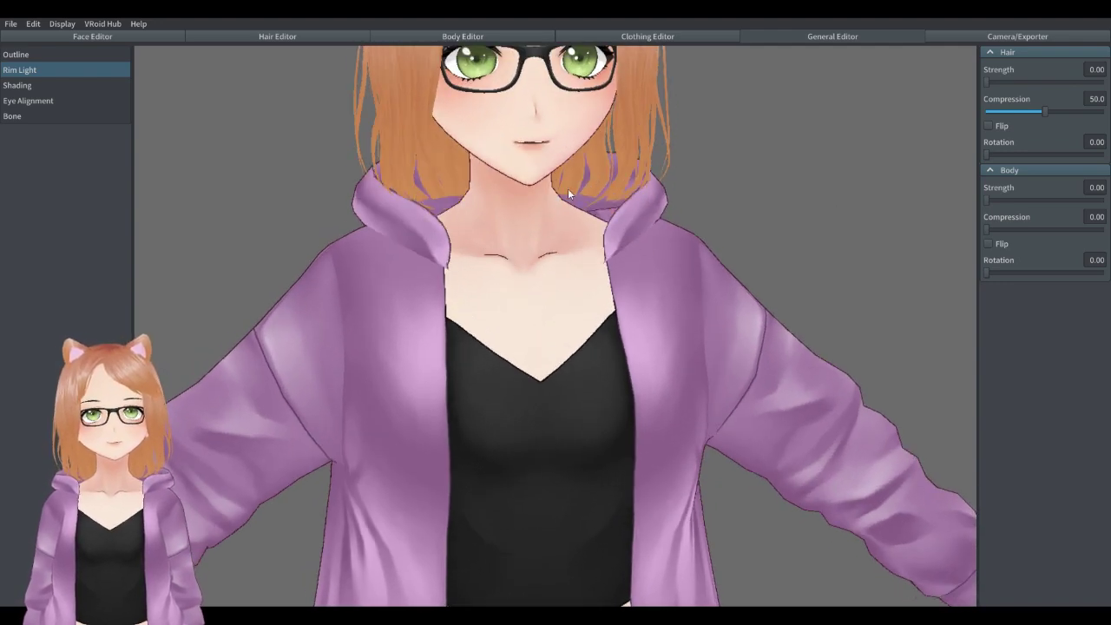
scroll(568, 189, "down", 2)
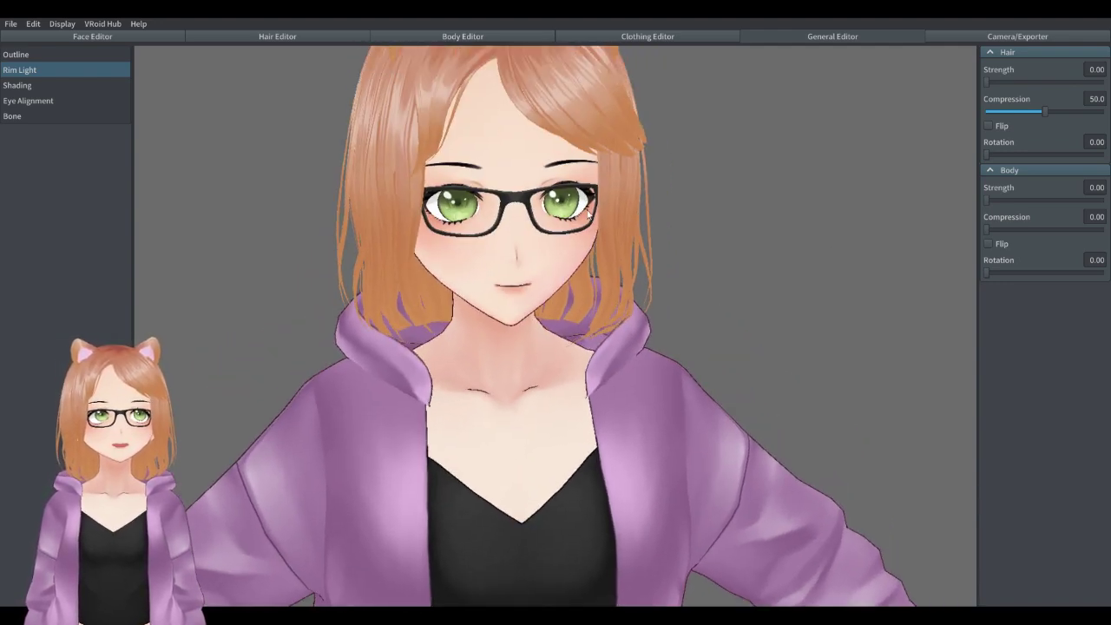
scroll(780, 429, "down", 3)
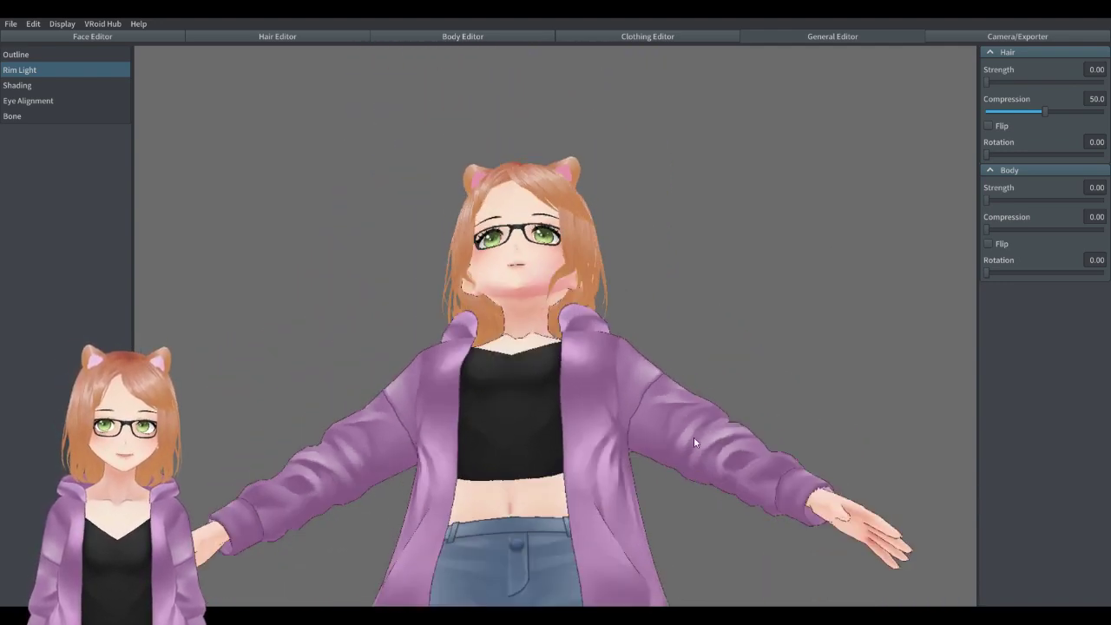
Set the Body rim light Compression to 25.4, trying a Strength of 23.1 before returning it to 0.00.
middle_click_drag(608, 462, 584, 386)
mouse_move(987, 199)
left_mouse_down()
mouse_move(1013, 201)
mouse_move(1016, 232)
left_mouse_up()
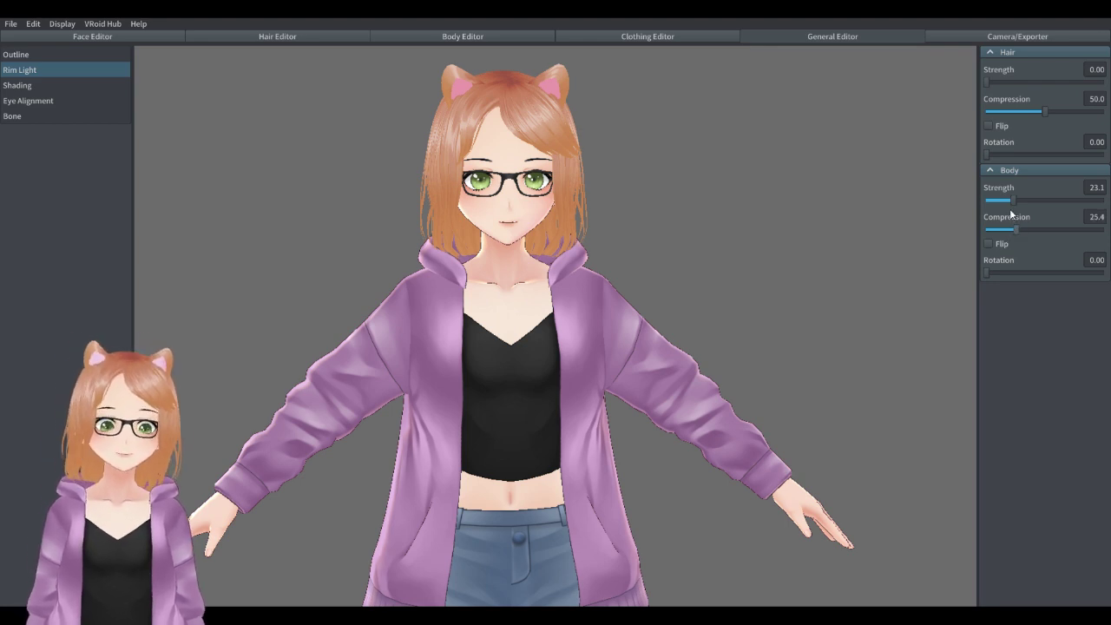
left_click_drag(1012, 201, 964, 193)
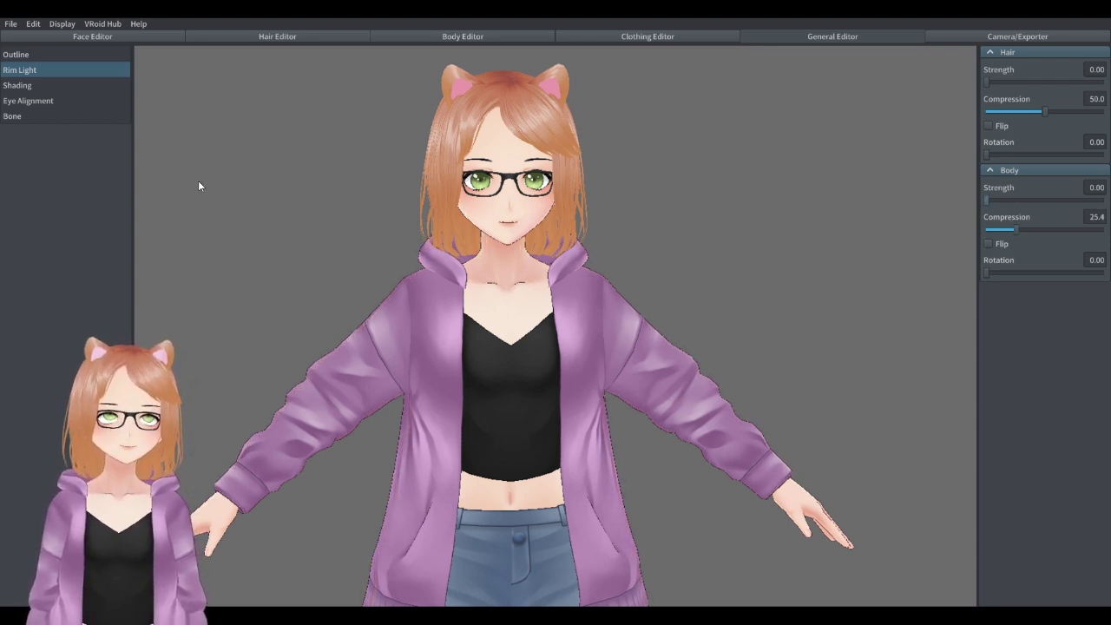
View the Shading settings, and set Eye Alignment to Inner 3.76, Outer 10.5, Upper 5.32 and Lower 7.52.
left_click(13, 85)
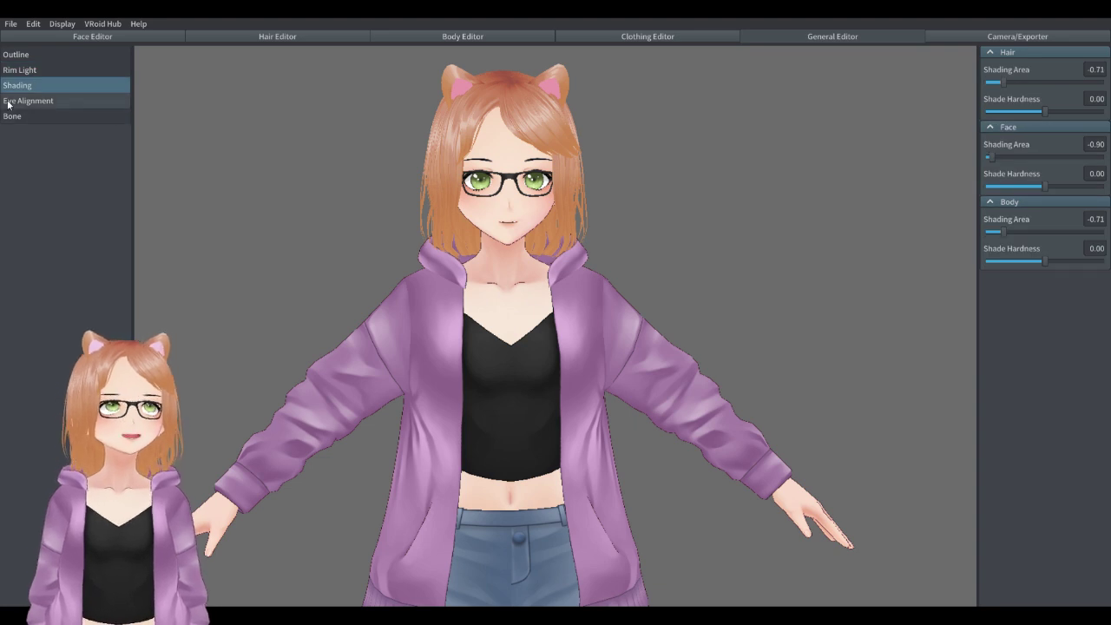
left_click(26, 100)
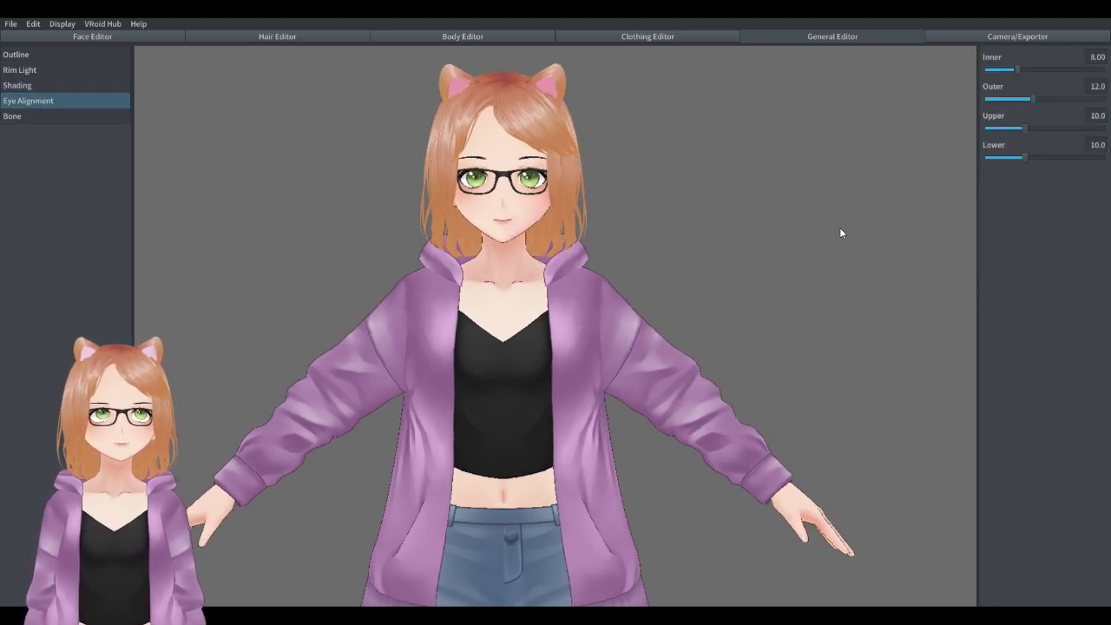
left_click_drag(1018, 69, 951, 66)
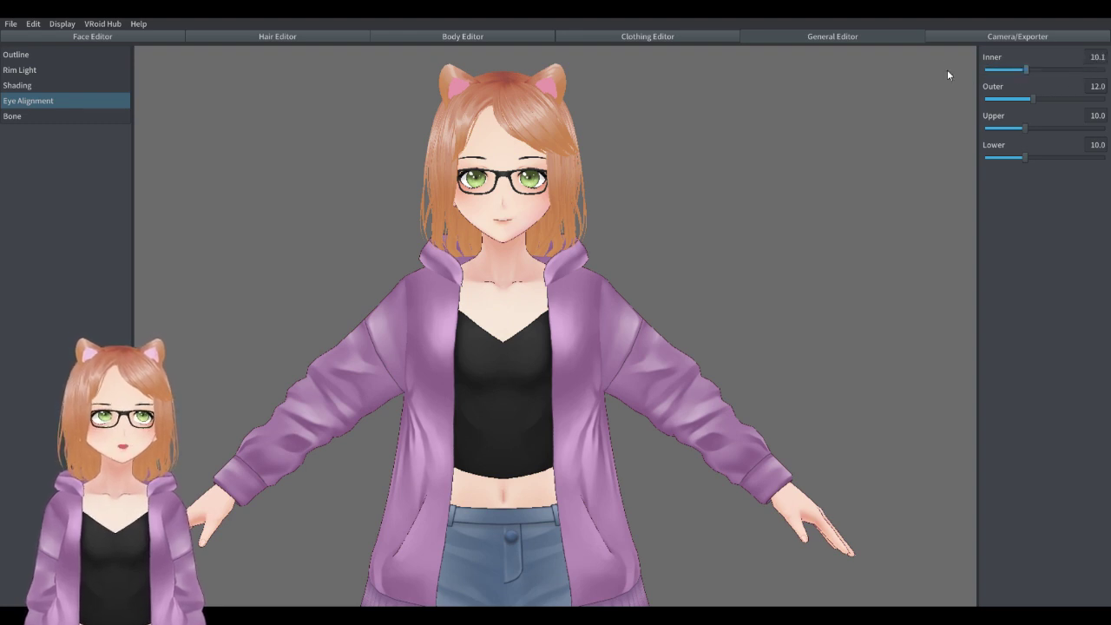
left_click_drag(1026, 70, 1008, 130)
left_click_drag(1095, 160, 1015, 155)
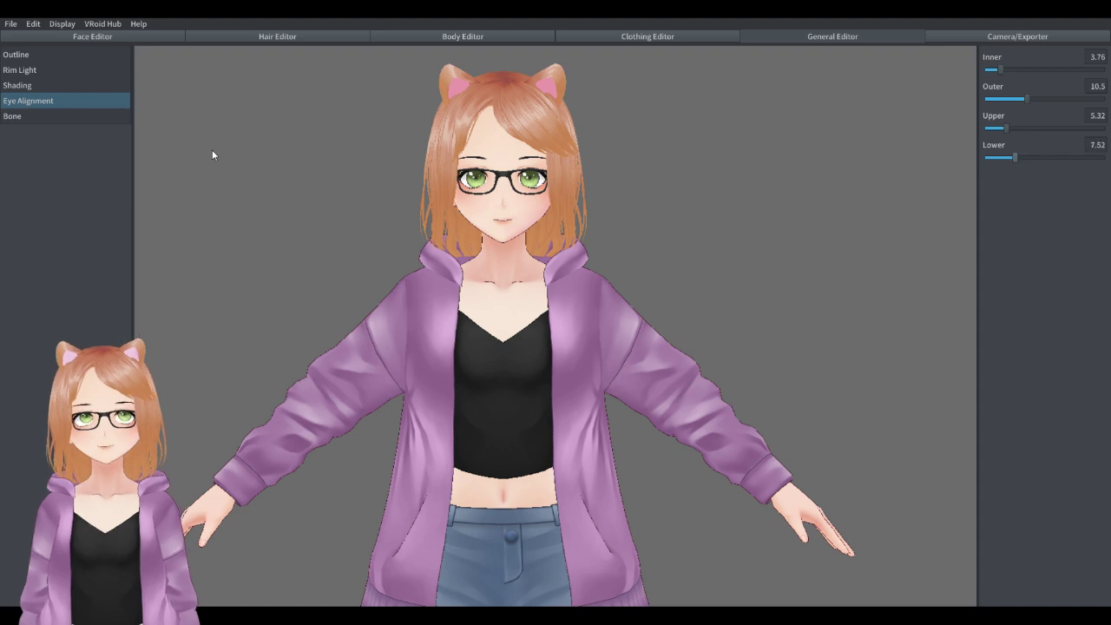
Open the general Bone settings and look over the Clothing and Body Amplitude options alongside the model.
left_click(44, 116)
scroll(742, 235, "down", 3)
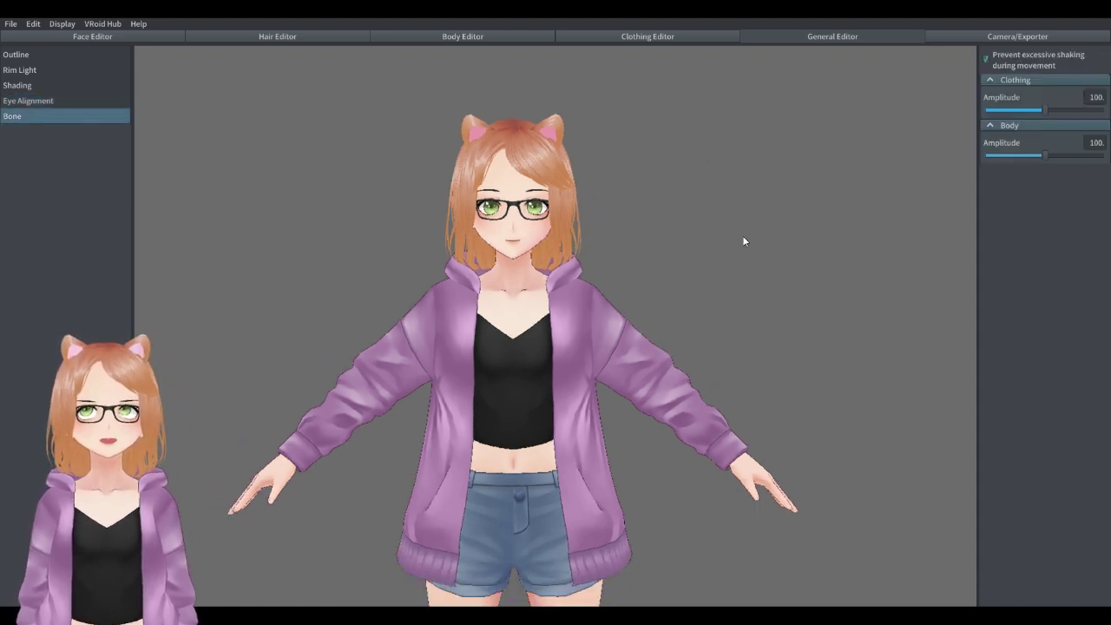
scroll(650, 245, "up", 3)
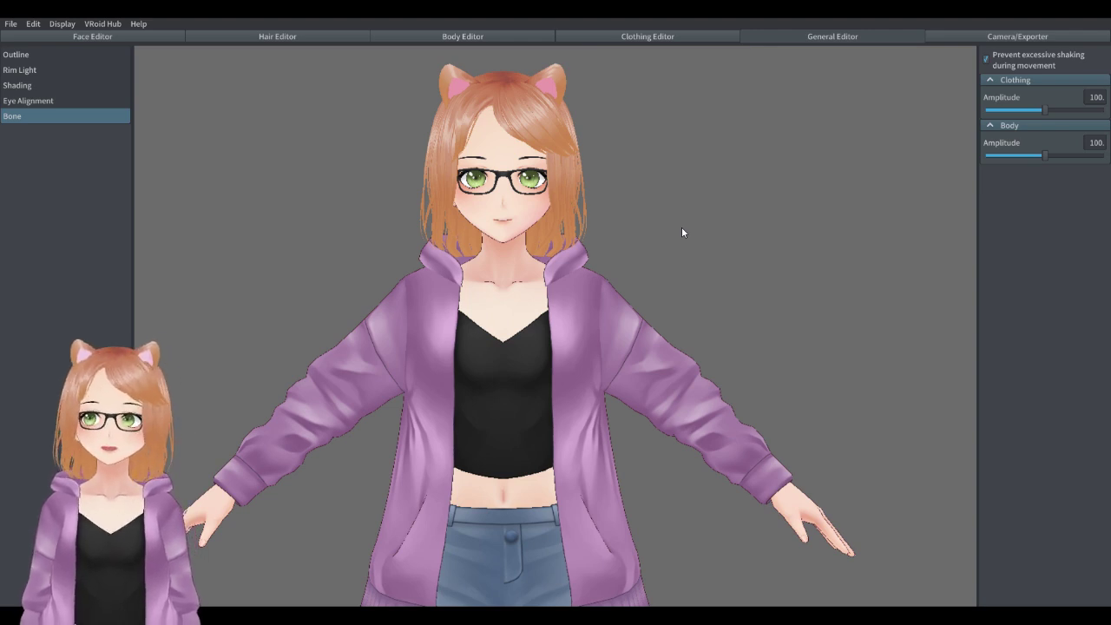
scroll(855, 228, "down", 1)
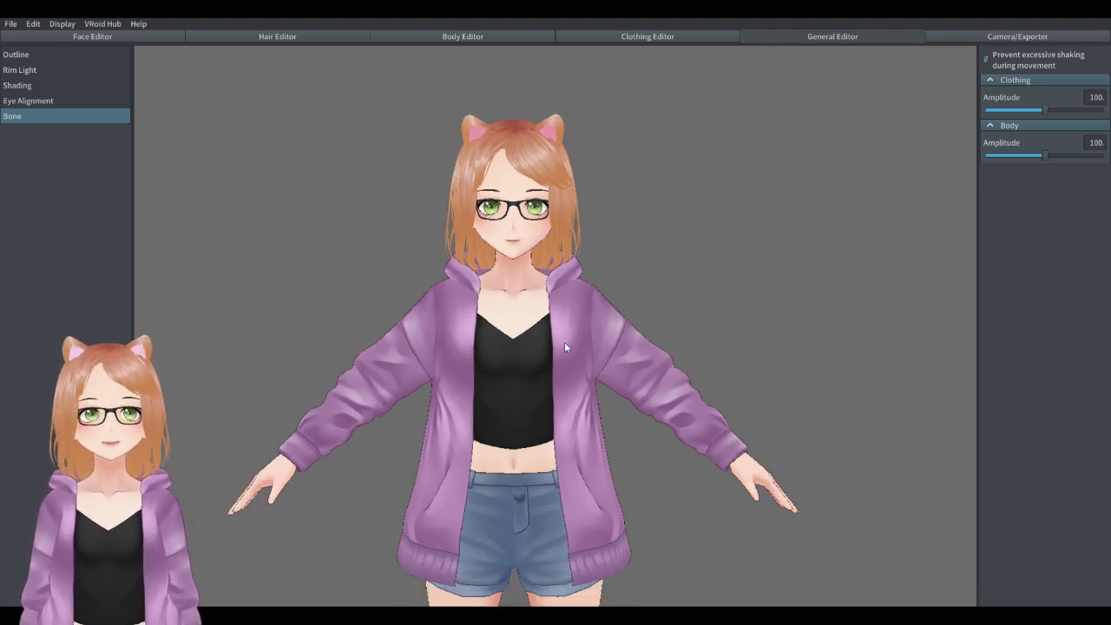
right_click_drag(564, 342, 640, 345)
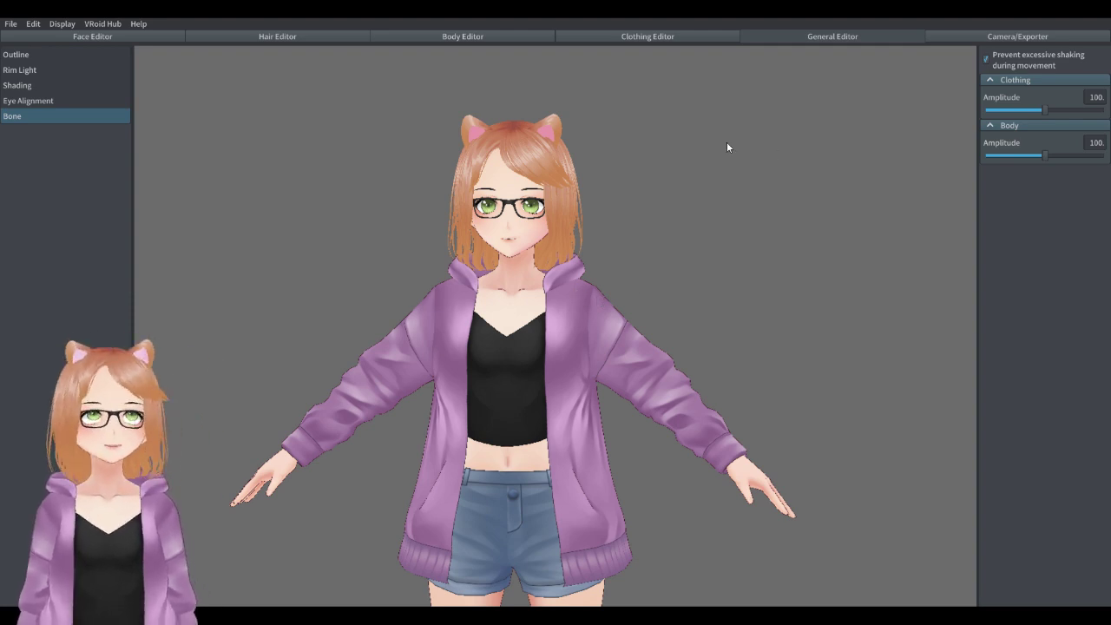
Open the bone setup in the Hair Editor and examine the color-coded bone groups on the hair and ears.
left_click(306, 38)
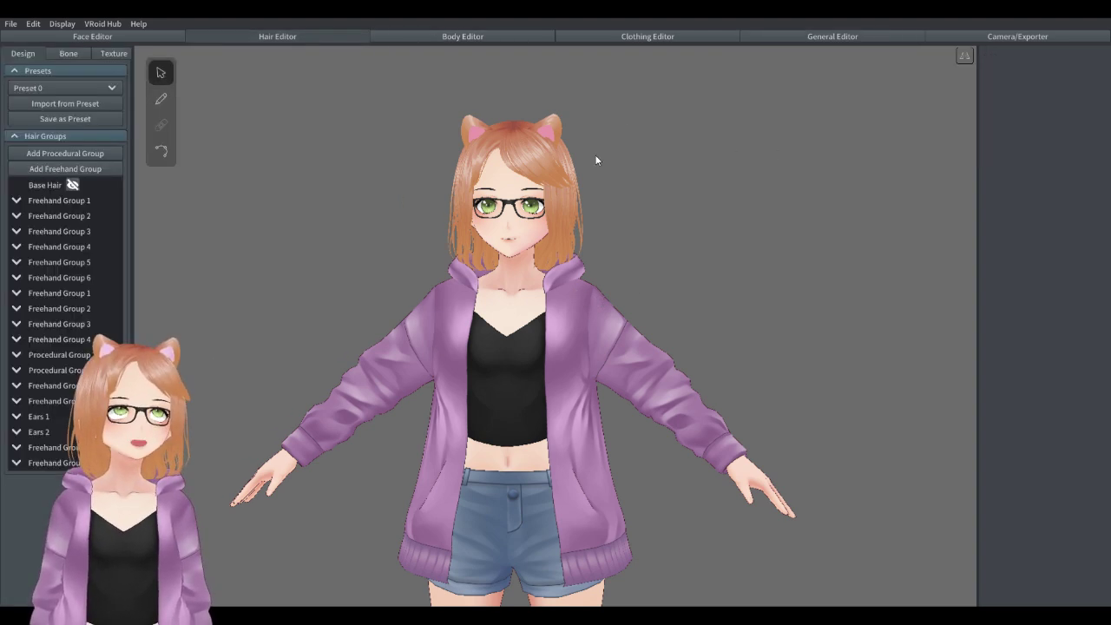
left_click(69, 54)
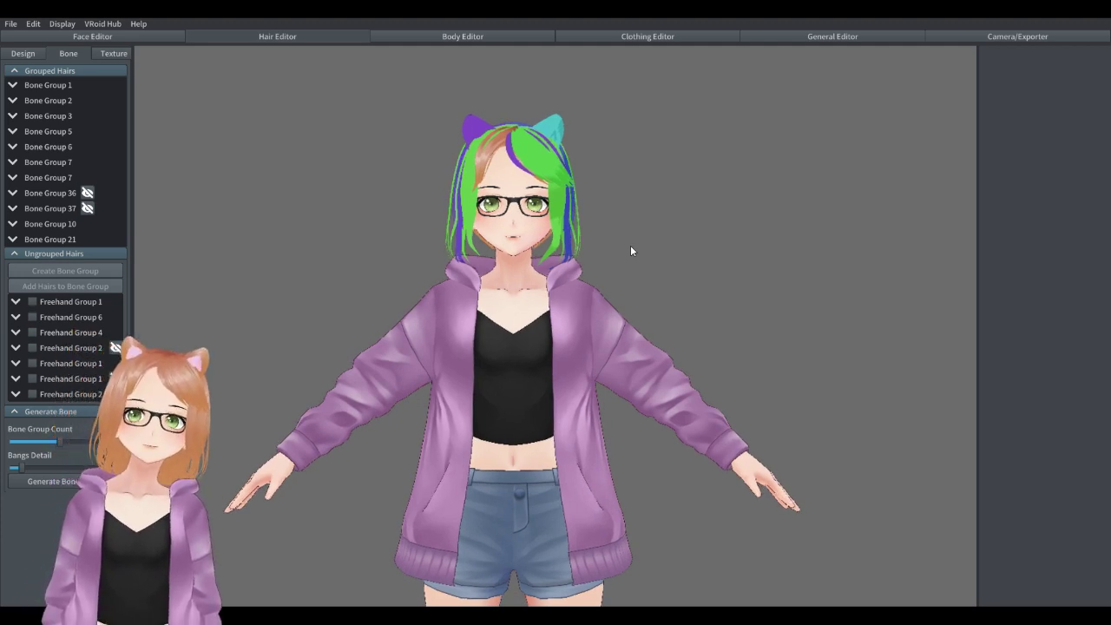
scroll(621, 250, "up", 5)
scroll(644, 283, "up", 2)
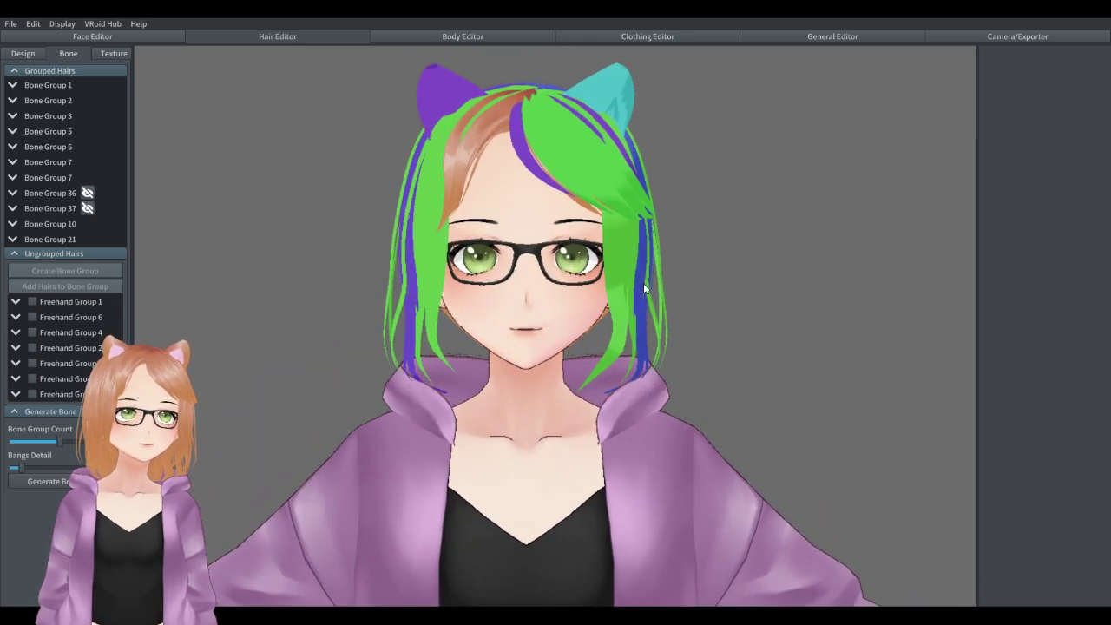
left_click_drag(704, 334, 775, 335)
right_click_drag(737, 331, 702, 335)
scroll(537, 200, "down", 4)
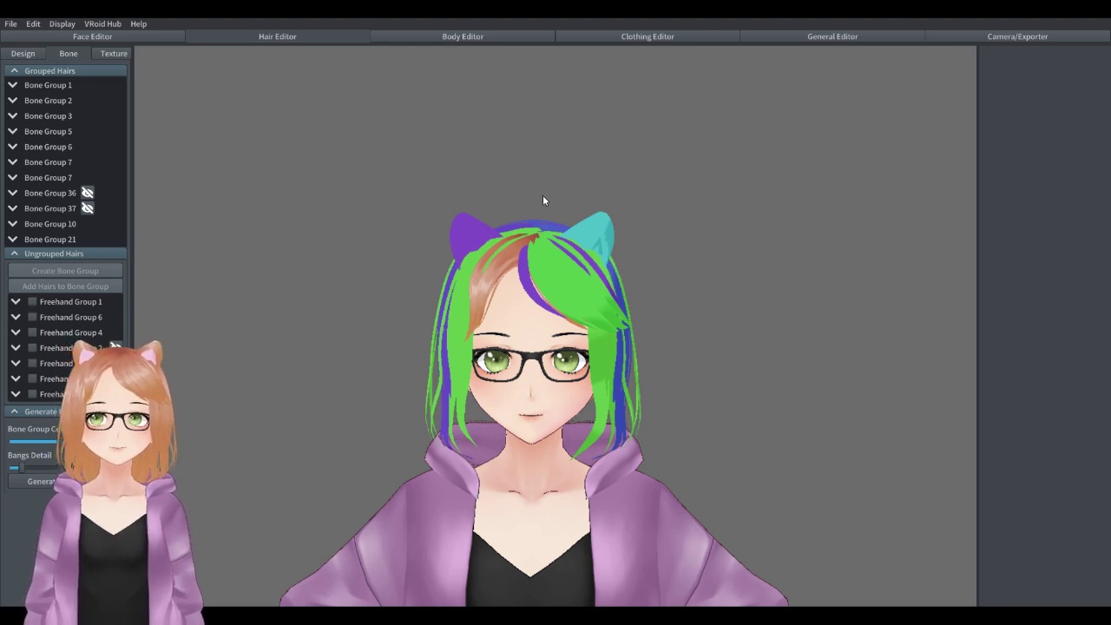
Open the Camera/Exporter and look over its Expression and Background settings.
scroll(564, 200, "down", 2)
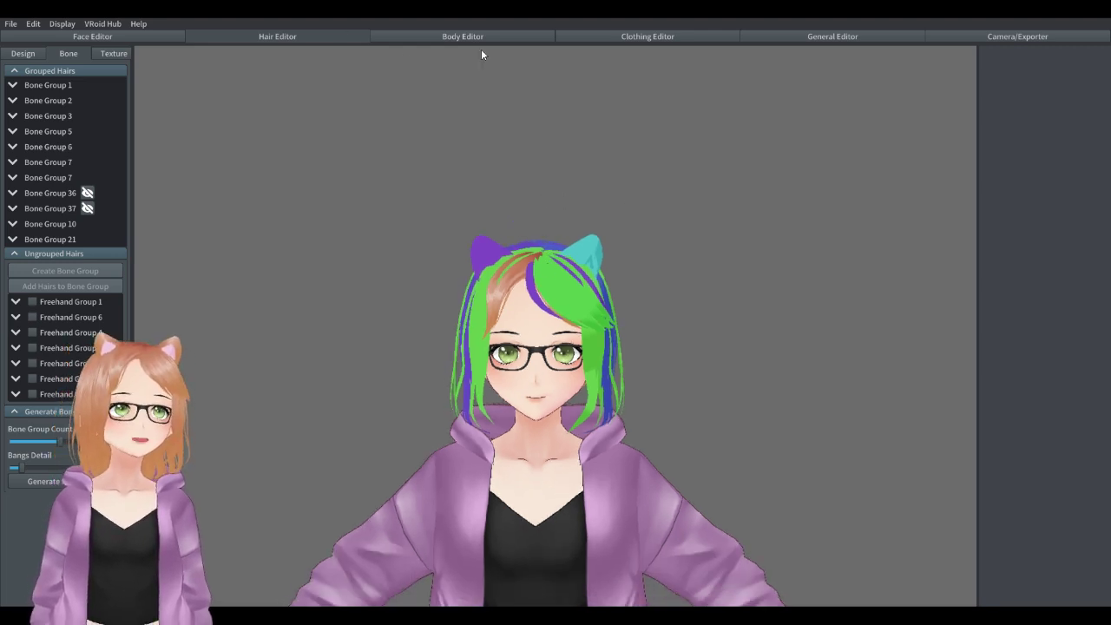
left_click(1016, 36)
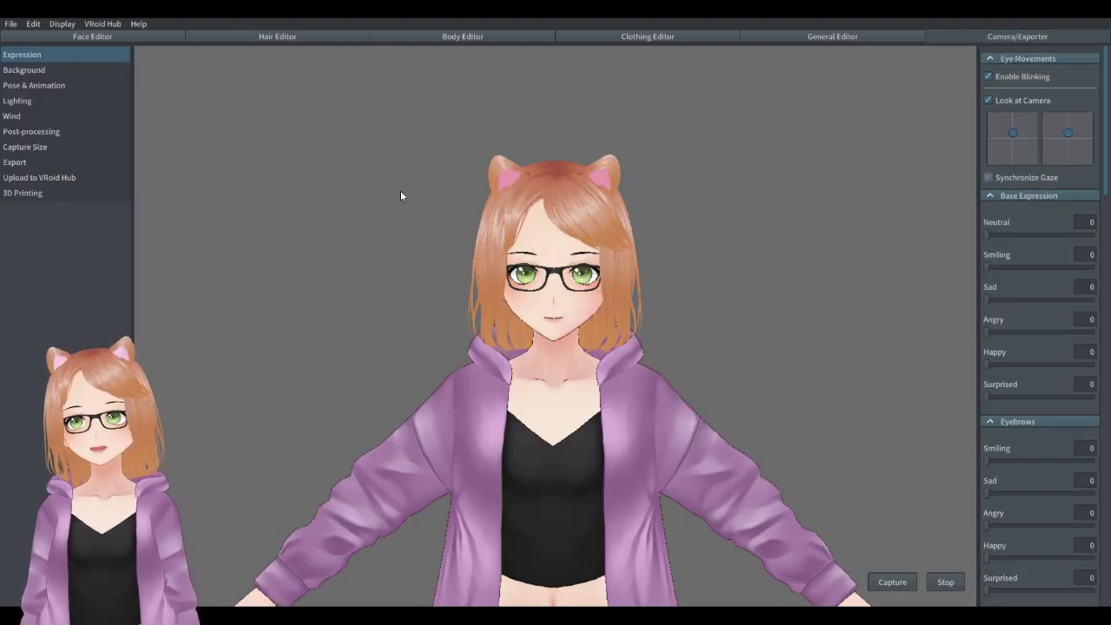
left_click_drag(999, 234, 972, 269)
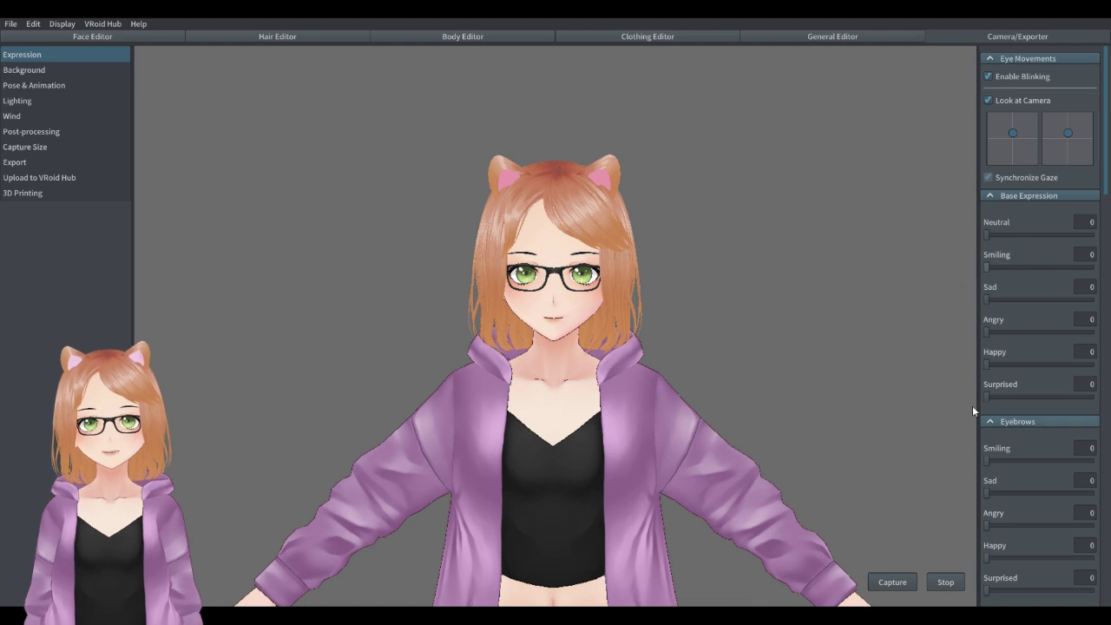
left_click(39, 71)
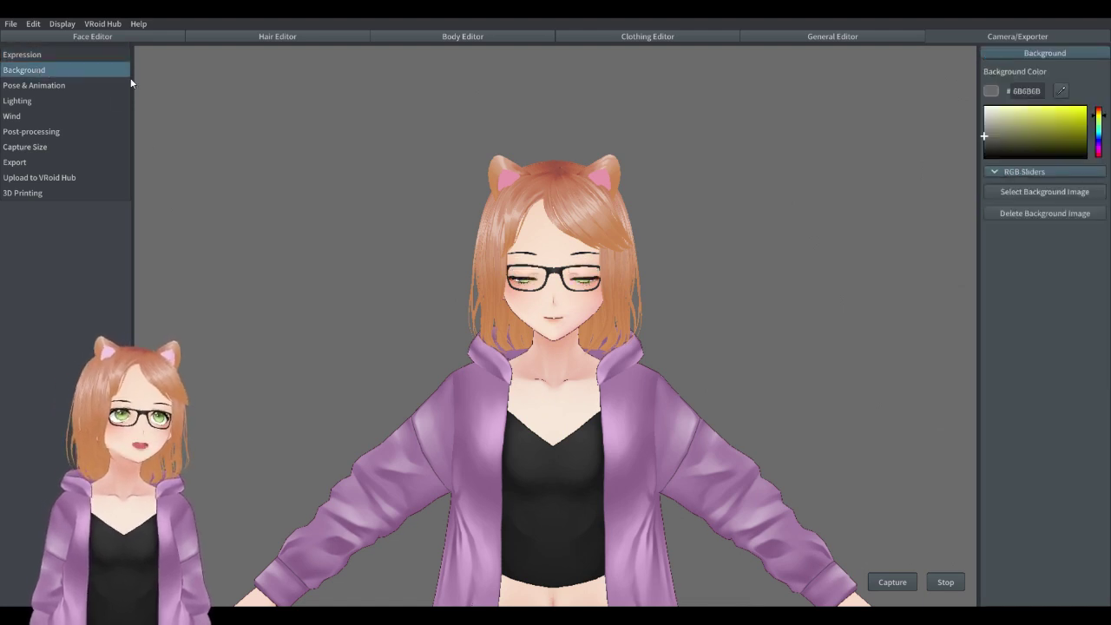
Preview the female animations Standby 0, Standby 2, Jumping 2 and Standby 8 on the avatar.
left_click(31, 85)
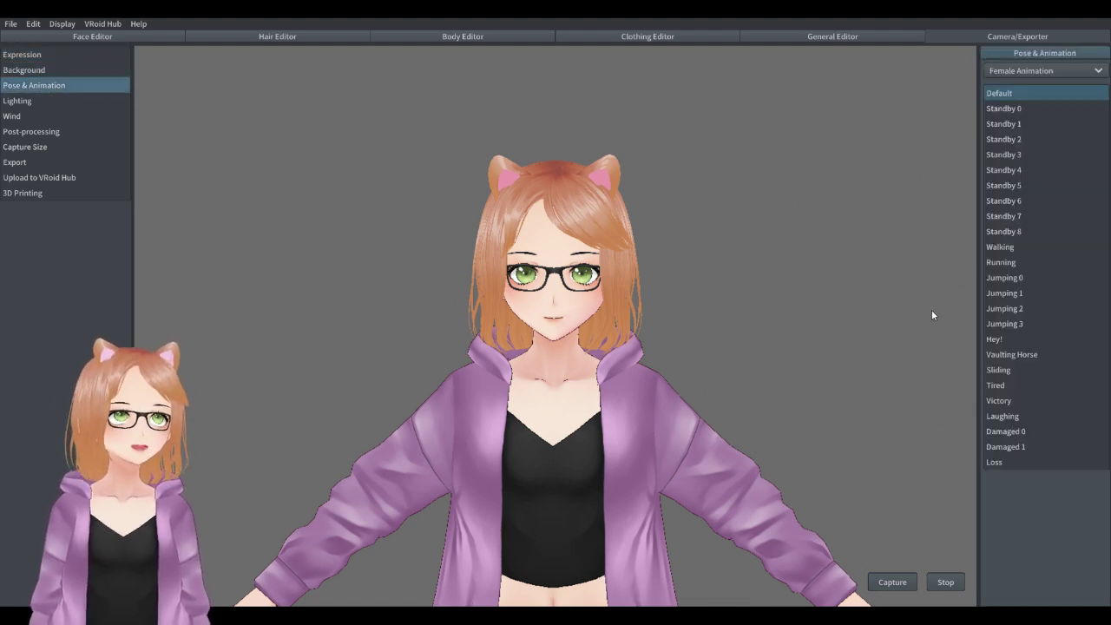
left_click(1014, 109)
left_click(1003, 139)
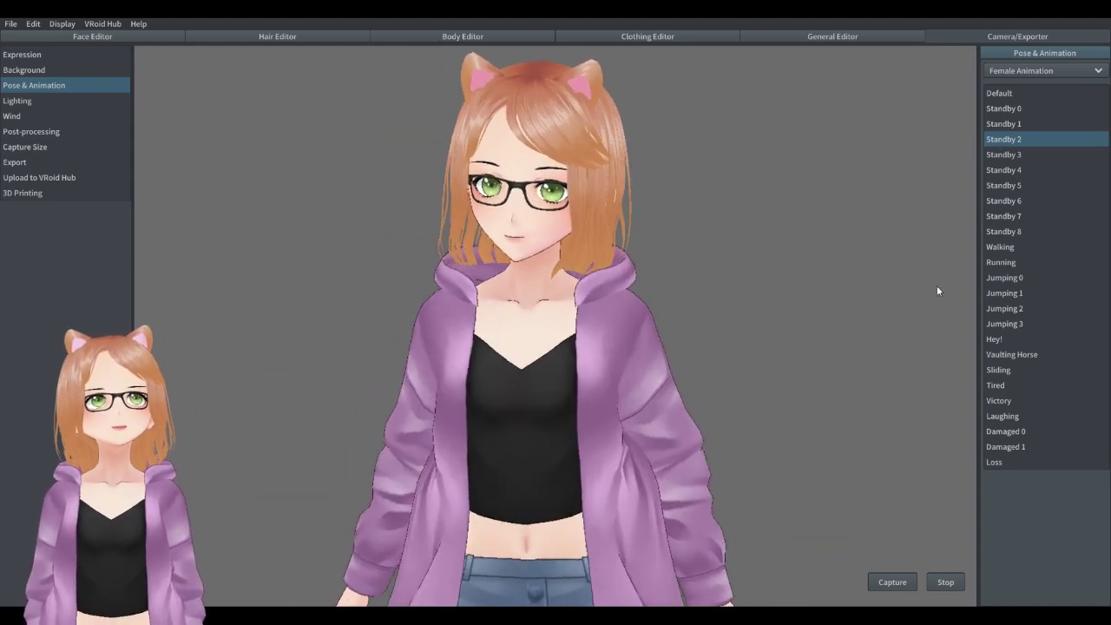
left_click(1016, 311)
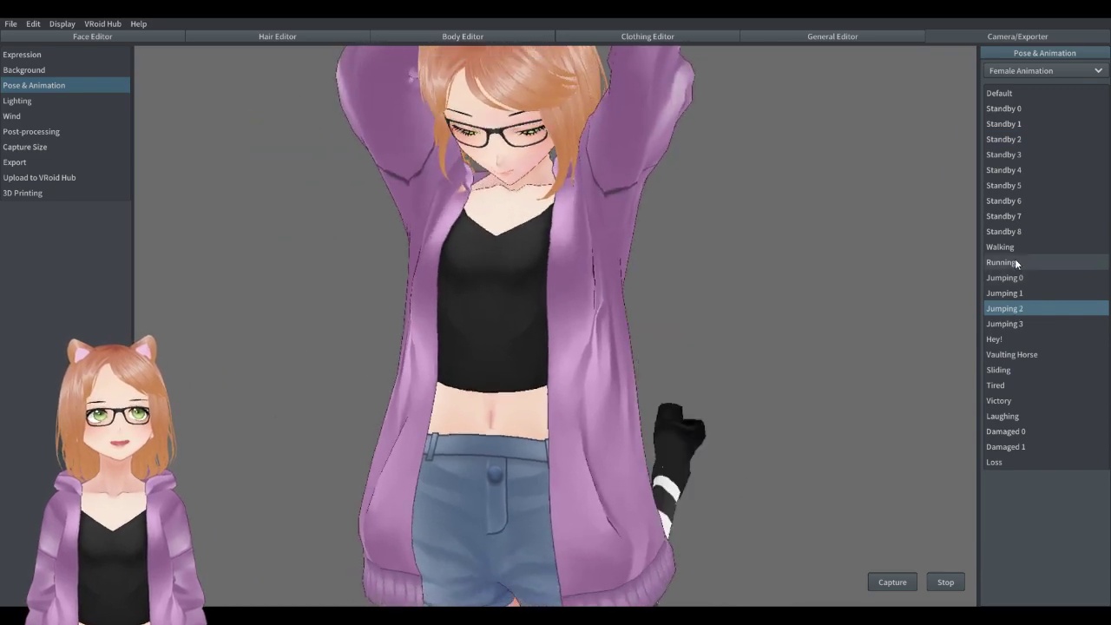
left_click(1015, 233)
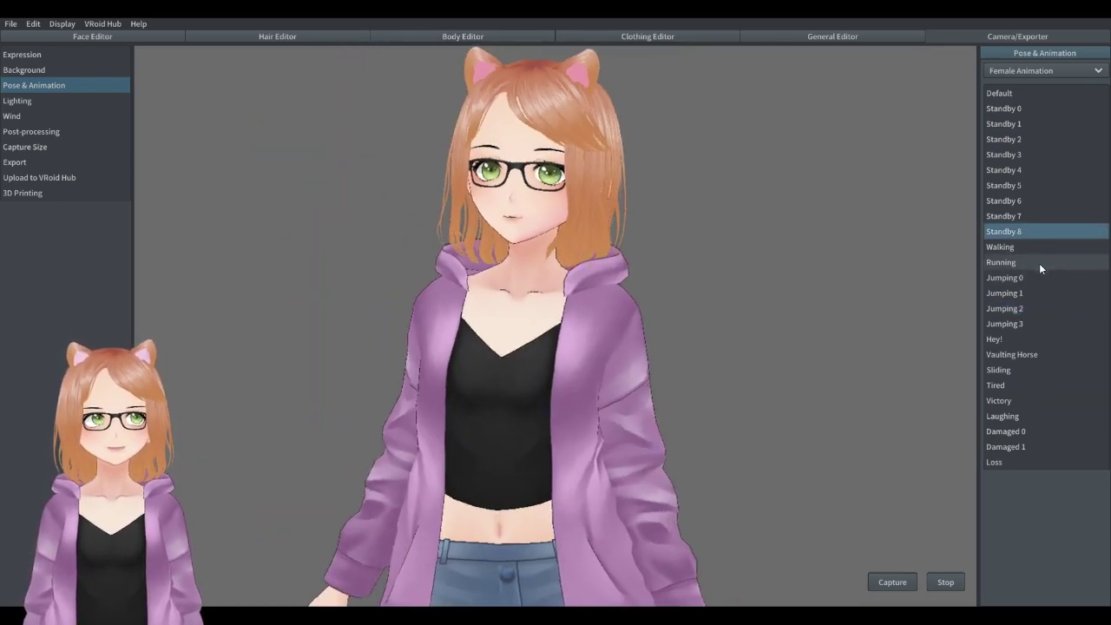
Play the Walking and Running animations, return to Walking, and examine how the hair and ears move up close.
left_click(1010, 248)
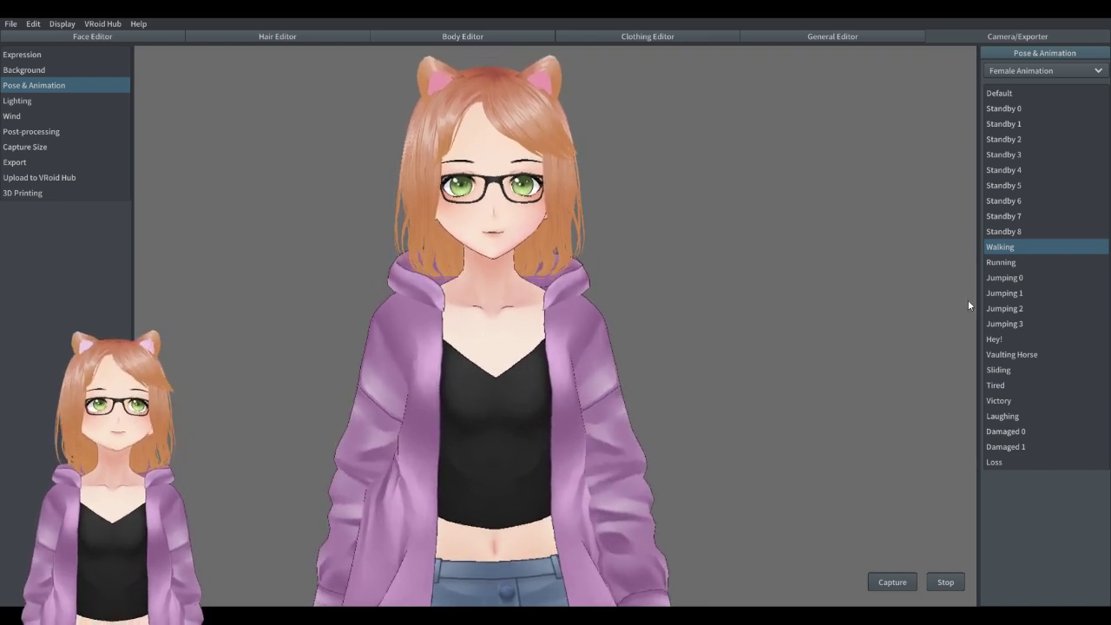
scroll(568, 196, "up", 5)
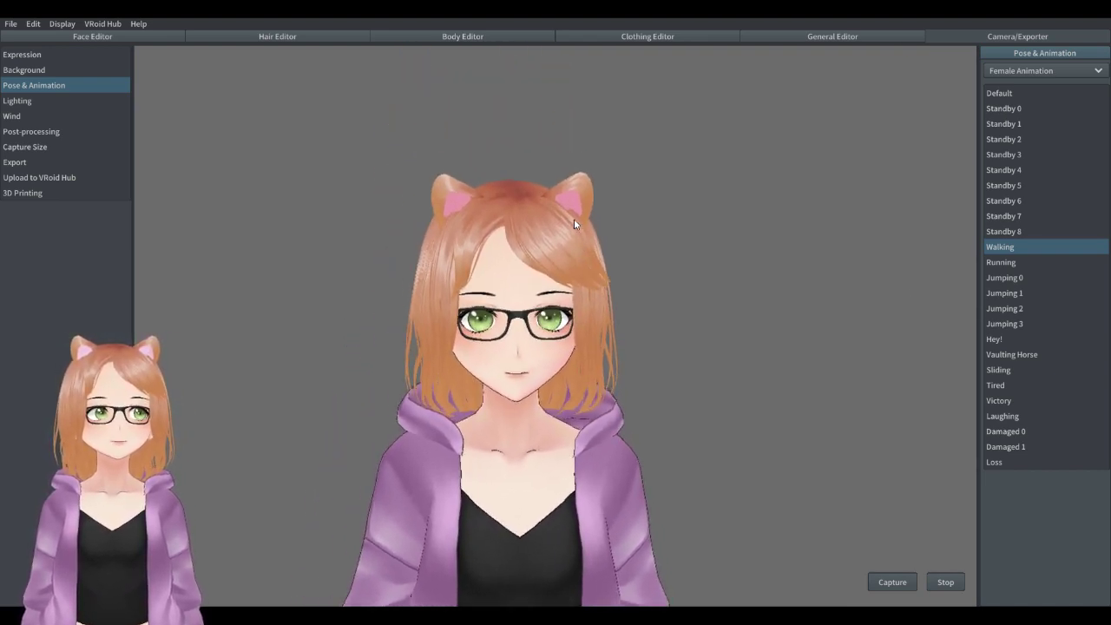
middle_click_drag(601, 231, 666, 276)
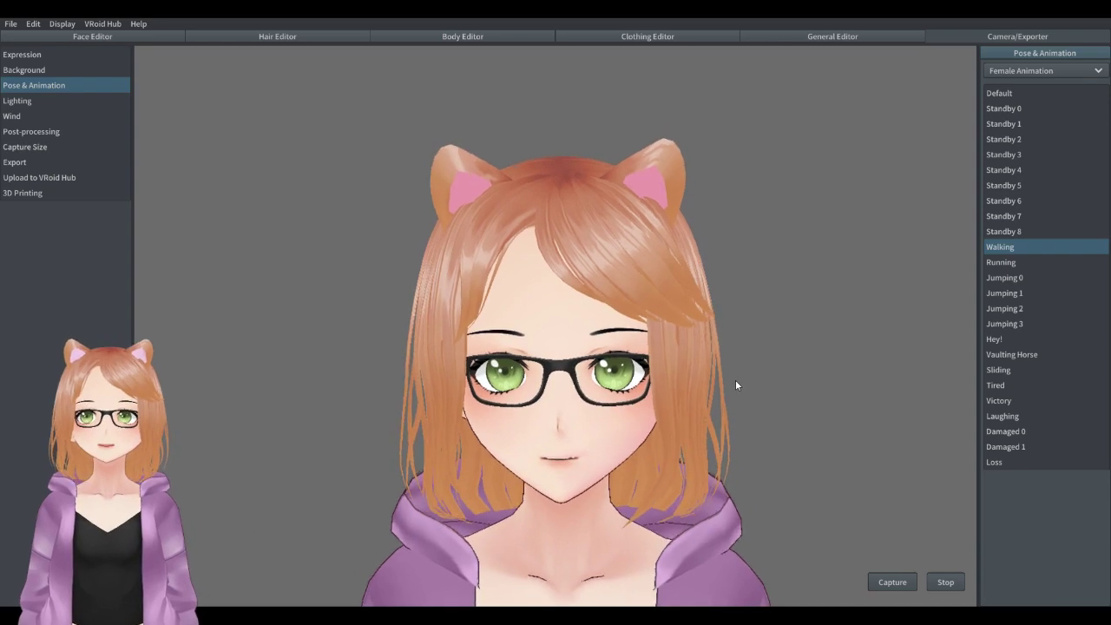
left_click(1007, 262)
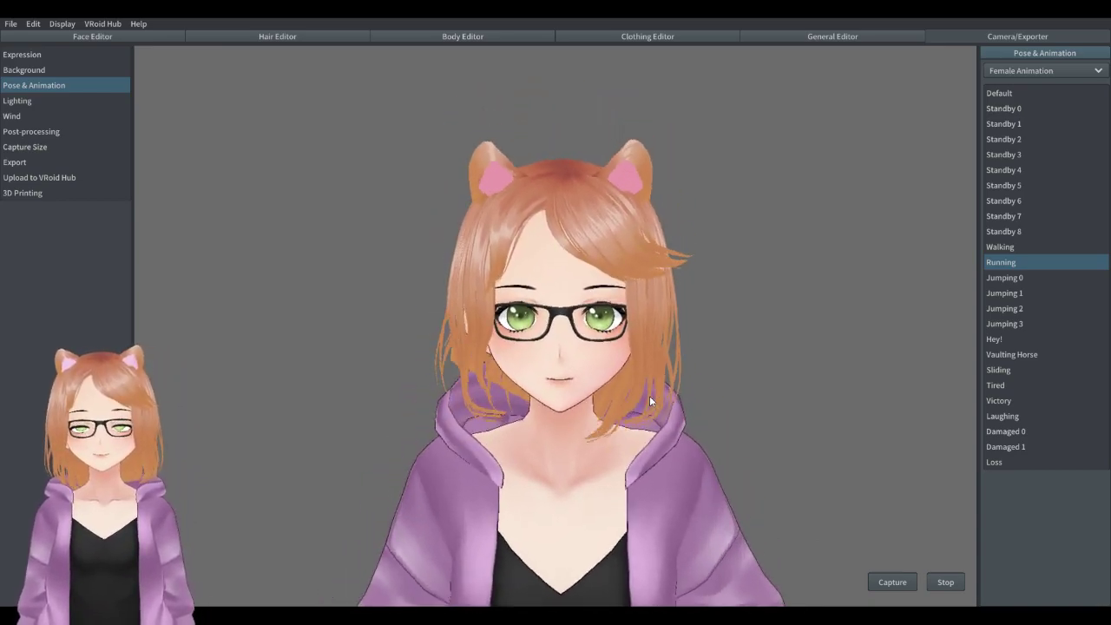
left_click(1018, 246)
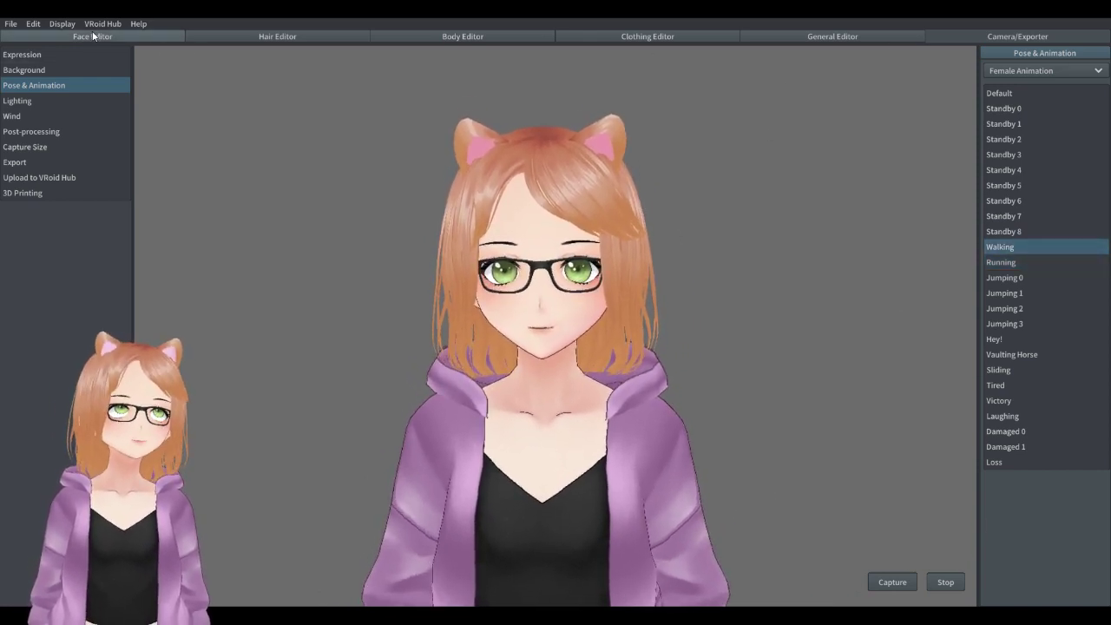
Review all the facial parameters in the Face Editor and the Whole Body height parameters in the Body Editor.
left_click(92, 36)
scroll(566, 385, "down", 3)
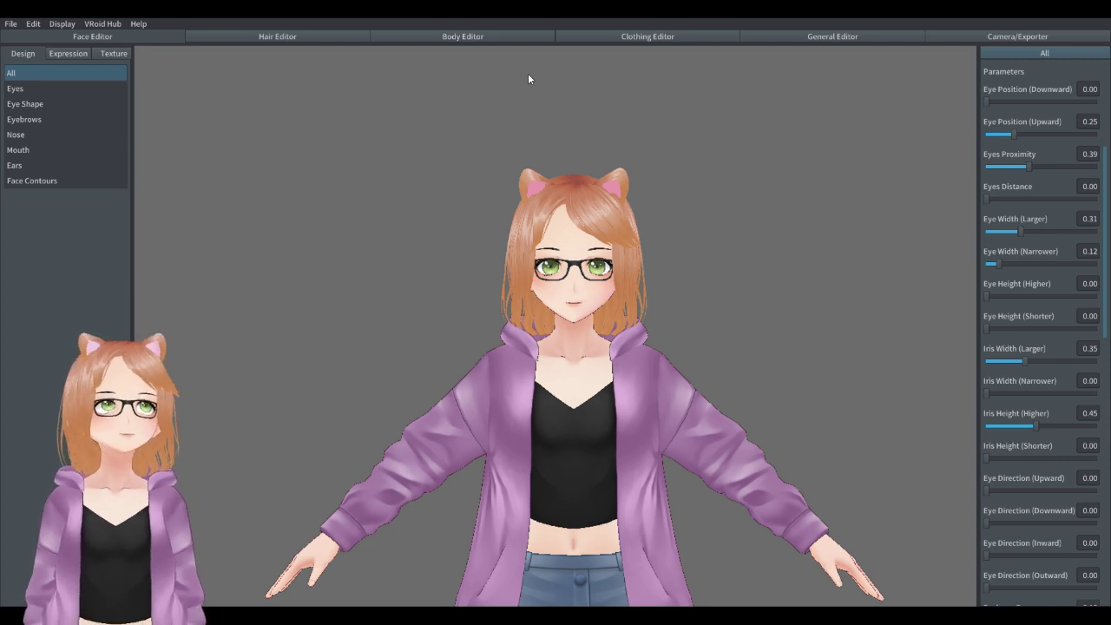
left_click(461, 36)
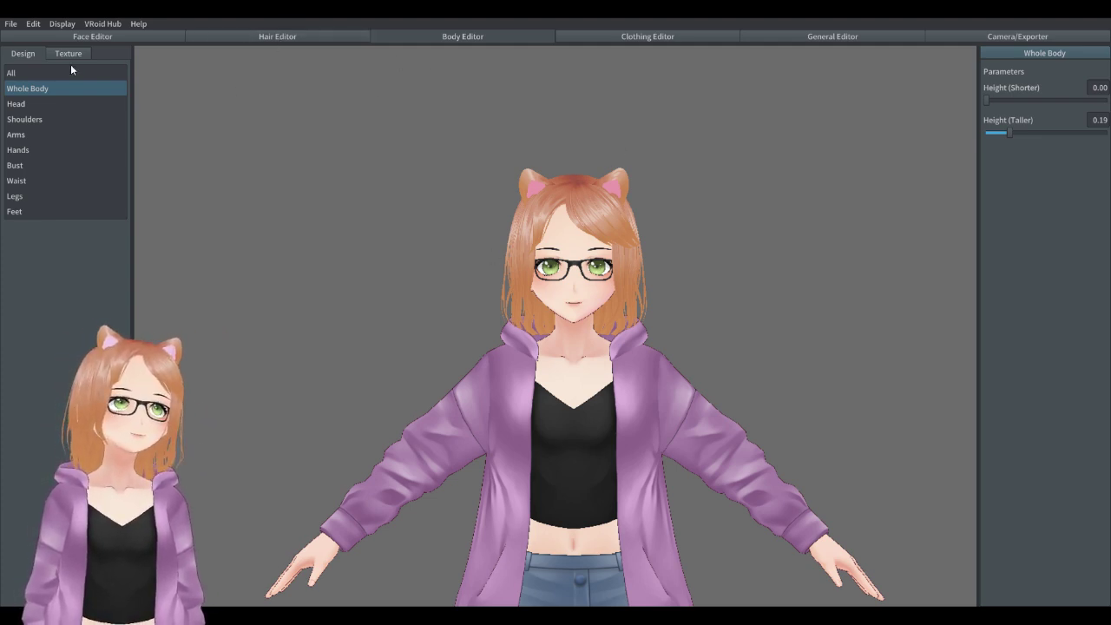
Browse the available tops in the Clothing Editor and change the avatar's top to Dress (Short Sleeve).
left_click(640, 40)
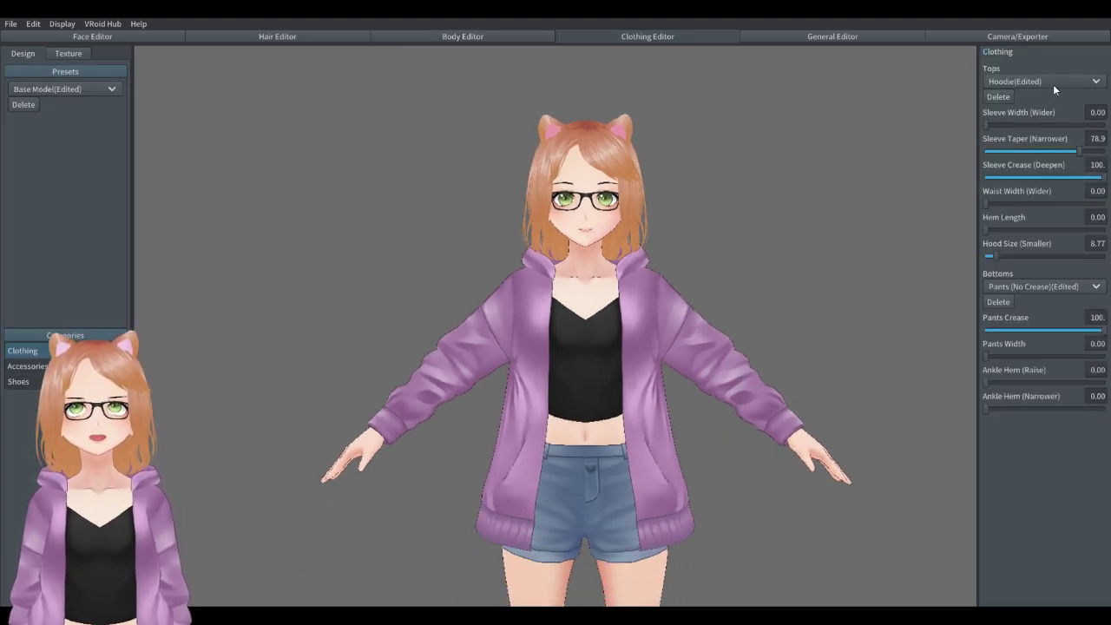
left_click(1037, 81)
scroll(1042, 184, "down", 3)
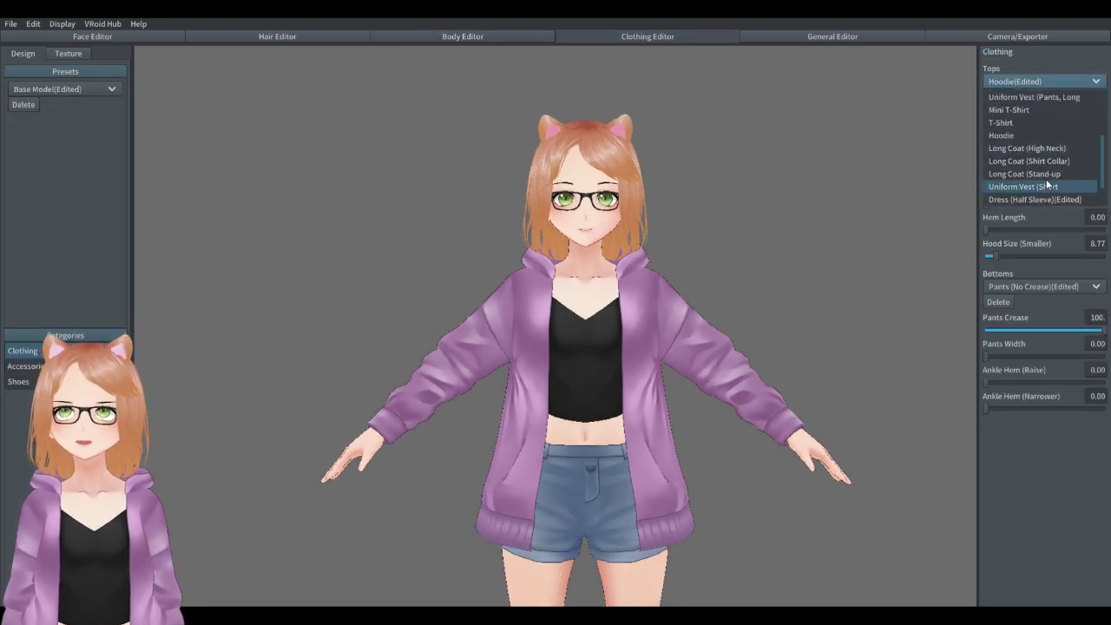
scroll(1048, 144, "up", 2)
scroll(1055, 148, "down", 2)
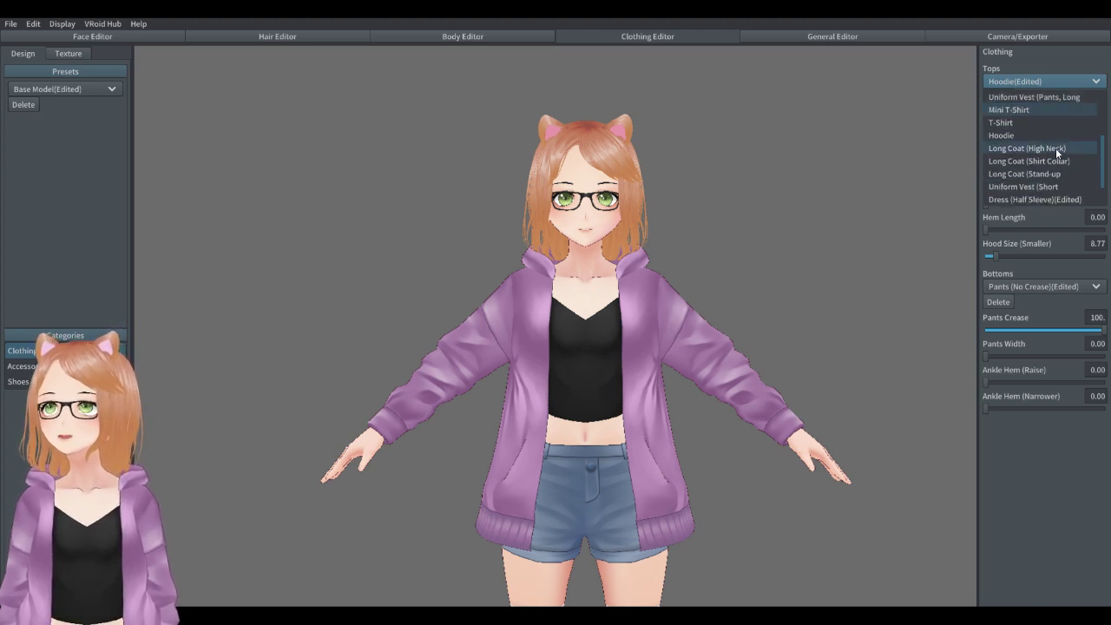
scroll(1054, 139, "down", 3)
scroll(1058, 146, "up", 9)
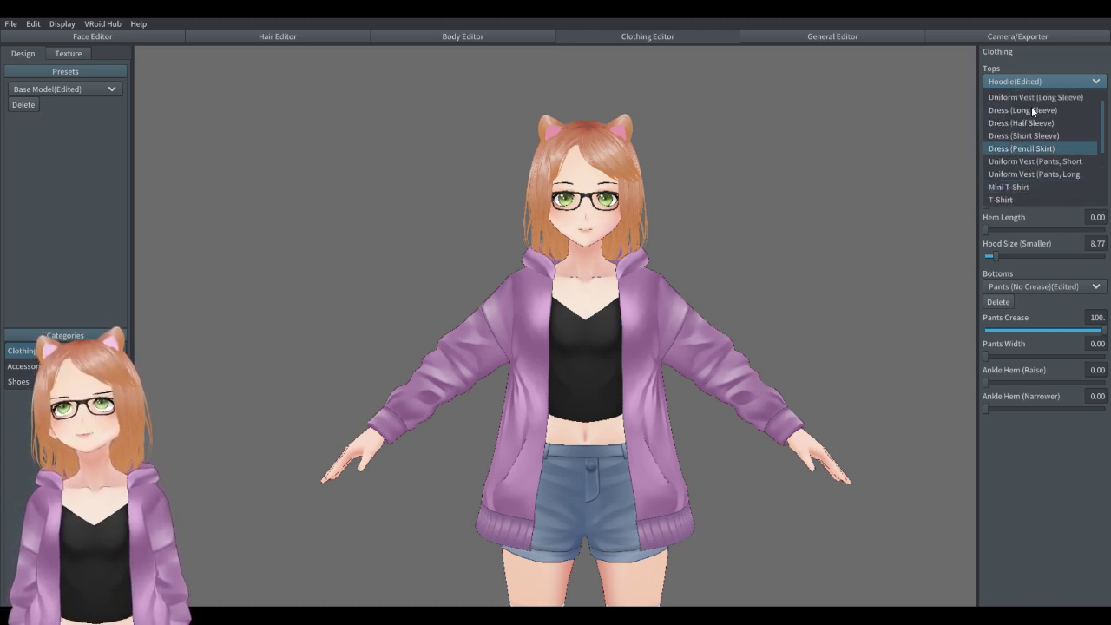
left_click(1049, 137)
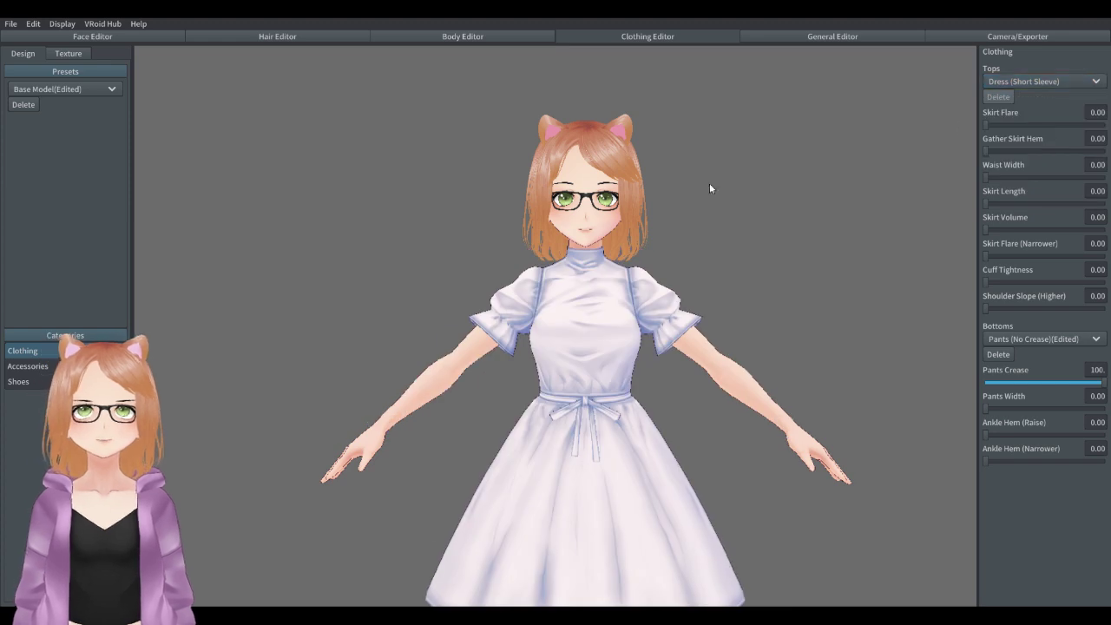
scroll(704, 366, "up", 2)
middle_click_drag(649, 373, 628, 314)
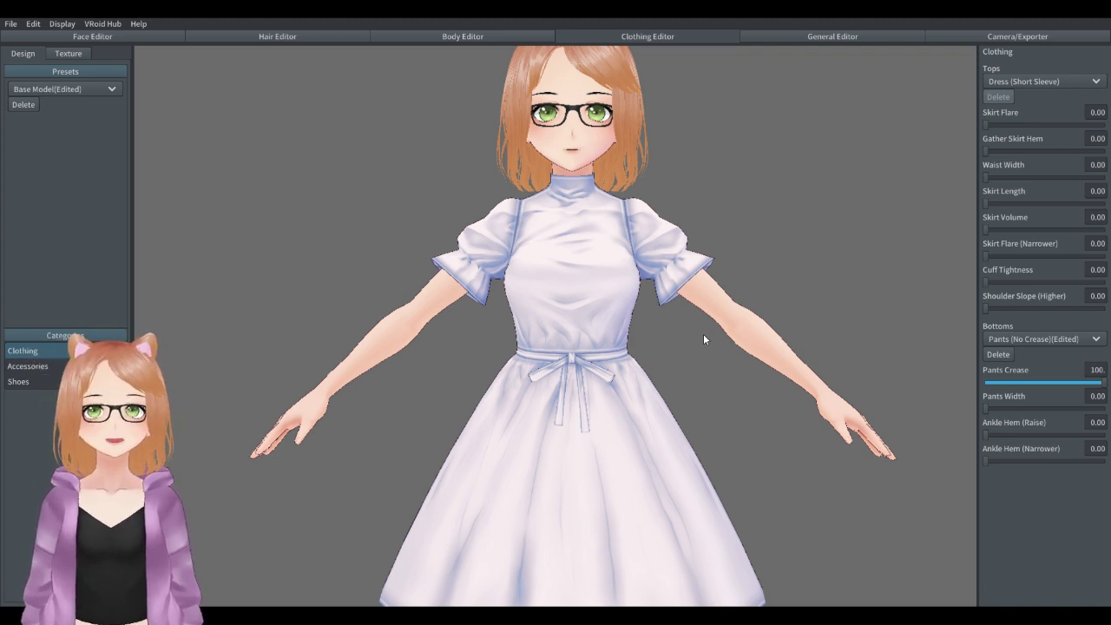
scroll(696, 335, "down", 1)
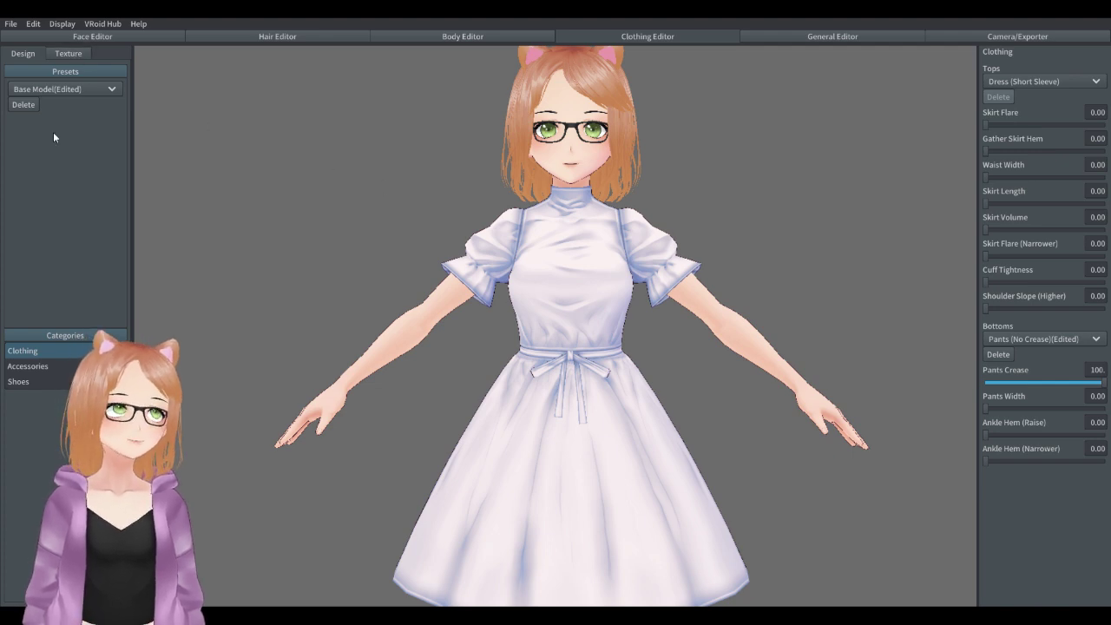
Open the short-sleeve dress texture and replace its Default Image layer with the blue plaid crop-top texture.
left_click(68, 53)
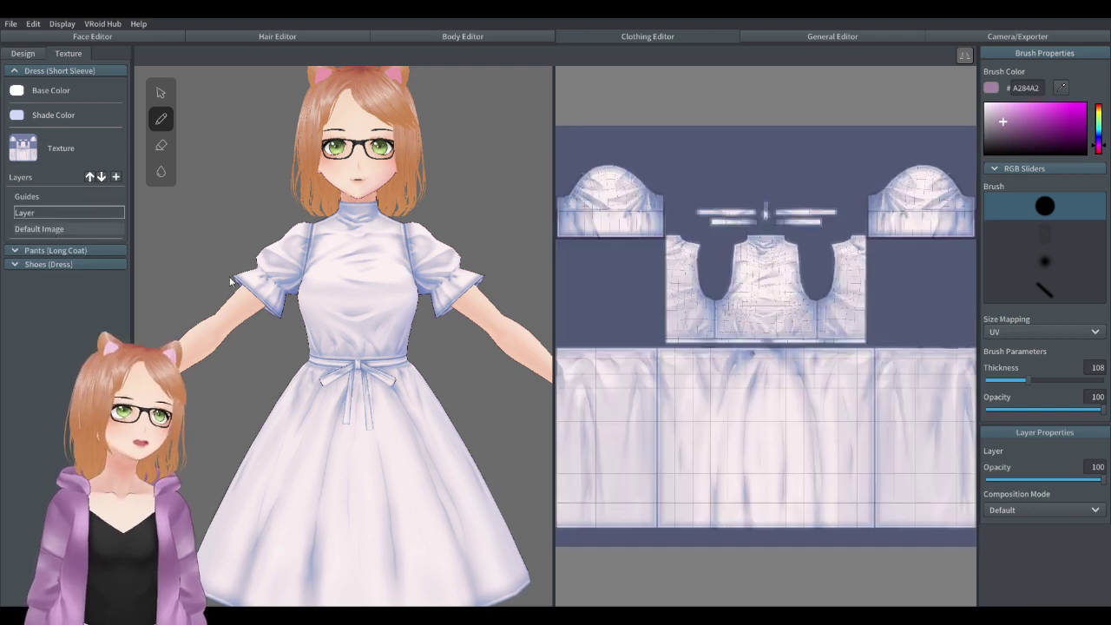
left_click(52, 230)
right_click(54, 229)
left_click(103, 292)
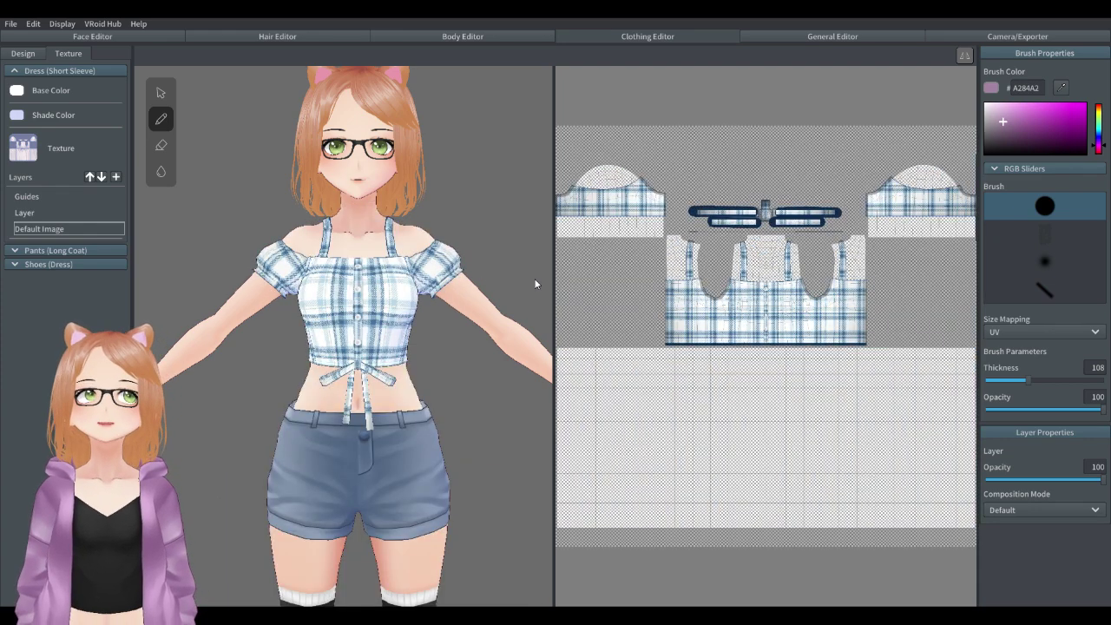
Examine the plaid crop top on the avatar and its transparent skirt area in the texture layout.
scroll(462, 270, "up", 3)
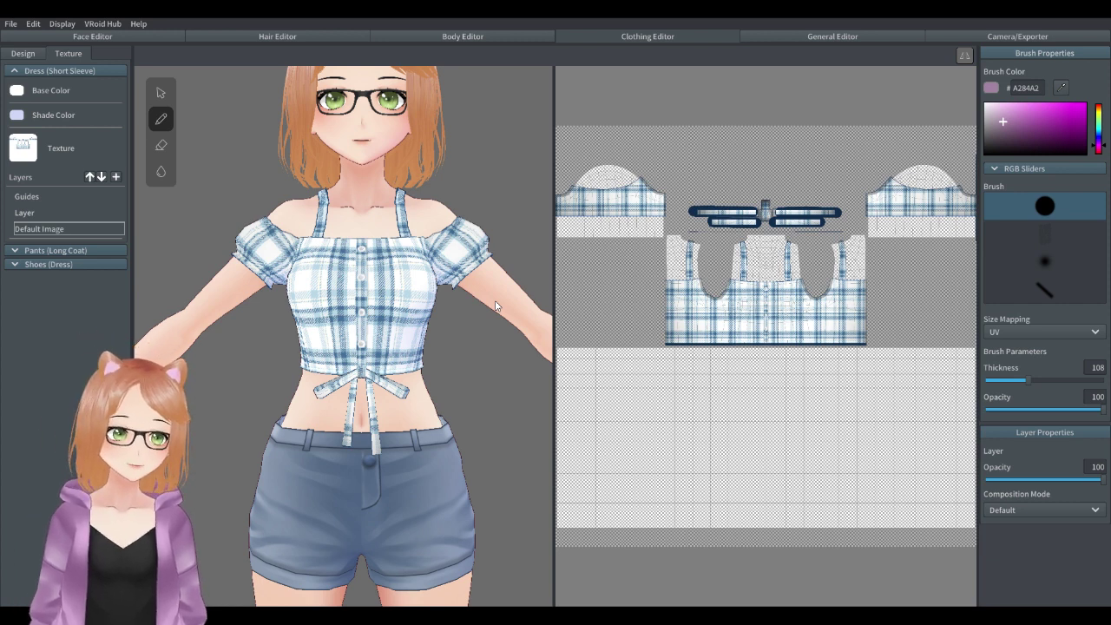
scroll(807, 359, "up", 1)
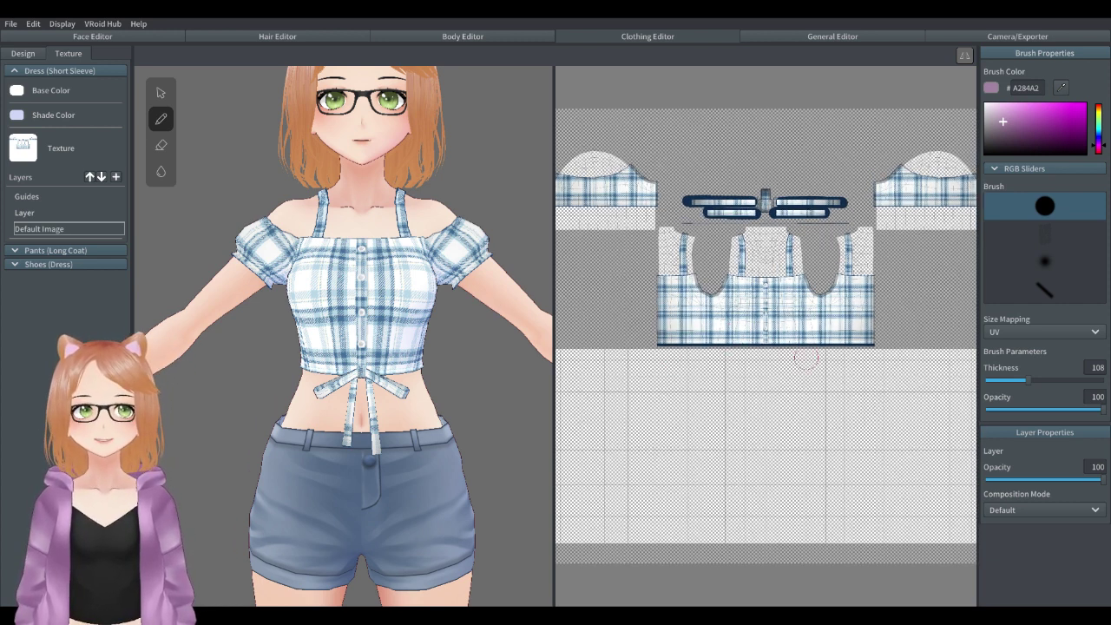
scroll(797, 327, "down", 1)
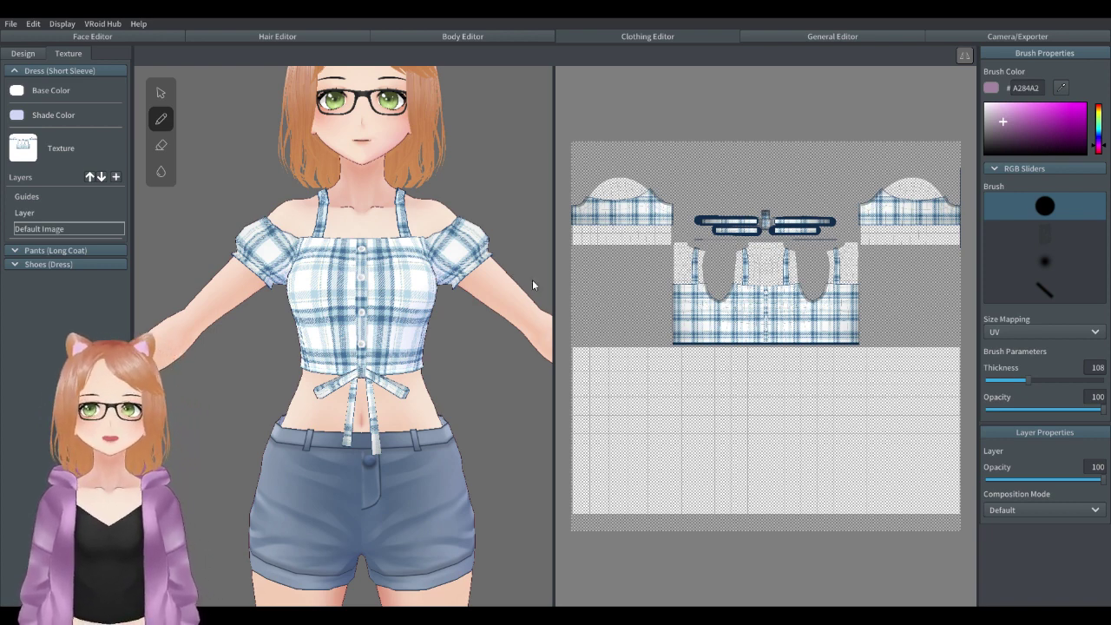
scroll(439, 326, "up", 2)
scroll(428, 309, "down", 2)
middle_click_drag(429, 309, 464, 426)
right_click_drag(464, 427, 474, 400)
middle_click_drag(465, 405, 432, 354)
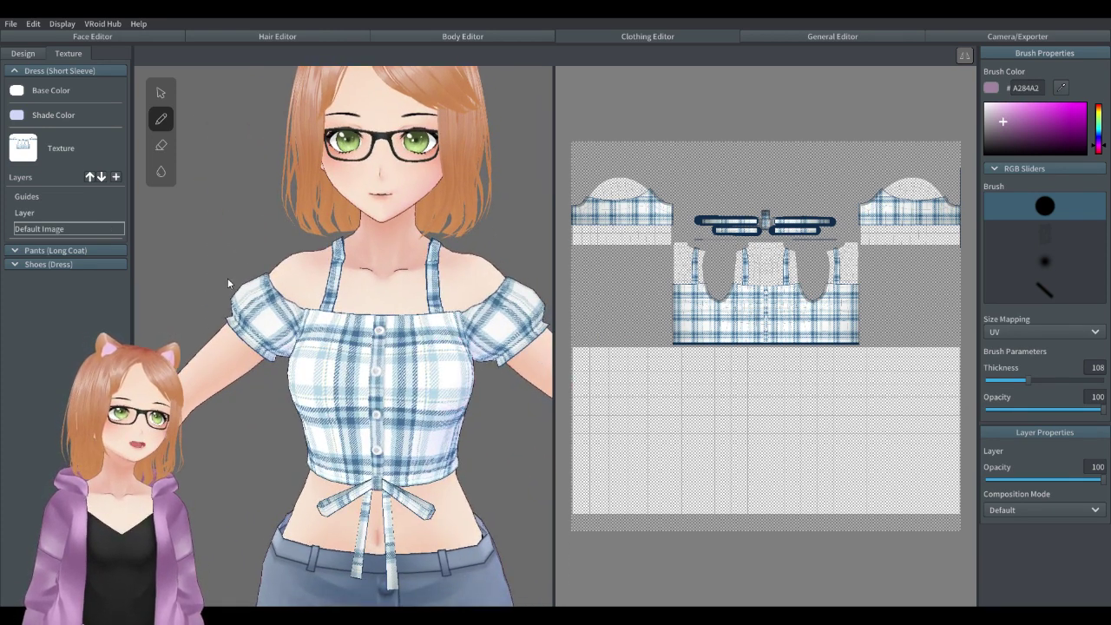
Replace the Default Image layer with the blue floral dress texture and inspect the dress on the avatar from several angles.
right_click(36, 230)
left_click(54, 287)
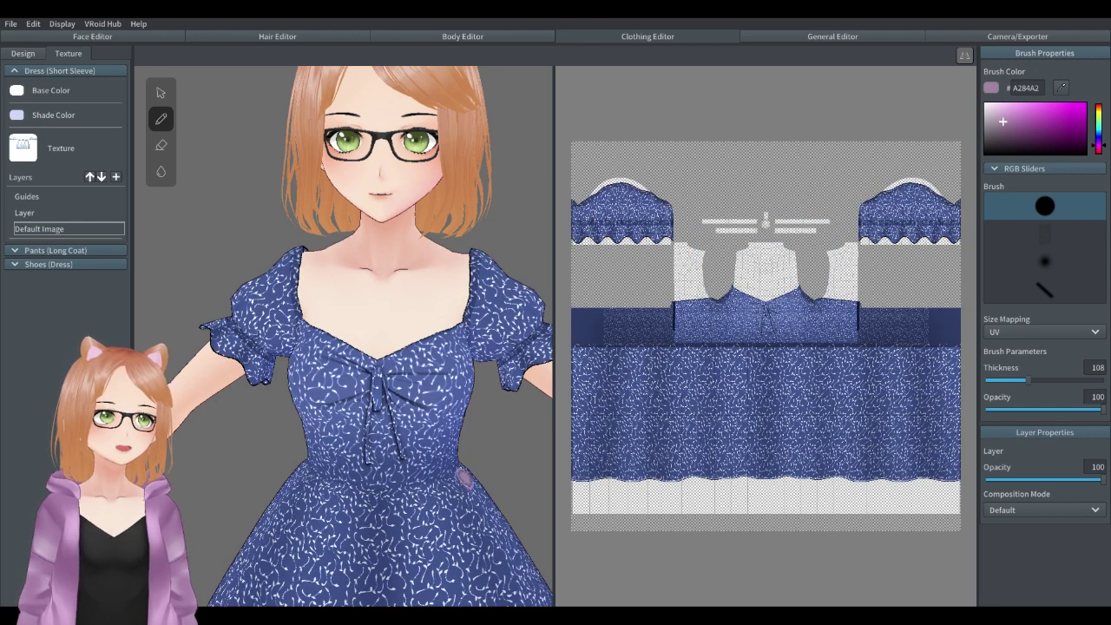
middle_click_drag(466, 479, 489, 471)
middle_click_drag(521, 528, 489, 466)
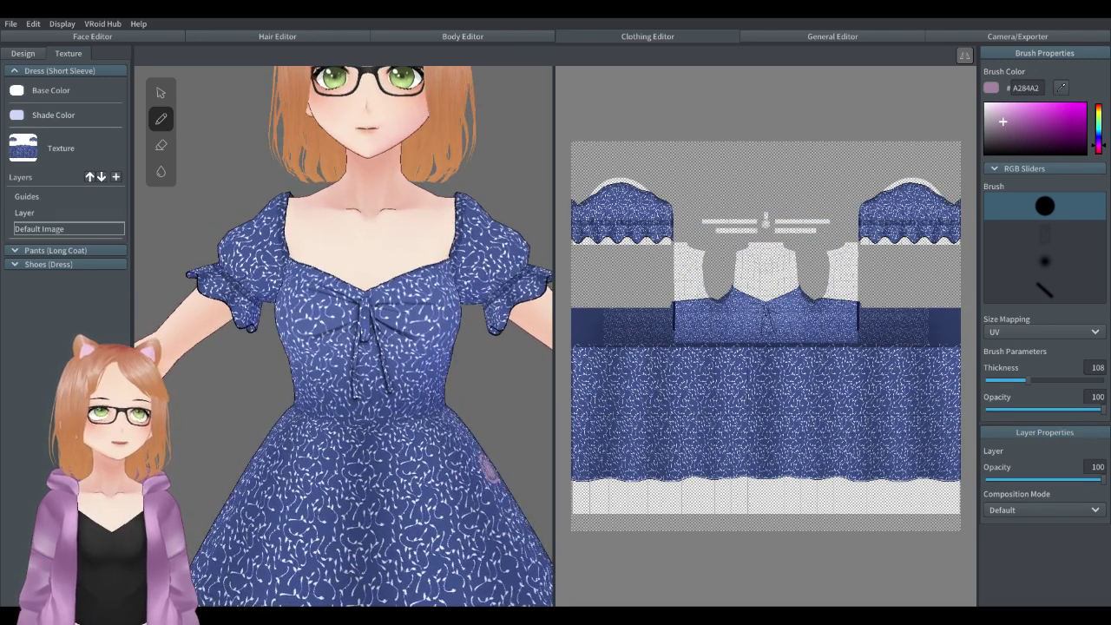
scroll(445, 402, "down", 3)
mouse_move(436, 425)
middle_mouse_down()
mouse_move(438, 357)
mouse_move(465, 401)
mouse_move(443, 336)
mouse_move(468, 432)
middle_mouse_up()
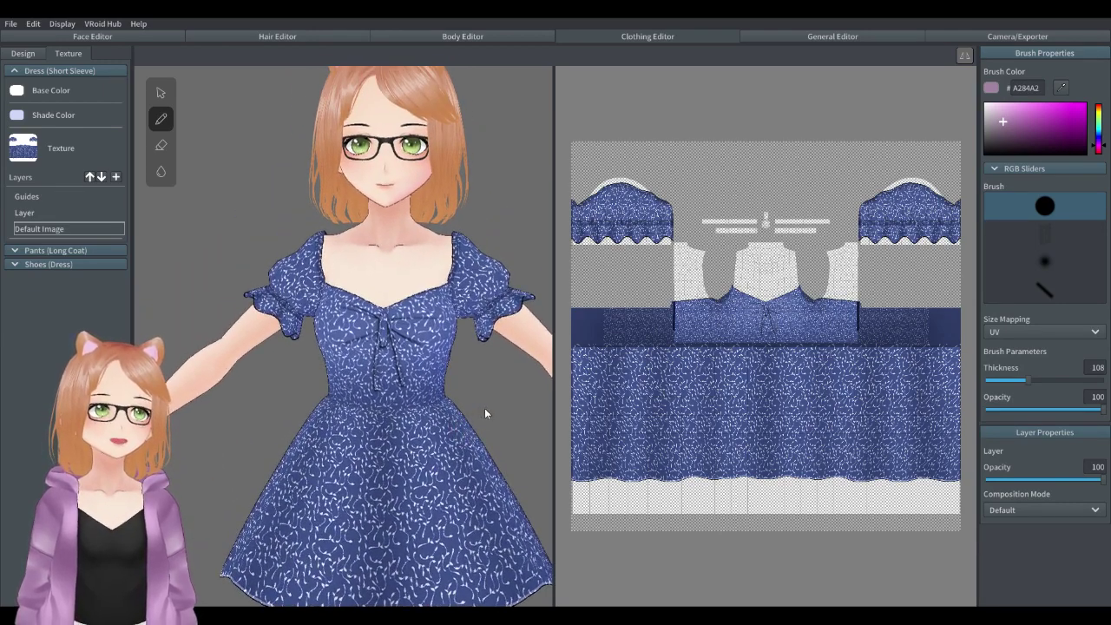
mouse_move(485, 409)
right_mouse_down()
mouse_move(508, 411)
mouse_move(404, 409)
mouse_move(493, 411)
right_mouse_up()
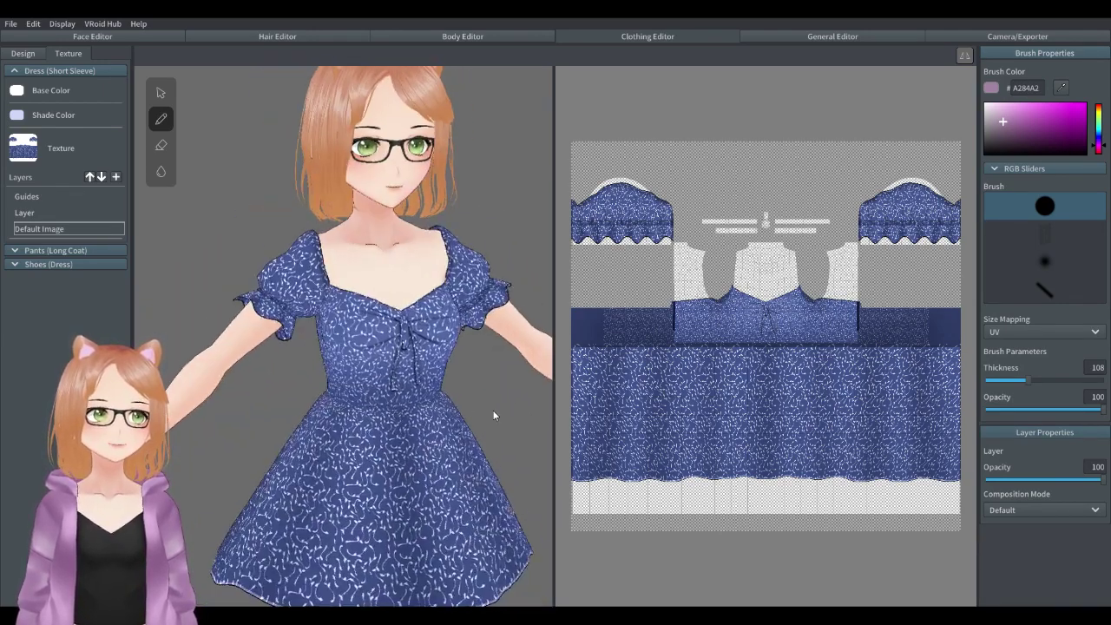
scroll(479, 413, "down", 5)
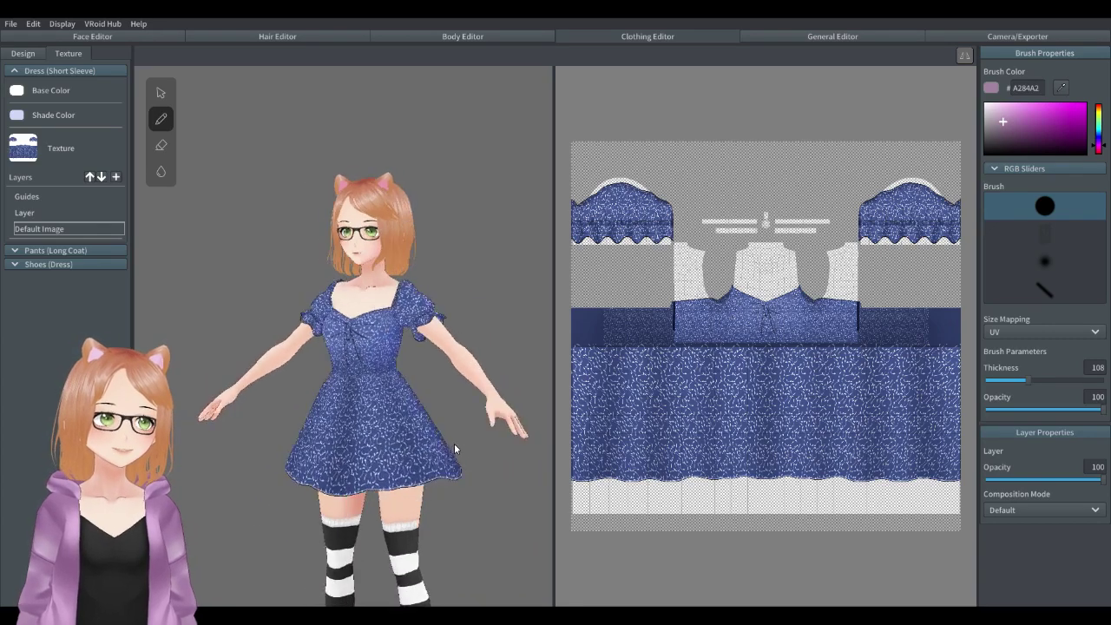
mouse_move(455, 443)
right_mouse_down()
mouse_move(381, 442)
mouse_move(457, 462)
right_mouse_up()
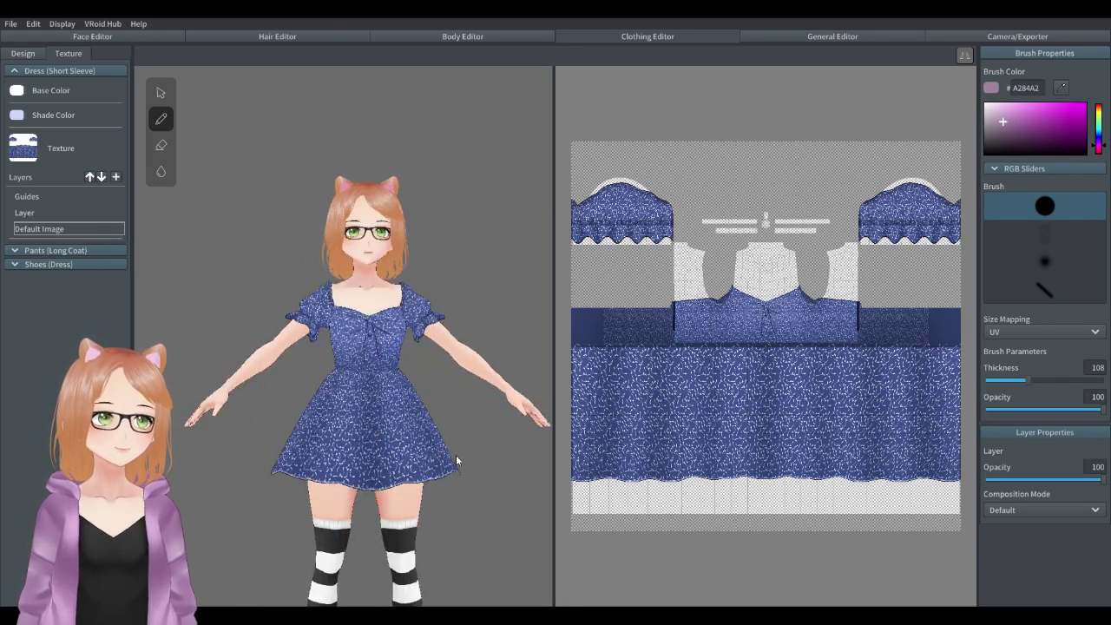
scroll(426, 385, "up", 4)
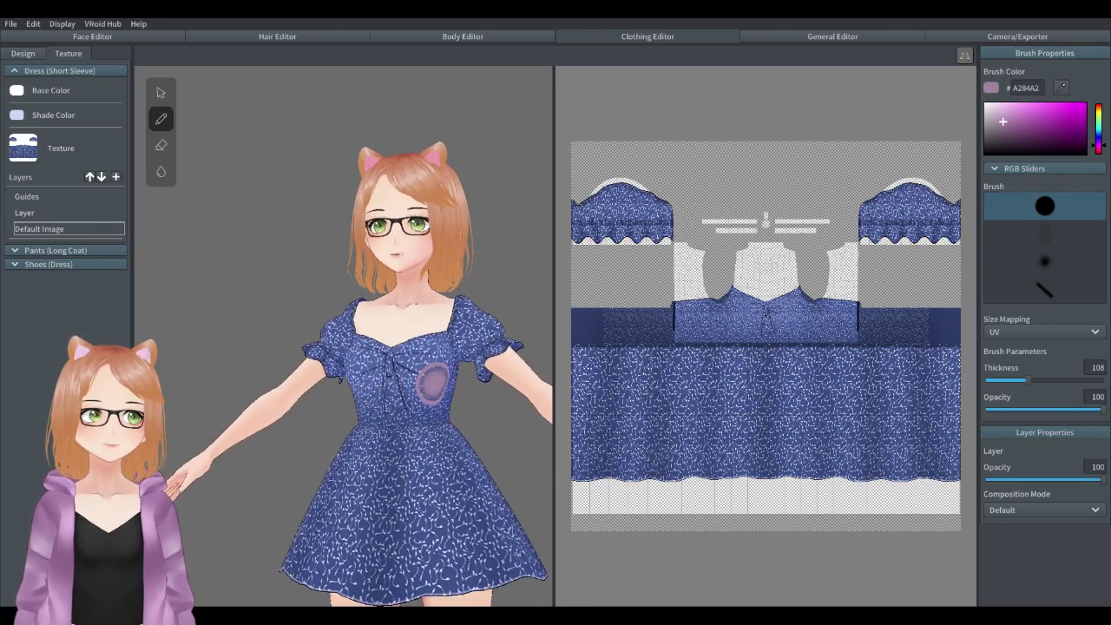
Examine the blue floral pattern on the dress's bodice and skirt, up close and at full length.
right_click_drag(431, 388, 451, 396)
scroll(432, 390, "up", 3)
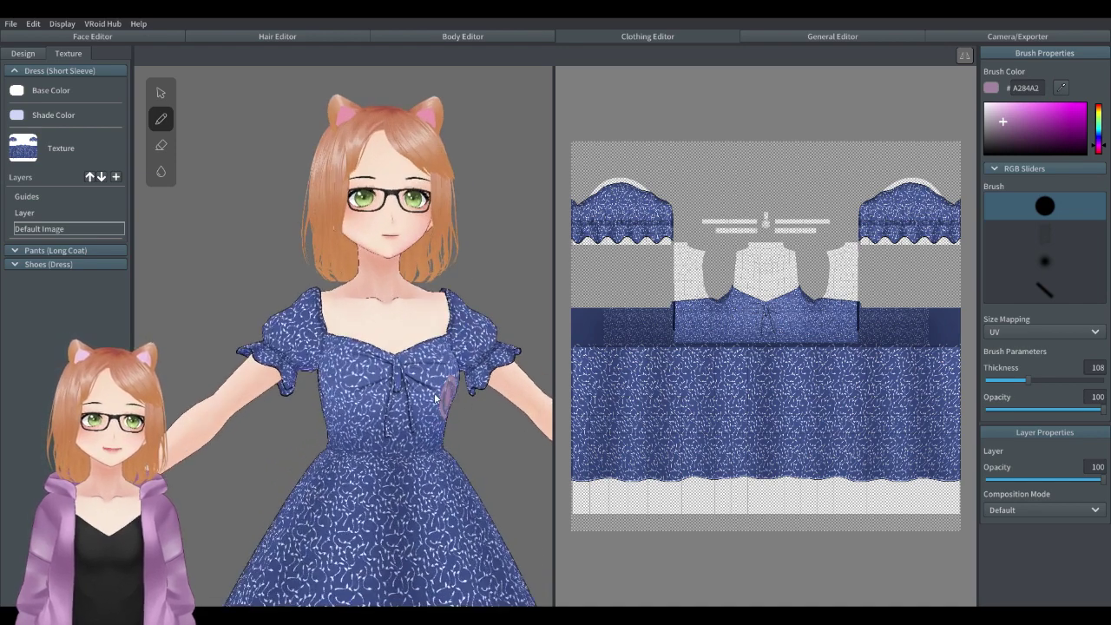
mouse_move(439, 395)
middle_mouse_down()
mouse_move(407, 379)
mouse_move(486, 330)
middle_mouse_up()
scroll(479, 134, "up", 4)
scroll(468, 384, "up", 4)
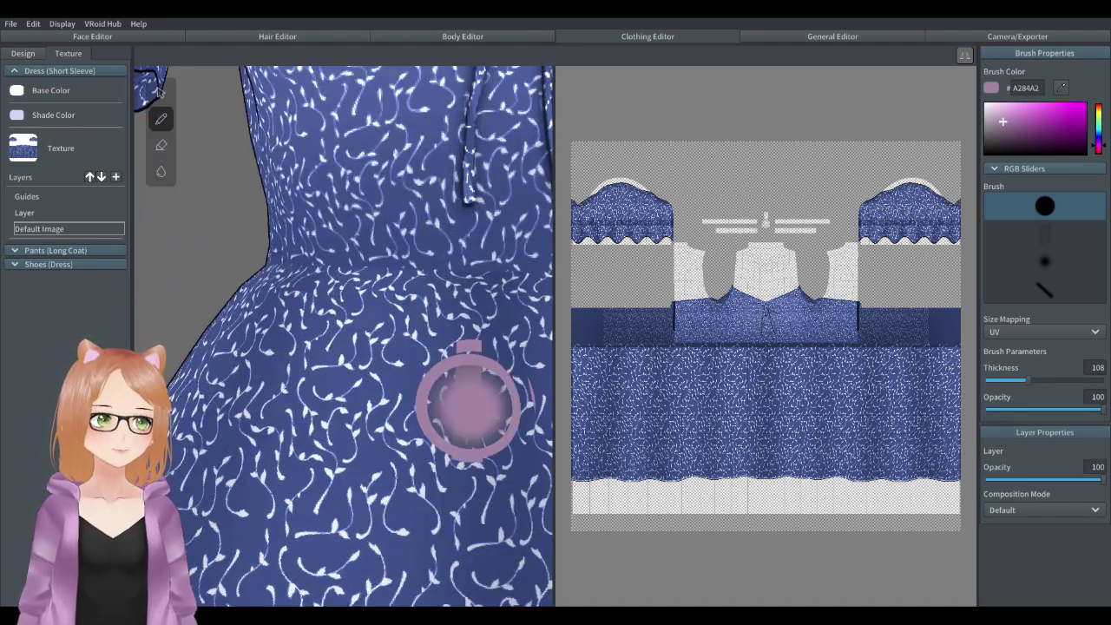
scroll(479, 372, "down", 6)
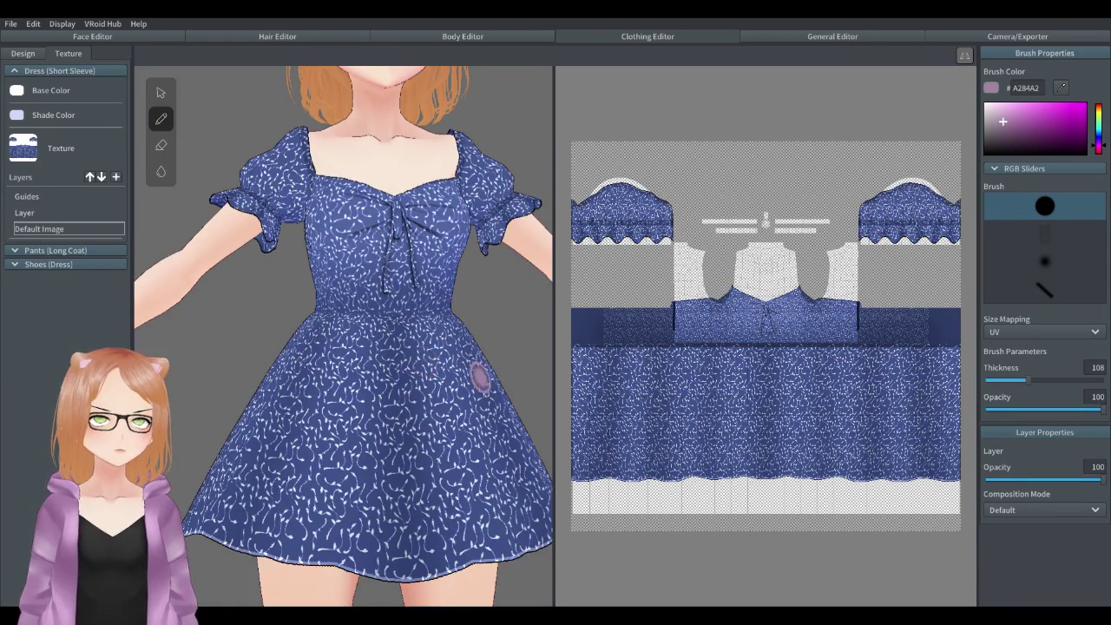
scroll(482, 347, "down", 2)
middle_click_drag(483, 322, 477, 361)
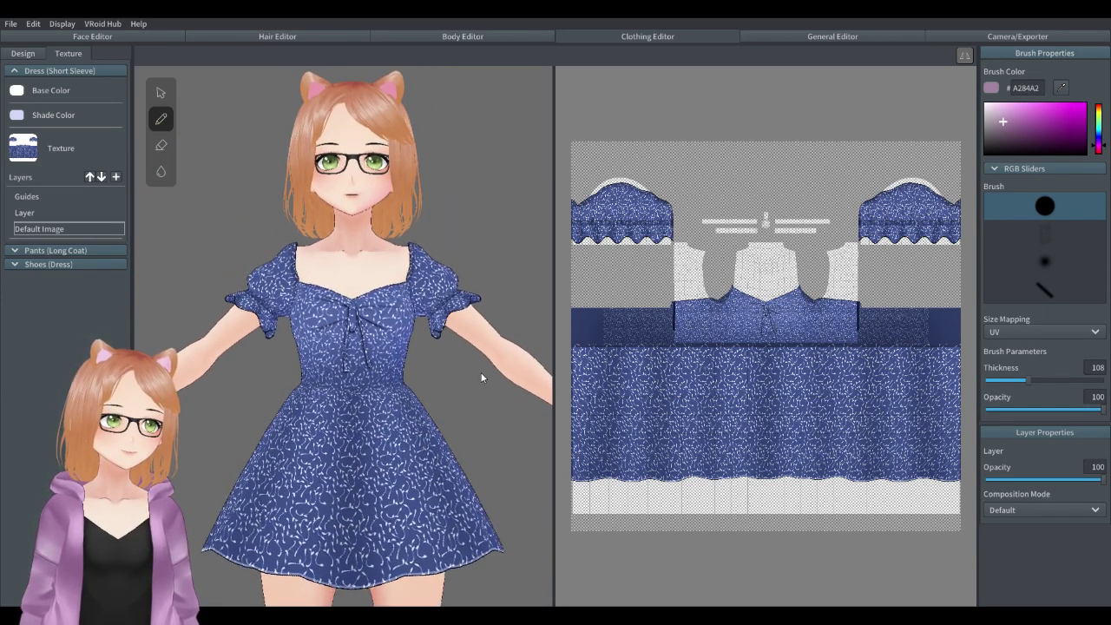
Replace the Default Image layer with the butterfly-wing dress texture and view the dress from the back and front.
right_click(64, 229)
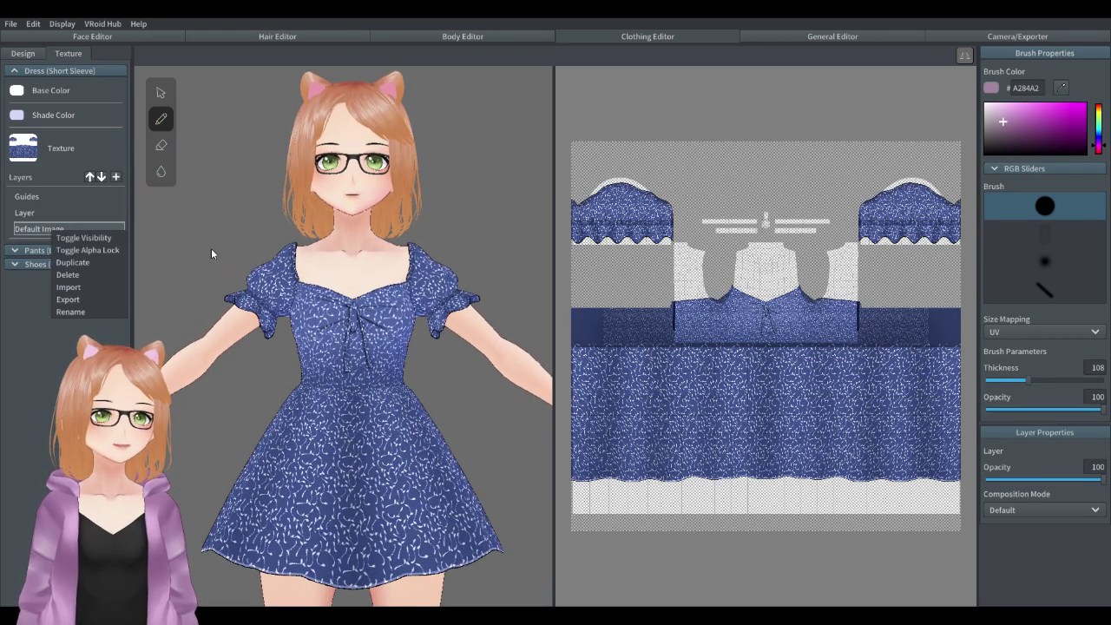
left_click(75, 290)
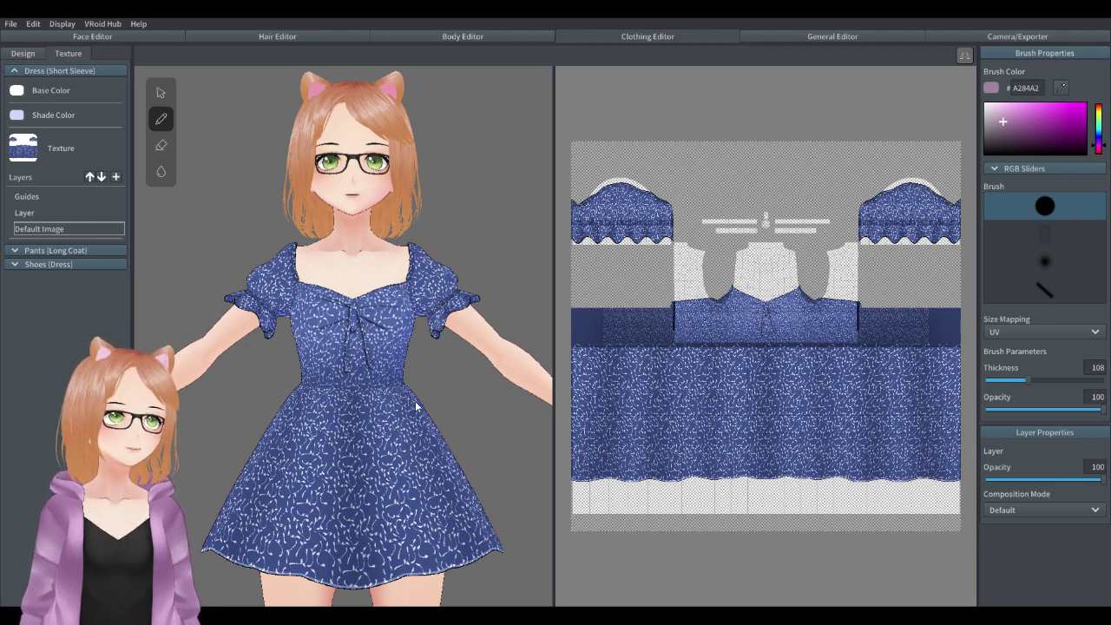
scroll(434, 450, "down", 1)
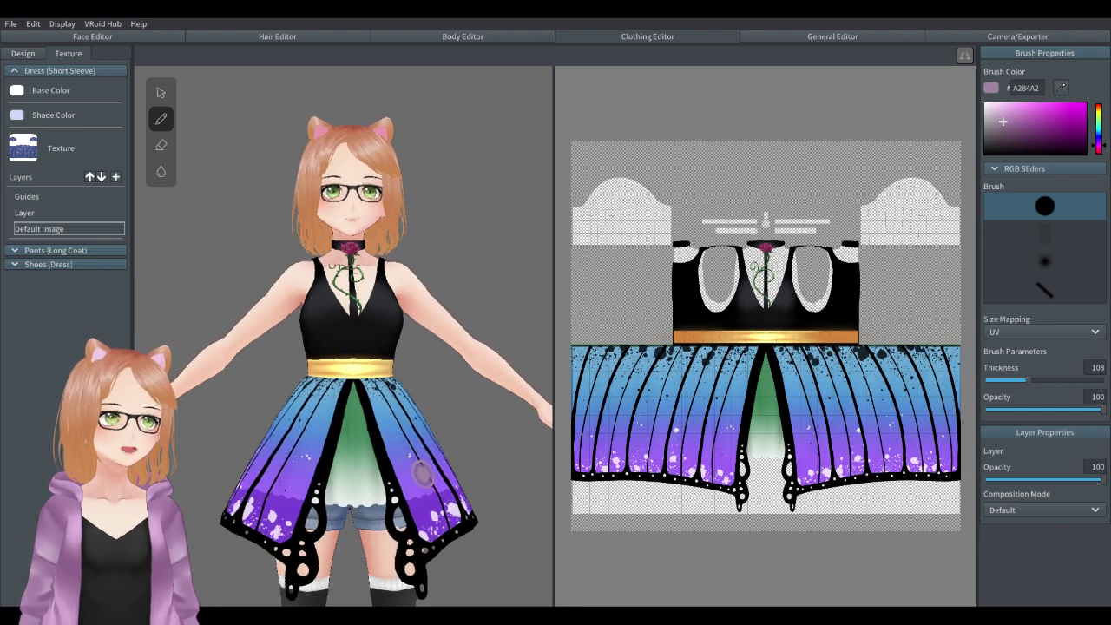
right_click_drag(422, 471, 558, 482)
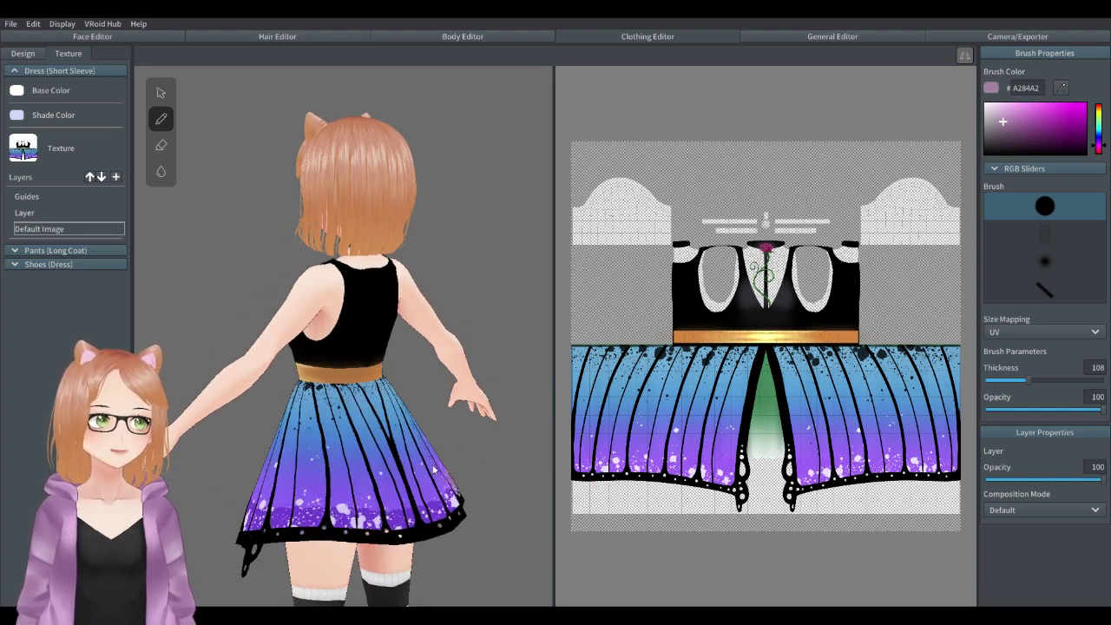
right_click_drag(434, 469, 322, 408)
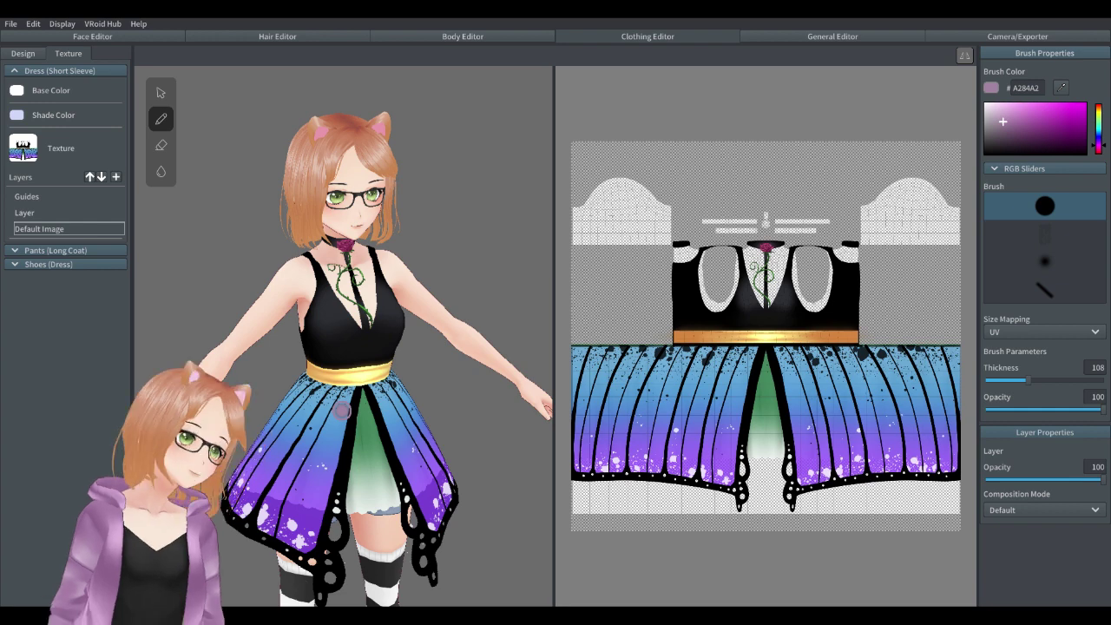
right_click_drag(343, 410, 428, 416)
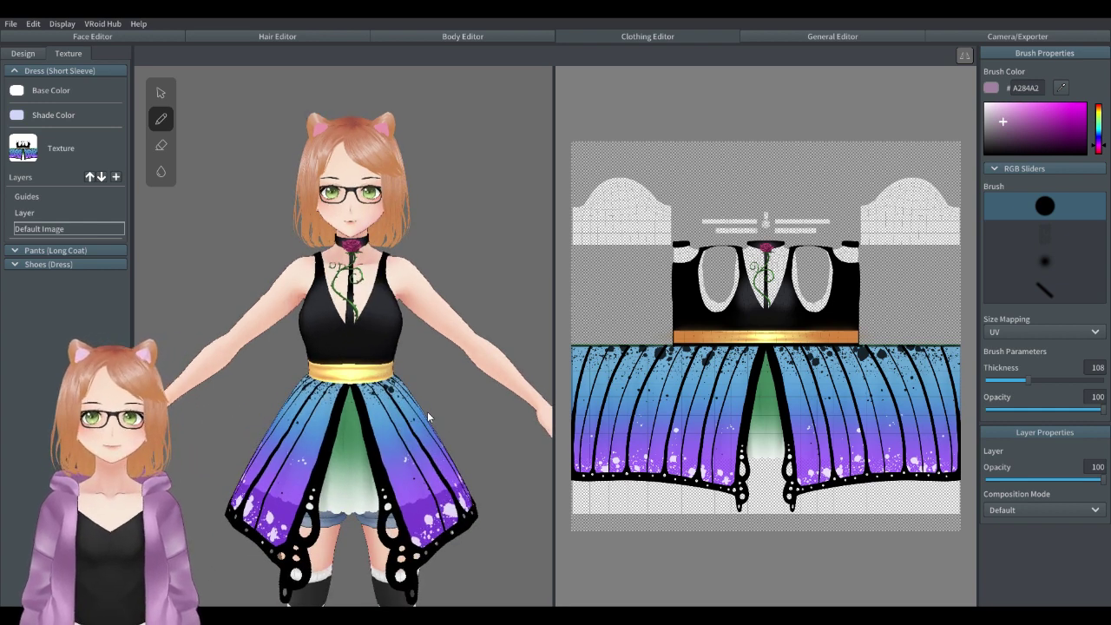
Examine the butterfly-wing skirt's open front and wing-shaped hem together with the shorts and striped stockings underneath.
scroll(430, 401, "up", 2)
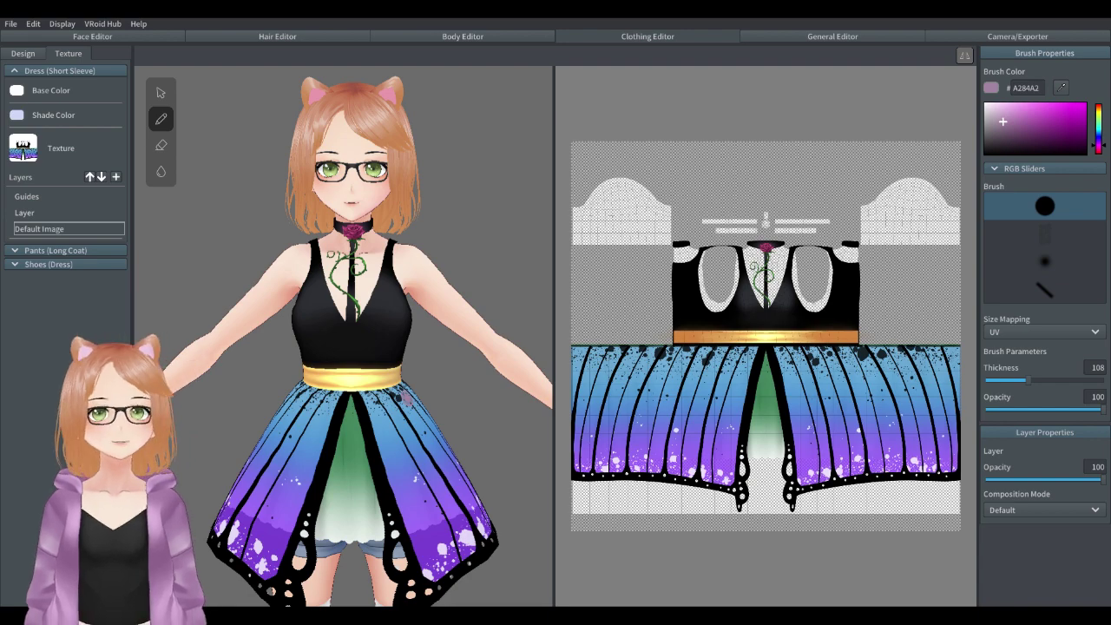
scroll(432, 388, "up", 1)
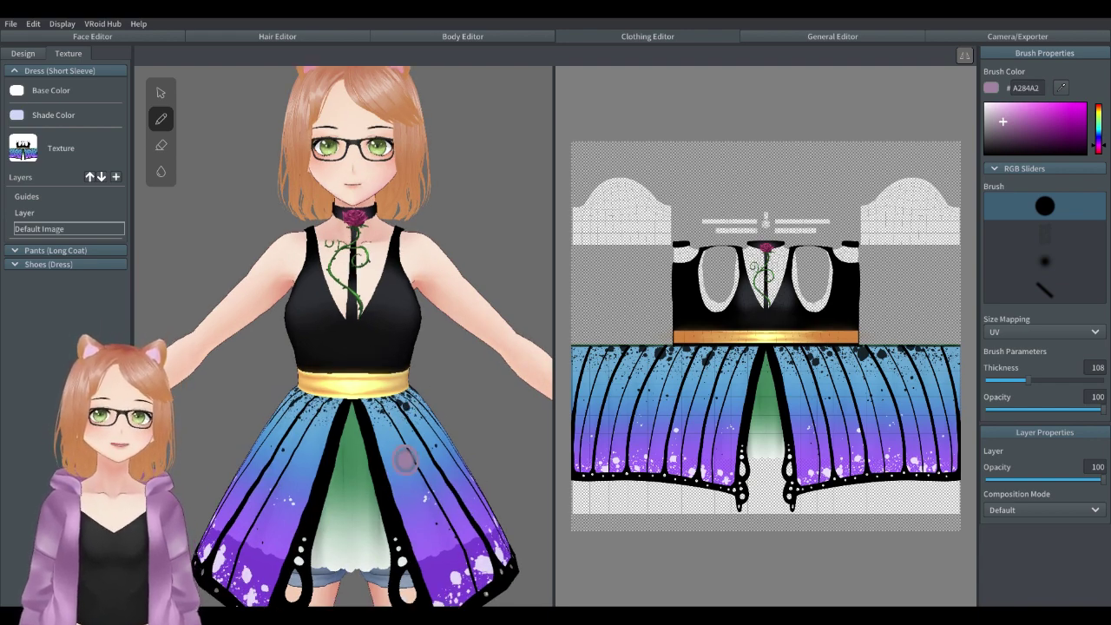
right_click_drag(405, 460, 380, 482)
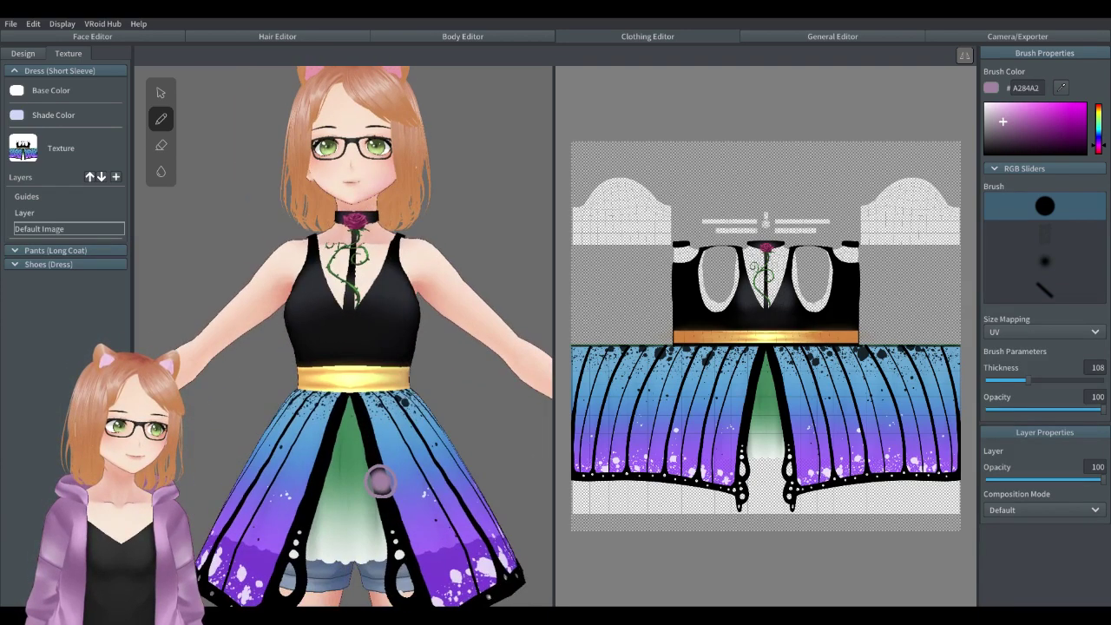
scroll(380, 480, "down", 2)
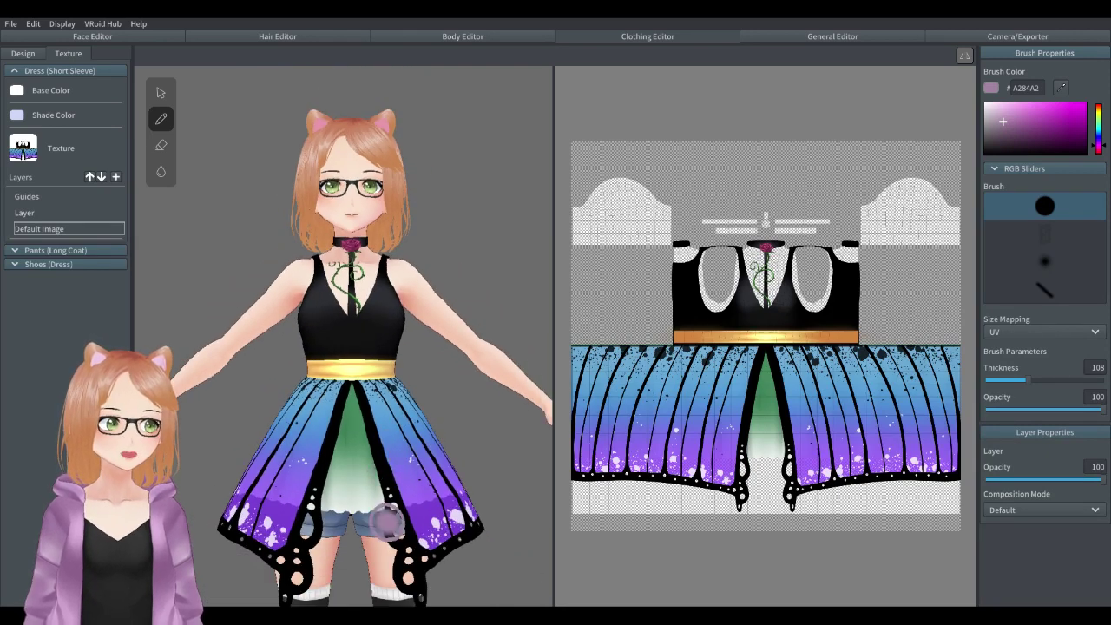
middle_click_drag(387, 521, 382, 323)
right_click_drag(382, 323, 394, 283)
scroll(409, 461, "down", 1)
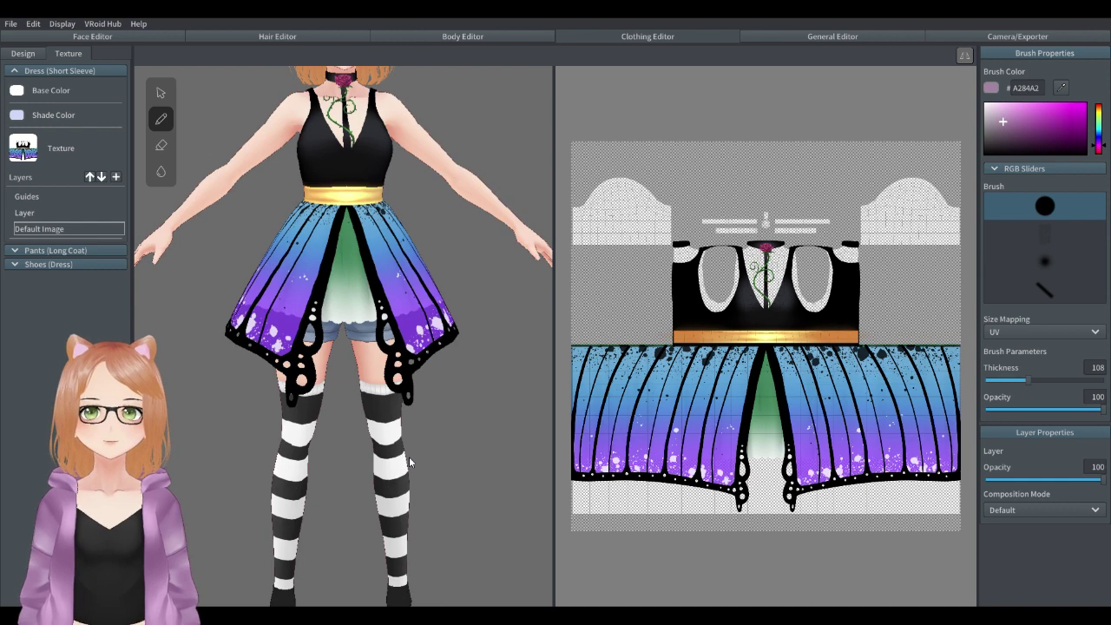
scroll(409, 458, "down", 1)
middle_click_drag(410, 308, 415, 399)
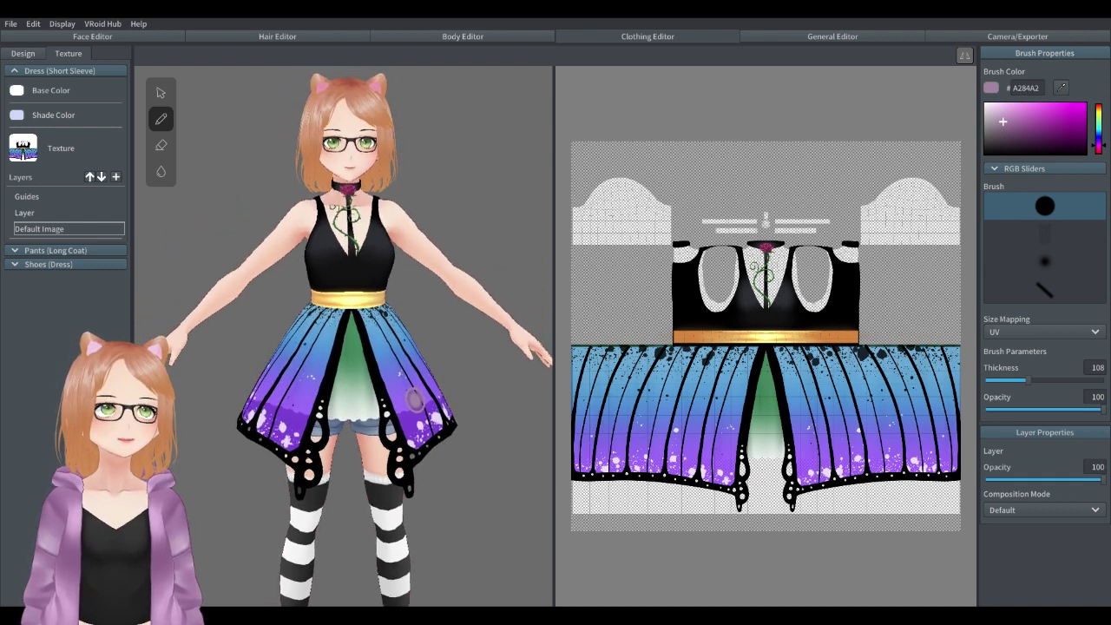
Inspect the butterfly dress's rose choker and thorny vine up close, and compare them with the whole outfit.
scroll(408, 404, "up", 6)
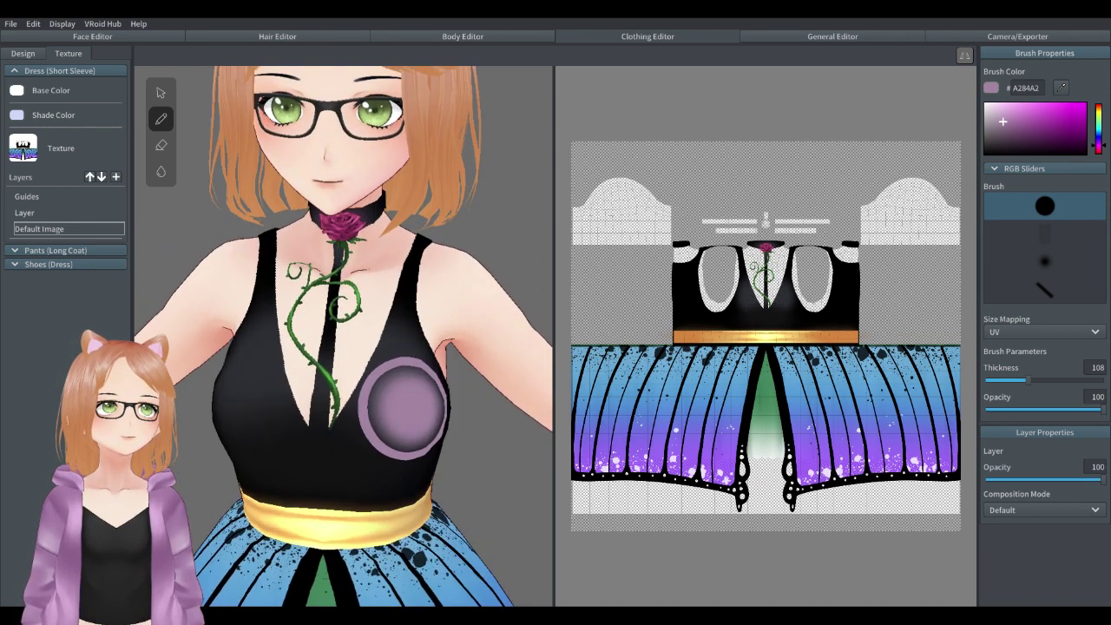
mouse_move(404, 404)
right_mouse_down()
mouse_move(409, 447)
mouse_move(504, 373)
mouse_move(526, 313)
mouse_move(446, 335)
mouse_move(397, 273)
right_mouse_up()
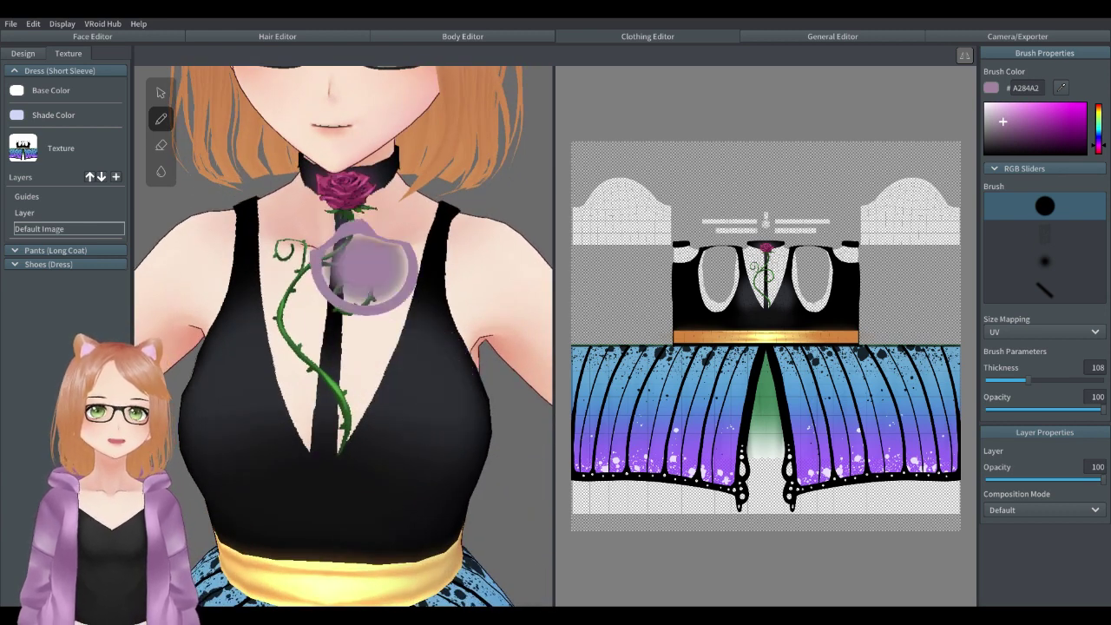
scroll(369, 313, "down", 5)
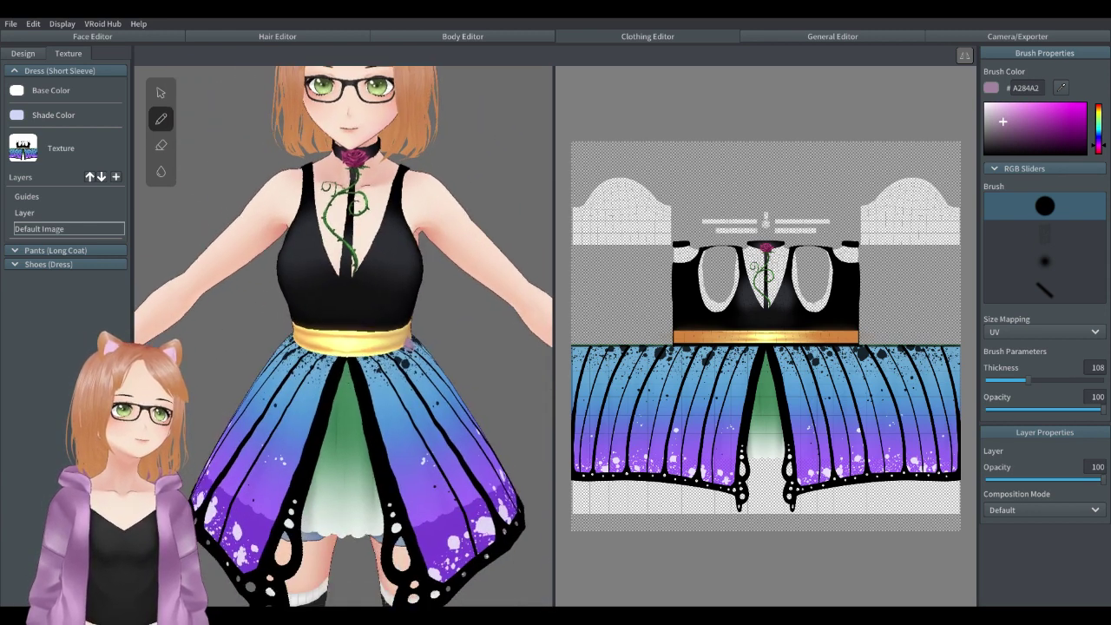
scroll(427, 452, "down", 3)
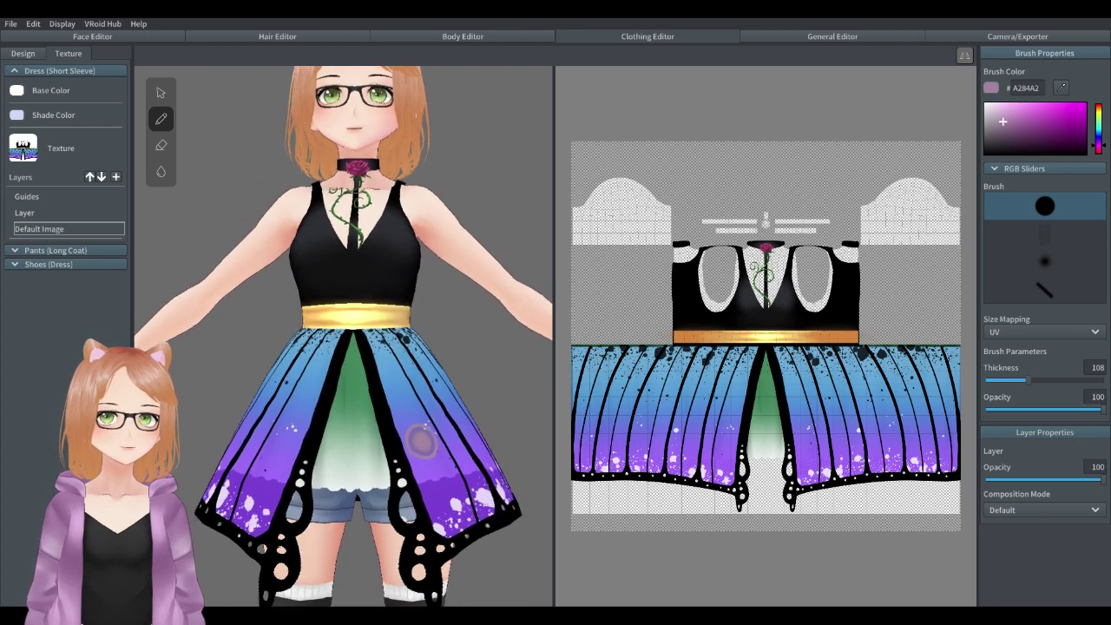
scroll(421, 441, "down", 1)
scroll(435, 321, "up", 1)
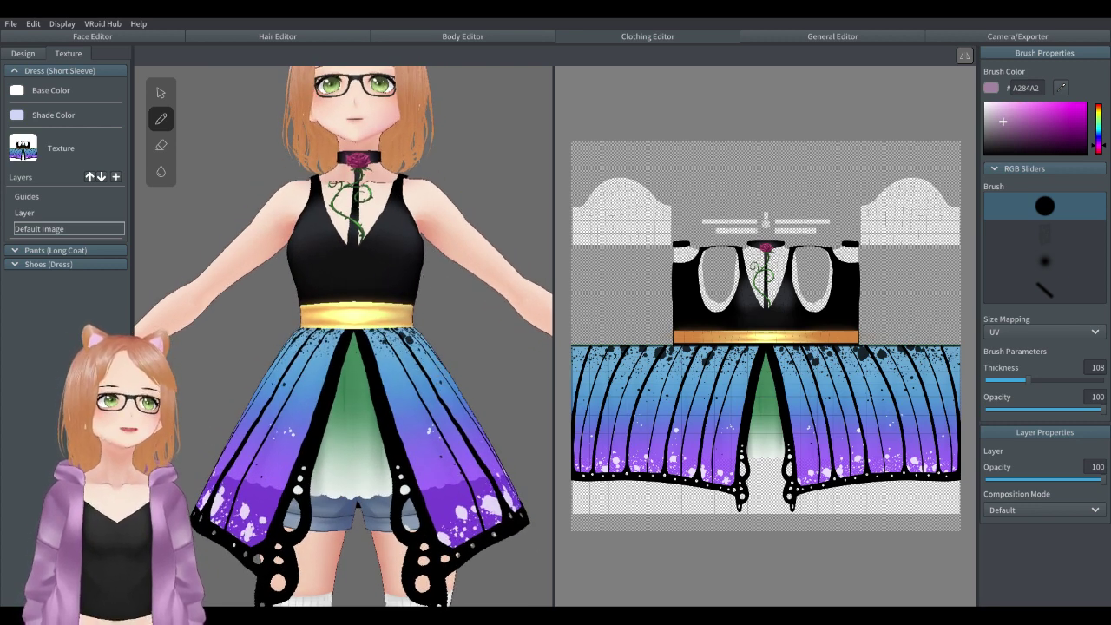
scroll(402, 348, "down", 3)
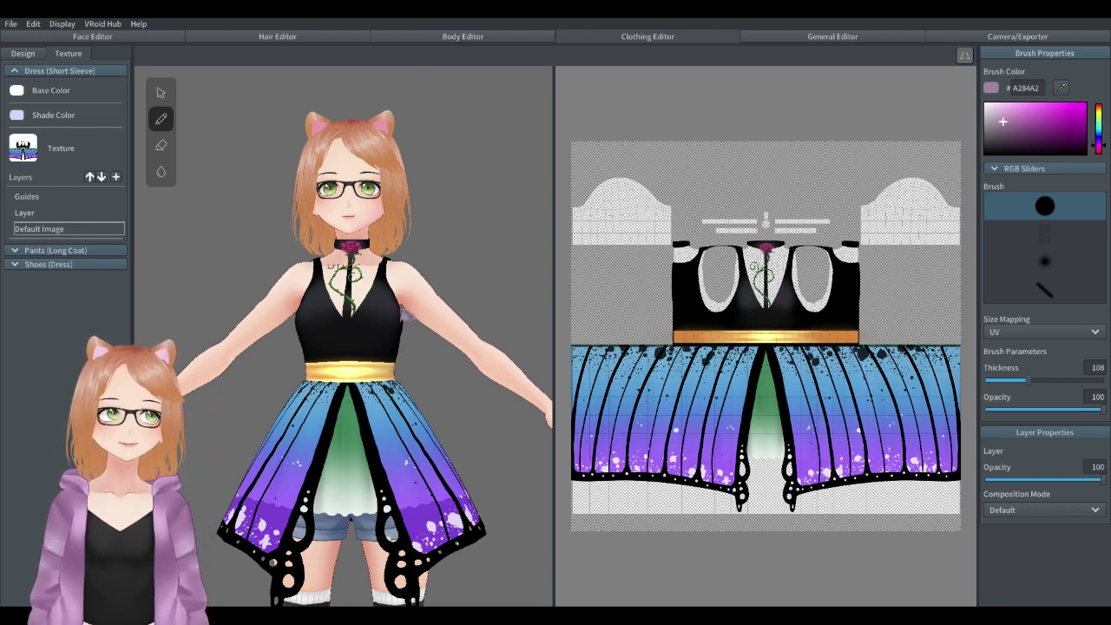
scroll(358, 307, "up", 6)
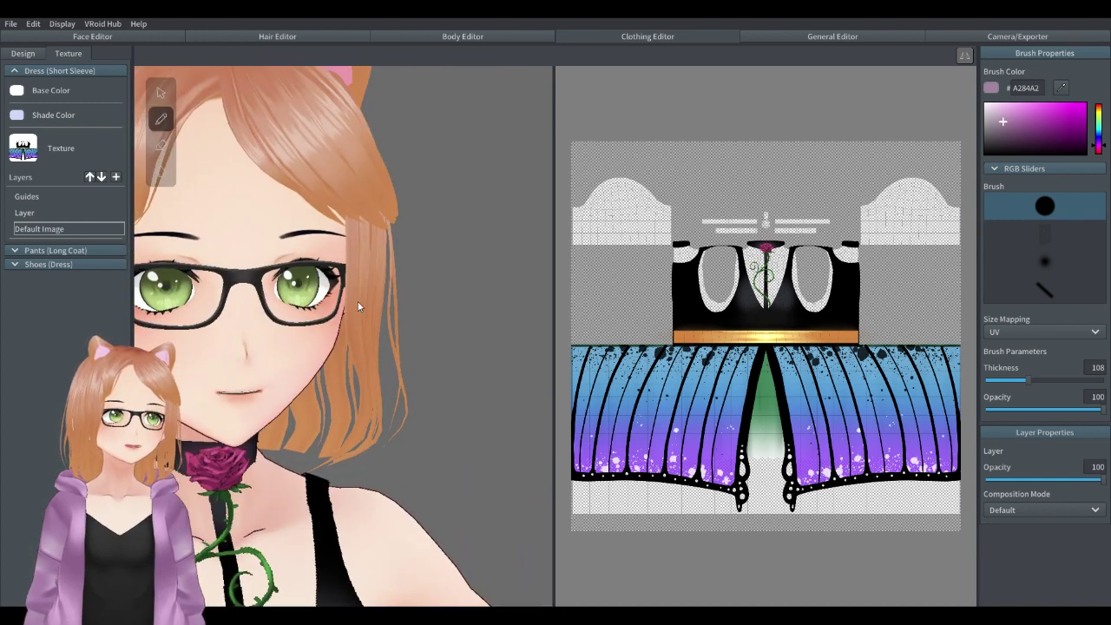
middle_click_drag(297, 374, 380, 293)
scroll(382, 300, "up", 1)
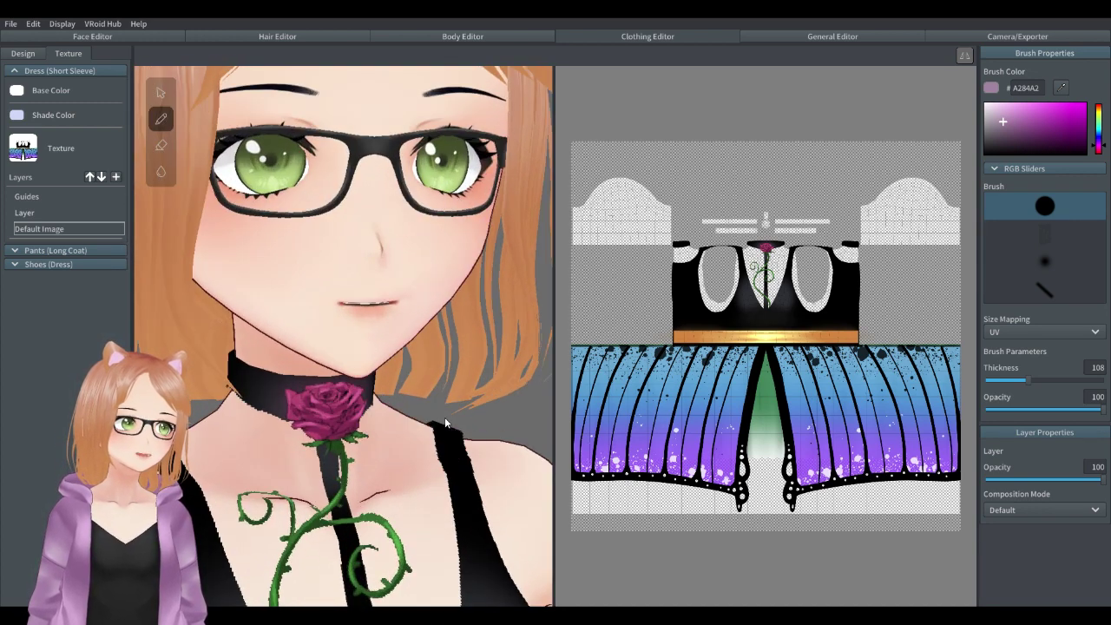
scroll(445, 423, "down", 8)
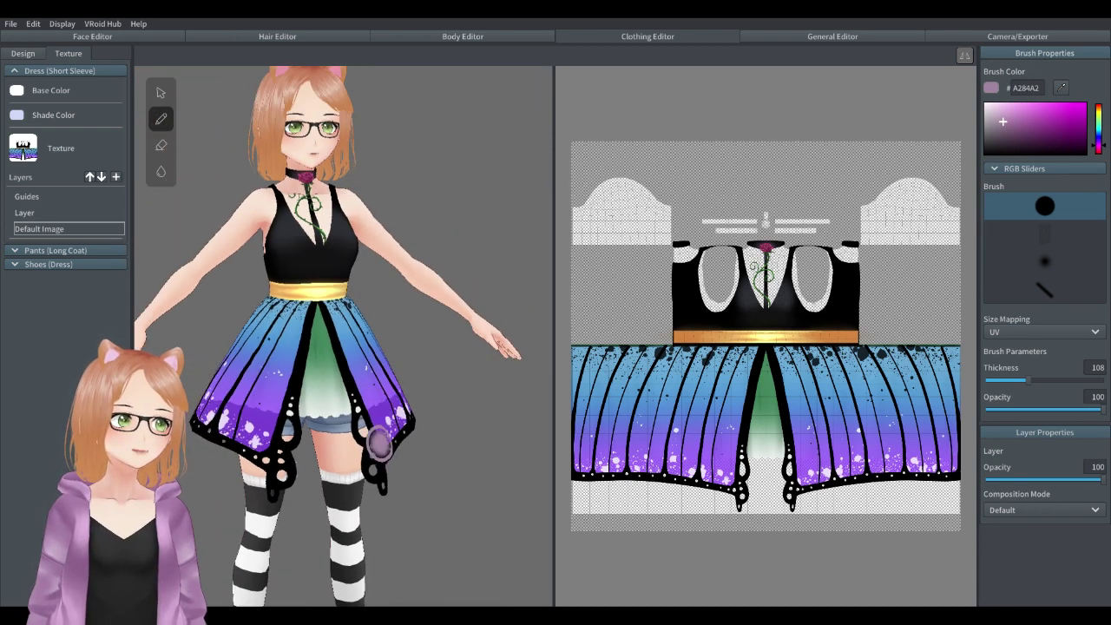
mouse_move(345, 472)
right_mouse_down()
mouse_move(365, 478)
mouse_move(395, 459)
mouse_move(315, 479)
mouse_move(326, 474)
right_mouse_up()
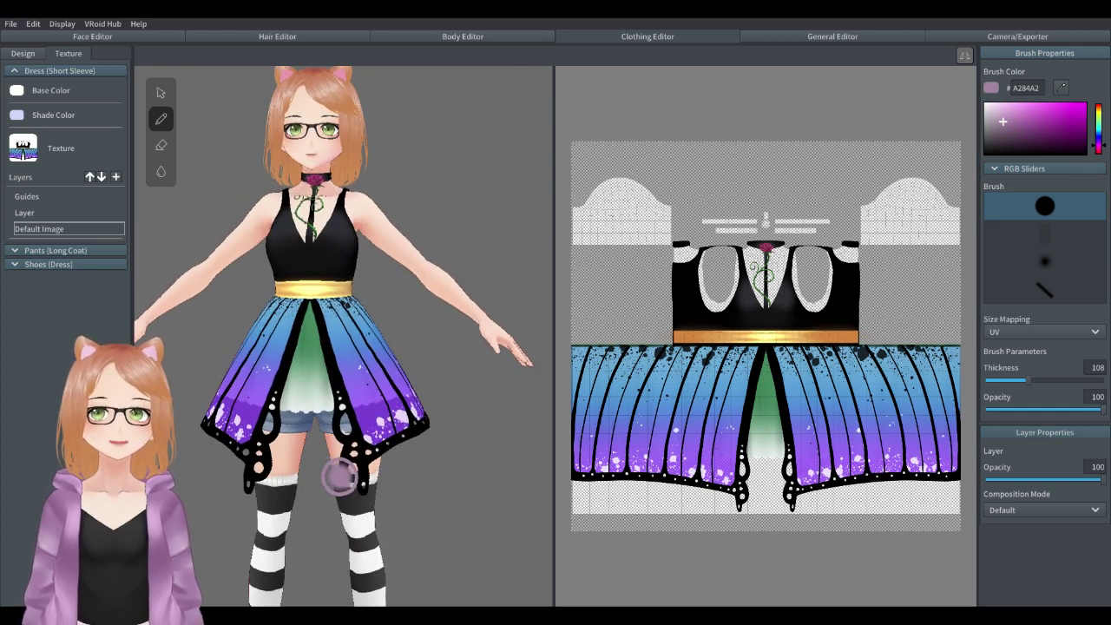
Replace the Default Image layer with the blue striped sleeveless crop-top texture and inspect its collar, ruffles and waist bow.
right_click(61, 229)
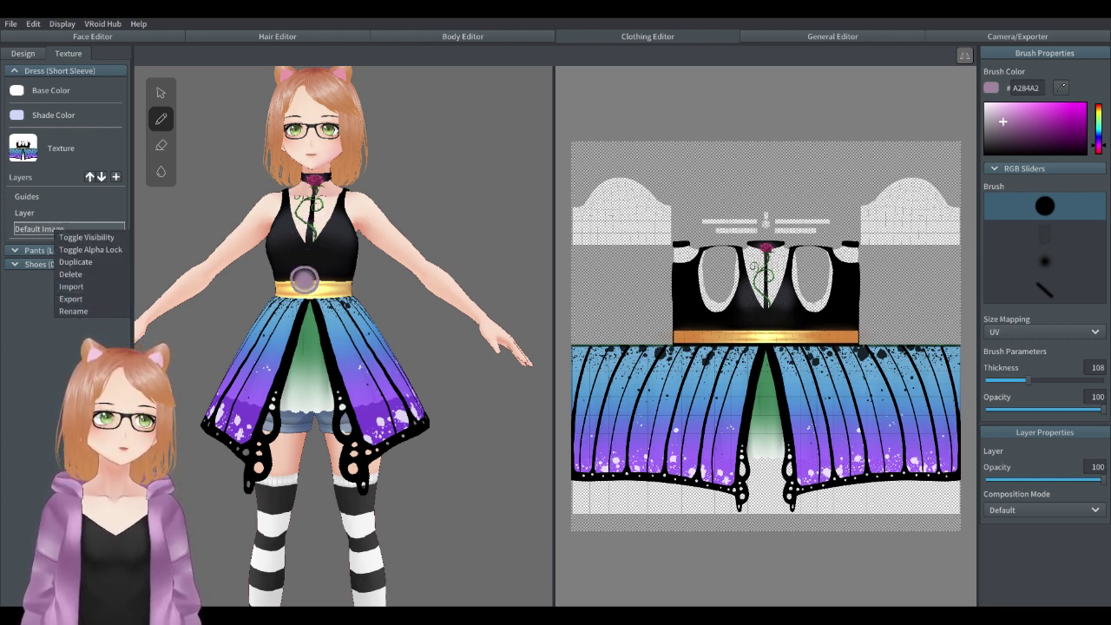
left_click(80, 289)
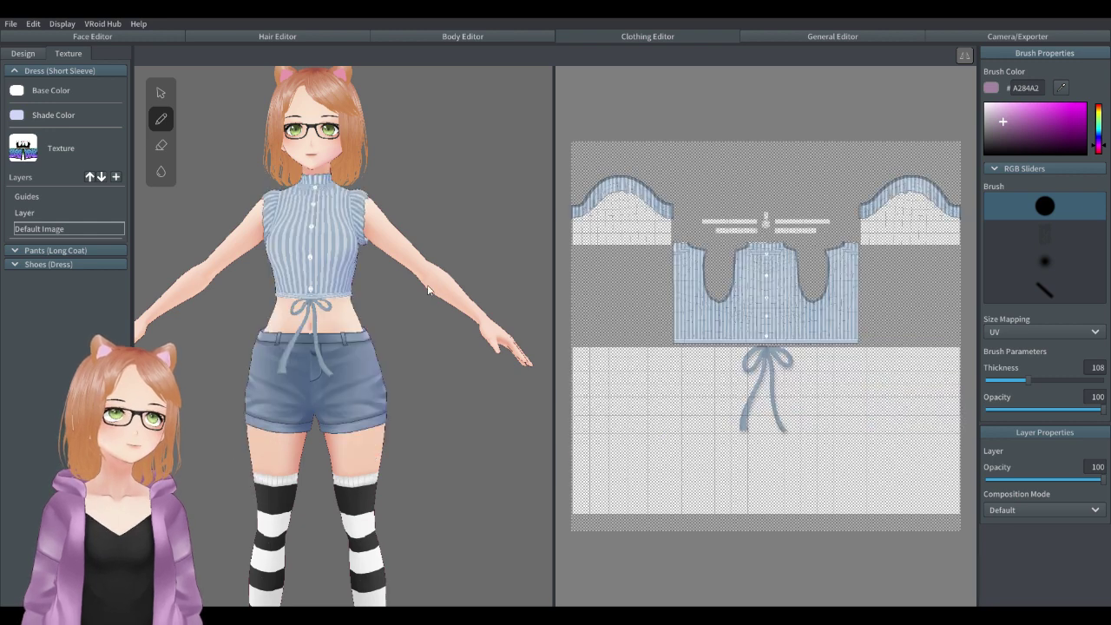
mouse_move(432, 290)
right_mouse_down()
mouse_move(434, 306)
mouse_move(495, 311)
mouse_move(413, 312)
right_mouse_up()
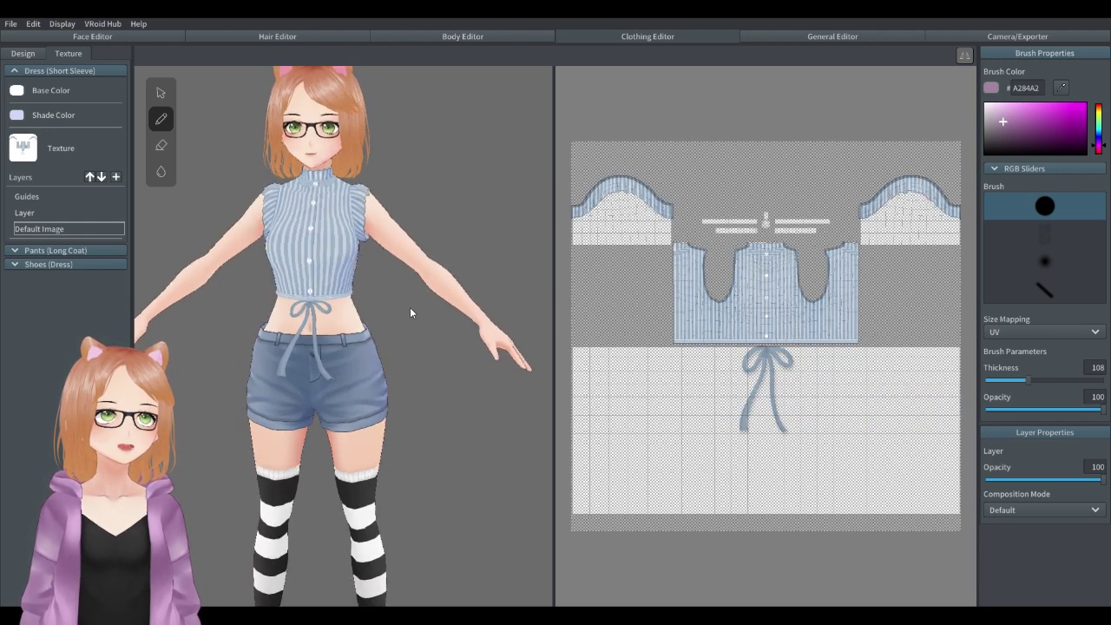
scroll(410, 308, "up", 2)
middle_click_drag(343, 255, 382, 335)
right_click_drag(373, 305, 397, 301)
scroll(397, 298, "up", 2)
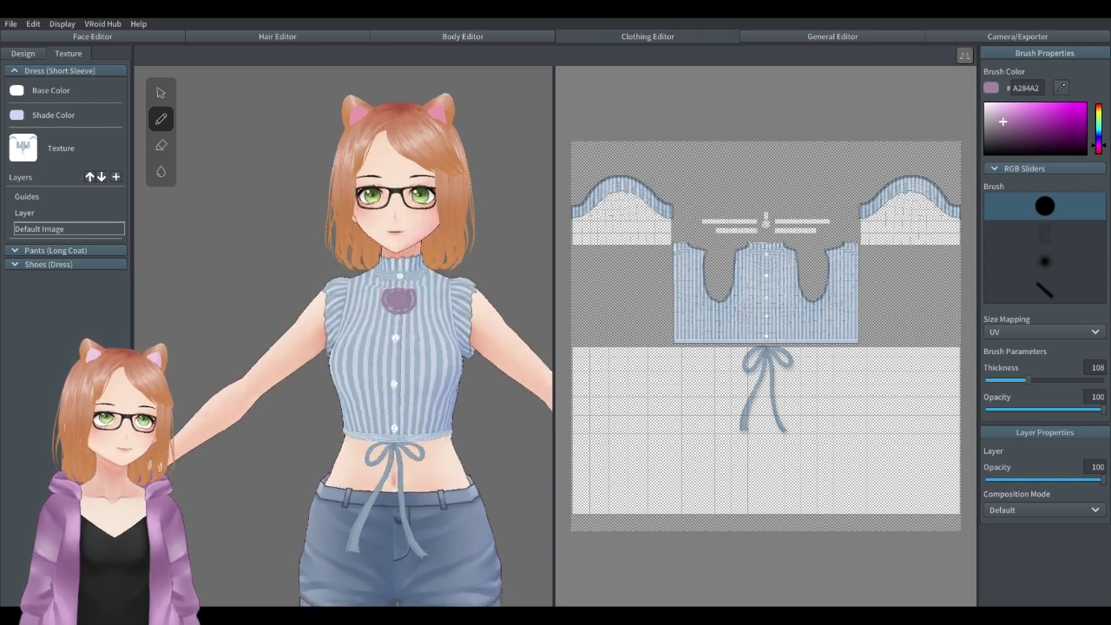
right_click_drag(458, 319, 474, 319)
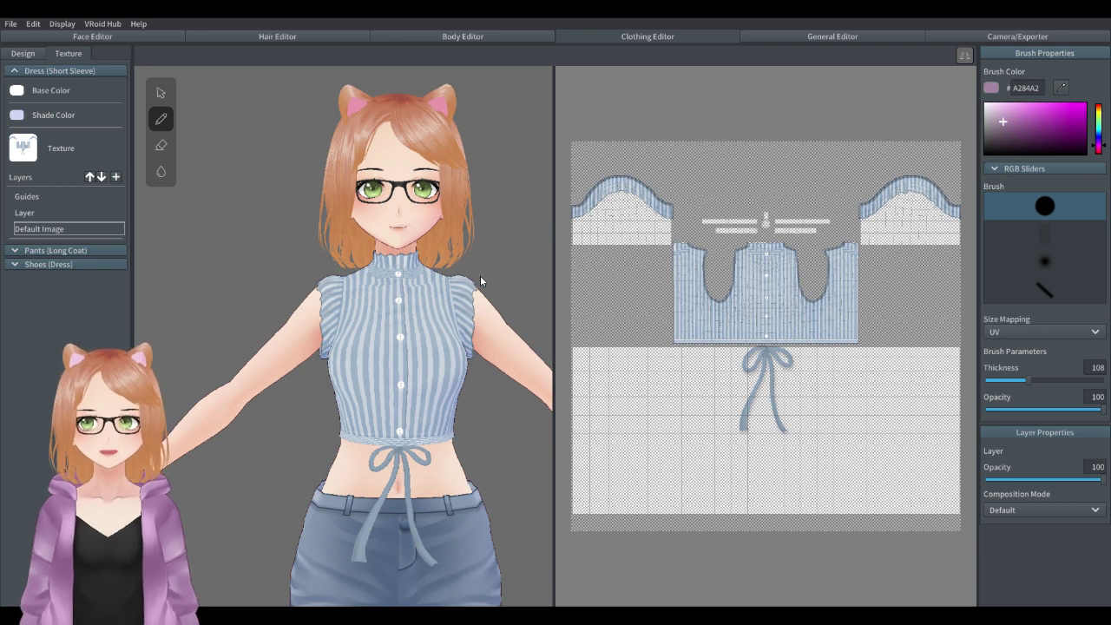
scroll(481, 275, "up", 2)
middle_click_drag(484, 308, 427, 326)
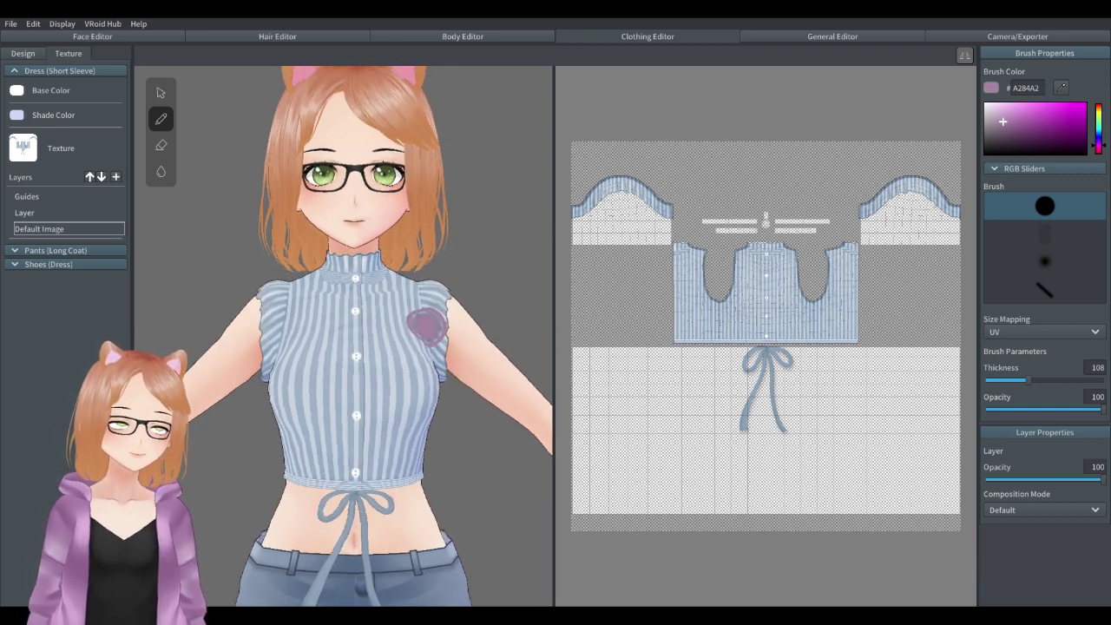
scroll(330, 321, "down", 1)
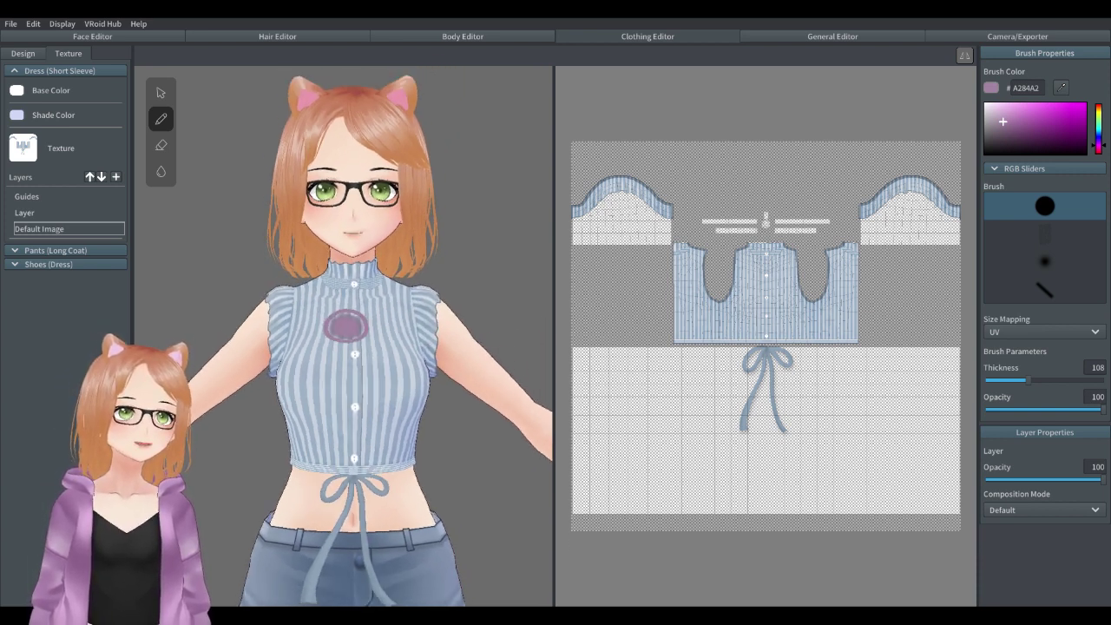
Replace the Default Image layer with the pink plaid off-shoulder crop-top texture and view the whole outfit.
right_click(46, 231)
left_click(72, 290)
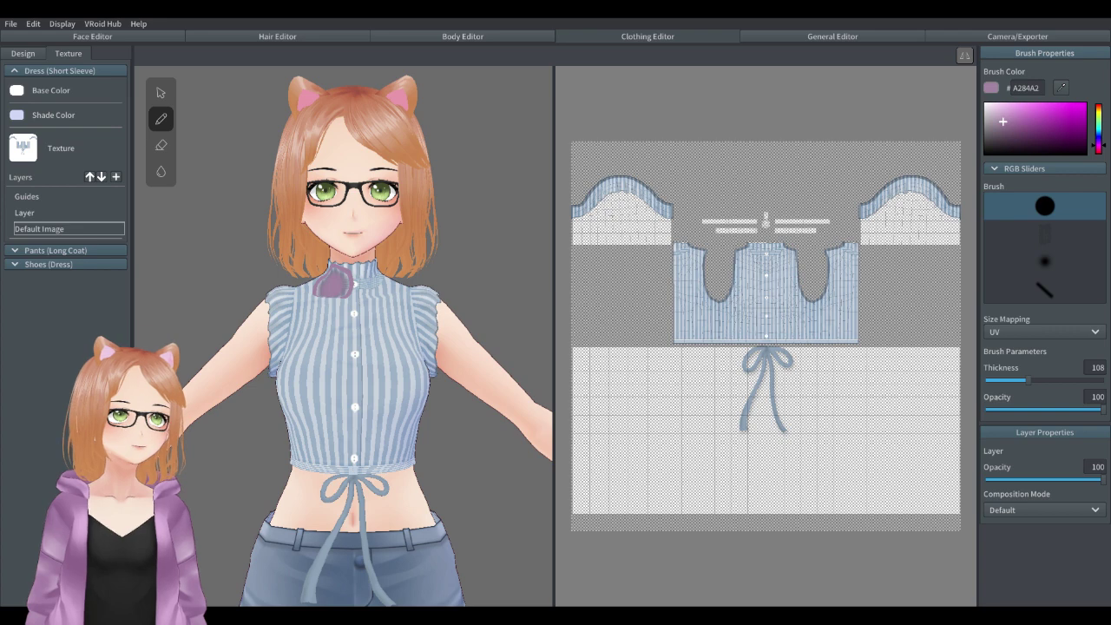
mouse_move(424, 450)
right_mouse_down()
mouse_move(494, 450)
mouse_move(417, 447)
right_mouse_up()
scroll(400, 417, "down", 4)
middle_click_drag(384, 408, 400, 331)
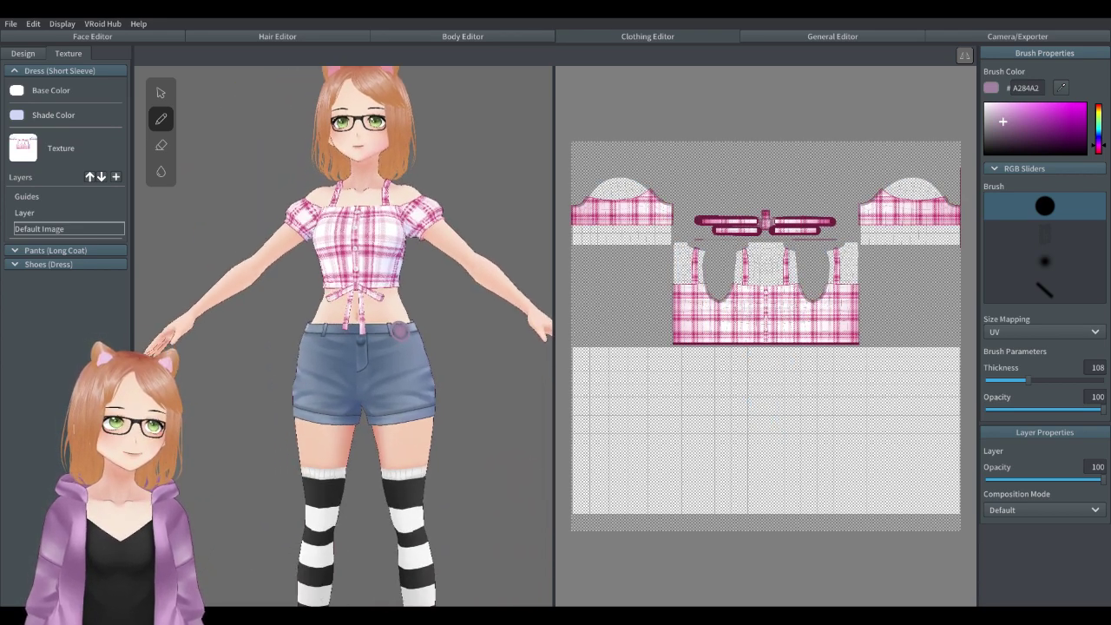
Examine the pink plaid off-shoulder crop top on the full figure with the shorts and striped stockings, and up close.
scroll(421, 382, "down", 3)
right_click_drag(437, 443, 412, 447)
scroll(479, 447, "up", 1)
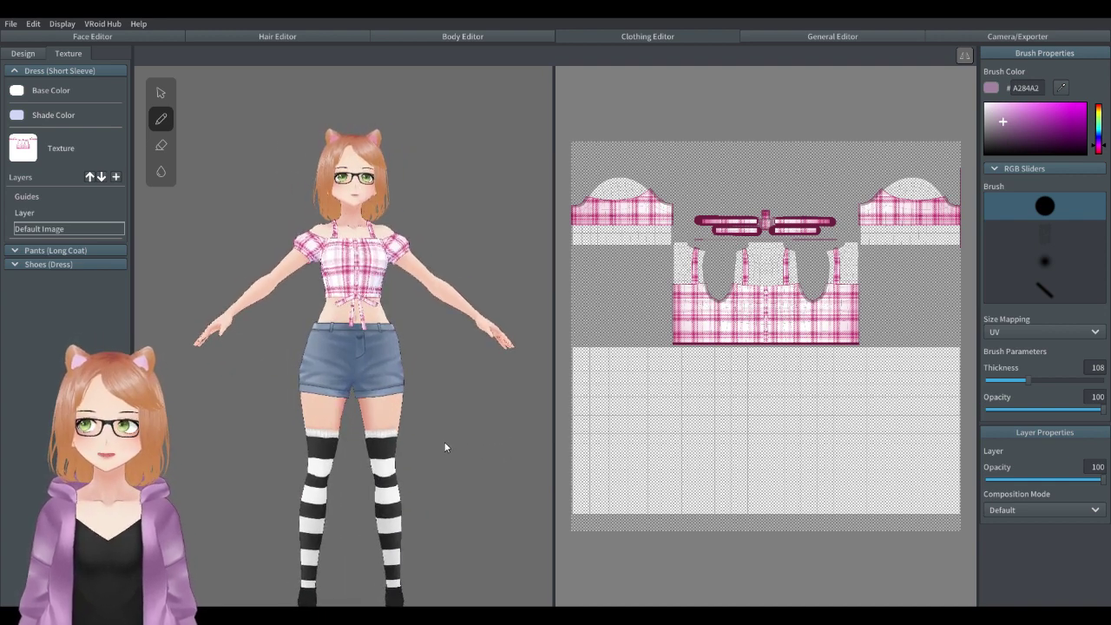
scroll(408, 376, "up", 1)
middle_click_drag(391, 280, 397, 327)
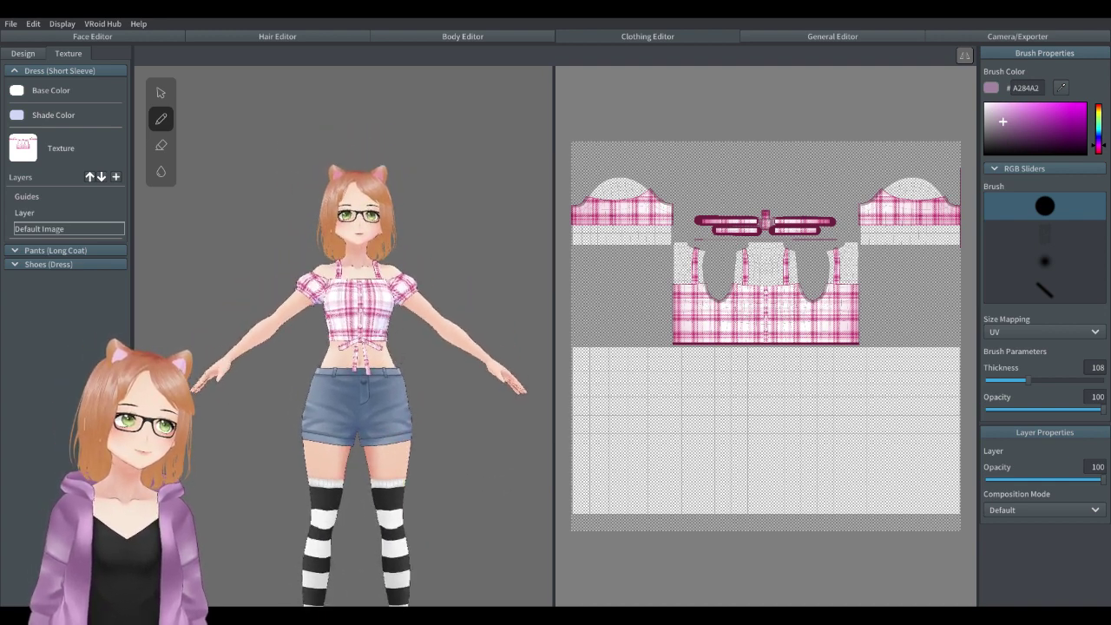
scroll(427, 455, "up", 1)
scroll(427, 454, "down", 2)
middle_click_drag(395, 458, 389, 372)
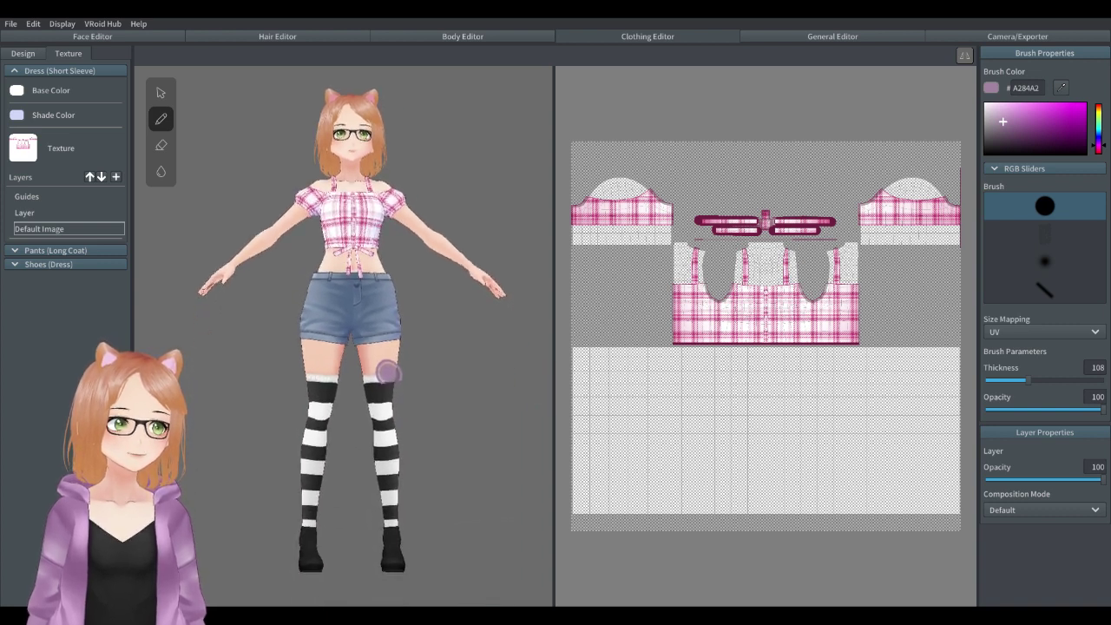
scroll(407, 413, "up", 1)
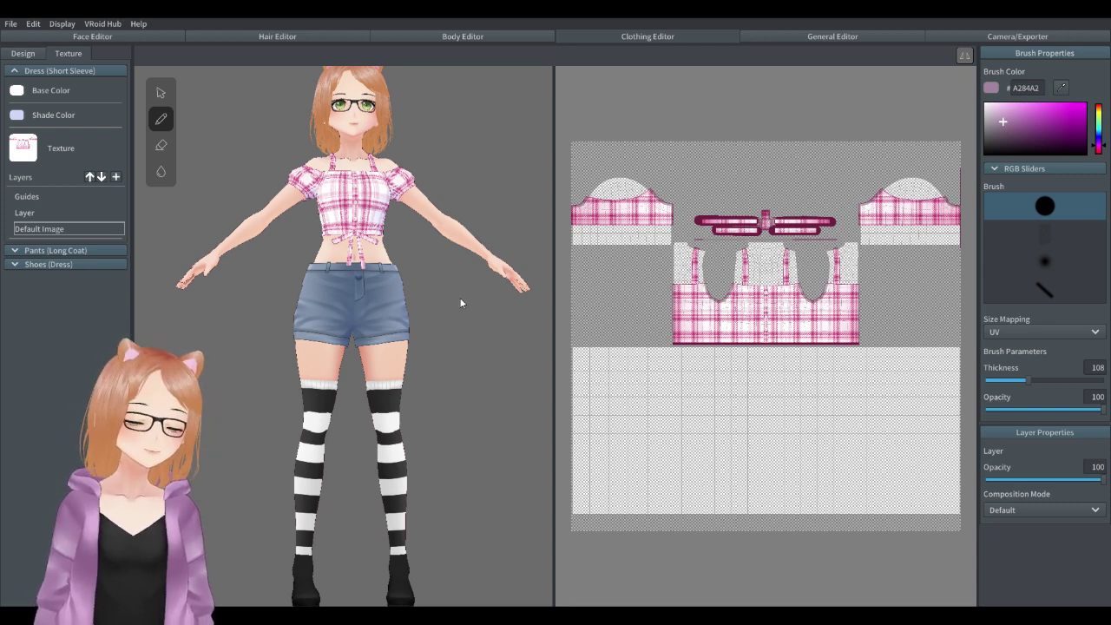
scroll(455, 296, "up", 3)
scroll(422, 274, "up", 3)
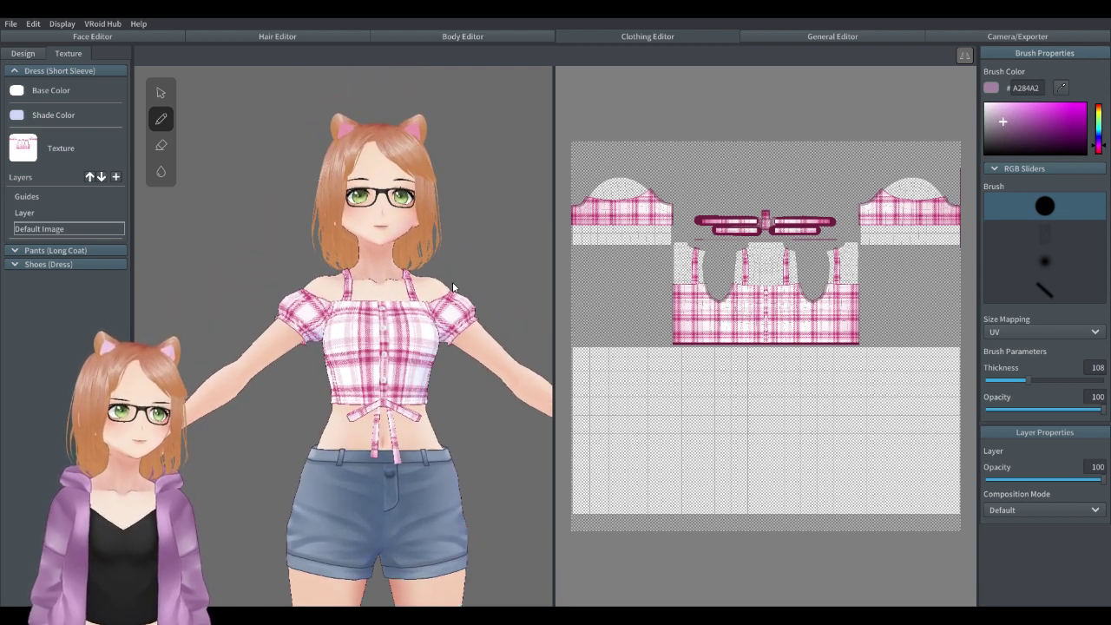
Replace the Default Image layer with the violet-blue plaid off-shoulder crop-top texture.
right_click(64, 224)
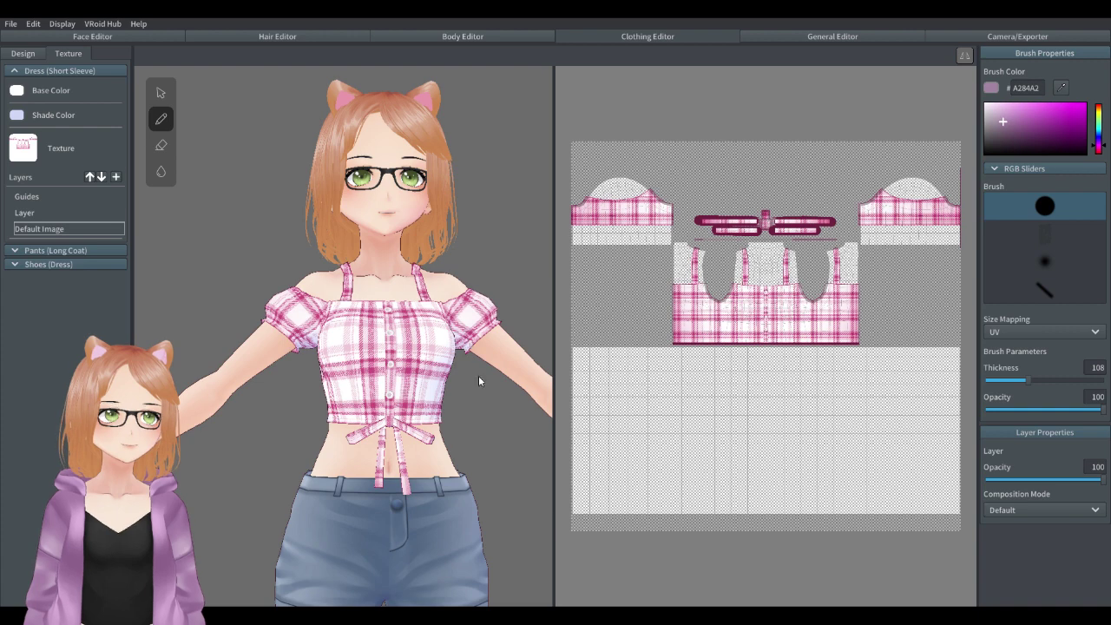
key("ctrl+z")
mouse_move(506, 412)
right_mouse_down()
mouse_move(381, 410)
mouse_move(500, 414)
right_mouse_up()
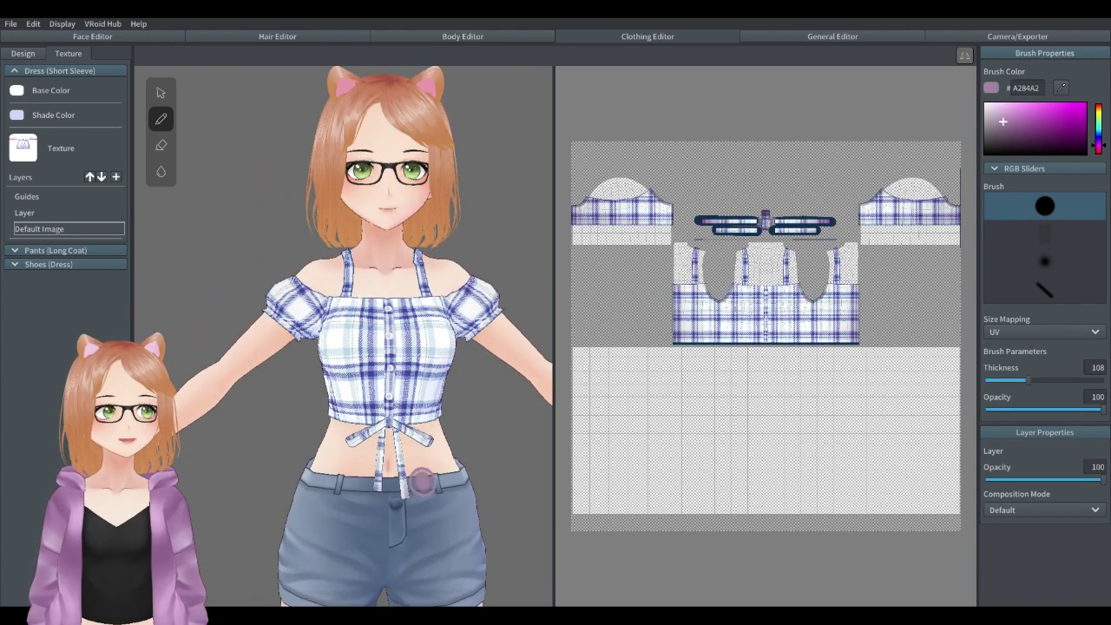
Replace the Default Image layer with the light blue plaid off-shoulder crop-top texture and inspect it up close and with the shorts.
right_click(42, 228)
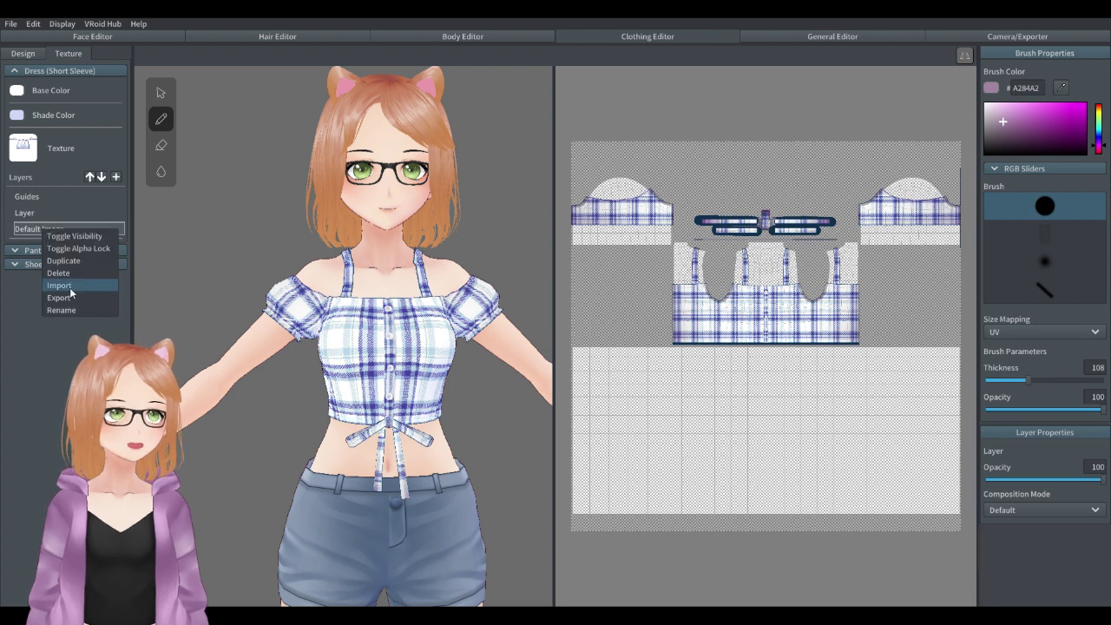
left_click(70, 289)
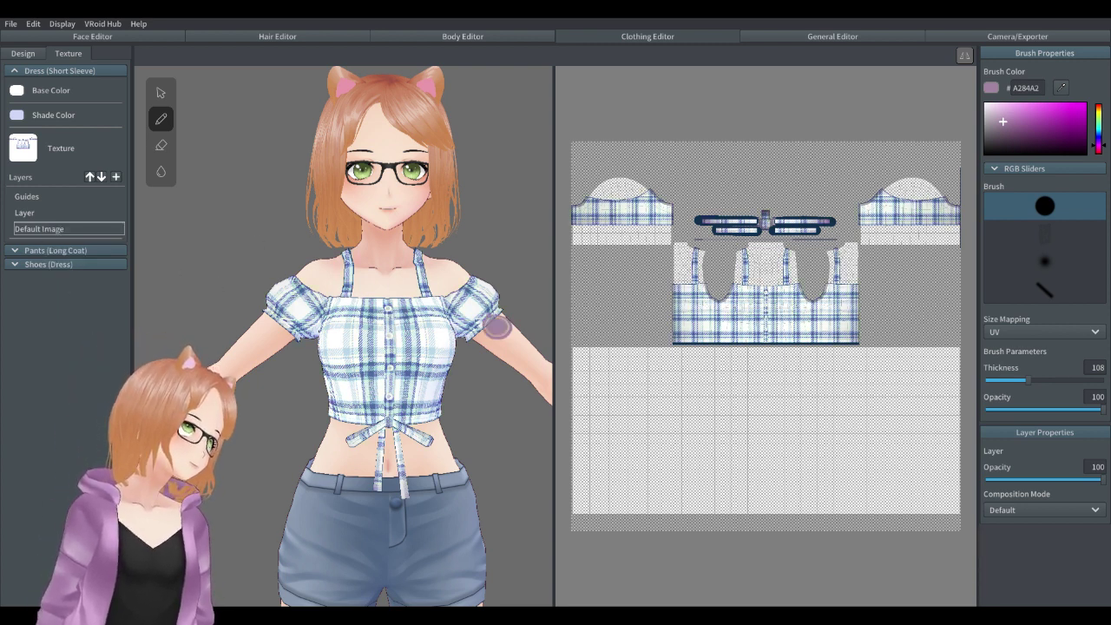
scroll(492, 379, "up", 3)
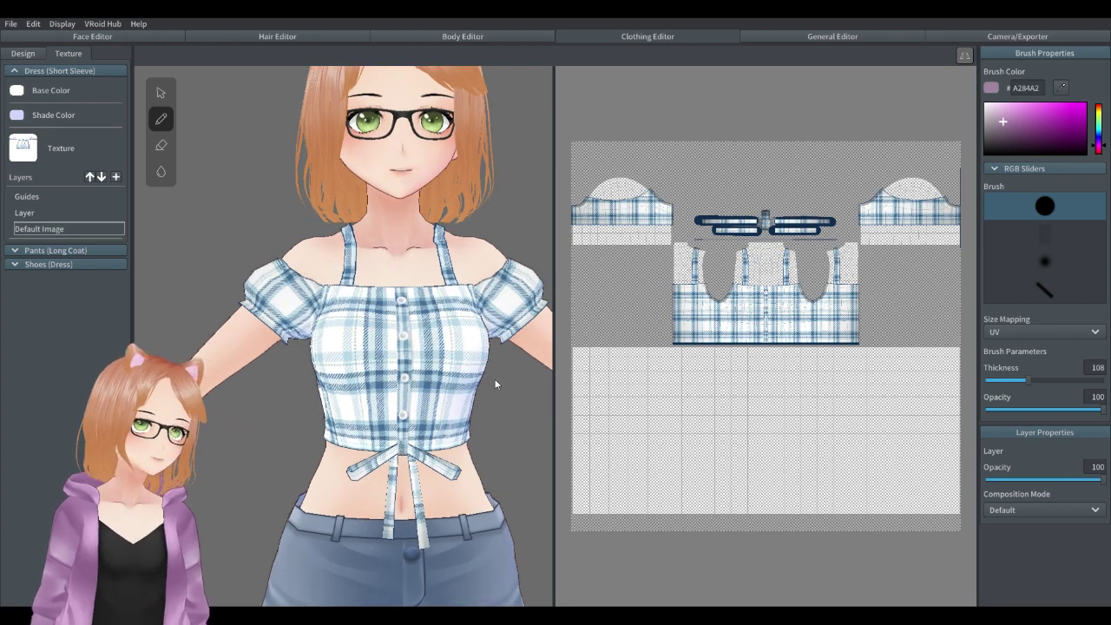
scroll(499, 386, "down", 2)
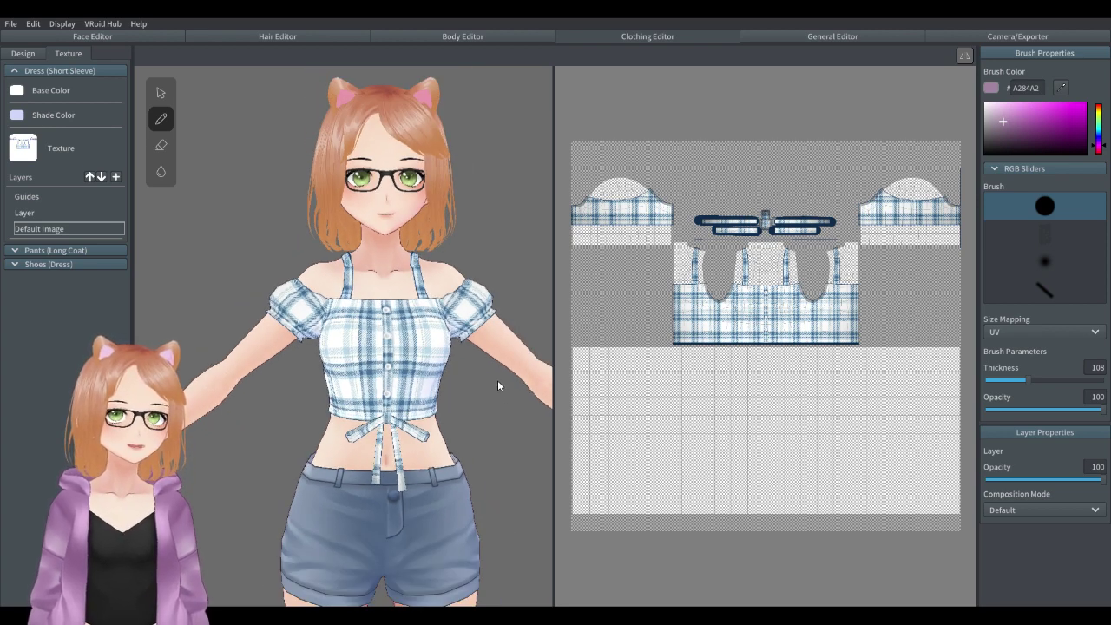
scroll(497, 386, "down", 4)
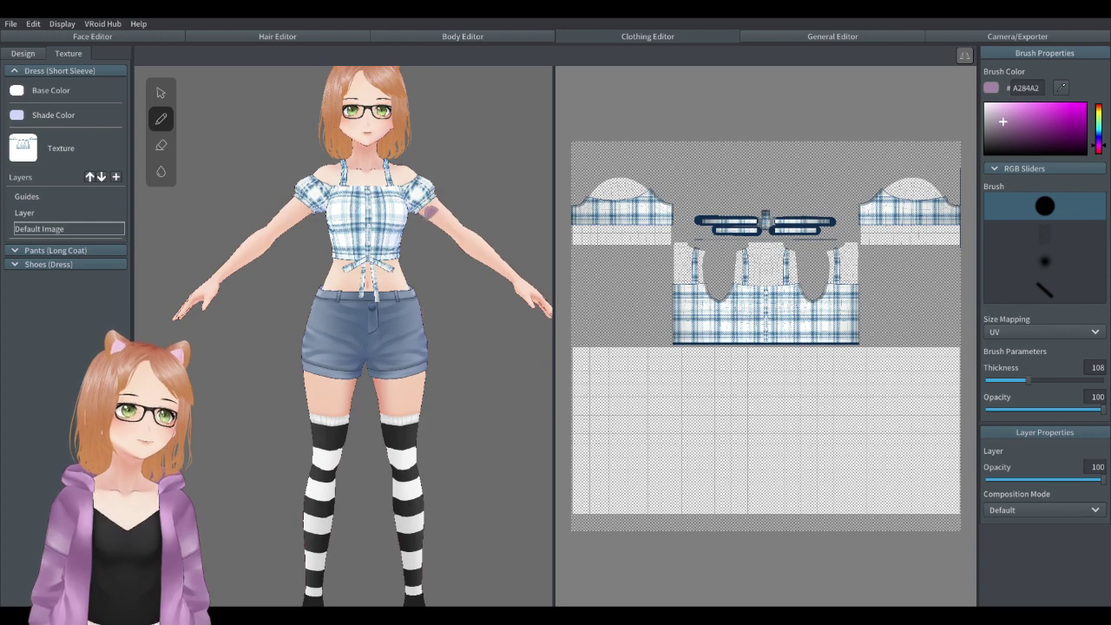
scroll(498, 385, "up", 5)
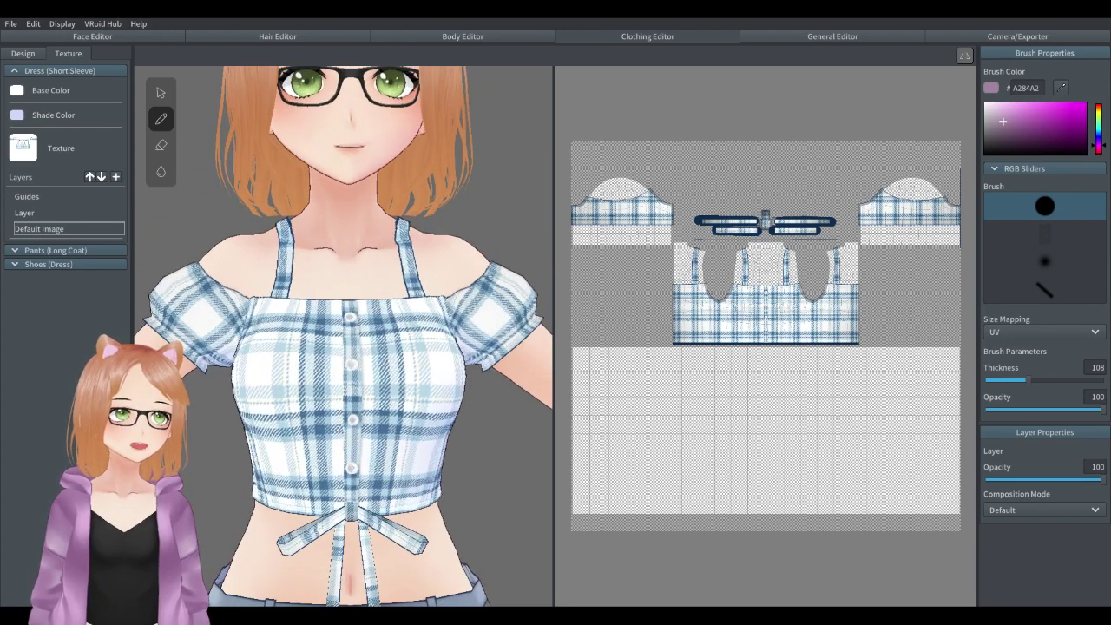
mouse_move(405, 227)
right_mouse_down()
mouse_move(391, 335)
mouse_move(263, 336)
mouse_move(538, 324)
mouse_move(461, 273)
mouse_move(420, 332)
mouse_move(218, 268)
right_mouse_up()
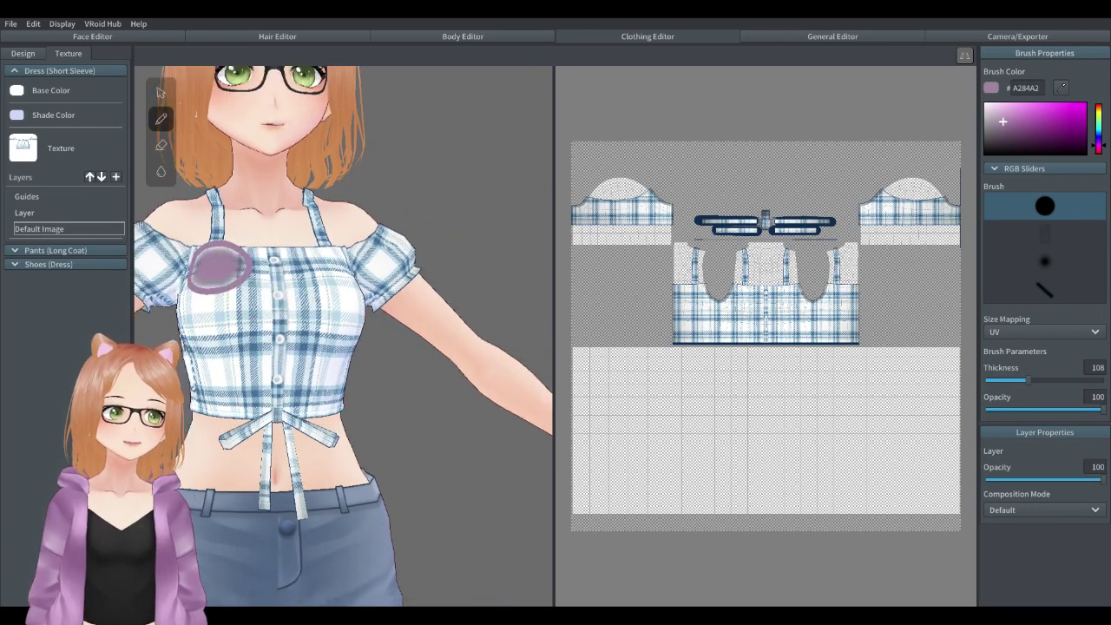
scroll(218, 267, "down", 5)
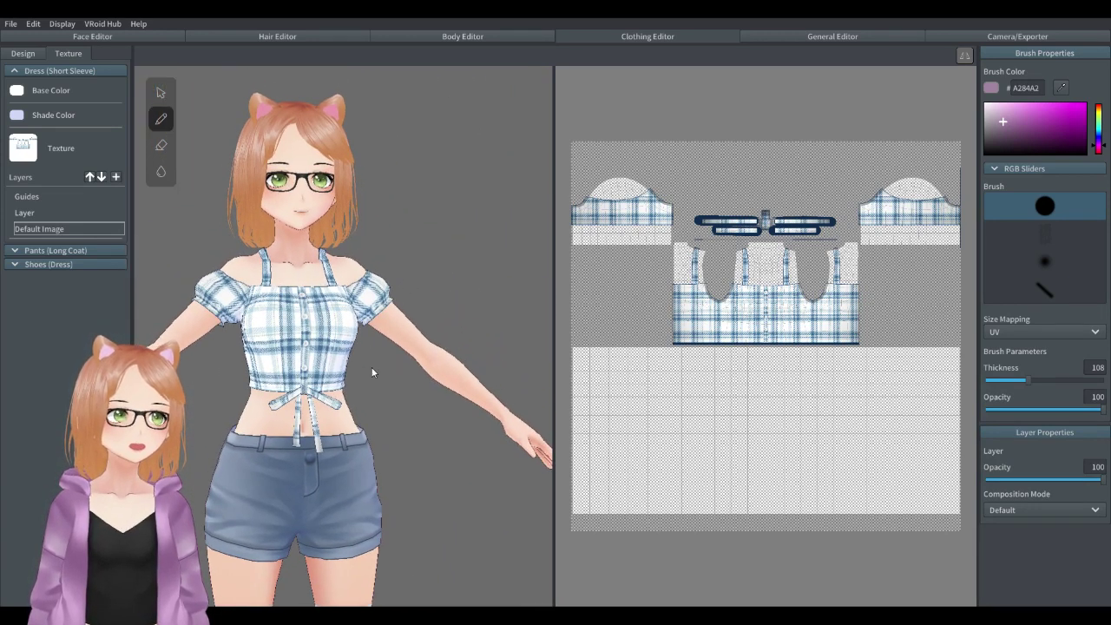
scroll(372, 371, "down", 2)
Open the skin texture in the Body Editor and replace its Default Image layer with the skin texture that has no stockings.
left_click(463, 37)
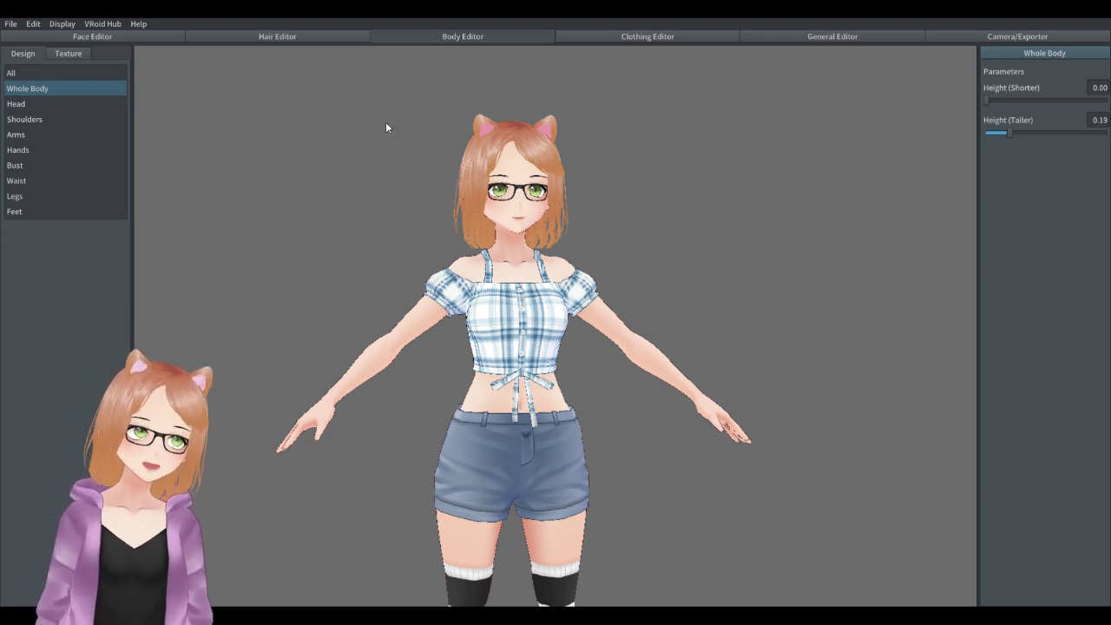
left_click(69, 53)
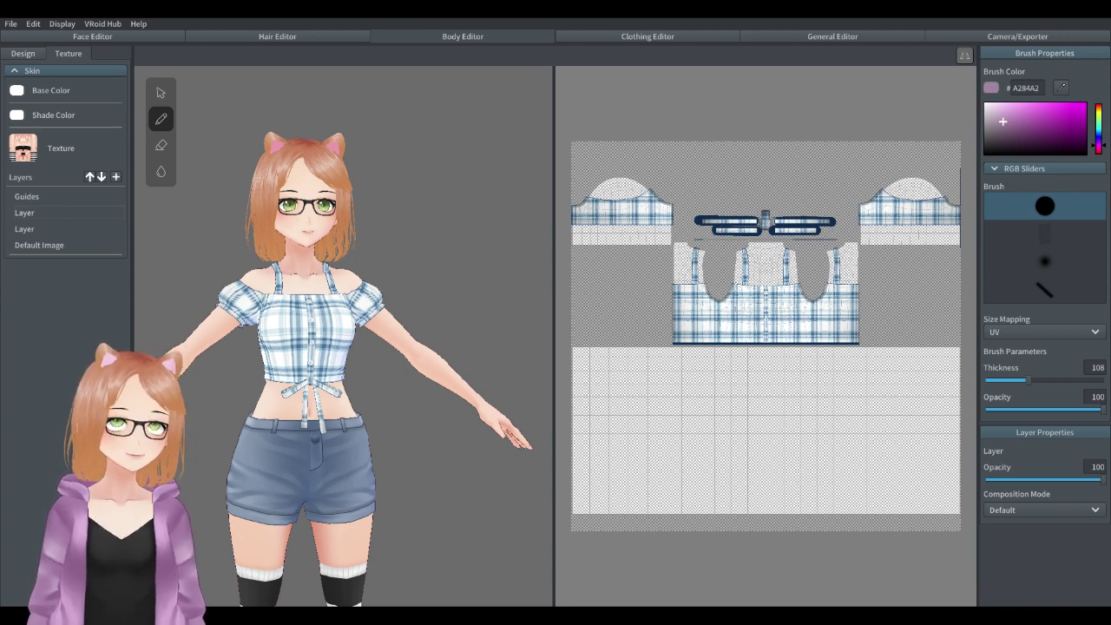
left_click(90, 213)
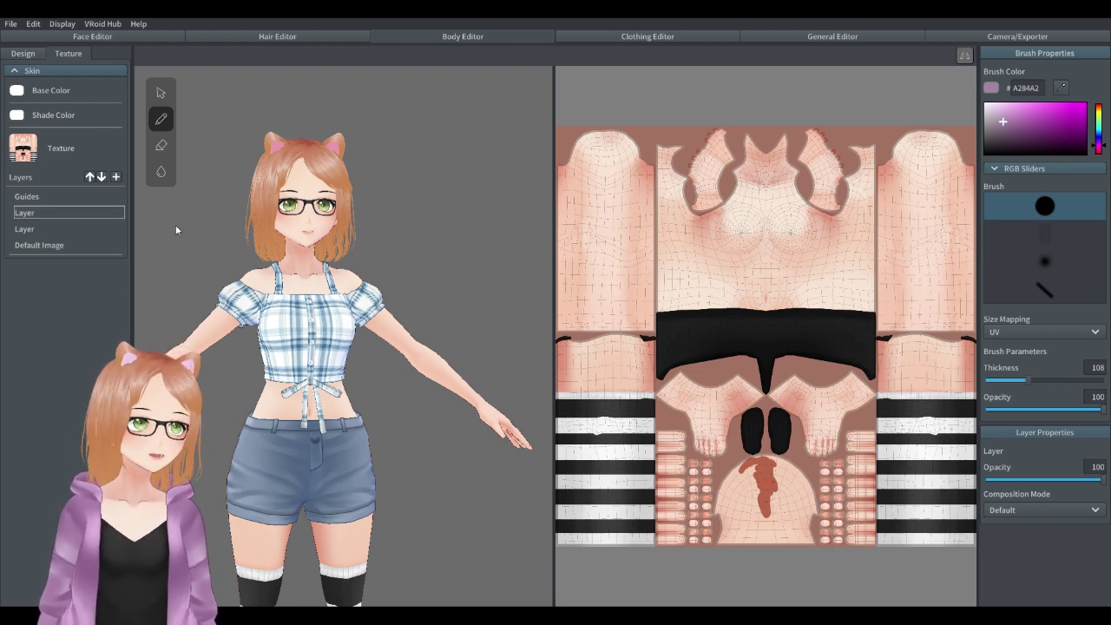
right_click(33, 247)
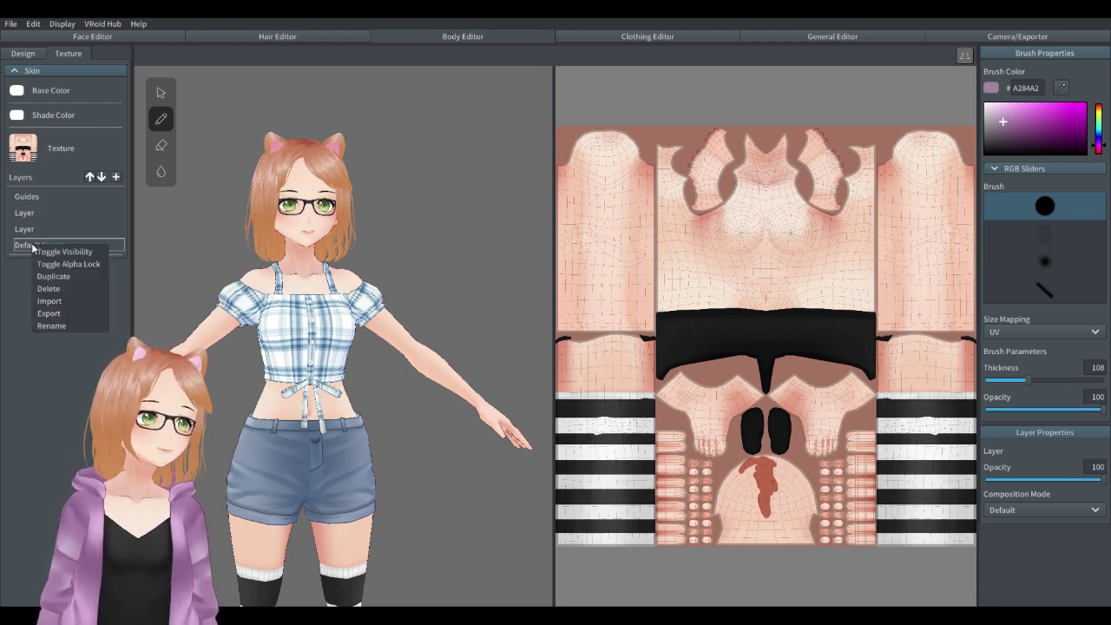
left_click(61, 301)
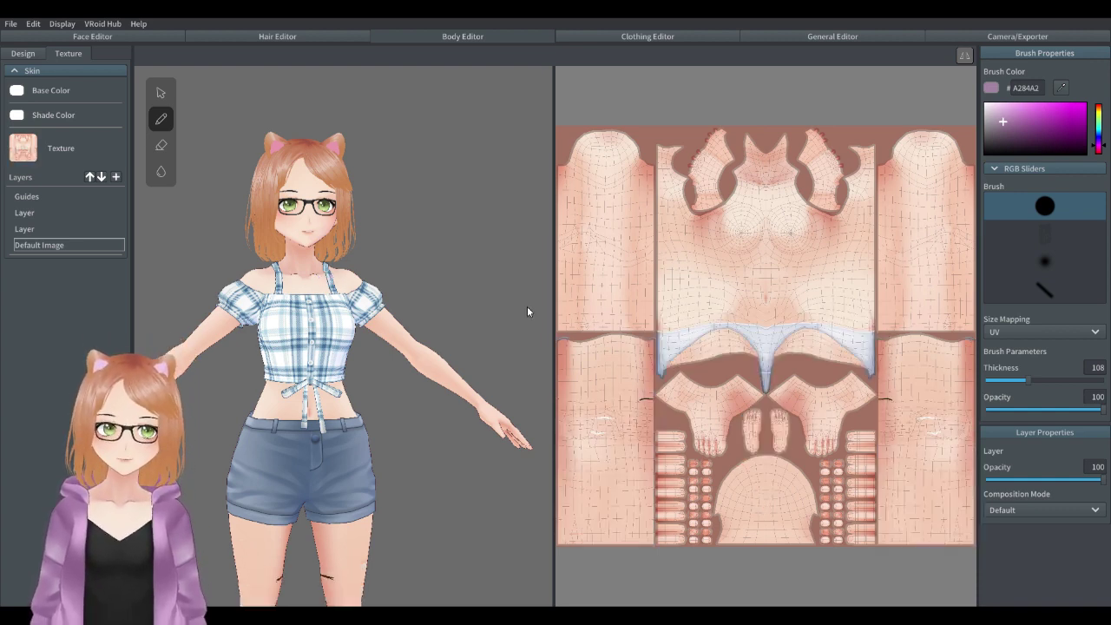
scroll(472, 492, "down", 2)
mouse_move(296, 514)
right_mouse_down()
mouse_move(250, 521)
mouse_move(348, 522)
mouse_move(305, 521)
right_mouse_up()
Hide both skin layers above the Default Image, and check the bare legs and shoes from the front and from below.
right_click(23, 231)
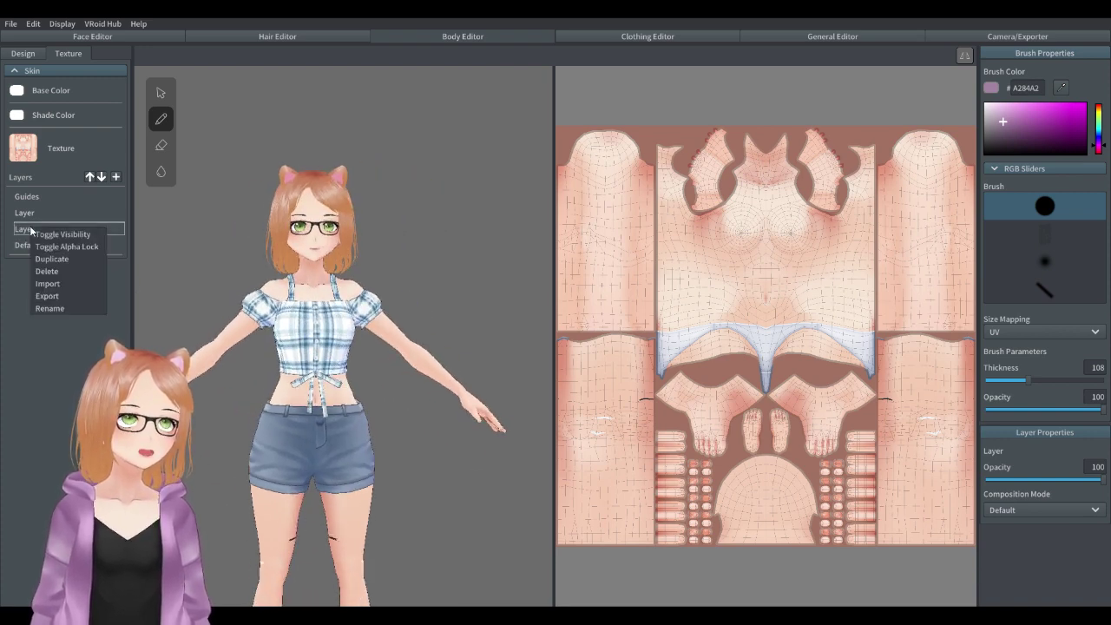
left_click(57, 234)
right_click(39, 217)
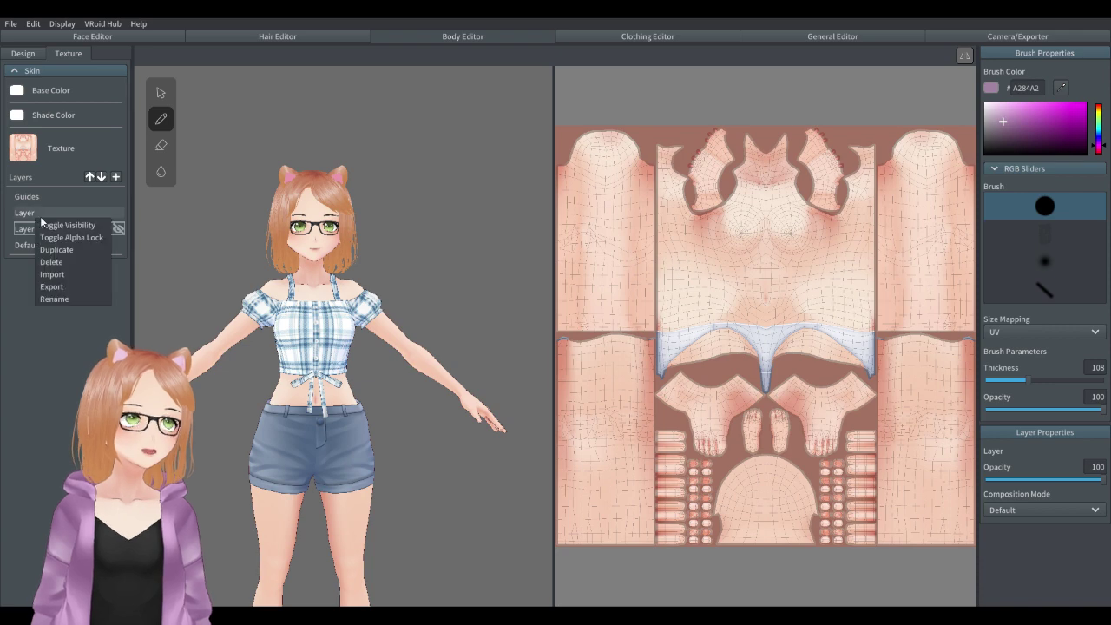
left_click(67, 225)
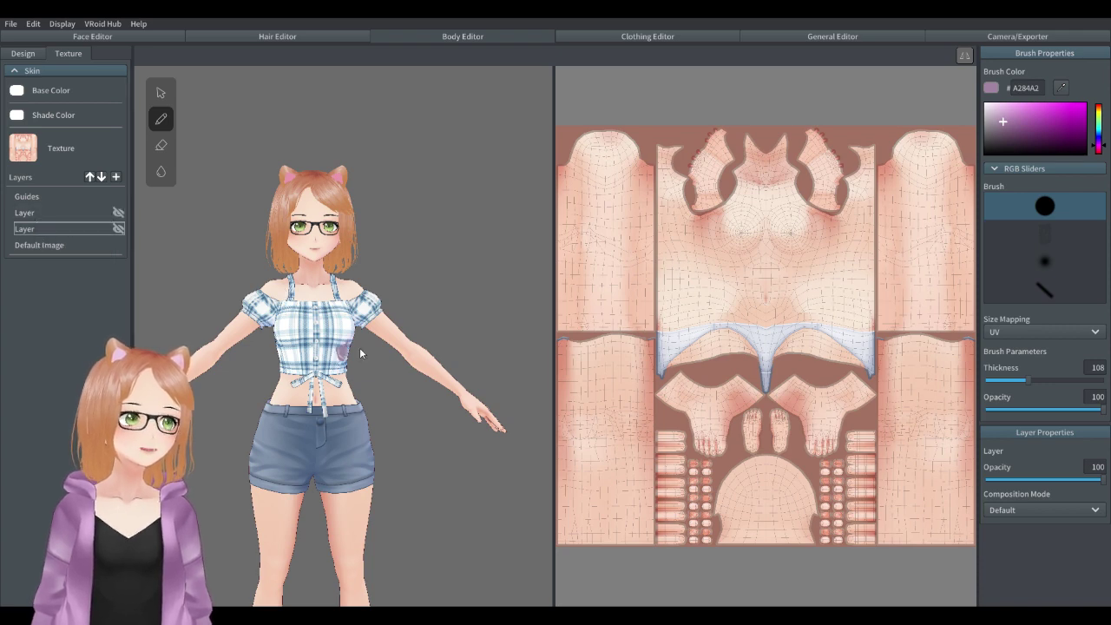
scroll(335, 366, "up", 2)
scroll(334, 367, "down", 4)
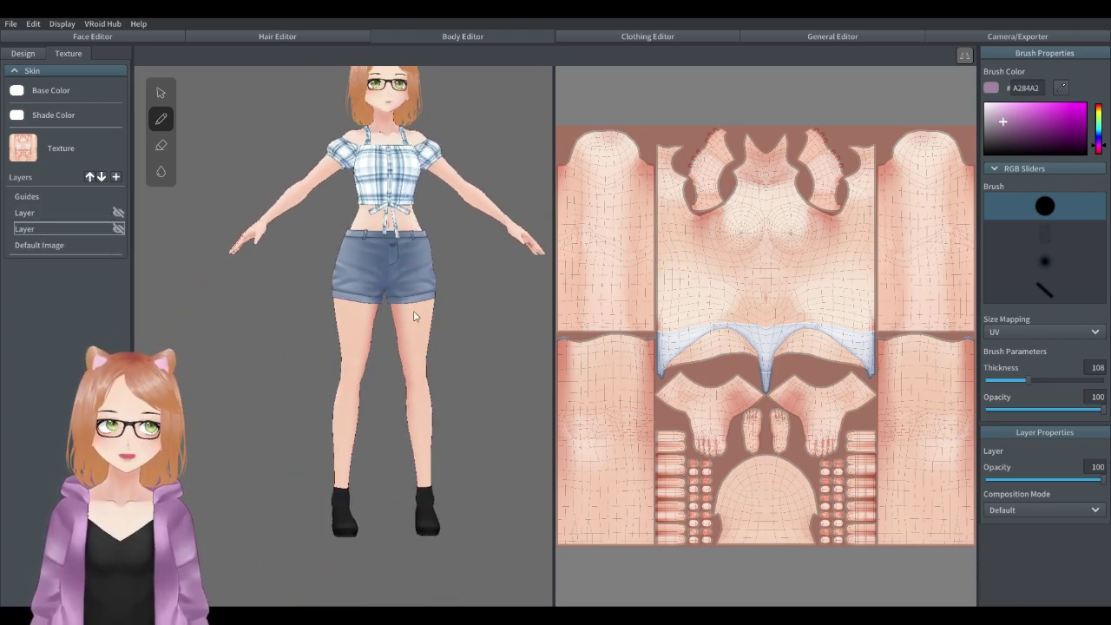
right_click_drag(384, 363, 405, 302)
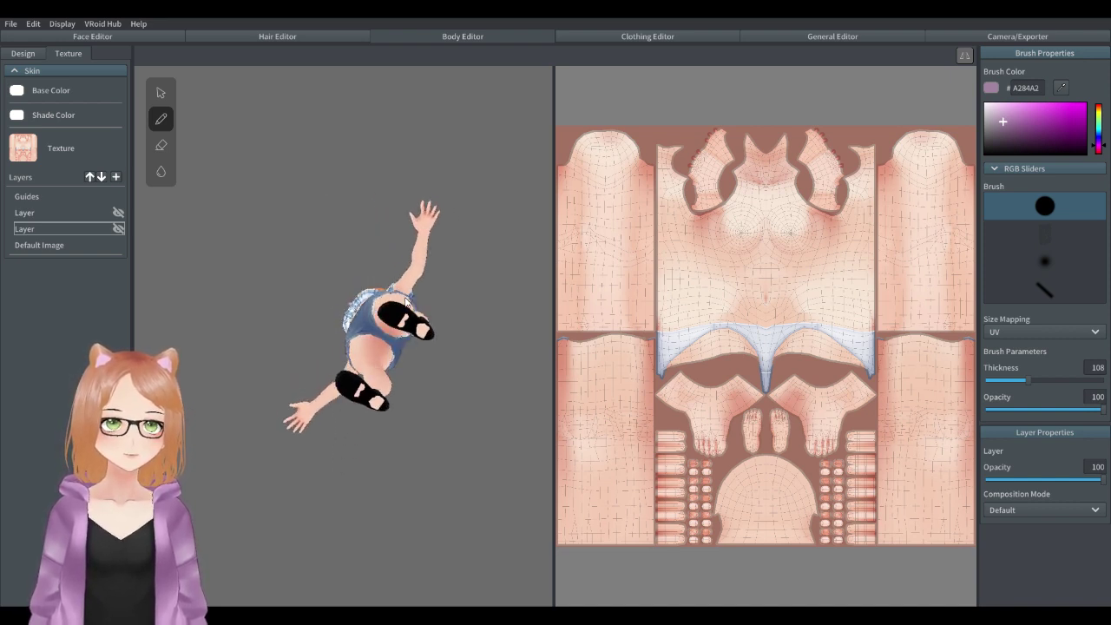
right_click_drag(406, 298, 444, 354)
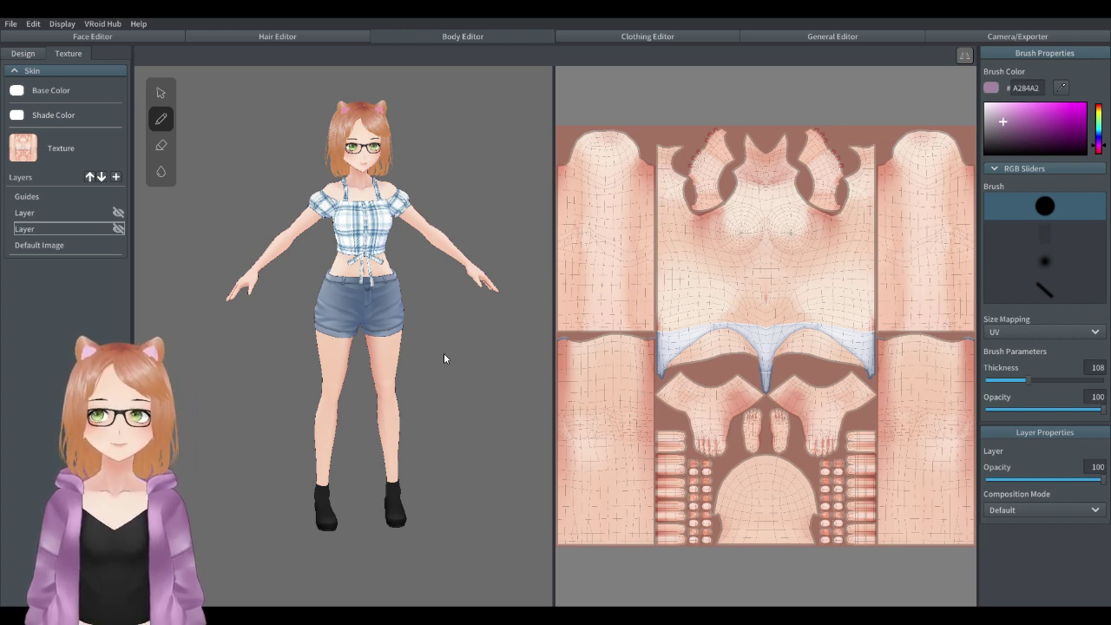
scroll(444, 358, "up", 3)
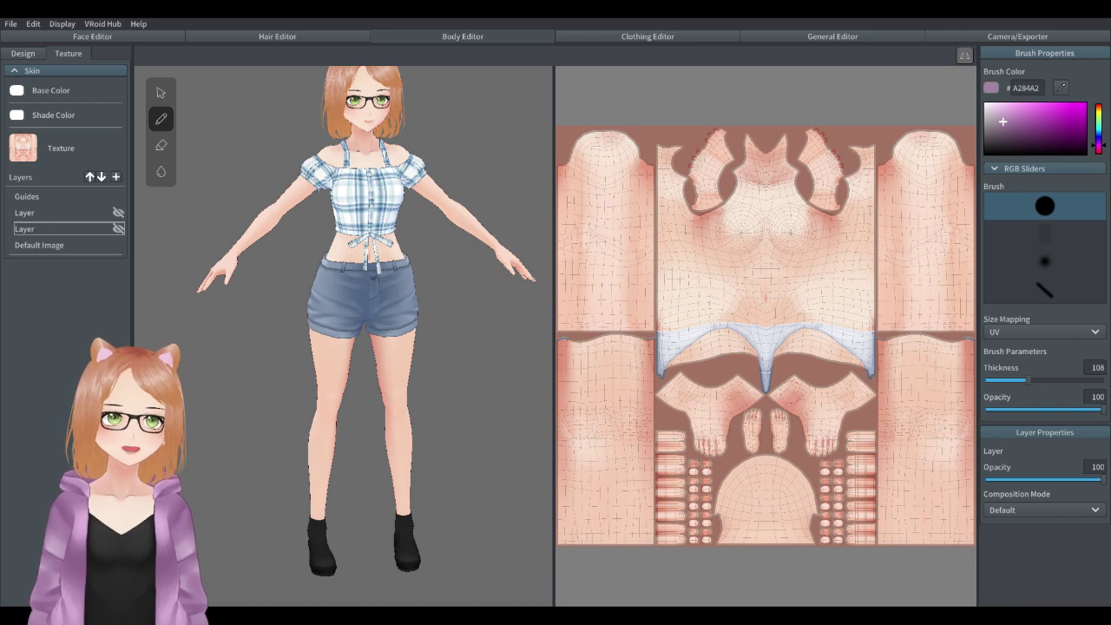
mouse_move(509, 294)
right_mouse_down()
mouse_move(489, 291)
mouse_move(499, 295)
right_mouse_up()
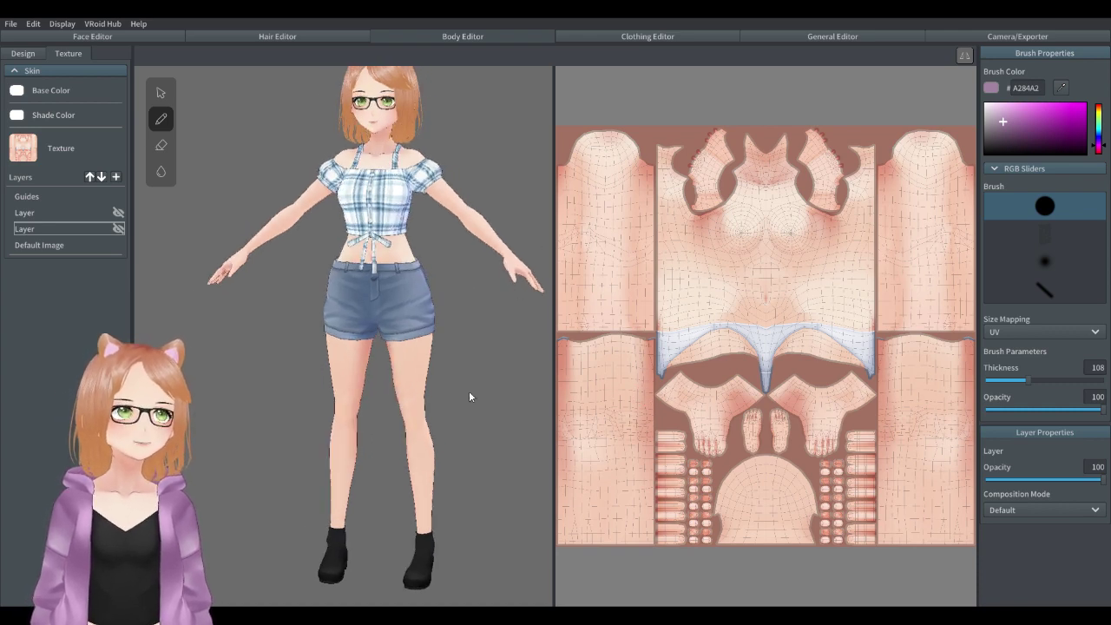
Sample the dark reddish-brown 9D5344 from the crown of the hair and dab it onto the scalp area of the skin's Default Image layer.
middle_click_drag(469, 397, 407, 365)
middle_click_drag(441, 248, 491, 402)
scroll(453, 243, "up", 5)
middle_click_drag(445, 185, 337, 512)
scroll(337, 512, "up", 5)
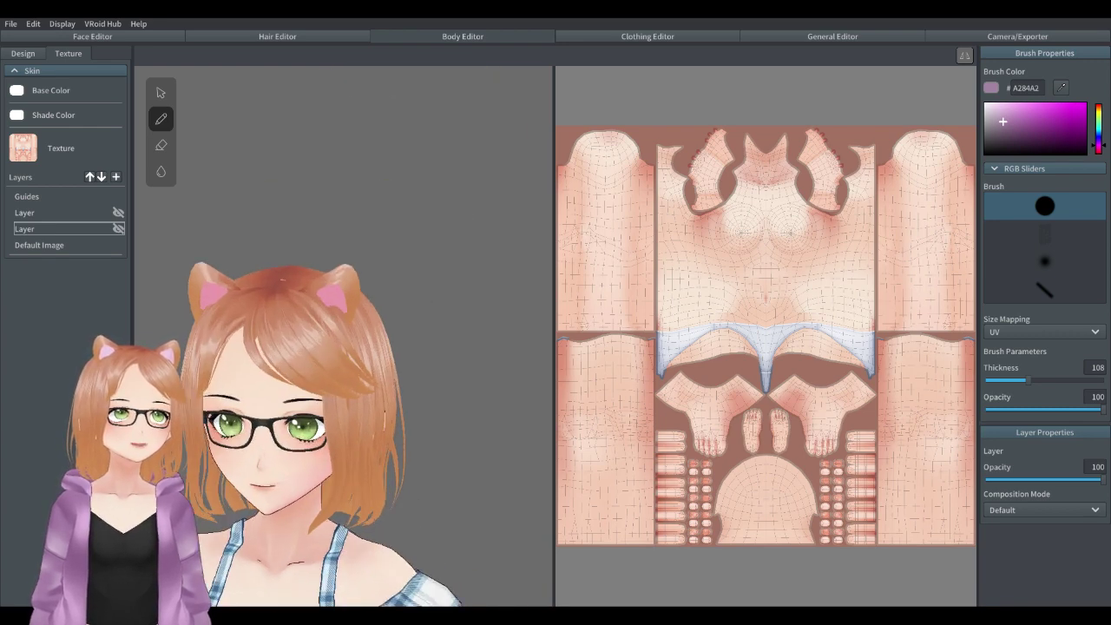
left_click(231, 244, "alt")
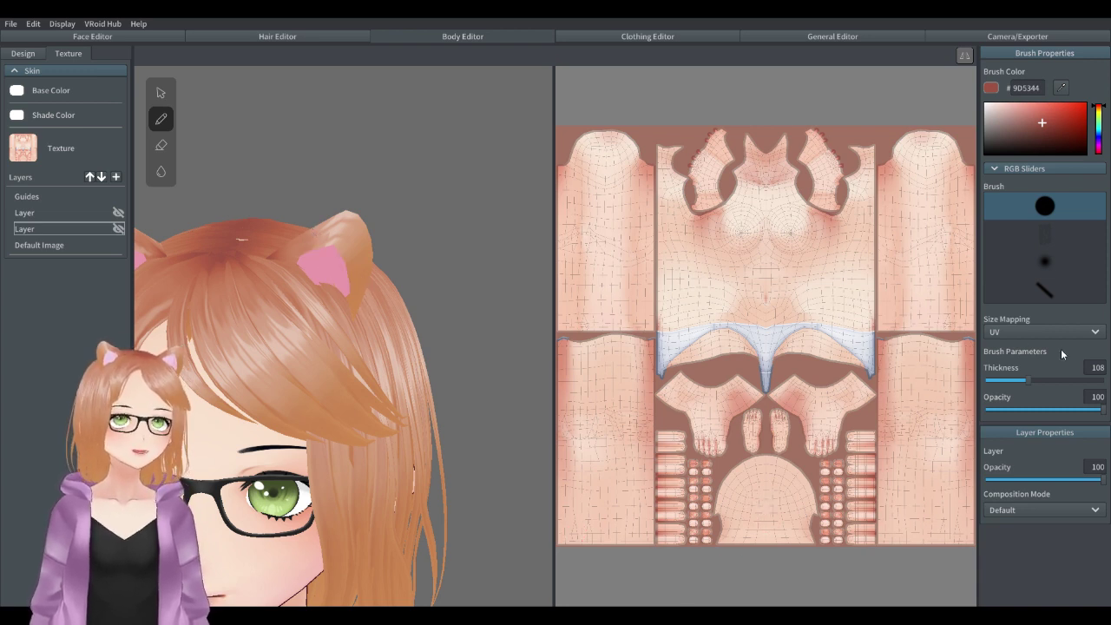
left_click(53, 244)
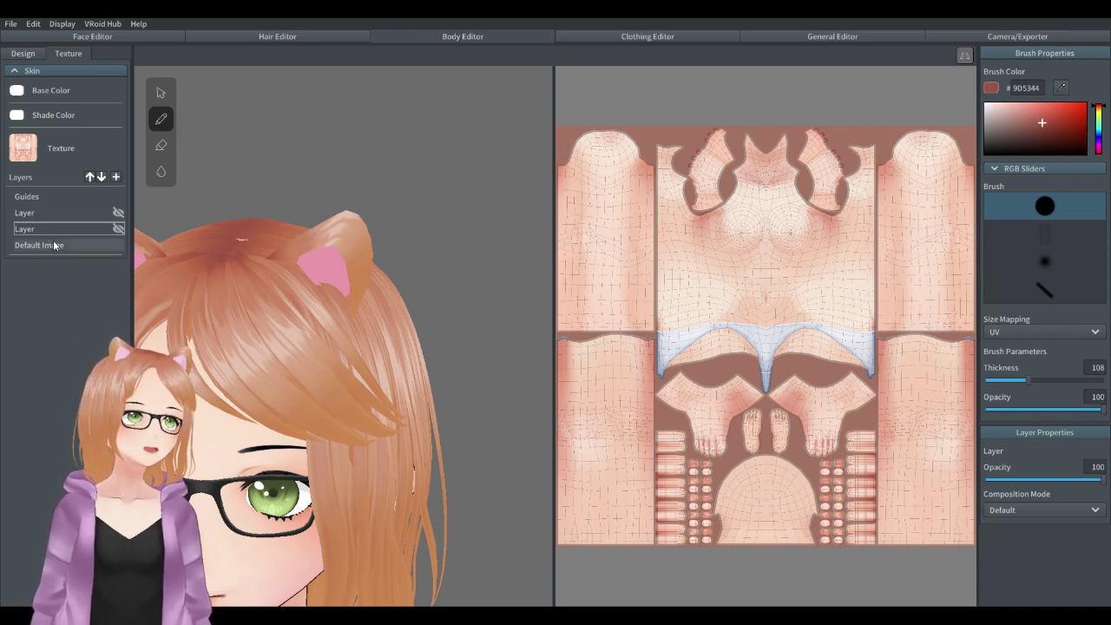
left_click_drag(772, 511, 773, 512)
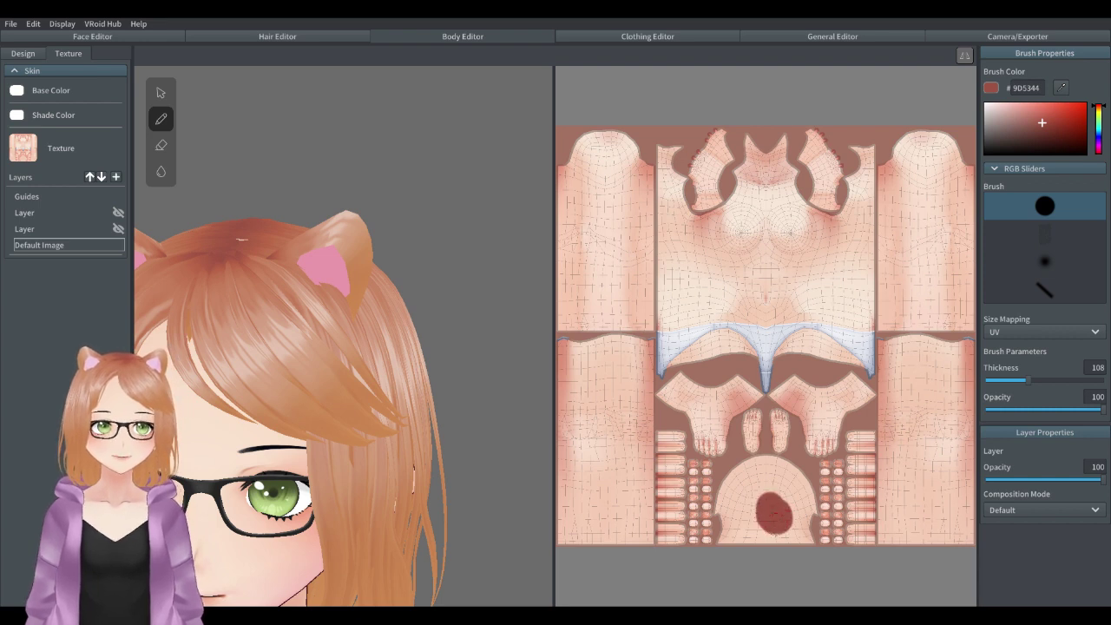
Sample the lighter hair brown C37958, paint the skin texture's entire scalp area with it, and check the crown of the head.
left_click(257, 285, "alt")
mouse_move(757, 508)
left_mouse_down()
mouse_move(795, 521)
mouse_move(812, 546)
mouse_move(793, 477)
left_mouse_up()
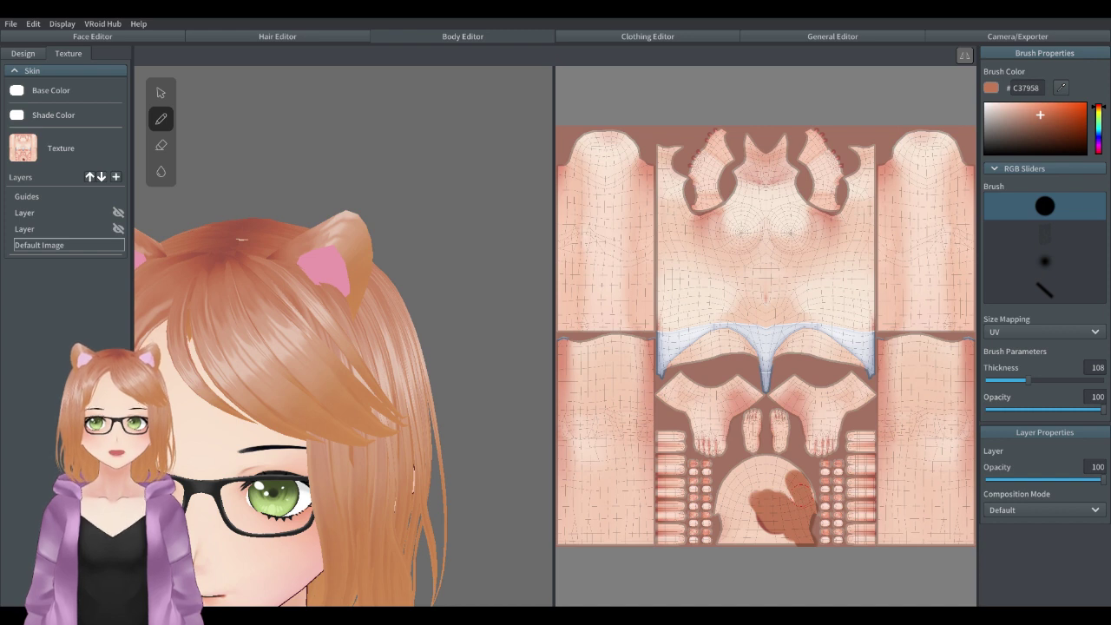
mouse_move(810, 488)
left_mouse_down()
mouse_move(786, 466)
mouse_move(745, 459)
mouse_move(721, 502)
mouse_move(726, 542)
mouse_move(792, 538)
mouse_move(781, 479)
mouse_move(766, 474)
mouse_move(747, 488)
mouse_move(753, 526)
left_mouse_up()
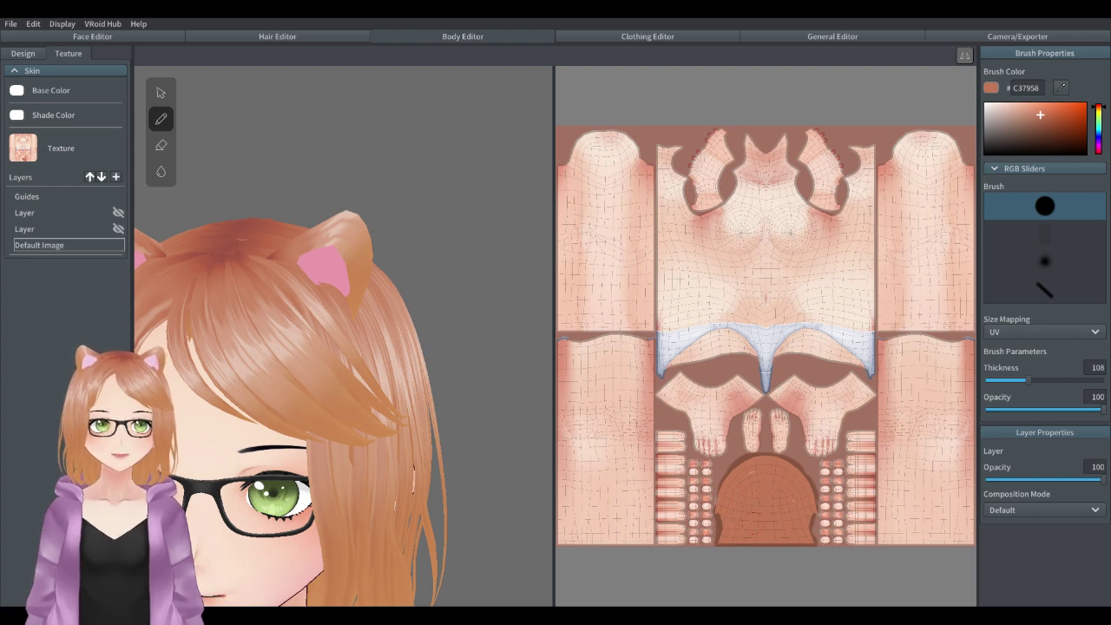
mouse_move(276, 217)
right_mouse_down()
mouse_move(262, 293)
mouse_move(241, 295)
mouse_move(327, 319)
mouse_move(313, 365)
right_mouse_up()
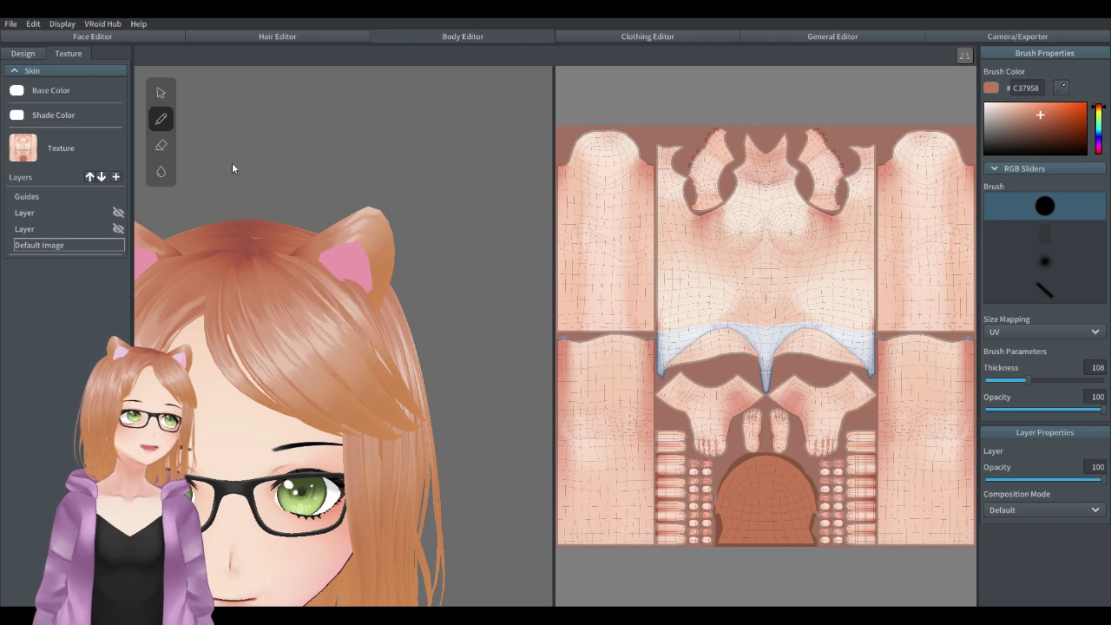
Return from skin painting to the body design view and examine the whole avatar from head to shoes at different angles.
left_click(159, 93)
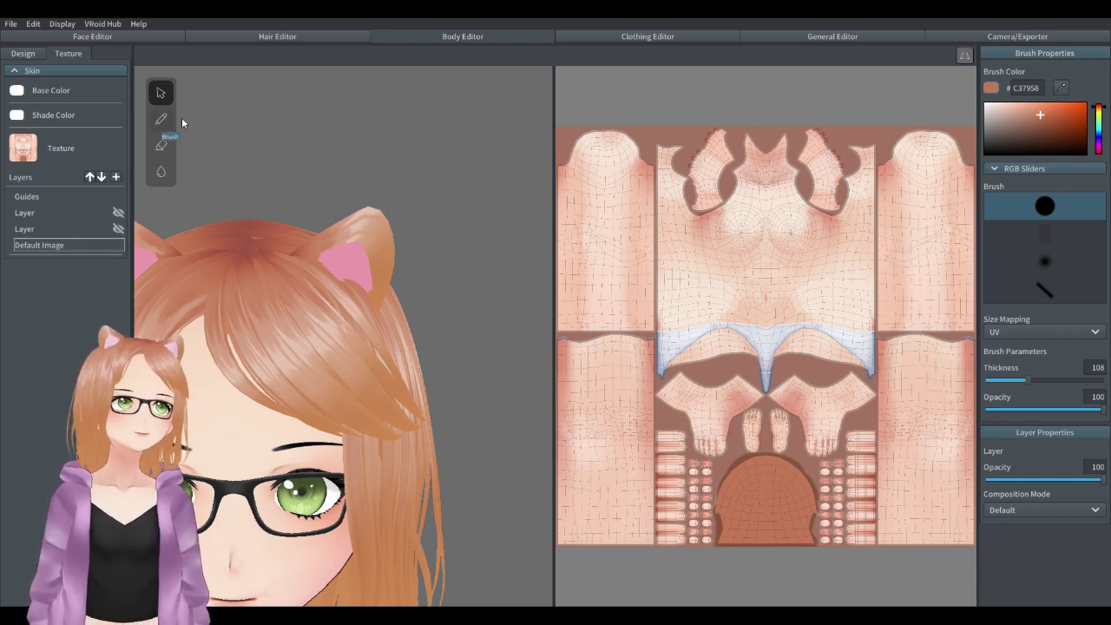
left_click(23, 54)
scroll(354, 331, "down", 5)
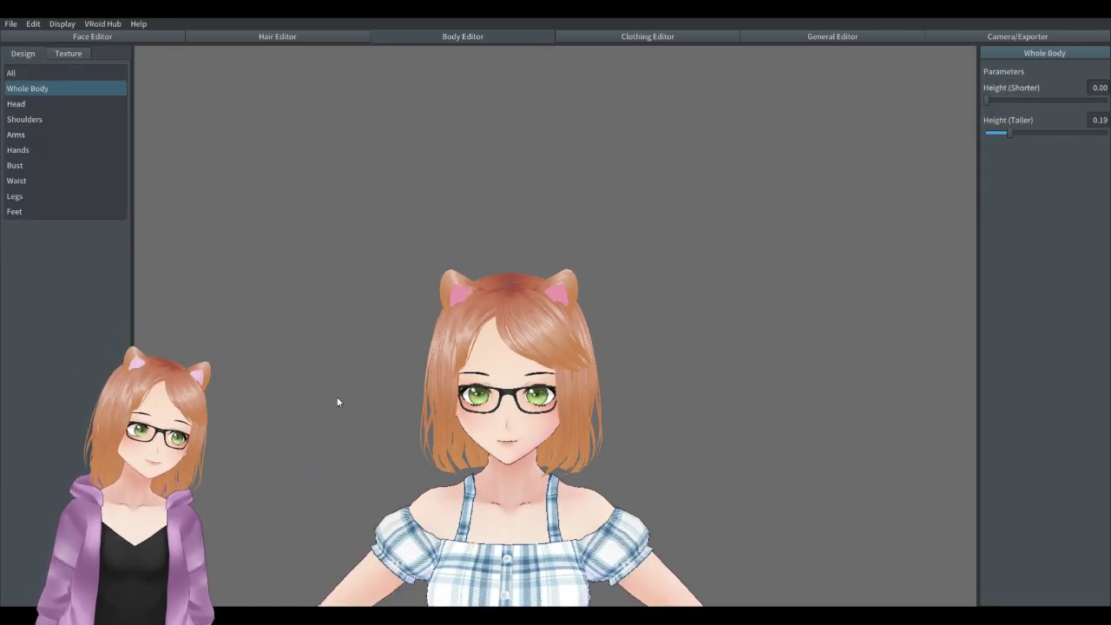
middle_click_drag(522, 447, 515, 342)
scroll(519, 348, "down", 3)
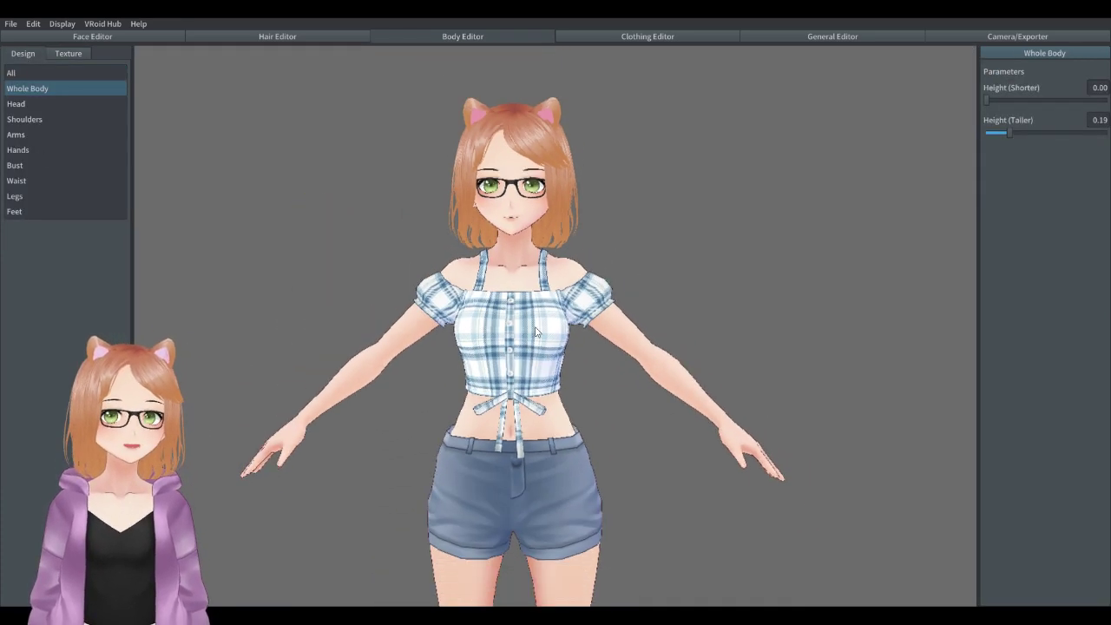
scroll(549, 322, "down", 2)
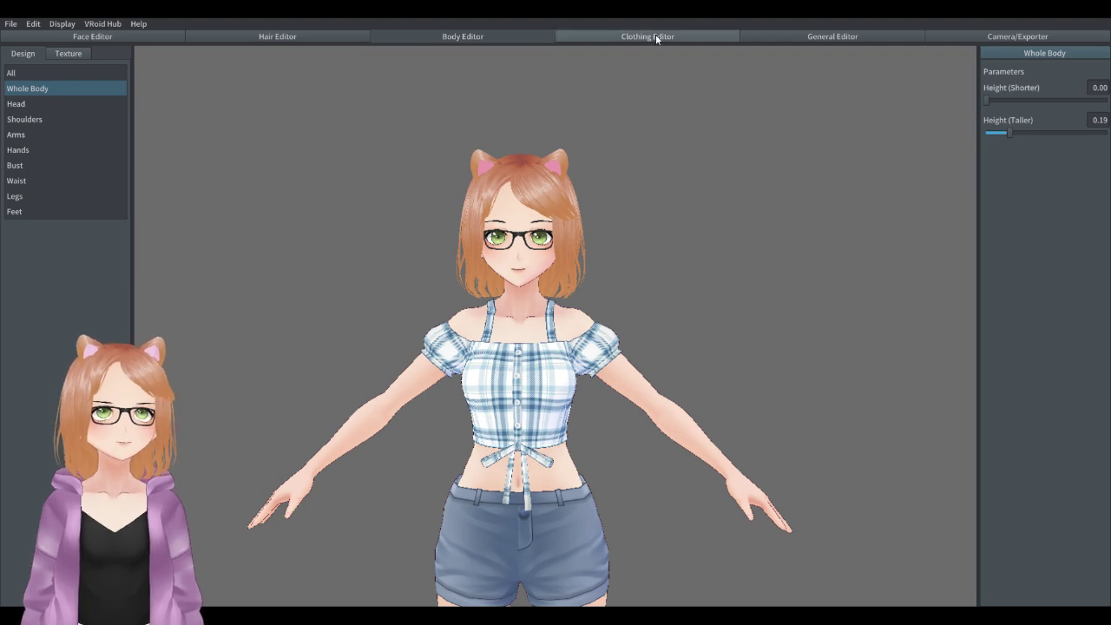
scroll(692, 302, "down", 2)
middle_click_drag(571, 606, 568, 437)
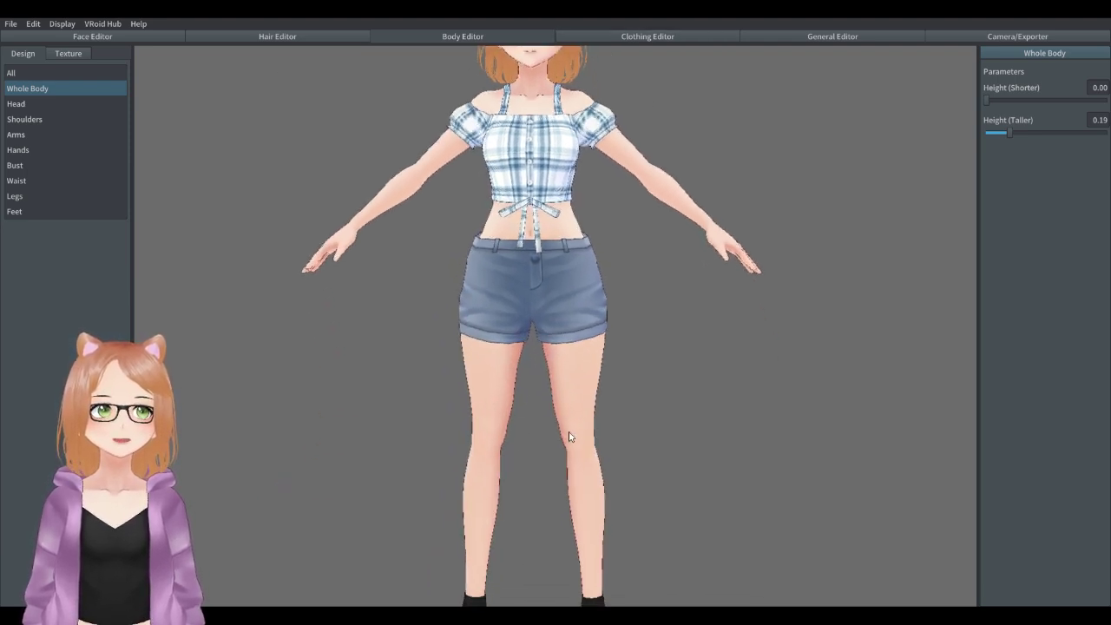
scroll(570, 456, "down", 4)
right_click_drag(558, 337, 468, 285)
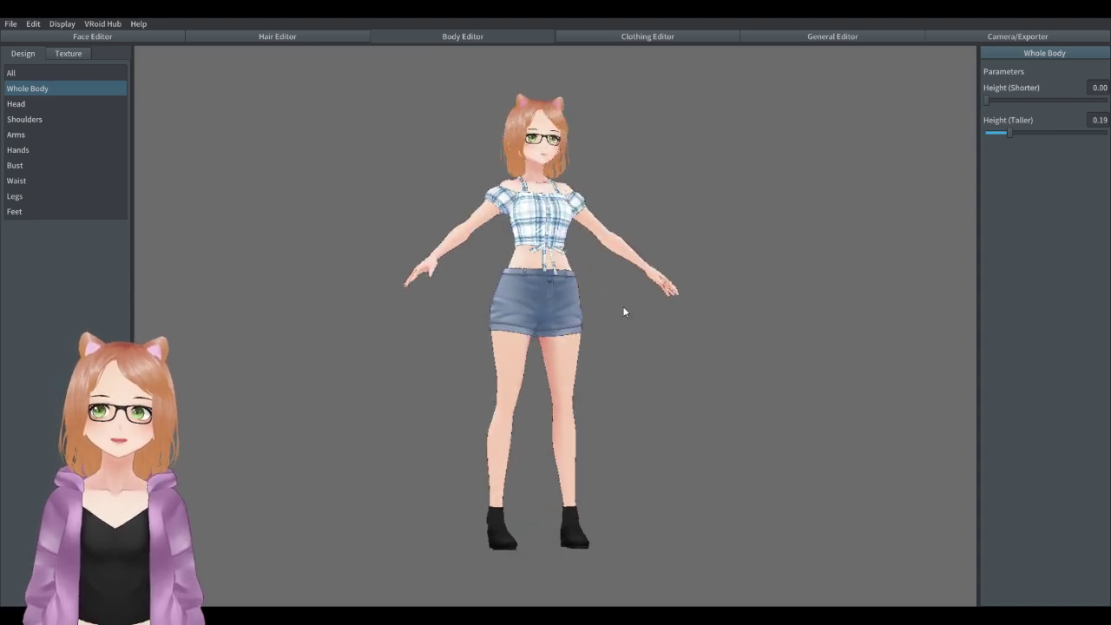
scroll(599, 323, "up", 2)
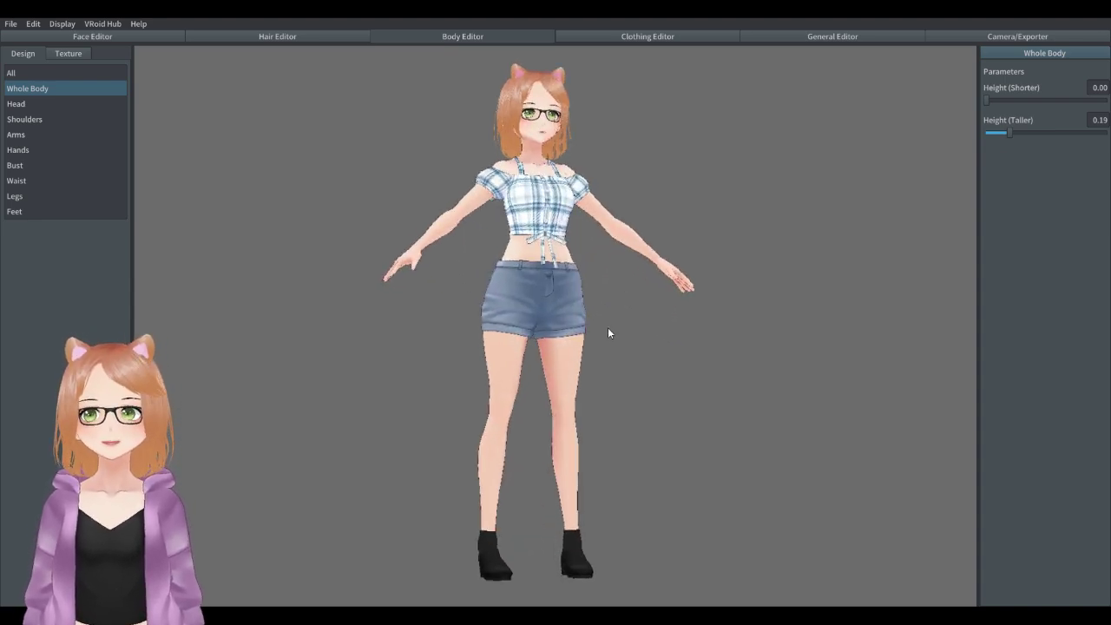
right_click_drag(563, 466, 653, 517)
scroll(642, 519, "up", 3)
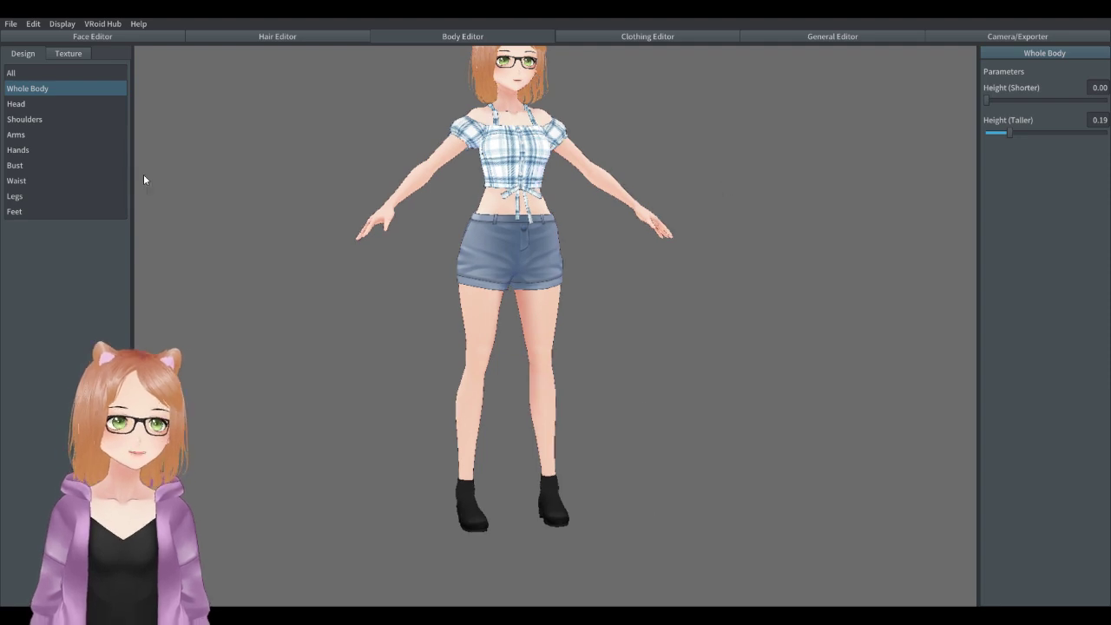
Open the Clothing Editor and examine the plaid crop top and denim shorts on the avatar.
left_click(662, 39)
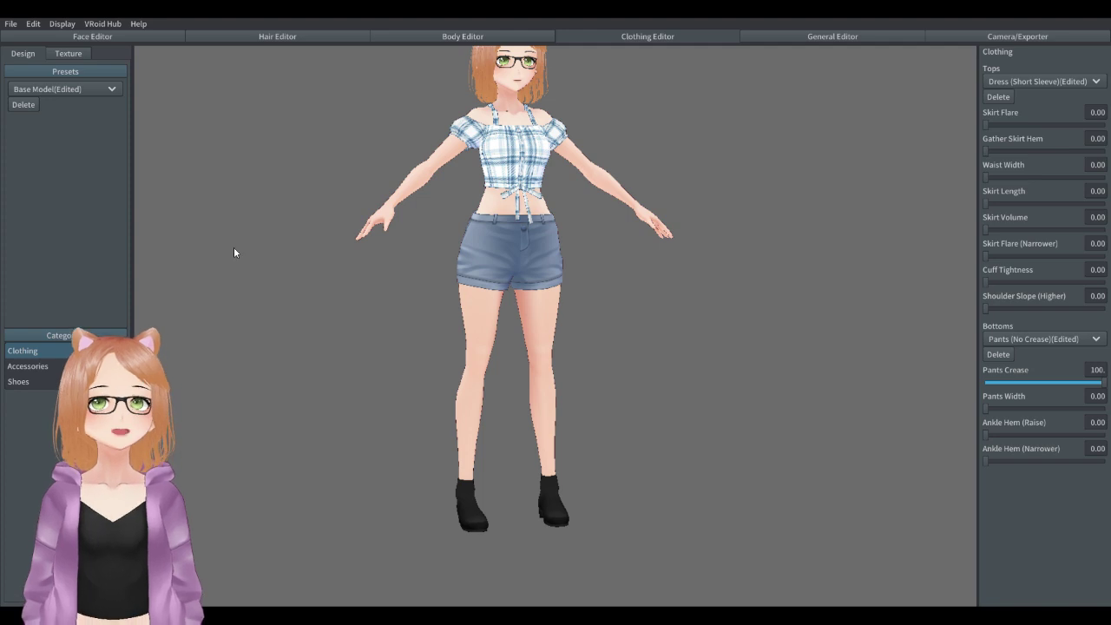
scroll(519, 253, "down", 1)
middle_click_drag(520, 253, 526, 310)
scroll(531, 310, "up", 2)
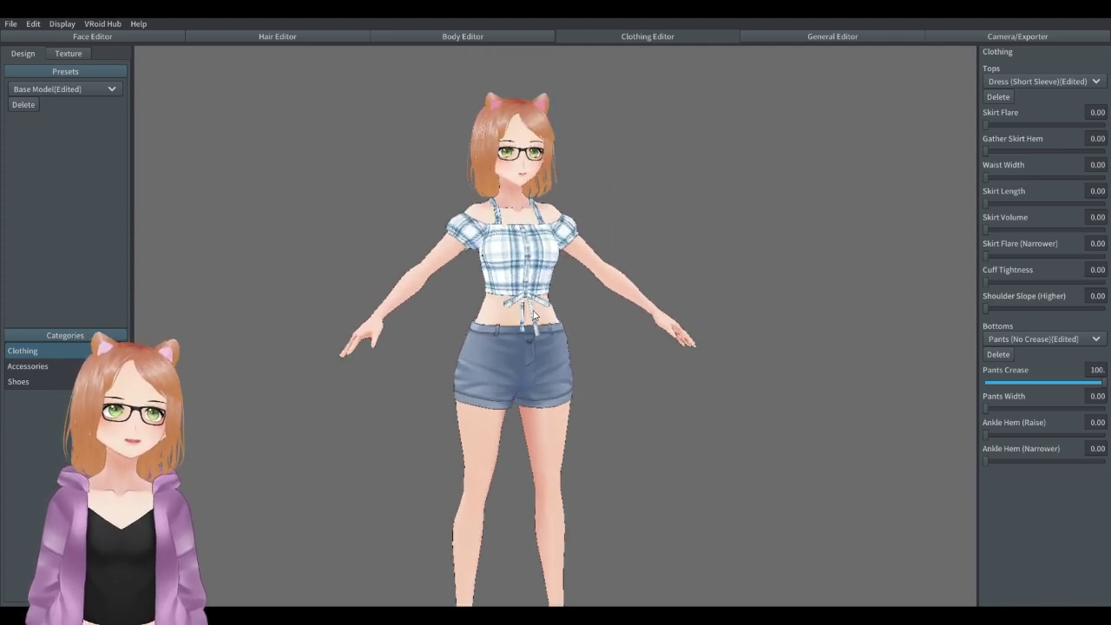
scroll(534, 317, "up", 3)
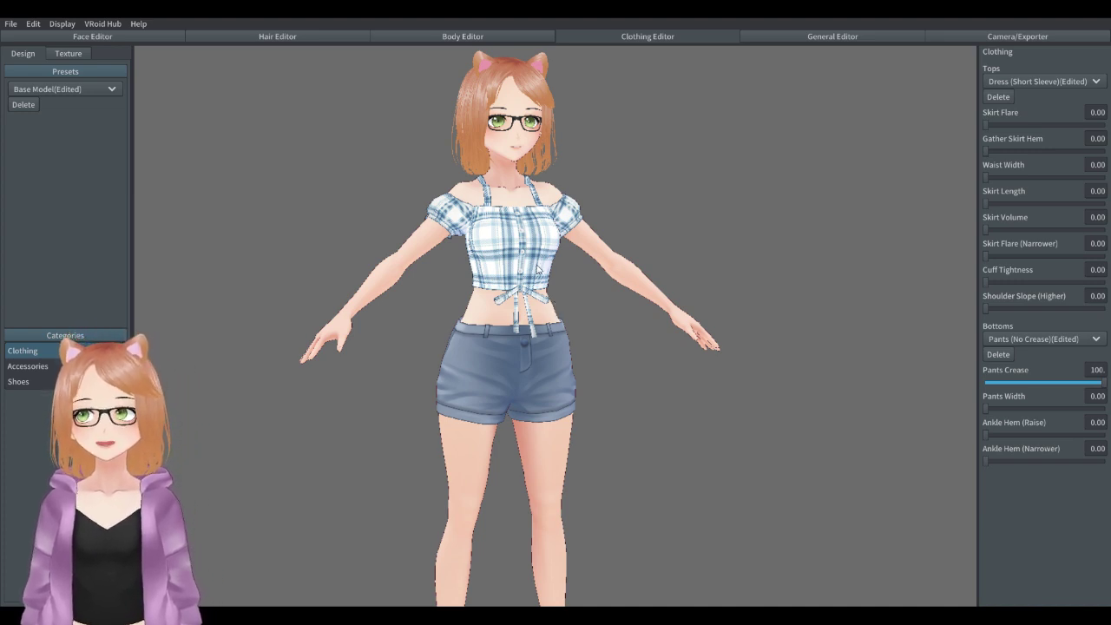
scroll(583, 158, "up", 2)
middle_click_drag(582, 158, 580, 266)
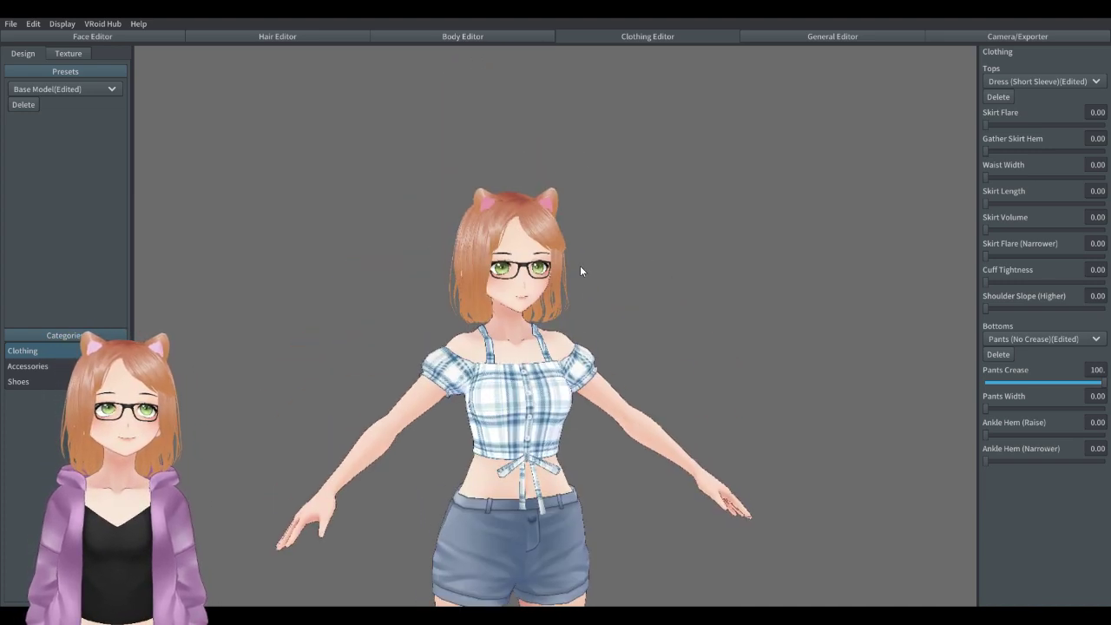
scroll(591, 265, "up", 3)
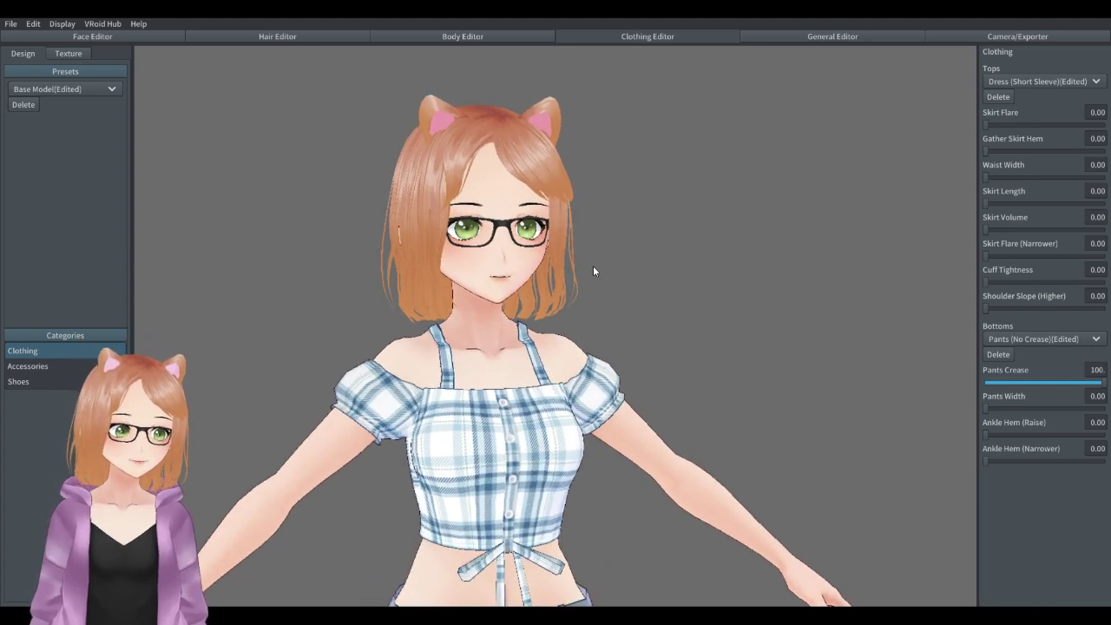
right_click_drag(629, 308, 668, 278)
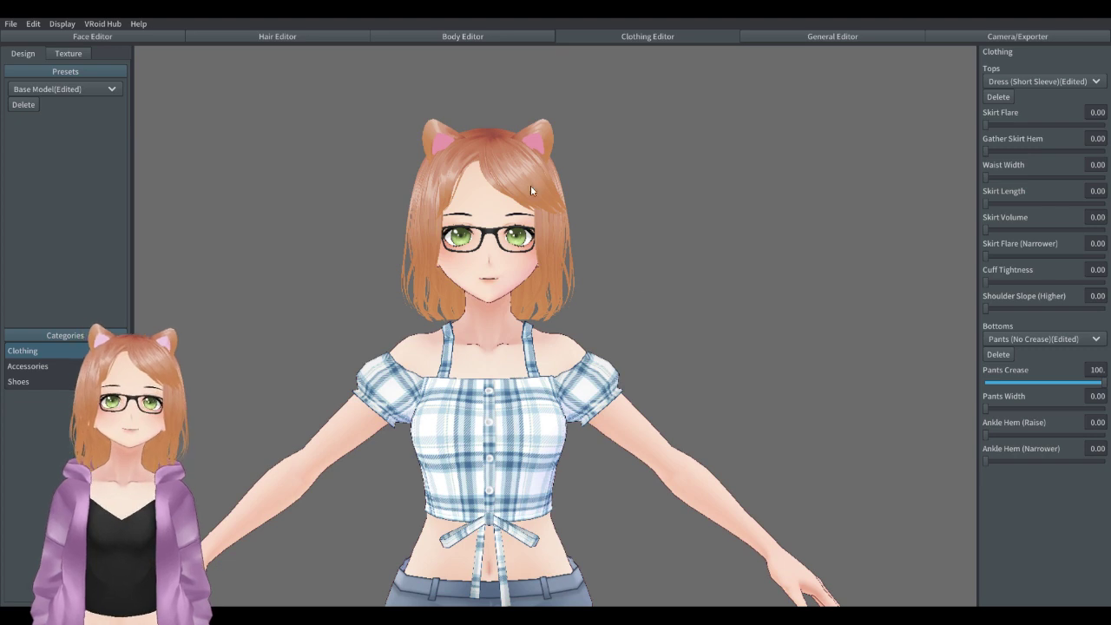
scroll(772, 411, "down", 1)
middle_click_drag(562, 524, 570, 374)
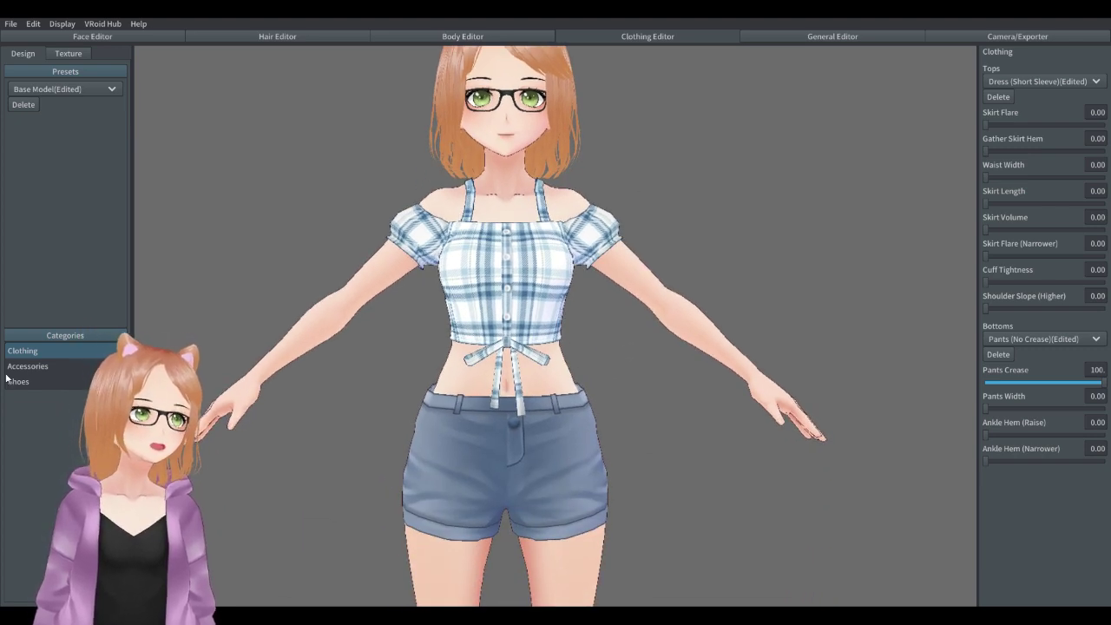
Open the shoe settings and set Sole Height (Lower) to 100 with the feet in view.
left_click(40, 380)
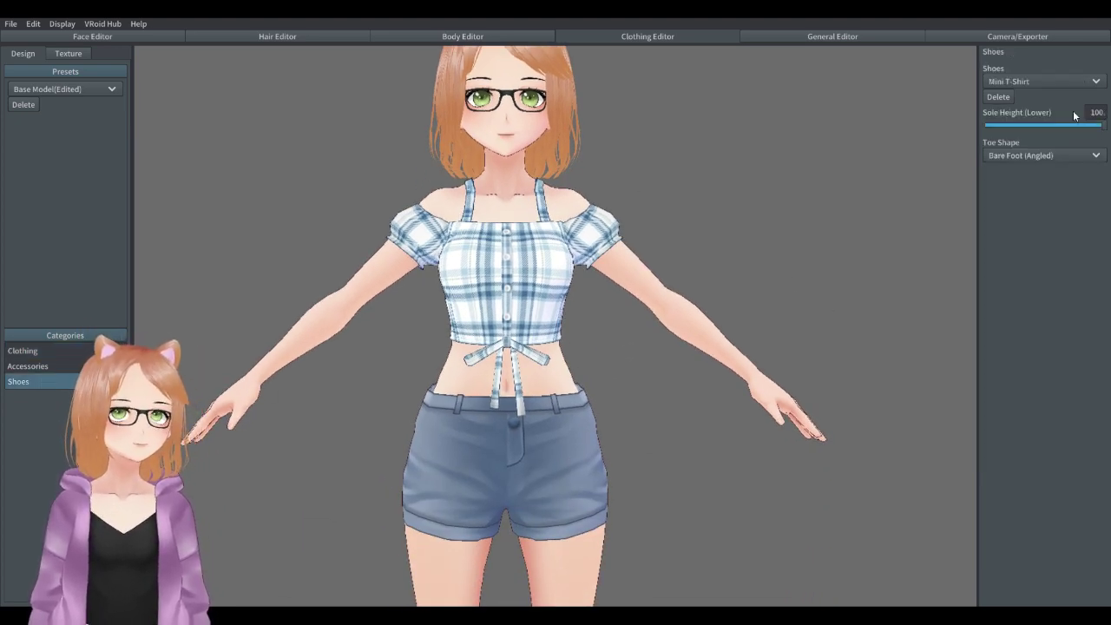
scroll(573, 477, "down", 3)
scroll(569, 474, "up", 1)
middle_click_drag(563, 472, 565, 257)
left_click_drag(1067, 124, 1104, 125)
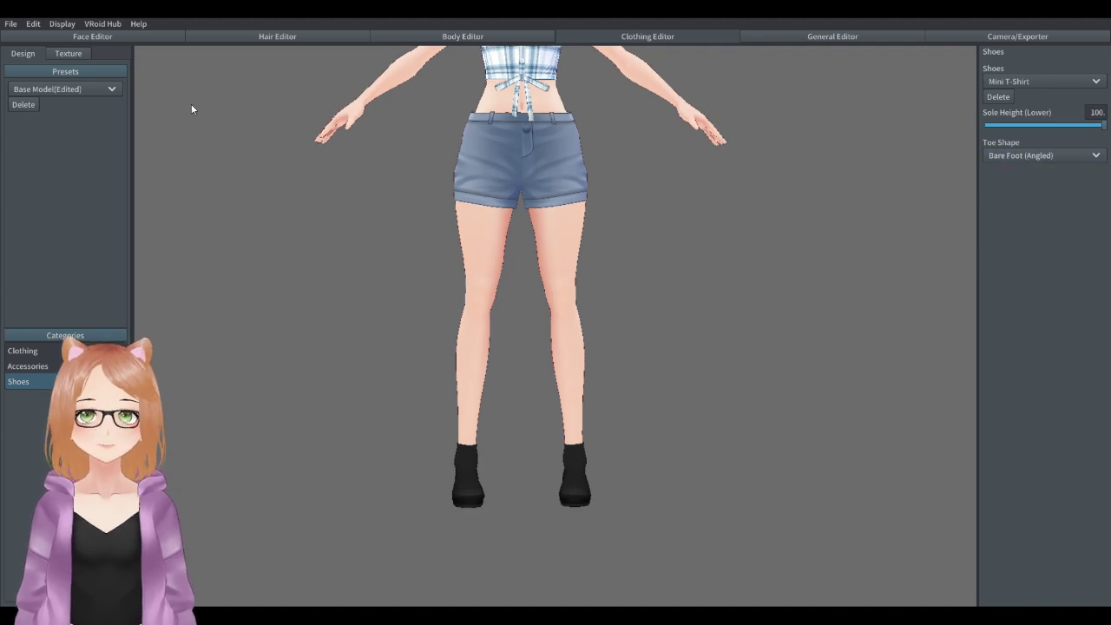
Import the brown strappy sandal texture into the Default Image layer of Shoes (Dress) and check the sandals on the avatar.
left_click(70, 53)
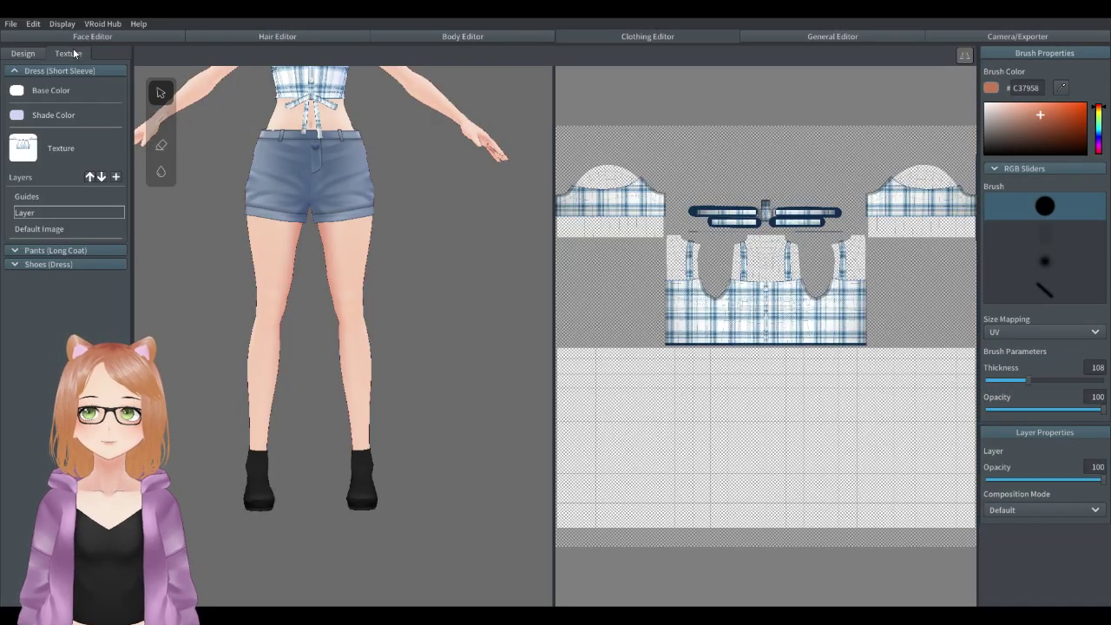
left_click(50, 265)
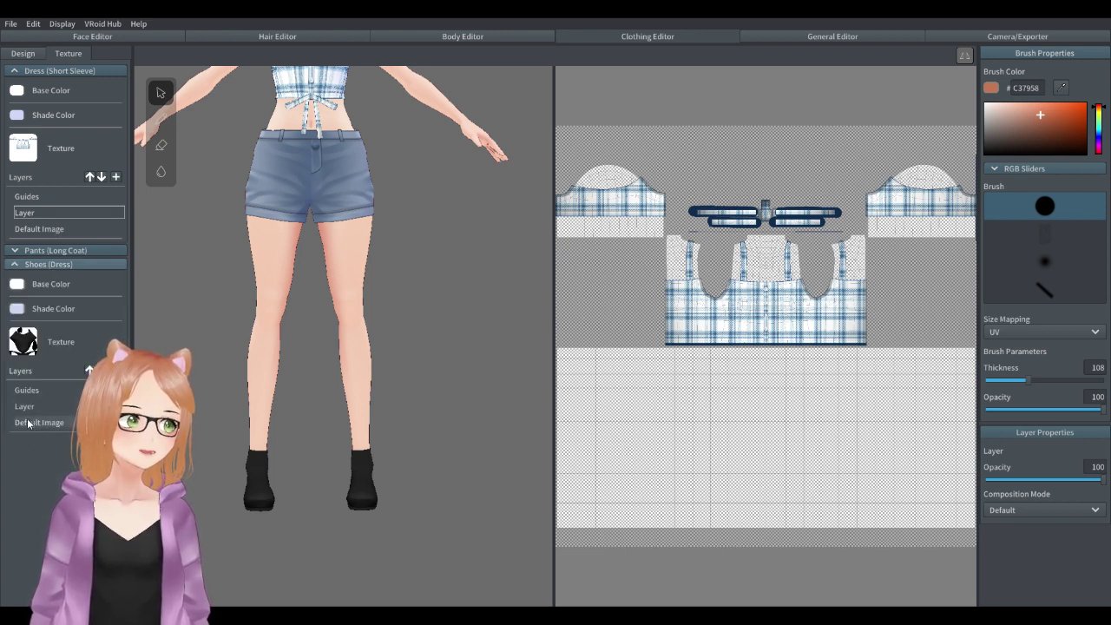
right_click(35, 422)
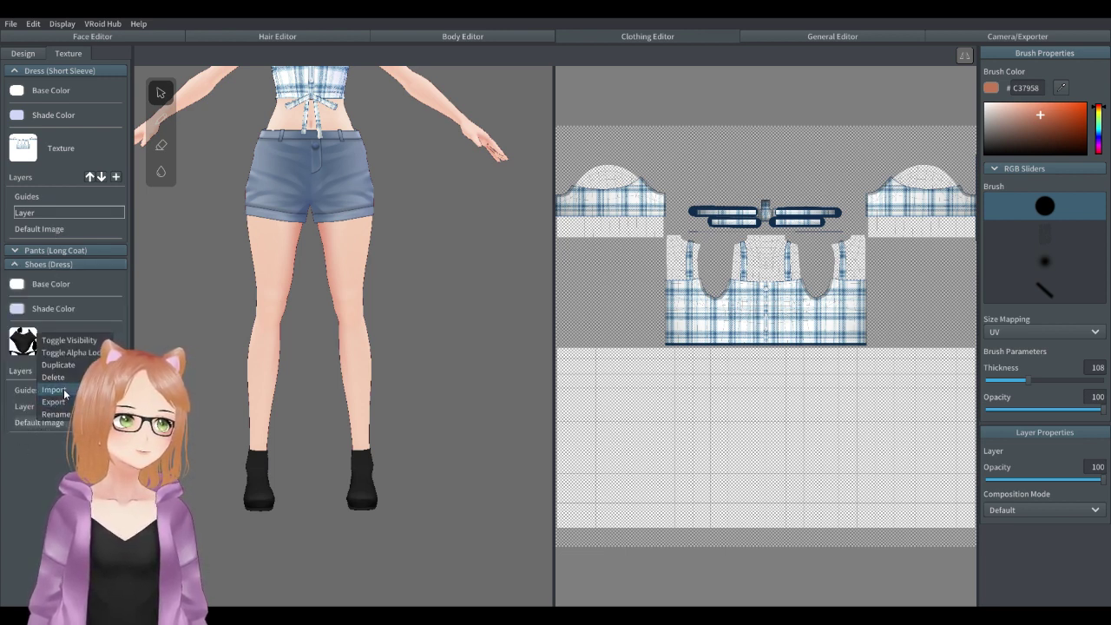
left_click(64, 395)
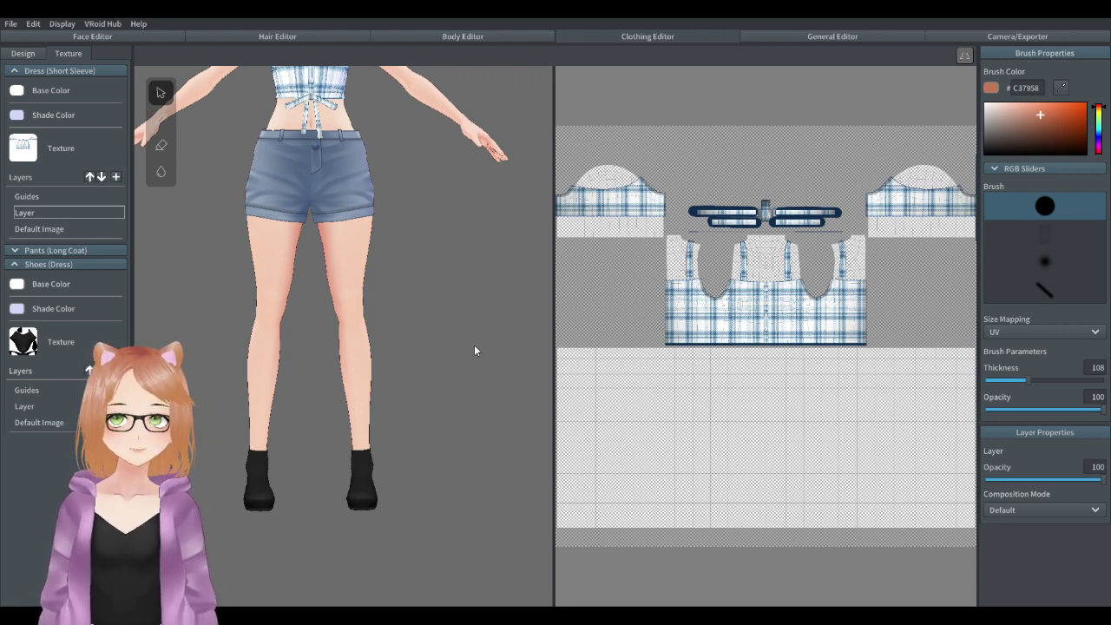
scroll(445, 263, "up", 1)
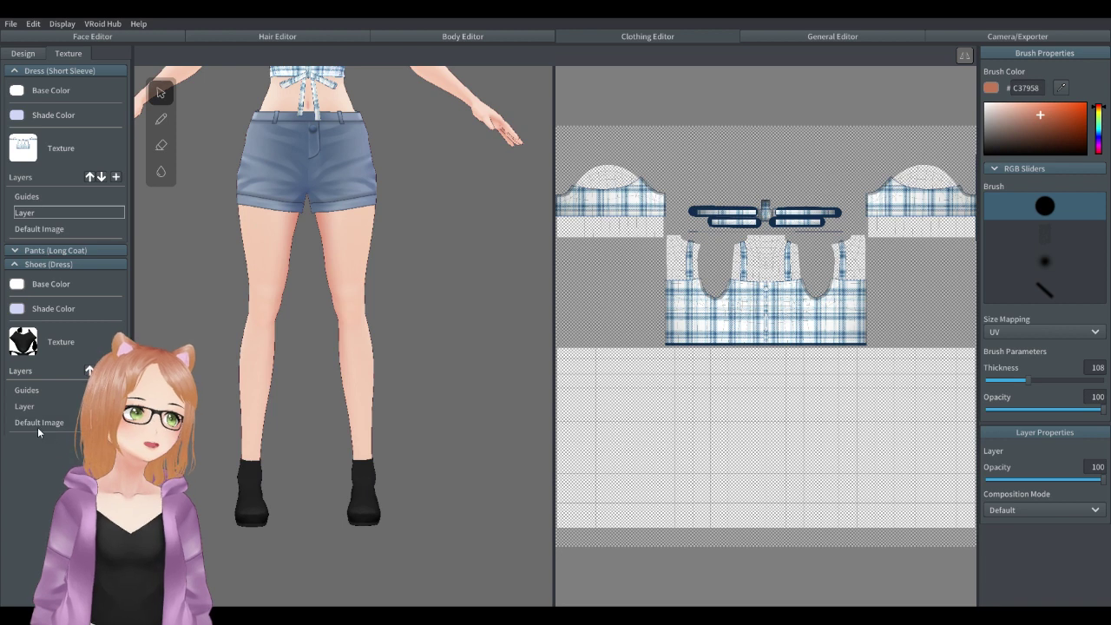
left_click(37, 424)
right_click_drag(462, 425, 403, 455)
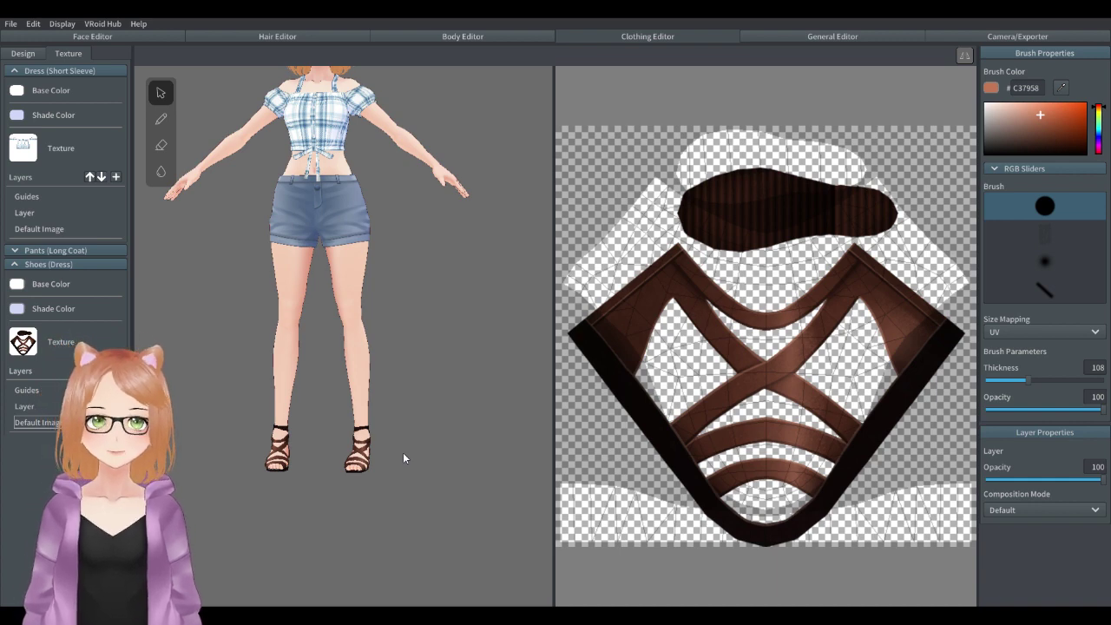
scroll(364, 491, "up", 3)
mouse_move(400, 475)
right_mouse_down()
mouse_move(430, 485)
mouse_move(516, 479)
mouse_move(409, 471)
mouse_move(422, 471)
mouse_move(392, 482)
right_mouse_up()
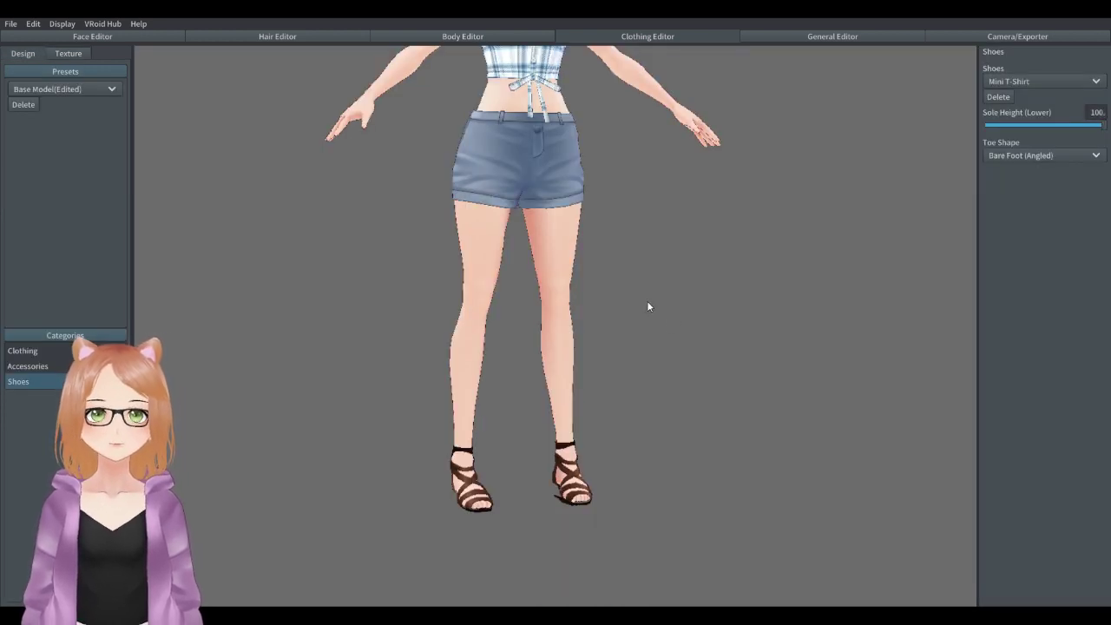
Try the Uniform Vest (Short Sleeve) shoes on the avatar and view them from an angle.
left_click(1042, 81)
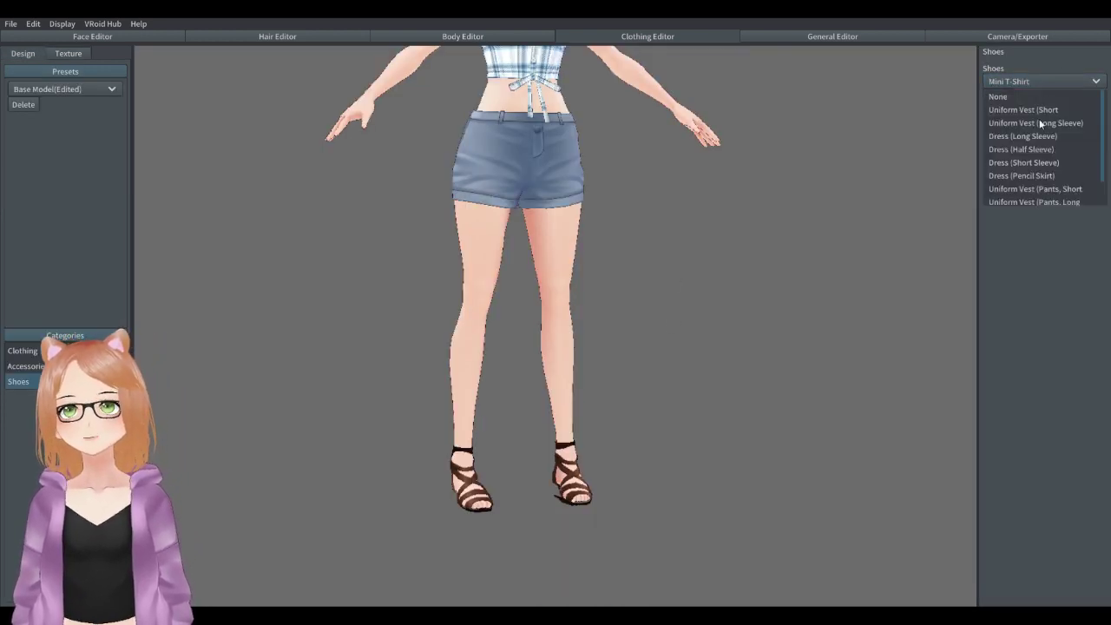
scroll(1047, 144, "down", 1)
scroll(1025, 186, "up", 1)
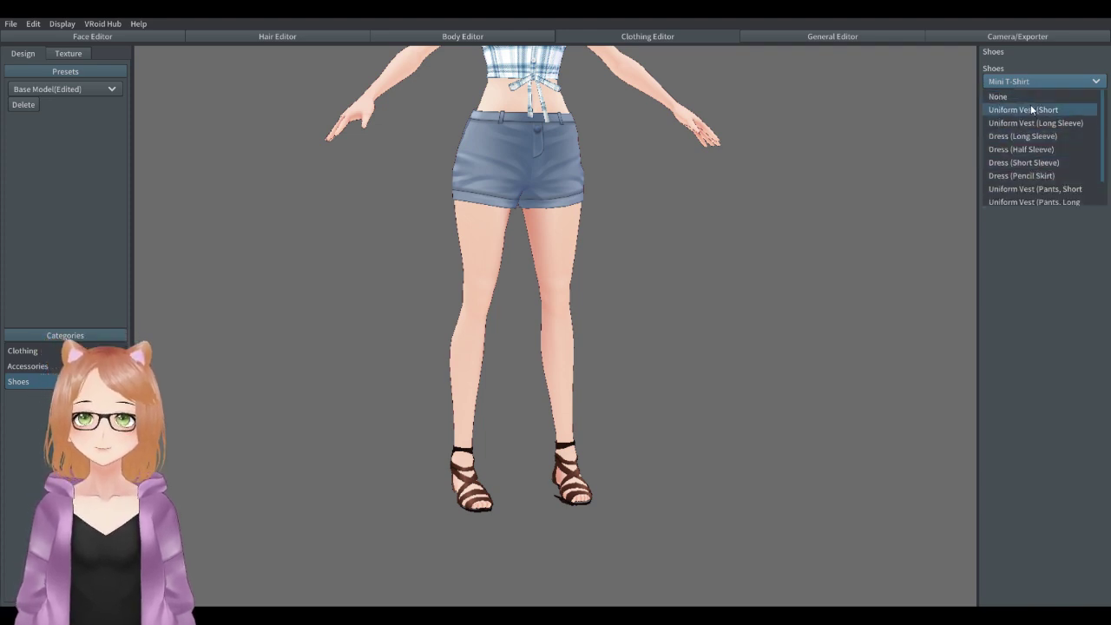
left_click(1024, 61)
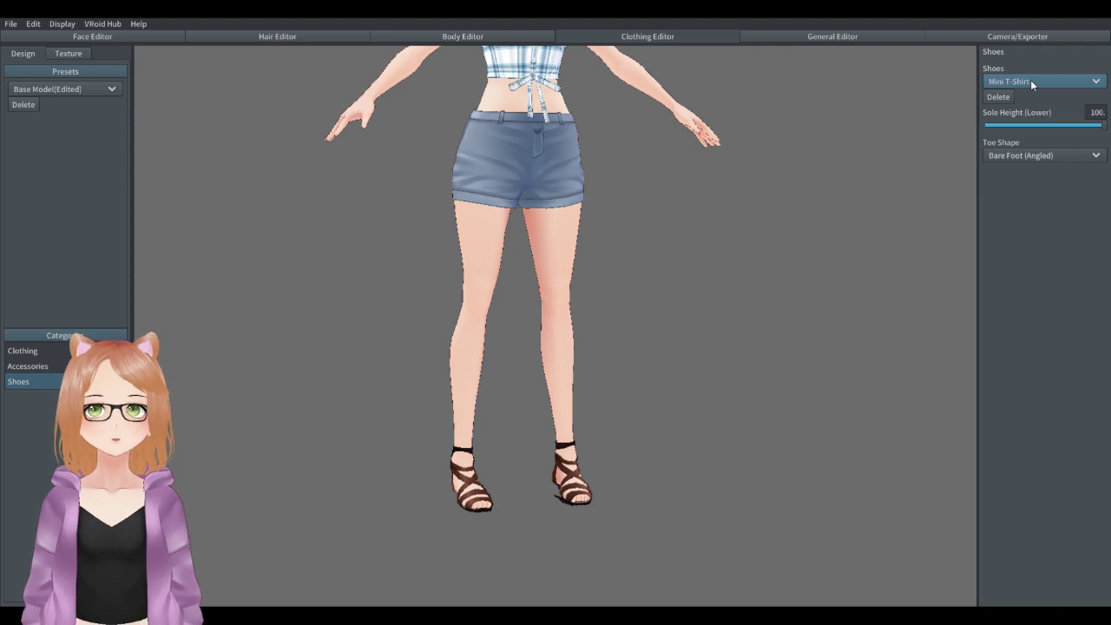
left_click(1031, 81)
left_click(1034, 108)
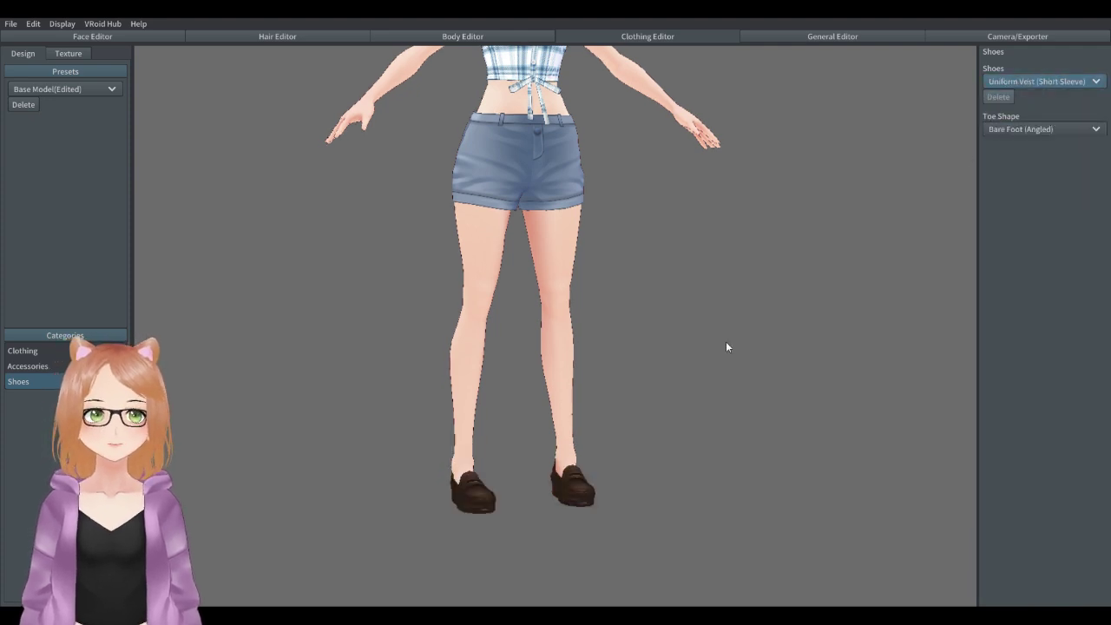
right_click_drag(726, 346, 744, 376)
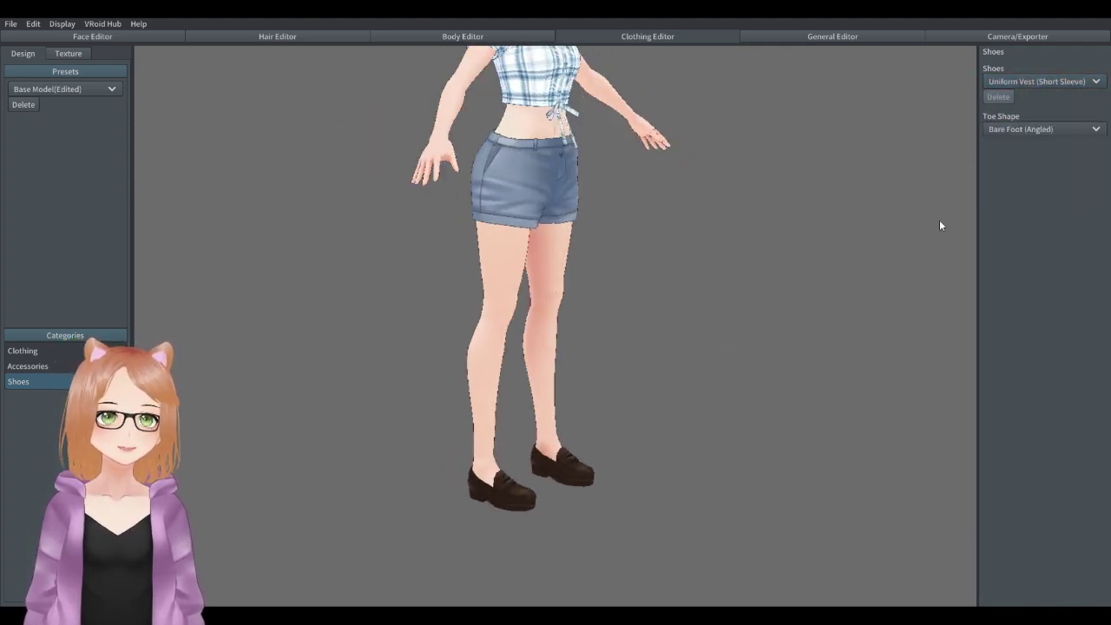
Try the Uniform Vest (Long Sleeve) shoes, followed by the Dress (Long Sleeve) shoes.
left_click(1047, 85)
left_click(1033, 127)
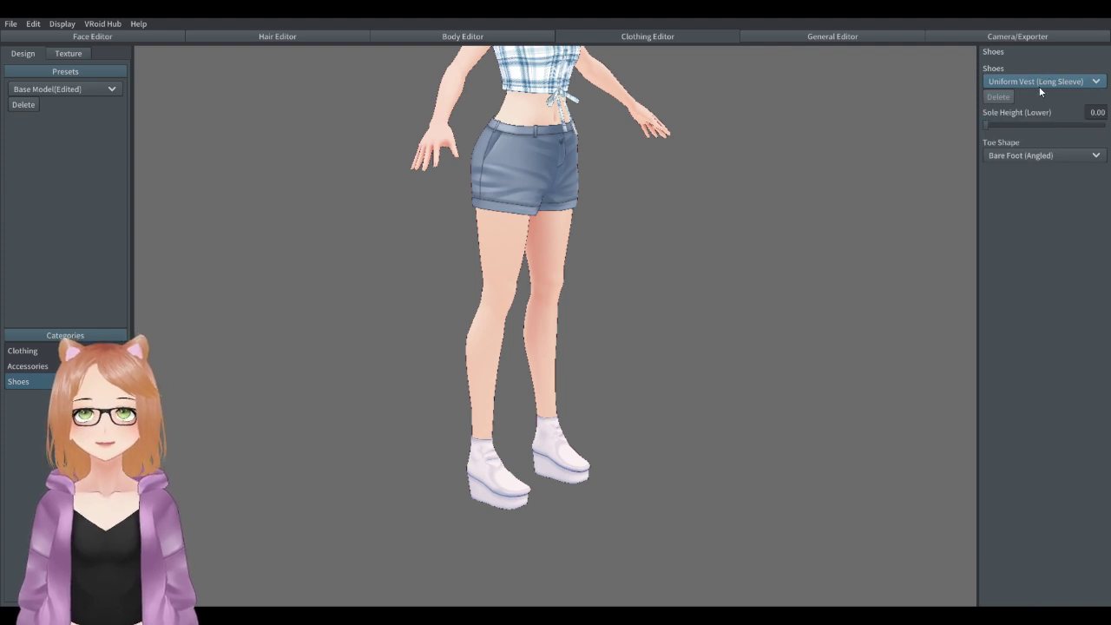
left_click(1041, 82)
left_click(1042, 136)
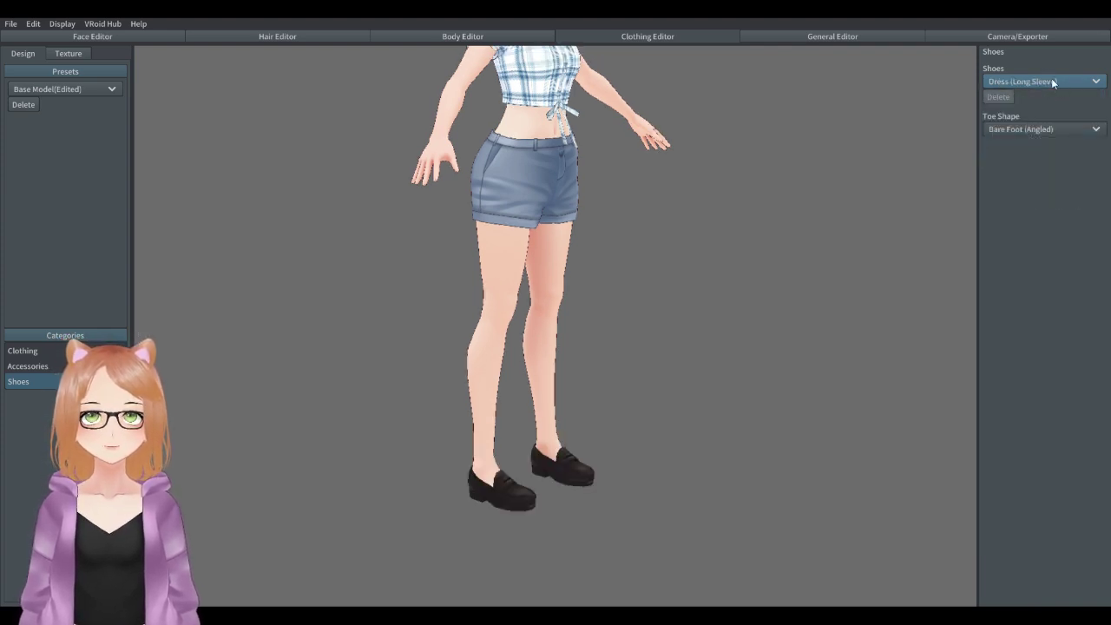
Try the Dress (Half Sleeve) shoes on the avatar and view them from the front.
left_click(1052, 81)
left_click(1035, 148)
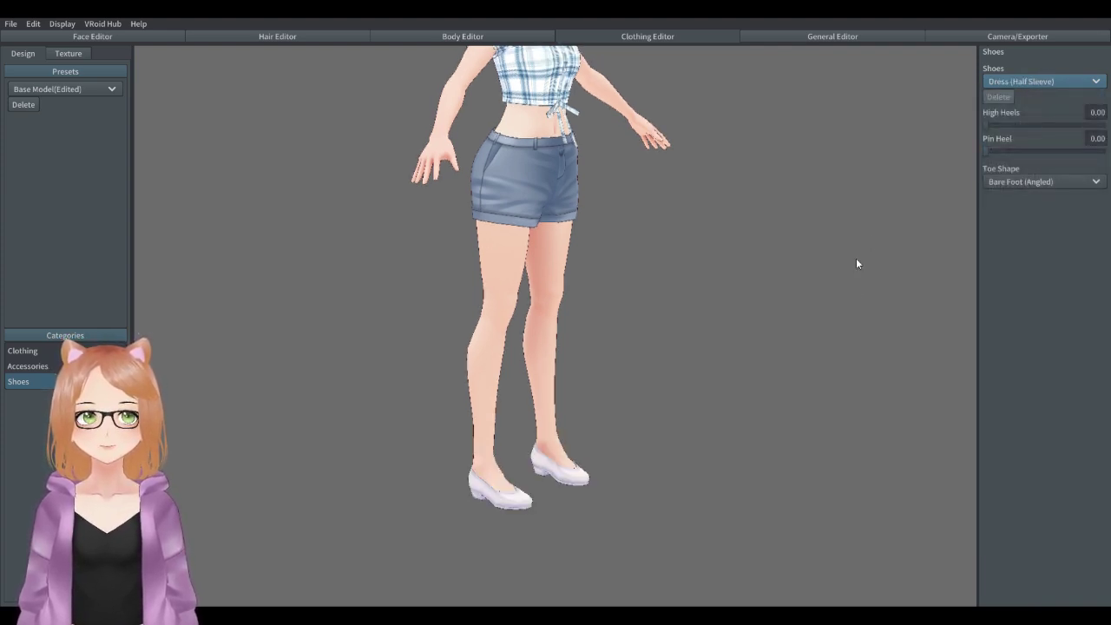
right_click_drag(856, 258, 824, 284)
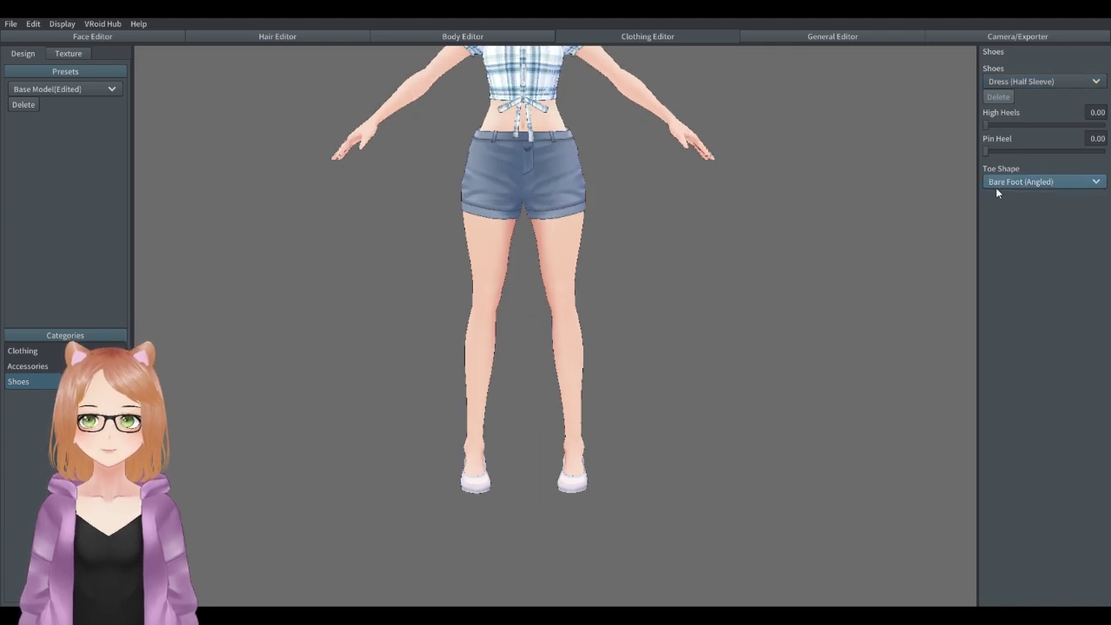
Switch the shoes to the Dress (Short Sleeve) option and check them on the avatar.
left_click(1017, 83)
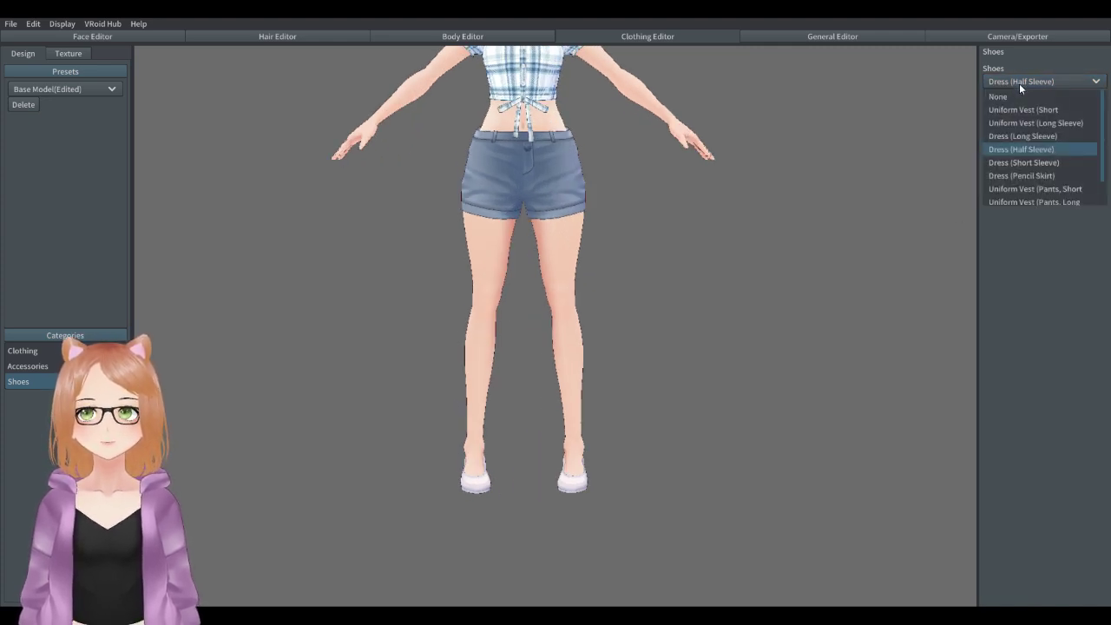
left_click(1029, 165)
right_click_drag(732, 291, 708, 316)
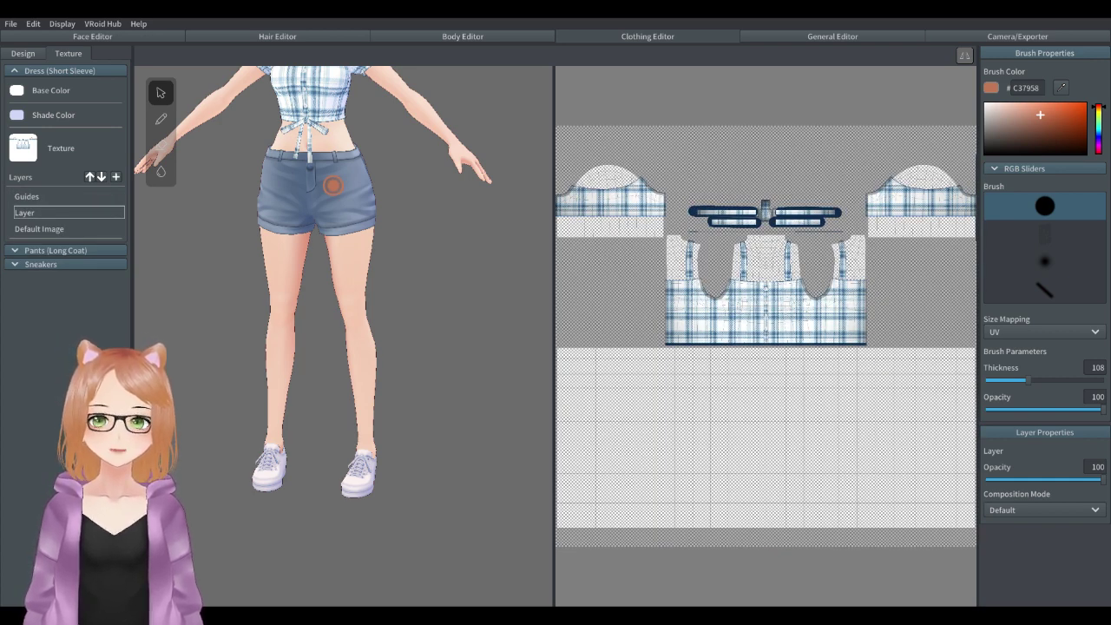
Import the brown sandal texture into the Default Image layer of the Sneakers texture and check it on the avatar.
left_click(48, 265)
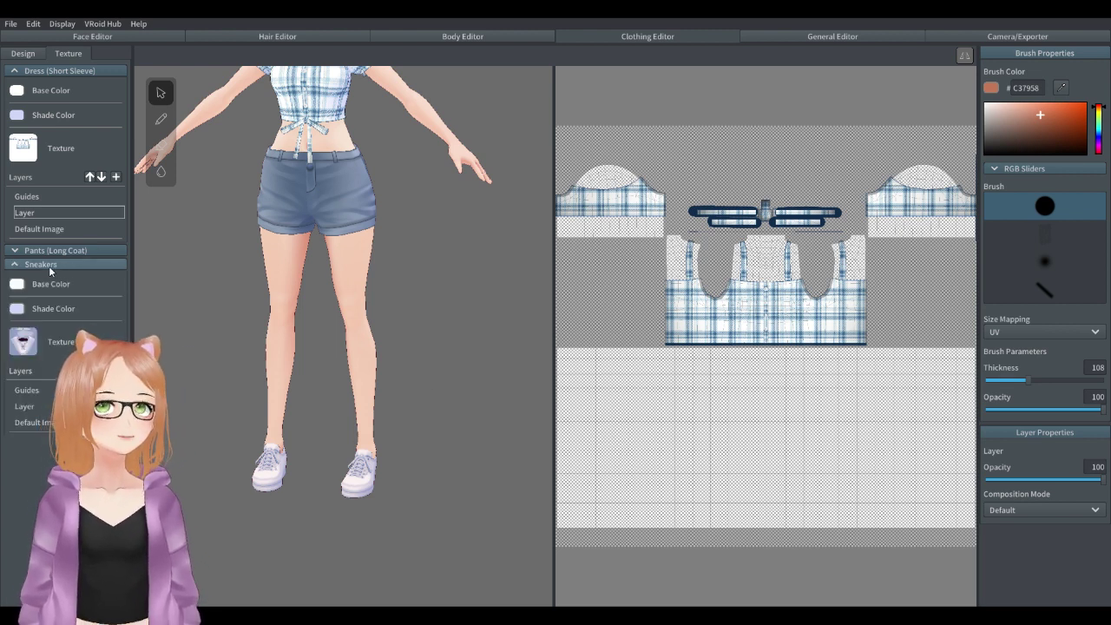
left_click(34, 423)
right_click(35, 423)
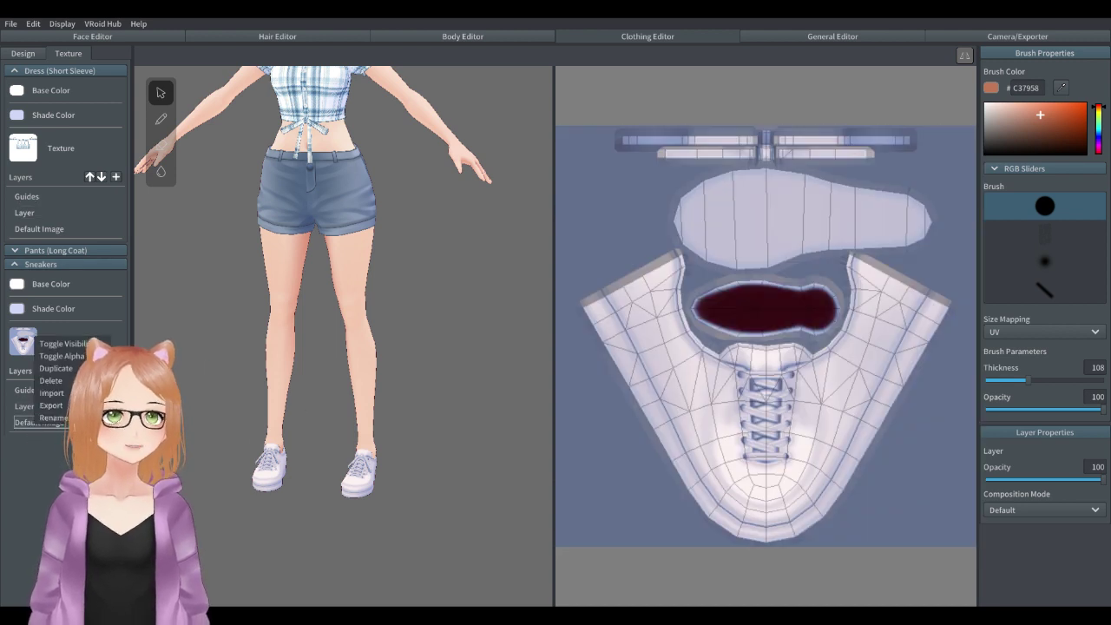
left_click(54, 394)
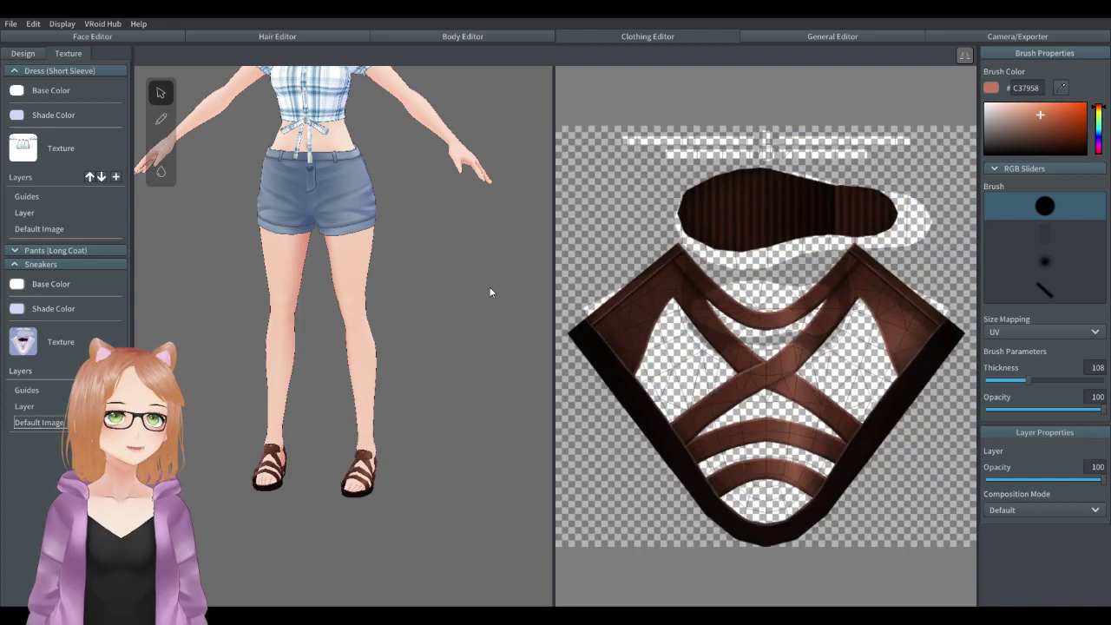
right_click_drag(492, 290, 373, 426)
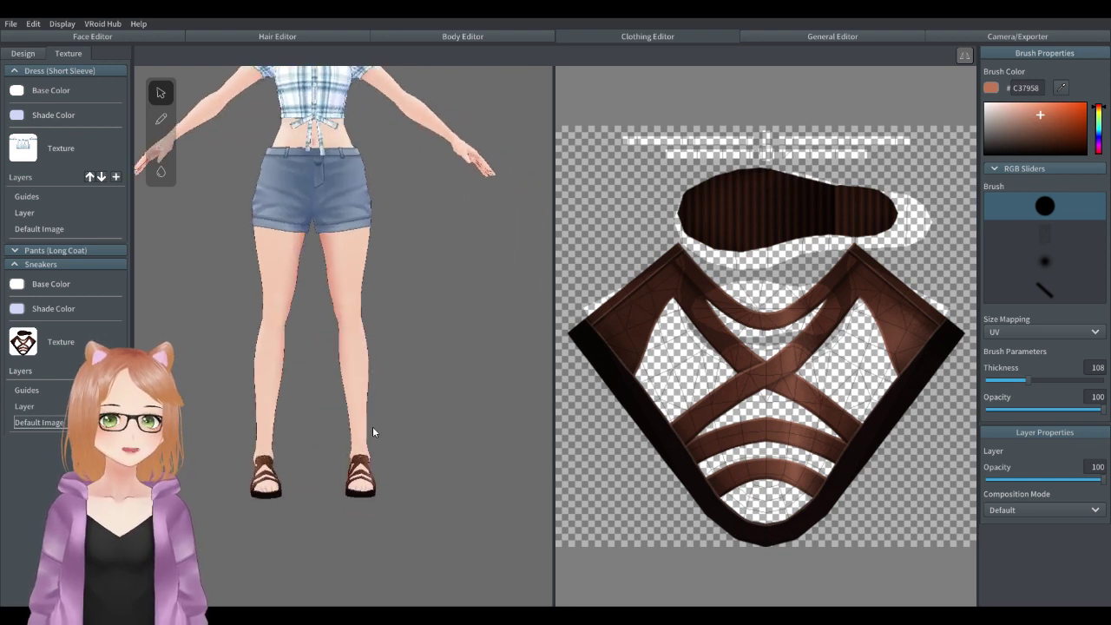
Return to the shoe design settings and look through the available shoe types.
left_click(11, 55)
left_click(1021, 82)
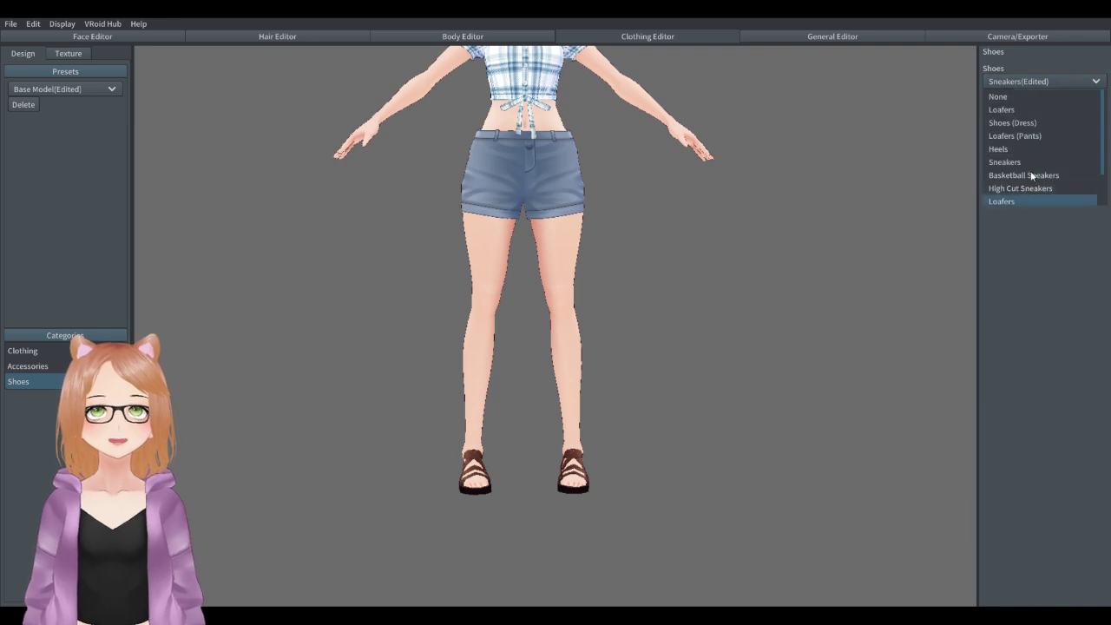
scroll(1029, 176, "down", 2)
scroll(1033, 148, "up", 2)
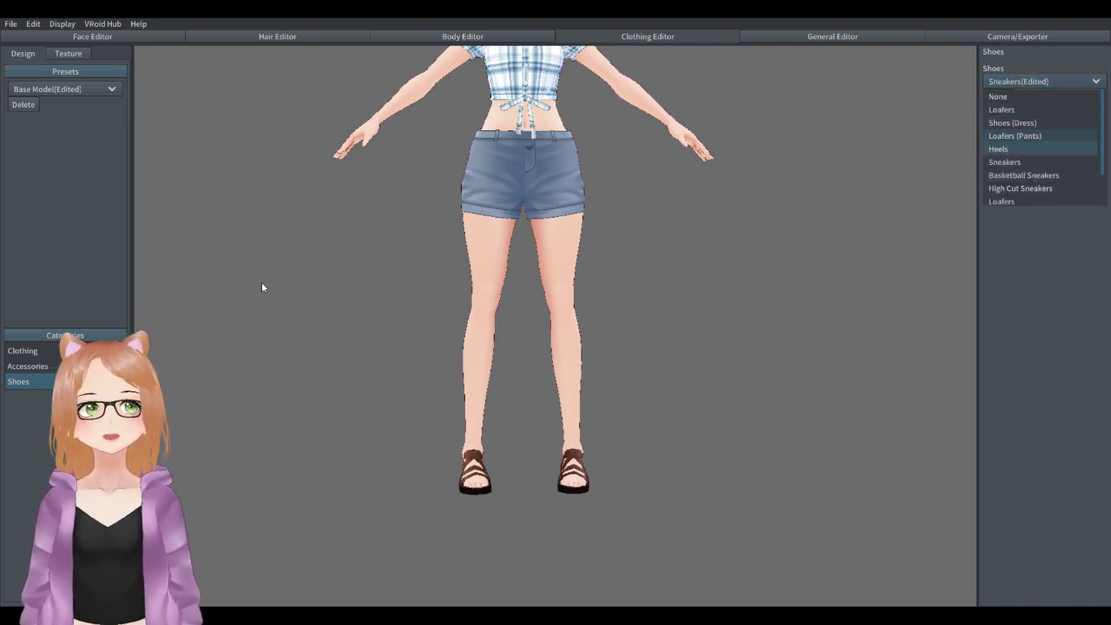
left_click(55, 381)
scroll(723, 264, "down", 1)
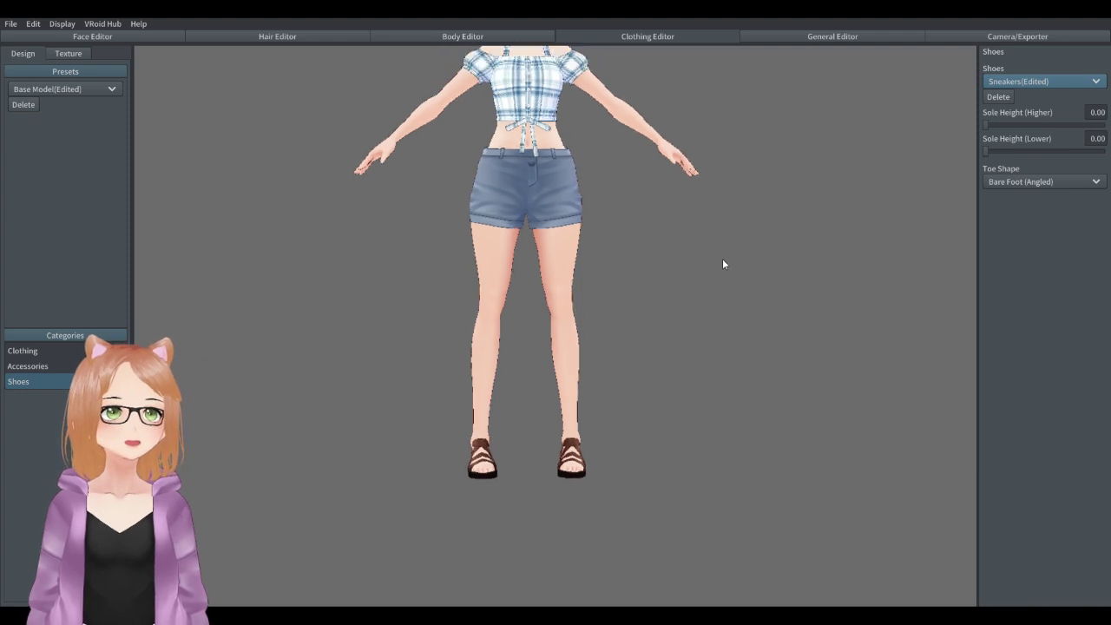
Try the standard Loafers on the avatar in place of the edited Sneakers.
left_click(1037, 78)
scroll(1028, 134, "down", 2)
scroll(1038, 155, "up", 2)
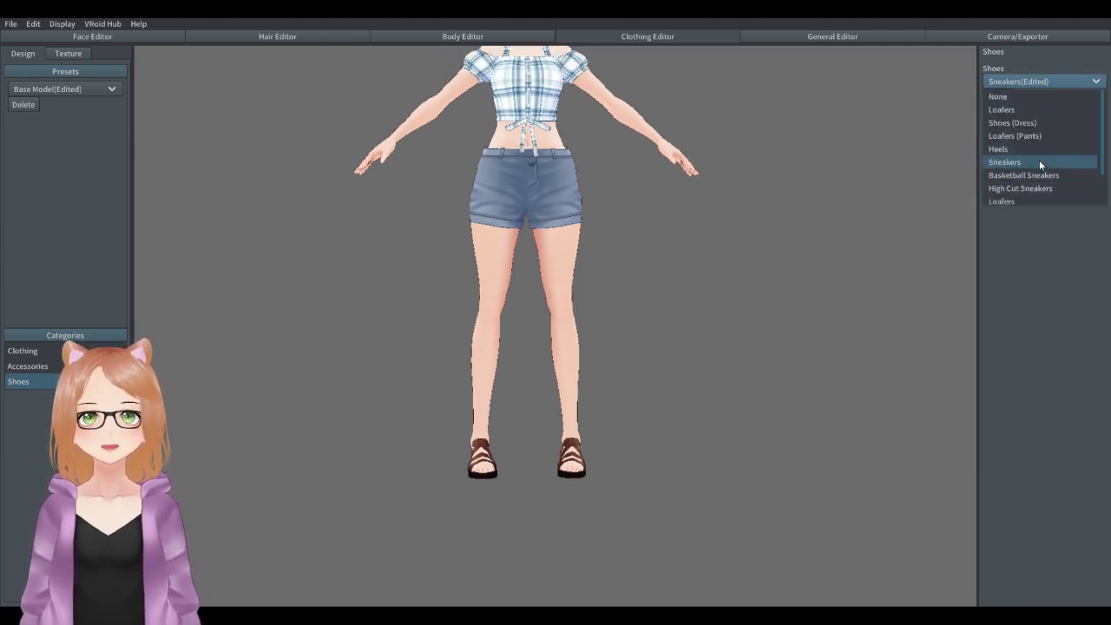
left_click(1026, 111)
Try the Shoes (Dress) type on the avatar, followed by Loafers (Pants).
left_click(1033, 82)
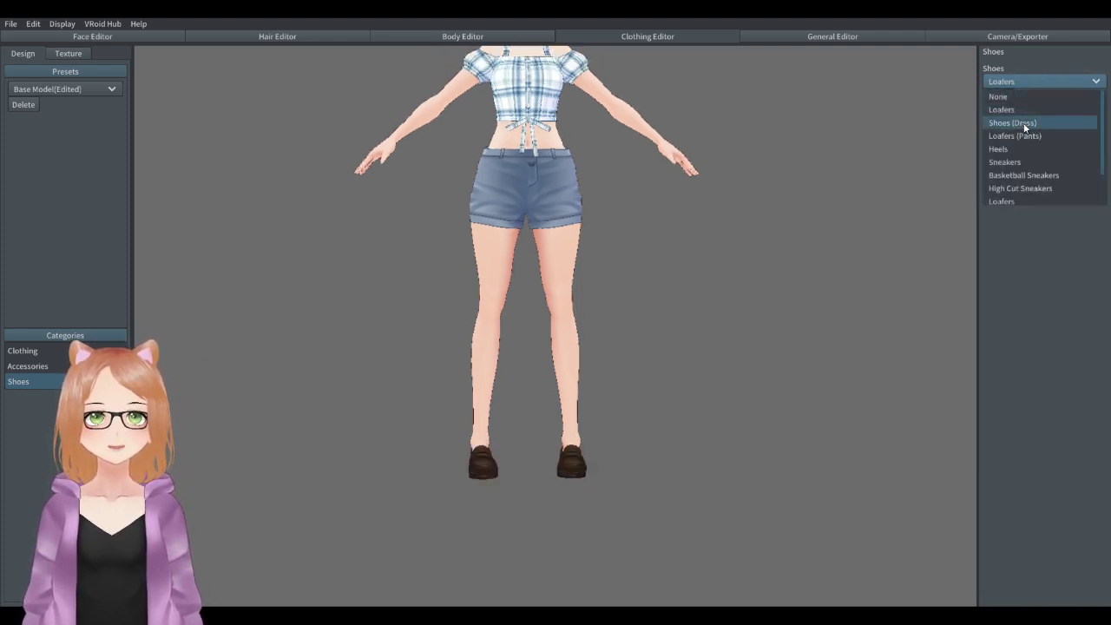
left_click(1031, 123)
left_click(1033, 86)
left_click(1027, 137)
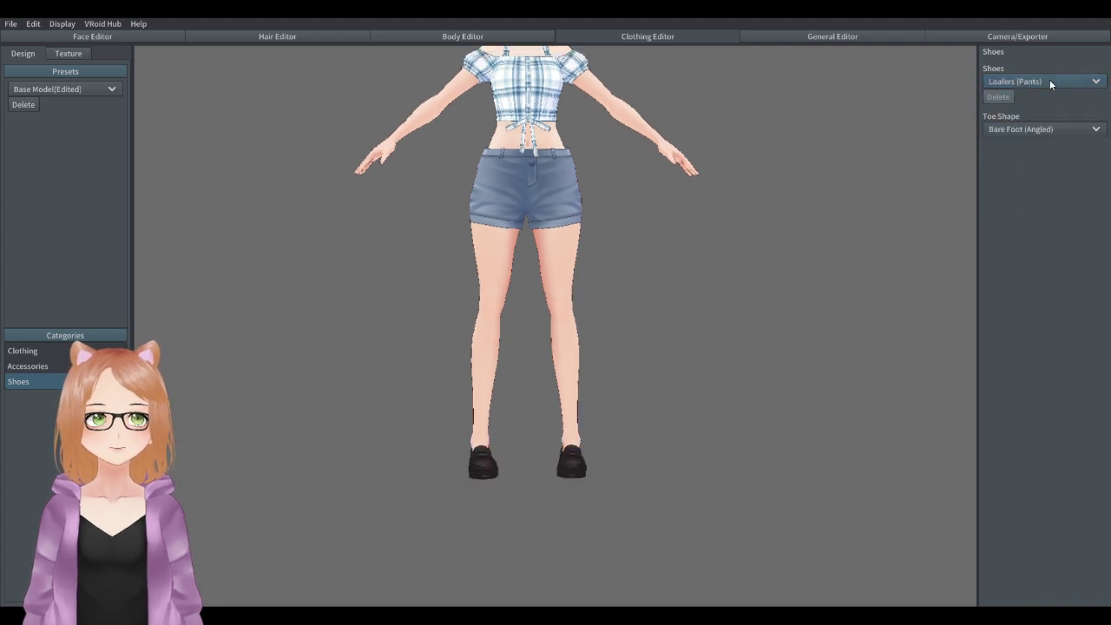
Try the Heels on the avatar and view them, followed by the standard Sneakers.
left_click(1050, 80)
left_click(1024, 148)
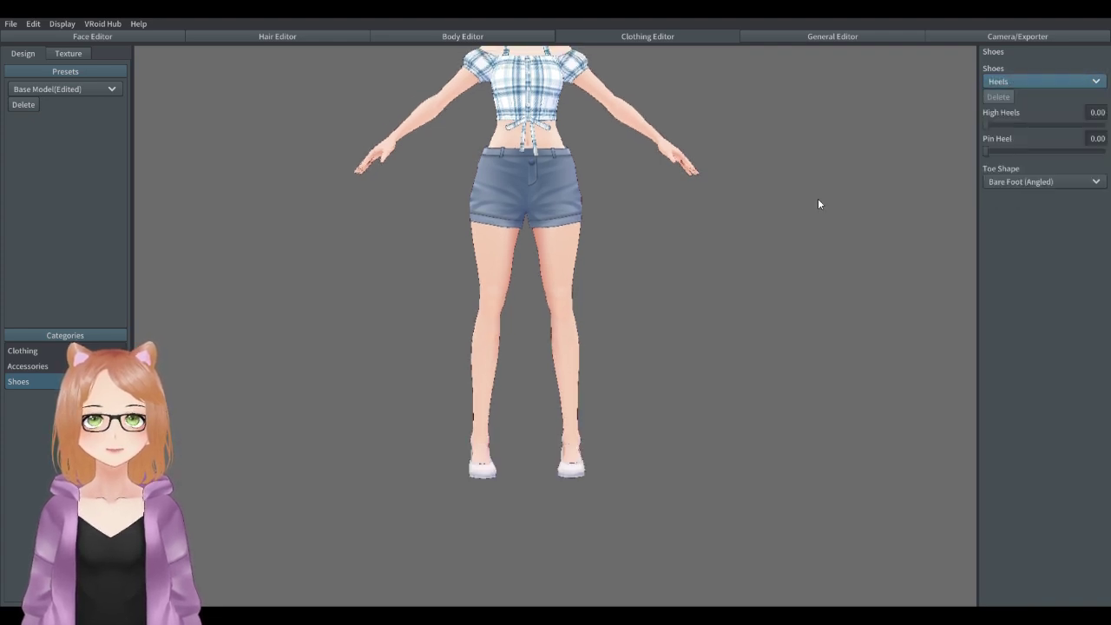
mouse_move(658, 333)
right_mouse_down()
mouse_move(716, 327)
mouse_move(659, 339)
right_mouse_up()
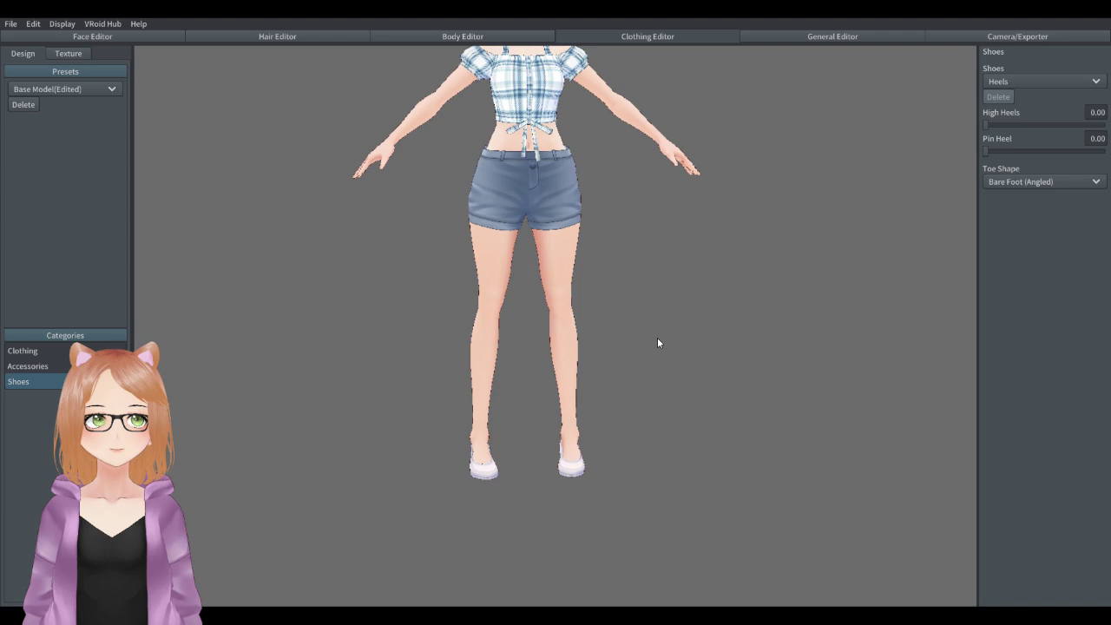
left_click(1029, 82)
left_click(1024, 162)
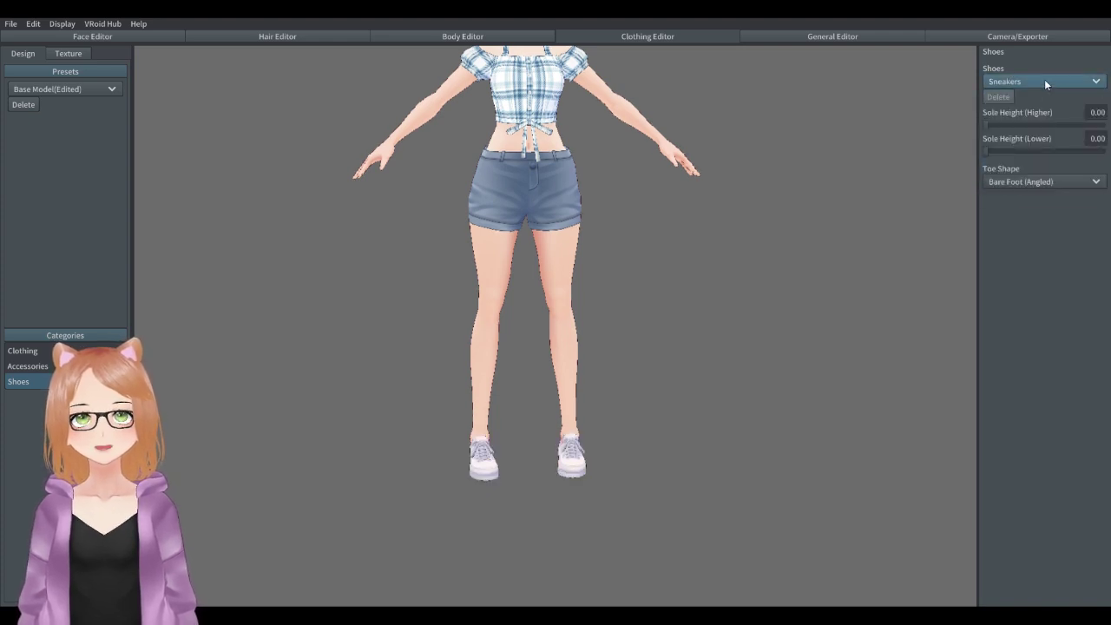
Try the Basketball Sneakers on the avatar, followed by the High Cut Sneakers.
left_click(1045, 80)
left_click(1047, 174)
left_click(1042, 81)
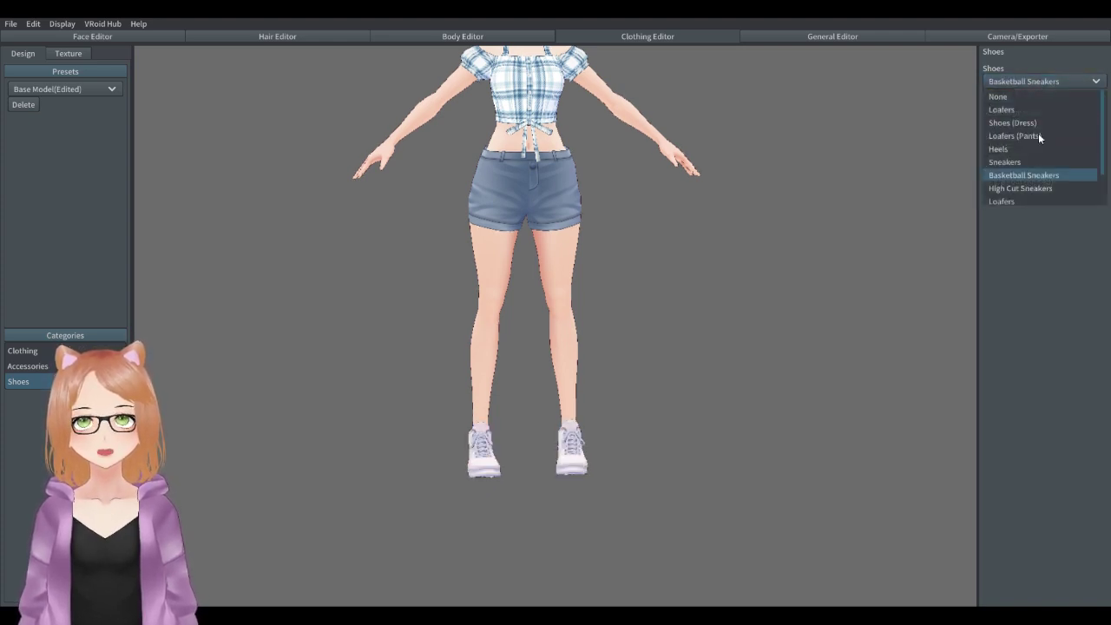
left_click(1032, 187)
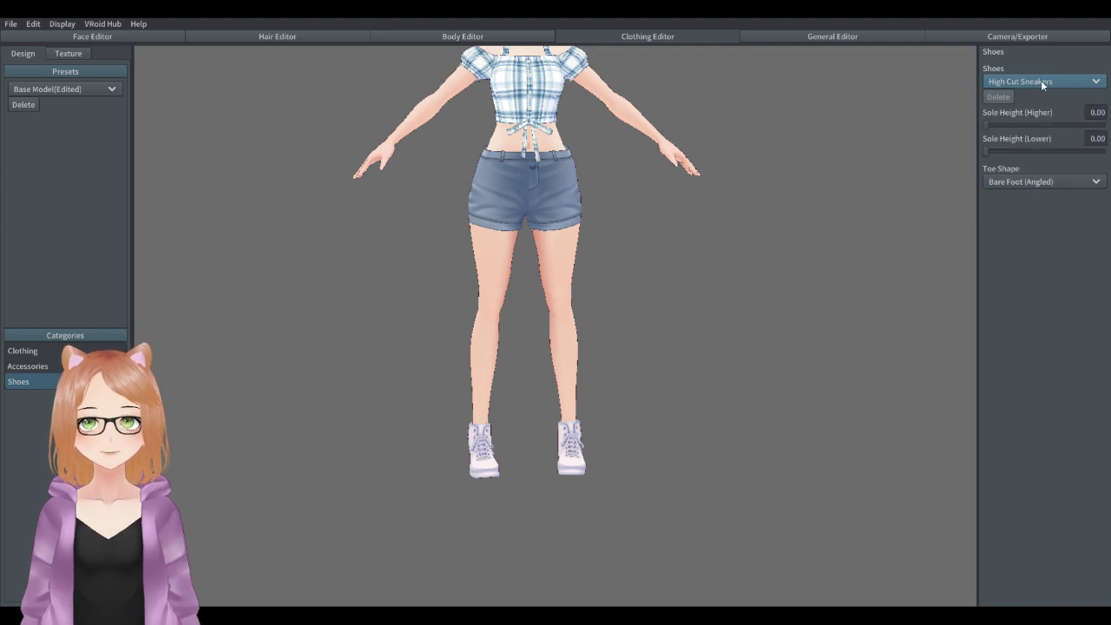
Switch the shoes to the deletable custom Loafers entry and check them on the avatar.
left_click(1041, 80)
left_click(1017, 159)
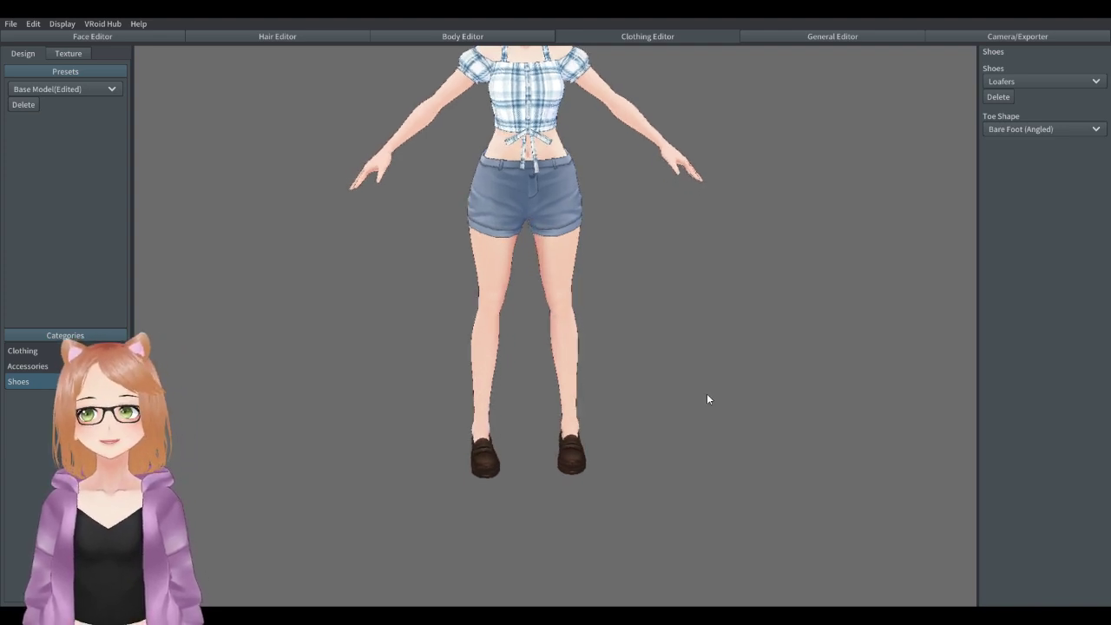
scroll(588, 324, "up", 5)
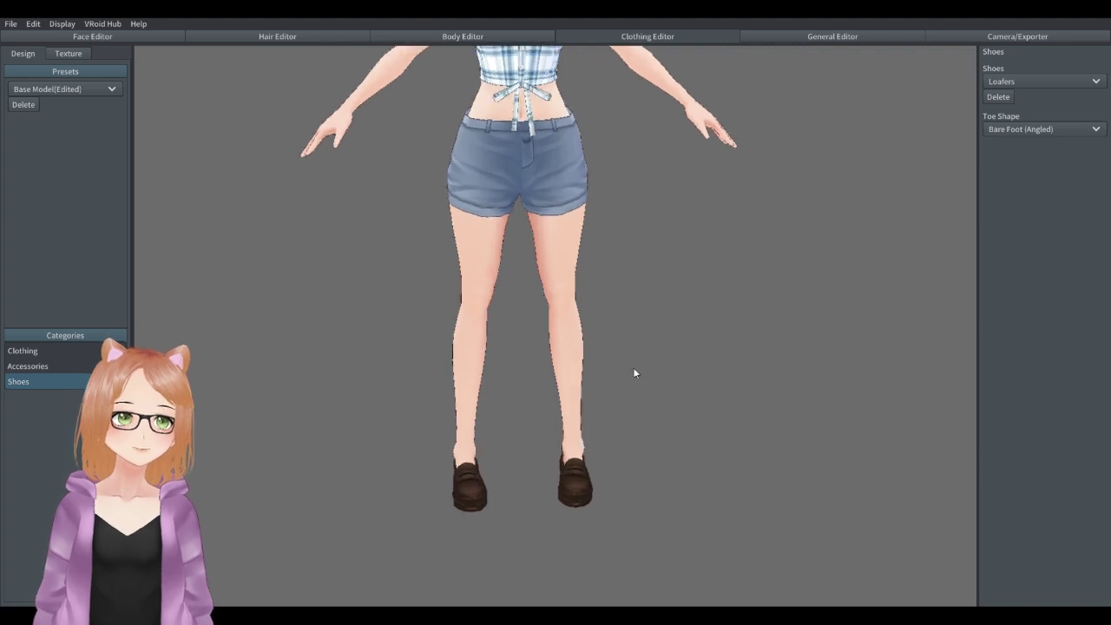
scroll(749, 389, "down", 2)
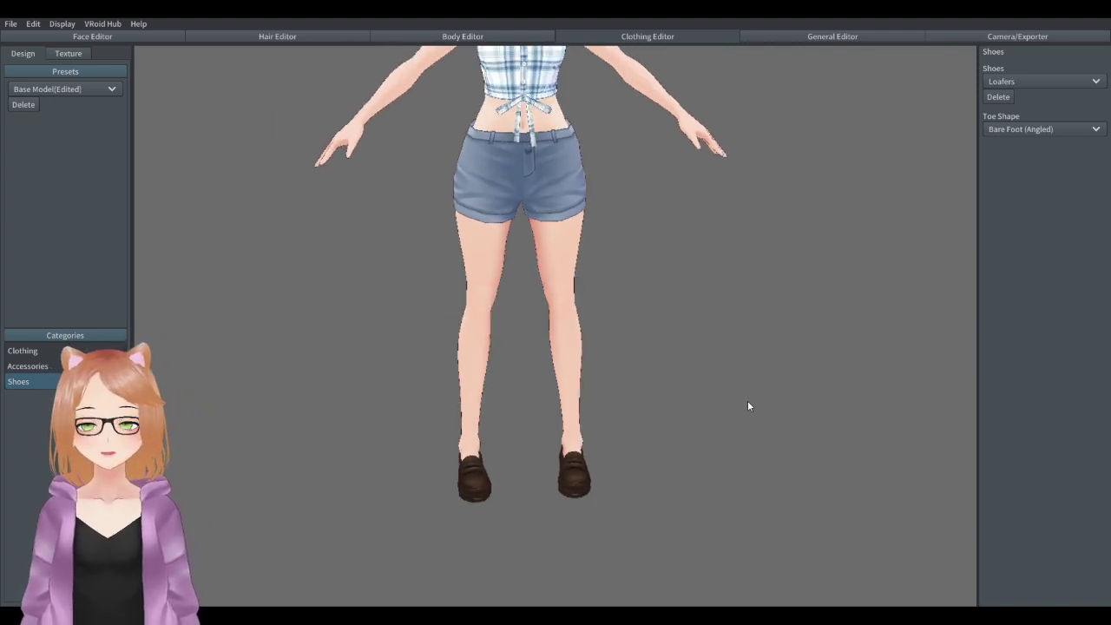
left_click(1045, 80)
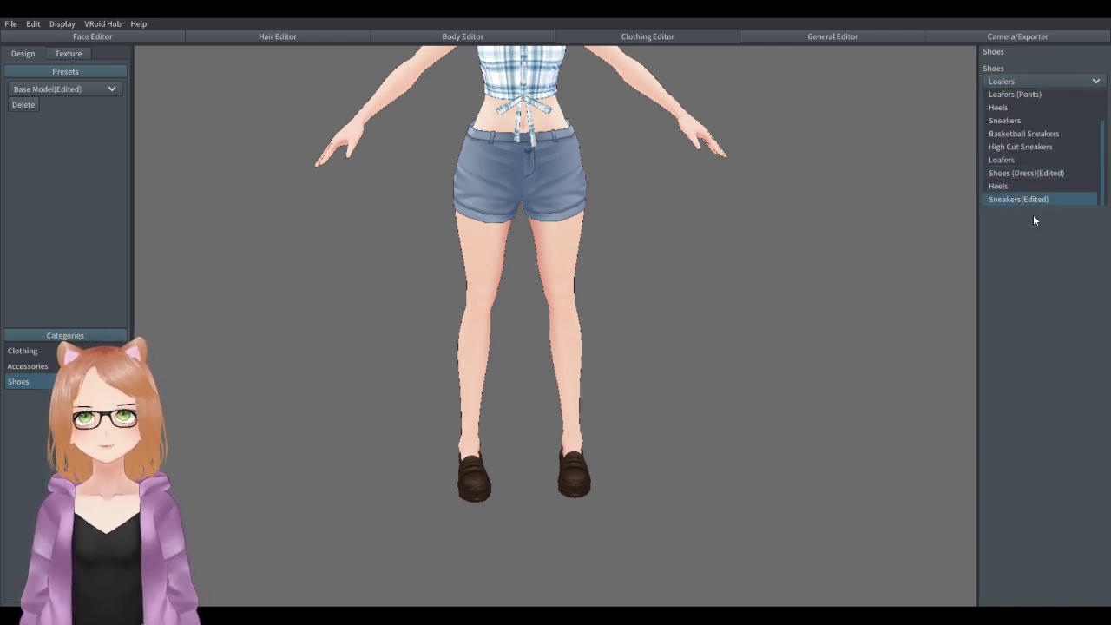
scroll(1024, 156, "up", 1)
left_click(652, 327)
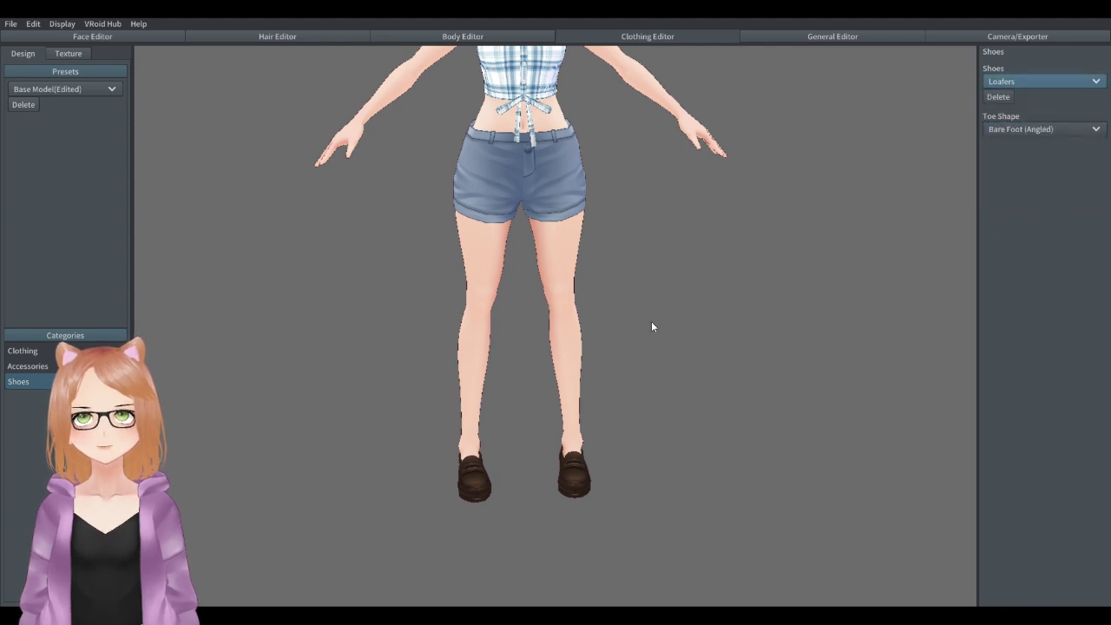
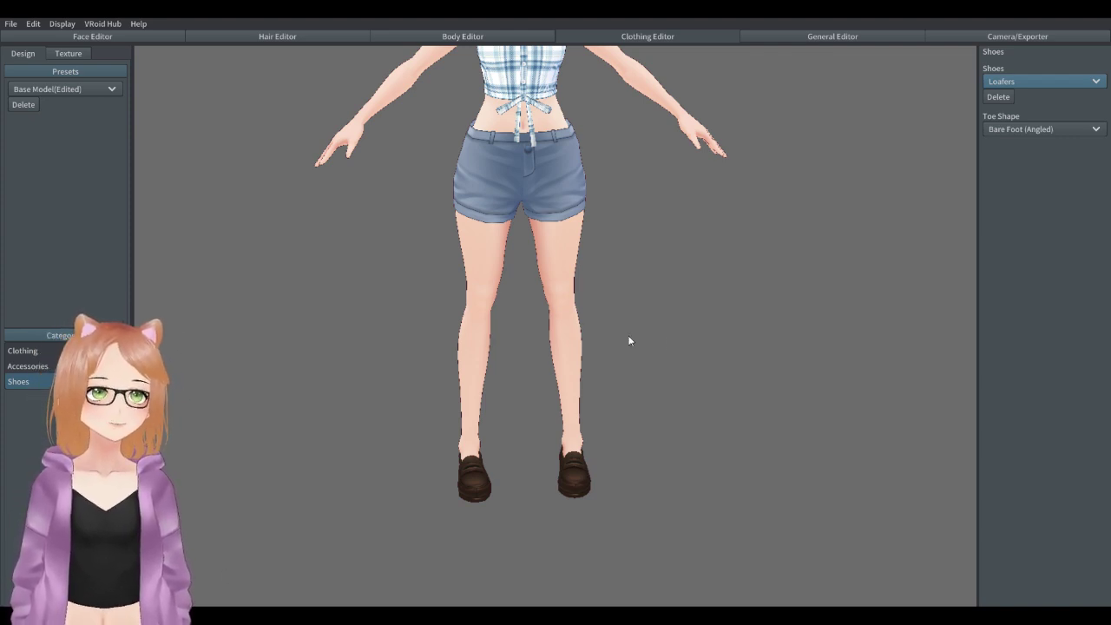
Change the avatar's shoes from the loafers to the built-in Heels model and view the full figure.
scroll(519, 273, "down", 5)
scroll(584, 311, "up", 3)
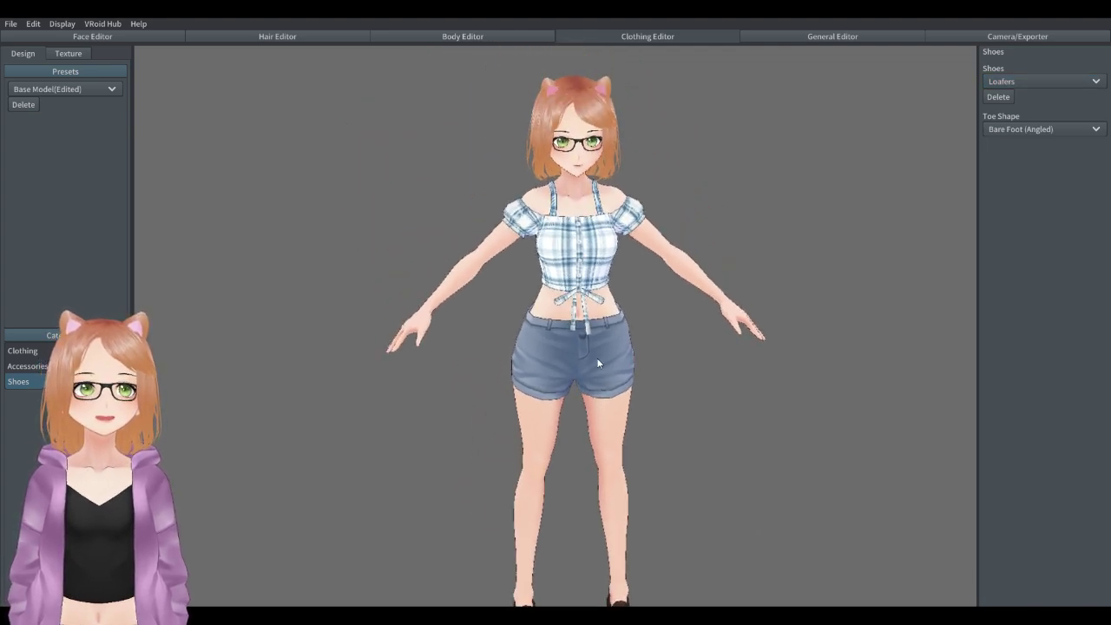
left_click(1024, 84)
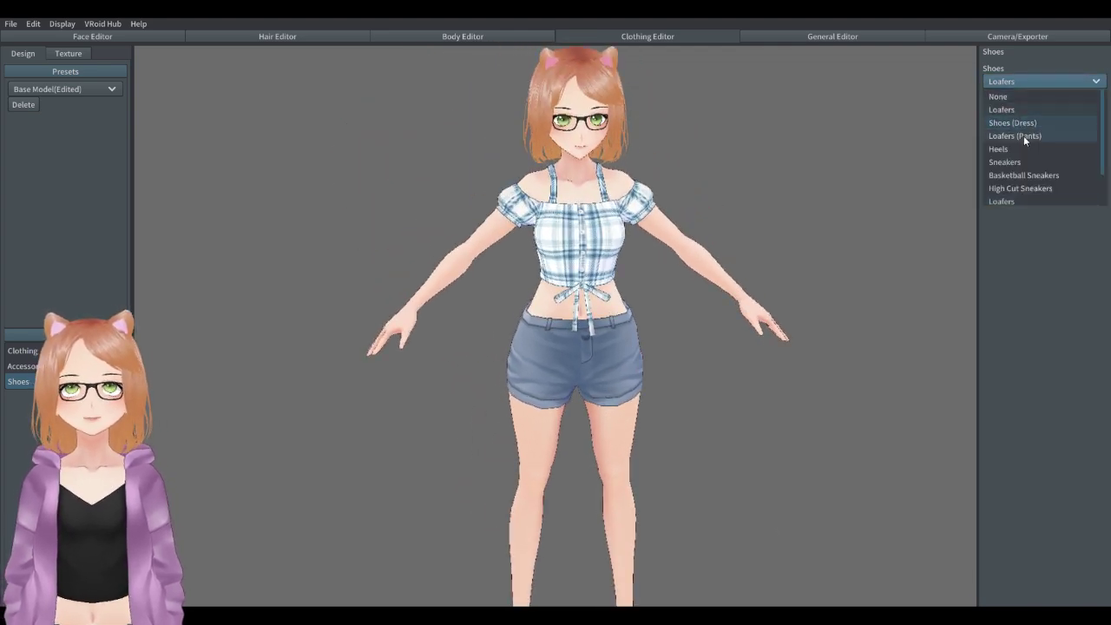
left_click(1014, 150)
scroll(558, 428, "down", 2)
middle_click_drag(645, 506, 628, 426)
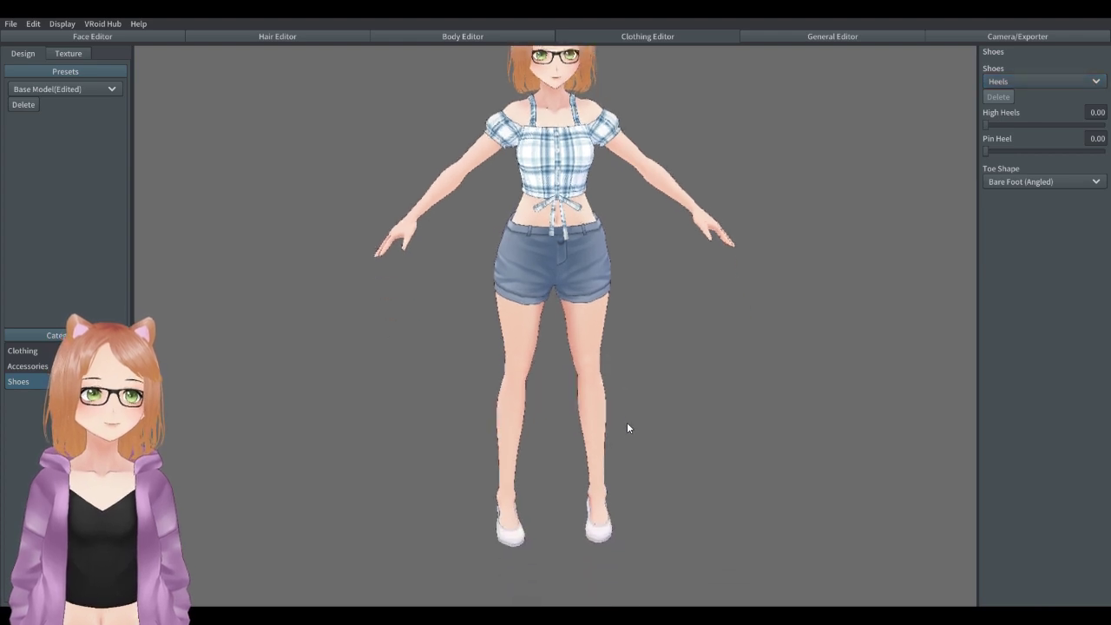
right_click_drag(628, 426, 636, 456)
scroll(638, 447, "down", 2)
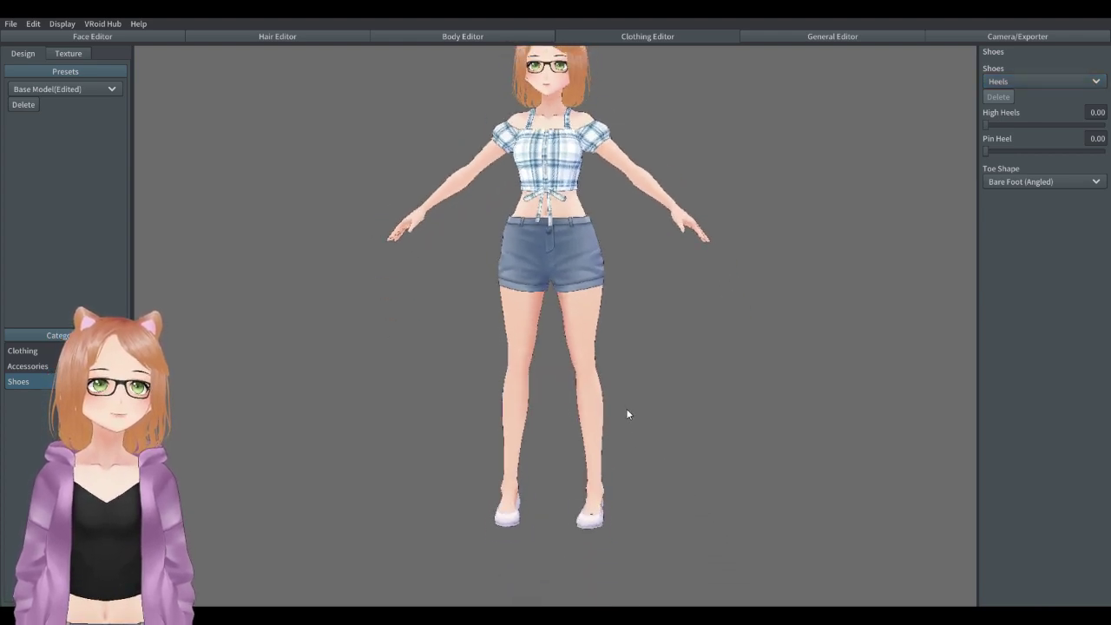
middle_click_drag(626, 410, 617, 337)
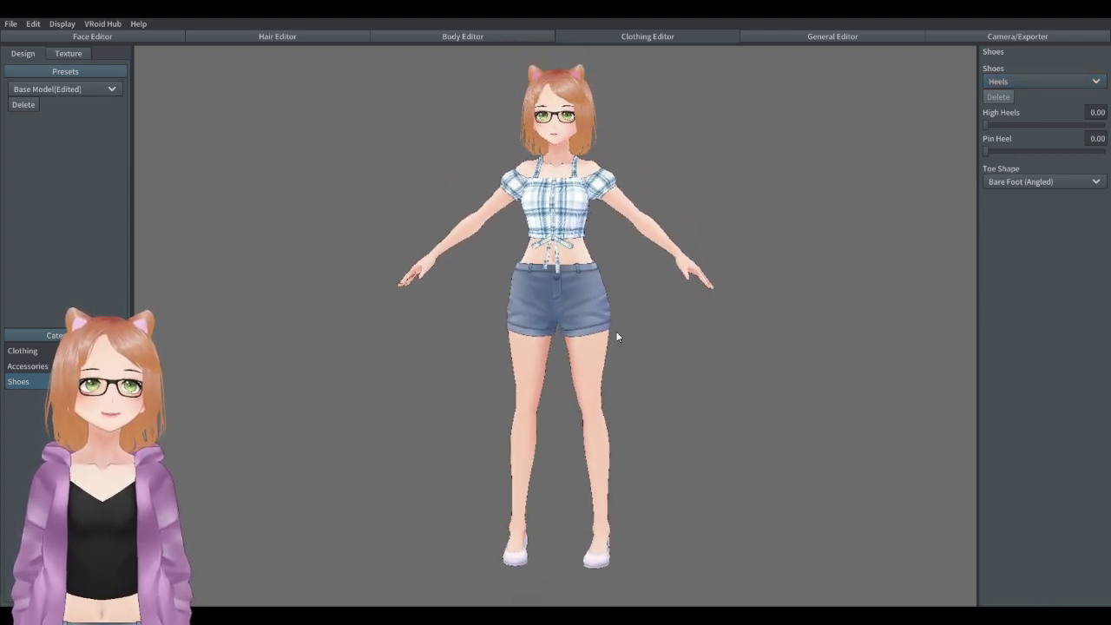
Switch to the hair editor and examine the avatar's current hairstyle up close.
left_click(277, 37)
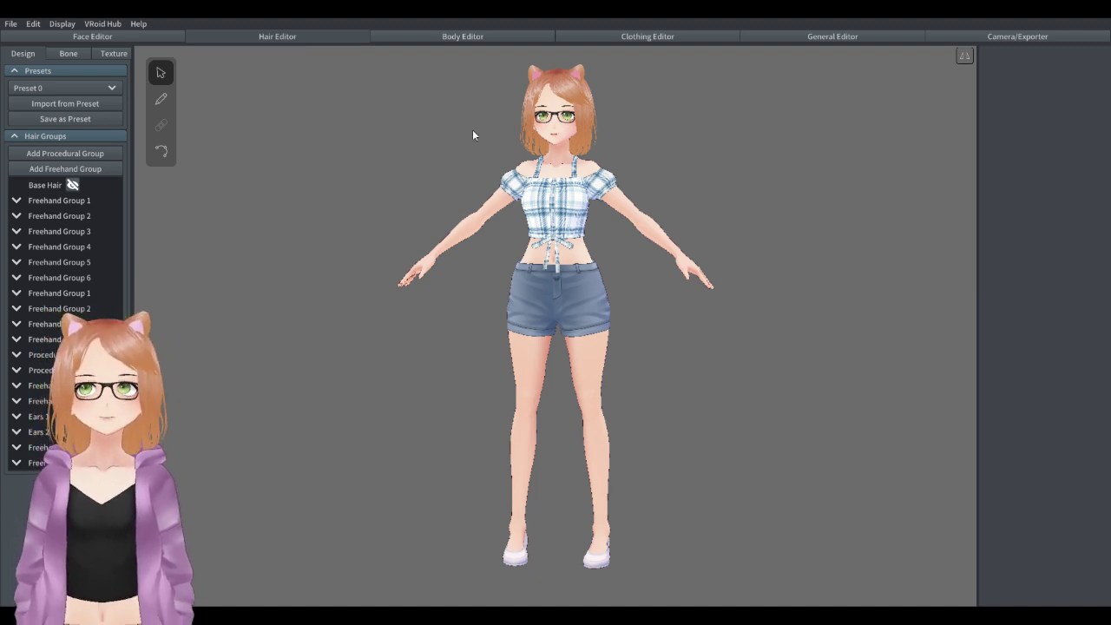
scroll(562, 218, "up", 5)
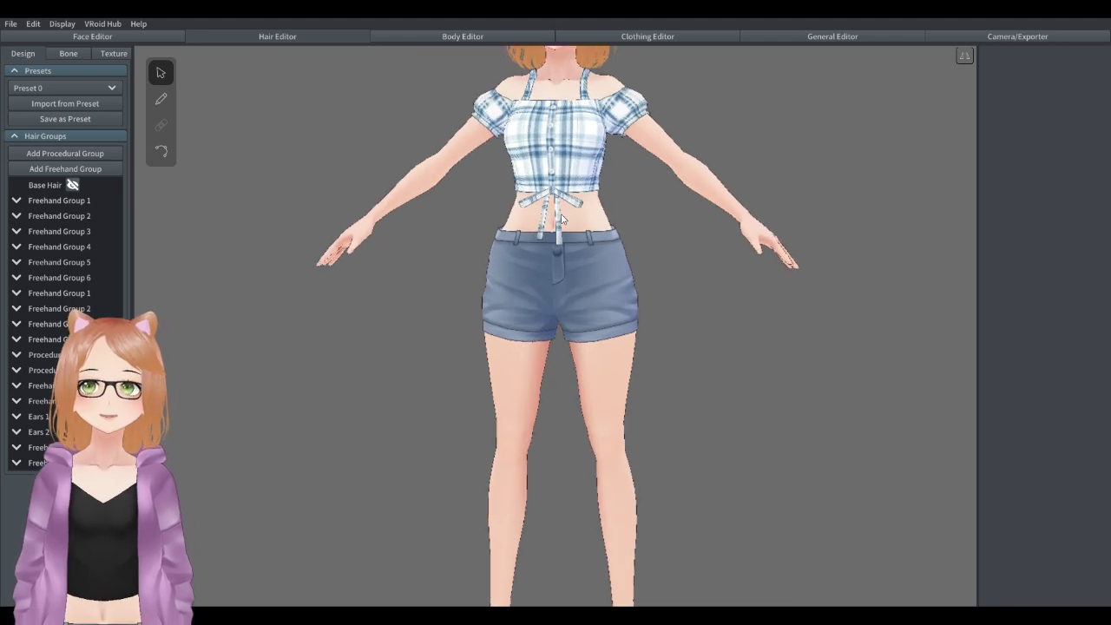
scroll(561, 219, "down", 4)
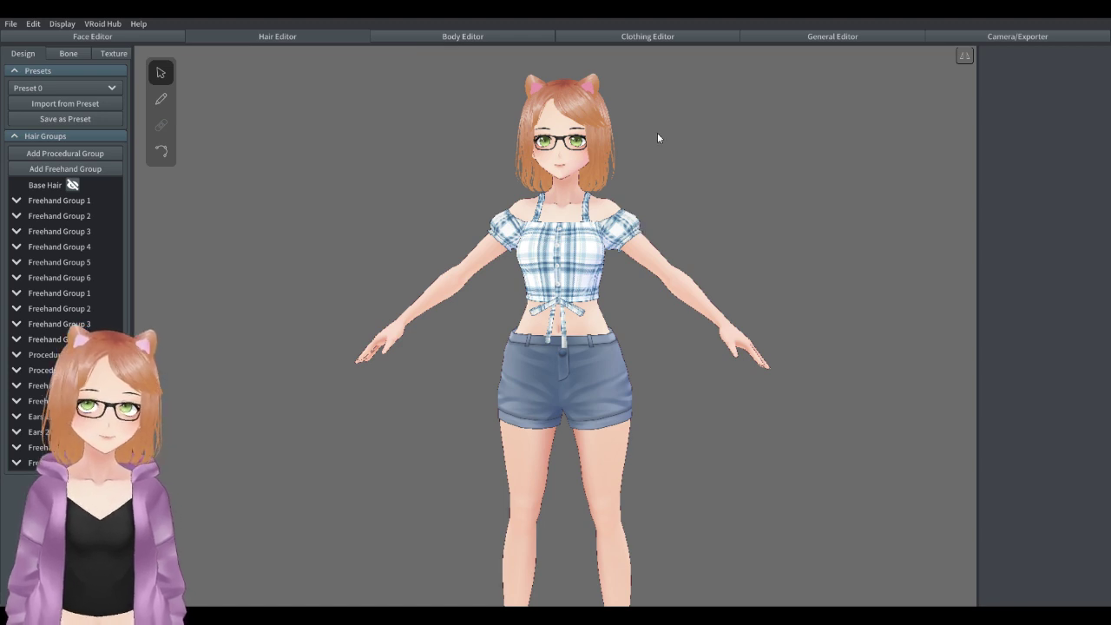
scroll(578, 298, "up", 1)
middle_click_drag(635, 208, 634, 302)
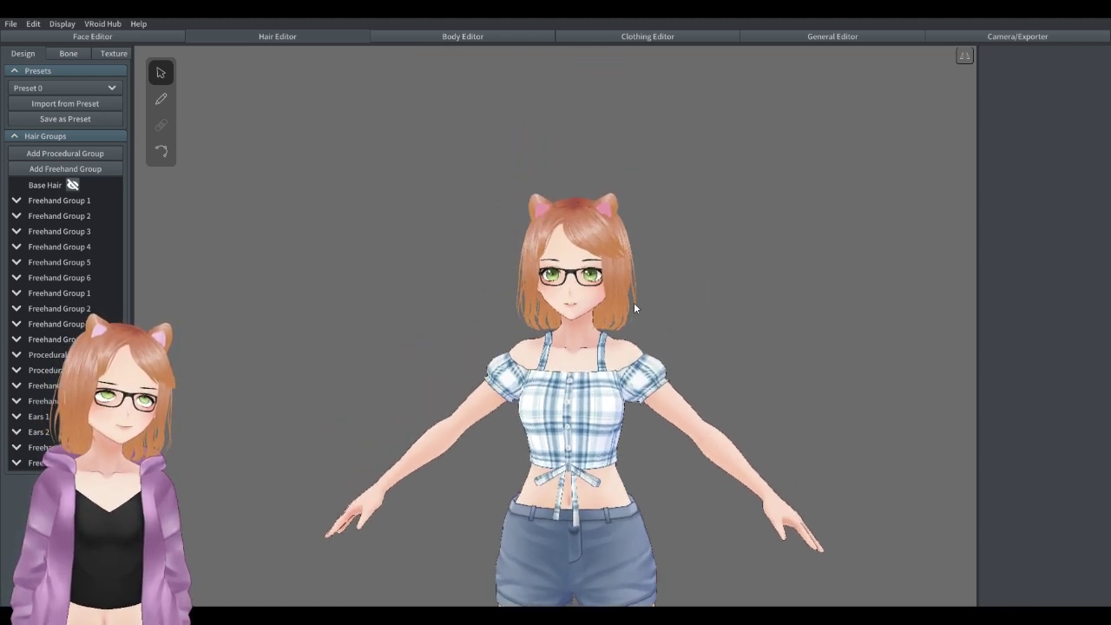
scroll(660, 299, "up", 4)
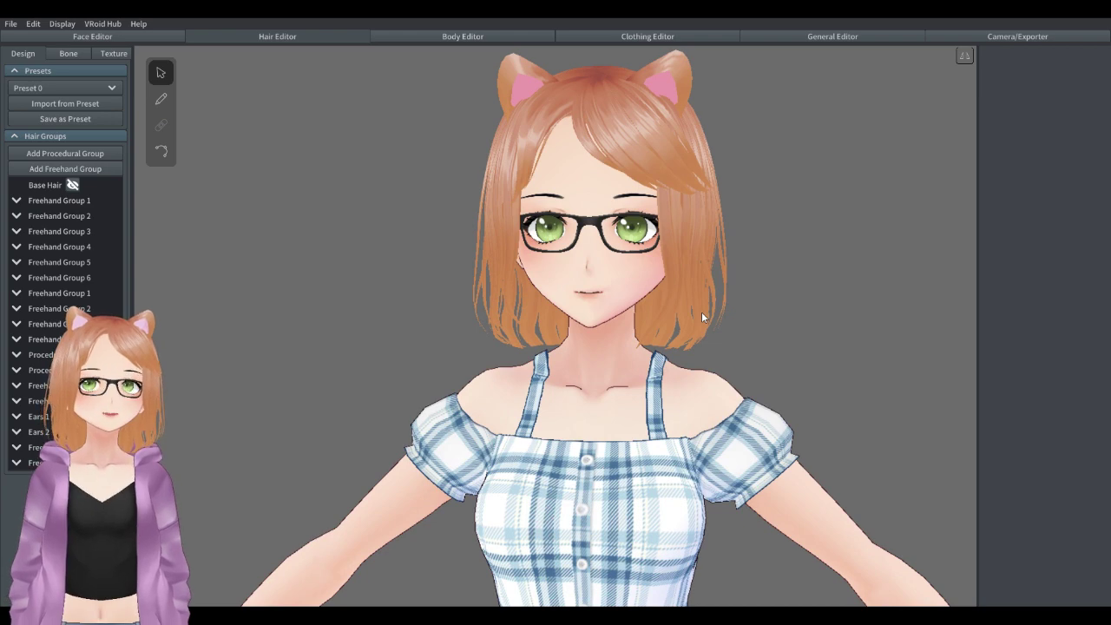
right_click_drag(711, 367, 730, 373)
scroll(717, 358, "down", 3)
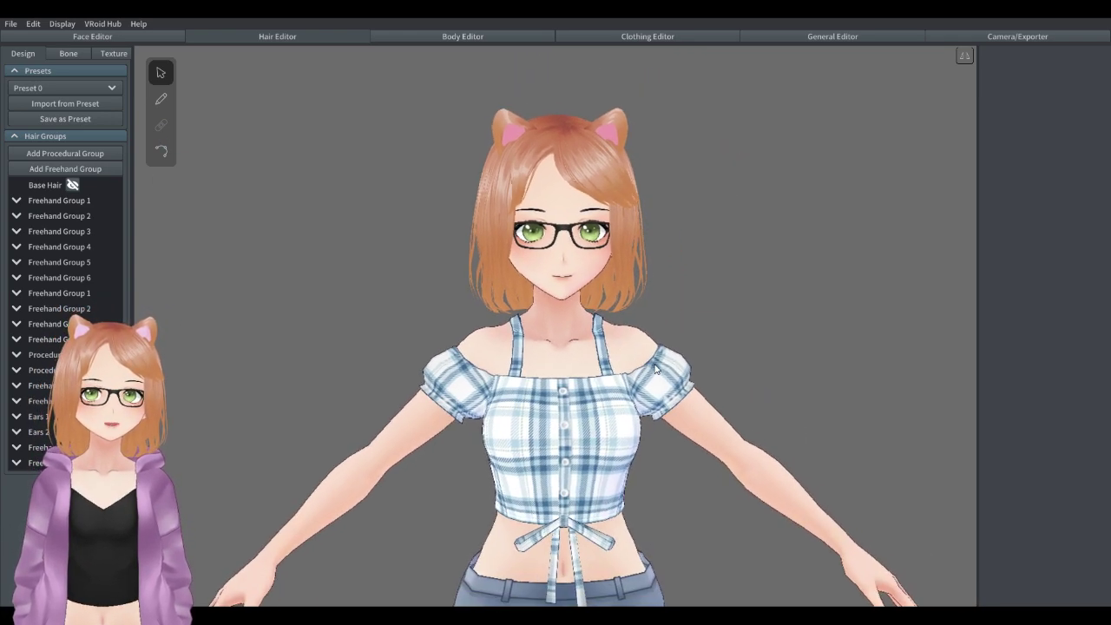
Look through the saved hair presets, import Preset 18 onto the avatar and view the whole hairstyle.
left_click(78, 88)
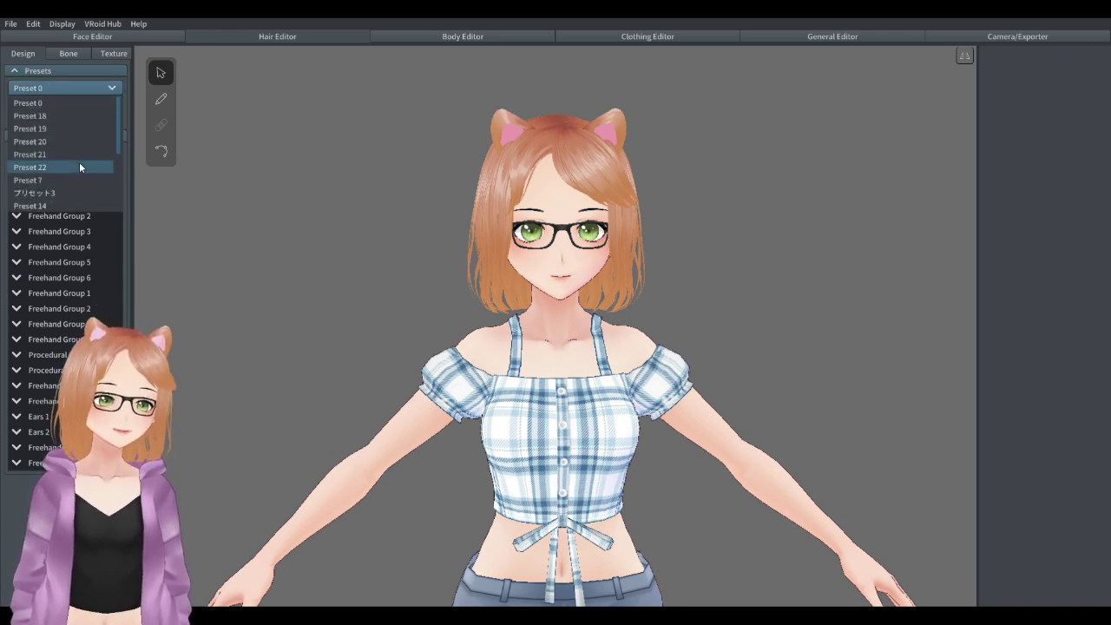
scroll(79, 163, "down", 5)
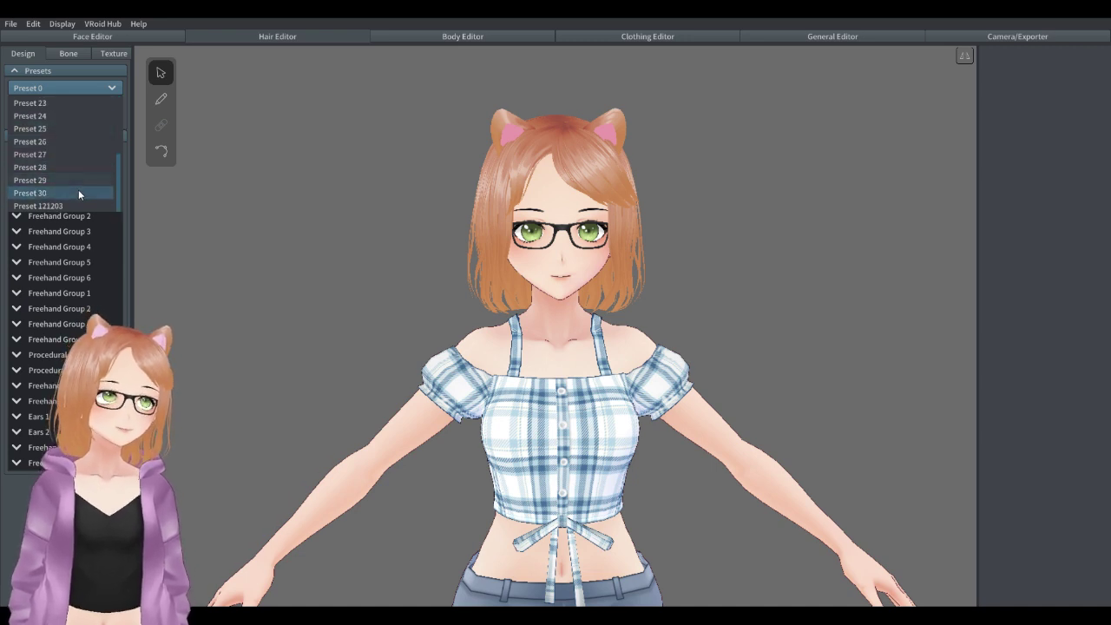
scroll(76, 194, "up", 5)
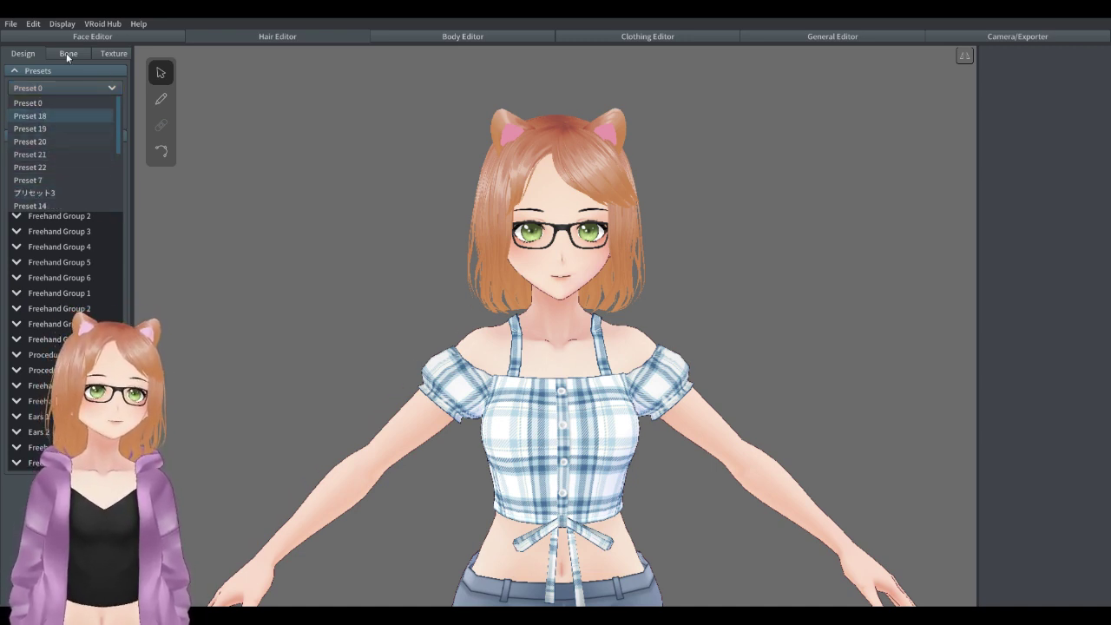
left_click(44, 116)
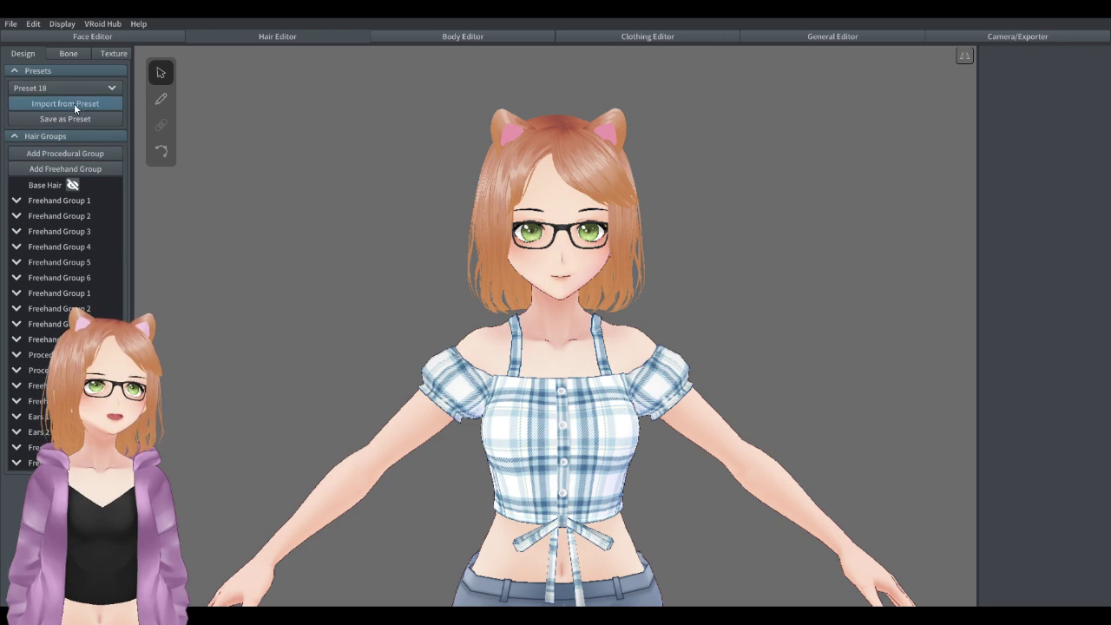
left_click(70, 103)
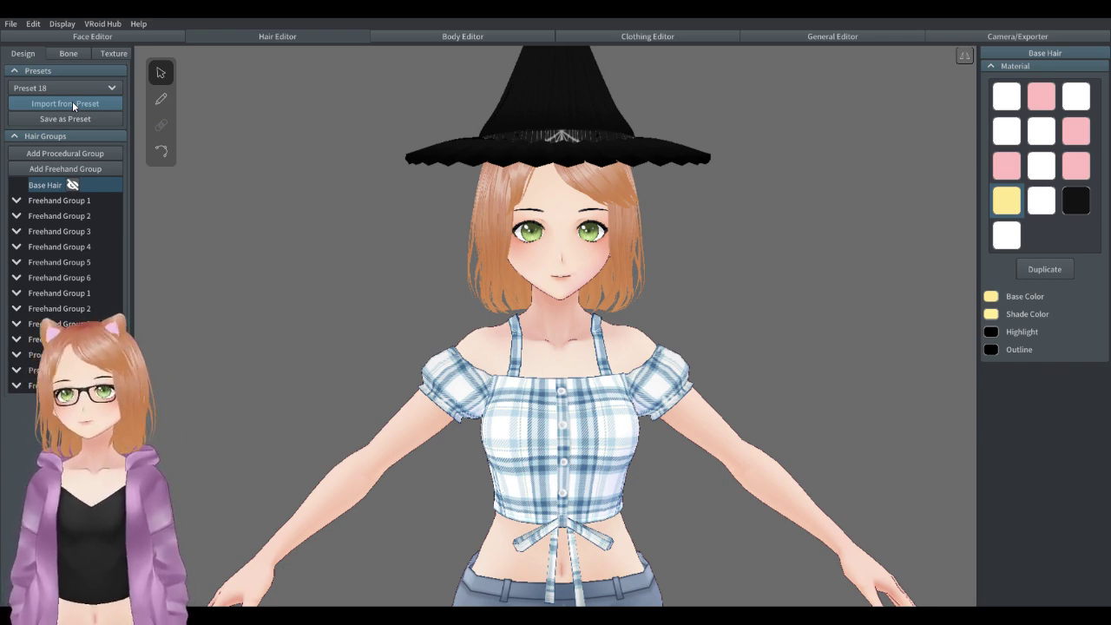
scroll(535, 283, "down", 3)
middle_click_drag(610, 280, 625, 310)
scroll(625, 310, "up", 1)
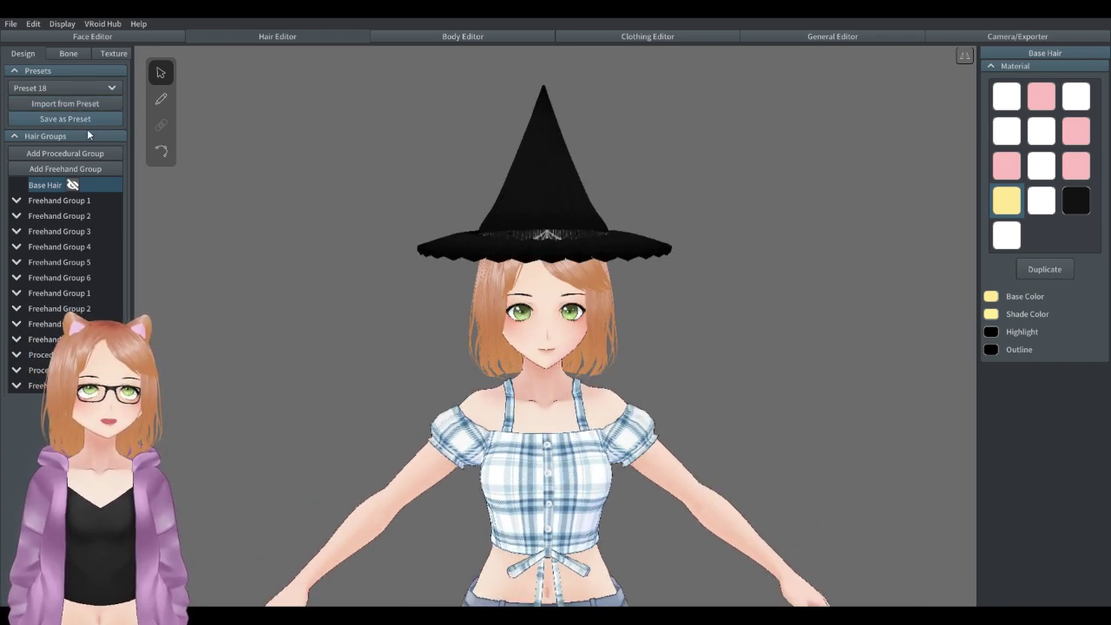
Replace the avatar's hairstyle by importing hair Preset 19 and inspect it up close.
left_click(76, 90)
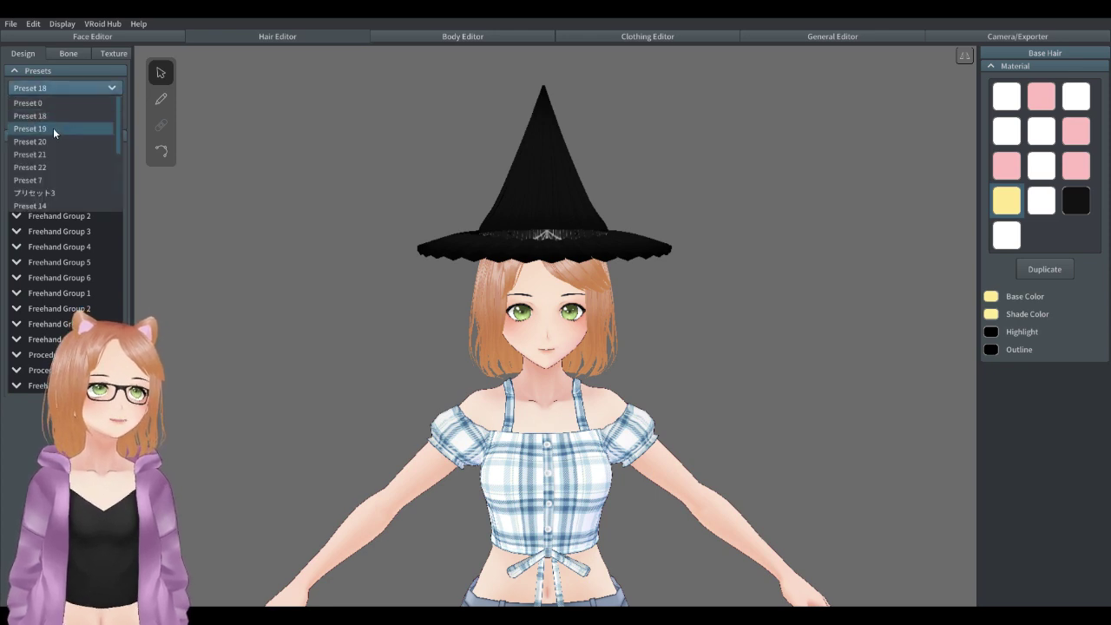
left_click(53, 127)
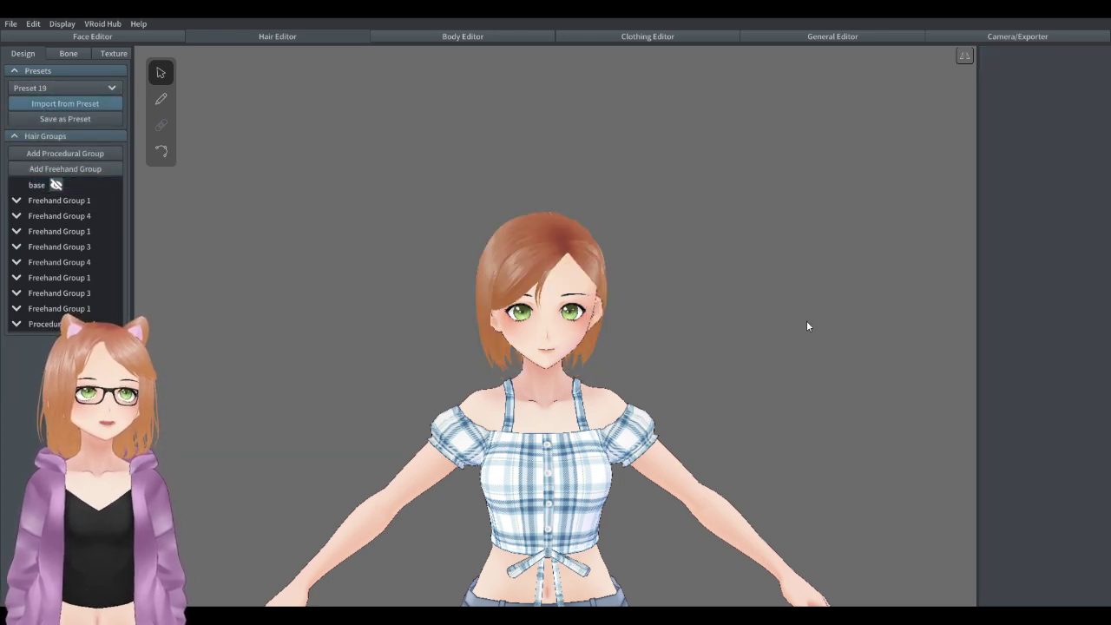
scroll(708, 310, "up", 8)
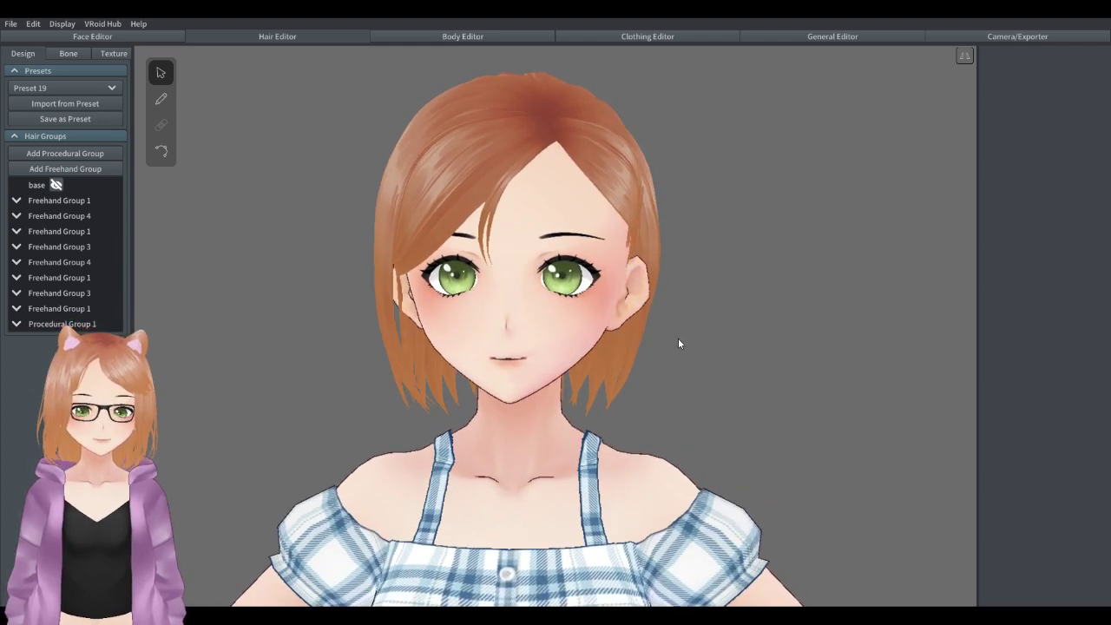
Replace the avatar's hairstyle by importing hair Preset 20 and inspect it from the front.
left_click(58, 87)
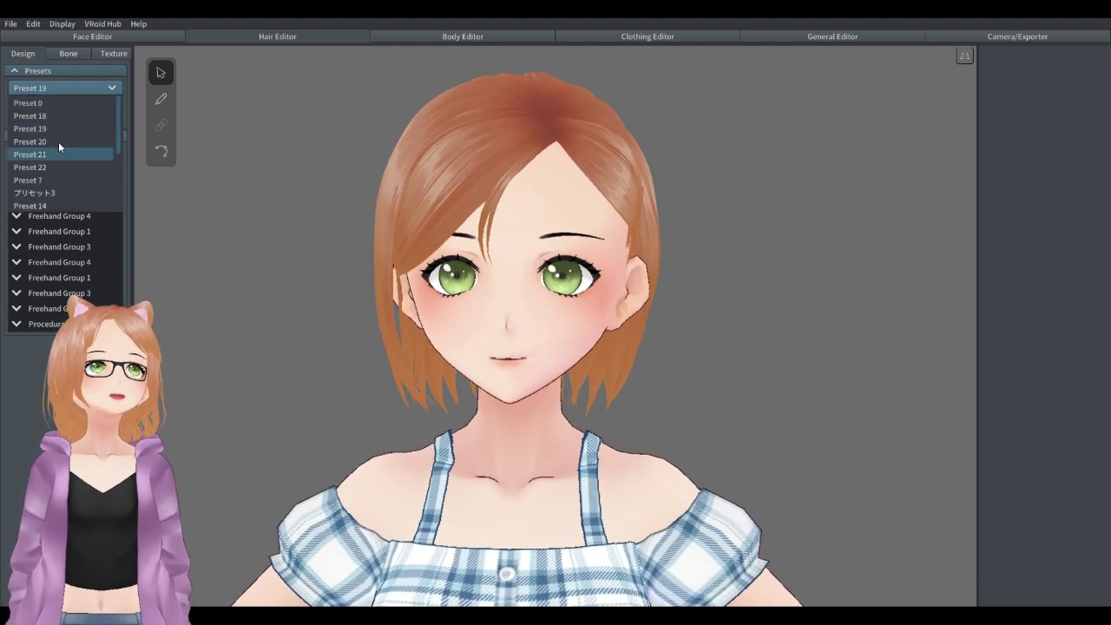
left_click(57, 140)
left_click(65, 102)
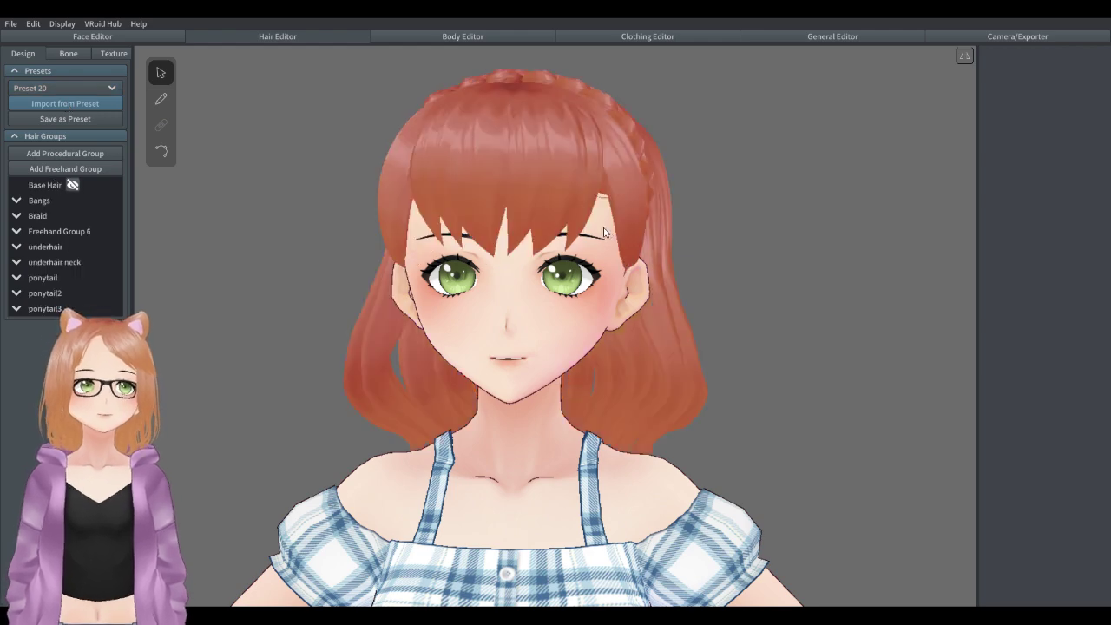
right_click_drag(677, 258, 698, 304)
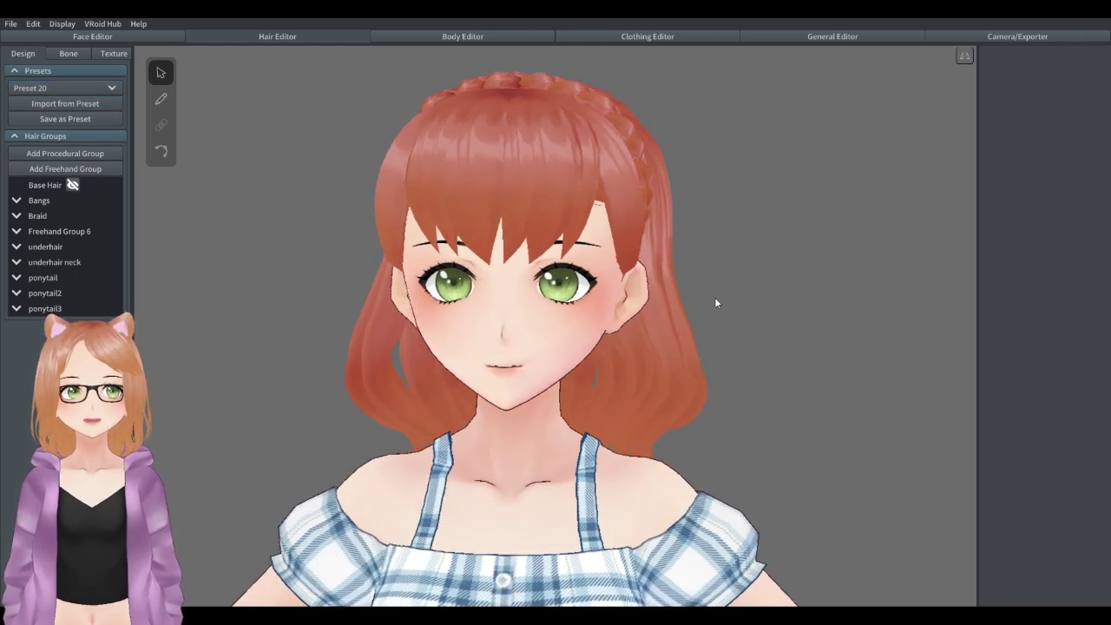
Replace the avatar's hairstyle by importing hair Preset 21 and view it from the front.
left_click(74, 89)
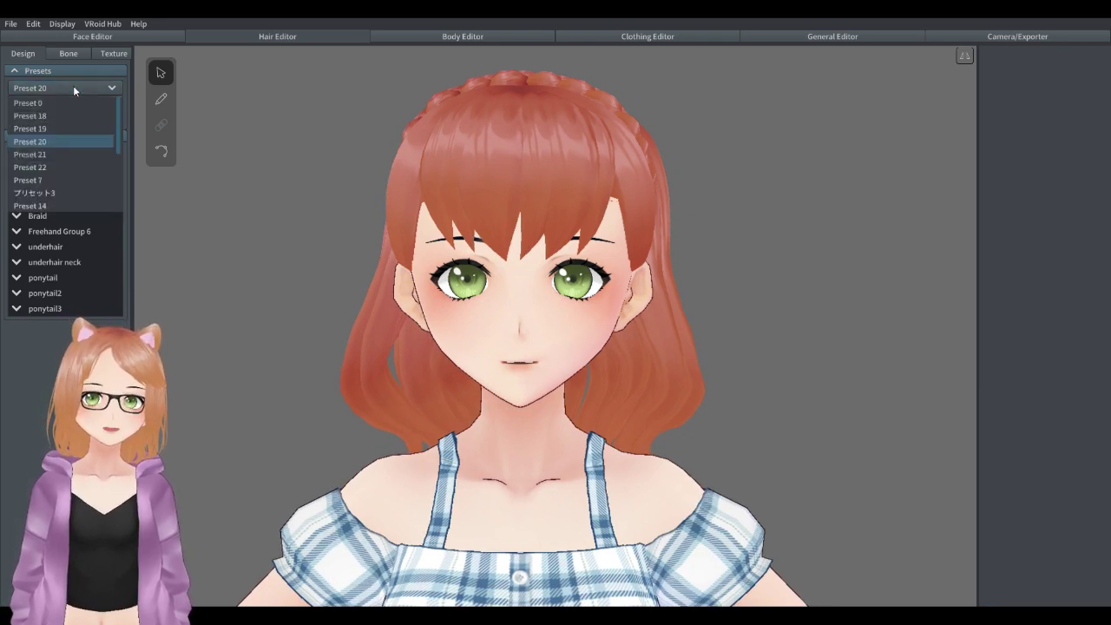
left_click(49, 154)
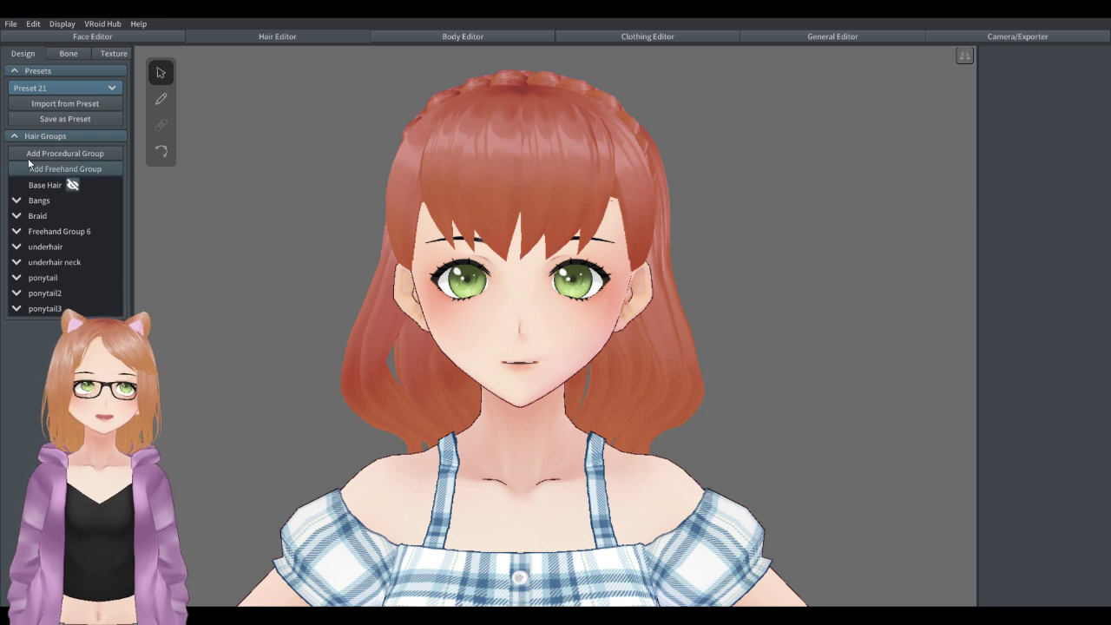
left_click(65, 104)
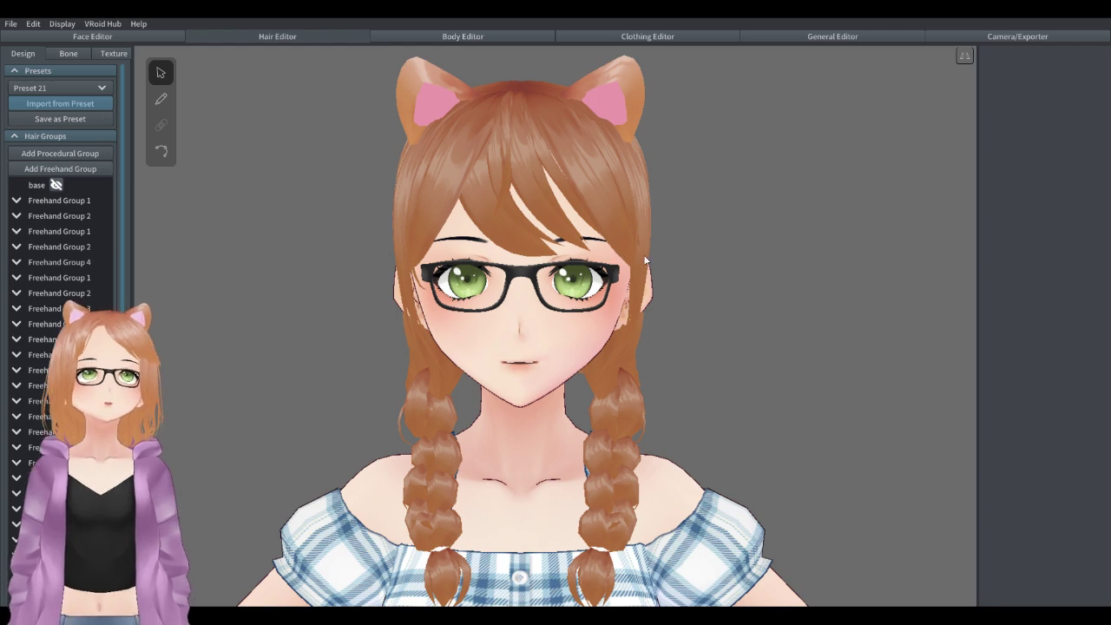
scroll(671, 289, "down", 4)
mouse_move(645, 399)
right_mouse_down()
mouse_move(713, 399)
mouse_move(654, 402)
right_mouse_up()
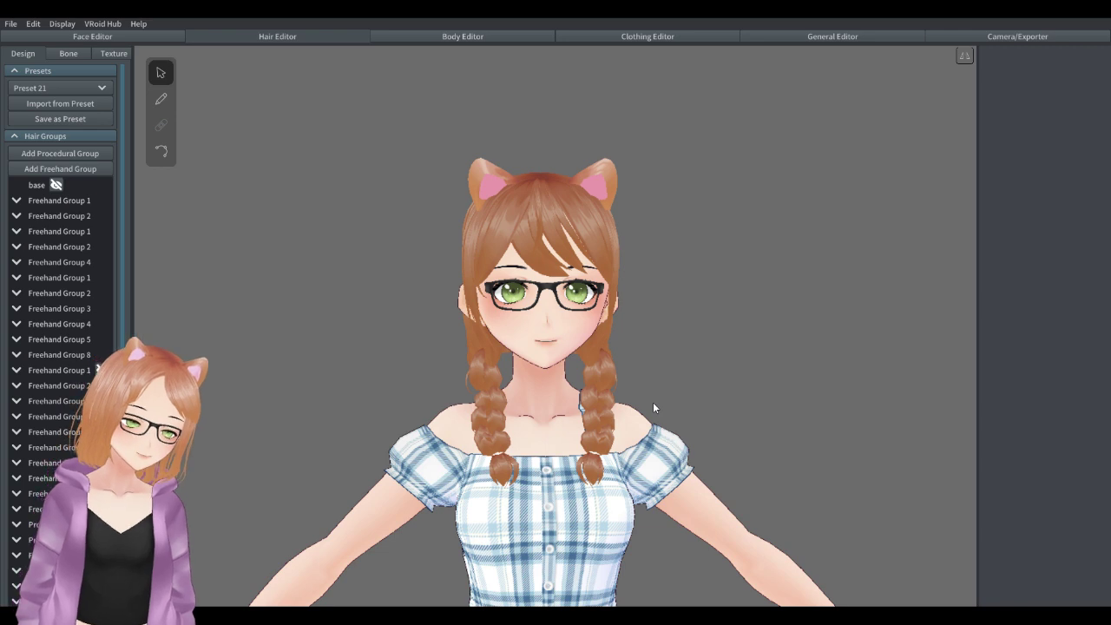
Inspect the two braids and select the hair strand at the tip of the avatar's left braid.
scroll(675, 345, "up", 5)
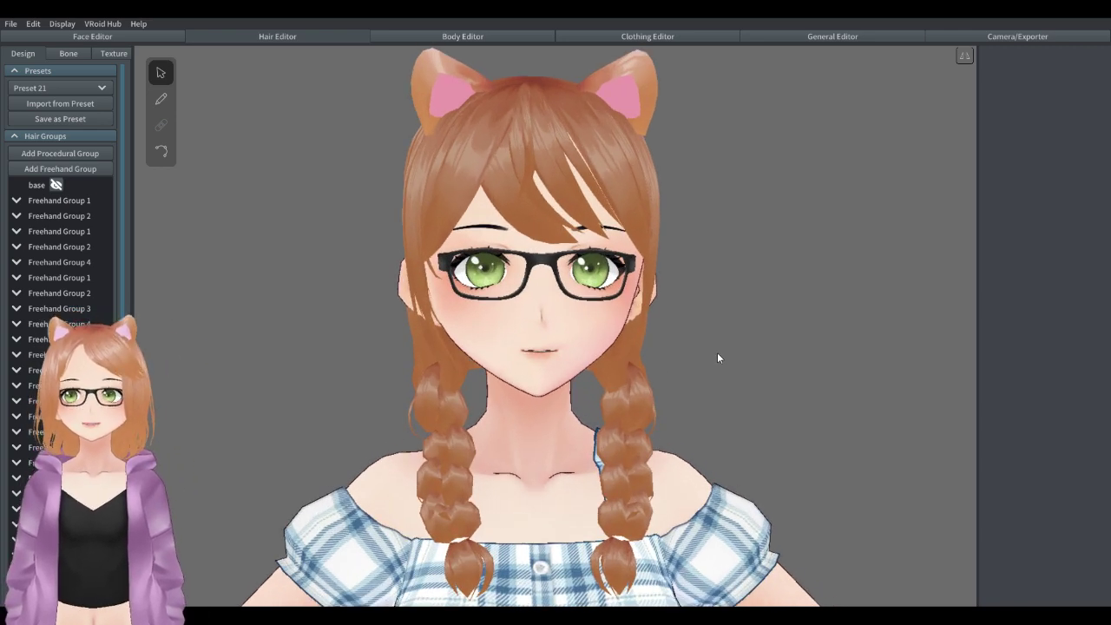
scroll(566, 372, "down", 2)
scroll(60, 304, "down", 1)
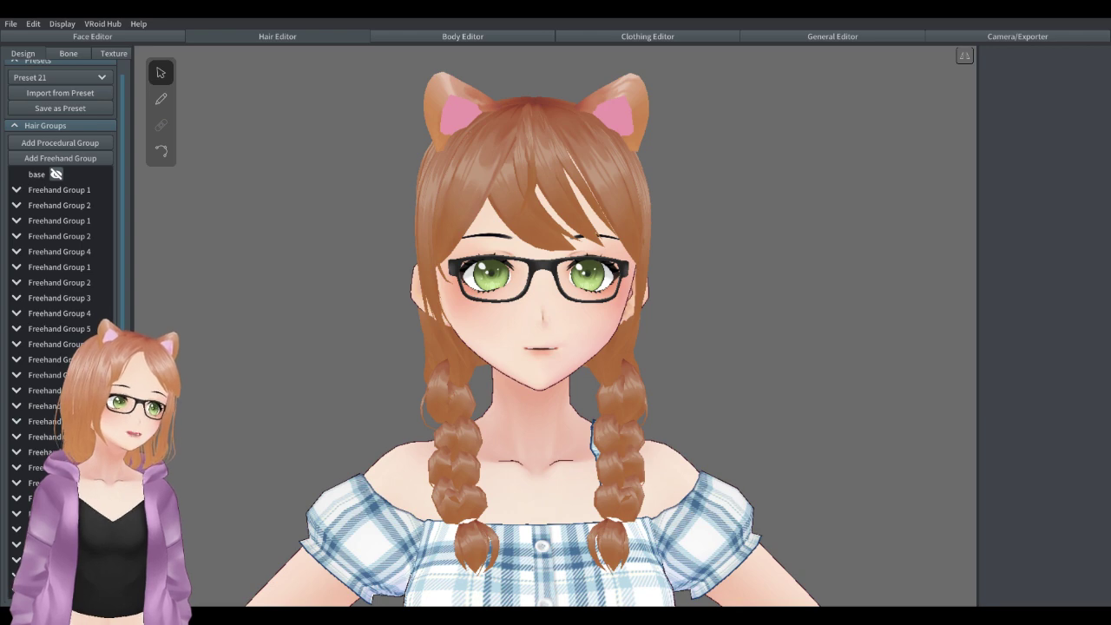
right_click_drag(380, 310, 802, 385)
scroll(646, 420, "up", 2)
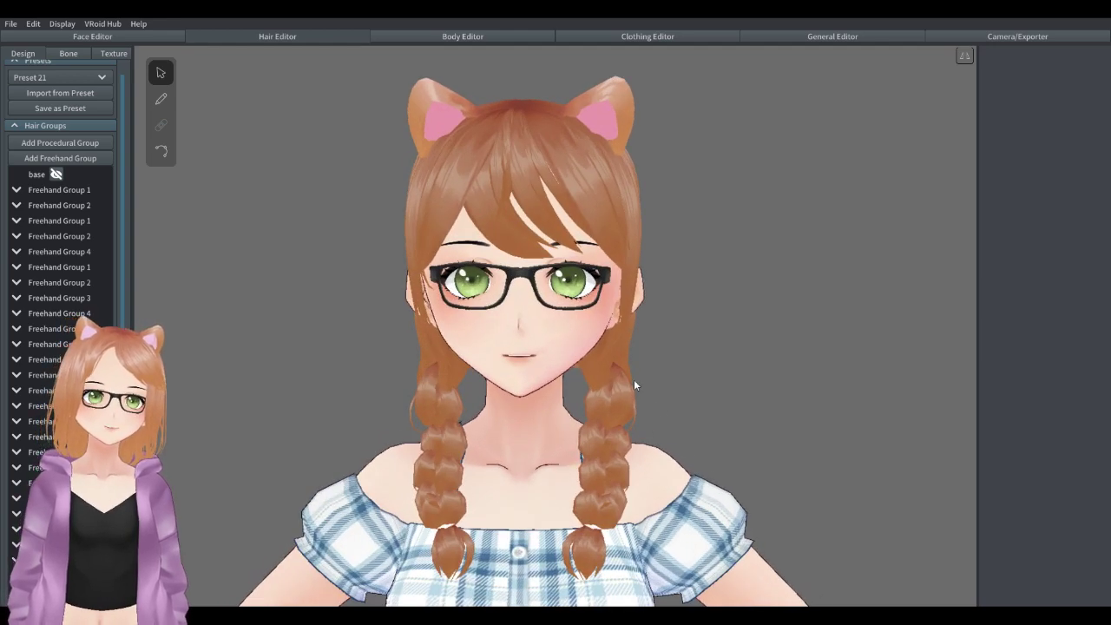
scroll(629, 445, "down", 2)
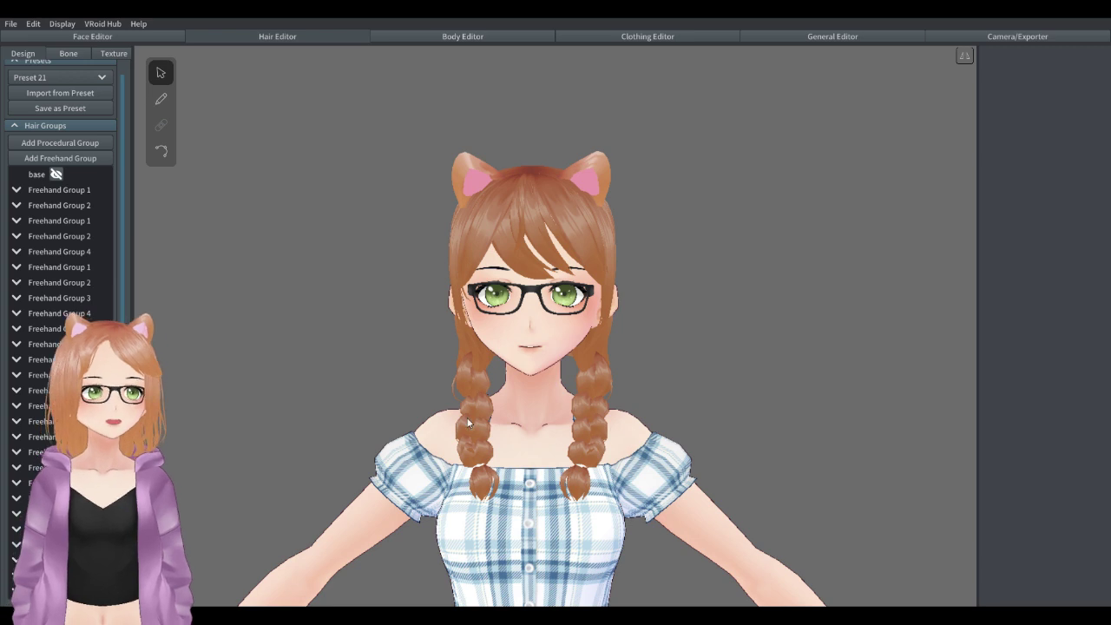
left_click(580, 494)
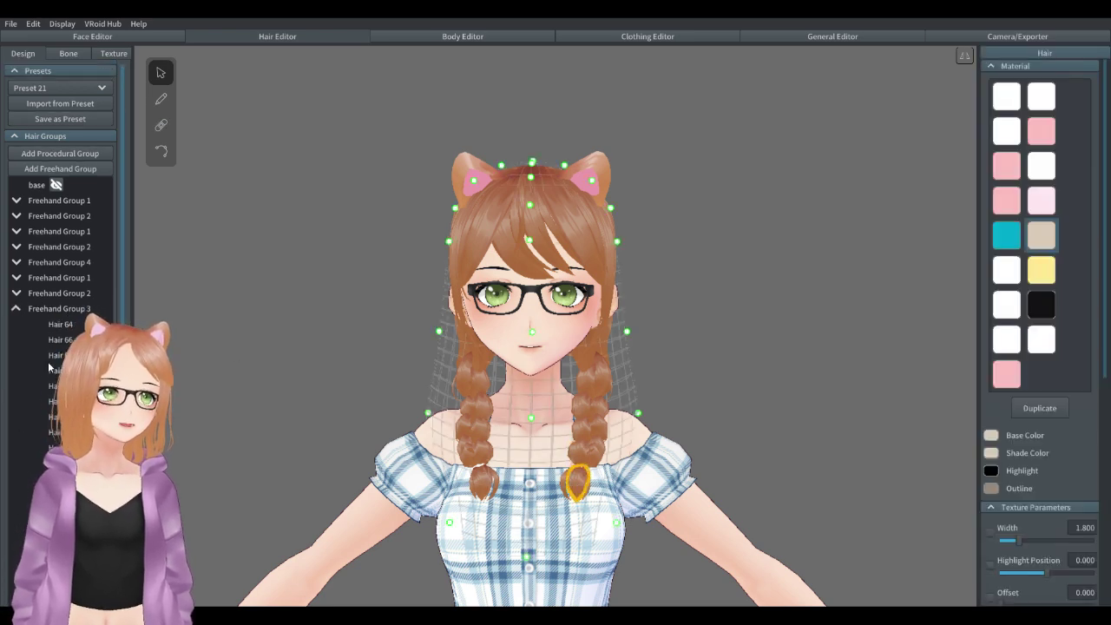
Select a strand of the bangs and the pink inner piece of the avatar's right cat ear to identify them as hair parts.
left_click(548, 224)
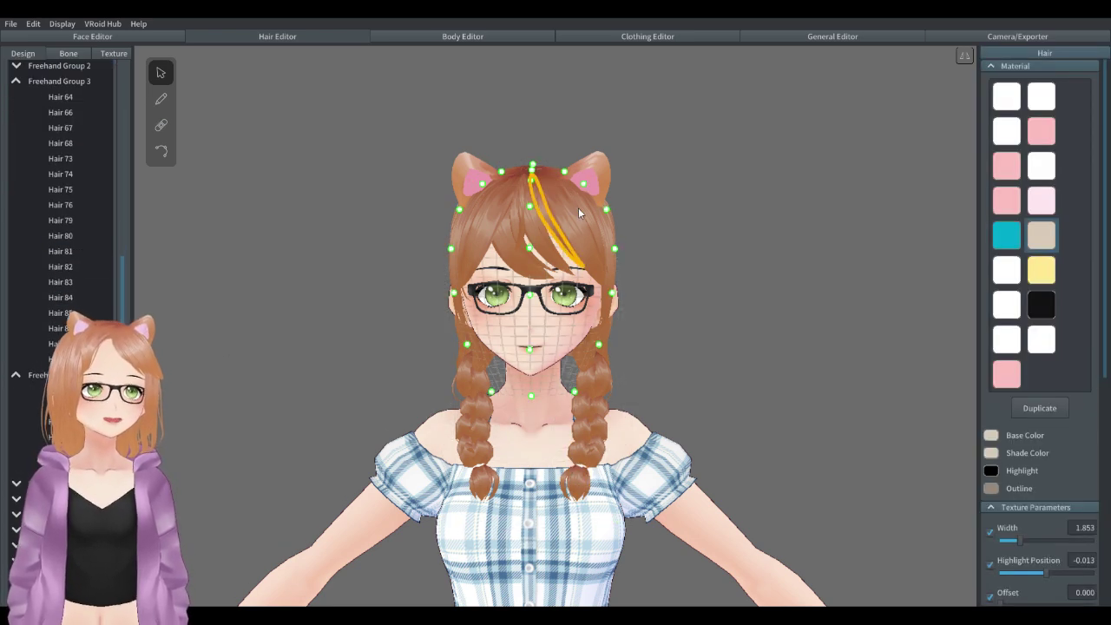
left_click(490, 207)
left_click(476, 175)
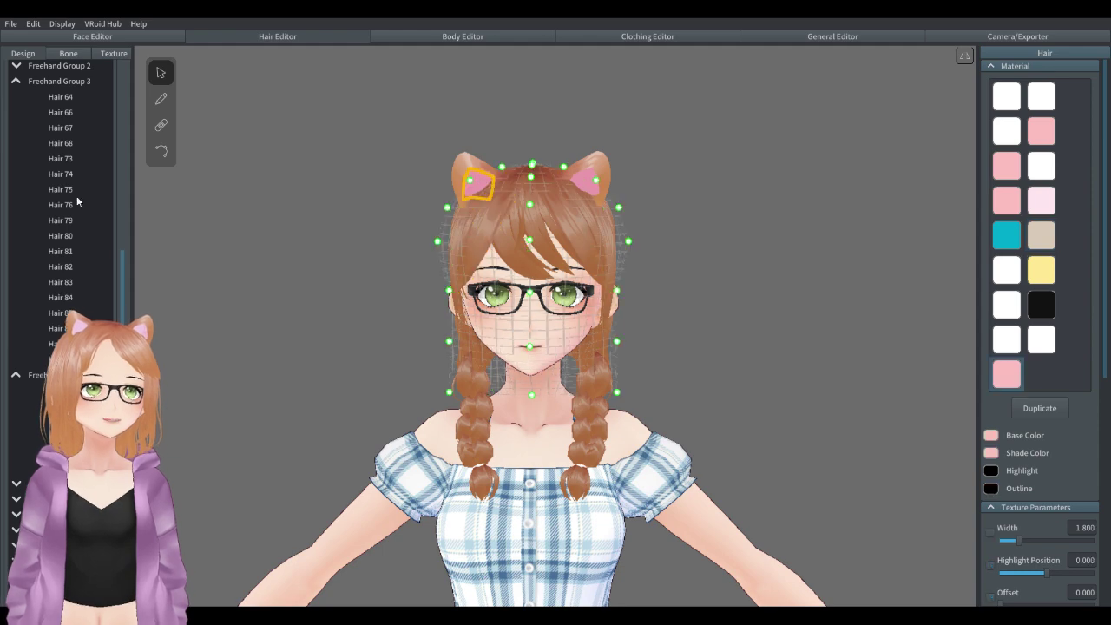
scroll(69, 248, "up", 10)
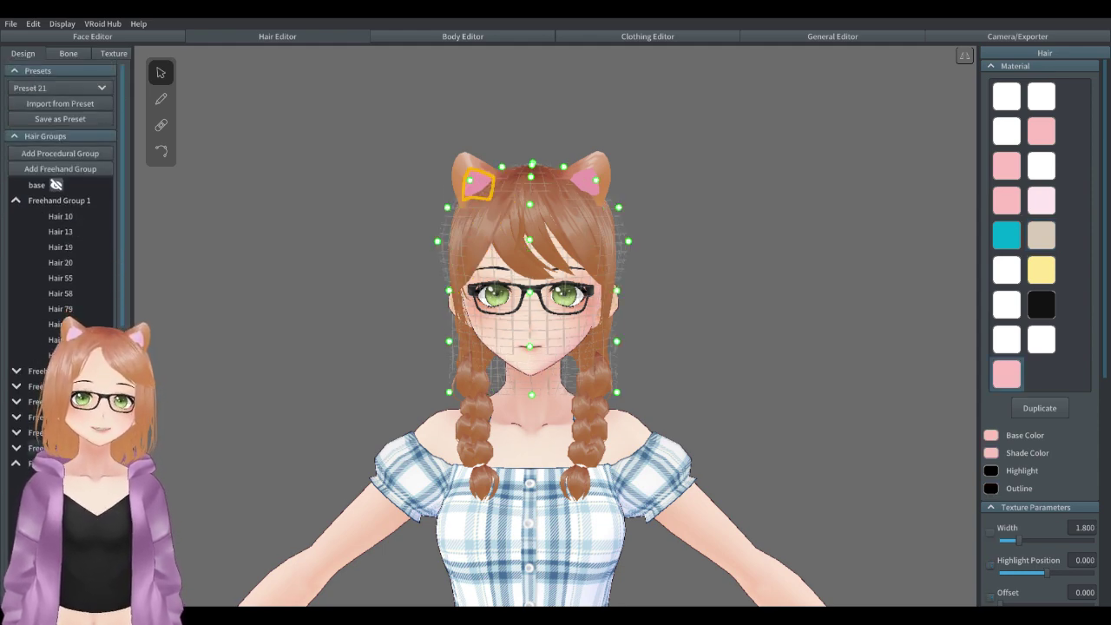
Deselect the hair and inspect the avatar's face, glasses and bangs up close from the front and the side.
right_click_drag(727, 413, 632, 310)
scroll(644, 304, "up", 5)
left_click(772, 345)
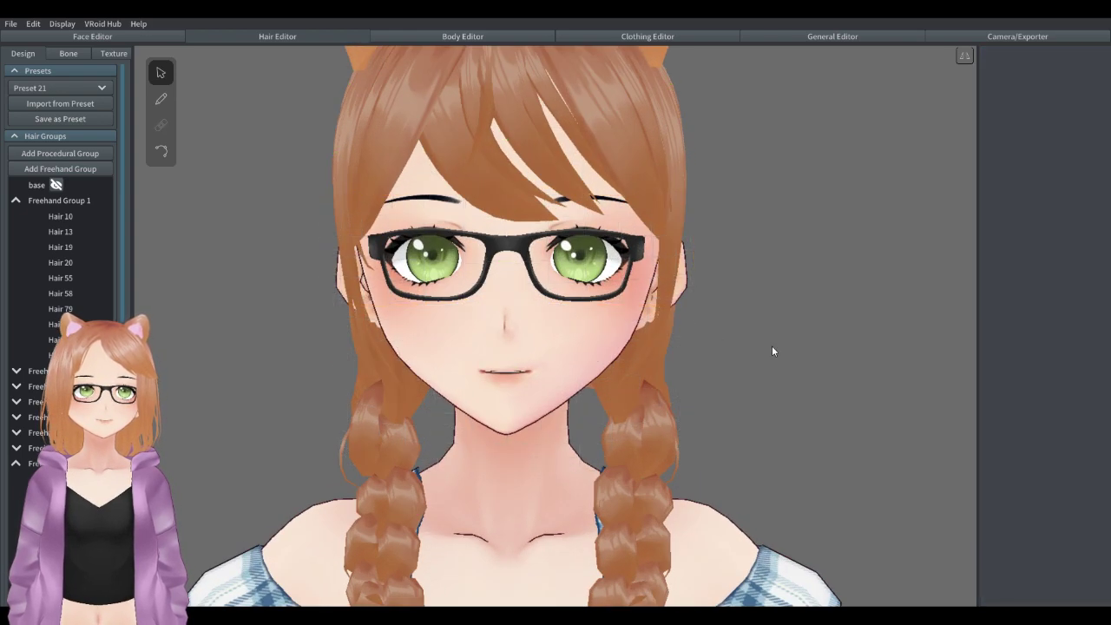
right_click_drag(772, 345, 800, 348)
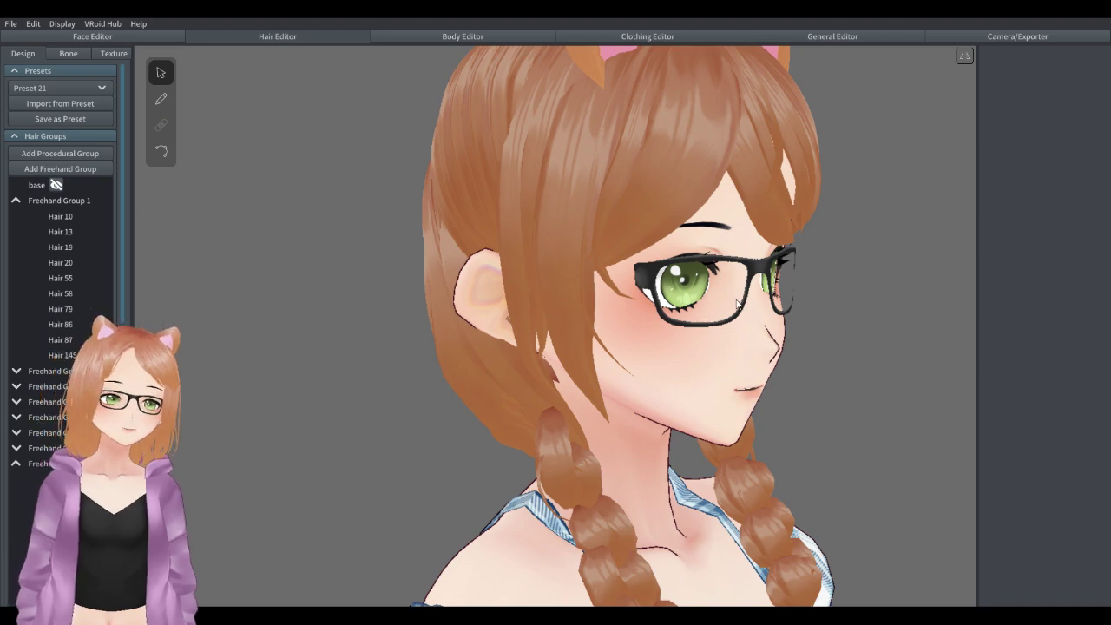
right_click_drag(774, 312, 743, 314)
scroll(744, 319, "down", 6)
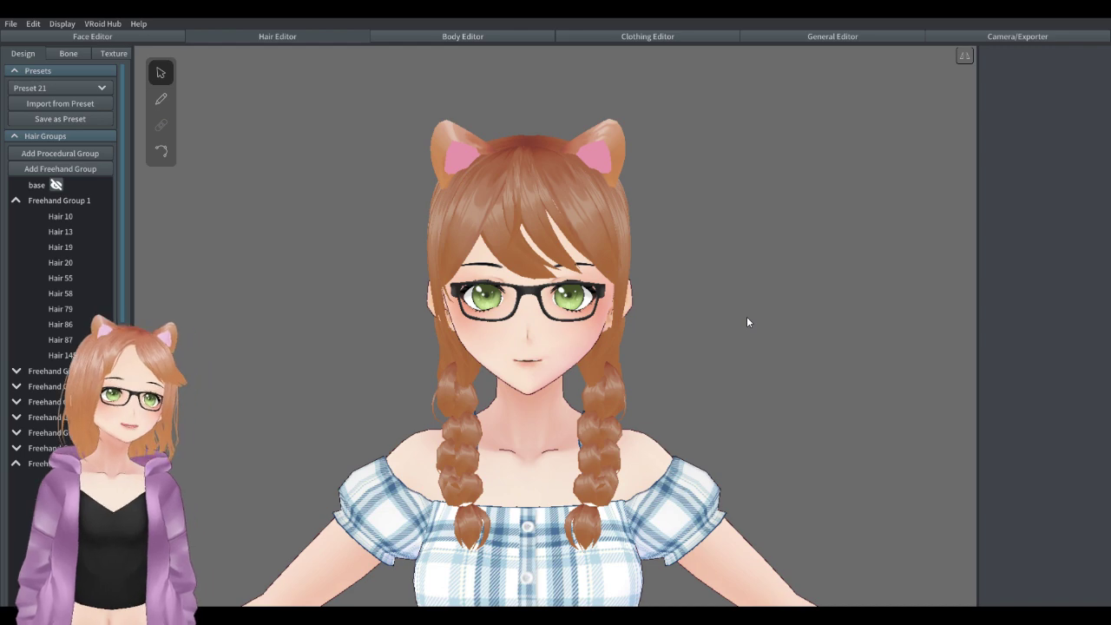
scroll(747, 317, "up", 3)
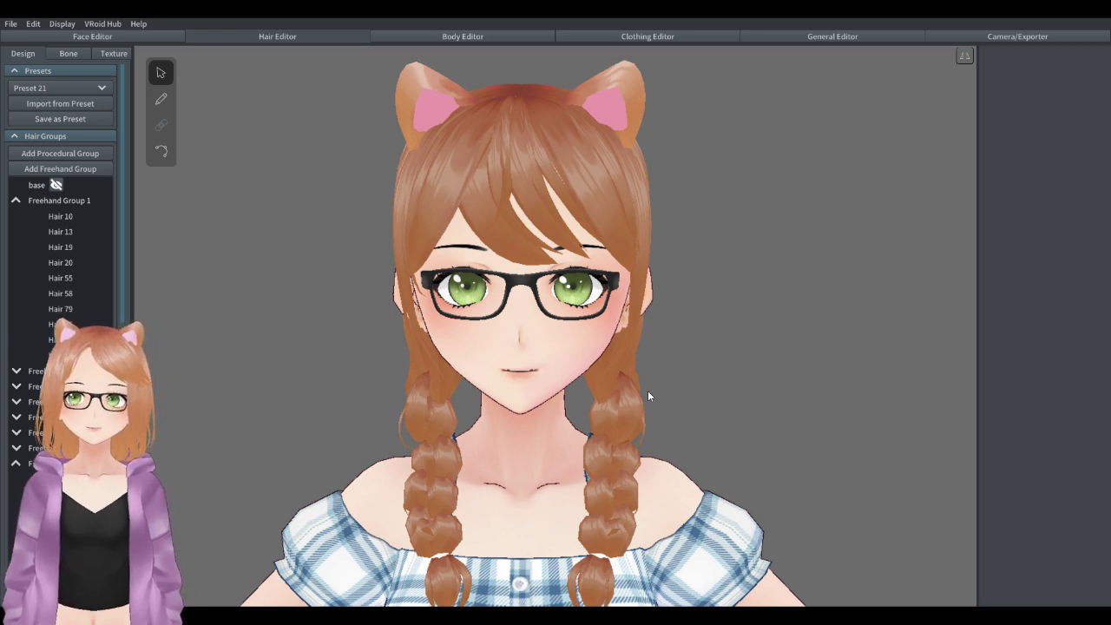
scroll(718, 402, "up", 3)
scroll(719, 403, "down", 4)
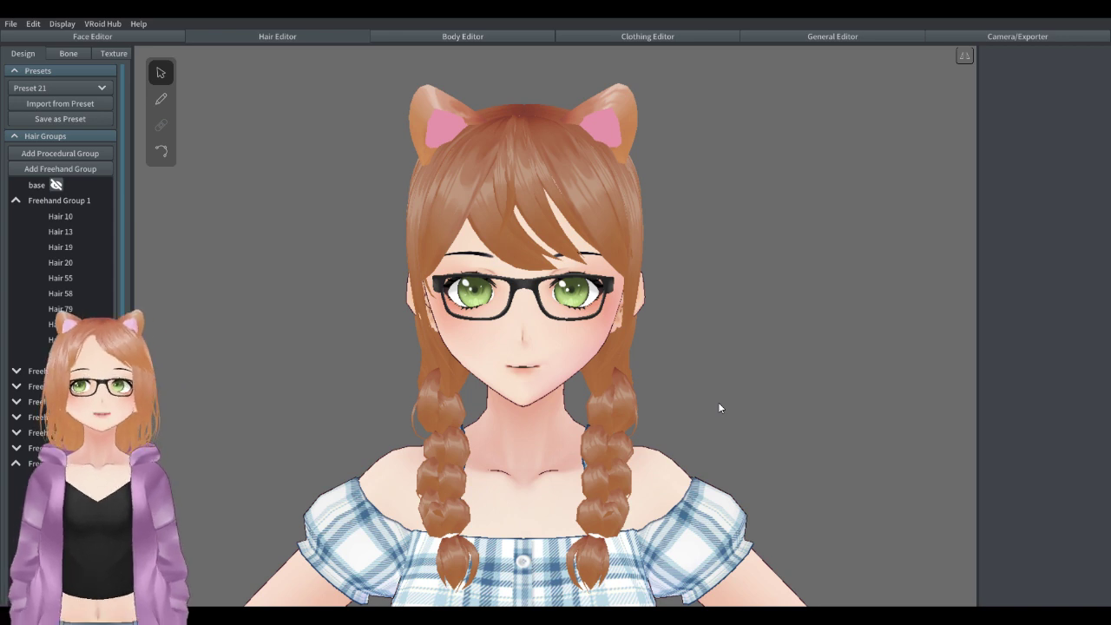
scroll(705, 455, "up", 2)
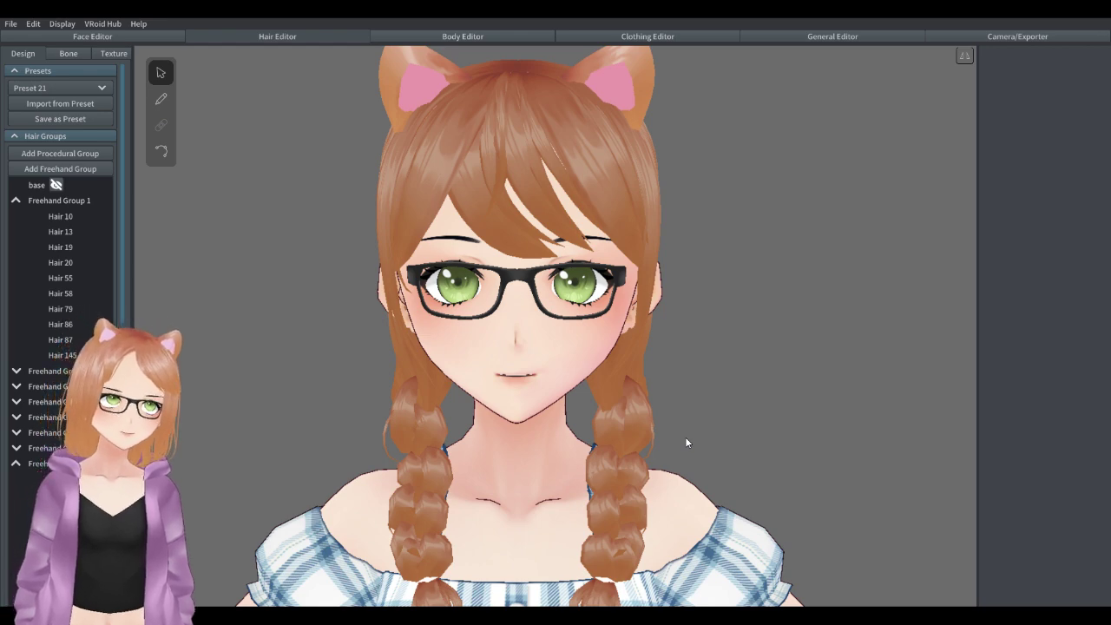
scroll(685, 442, "down", 2)
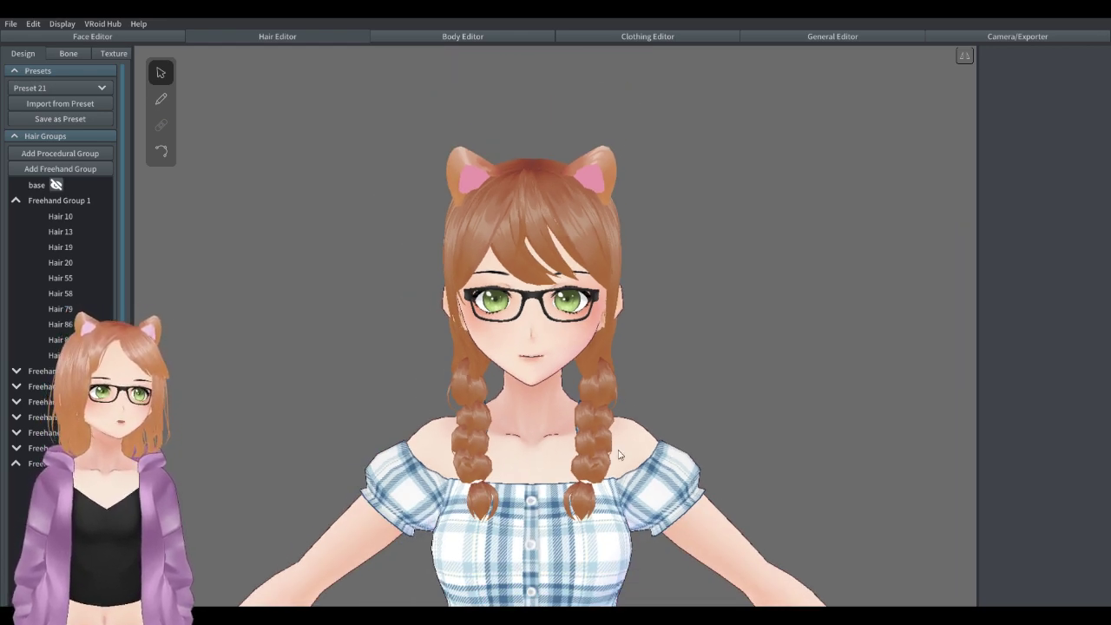
Delete the central hair strand at the tip of the avatar's left braid.
scroll(677, 491, "up", 1)
scroll(621, 501, "up", 1)
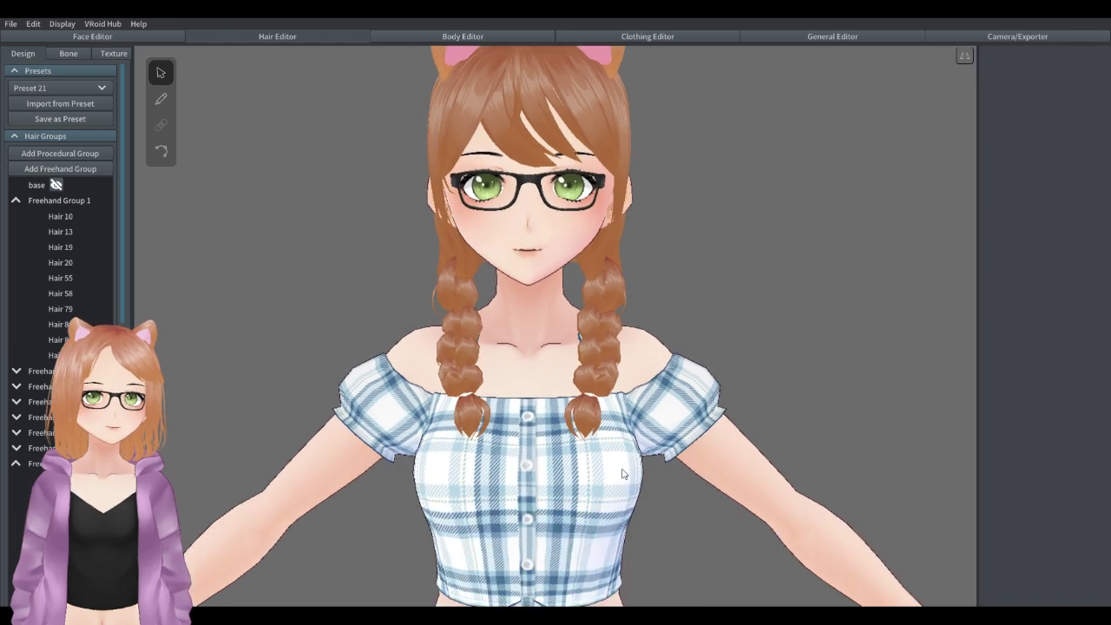
left_click(580, 485)
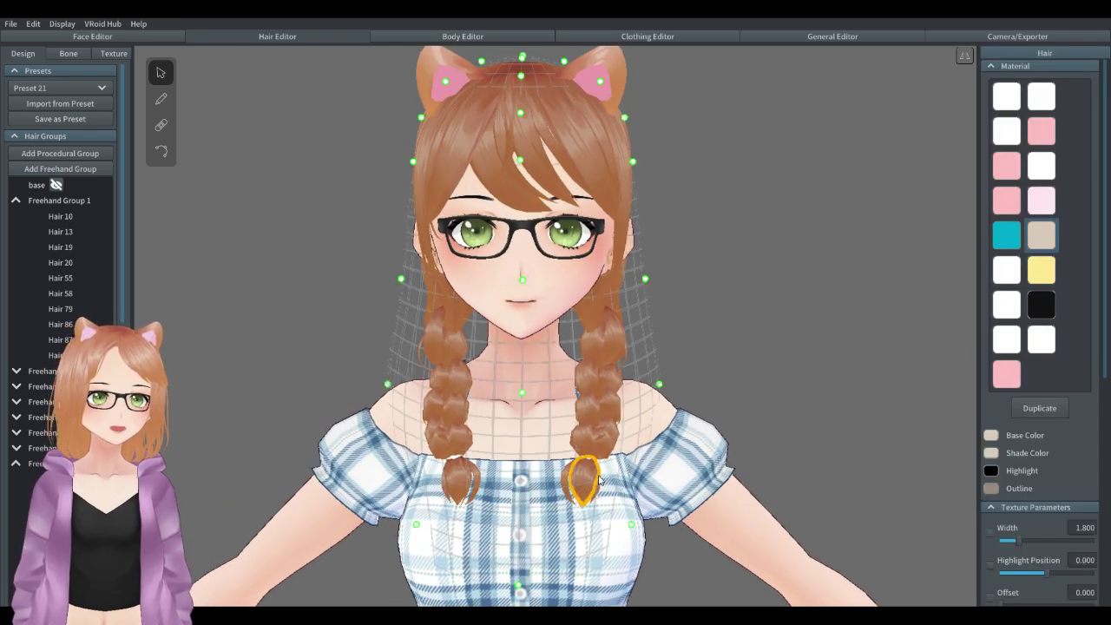
scroll(78, 144, "down", 5)
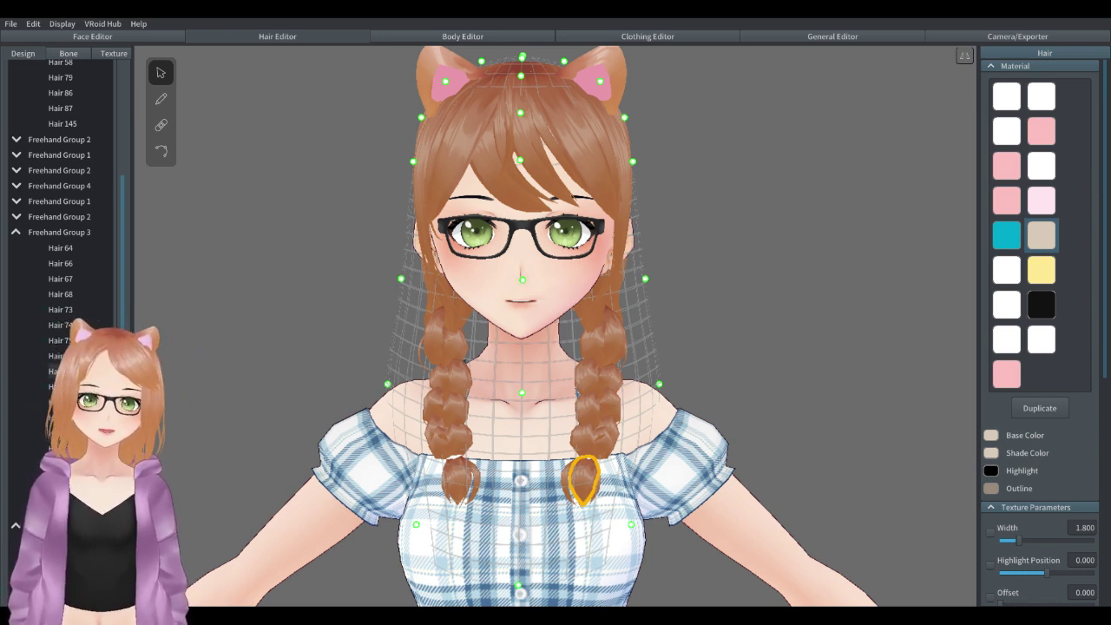
scroll(65, 261, "down", 3)
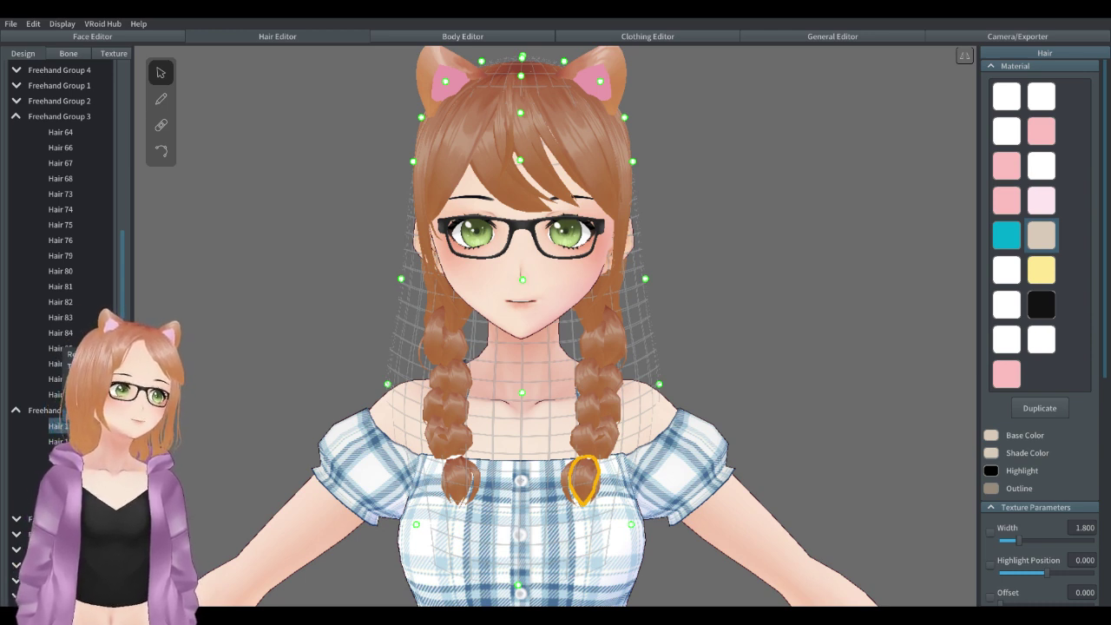
key("Delete")
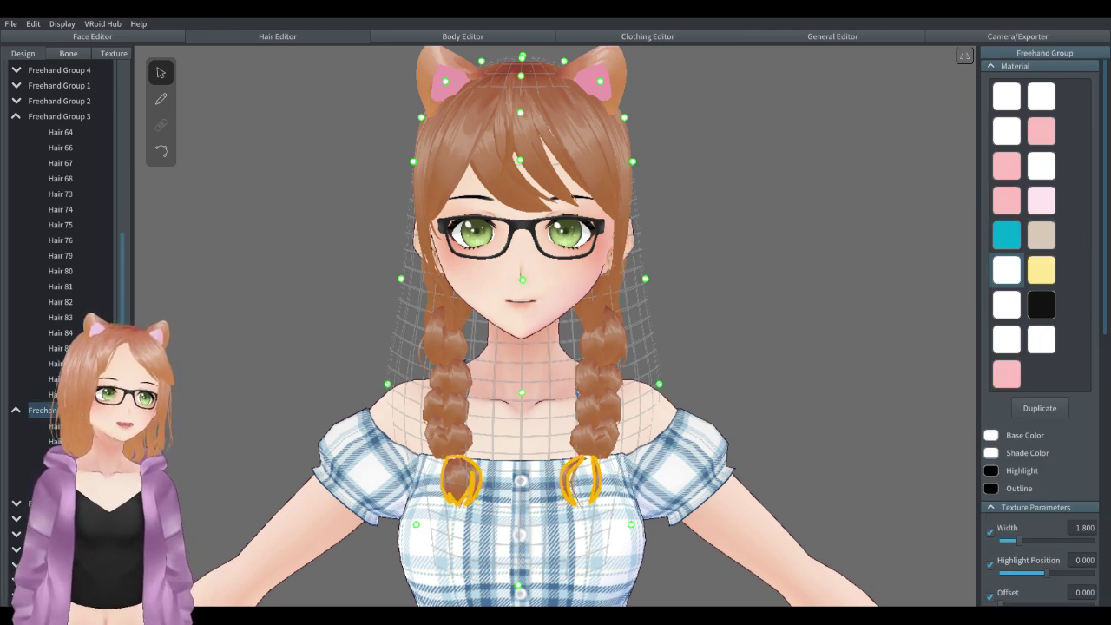
Delete two more strands from the tip of the avatar's left braid, including the thin outer one.
left_click(53, 426)
left_click(54, 442)
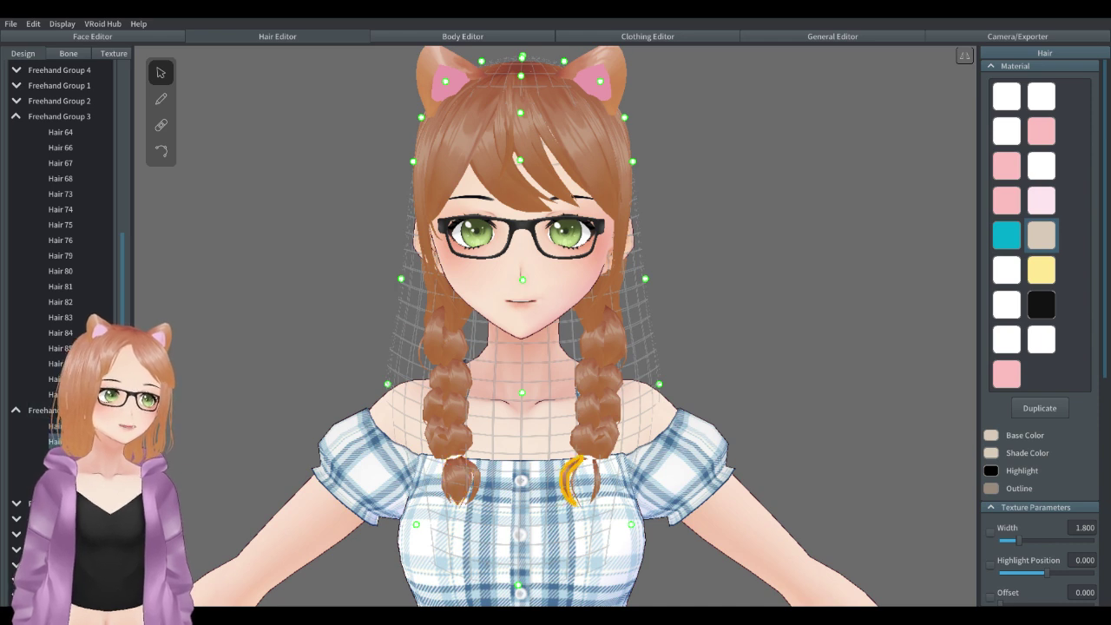
key("Delete")
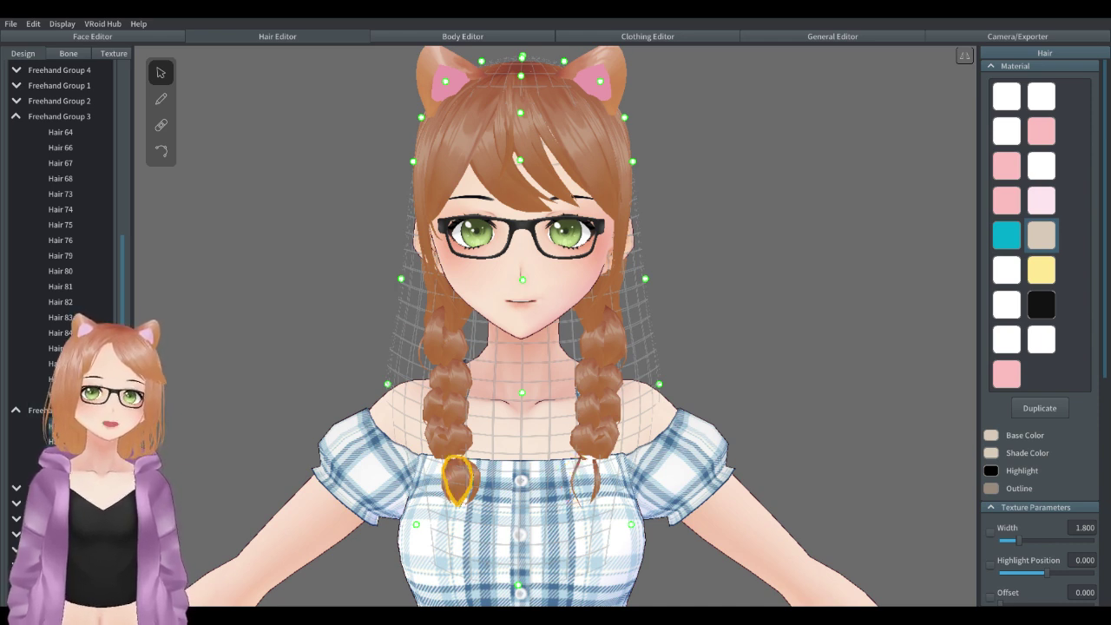
left_click(54, 442)
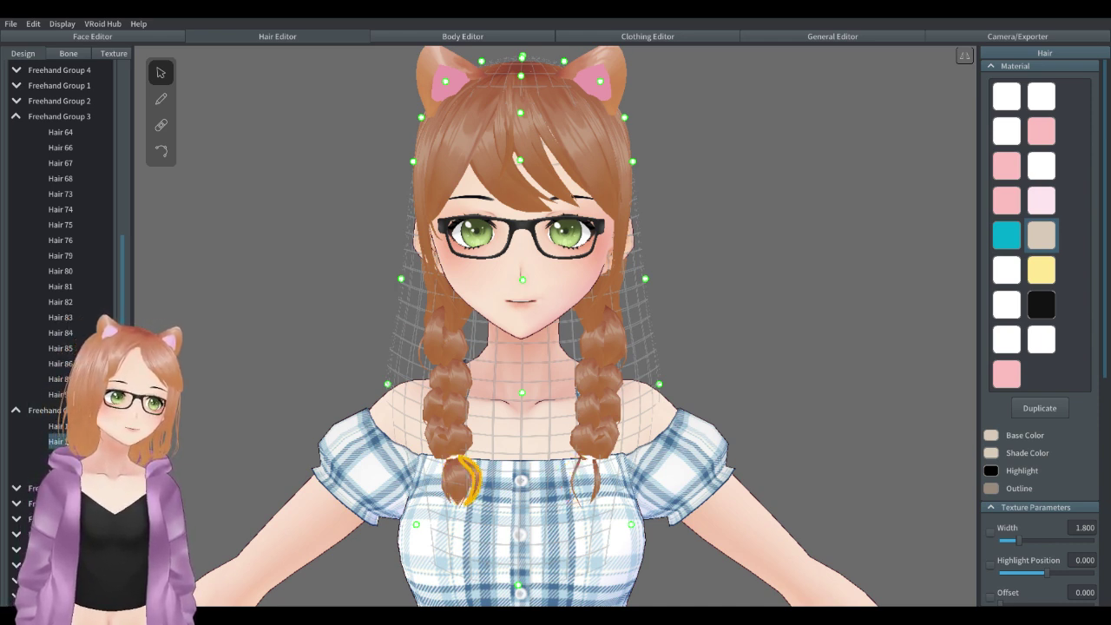
left_click(54, 456)
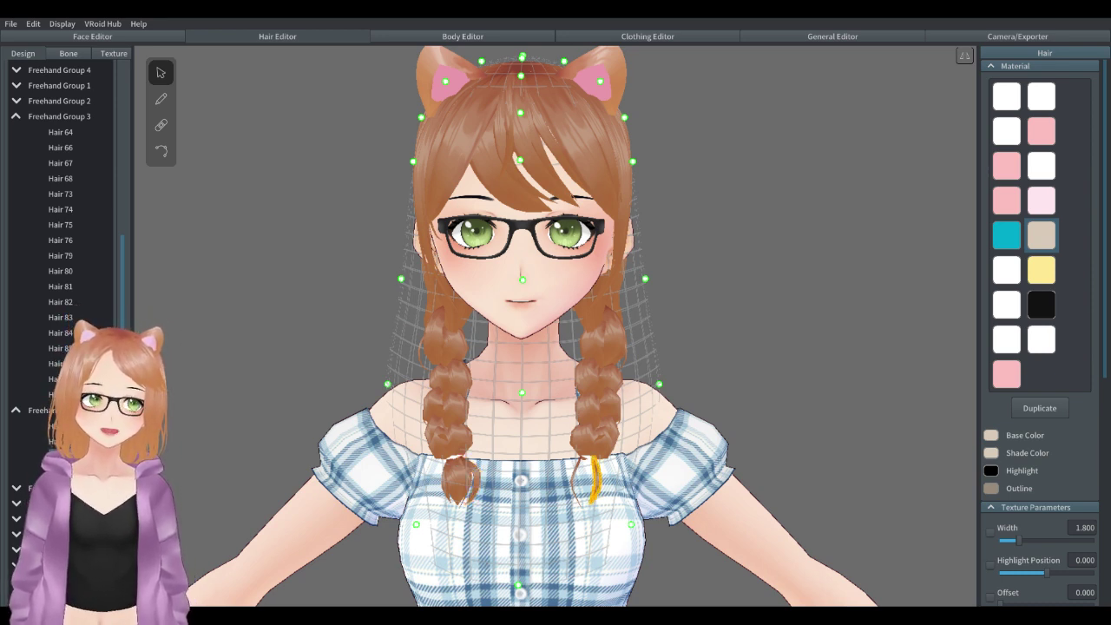
left_click(54, 441)
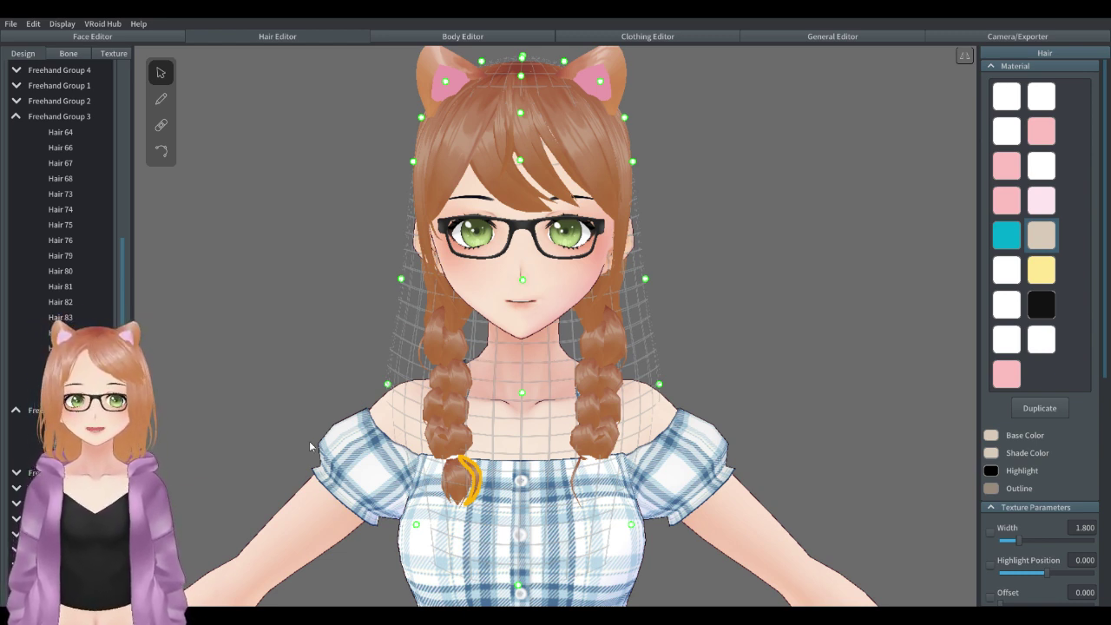
Check which strands form the tip of the avatar's right braid and collapse their freehand group.
left_click(55, 426)
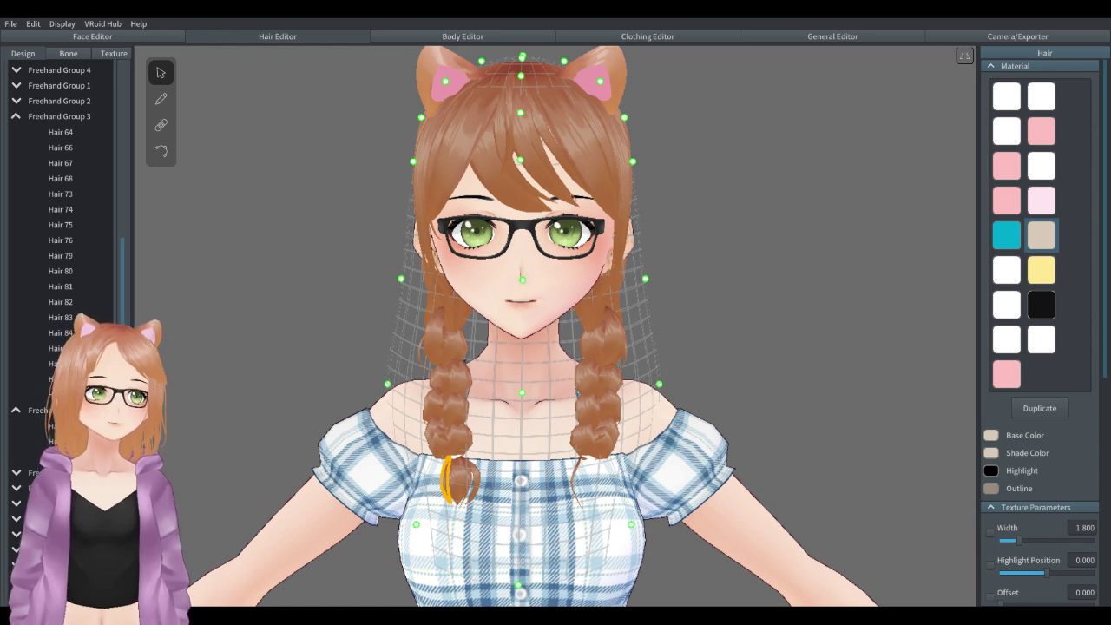
left_click(55, 441)
left_click(55, 457)
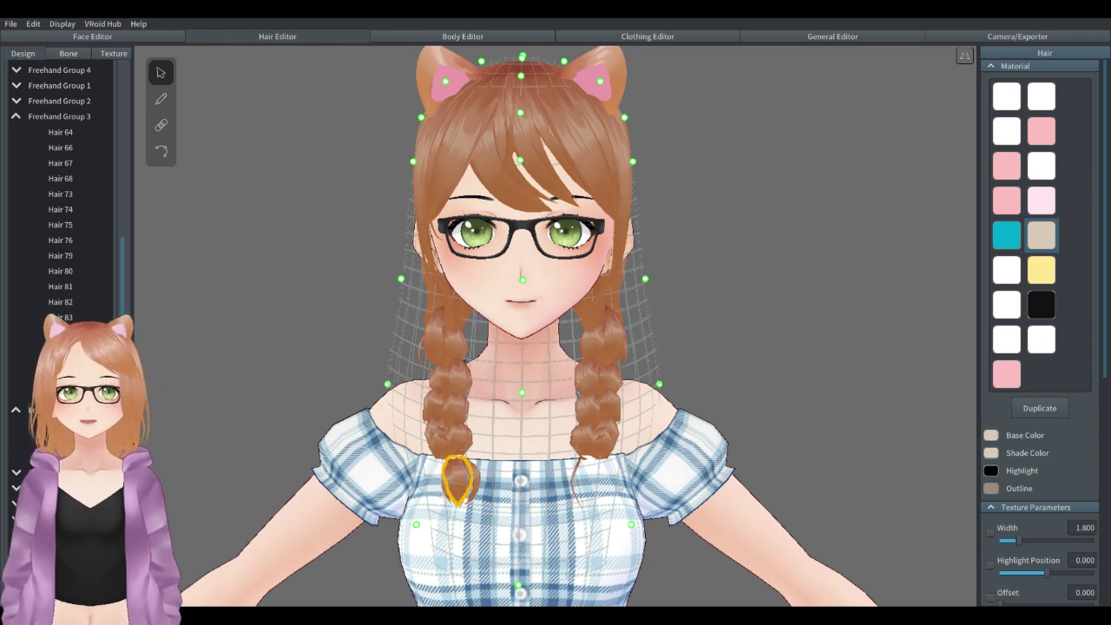
left_click(41, 414)
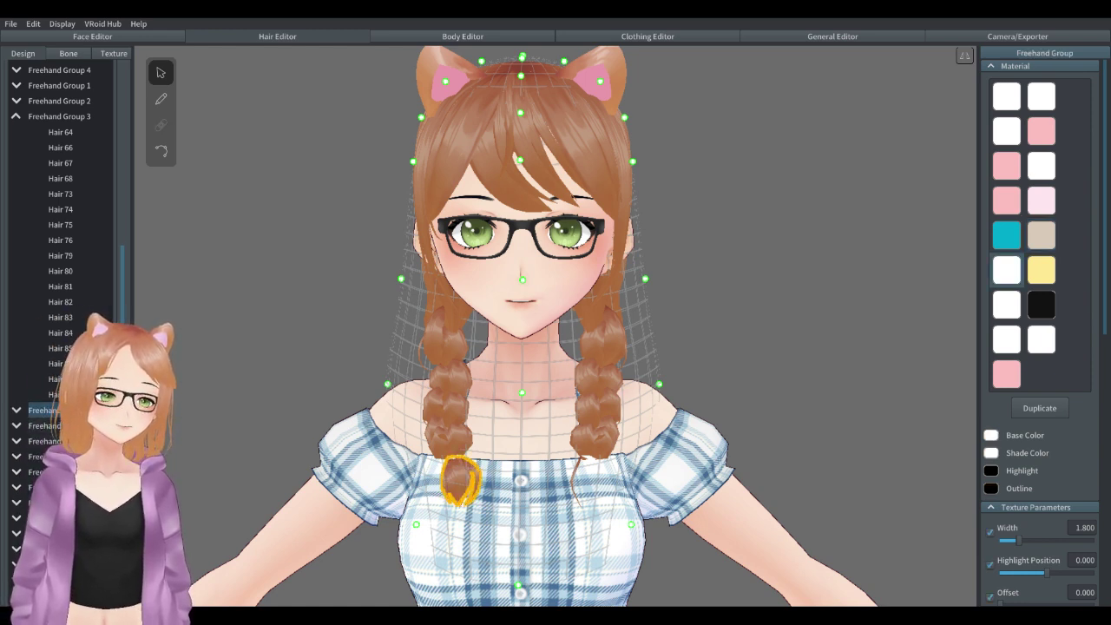
Delete the three lowest woven hair segments of the avatar's left braid.
scroll(649, 447, "up", 3)
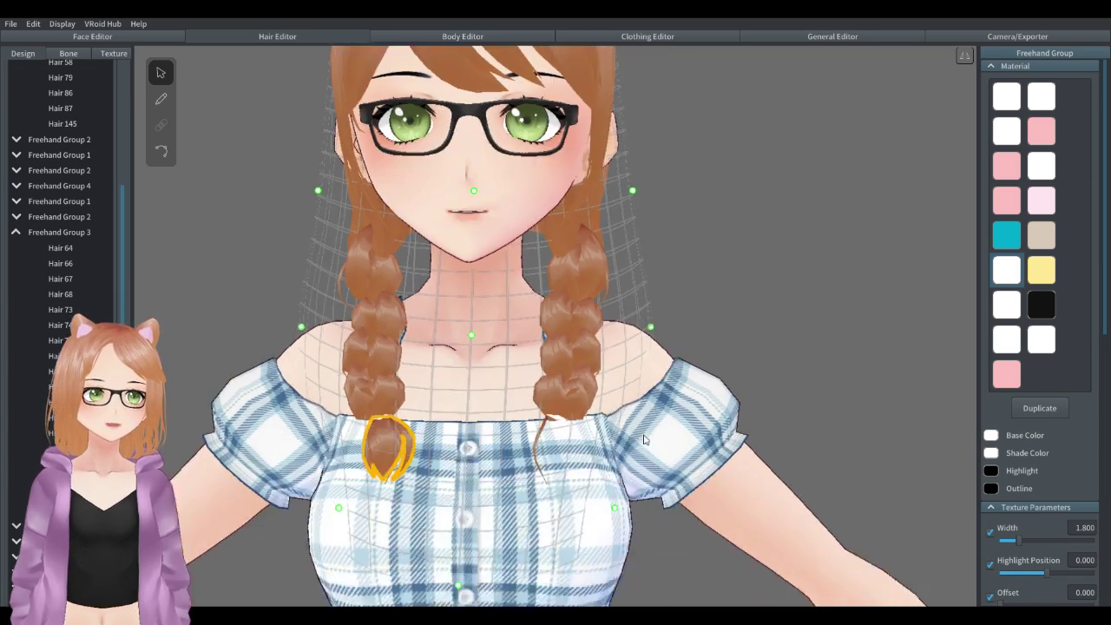
scroll(565, 399, "up", 3)
left_click(566, 396)
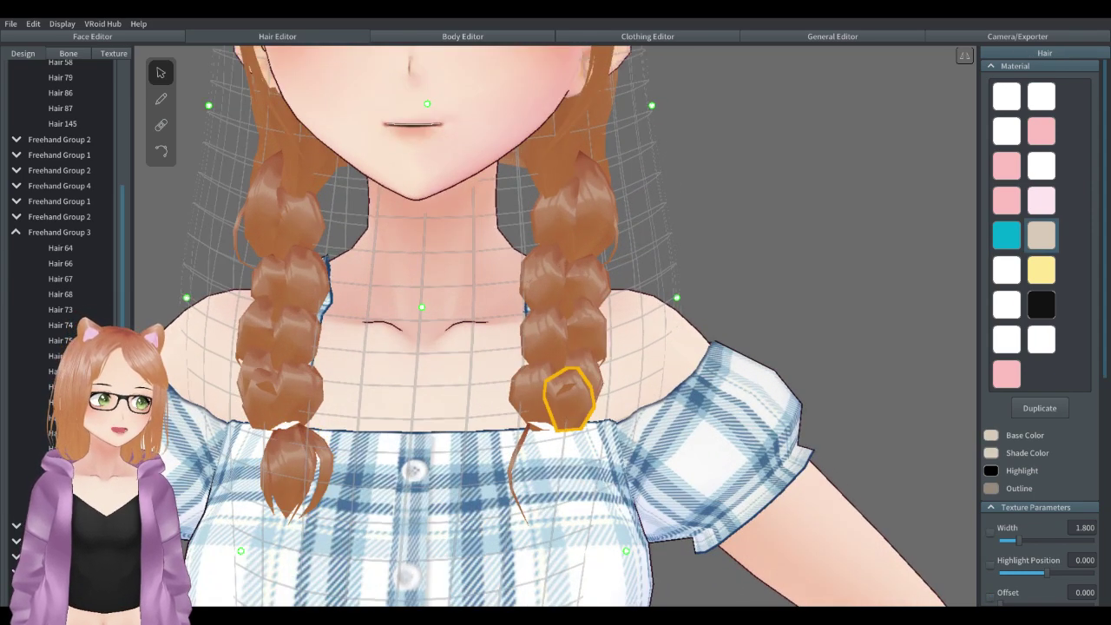
key("Delete")
left_click(551, 390)
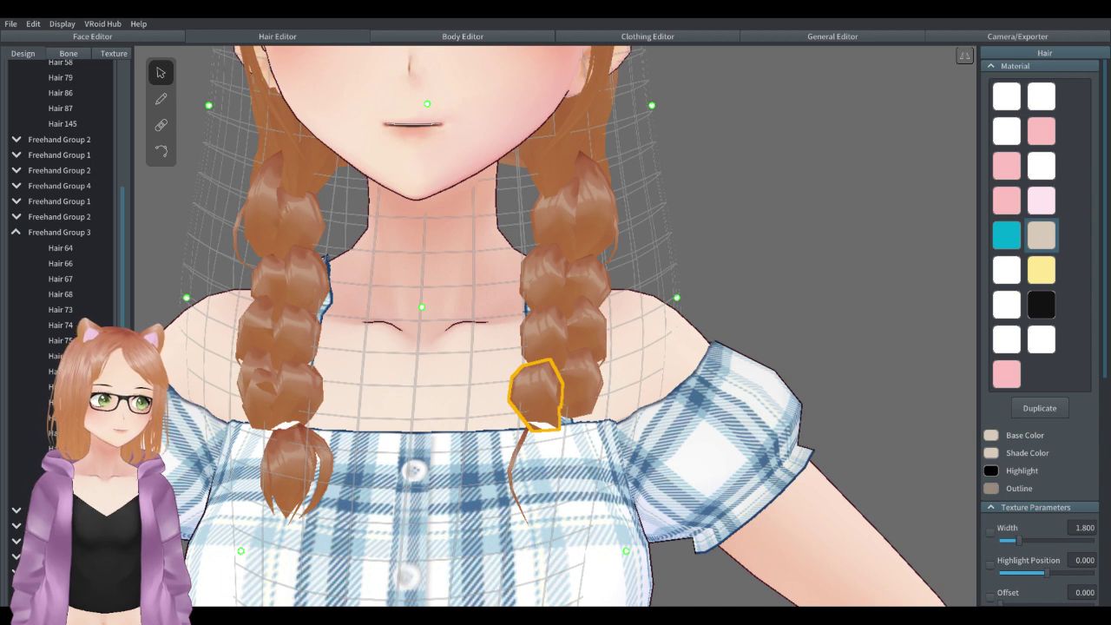
key("Delete")
left_click(584, 396)
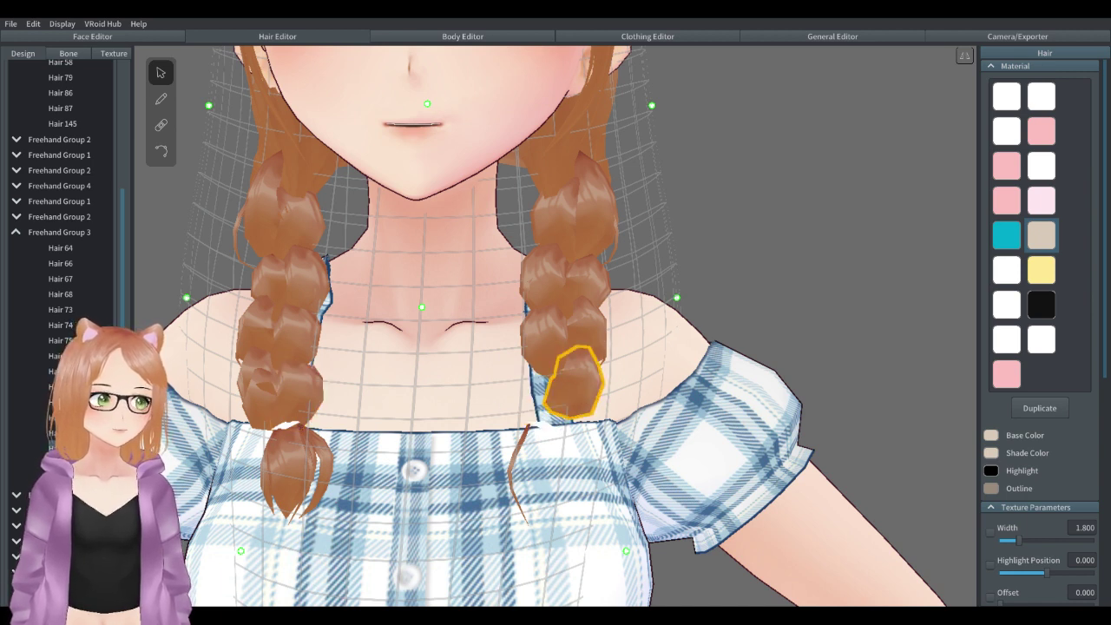
key("Delete")
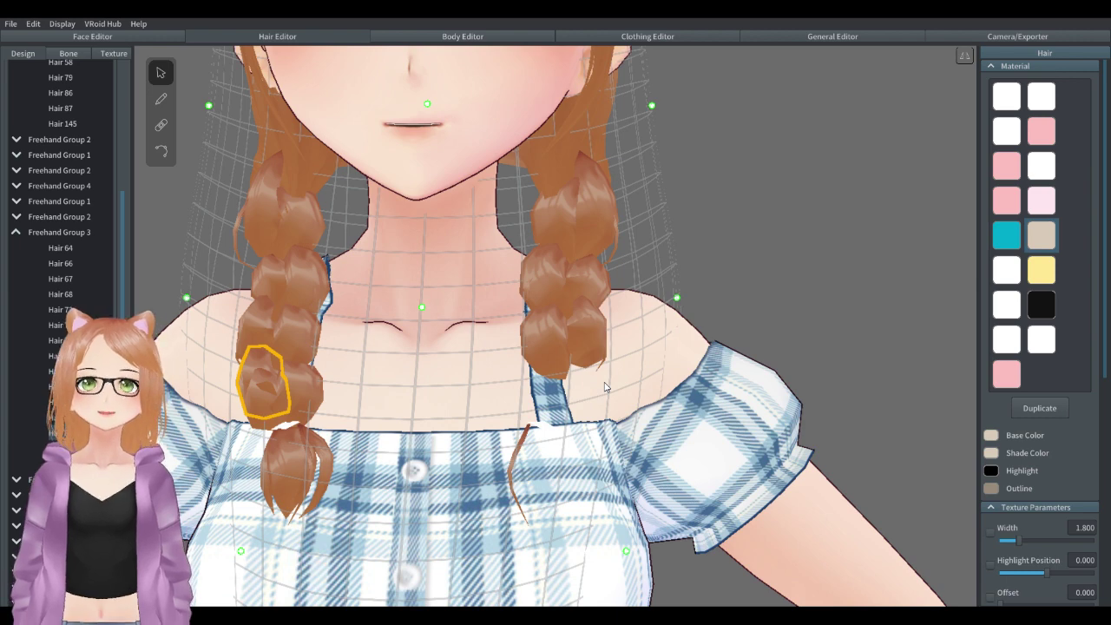
View the shortened left braid on the avatar's upper body and deselect the hair.
scroll(605, 387, "down", 3)
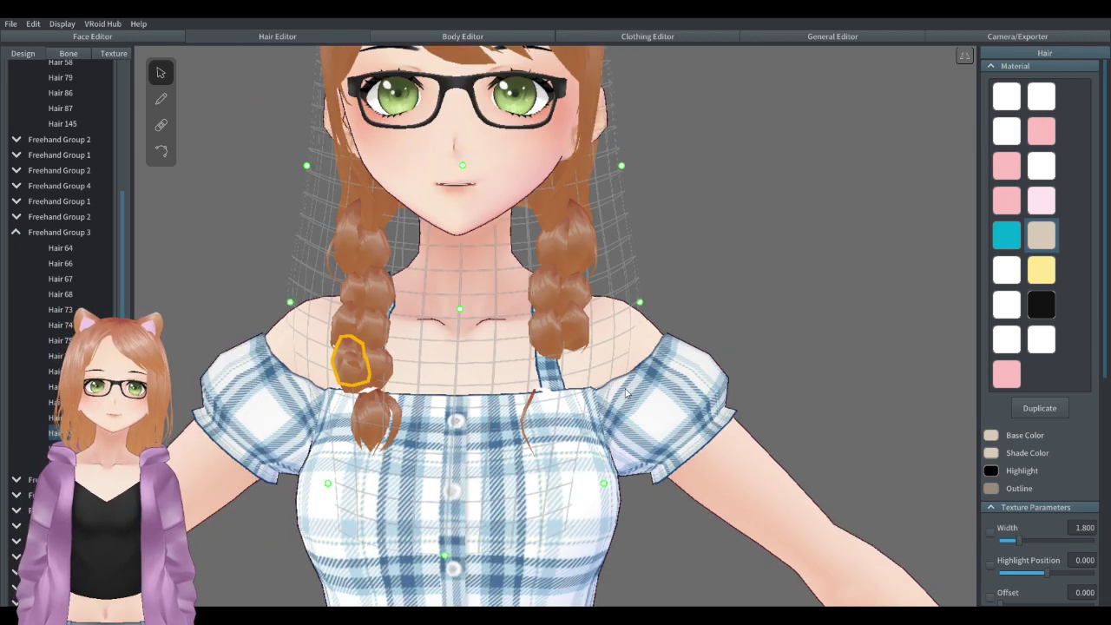
scroll(608, 386, "down", 3)
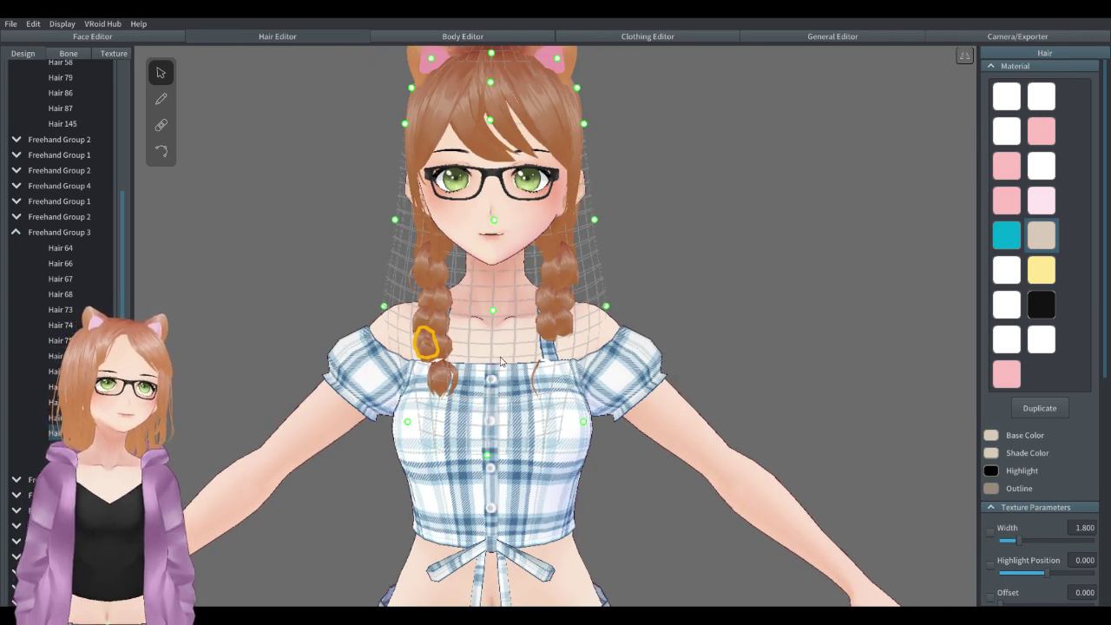
middle_click_drag(501, 361, 721, 424)
right_click_drag(720, 423, 745, 424)
middle_click_drag(696, 419, 636, 404)
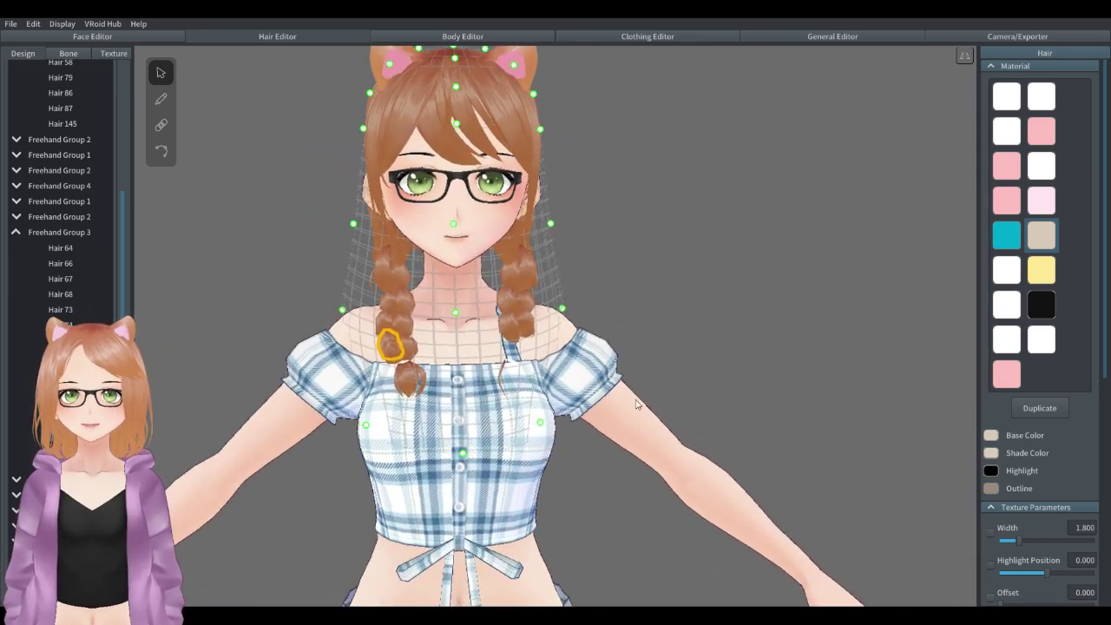
left_click(635, 403)
scroll(635, 404, "down", 3)
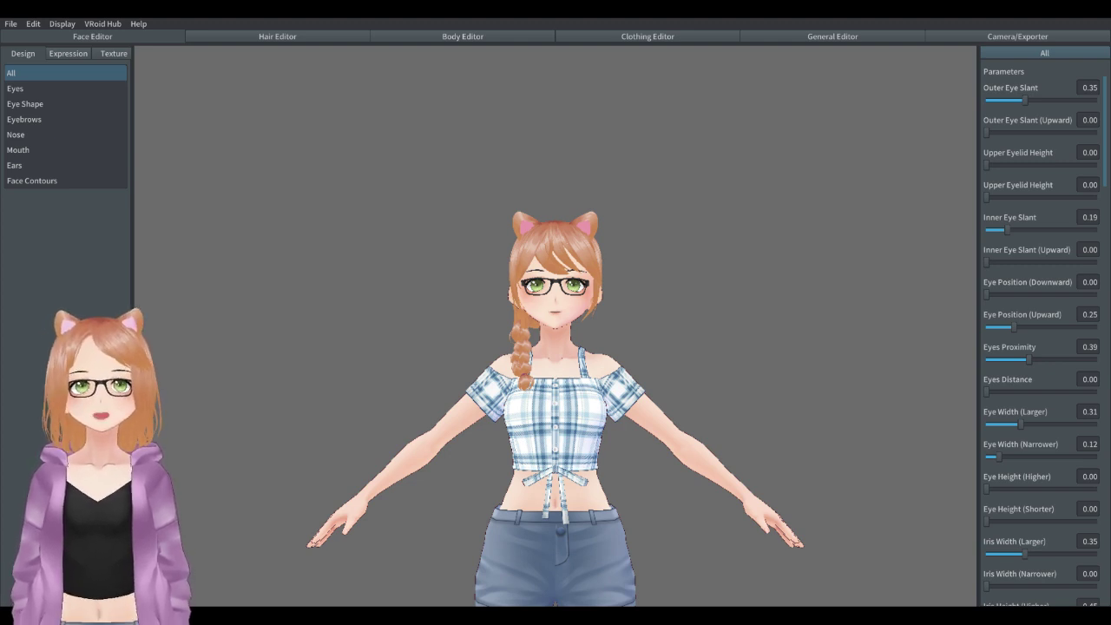
Inspect the single-braid hairstyle on the avatar from full view and from an angle up close.
middle_click_drag(640, 466, 641, 429)
scroll(692, 426, "down", 1)
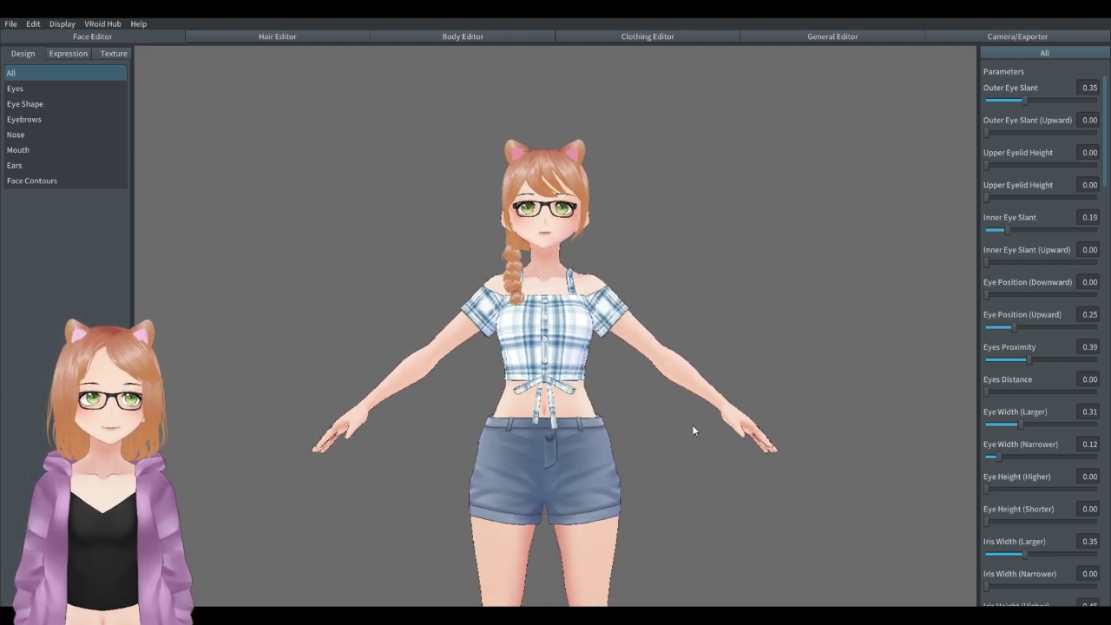
right_click_drag(692, 426, 640, 504)
middle_click_drag(640, 504, 566, 461)
scroll(582, 345, "up", 5)
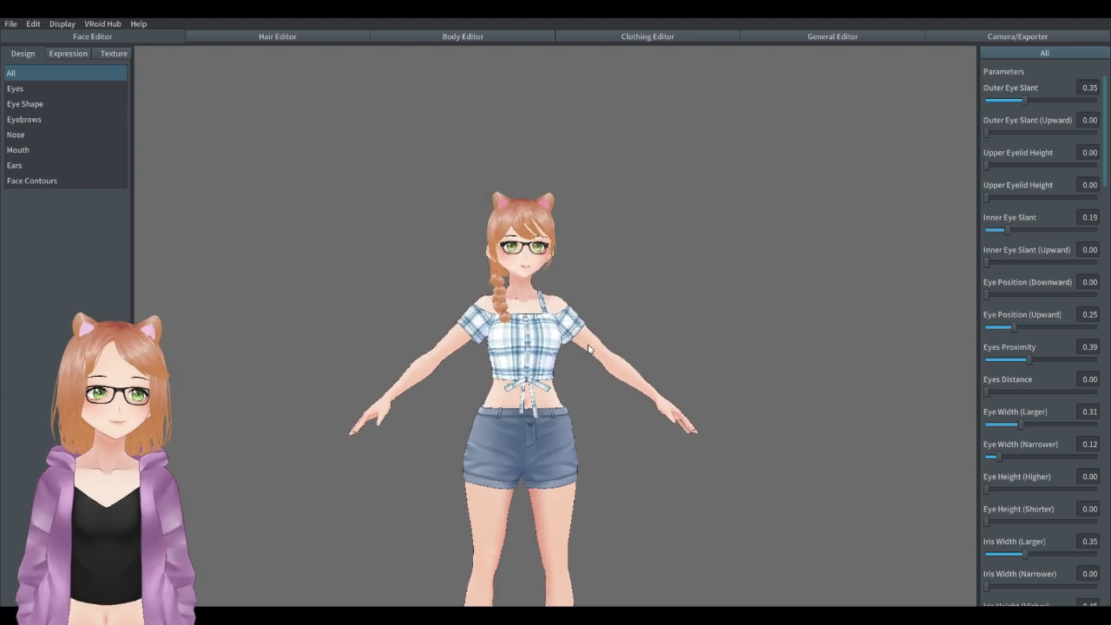
right_click_drag(614, 318, 639, 369)
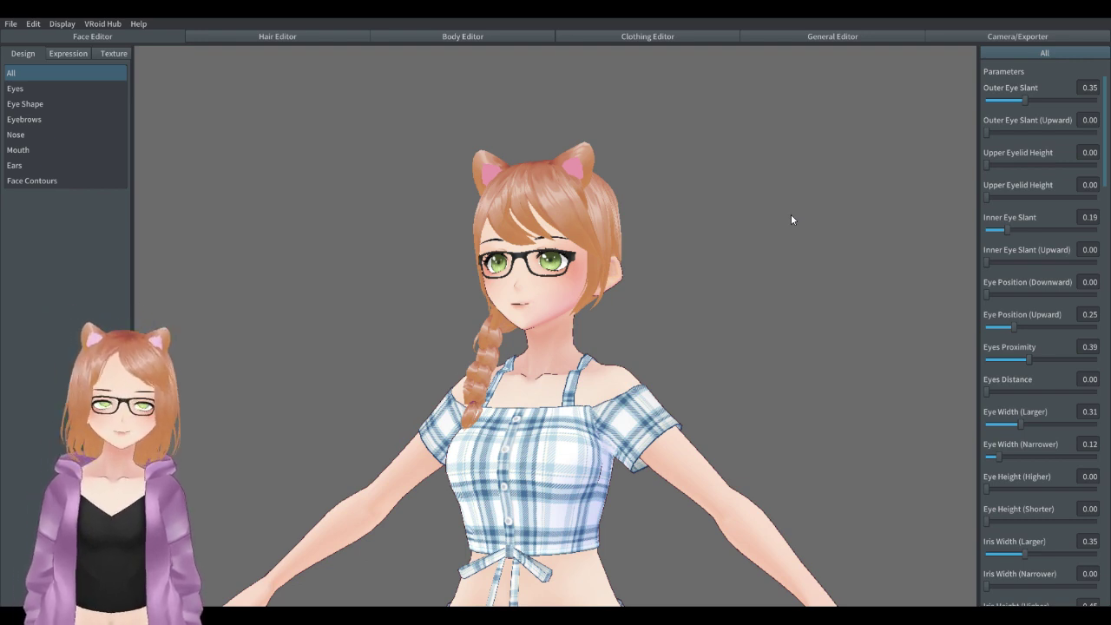
Examine the single-braid hairstyle from the front, including a close look at the cat ears and the crown of the head.
scroll(659, 328, "up", 2)
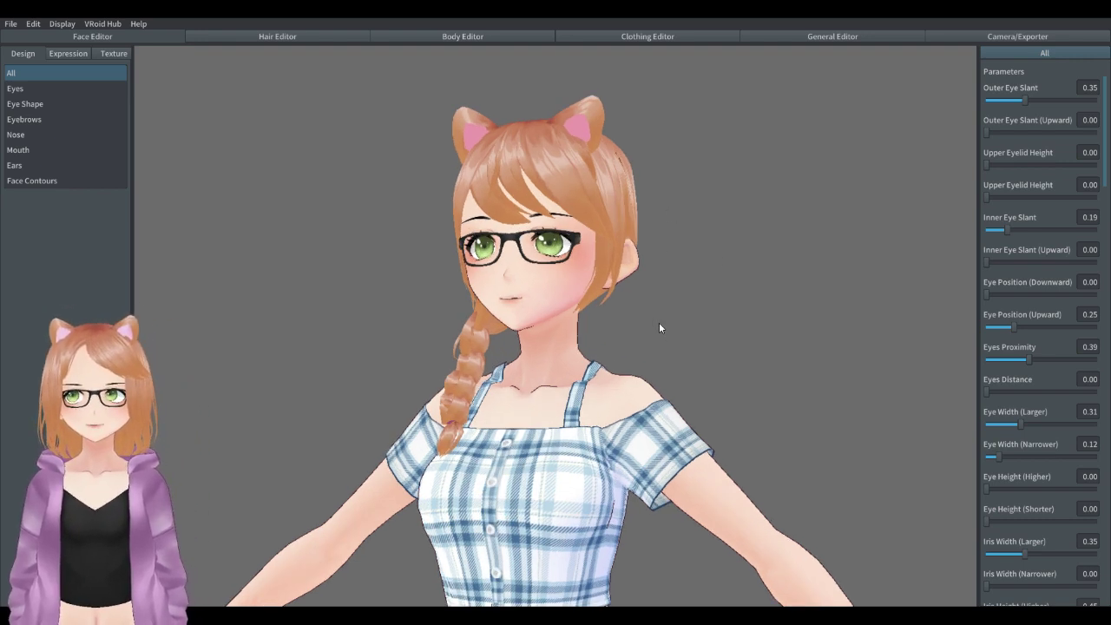
right_click_drag(659, 328, 699, 354)
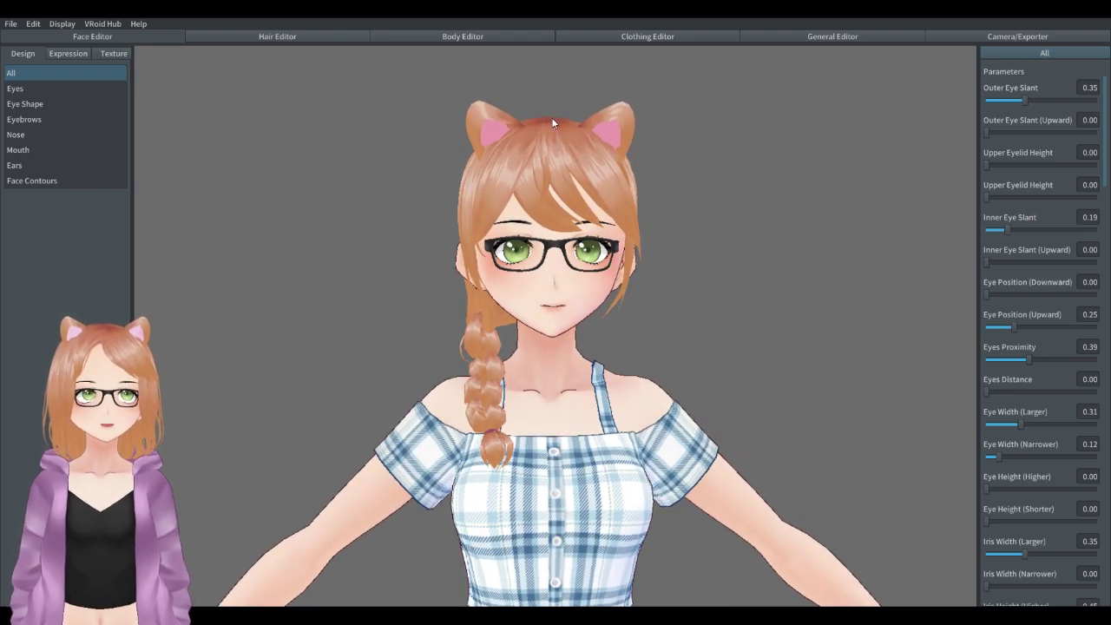
scroll(576, 127, "up", 5)
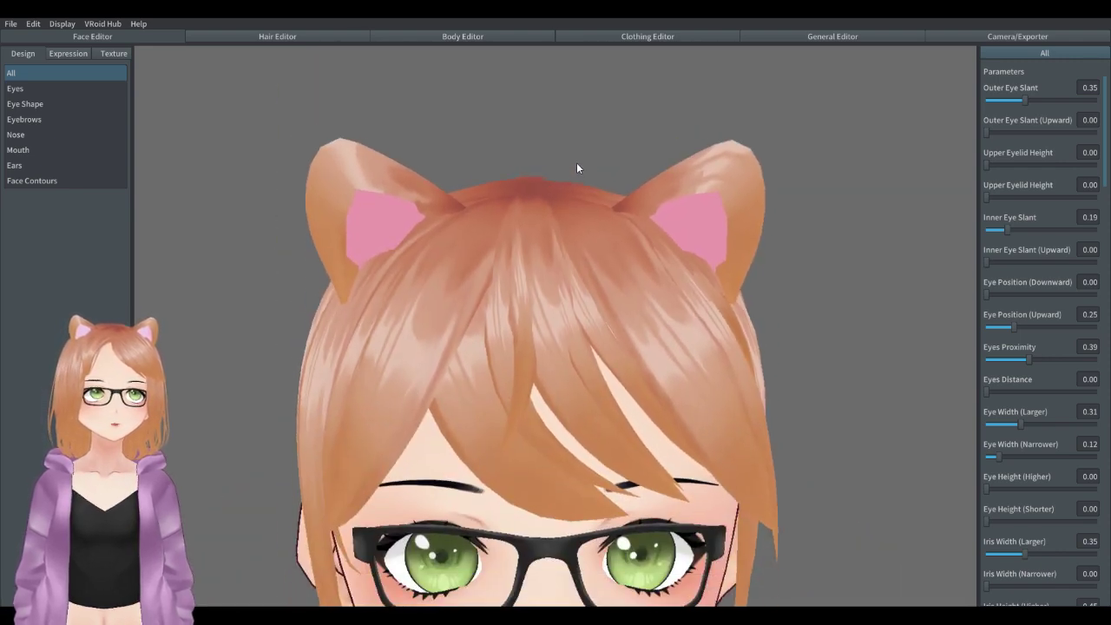
mouse_move(560, 179)
right_mouse_down()
mouse_move(565, 194)
mouse_move(504, 193)
mouse_move(566, 186)
right_mouse_up()
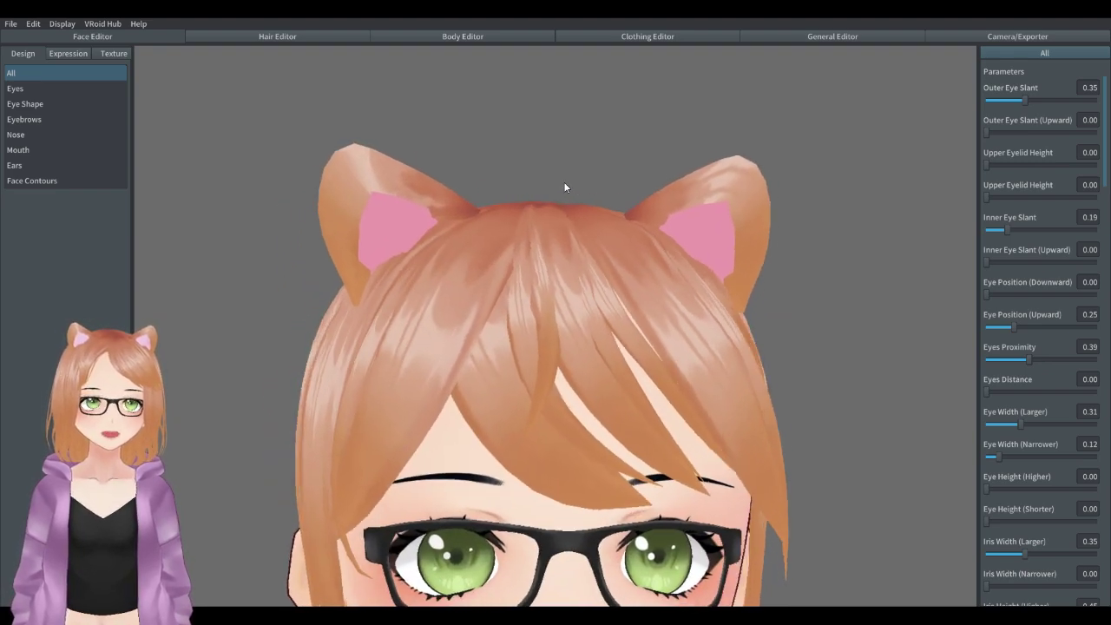
scroll(565, 186, "down", 5)
middle_click_drag(582, 354, 596, 329)
scroll(598, 329, "up", 3)
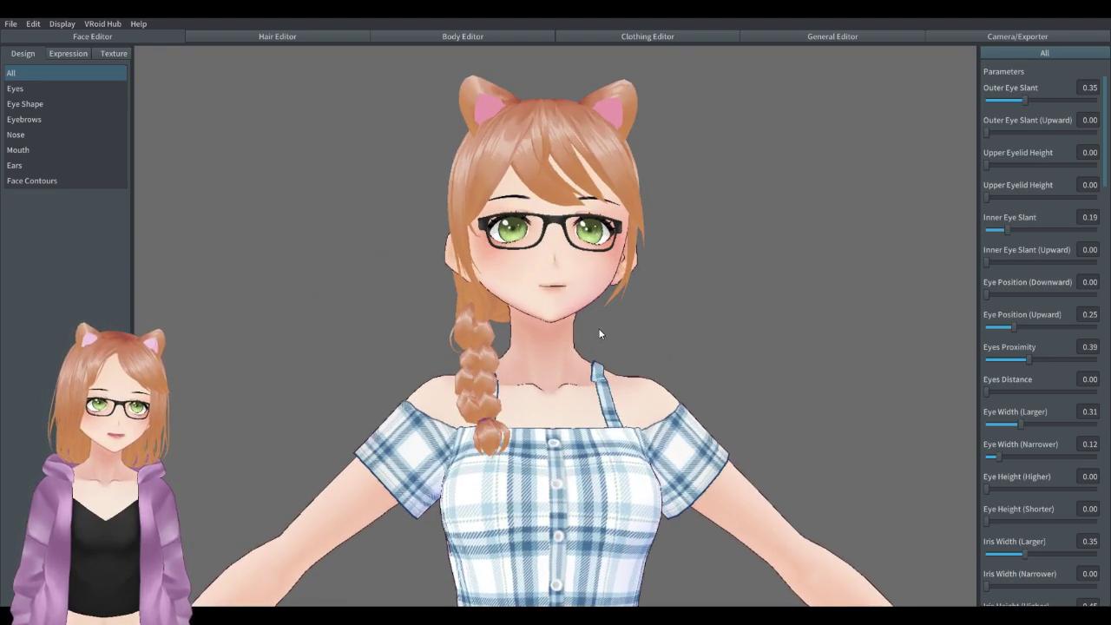
Inspect the avatar's hair and single braid from the side and from the front at close range.
scroll(640, 323, "up", 2)
right_click_drag(640, 327, 791, 339)
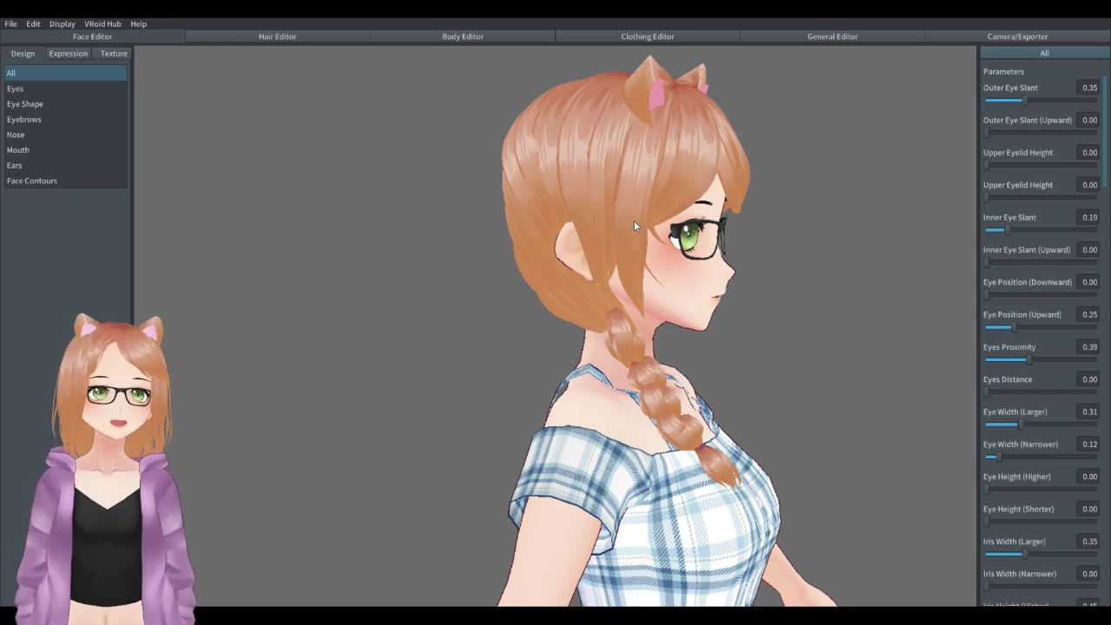
scroll(767, 304, "up", 3)
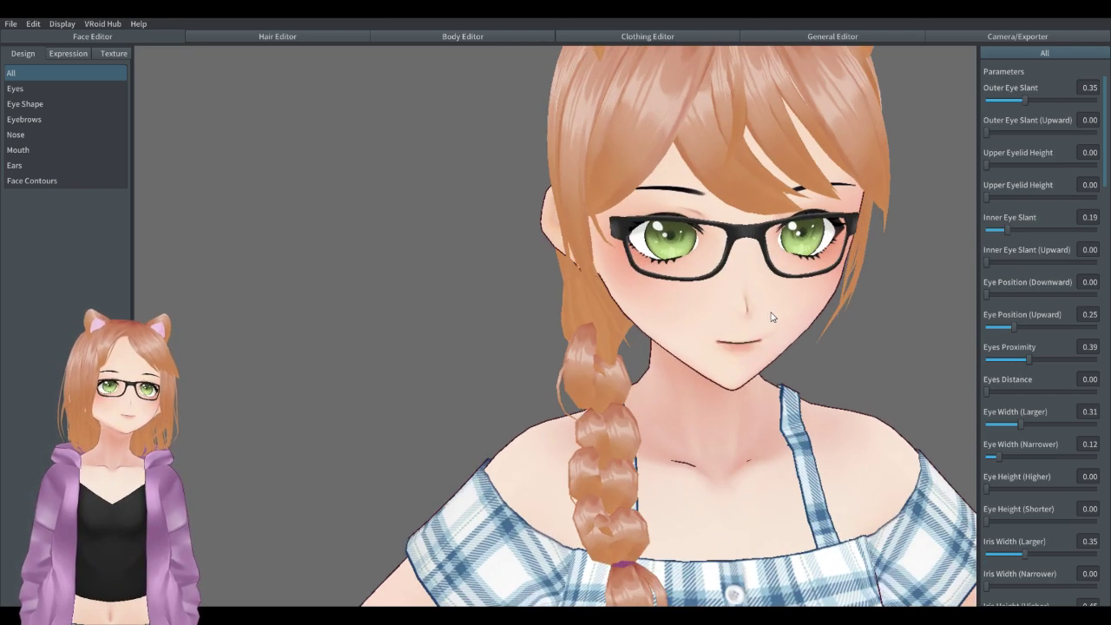
right_click_drag(772, 318, 880, 178)
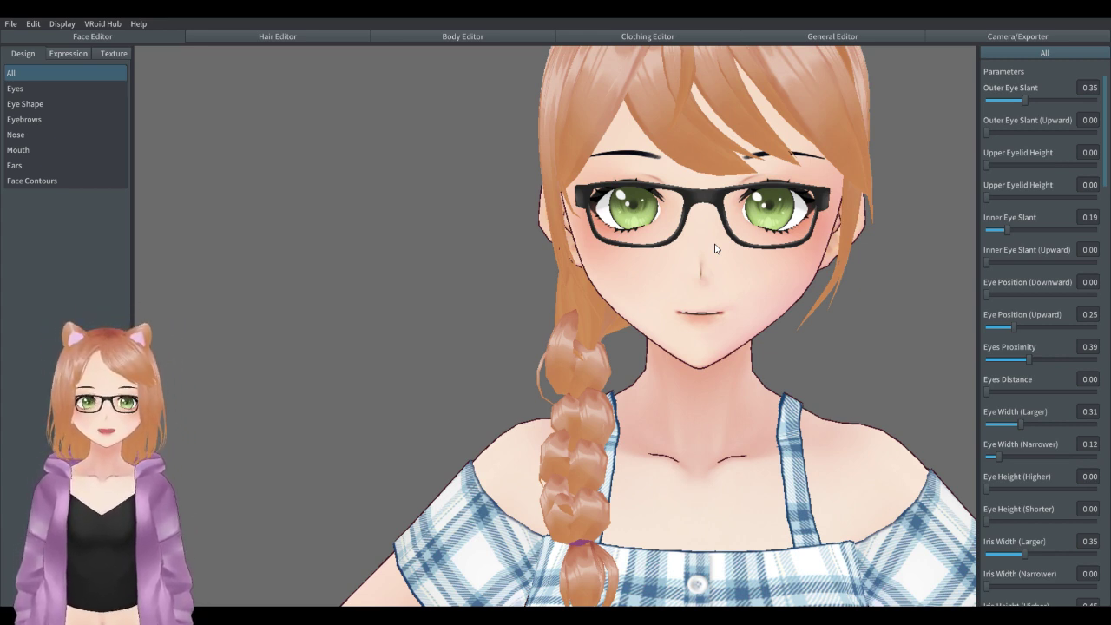
scroll(762, 256, "up", 2)
middle_click_drag(773, 245, 760, 269)
scroll(760, 269, "down", 4)
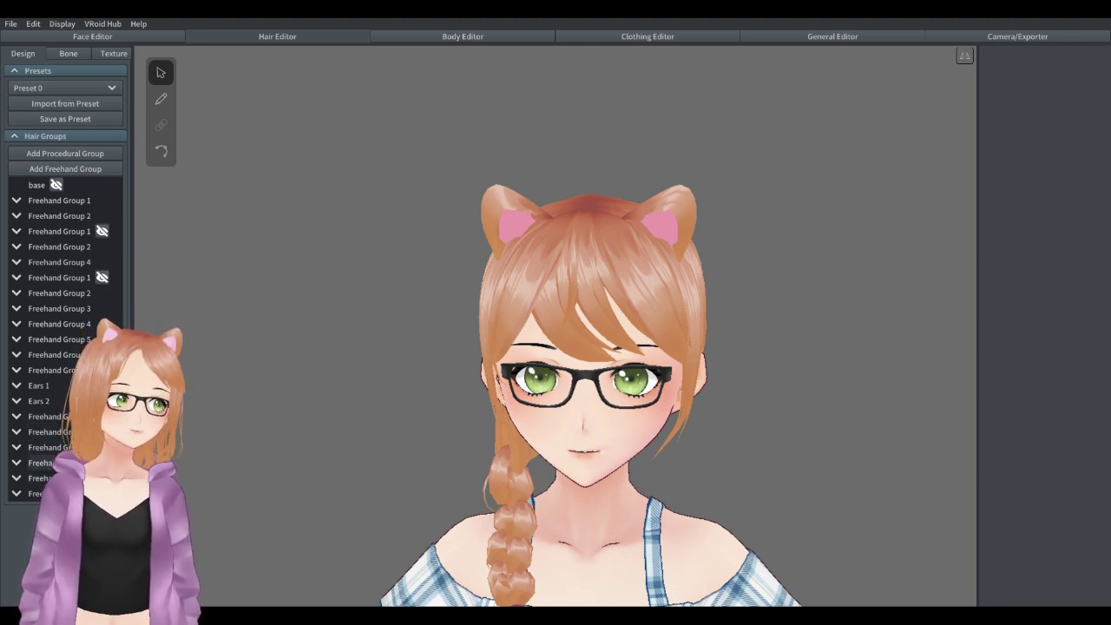
View the hair from behind and in front while editing hair, and check which ear parts belong to the Ears 2 group.
right_click_drag(451, 447, 622, 454)
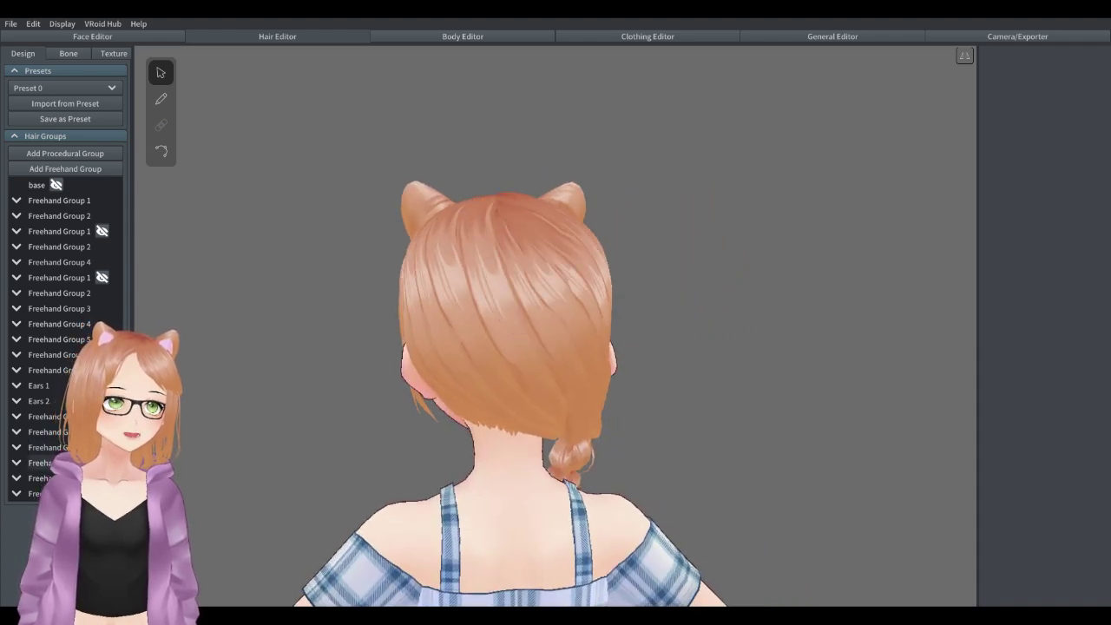
right_click_drag(834, 431, 744, 434)
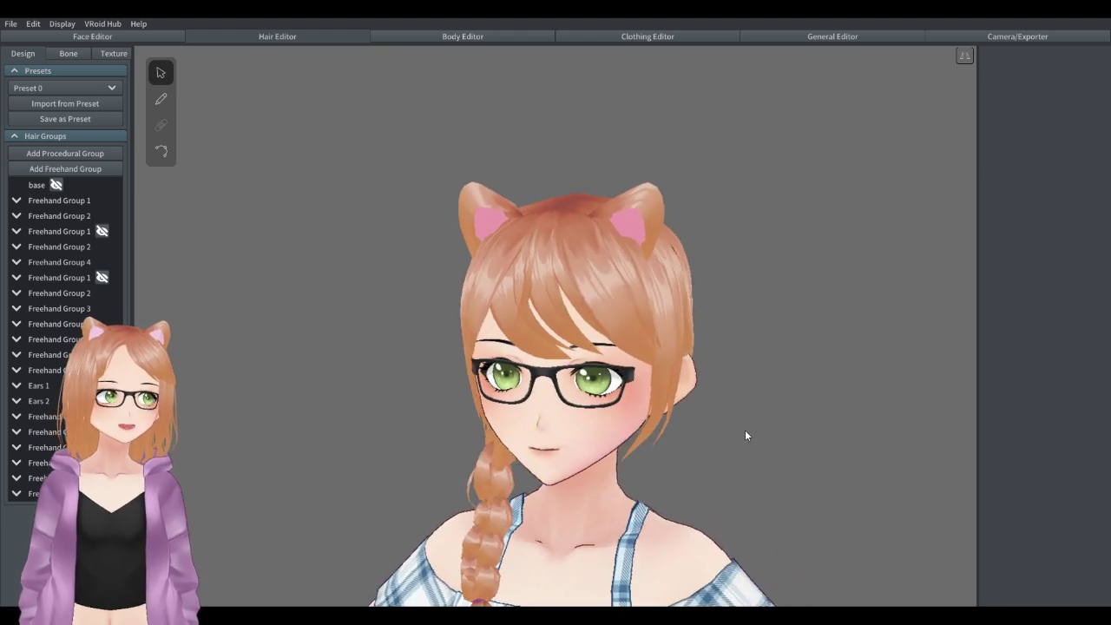
left_click(38, 401)
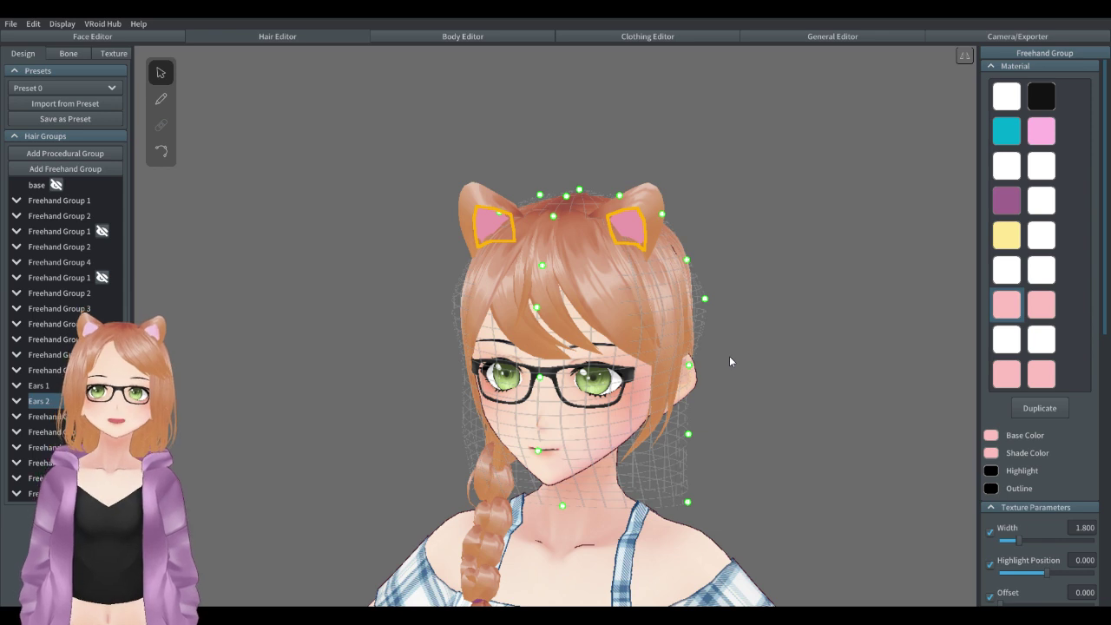
left_click(785, 411)
right_click_drag(747, 435, 781, 432)
scroll(781, 432, "down", 2)
middle_click_drag(799, 451, 783, 447)
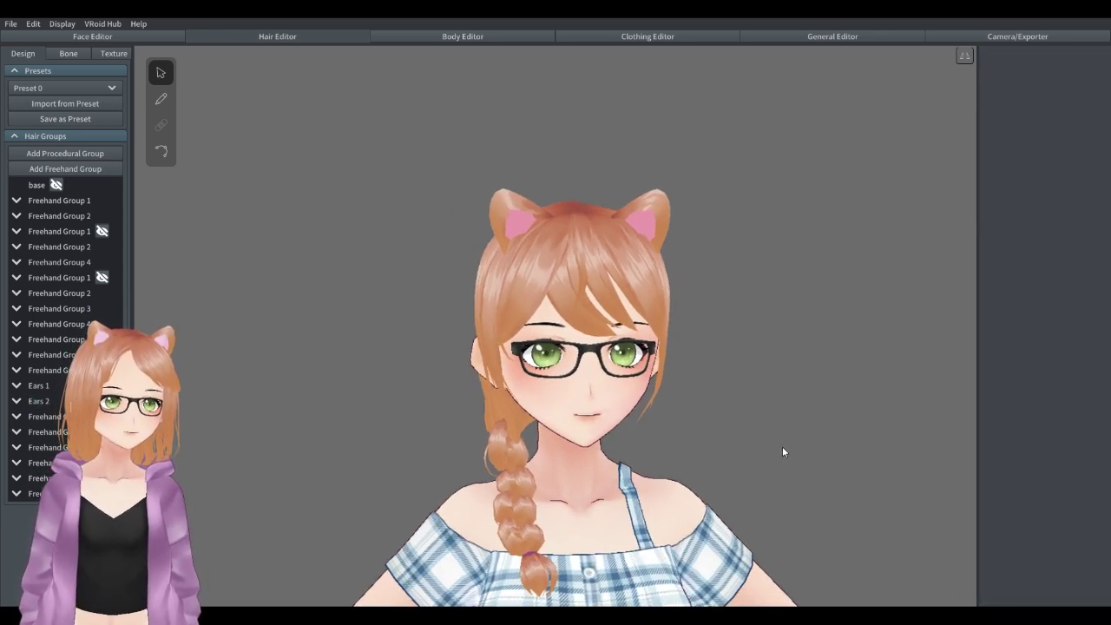
Try to duplicate the first hair strand inside the Ears 1 group.
left_click(16, 386)
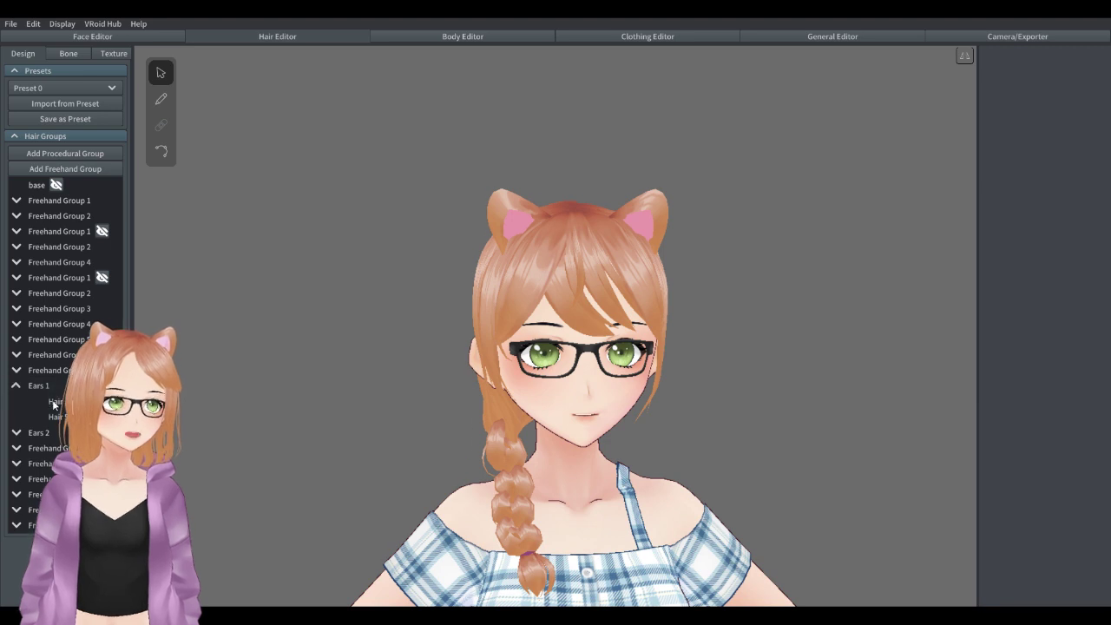
left_click(54, 403)
right_click(54, 402)
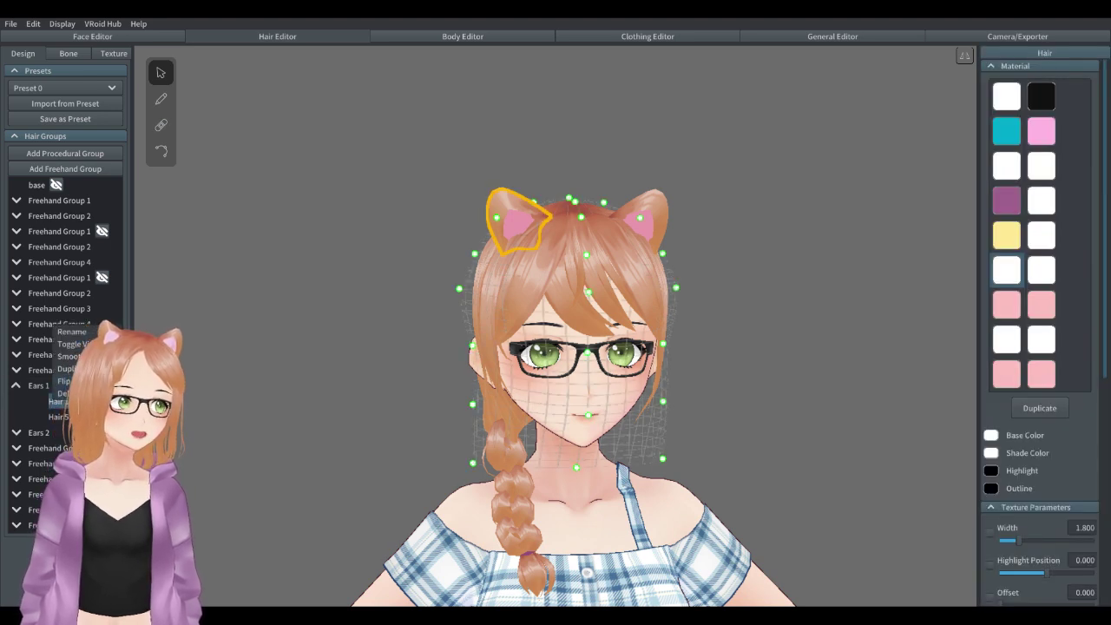
left_click(66, 368)
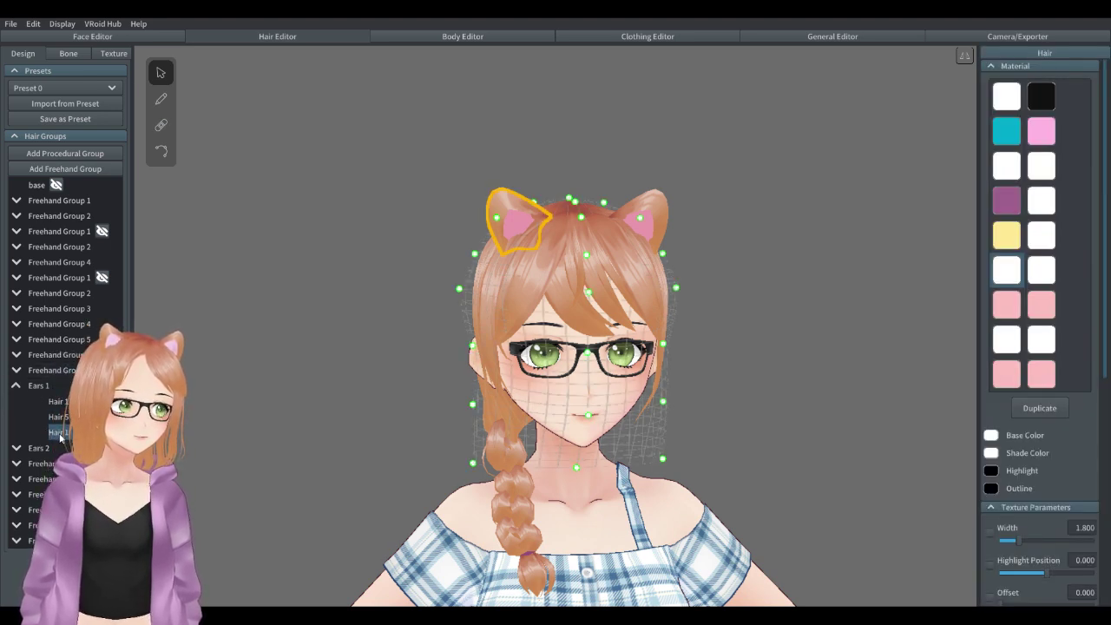
Duplicate the entire Ears 1 hair group.
right_click(44, 387)
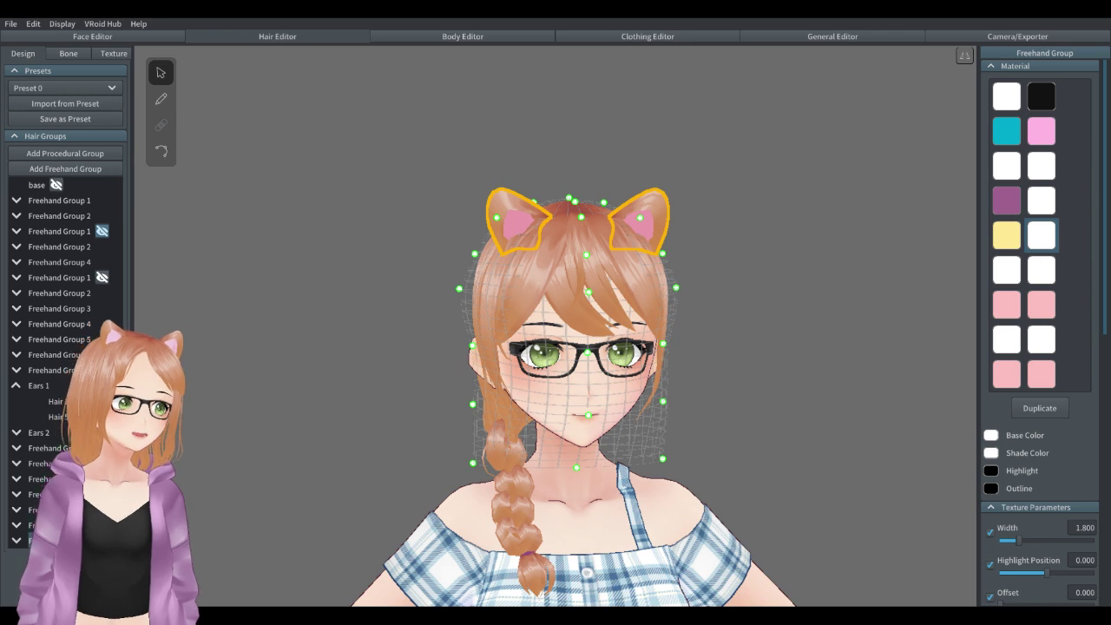
Delete the two hidden hair groups that are both named Freehand Group 1.
left_click(70, 231)
right_click(68, 232)
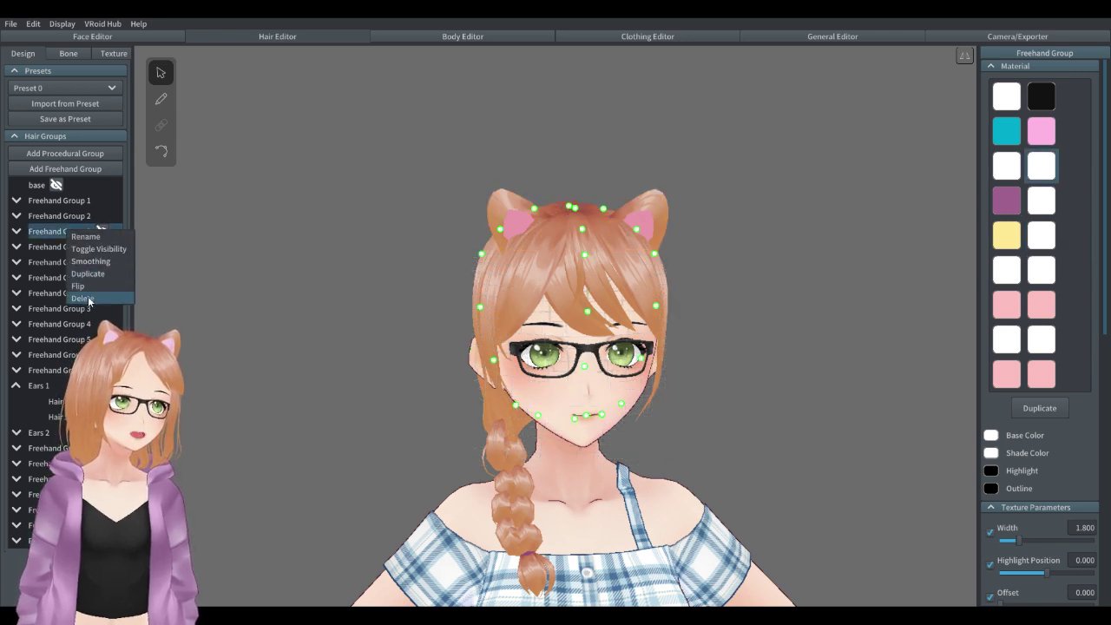
left_click(78, 286)
left_click(16, 217)
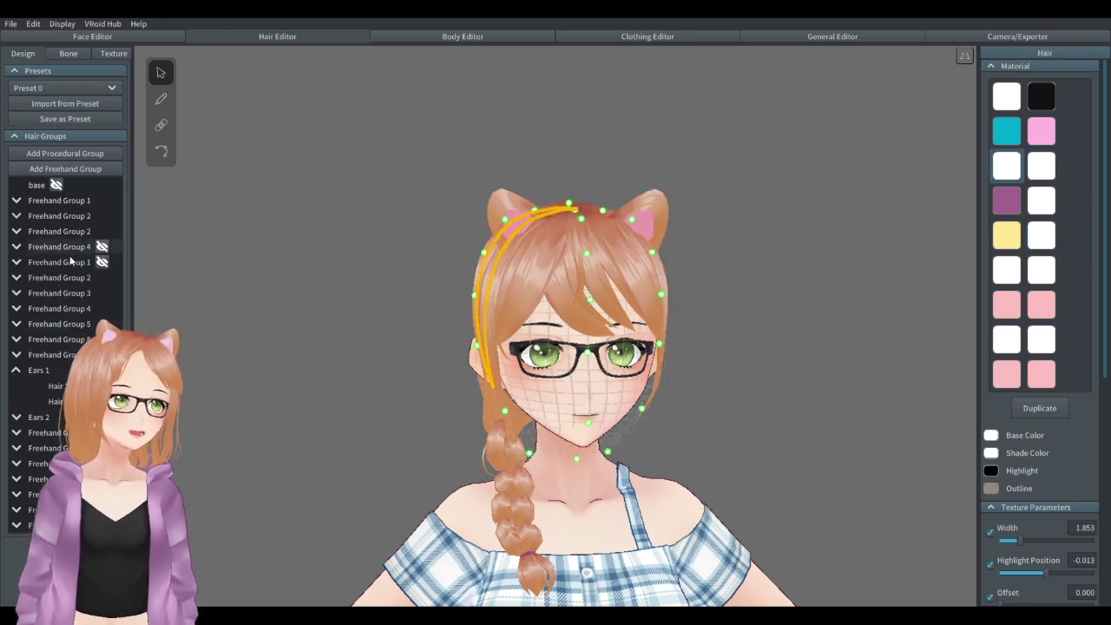
right_click(66, 263)
left_click(96, 329)
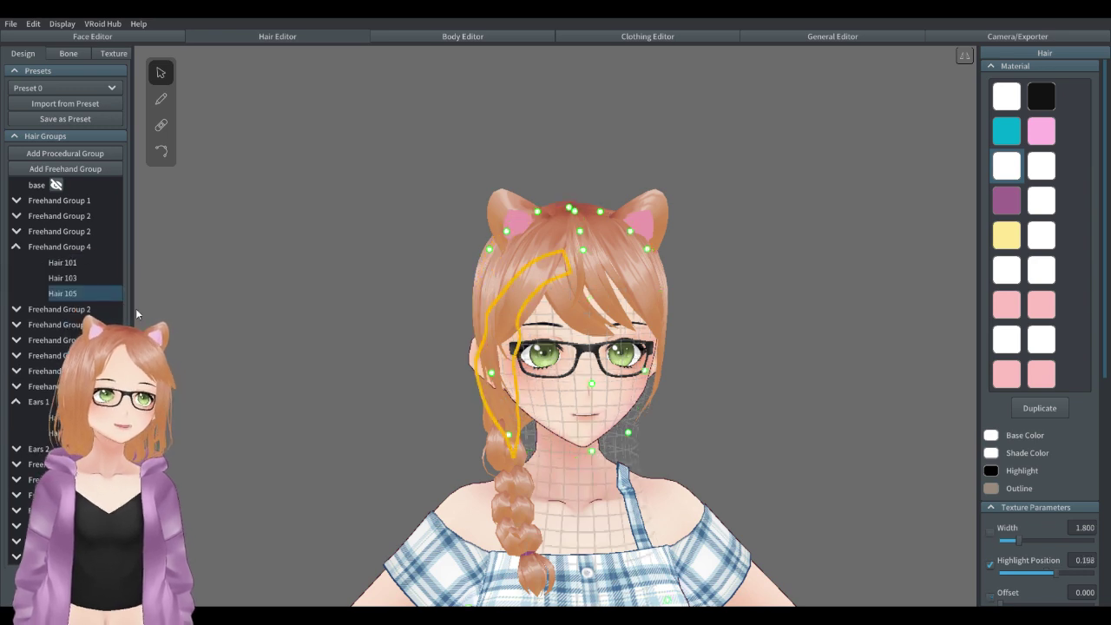
Delete two more freehand groups listed below Ears 2, collapse the expanded groups and deselect the hair.
mouse_move(89, 296)
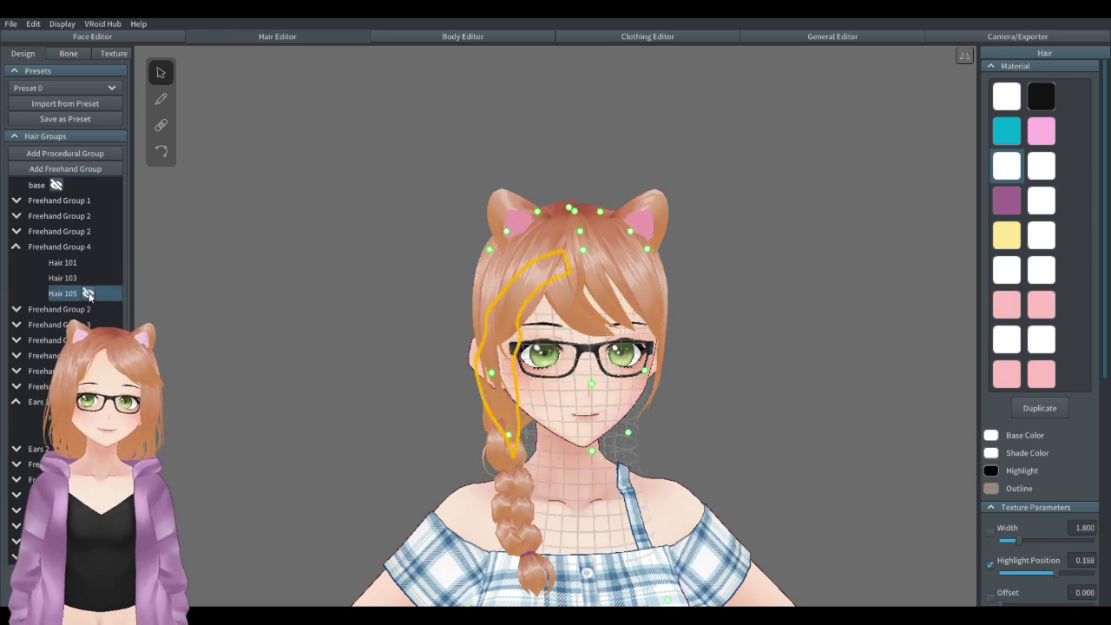
left_click(16, 247)
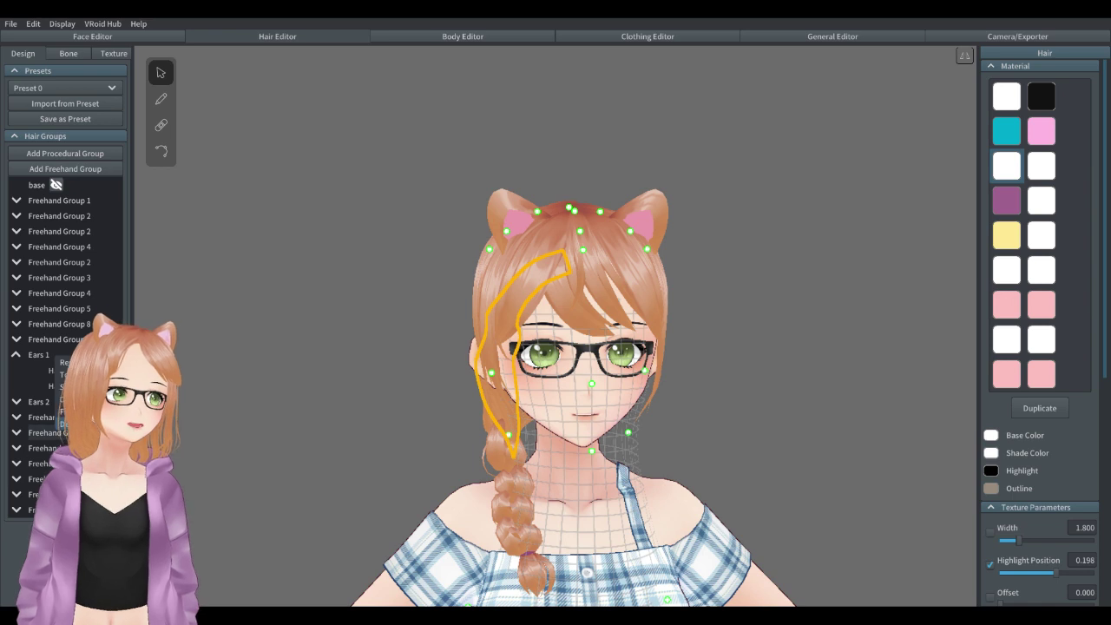
left_click(65, 423)
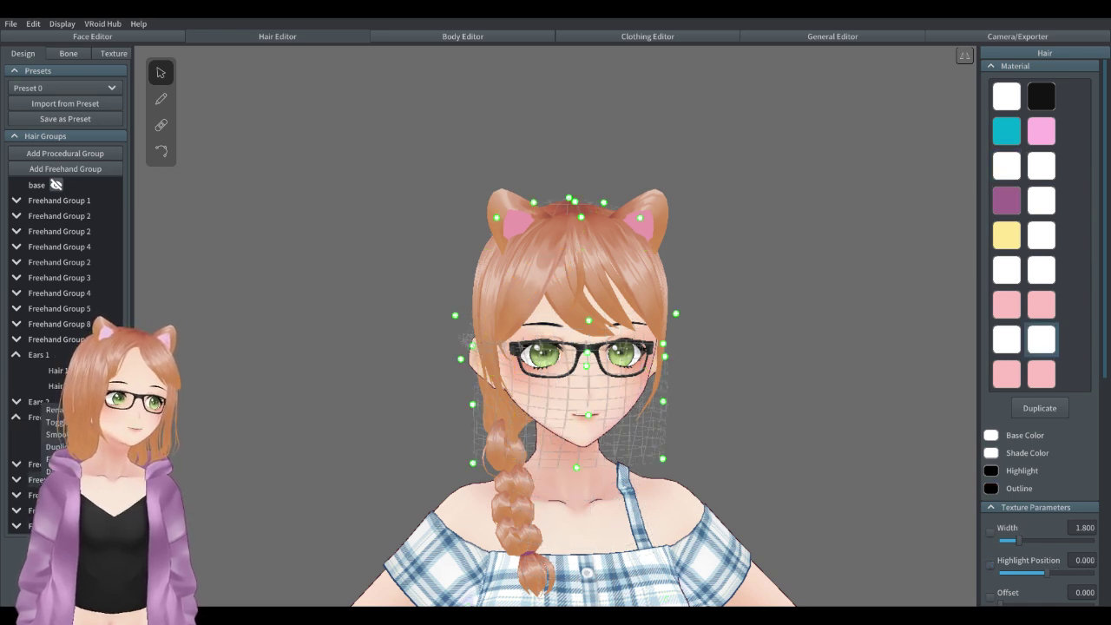
left_click(58, 472)
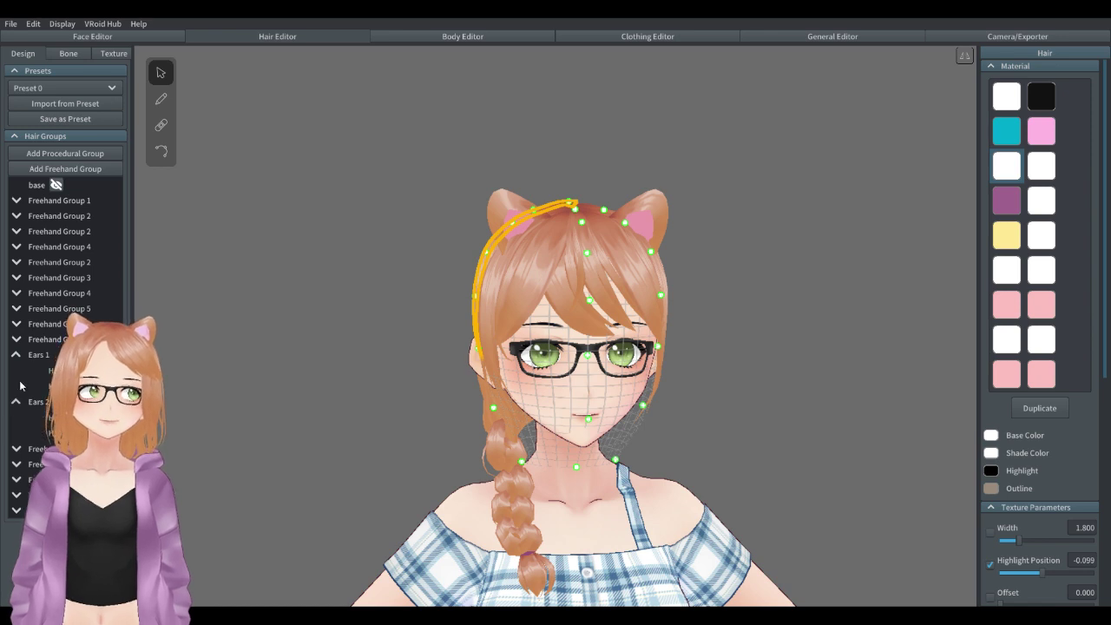
left_click(15, 355)
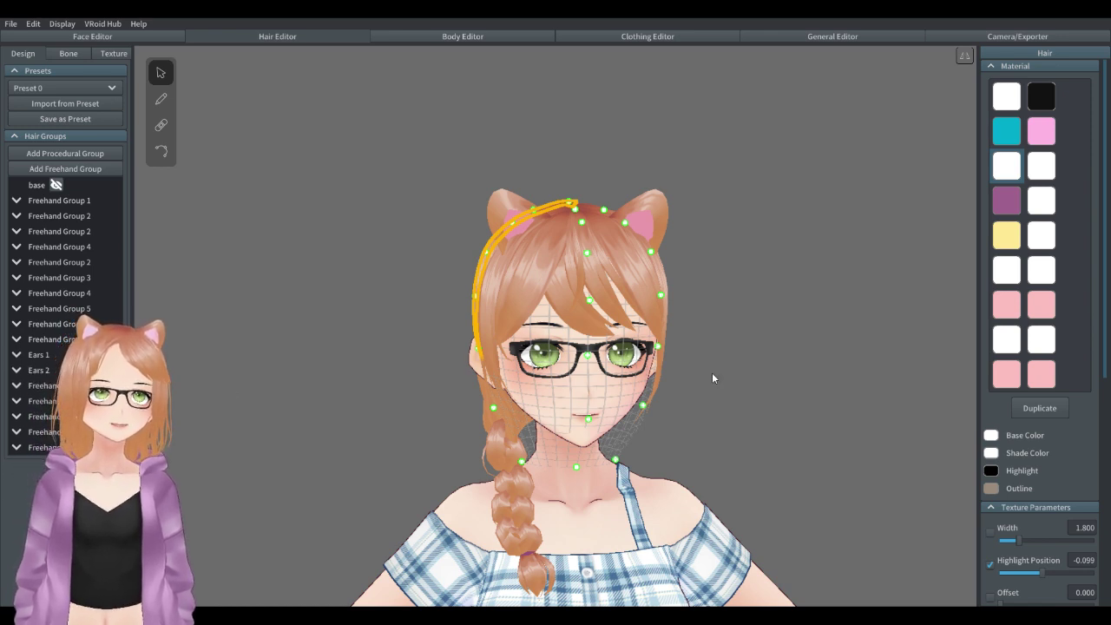
left_click(796, 390)
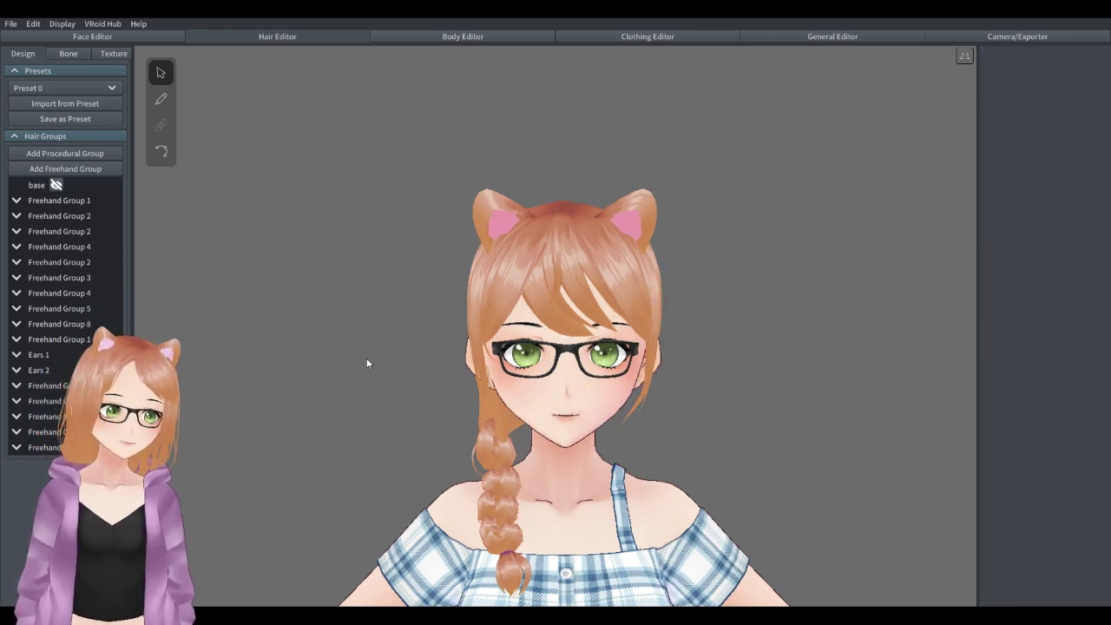
Rename the copied outer-ear group at the end of the hair group list as "Down Ears 1".
left_click(61, 447)
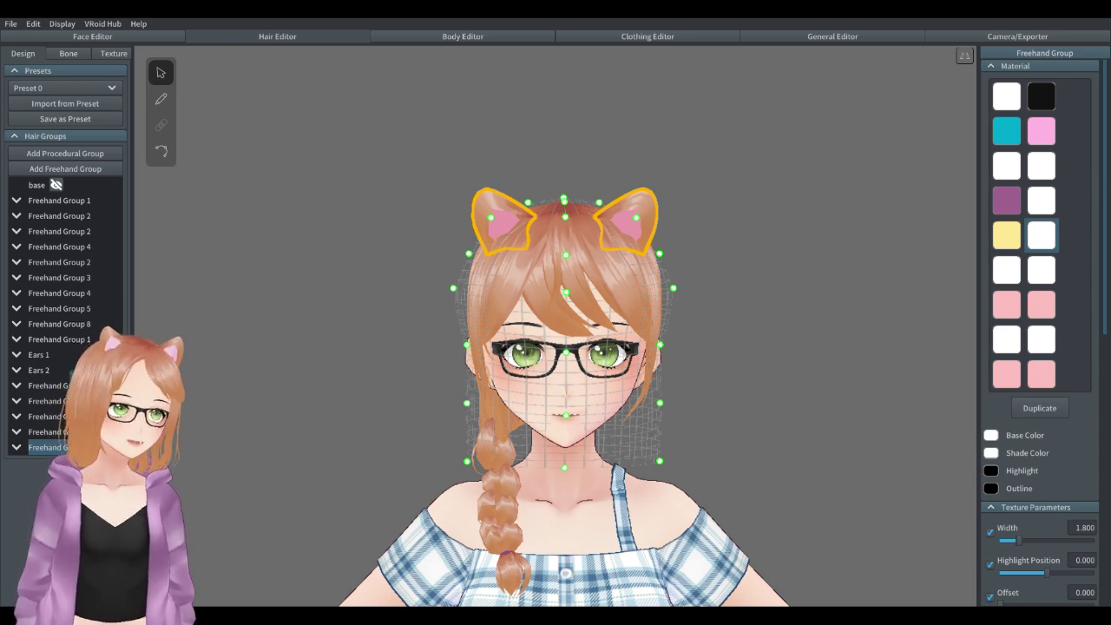
double_click(62, 448)
left_click_drag(540, 314, 464, 315)
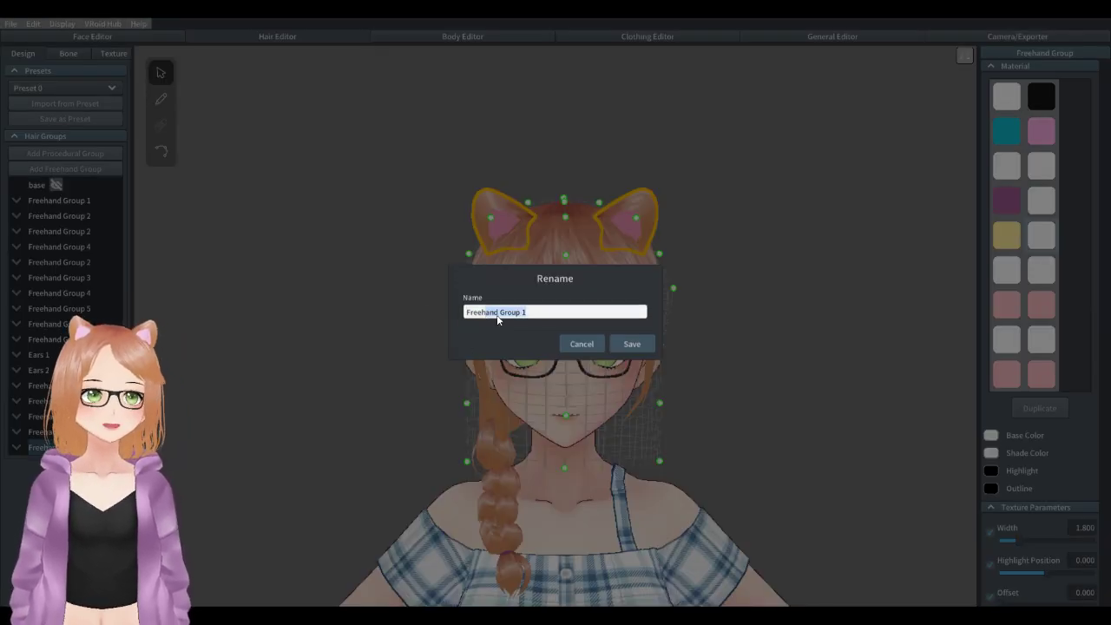
left_click_drag(579, 318, 457, 313)
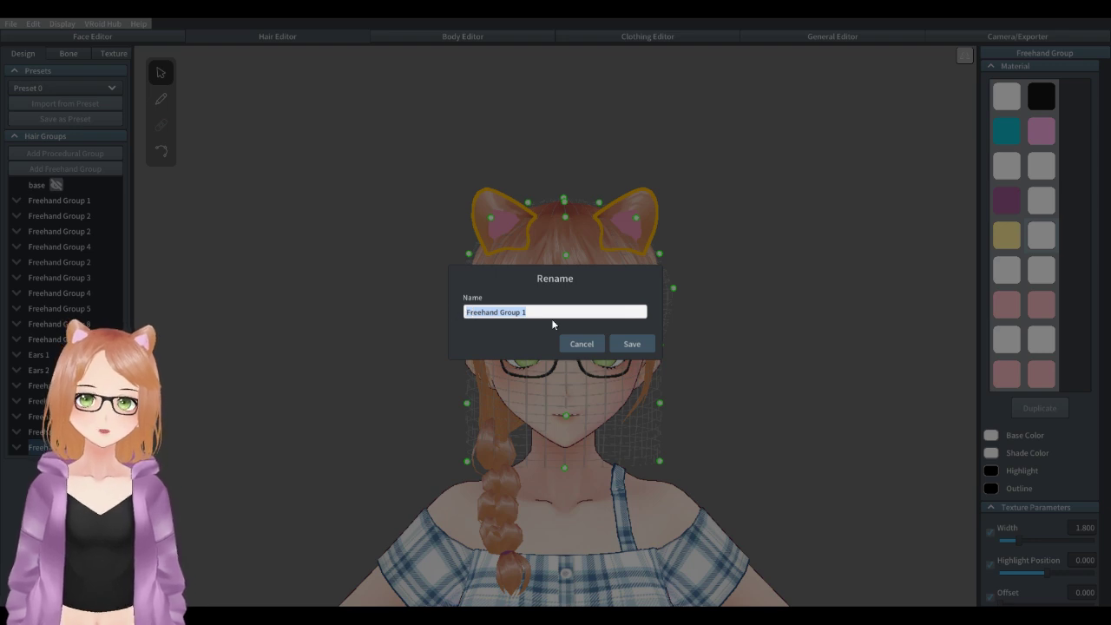
type("Dow")
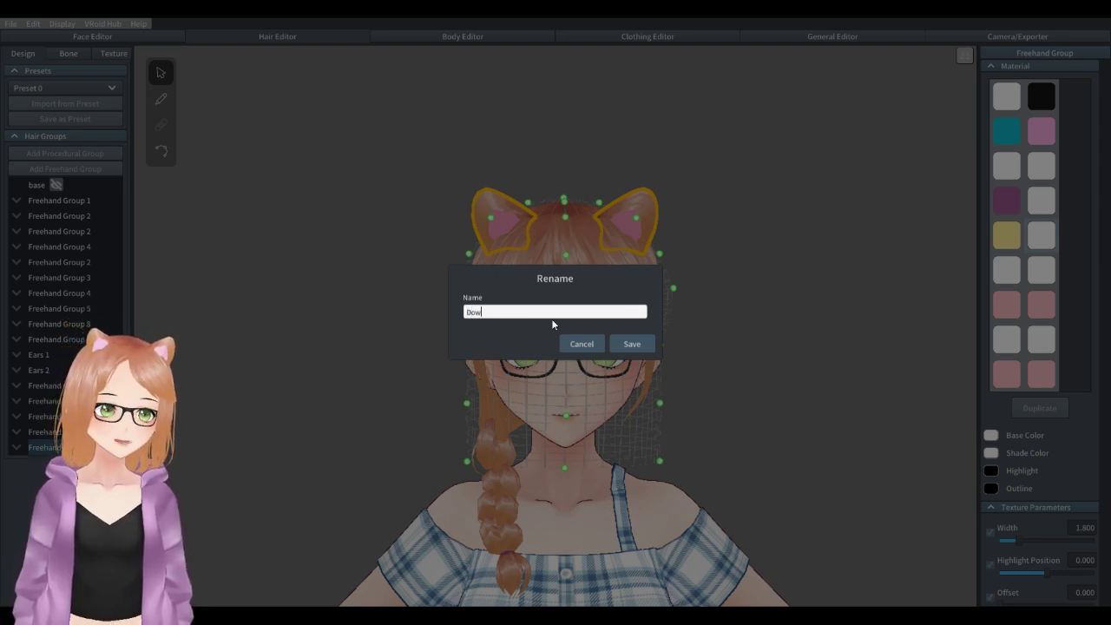
type("n Ears 1")
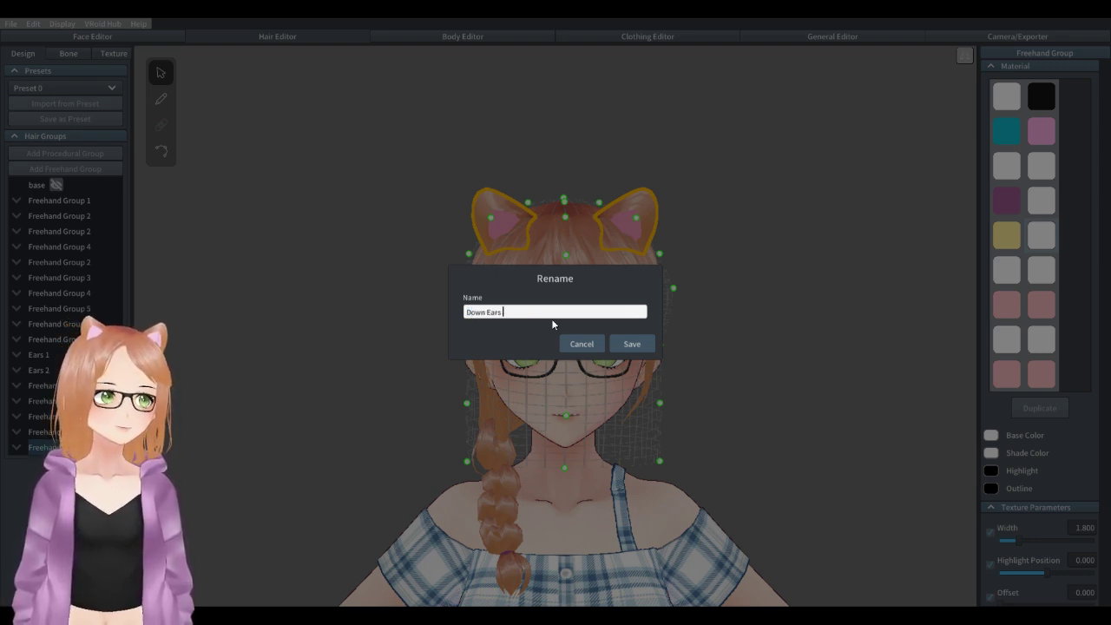
left_click(632, 344)
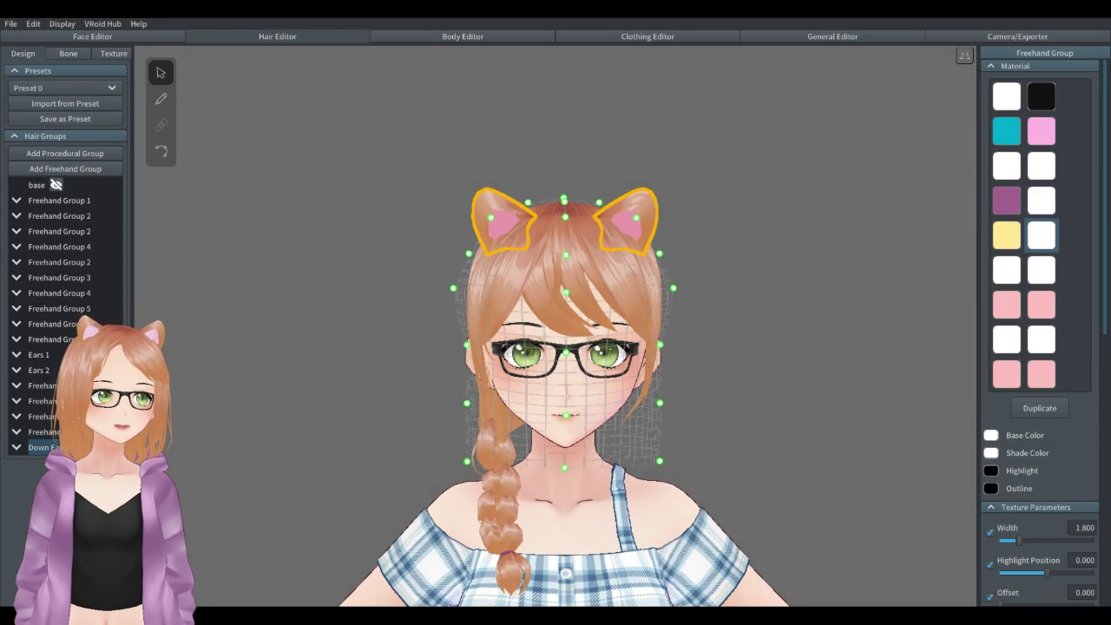
Rename the copied pink inner-ear group at the end of the hair group list as "Down Ears 2".
right_click(43, 371)
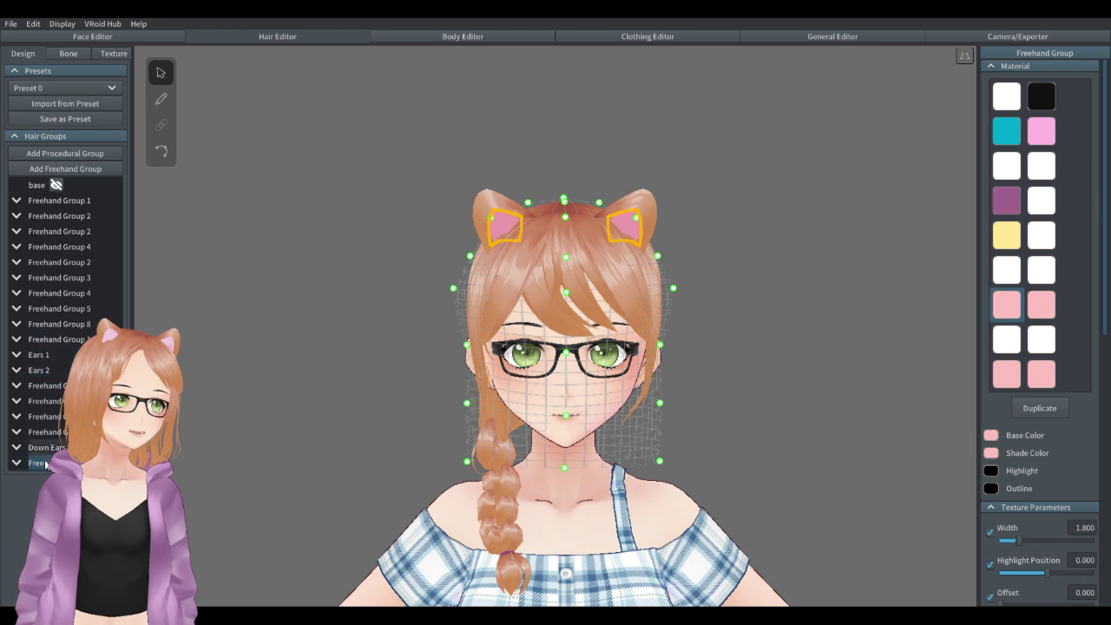
left_click(59, 393)
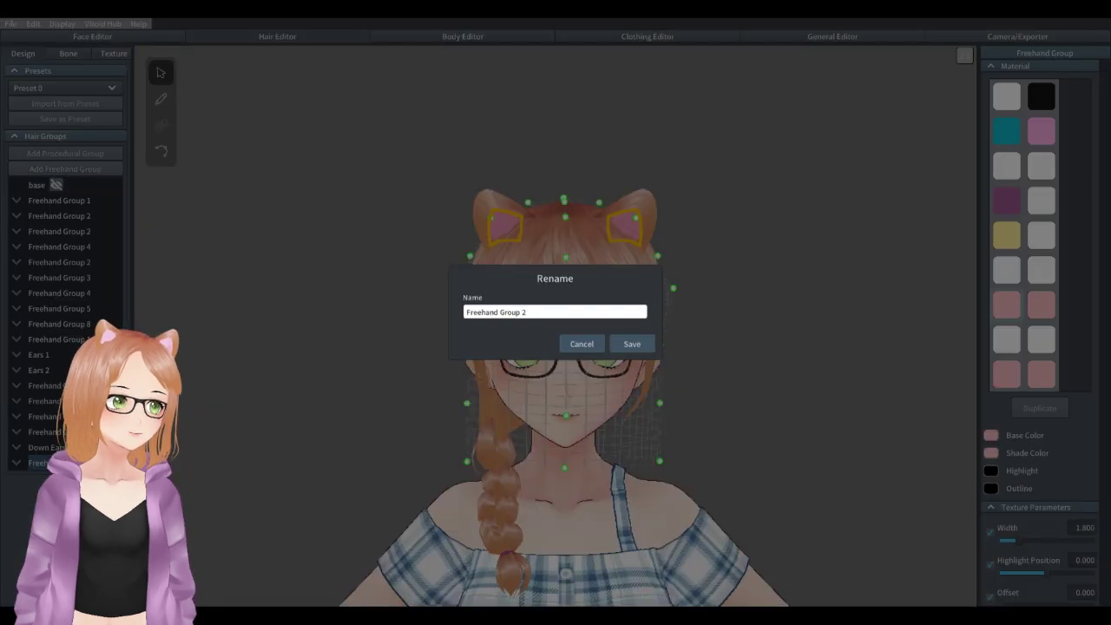
left_click_drag(534, 312, 436, 310)
type("Dow")
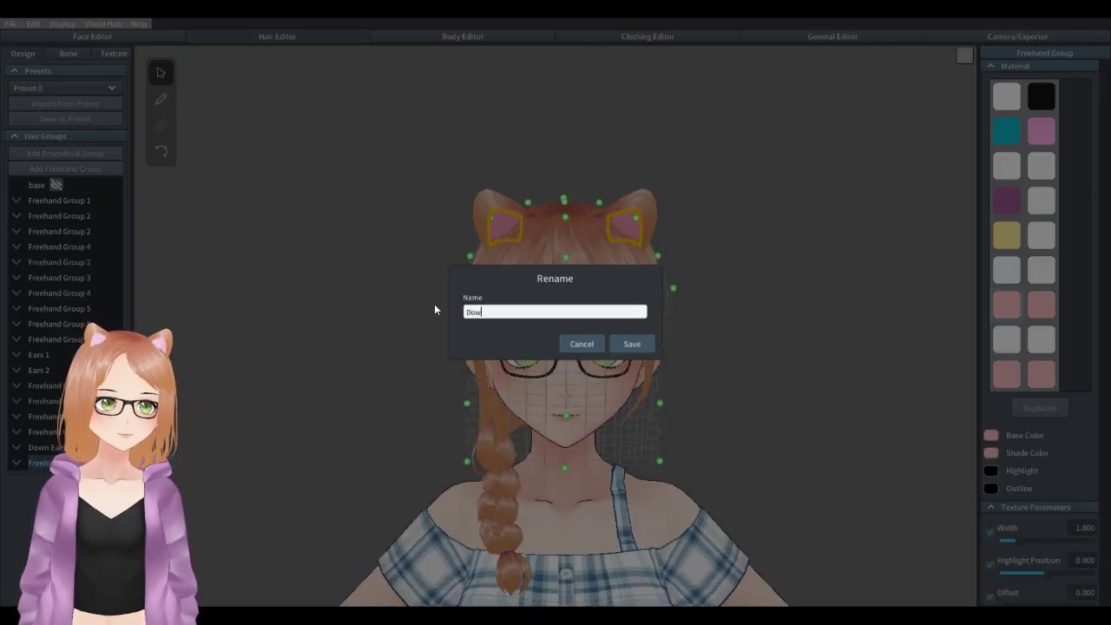
type("n Ears ")
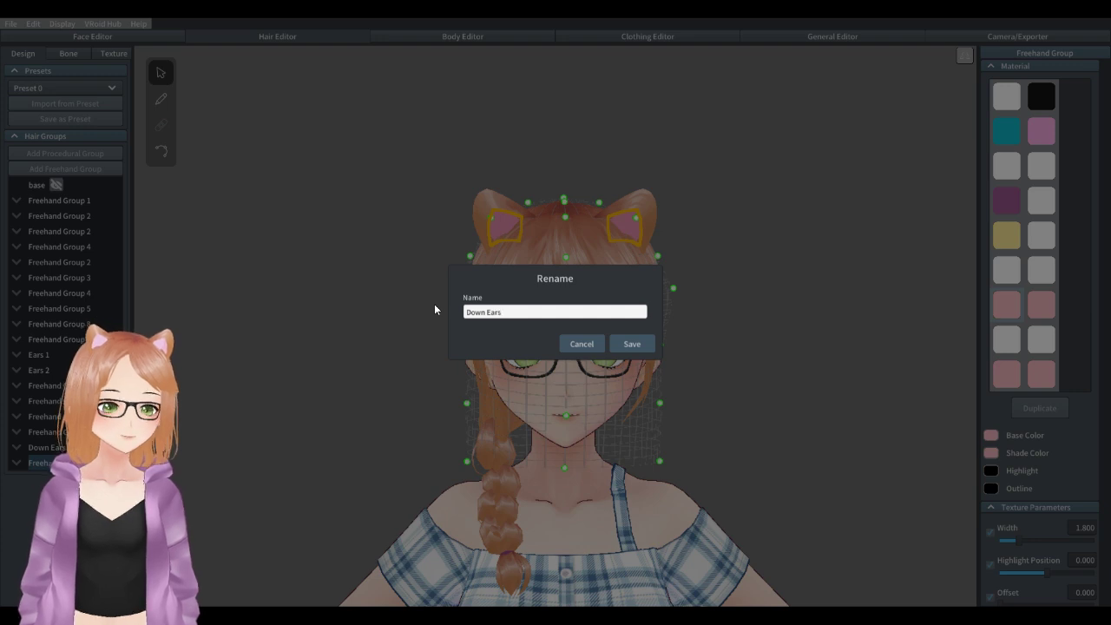
type("2")
left_click(632, 344)
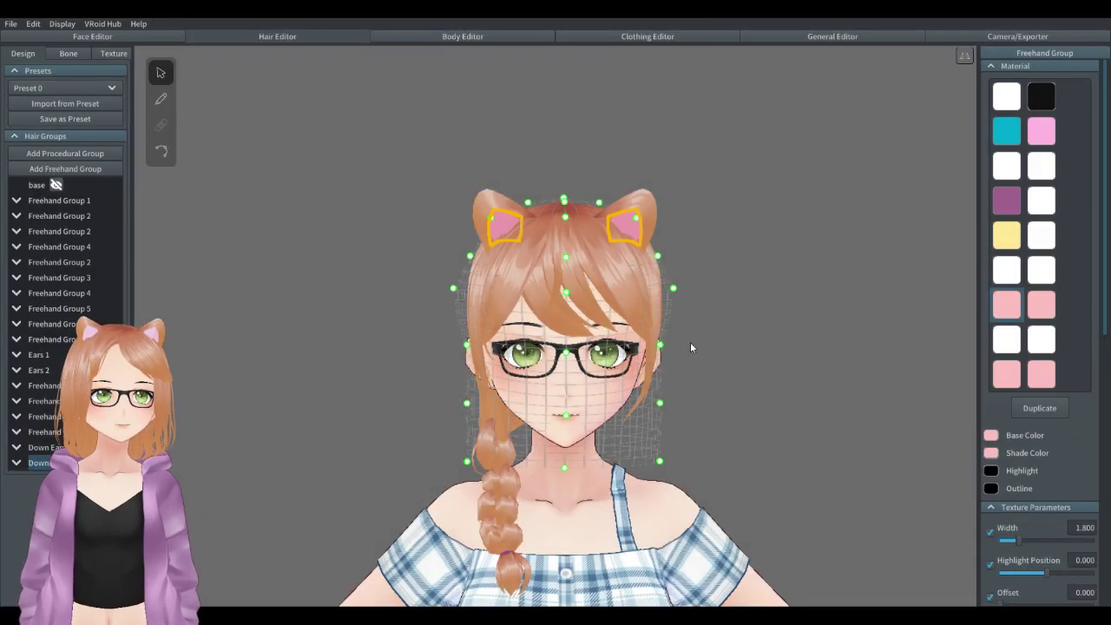
Try lowering the whole Down Ears 1 group by pulling the upper side point of its guide mesh downward, and undo it.
left_click(52, 462)
left_click(54, 447)
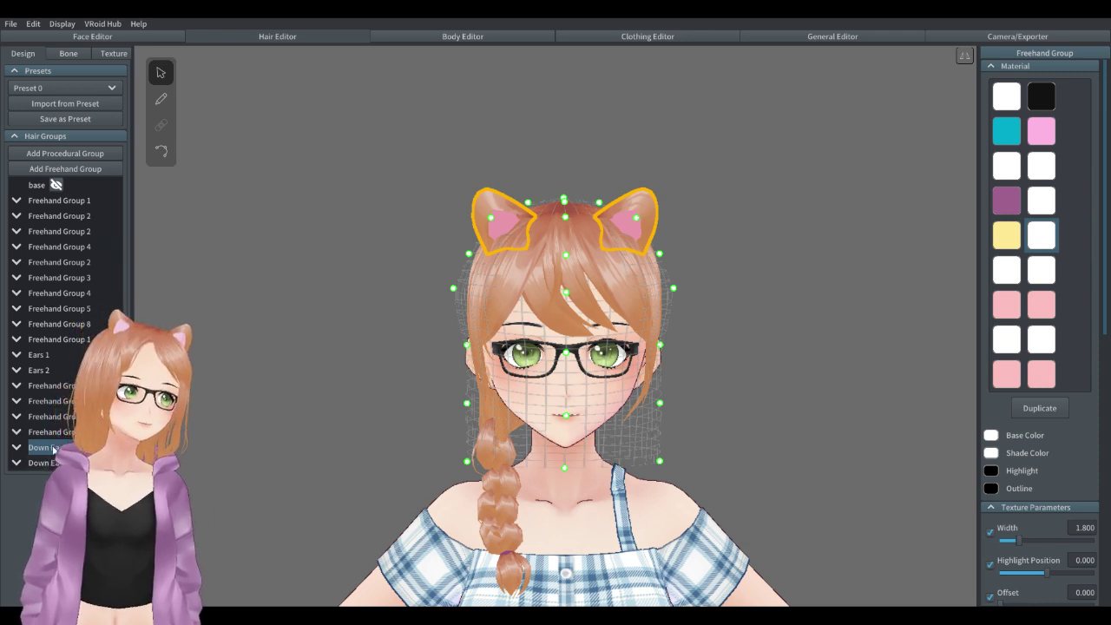
left_click(278, 285)
left_click(42, 449)
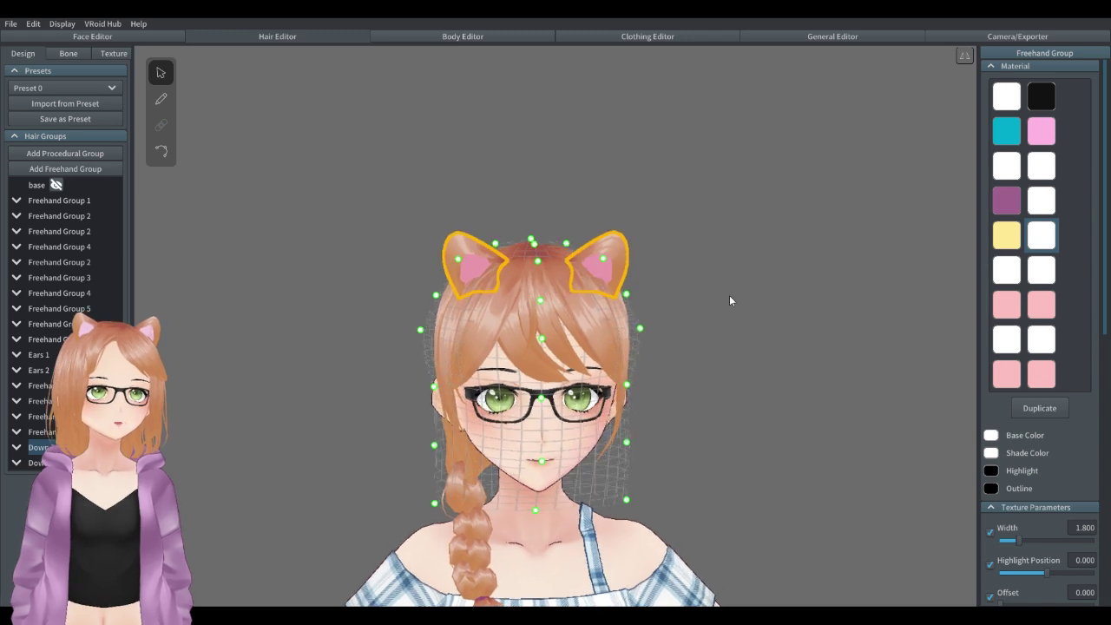
scroll(426, 240, "up", 3)
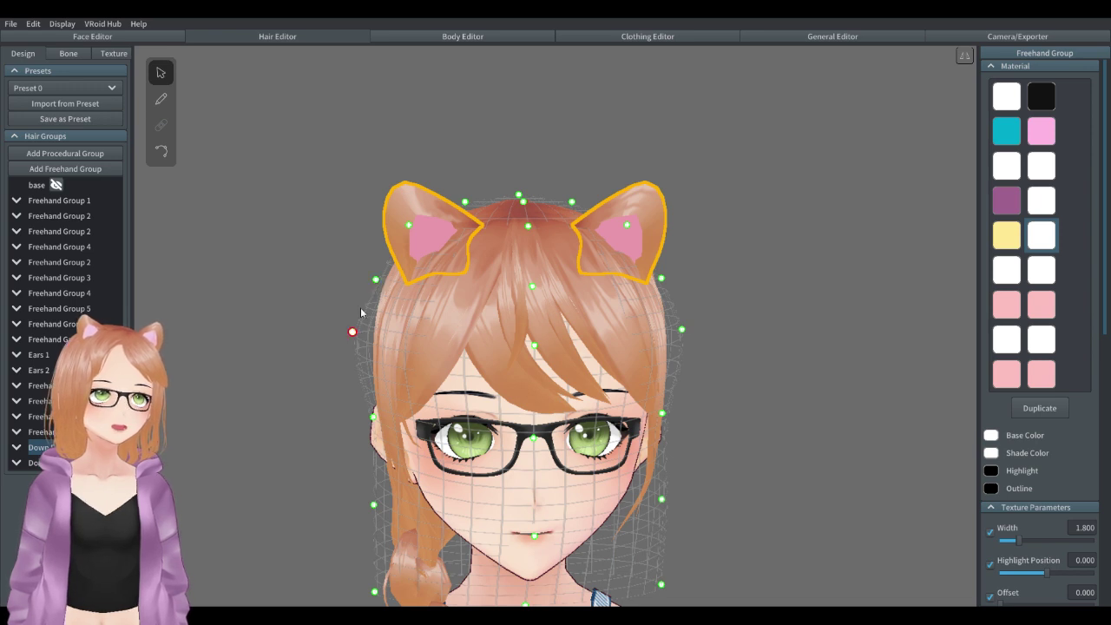
left_click_drag(376, 282, 373, 387)
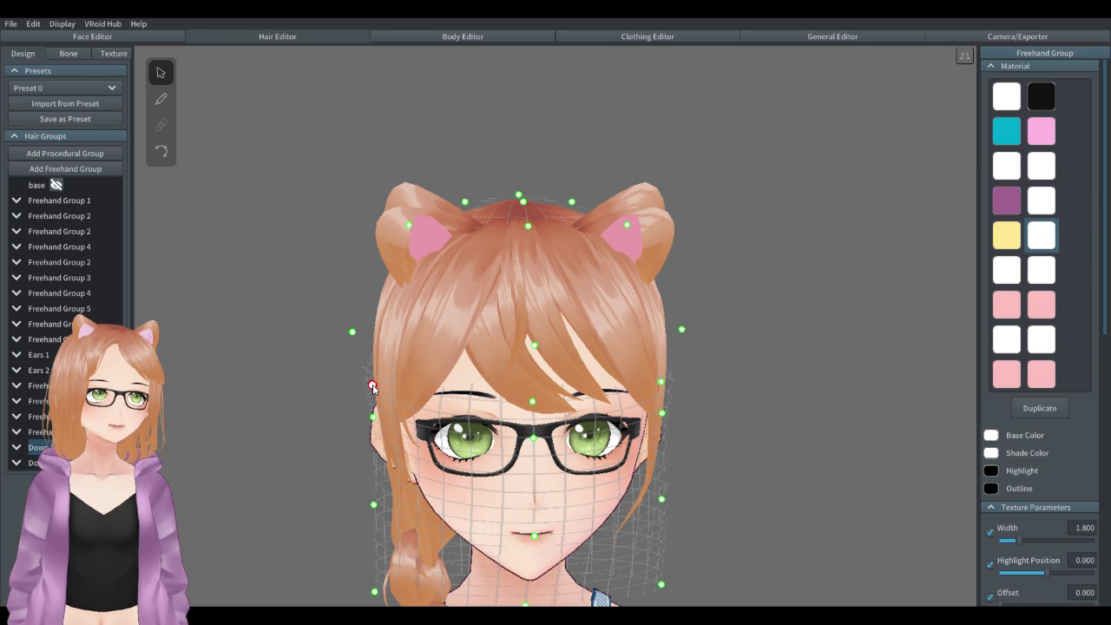
key("ctrl+z")
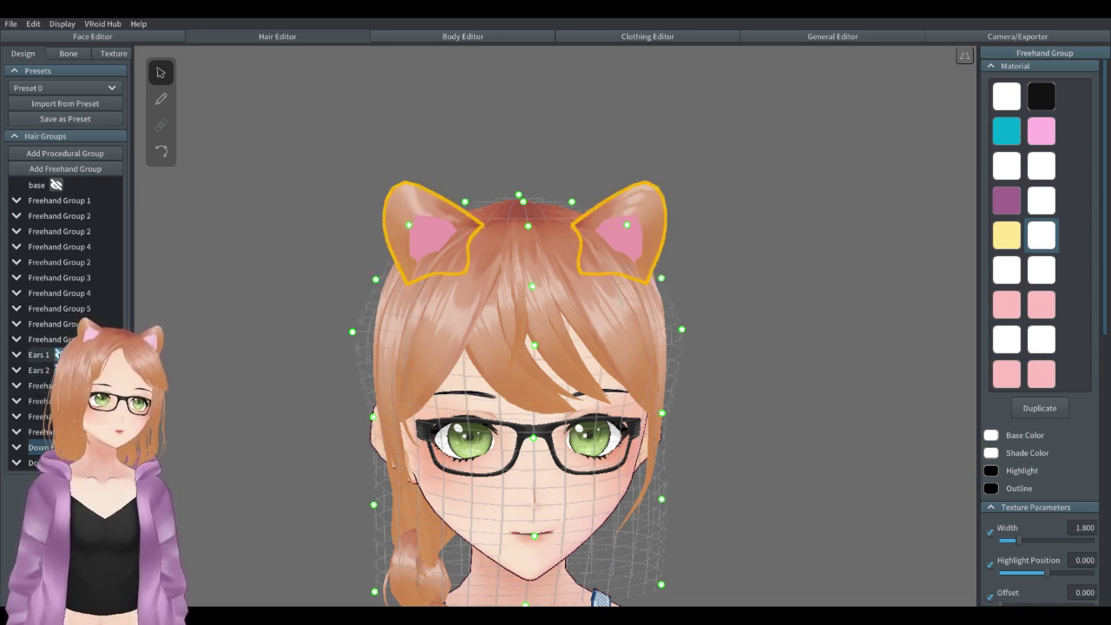
Try different guide mesh points on a single Down Ears 1 ear strand, ending with the upper side point pulled down and outward.
left_click(233, 287)
left_click(397, 212)
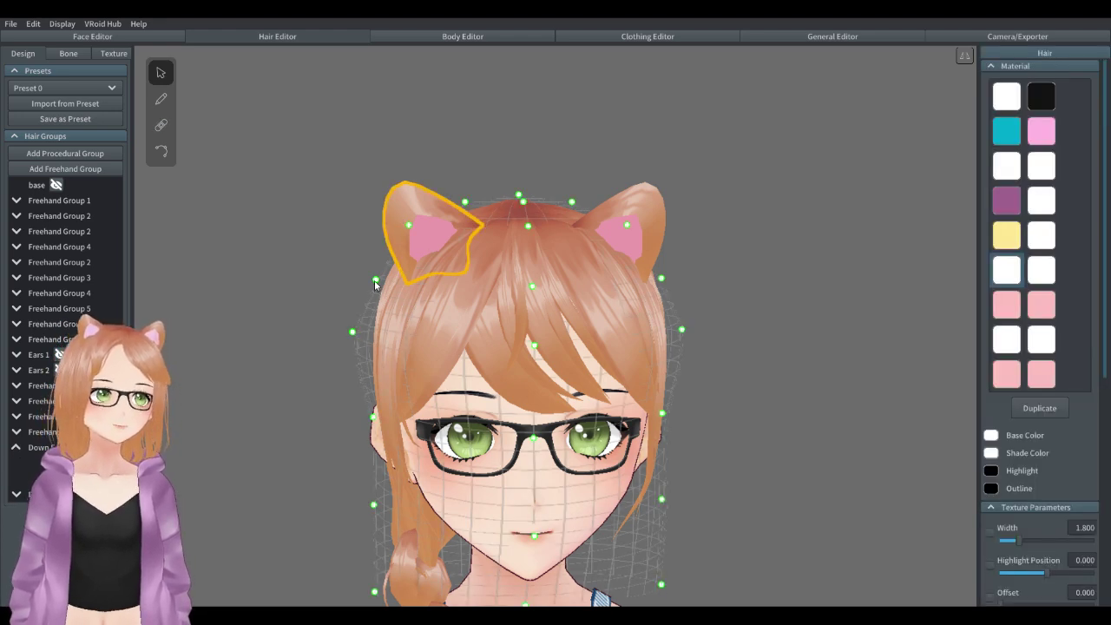
left_click_drag(375, 282, 355, 344)
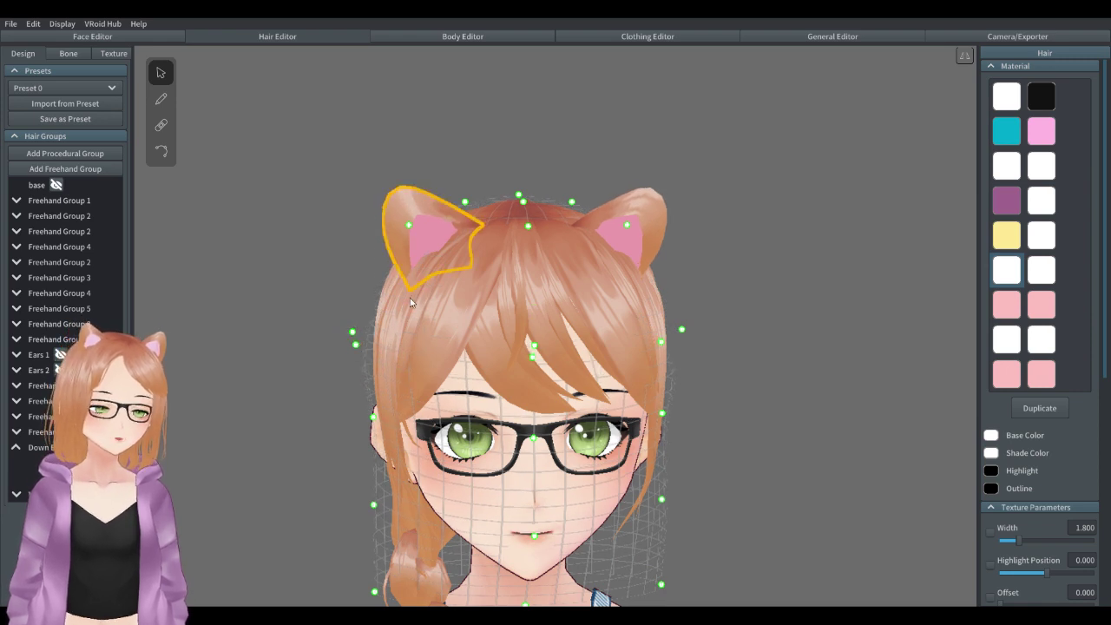
key("ctrl+z")
mouse_move(409, 225)
left_mouse_down()
mouse_move(394, 248)
mouse_move(398, 239)
left_mouse_up()
key("ctrl+z")
left_click_drag(376, 280, 342, 385)
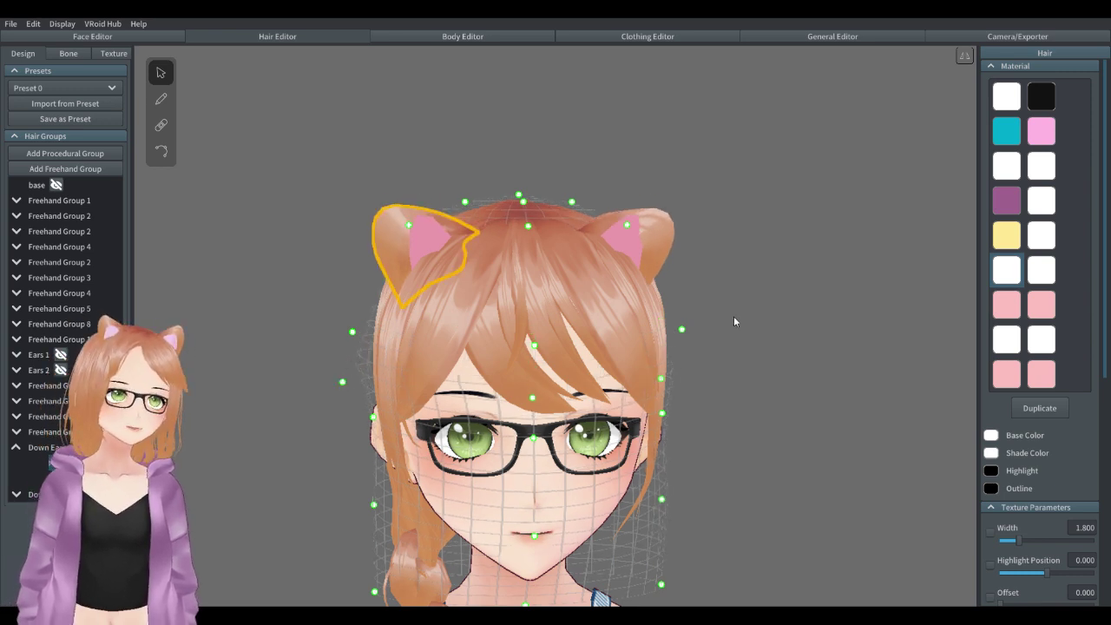
left_click(806, 346)
mouse_move(805, 339)
right_mouse_down()
mouse_move(860, 350)
mouse_move(816, 349)
right_mouse_up()
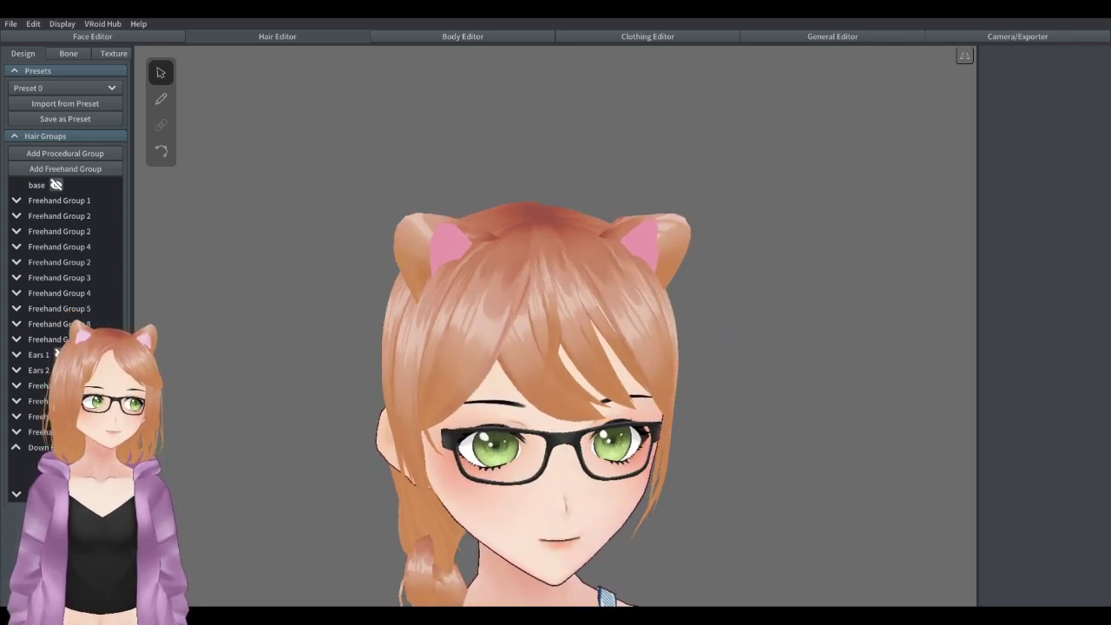
right_click_drag(725, 310, 829, 360)
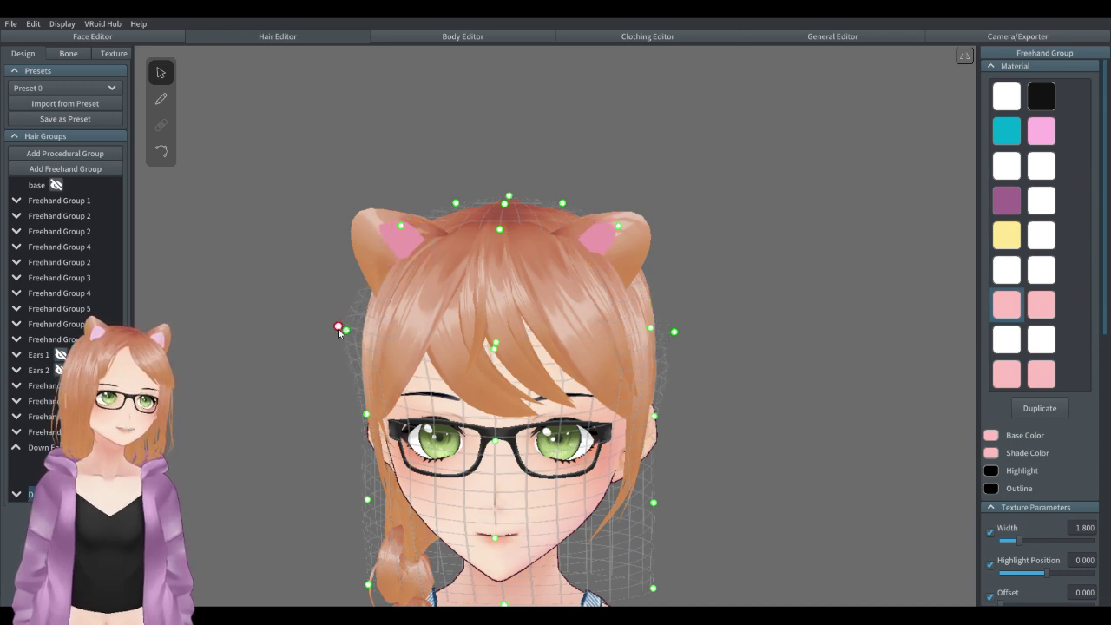
Try lowering the pink Down Ears 2 group by pulling its guide mesh's upper side point down, and check the ears from the front.
left_click_drag(347, 363, 343, 367)
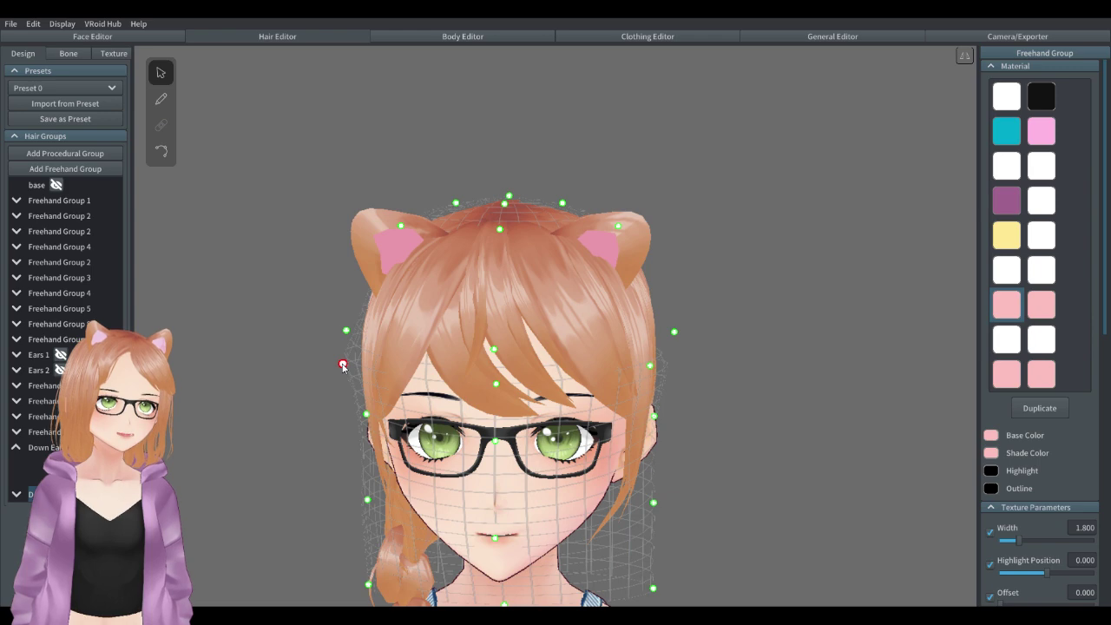
left_click(806, 374)
mouse_move(806, 375)
right_mouse_down()
mouse_move(831, 380)
mouse_move(789, 373)
mouse_move(817, 379)
right_mouse_up()
scroll(754, 367, "down", 5)
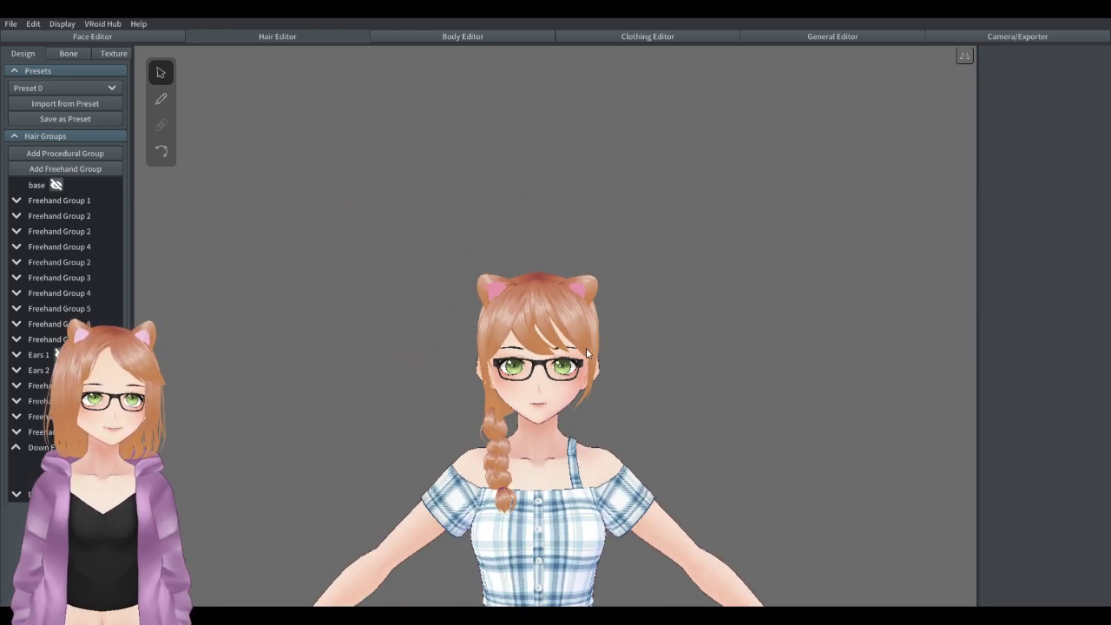
scroll(508, 295, "up", 2)
scroll(508, 296, "up", 2)
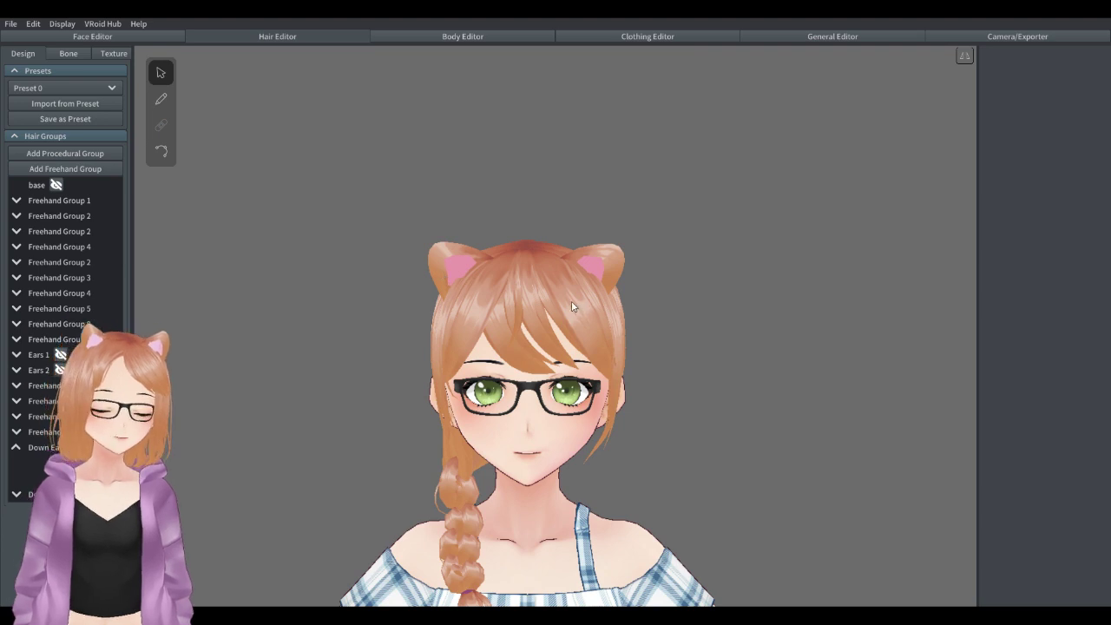
Undo the ear lowering, try stretching the outer-ear guide mesh far outward at its widest side point, and undo that stretch.
key("ctrl+z")
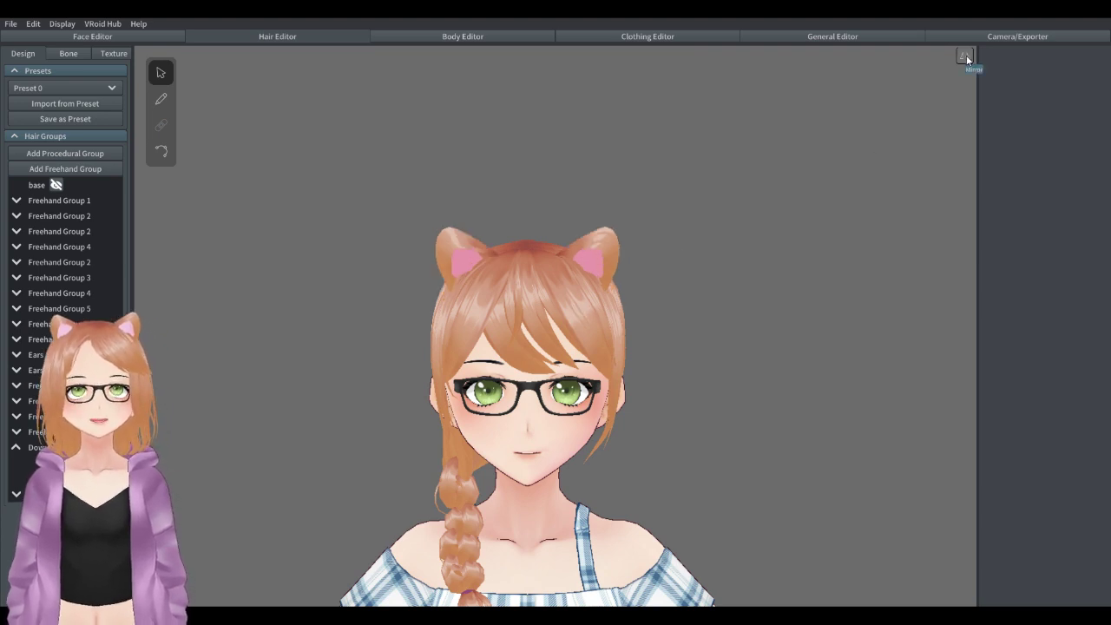
left_click(450, 271)
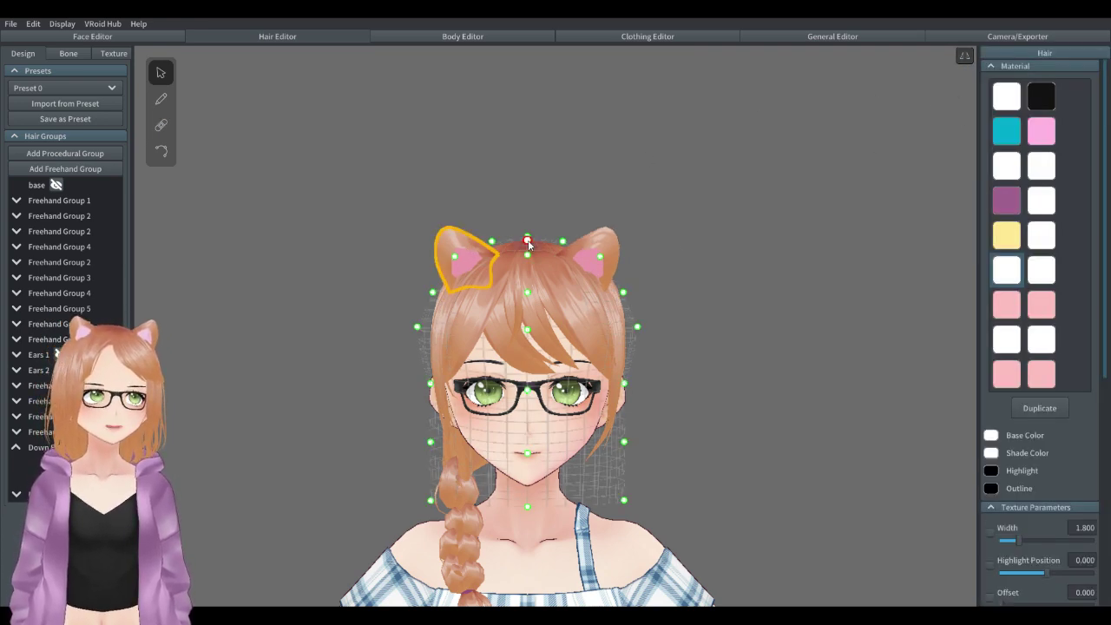
left_click_drag(641, 334, 745, 334)
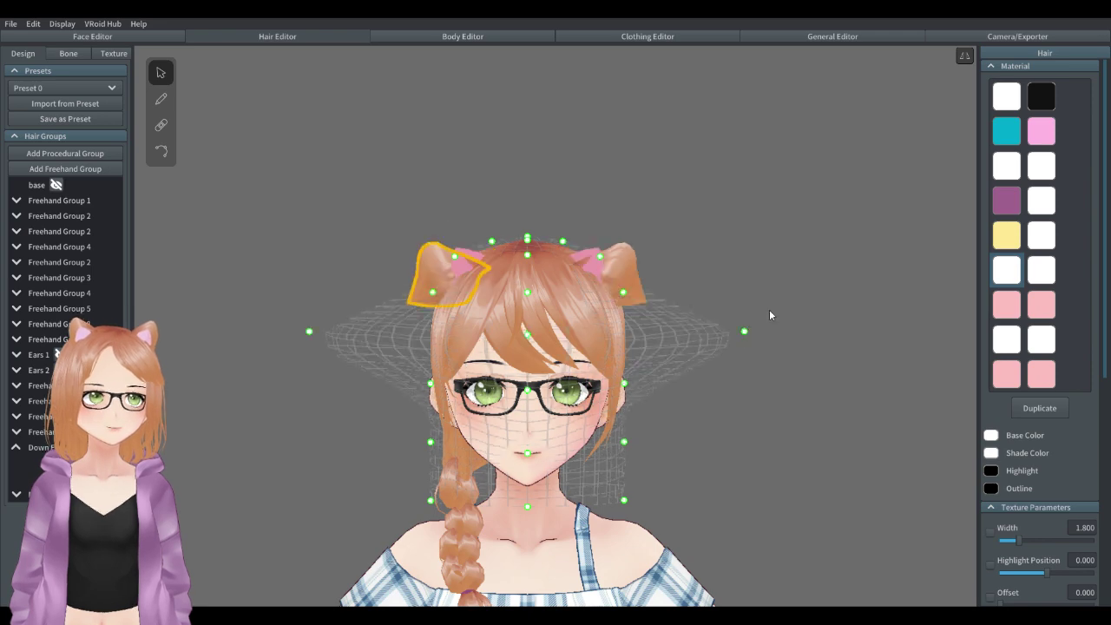
key("ctrl+z")
scroll(755, 310, "up", 5)
left_click(741, 305)
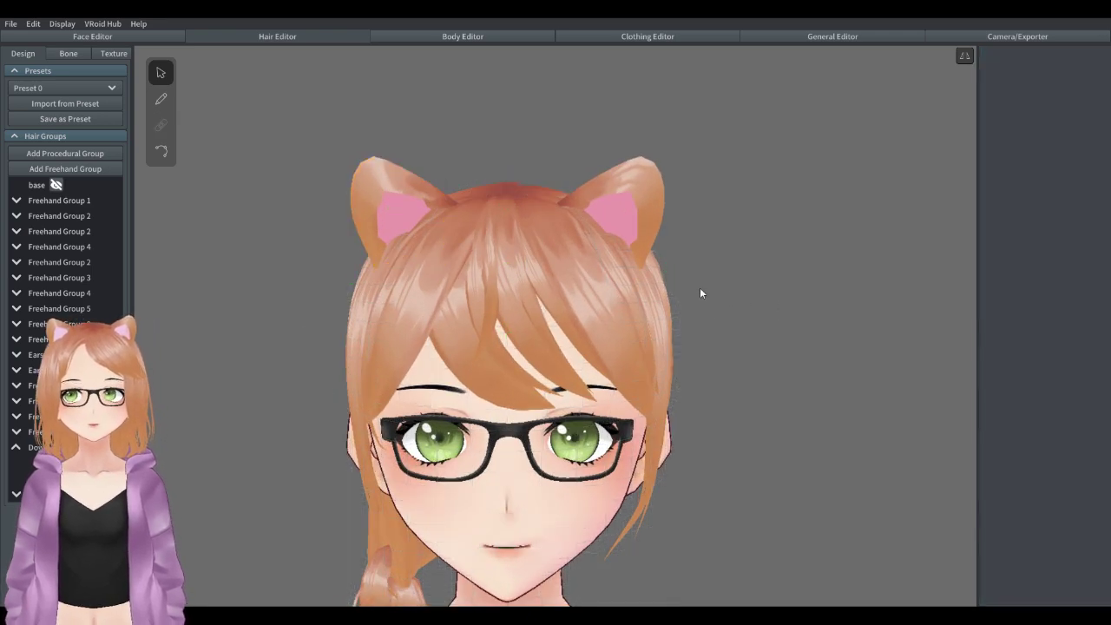
Lower the Down Ears 1 outer ears by pulling the upper side point of their guide mesh down to forehead level and slightly inward.
left_click(377, 179)
right_click_drag(491, 297, 521, 314)
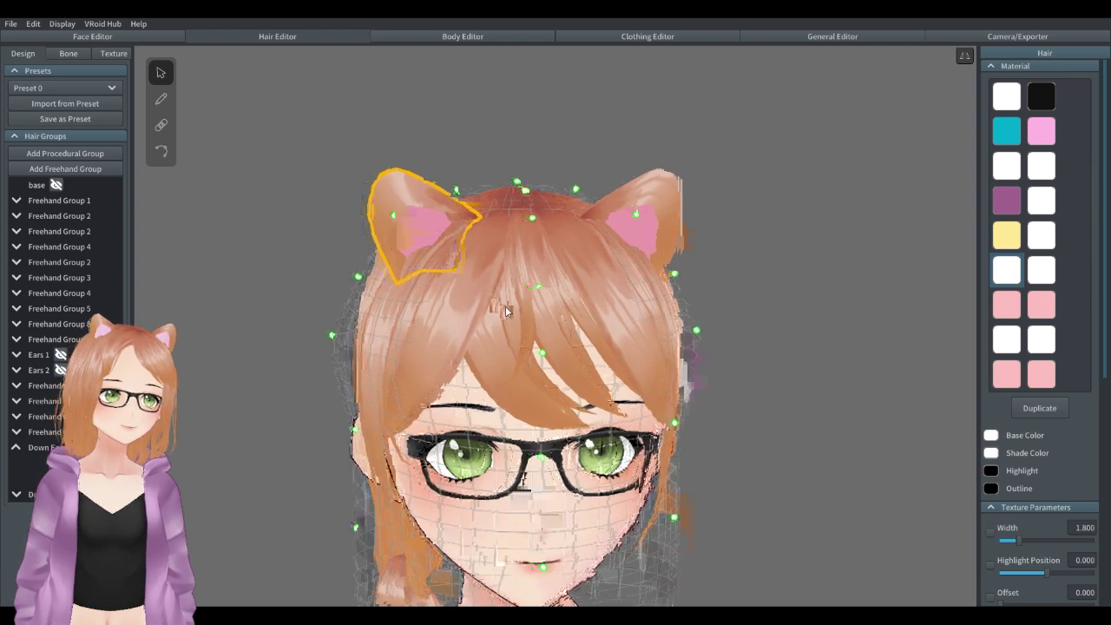
left_click_drag(355, 276, 361, 366)
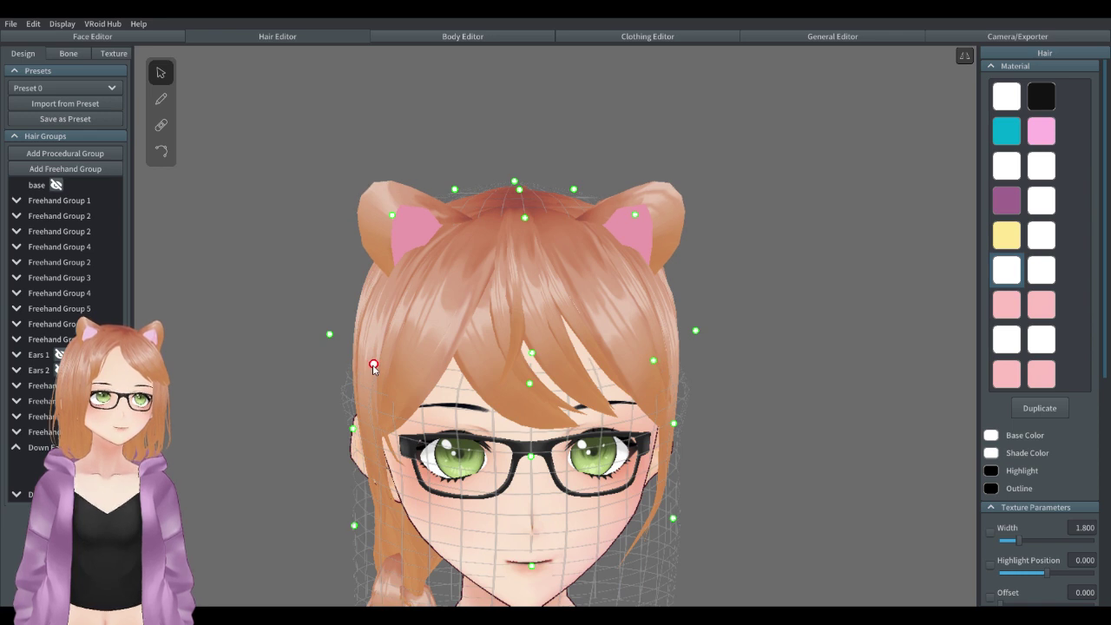
Lower the pink inner ears to match the outer ears by pulling down their guide mesh's upper side point, and inspect the result.
left_click(421, 227)
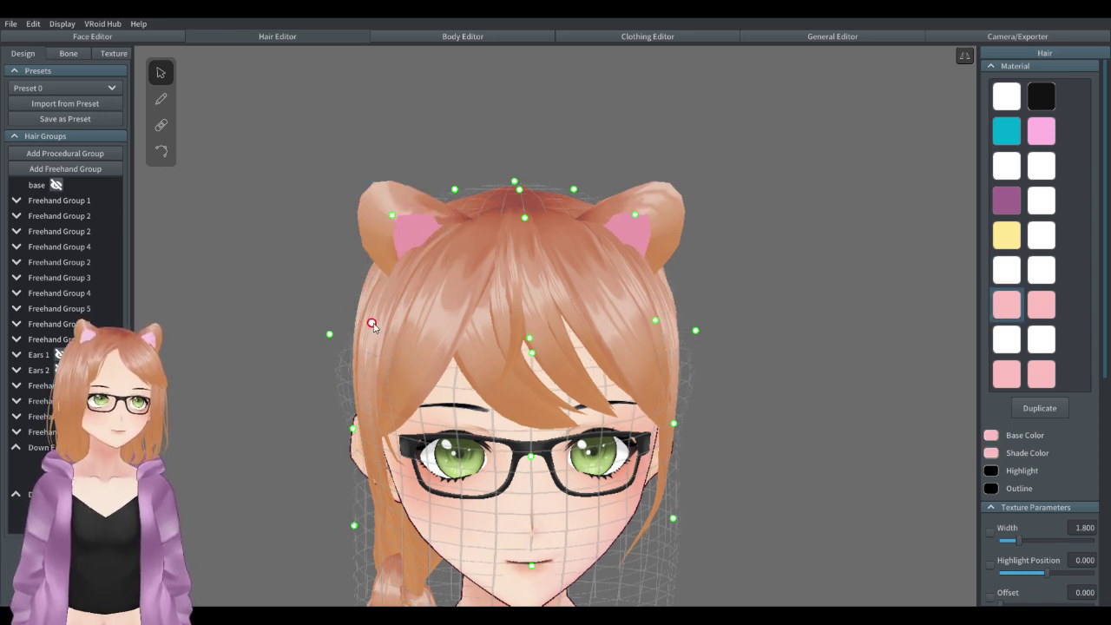
left_click(789, 311)
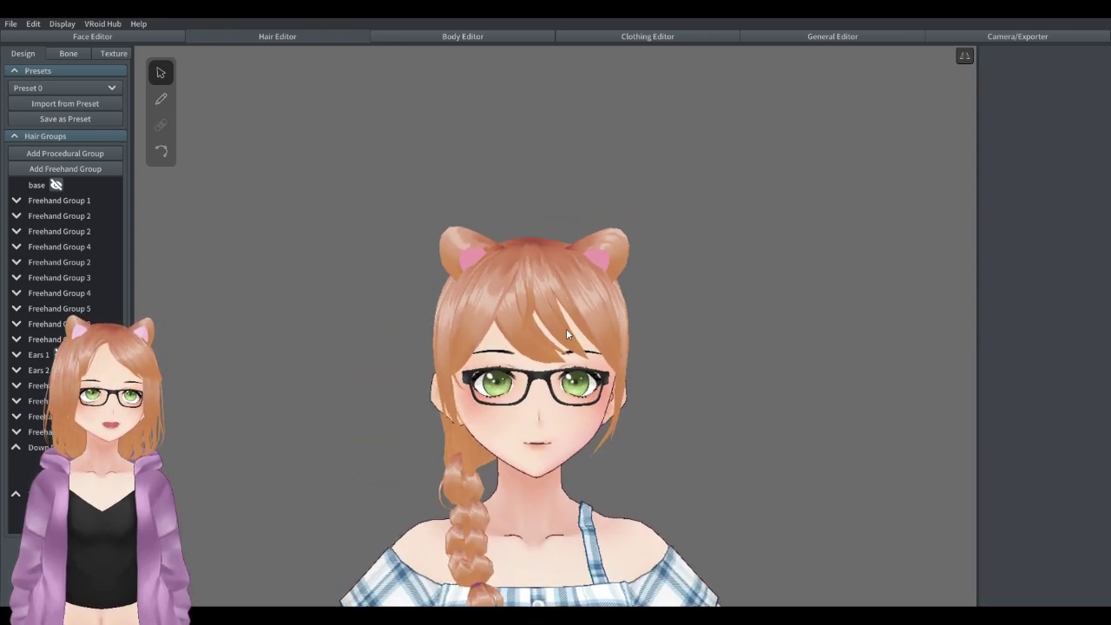
right_click_drag(566, 334, 667, 336)
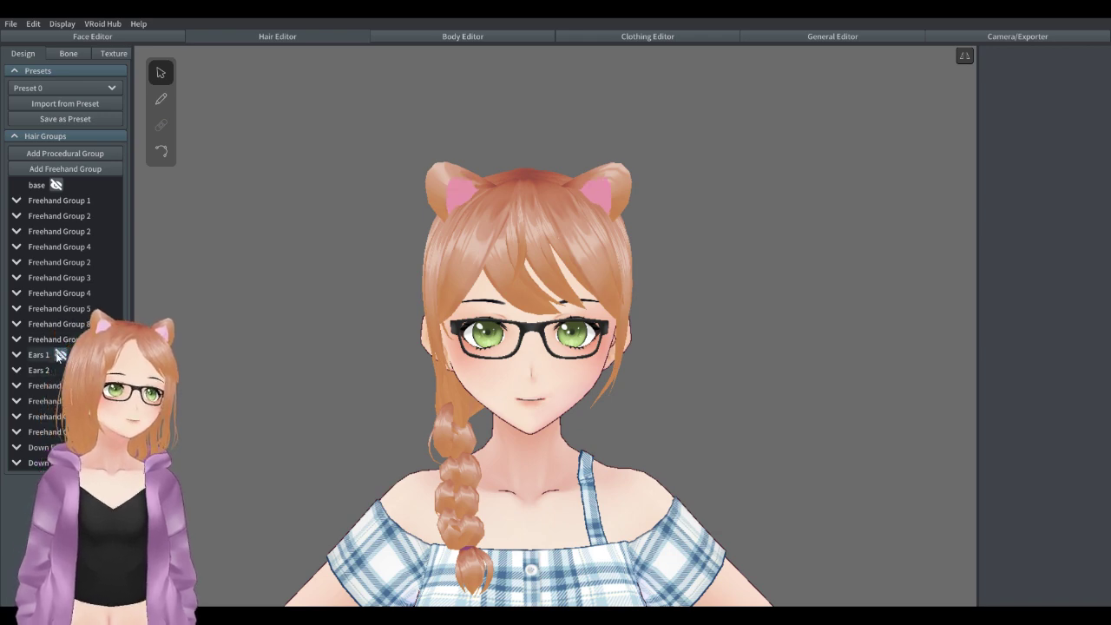
right_click_drag(715, 344, 736, 320)
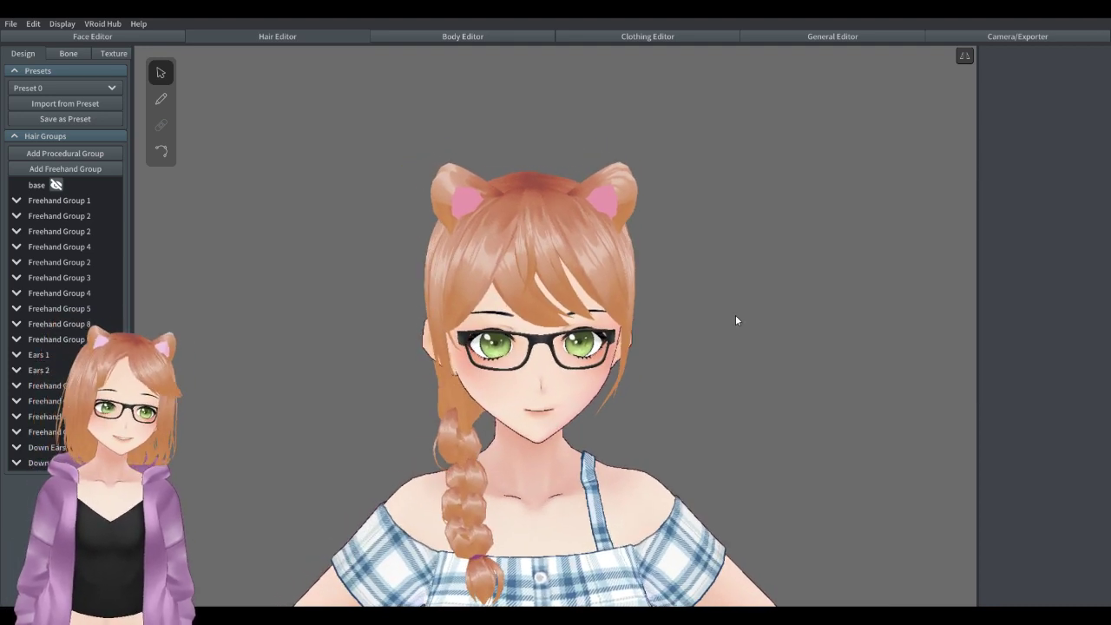
Reshape the Down Ears 1 outer ears by moving their guide mesh's upper side point up and inward so the ears angle outward.
left_click(39, 448)
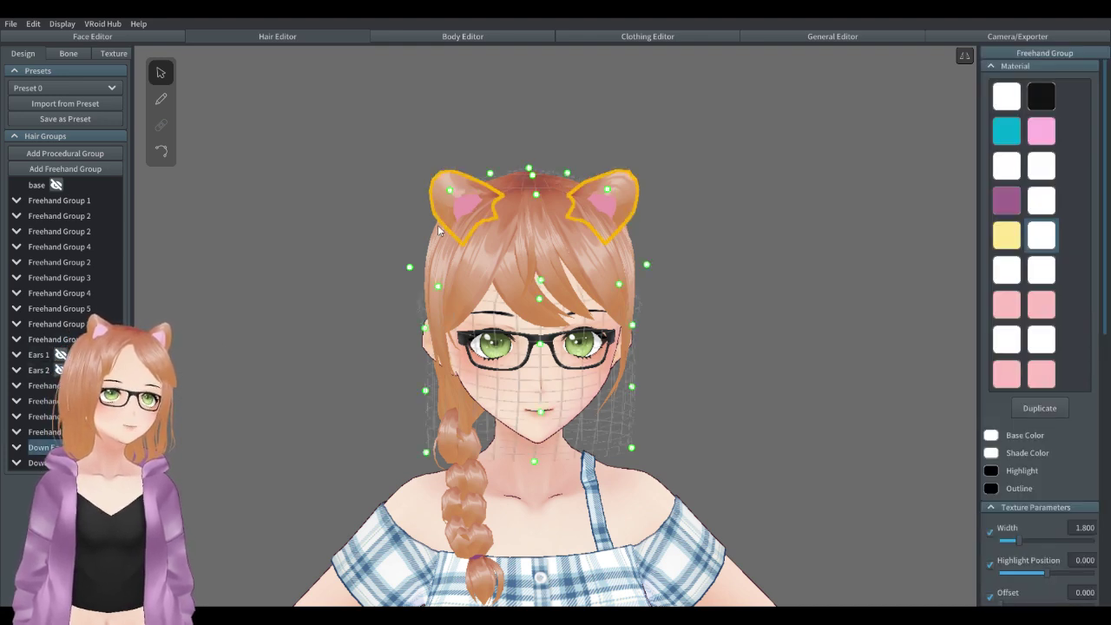
left_click(437, 292)
left_click(477, 167)
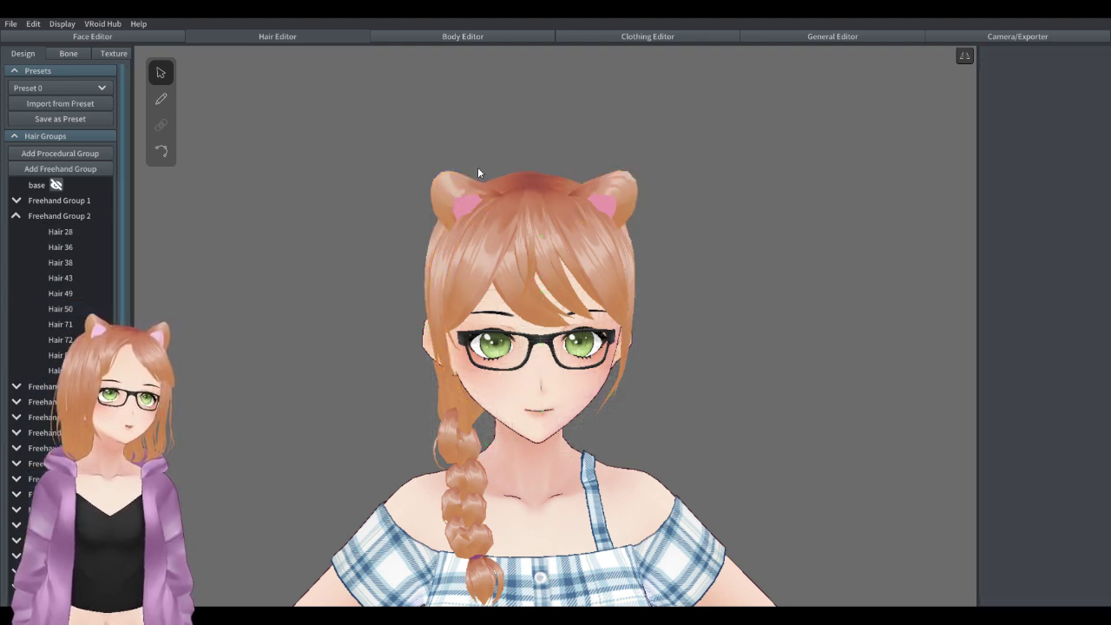
left_click(462, 191)
scroll(633, 232, "up", 3)
right_click_drag(633, 232, 619, 227)
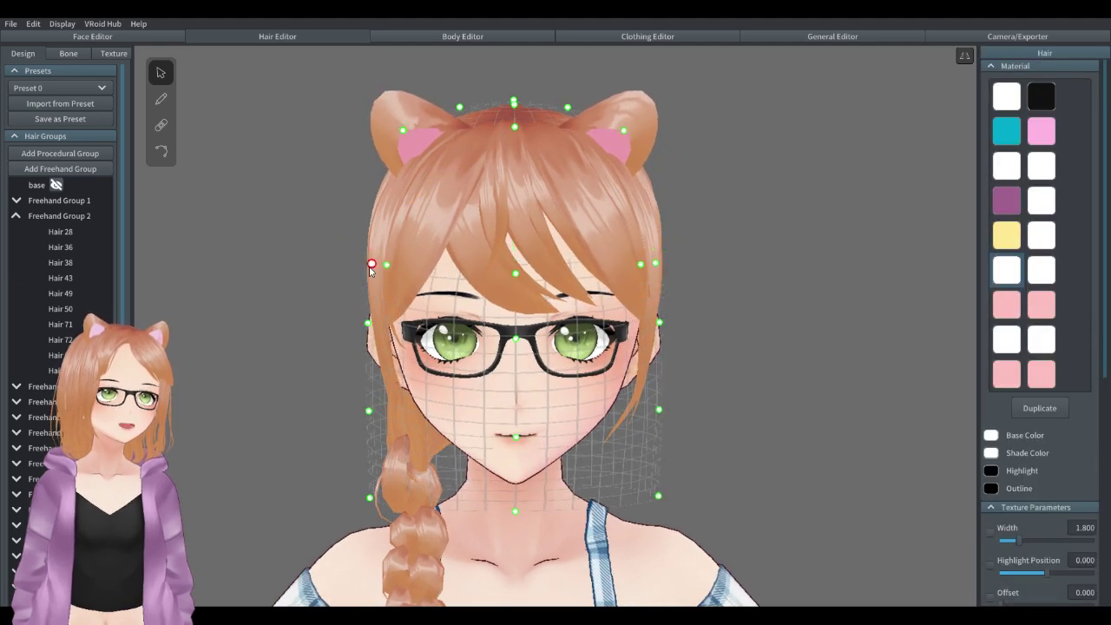
left_click_drag(364, 251, 392, 224)
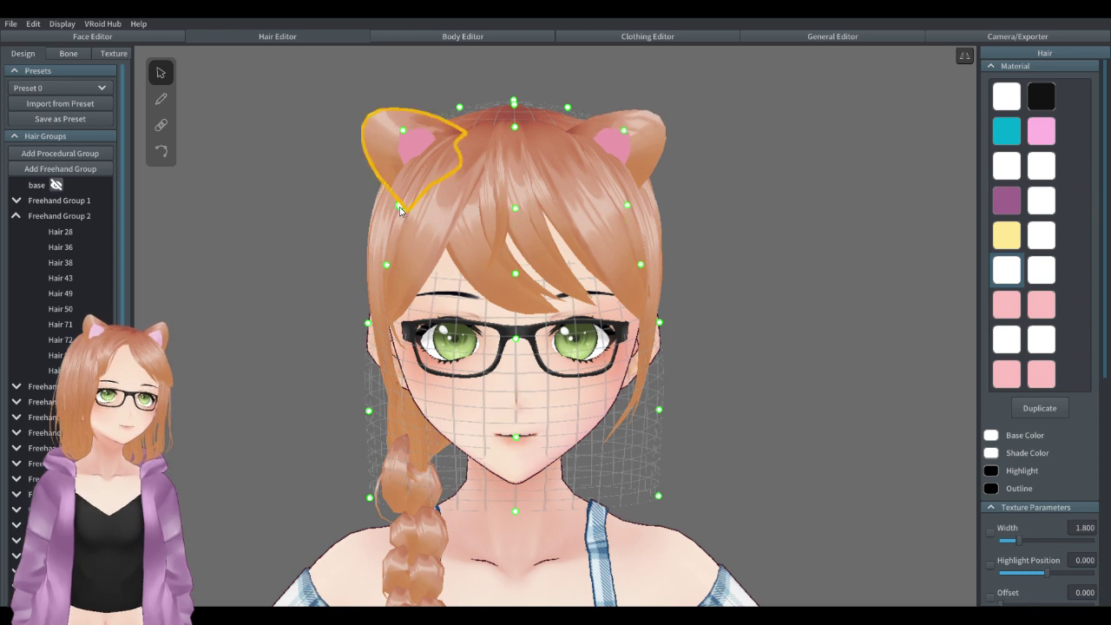
Deselect the hair and compare the lowered outer ears with the upright Ears 1 shape.
key("Escape")
key("ctrl+z")
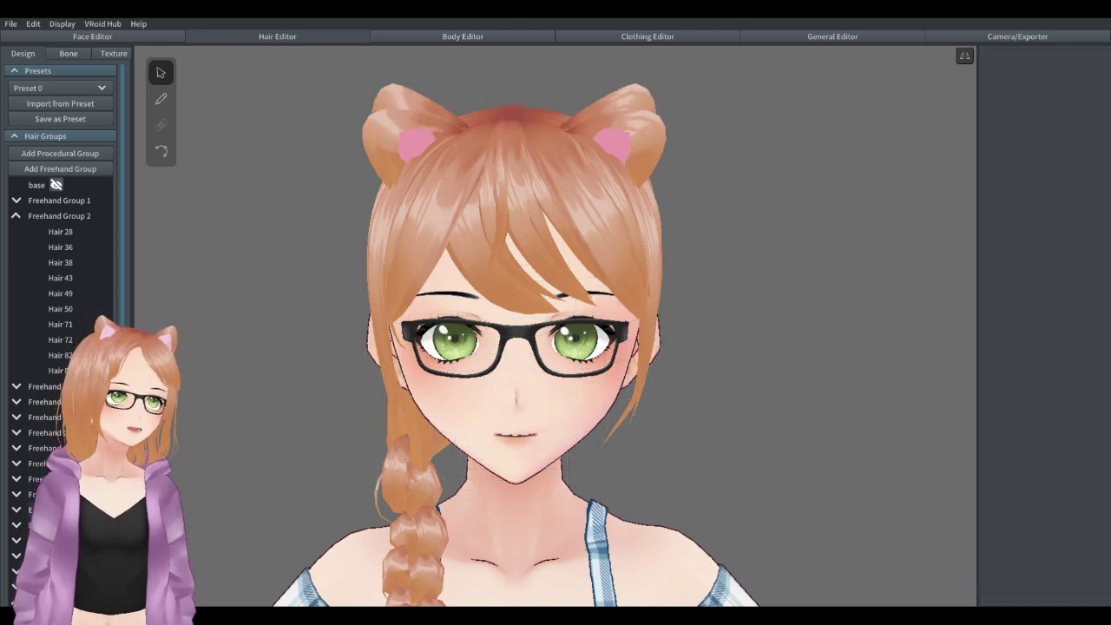
key("ctrl+y")
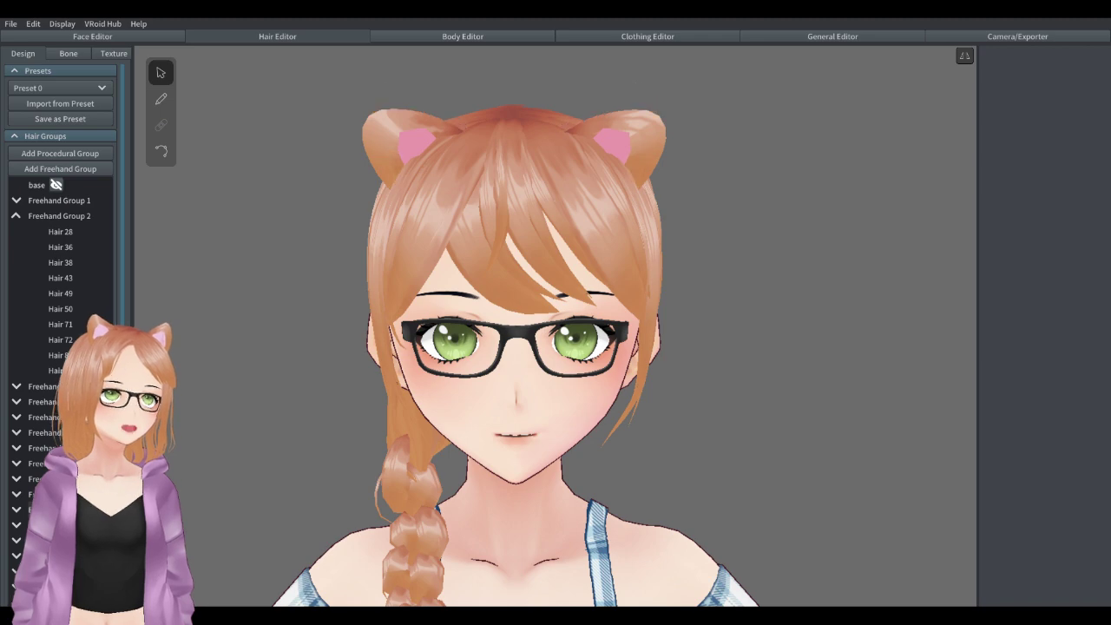
scroll(356, 274, "down", 5)
scroll(61, 261, "down", 1)
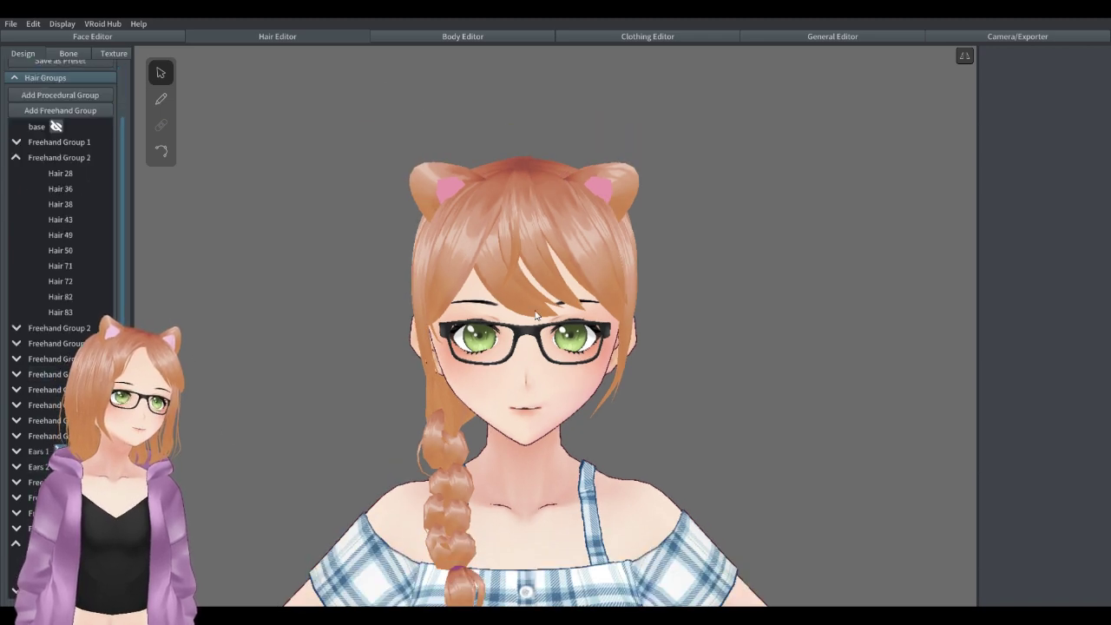
Lower the pink inner ears slightly by pulling their guide mesh's upper side point down and inward, and deselect the hair.
left_click(510, 224)
scroll(422, 267, "up", 3)
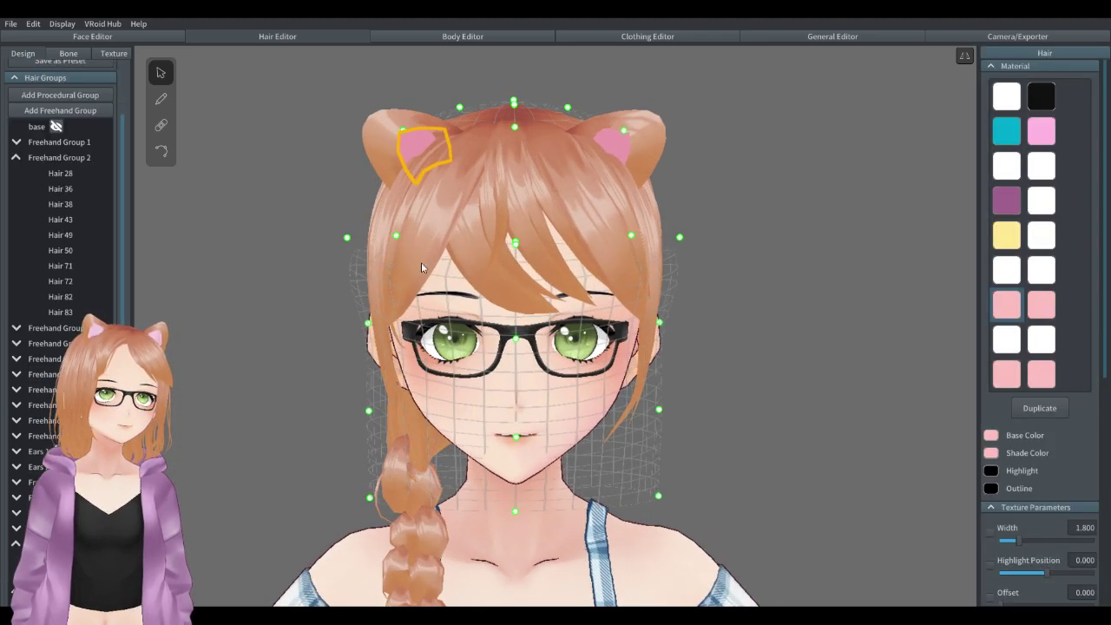
mouse_move(393, 236)
left_mouse_down()
mouse_move(388, 246)
mouse_move(410, 250)
left_mouse_up()
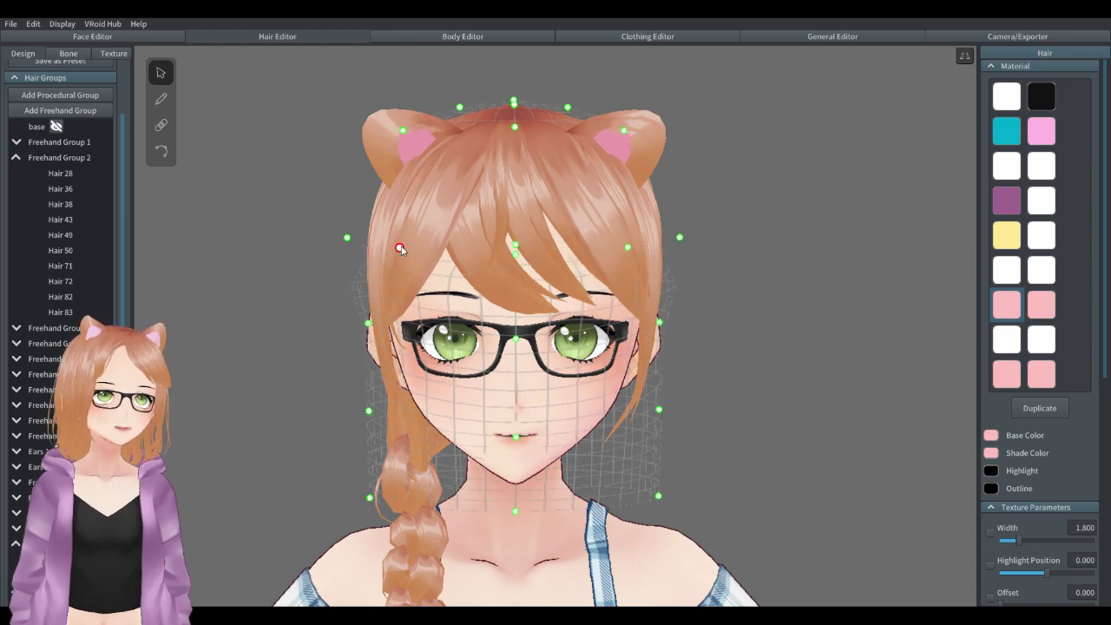
left_click(943, 264)
scroll(865, 283, "down", 3)
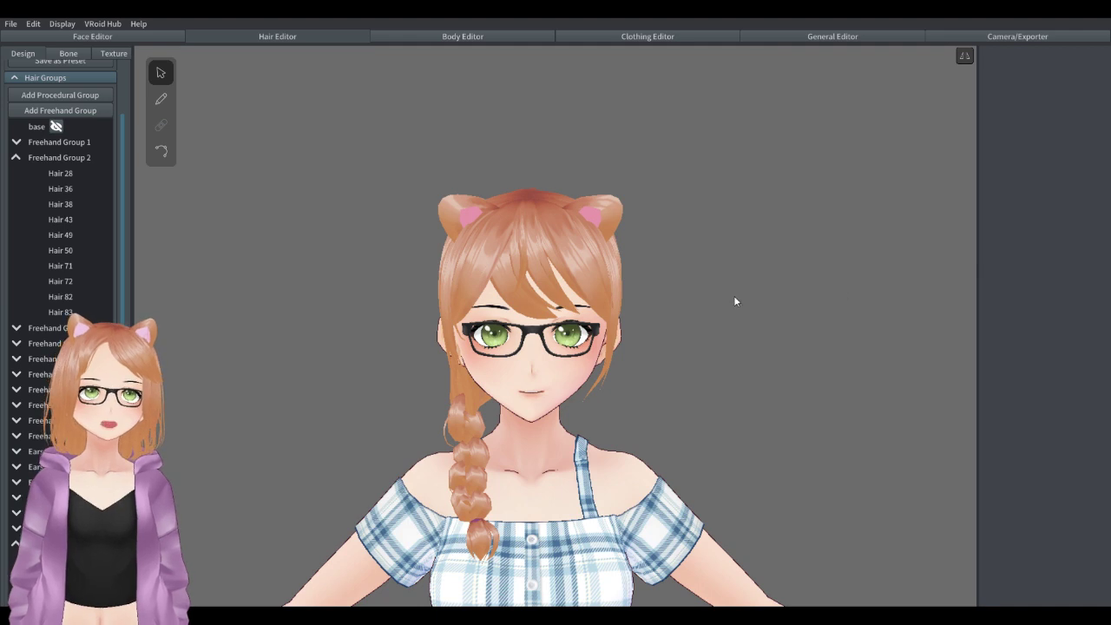
scroll(710, 301, "up", 1)
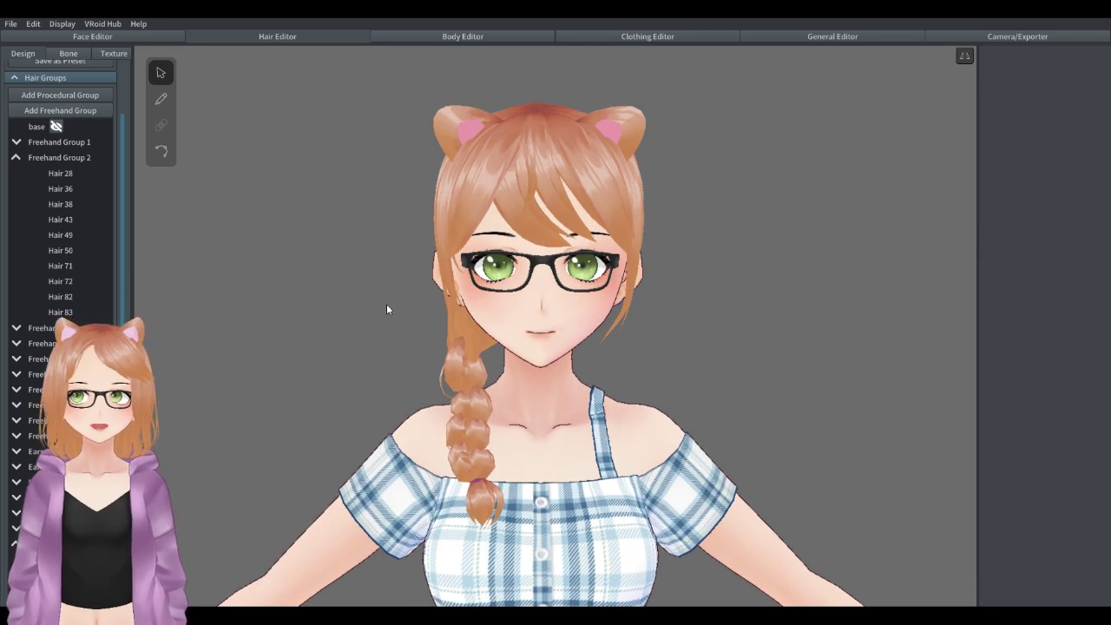
Show the upright Ears 1 and Ears 2 hair groups again and inspect the avatar at full length.
left_click(55, 451)
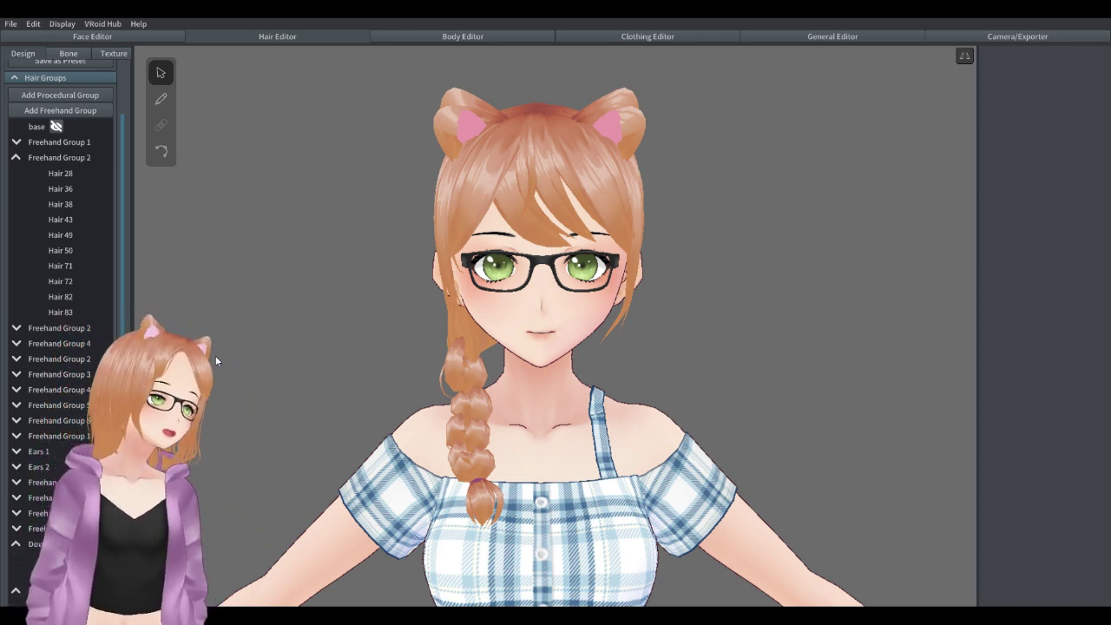
scroll(95, 303, "down", 1)
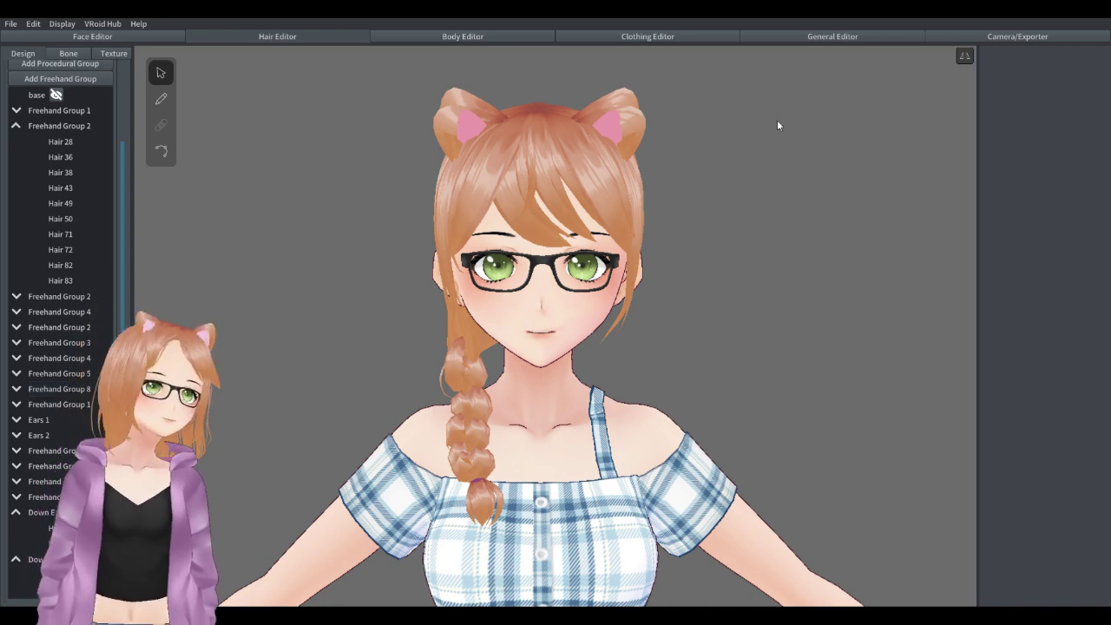
scroll(777, 120, "down", 5)
middle_click_drag(549, 573, 586, 439)
scroll(692, 434, "down", 4)
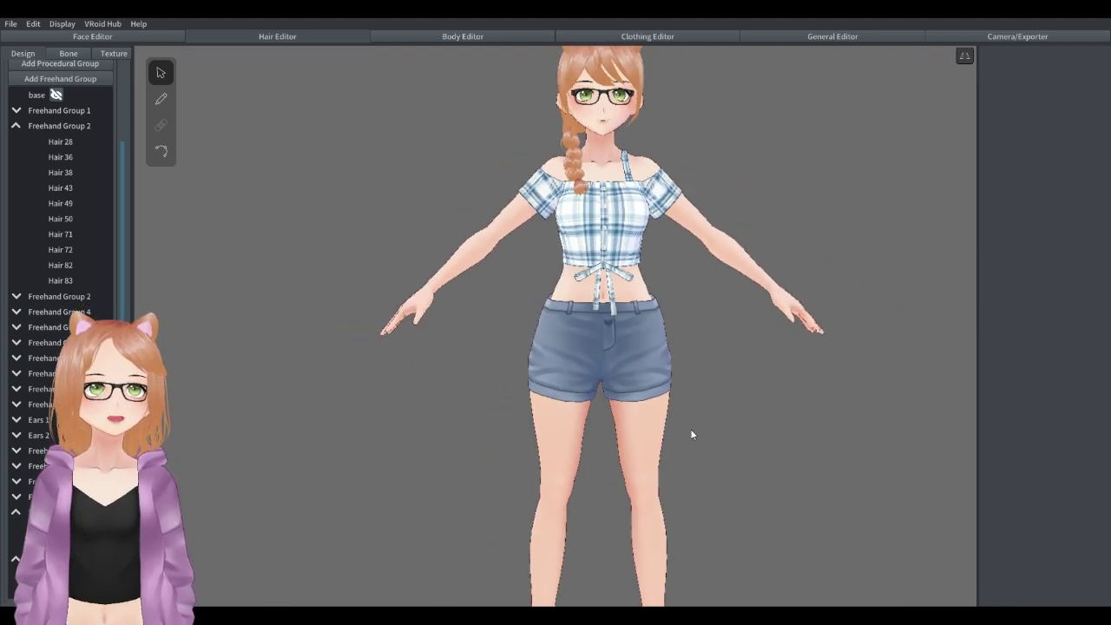
scroll(660, 477, "down", 1)
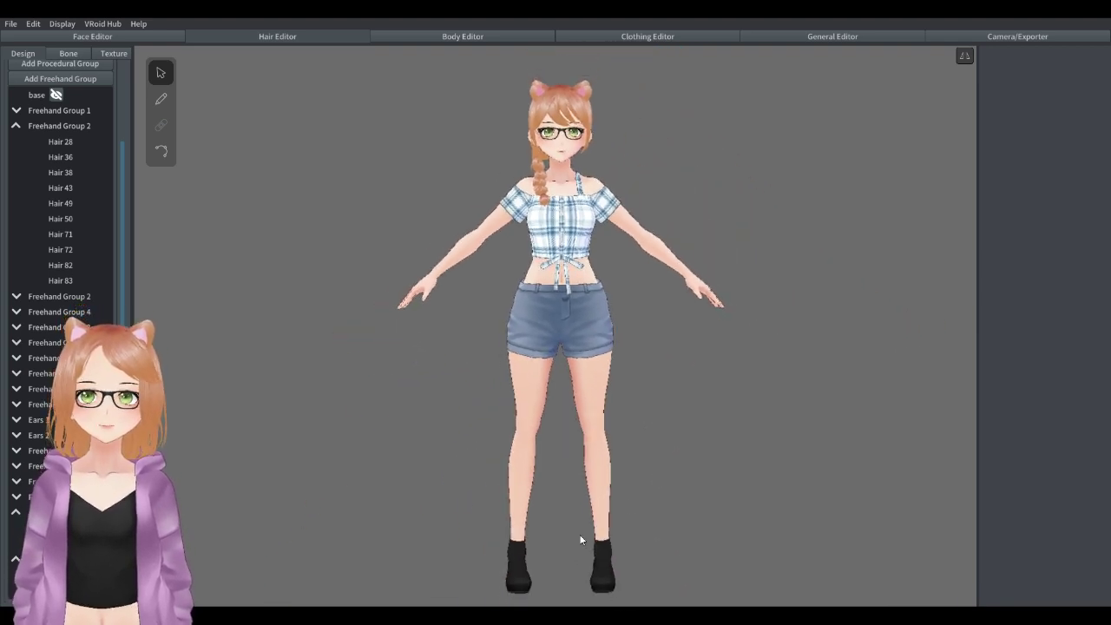
middle_click_drag(612, 291, 619, 337)
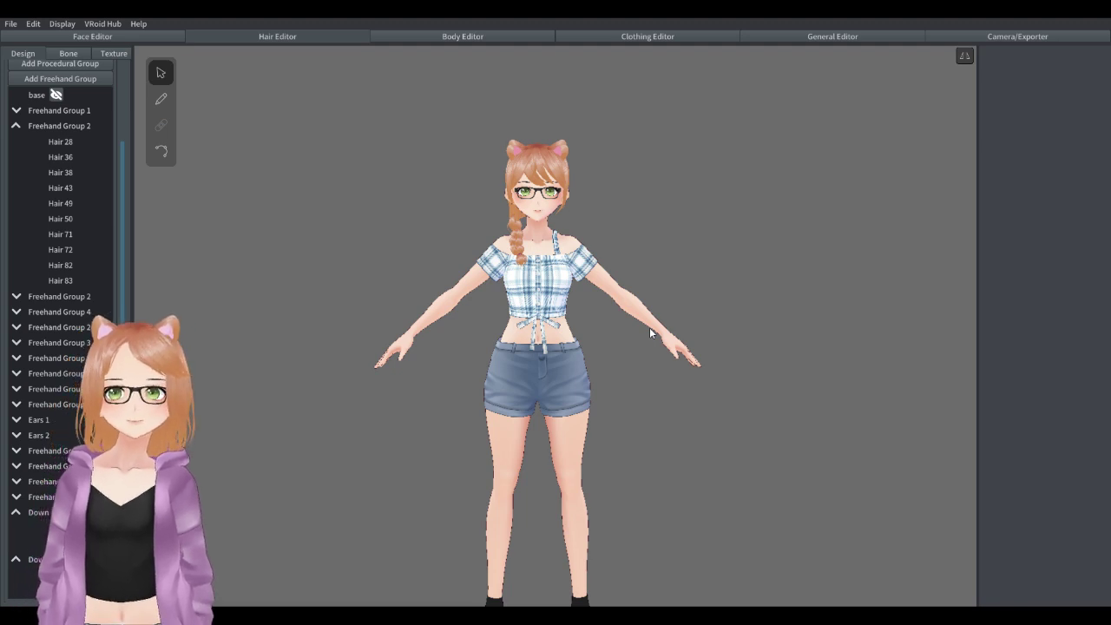
scroll(647, 205, "up", 4)
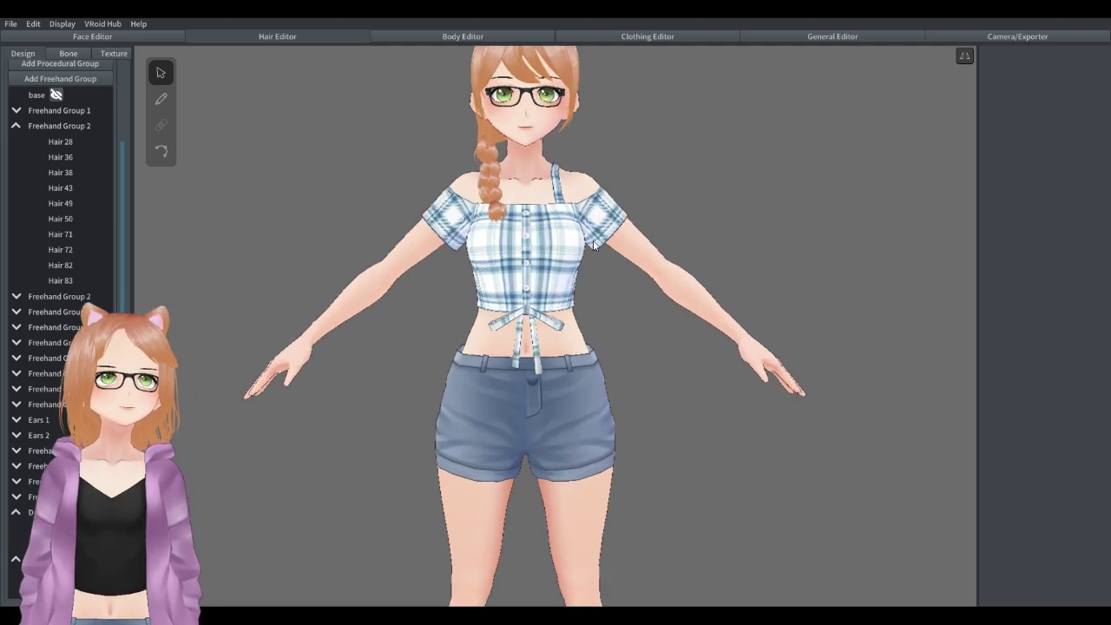
middle_click_drag(575, 102, 598, 262)
scroll(584, 220, "up", 2)
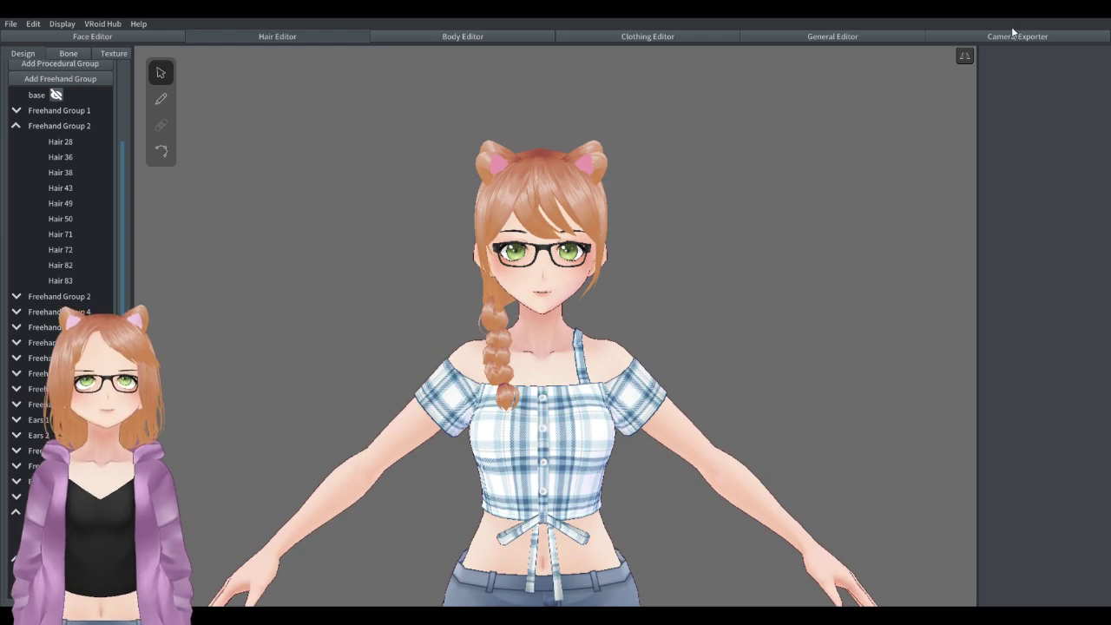
Open the hair bone settings and examine the bone assignments of the ears and the bone chain of the braid's Bone Group 55.
left_click(66, 53)
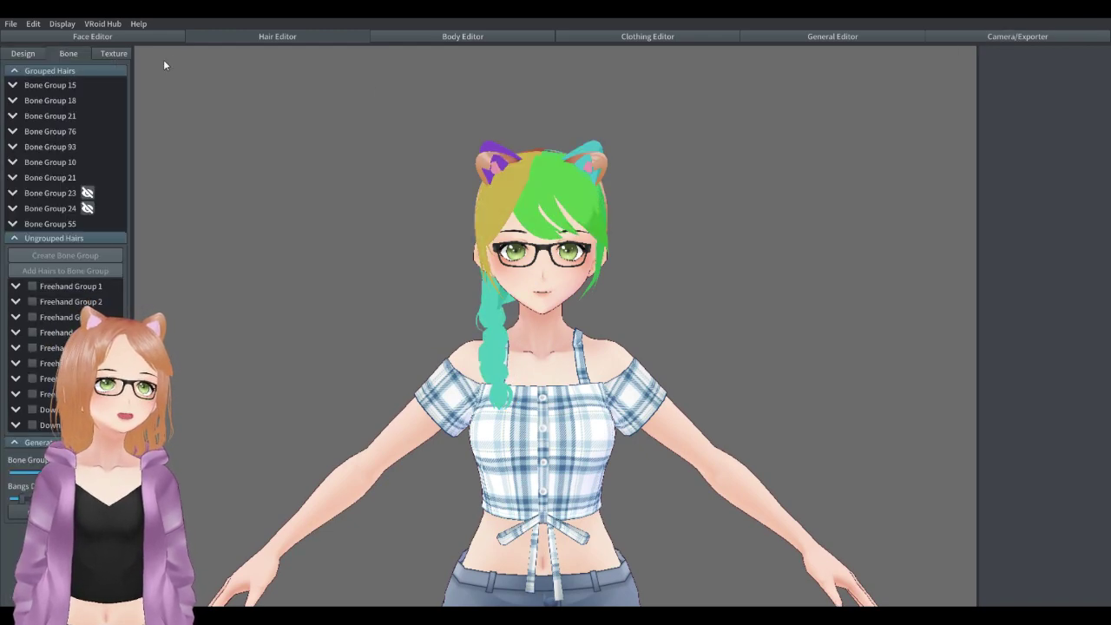
scroll(669, 231, "up", 2)
middle_click_drag(669, 231, 660, 286)
scroll(660, 280, "up", 3)
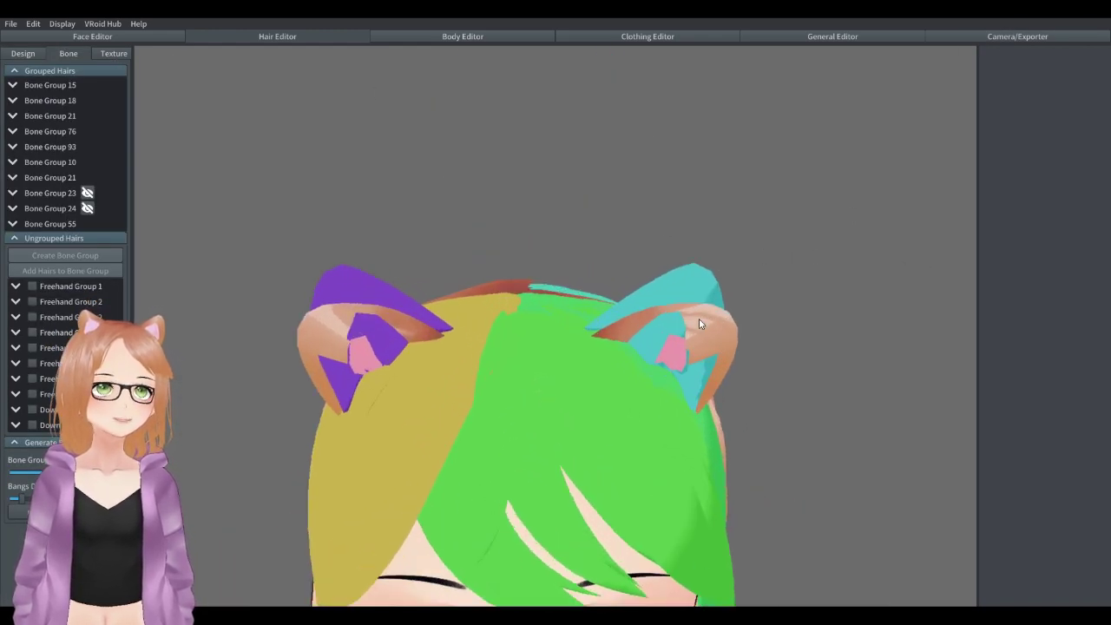
middle_click_drag(752, 356, 762, 331)
scroll(761, 331, "down", 1)
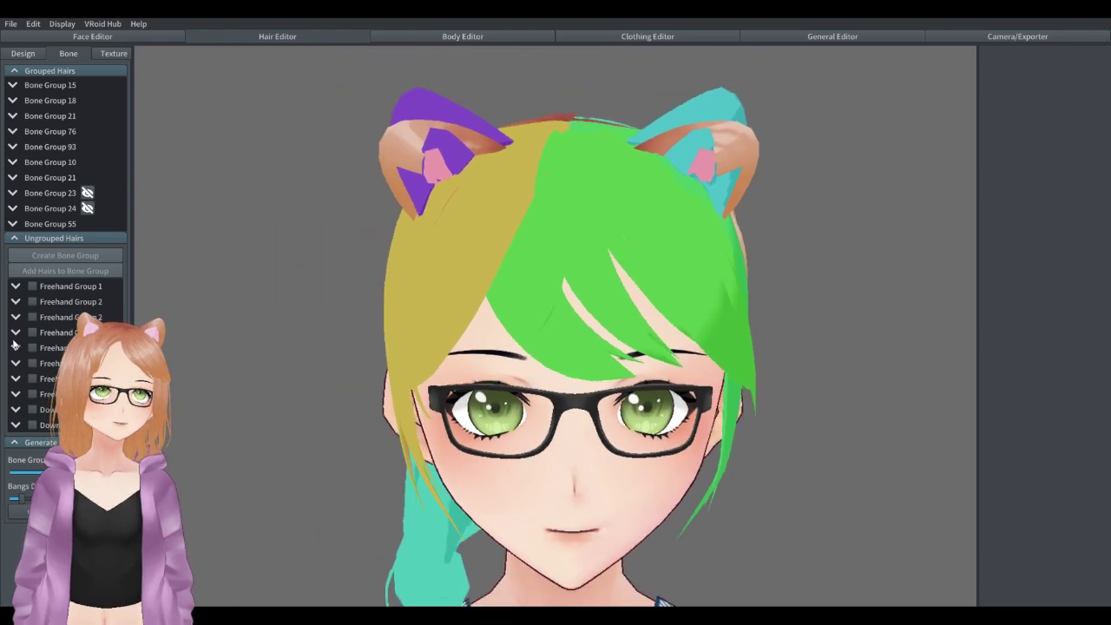
left_click(40, 223)
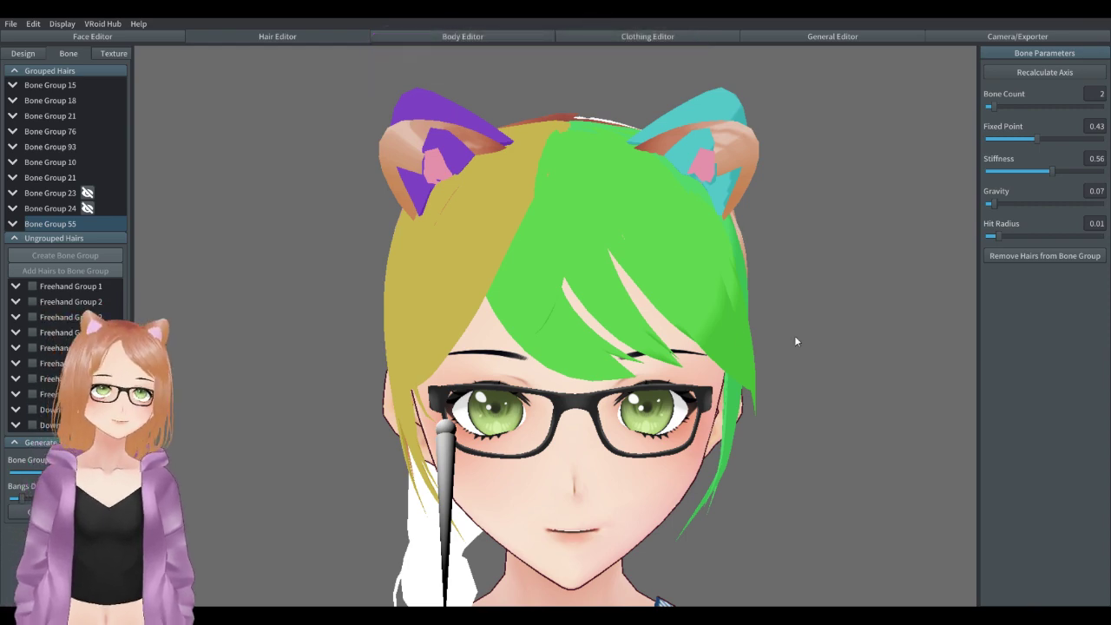
scroll(809, 377, "down", 2)
scroll(614, 397, "down", 3)
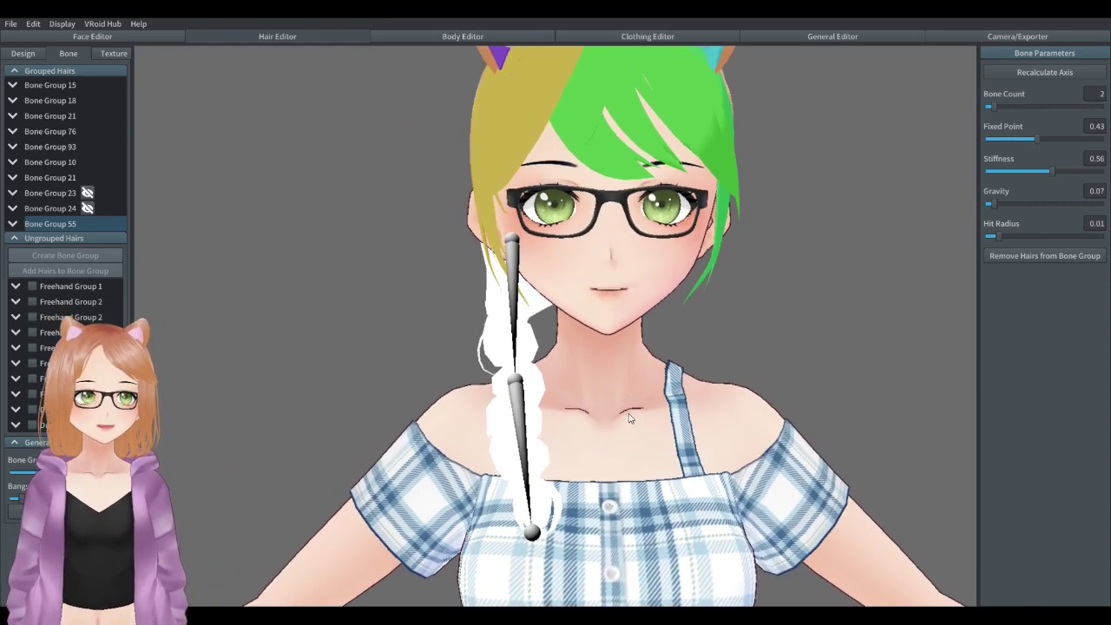
middle_click_drag(630, 414, 633, 420)
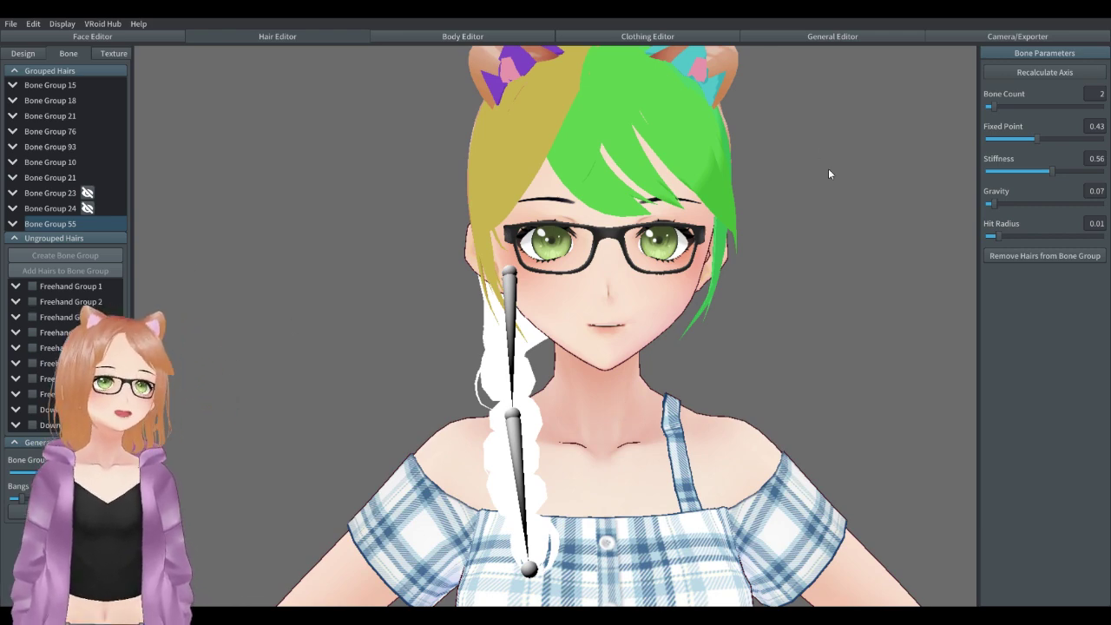
middle_click_drag(829, 169, 827, 200)
Create a bone group from the outer and inner hairs of the avatar's left lowered ear, and reduce its bone count to 1.
left_click(704, 163)
scroll(745, 188, "up", 3)
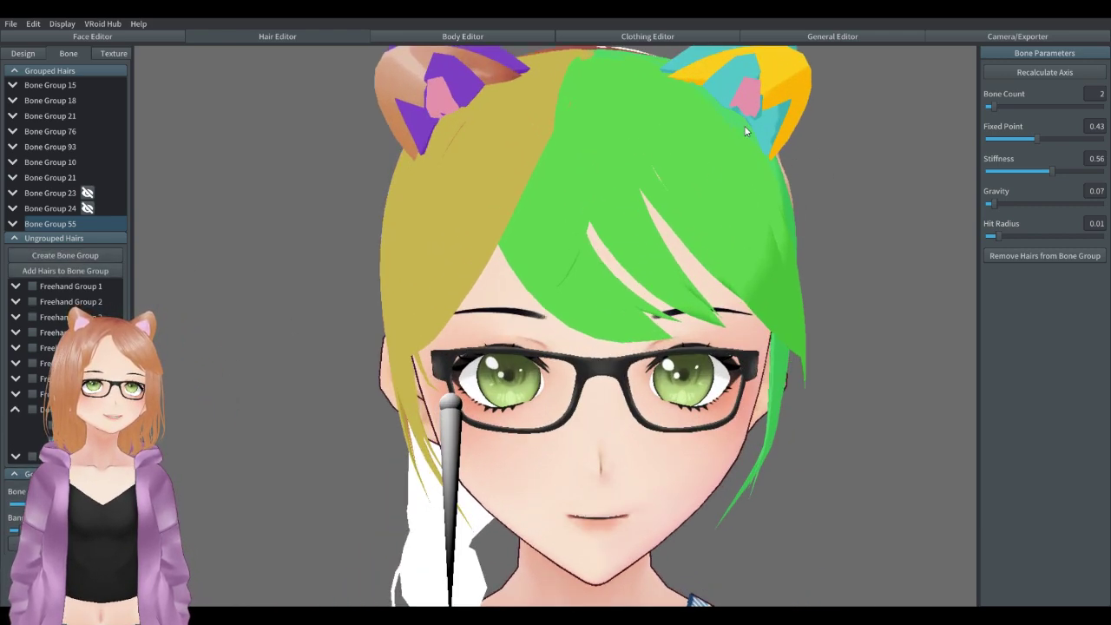
left_click(752, 95)
scroll(862, 185, "down", 3)
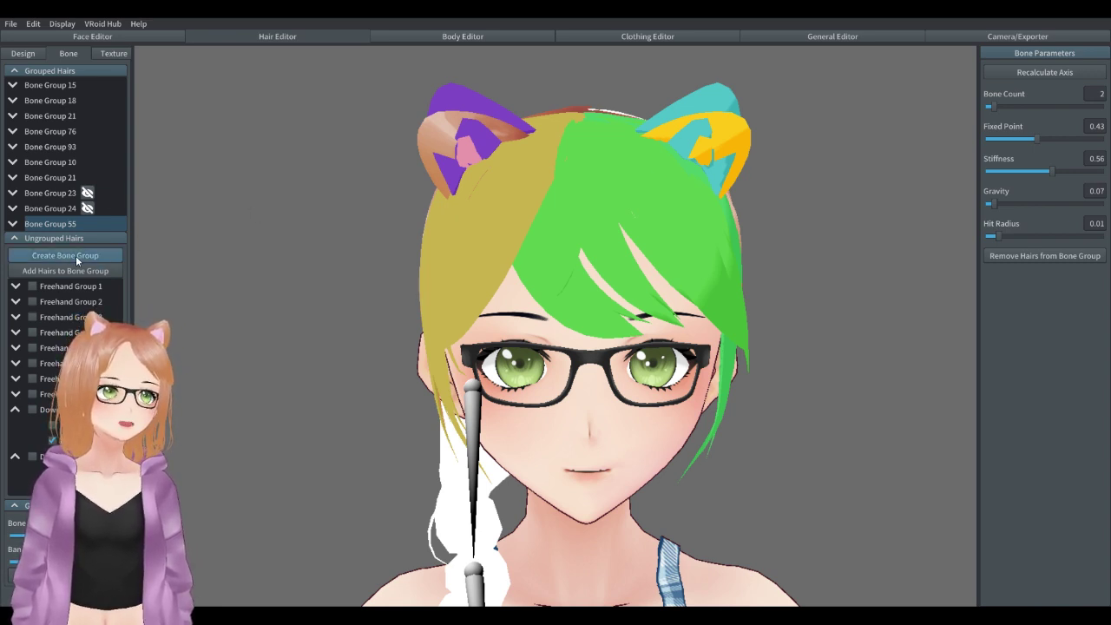
left_click(62, 256)
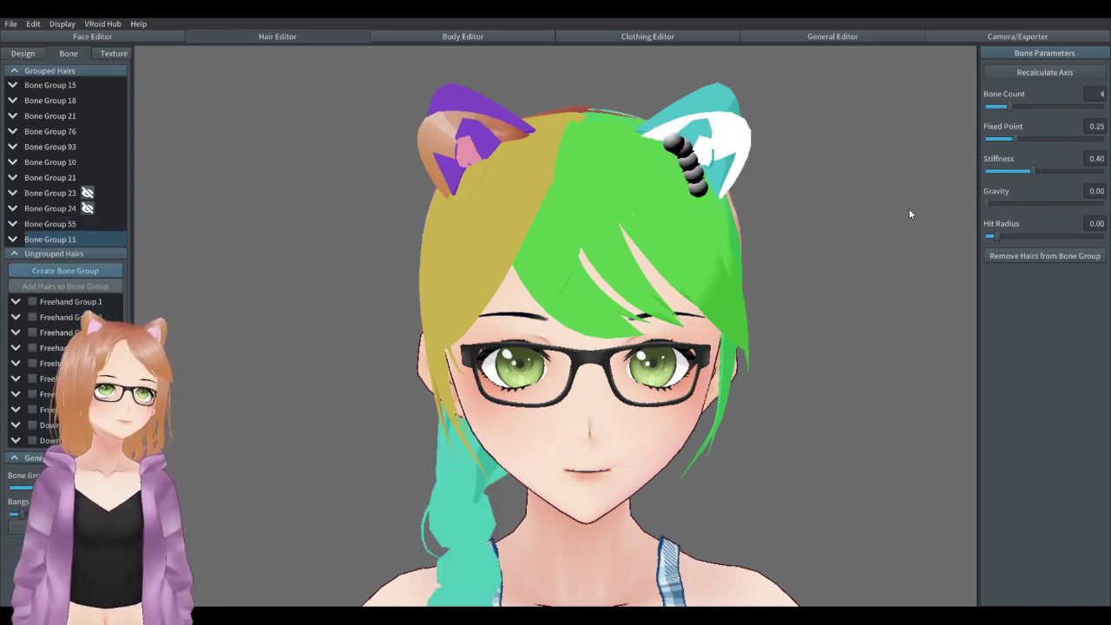
left_click(1007, 108)
left_click_drag(1008, 108, 992, 108)
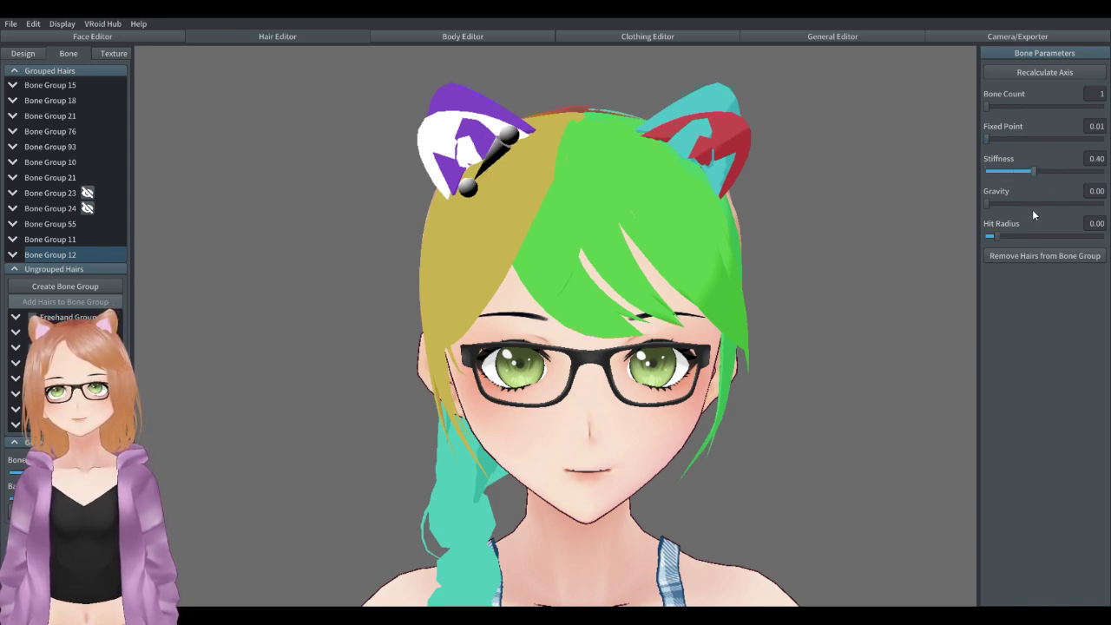
Preview the hair and ear movement with the Walking and Running female animations, including a side view while walking.
scroll(871, 198, "down", 4)
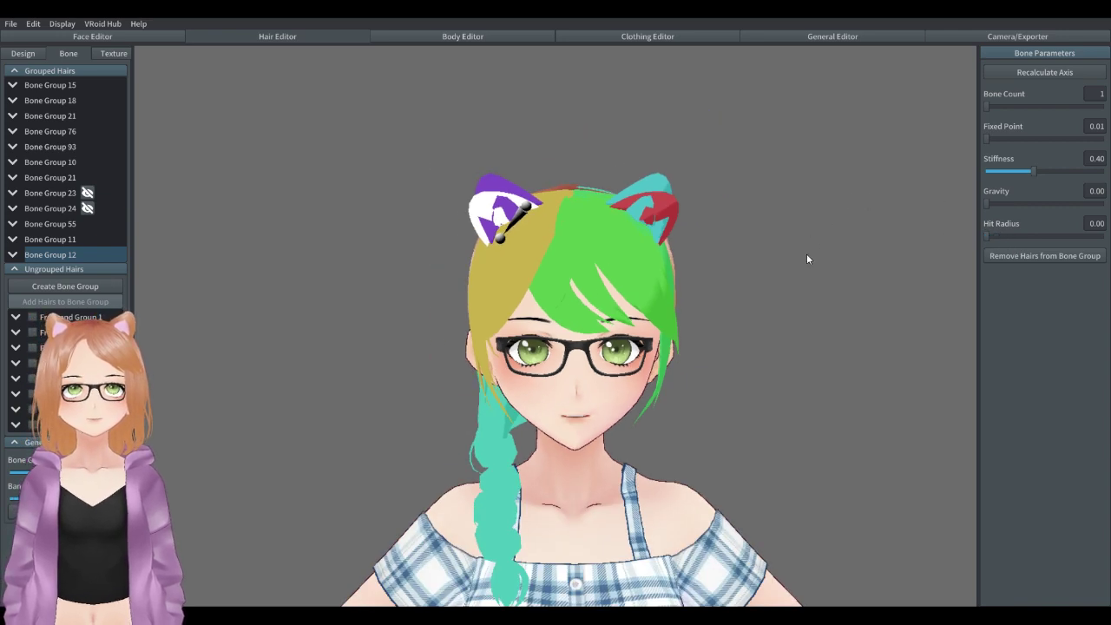
middle_click_drag(808, 261, 781, 234)
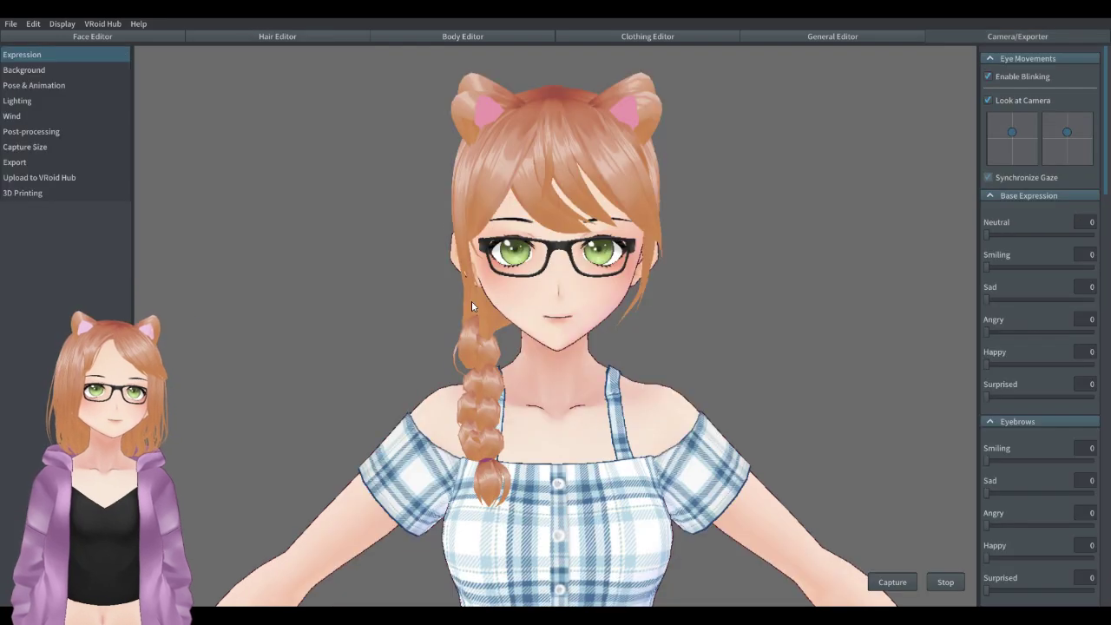
left_click(32, 85)
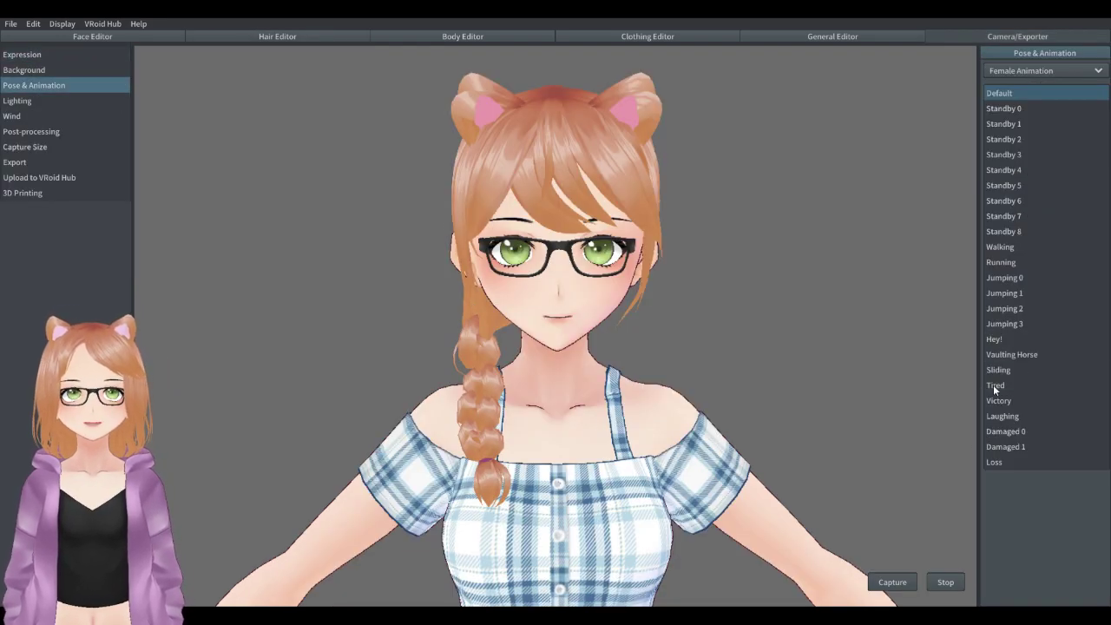
left_click(1012, 248)
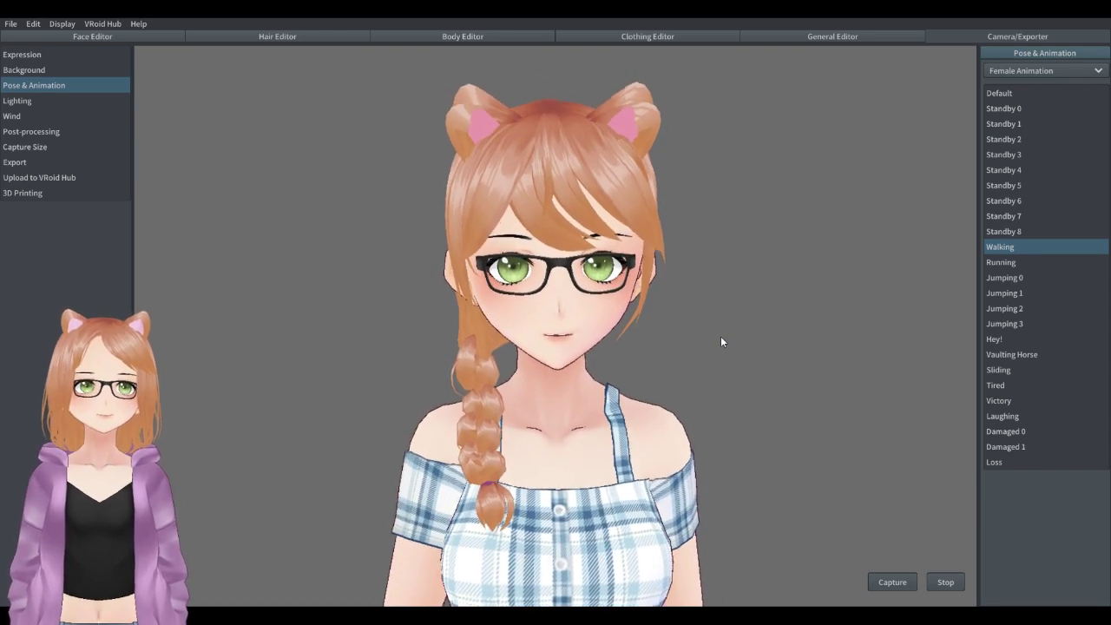
right_click_drag(741, 332, 748, 366)
left_click(1001, 262)
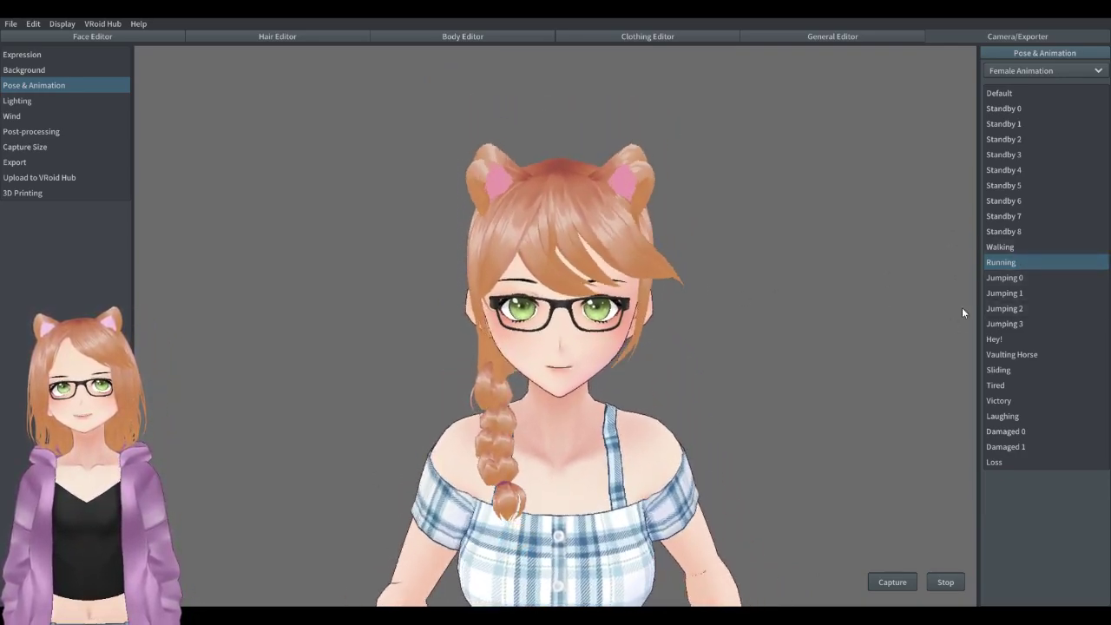
left_click(1081, 249)
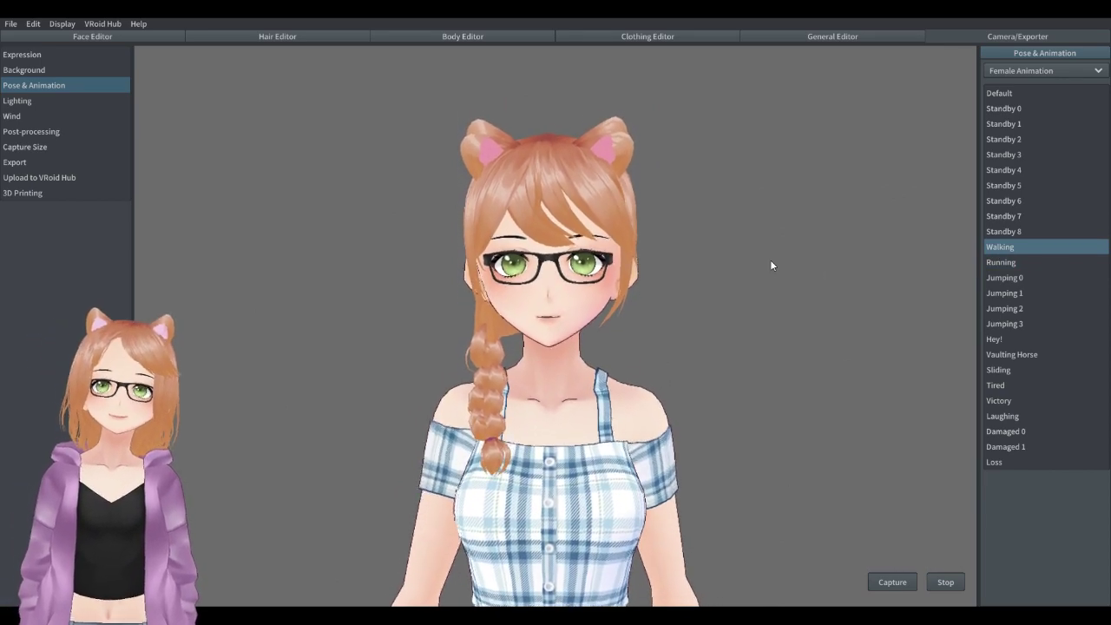
right_click_drag(469, 398, 628, 403)
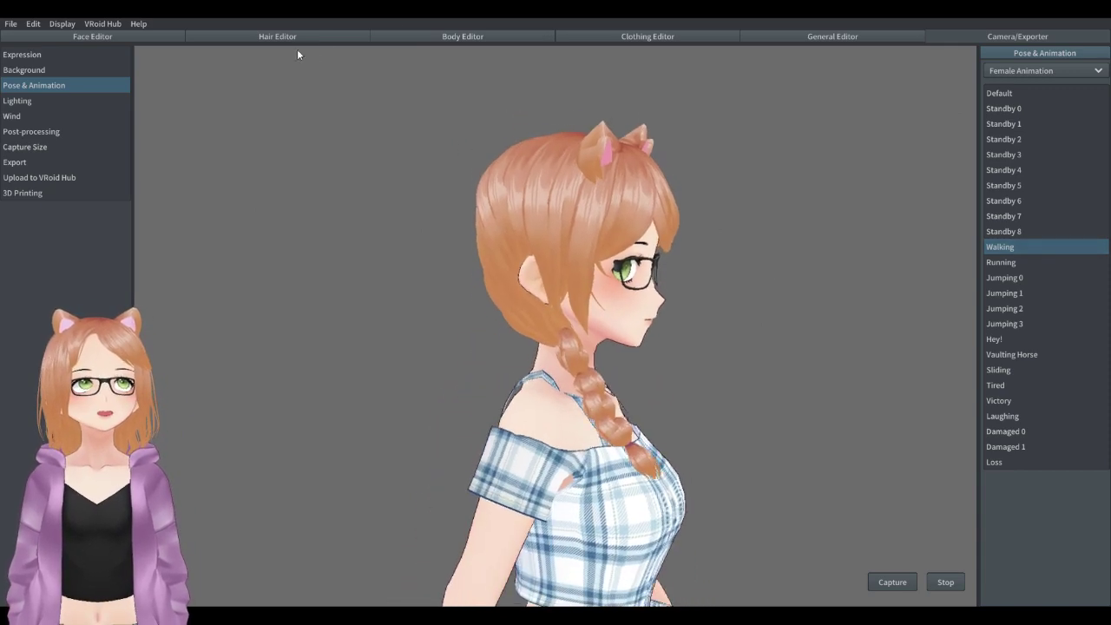
Return to the hair bone settings, select the braid's Bone Group 55, and show the hidden Bone Groups 23 and 24.
left_click(244, 36)
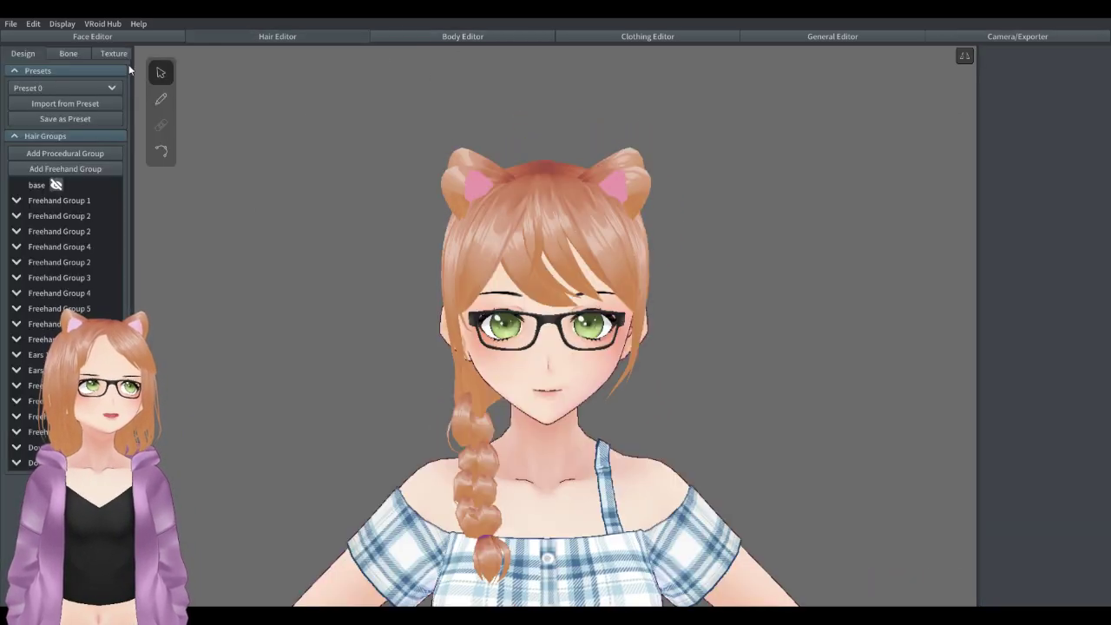
left_click(68, 53)
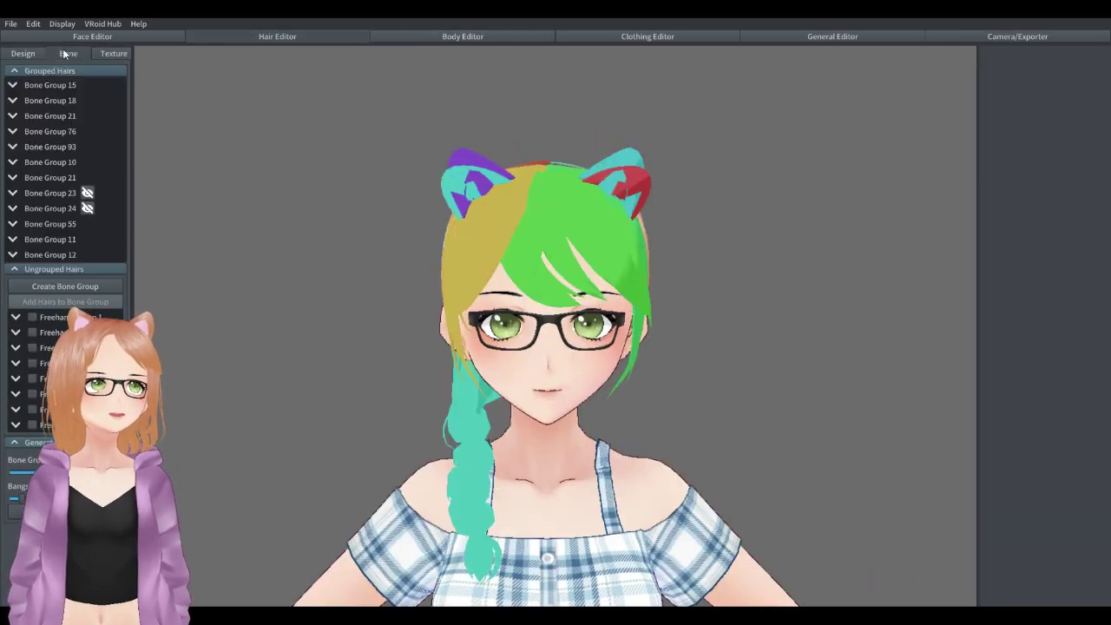
left_click(47, 223)
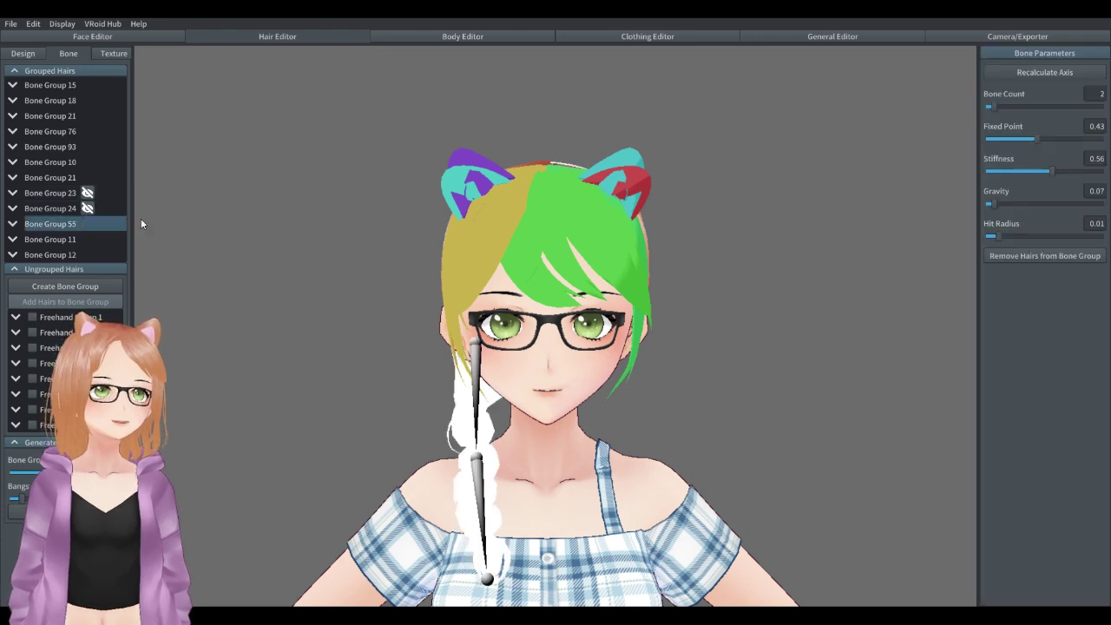
left_click(87, 208)
left_click(87, 193)
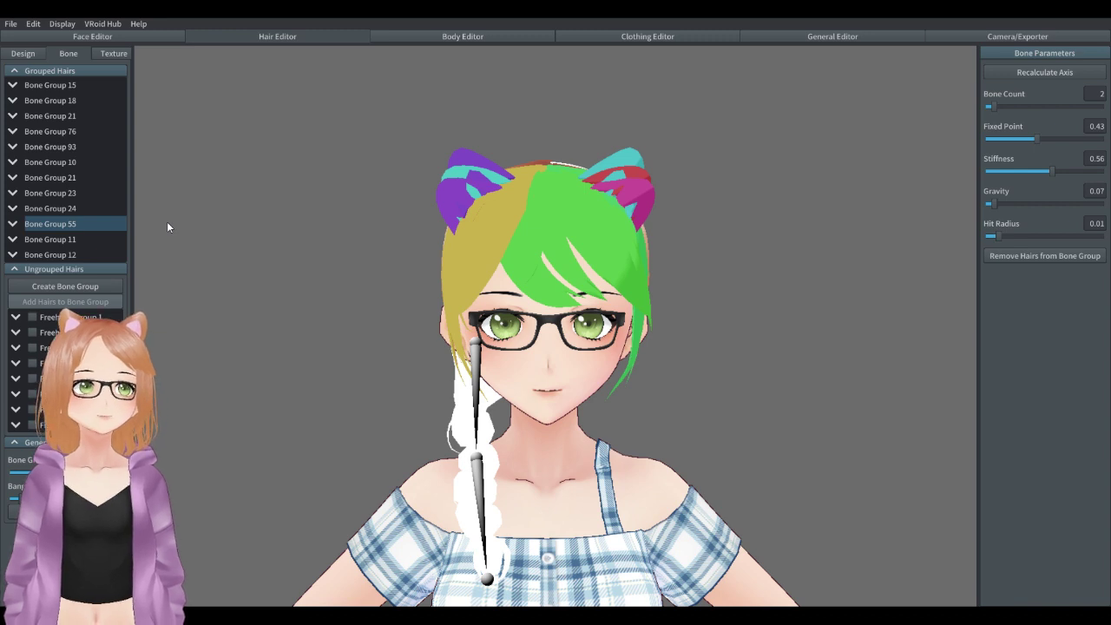
Return to the hair design and inspect the freehand groups and the first Down Ears group to see which hairs each contains.
left_click(22, 53)
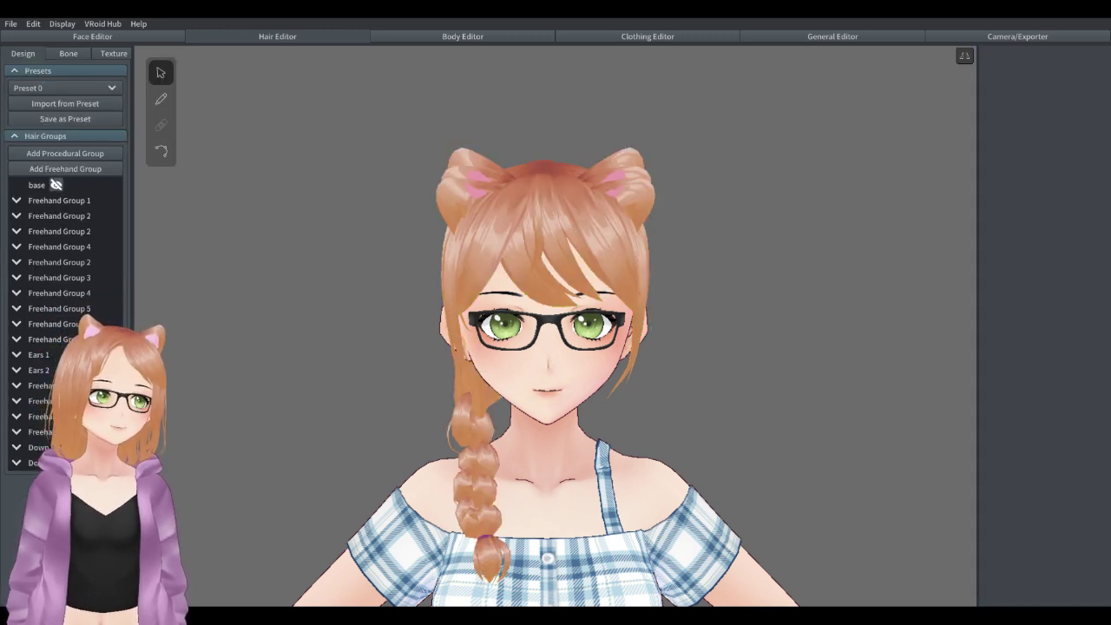
left_click(74, 386)
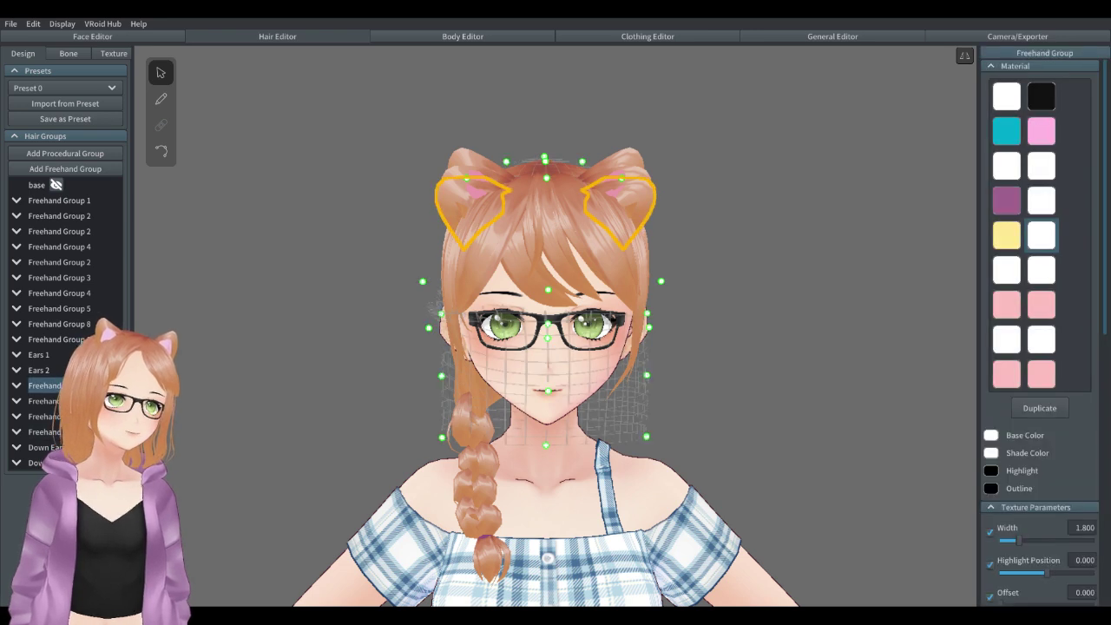
left_click(74, 401)
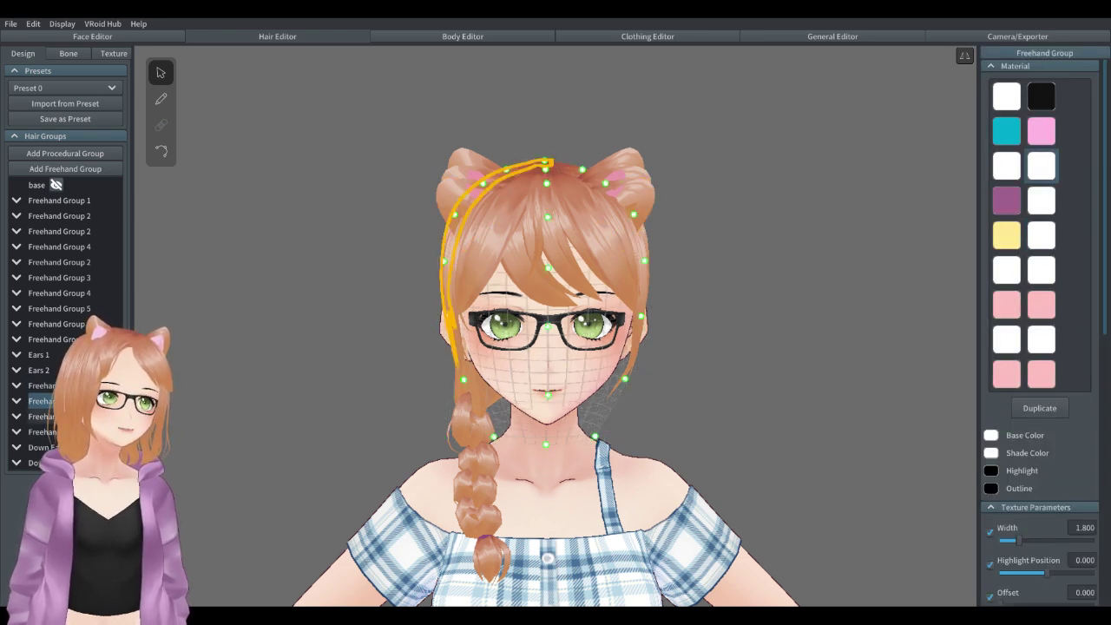
left_click(74, 385)
left_click(74, 416)
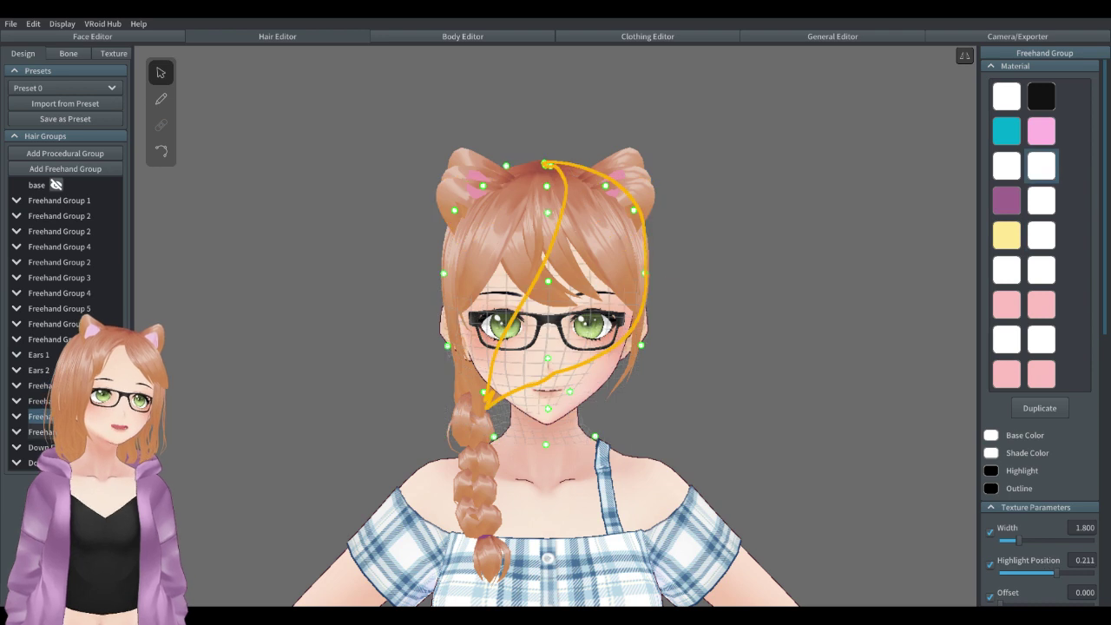
left_click(74, 447)
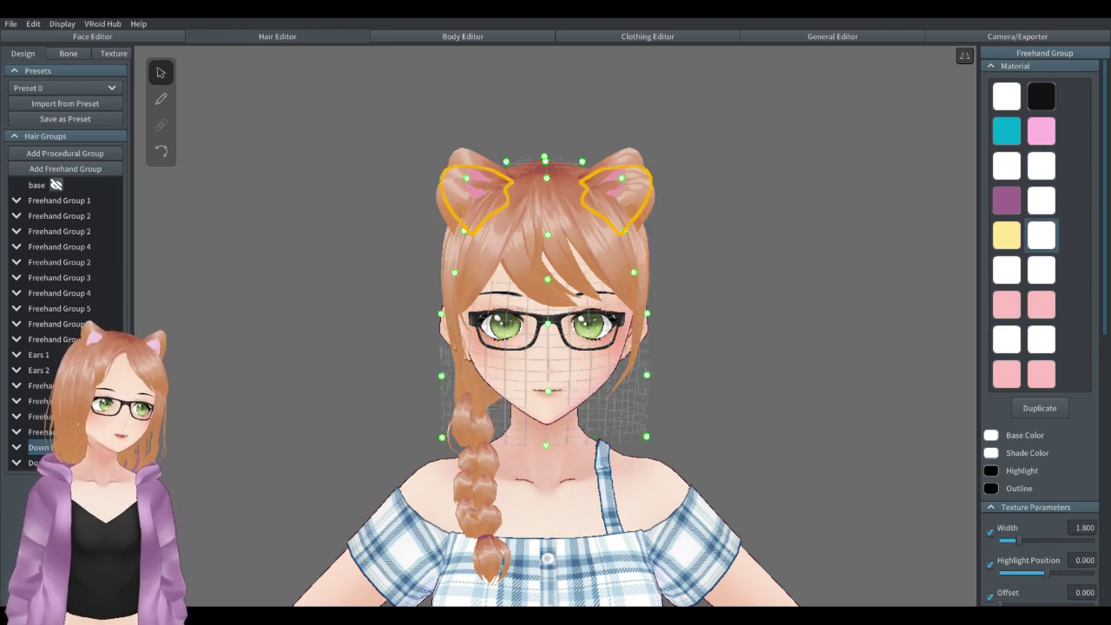
left_click(643, 292)
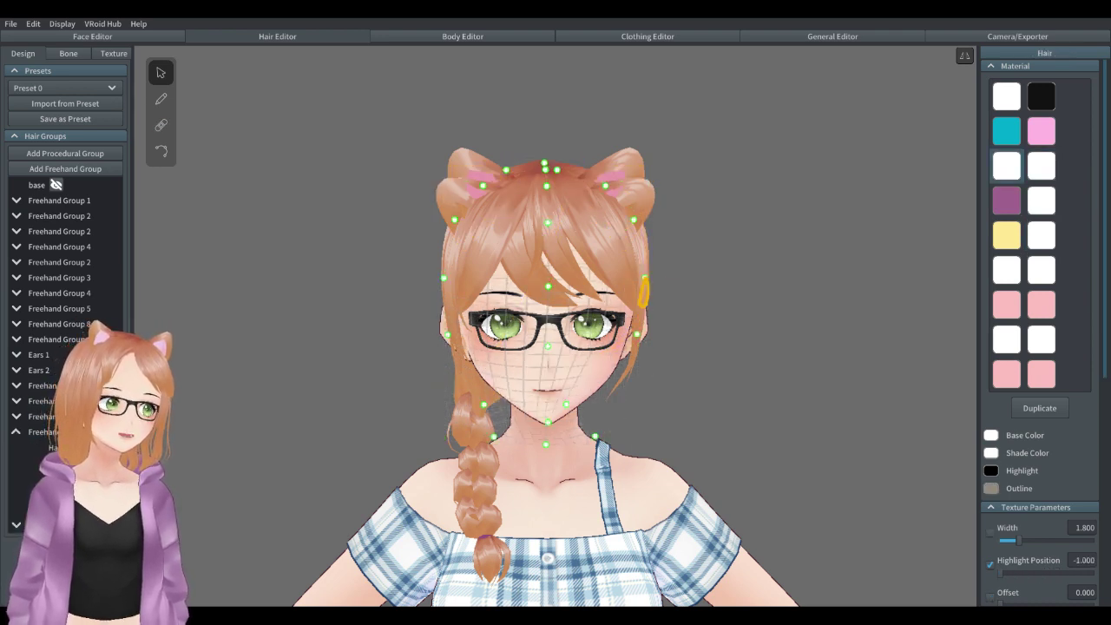
left_click(74, 524)
left_click(317, 363)
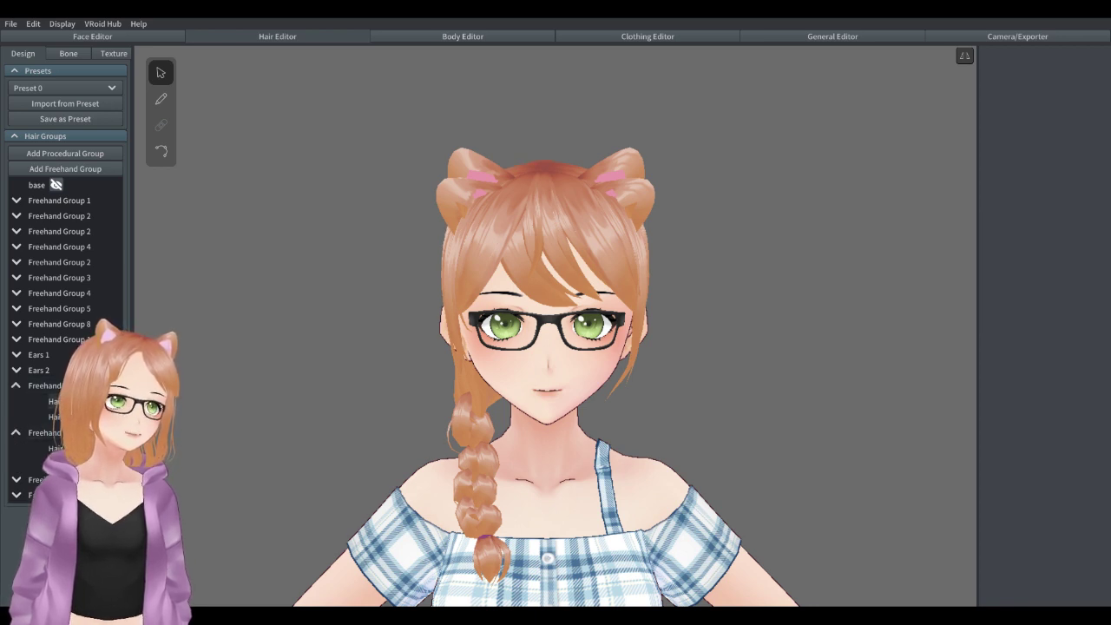
Hide the Ears 1 and Ears 2 hair groups and check the remaining ears from the front.
key("ctrl+z")
left_click(106, 385)
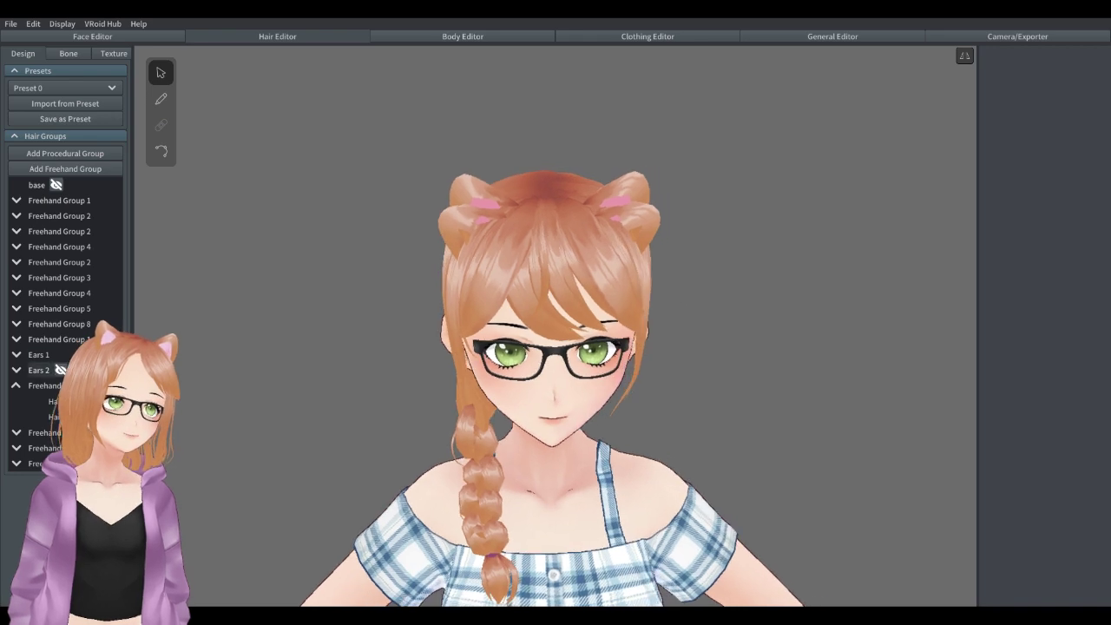
left_click(60, 370)
left_click(59, 354)
right_click_drag(622, 387, 608, 369)
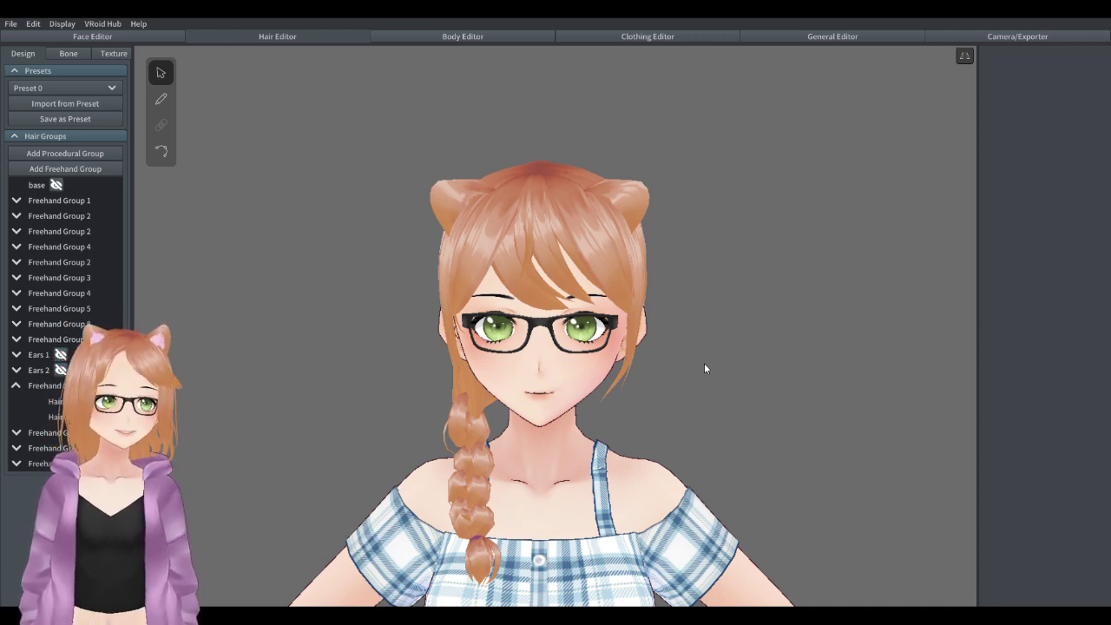
left_click(16, 385)
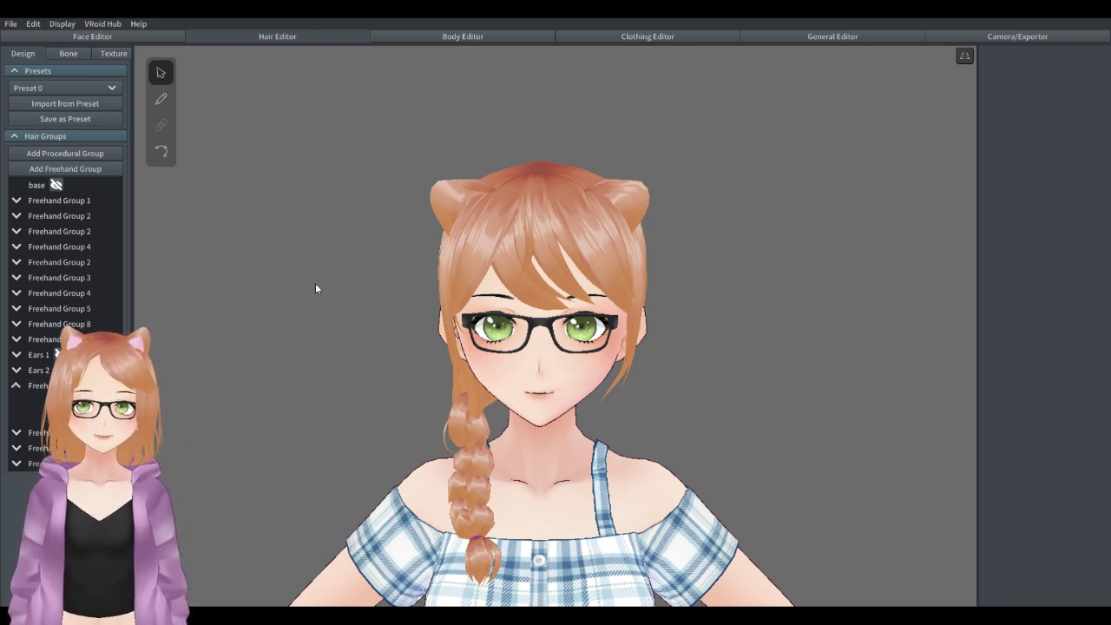
Undo the removal of the two Down Ears hair groups and expand the freehand group just above Ears 1.
key("ctrl+z")
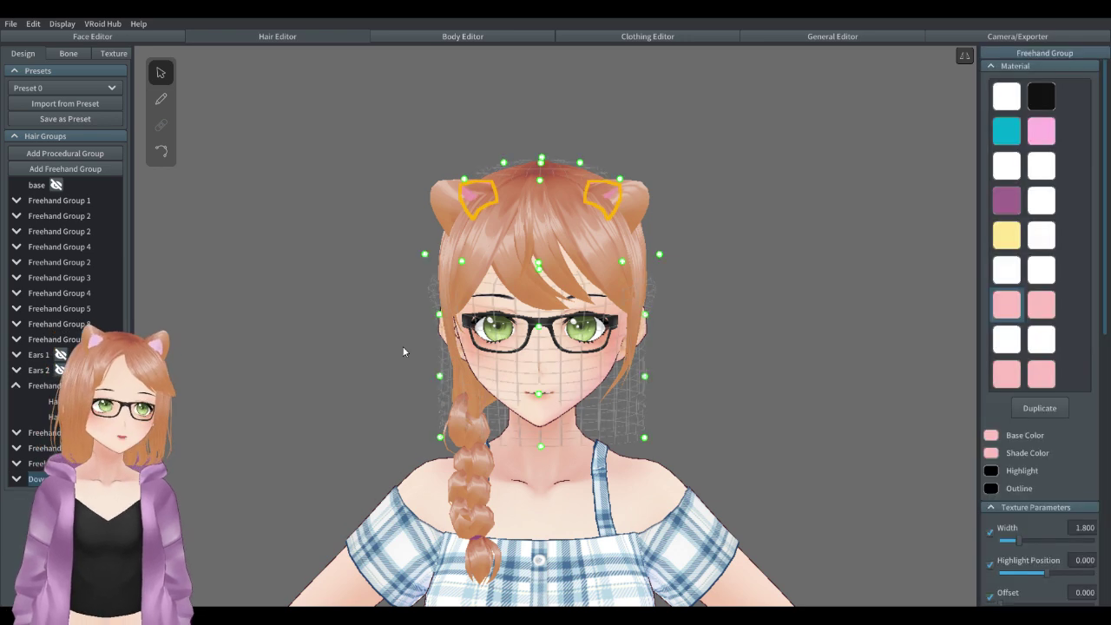
key("ctrl+z")
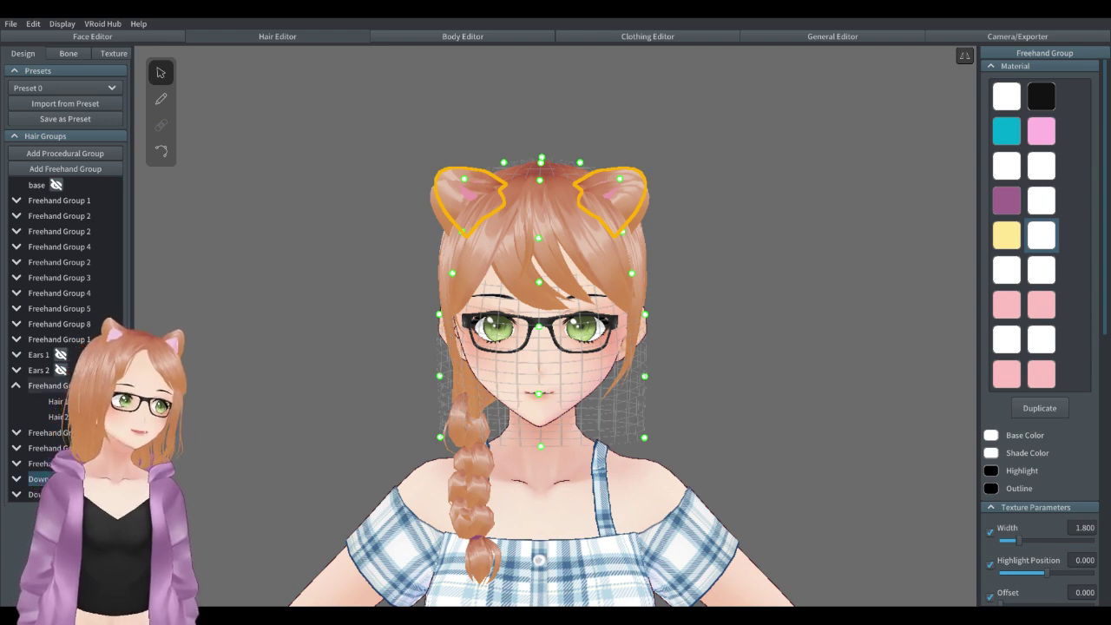
left_click(15, 339)
left_click(363, 314)
mouse_move(363, 314)
right_mouse_down()
mouse_move(360, 333)
mouse_move(389, 345)
mouse_move(343, 330)
right_mouse_up()
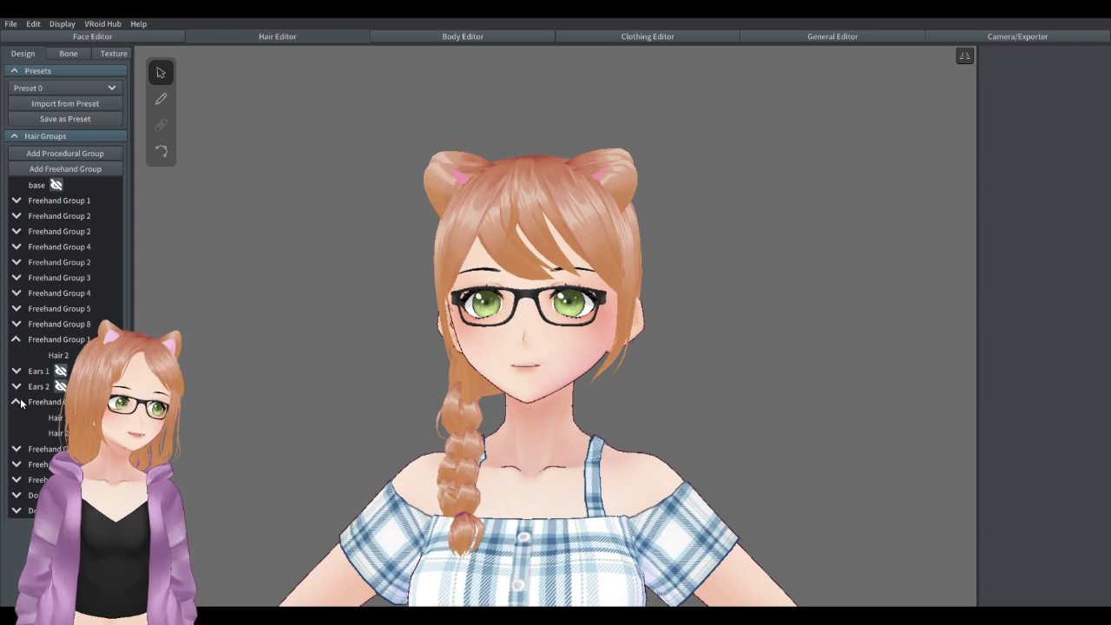
Open the hair bone settings and show the hidden Bone Groups 76, 93, 10 and 21.
left_click(70, 53)
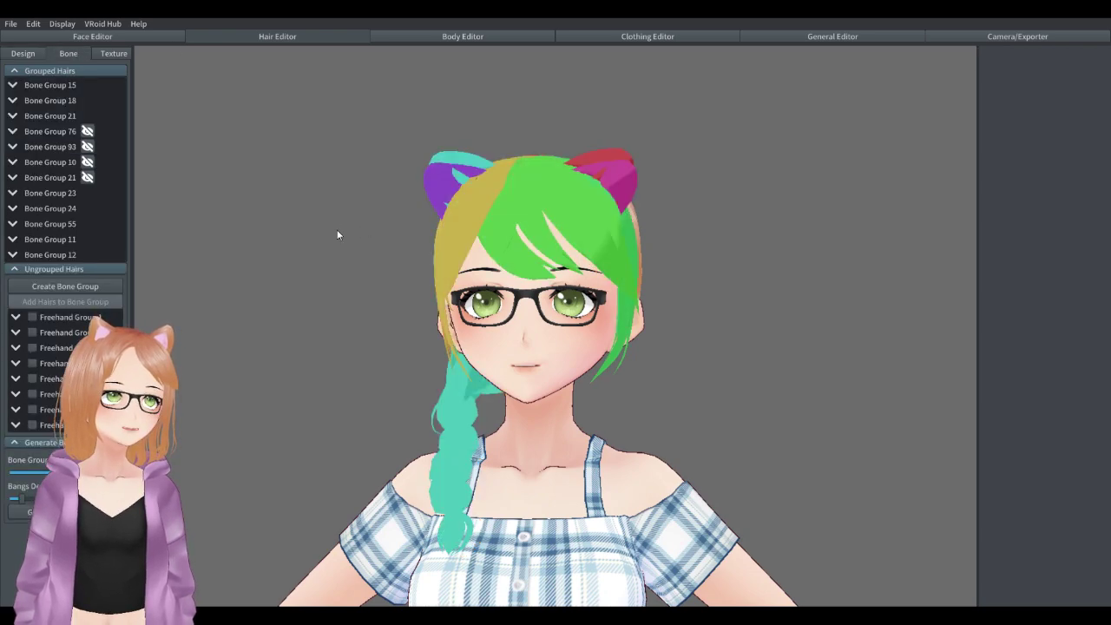
right_click_drag(304, 230, 340, 241)
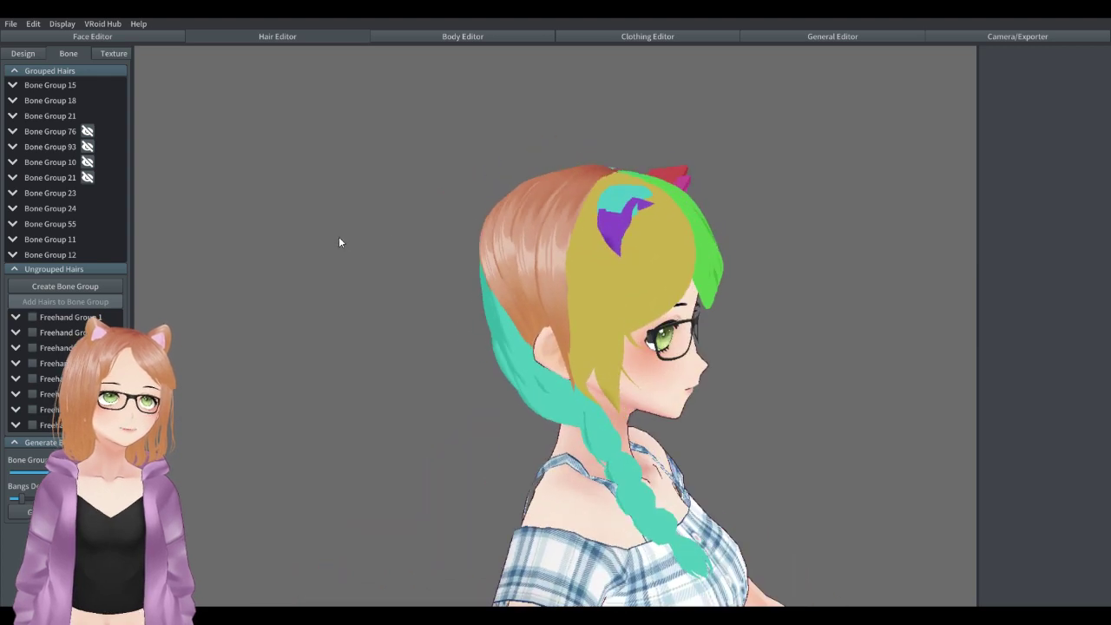
left_click(87, 177)
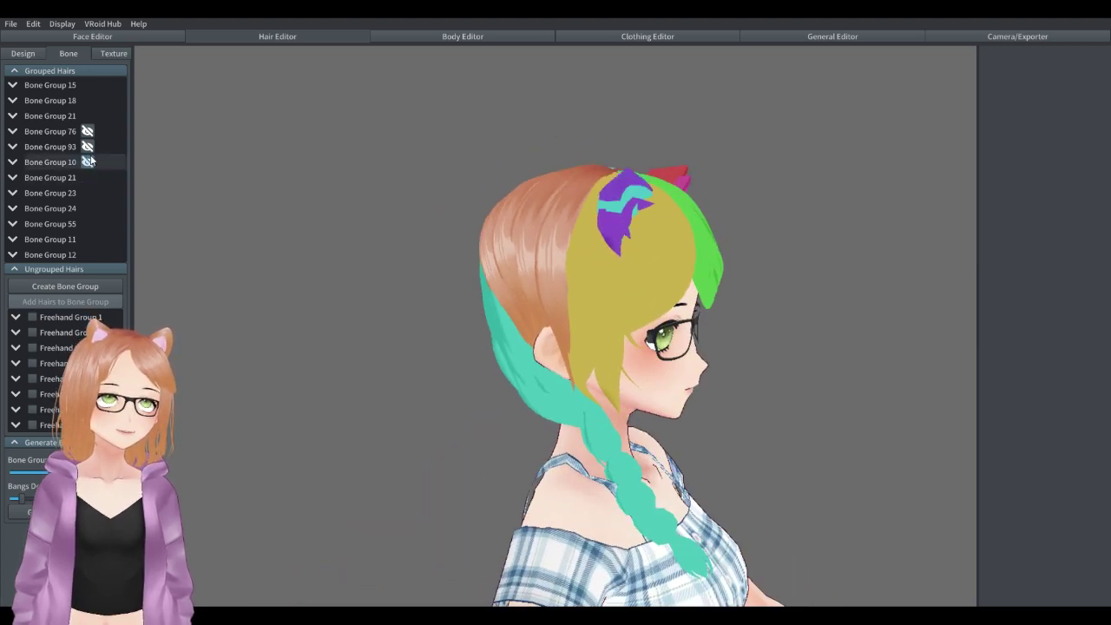
left_click(87, 162)
left_click(87, 146)
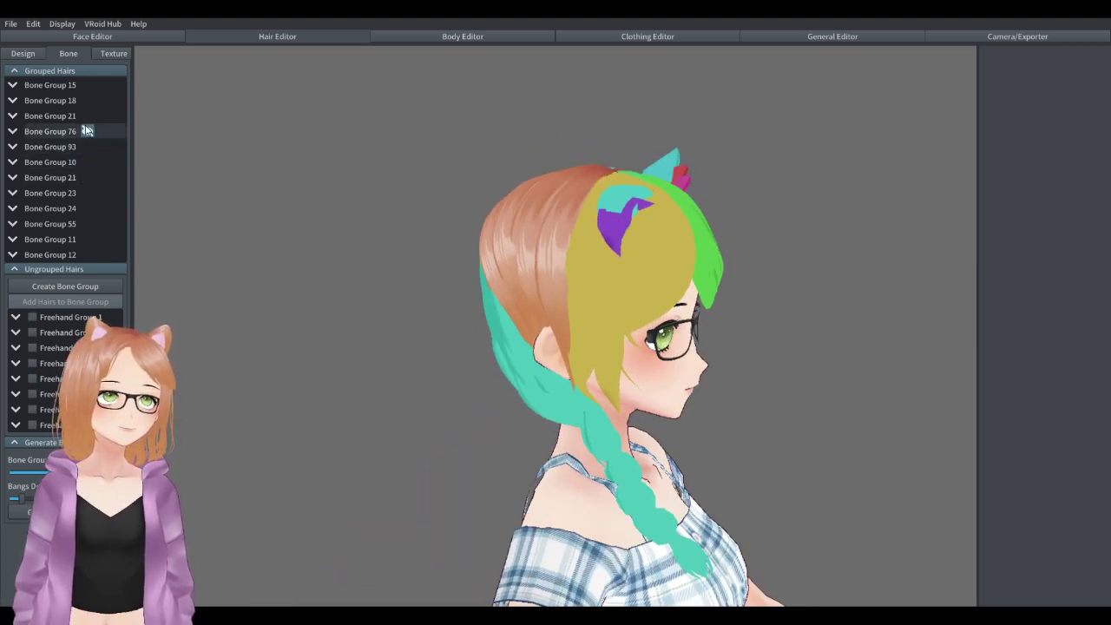
right_click_drag(599, 222, 718, 218)
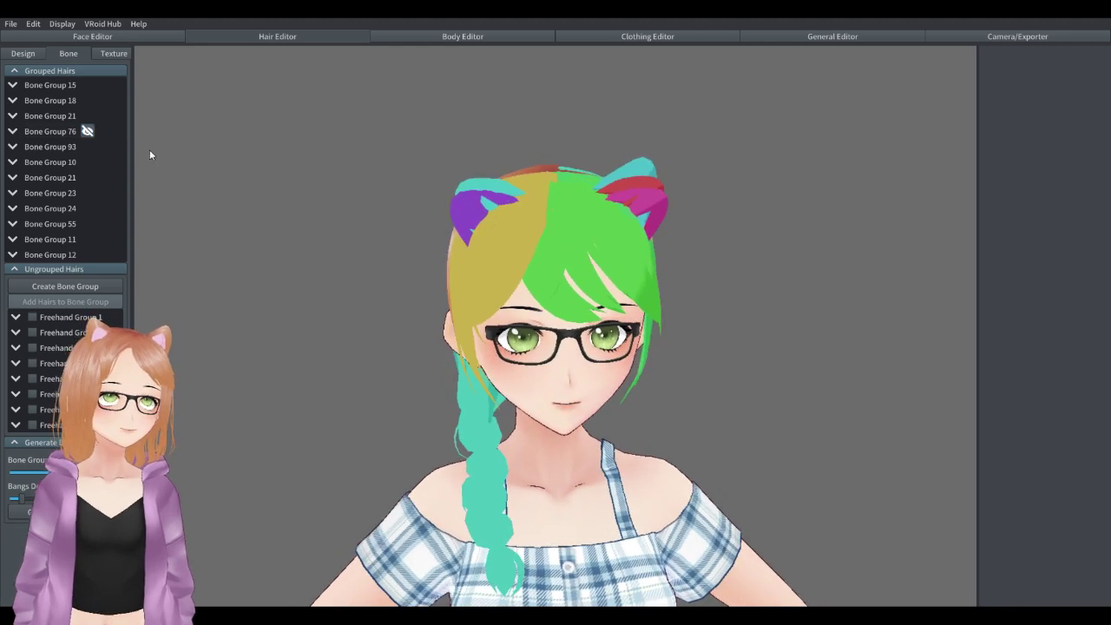
left_click(87, 131)
Toggle the visibility of Bone Groups 93, 10, 21, 23, 24 and 55 one at a time to identify their hairs.
left_click(87, 146)
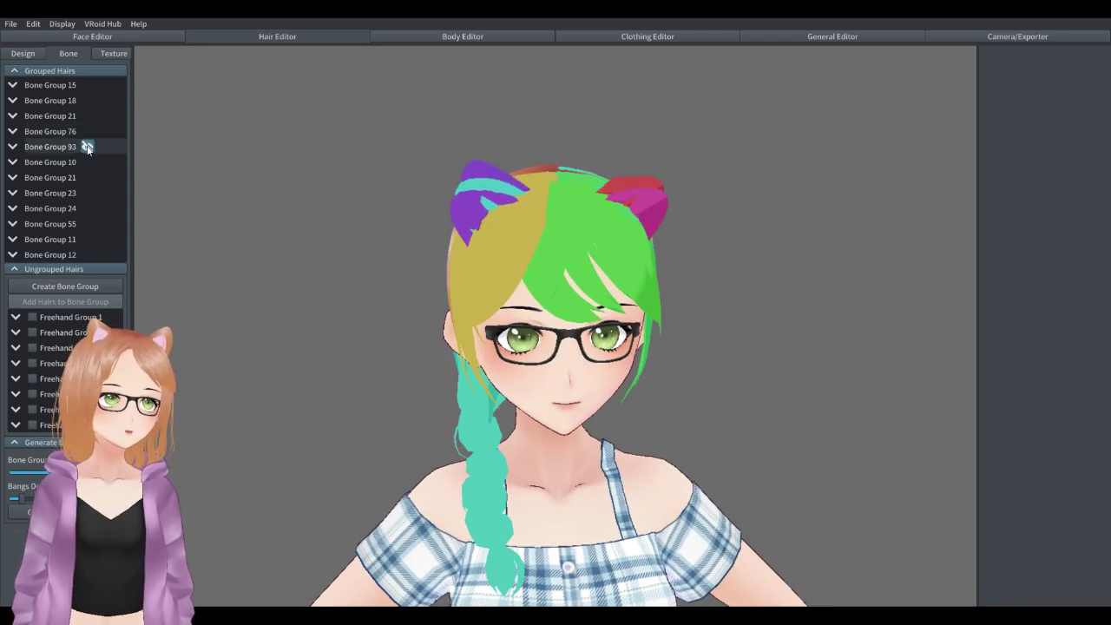
left_click(87, 148)
left_click(87, 162)
left_click(87, 163)
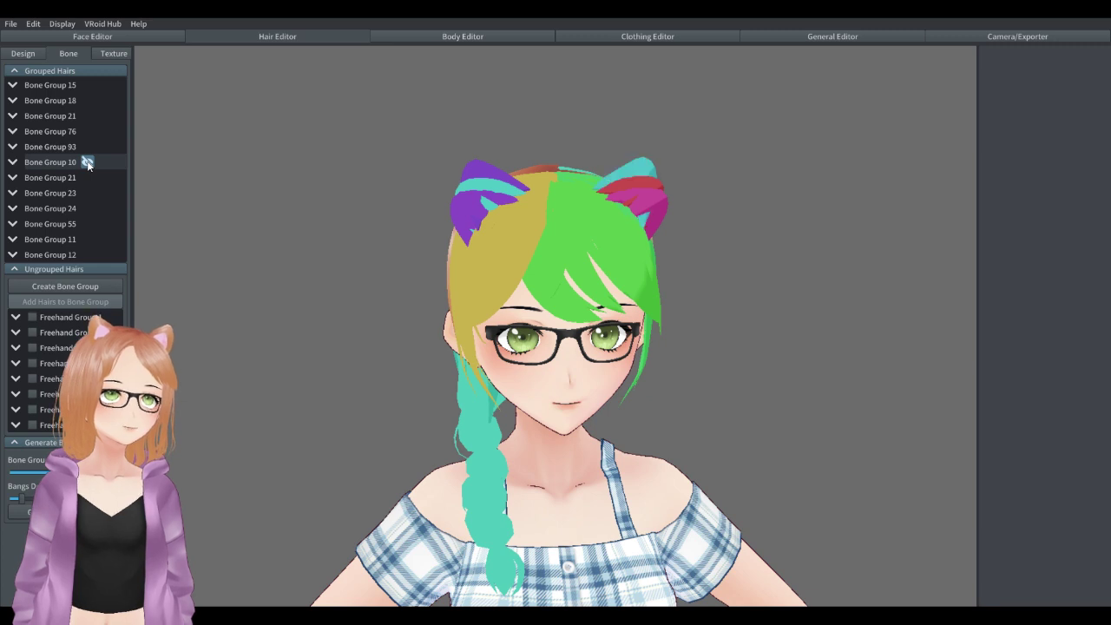
left_click(87, 178)
left_click(87, 178)
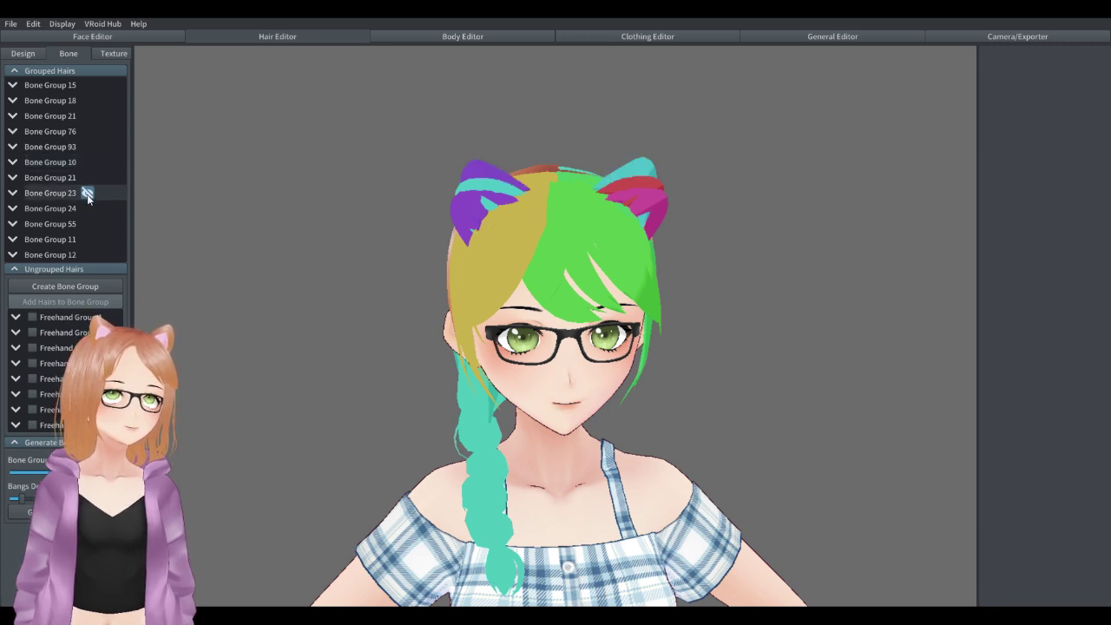
left_click(87, 193)
left_click(87, 195)
left_click(88, 210)
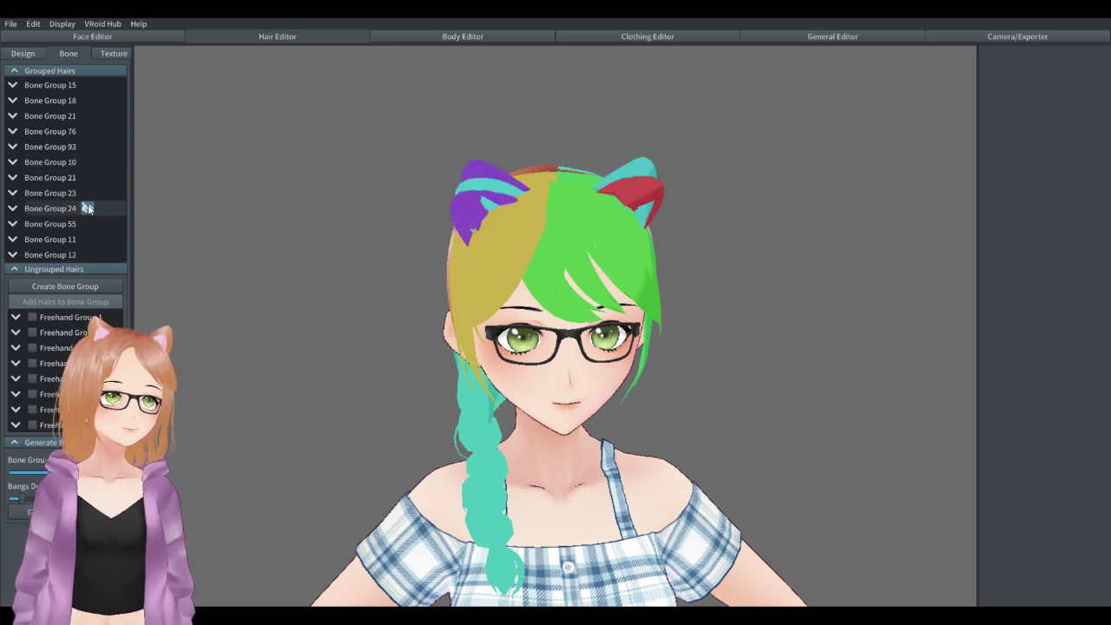
left_click(88, 211)
left_click(92, 227)
left_click(88, 224)
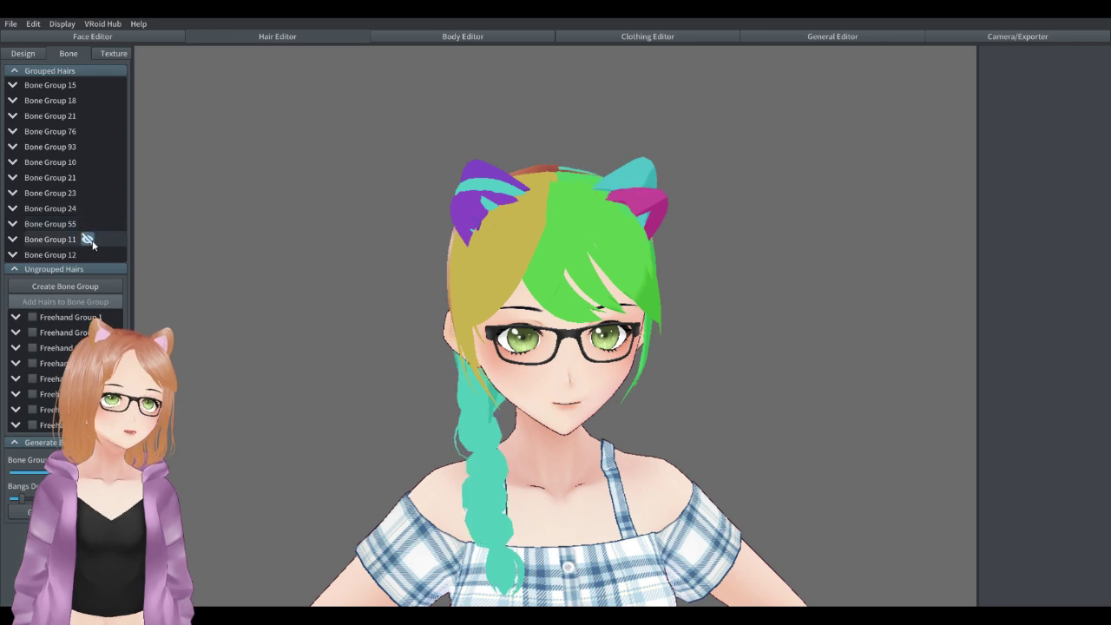
Collapse the ungrouped hairs list, and toggle the visibility of Bone Groups 11 and 12 to identify their ear hairs.
left_click(90, 268)
left_click(87, 240)
left_click(86, 255)
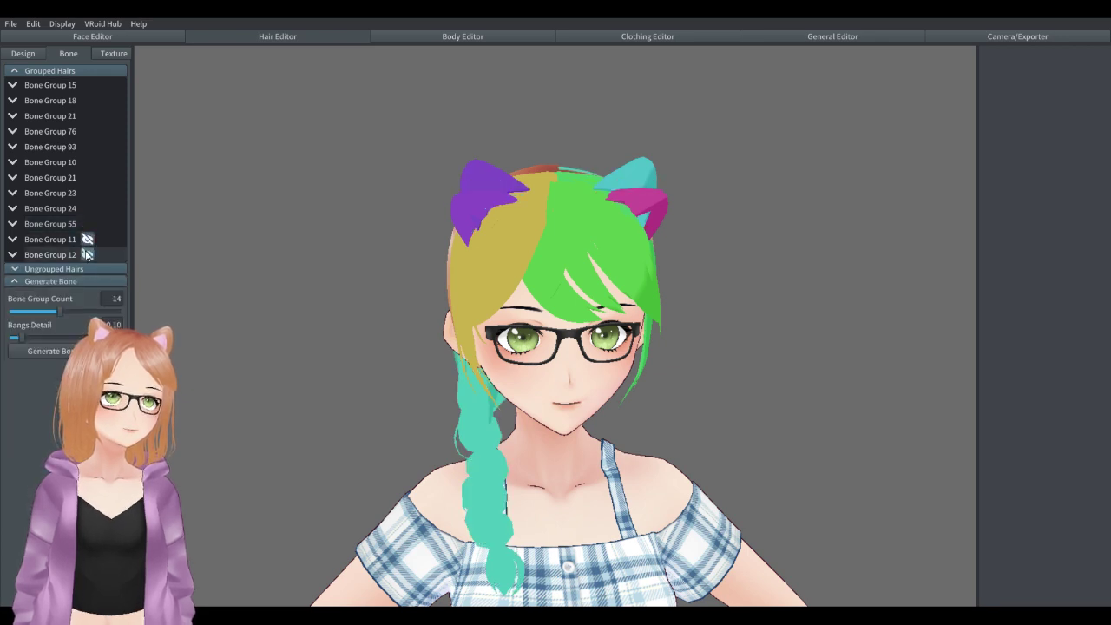
mouse_move(763, 278)
right_mouse_down()
mouse_move(831, 283)
mouse_move(785, 282)
right_mouse_up()
left_click(87, 240)
left_click(86, 254)
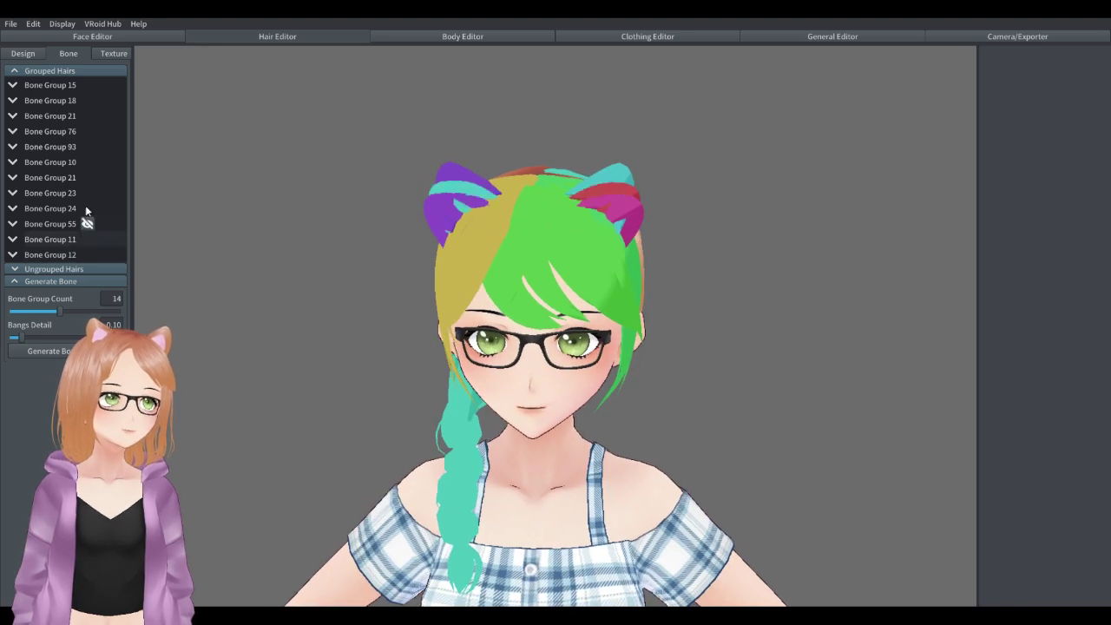
Hide Bone Groups 23 and 24 on the ears.
left_click(87, 193)
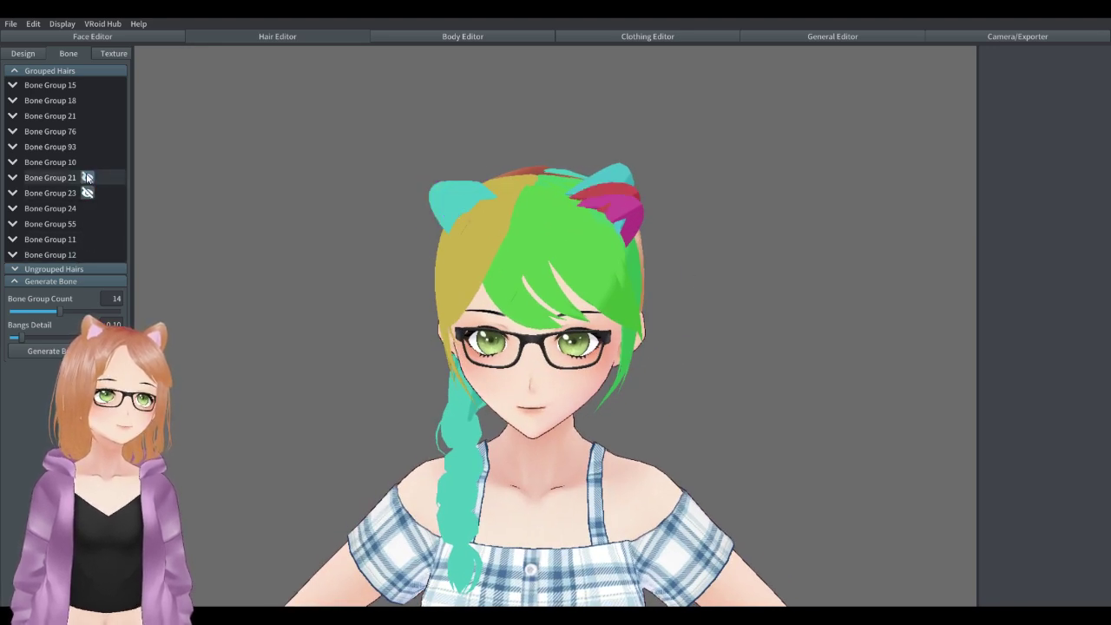
left_click(87, 209)
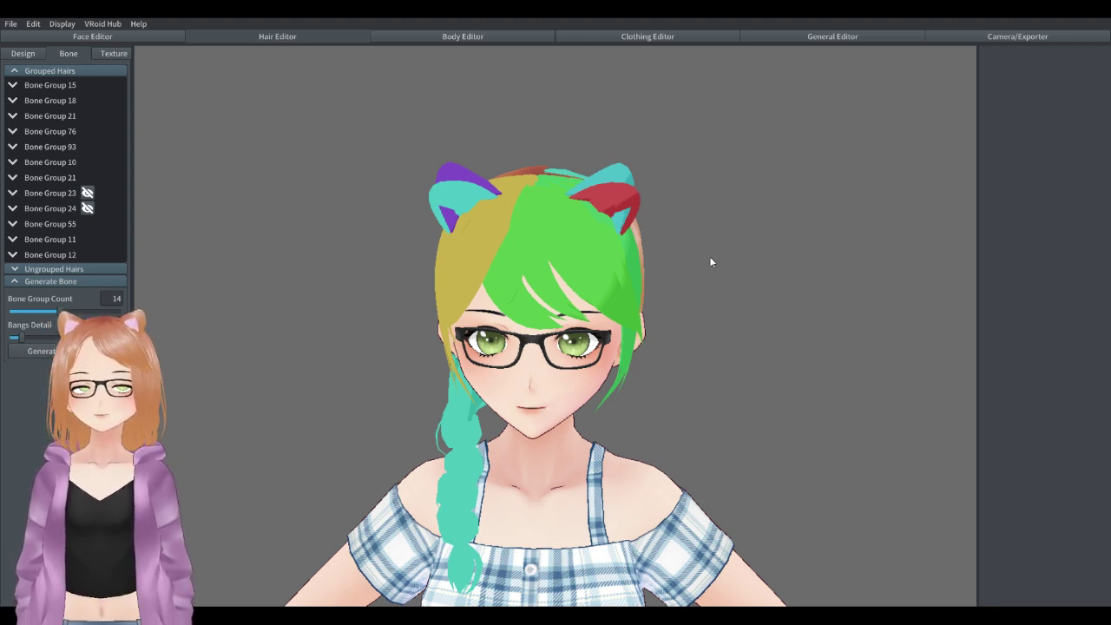
right_click_drag(710, 304, 740, 305)
scroll(658, 289, "up", 2)
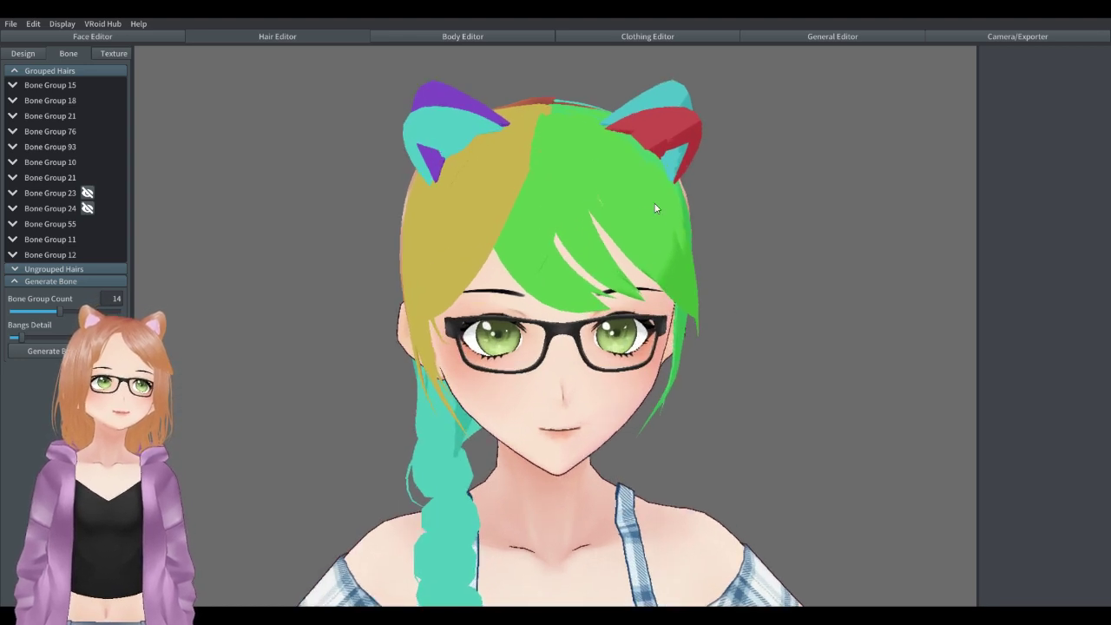
Select the ear and bangs bone groups one after another, from Bone Group 12 to Bone Group 15, and examine their bones and parameters.
left_click(73, 255)
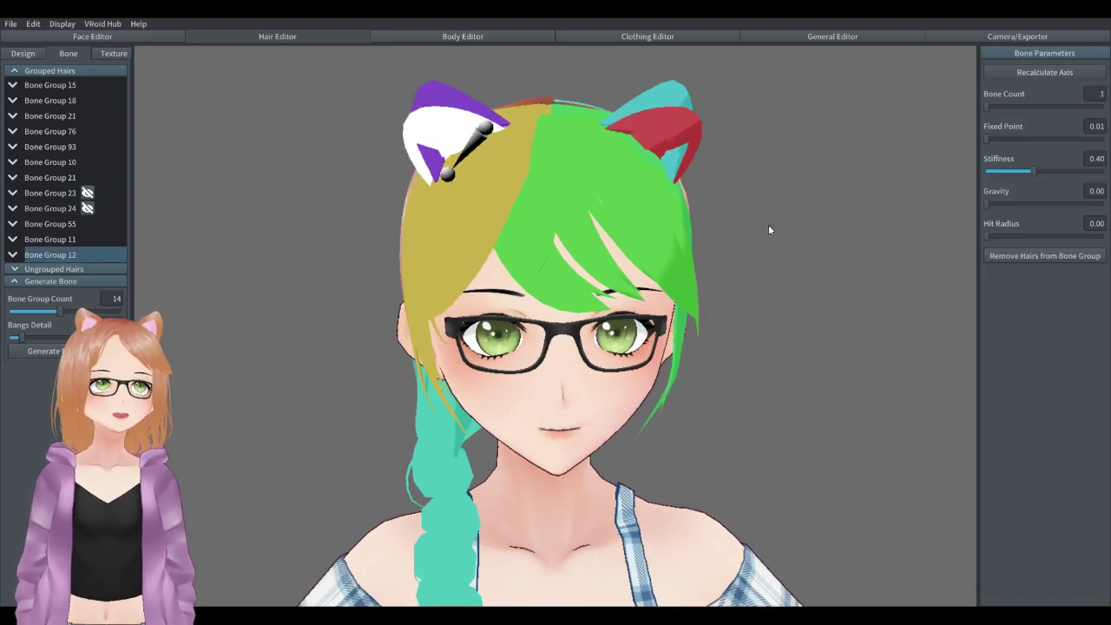
scroll(587, 300, "down", 1)
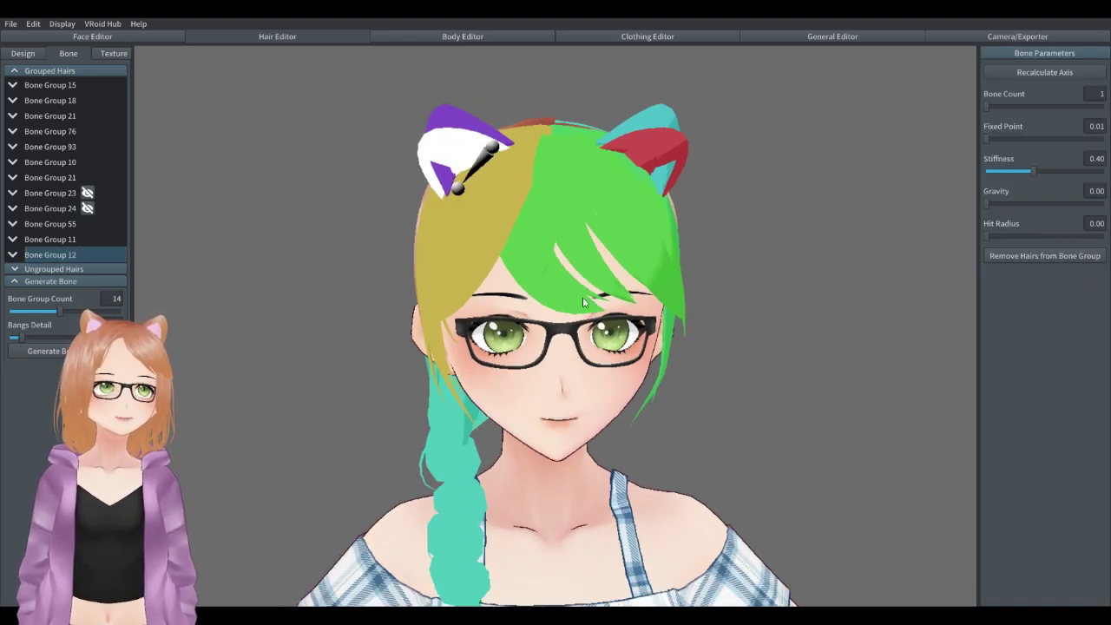
left_click(59, 176)
left_click(53, 163)
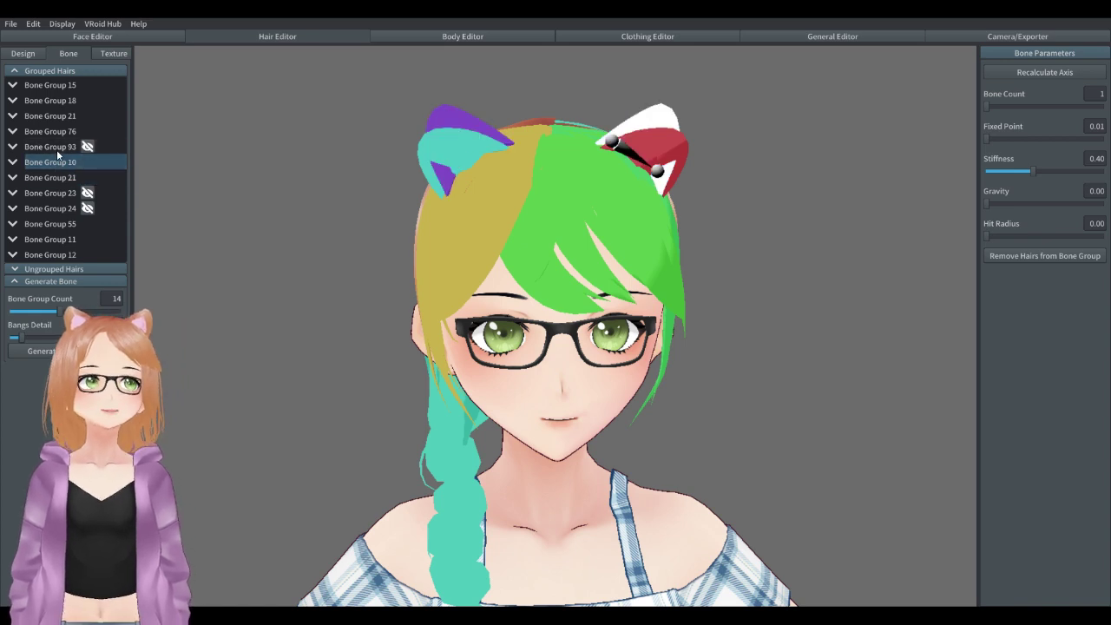
left_click(55, 147)
left_click(54, 131)
left_click(57, 106)
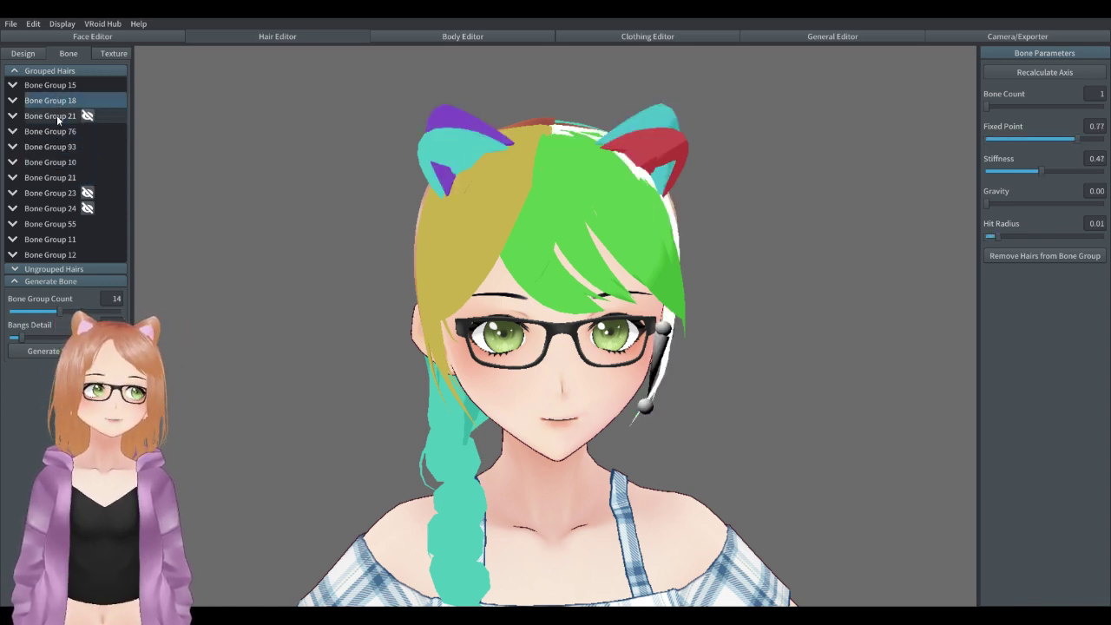
left_click(56, 114)
left_click(55, 90)
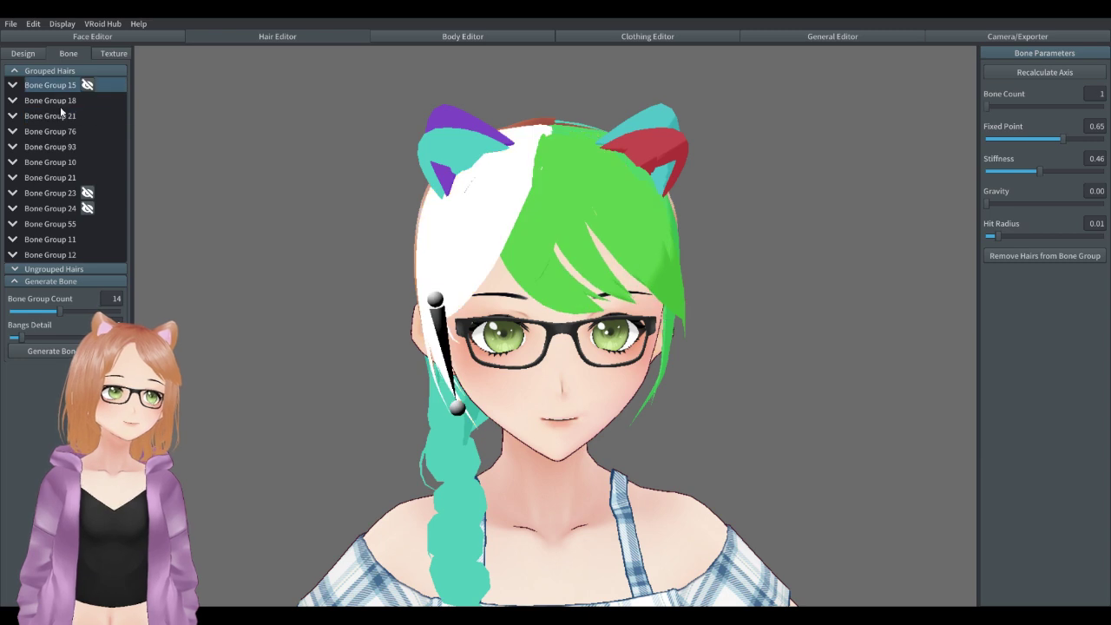
left_click(61, 101)
left_click(58, 117)
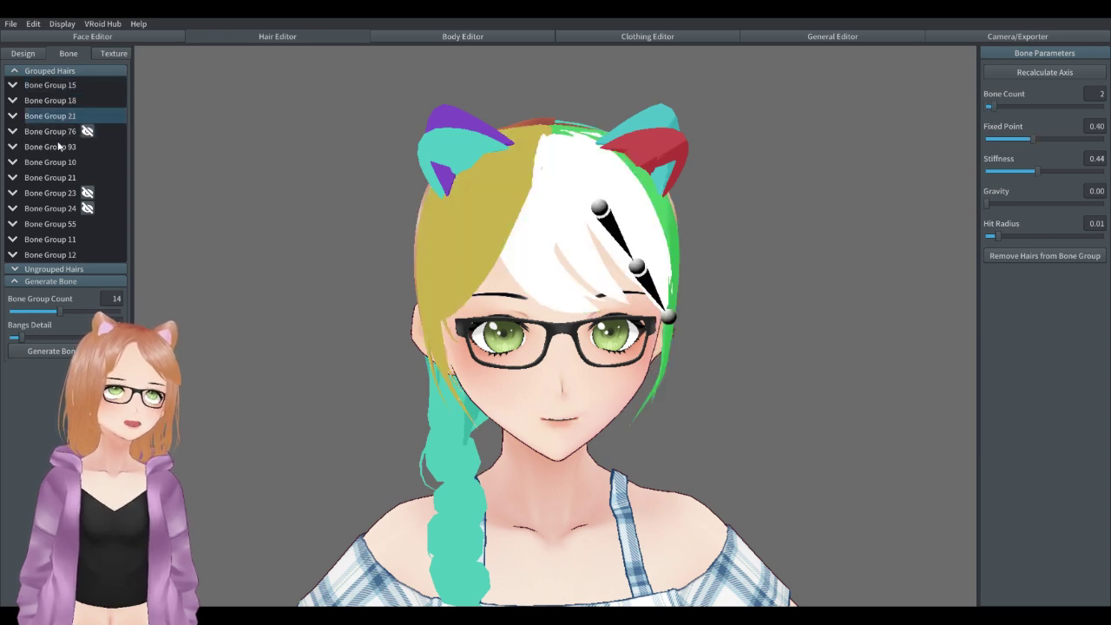
left_click(55, 132)
left_click(57, 162)
left_click(60, 178)
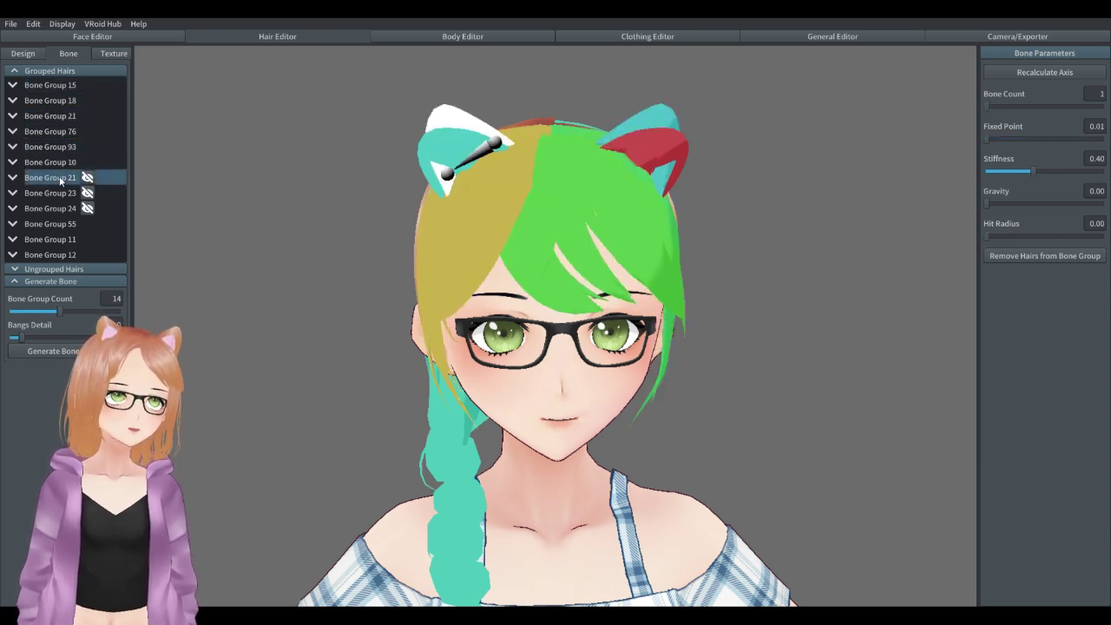
Select the braid's Bone Group 55 and examine its bones and parameters from the front and the side.
left_click(65, 193)
left_click(70, 224)
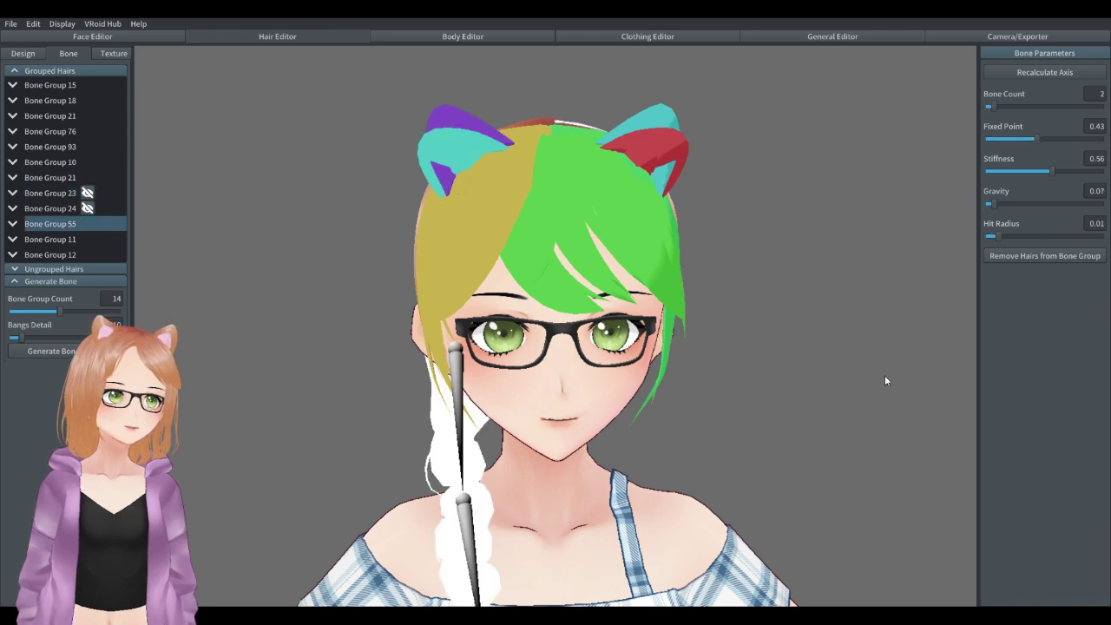
scroll(779, 463, "down", 3)
middle_click_drag(778, 463, 769, 416)
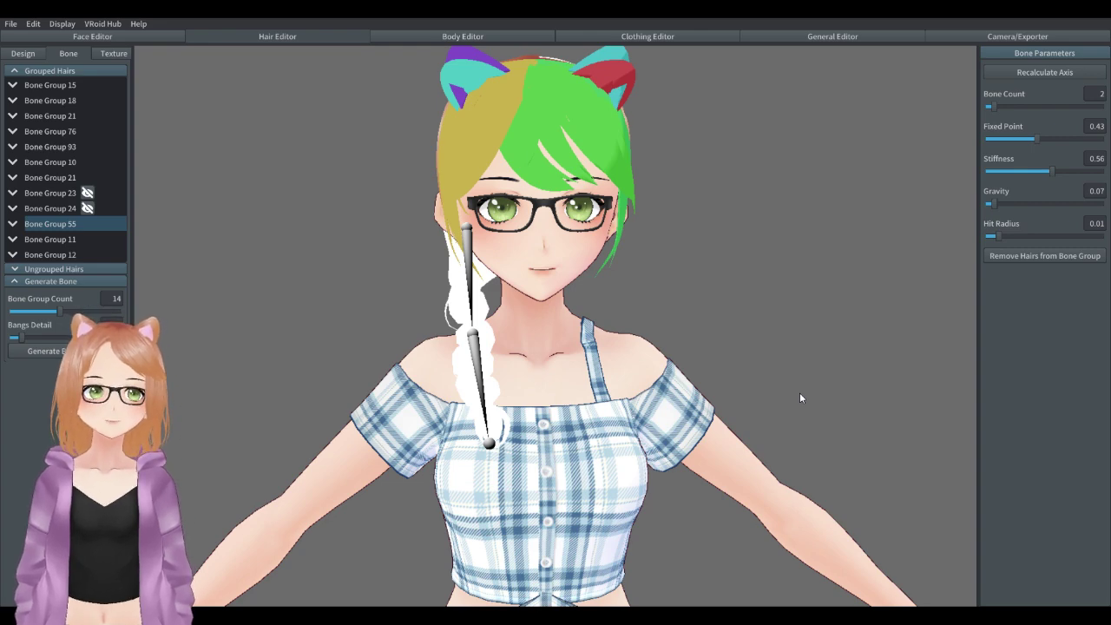
right_click_drag(800, 392, 676, 373)
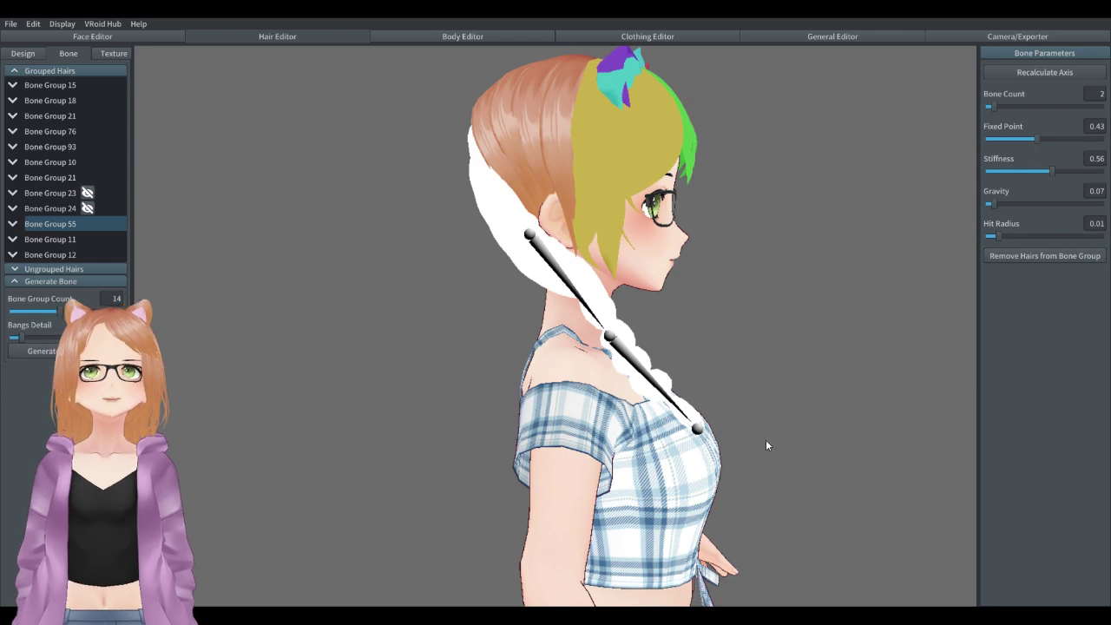
mouse_move(764, 446)
right_mouse_down()
mouse_move(794, 464)
mouse_move(766, 467)
right_mouse_up()
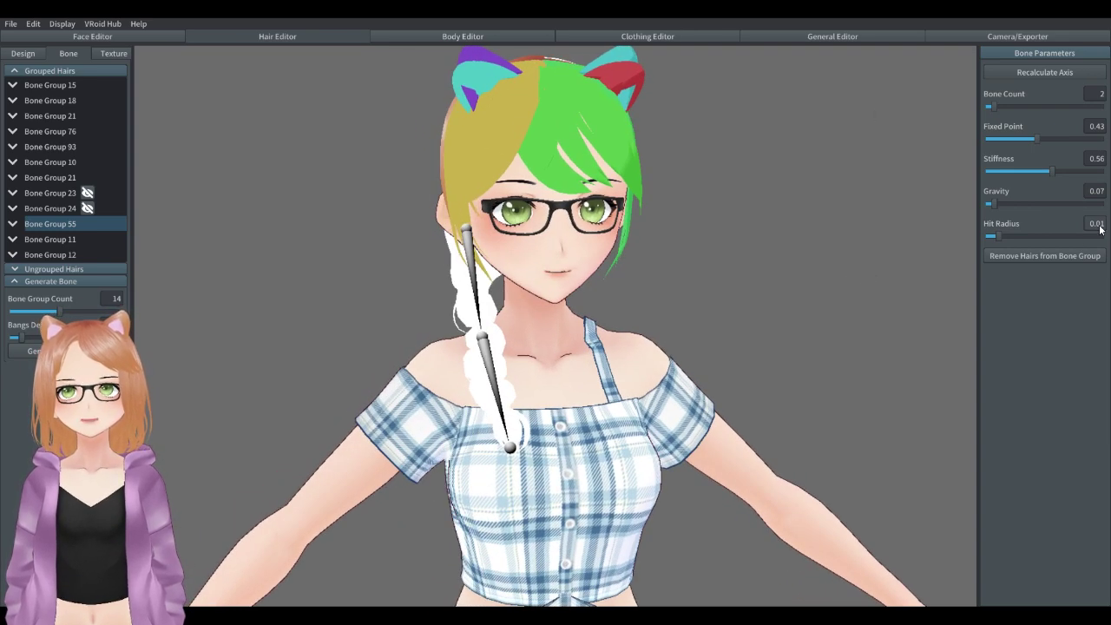
right_click_drag(828, 347, 779, 337)
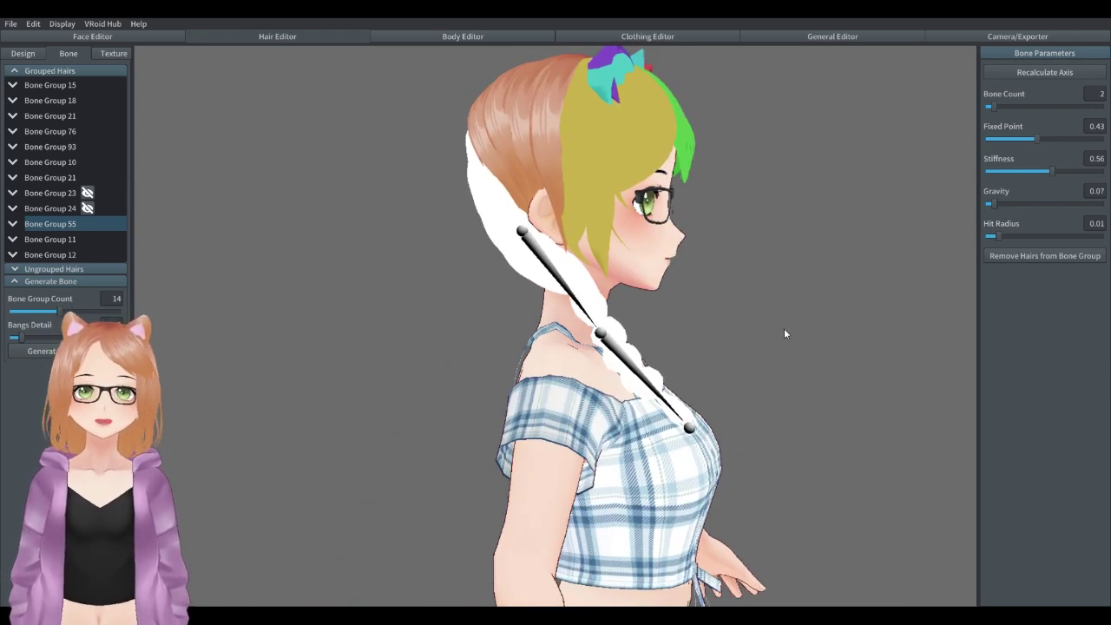
right_click_drag(849, 363, 808, 366)
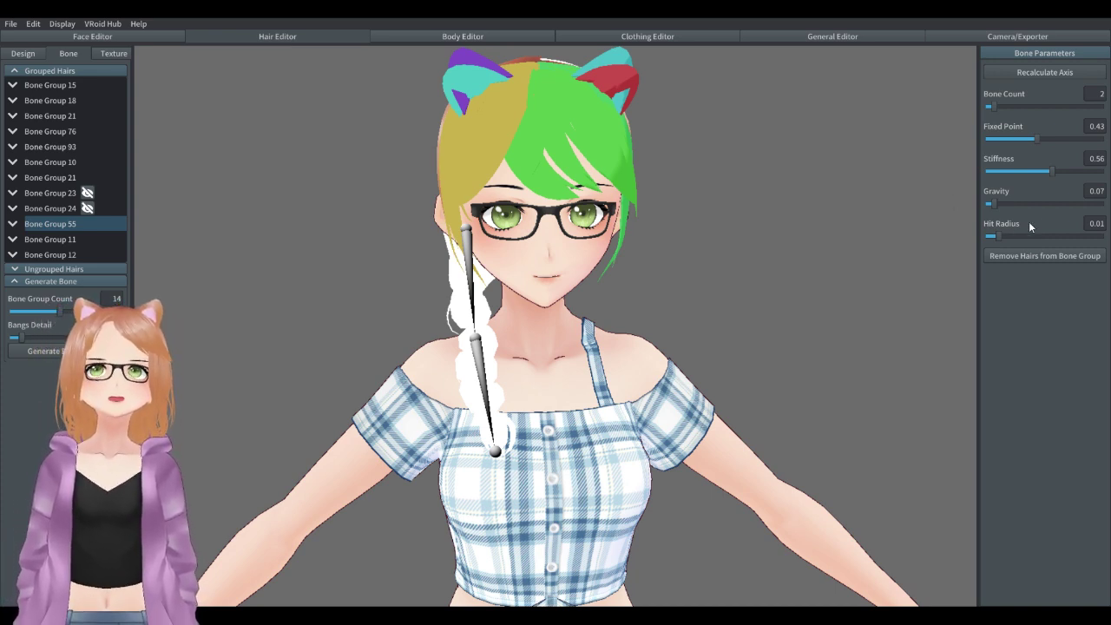
right_click_drag(774, 292, 712, 346)
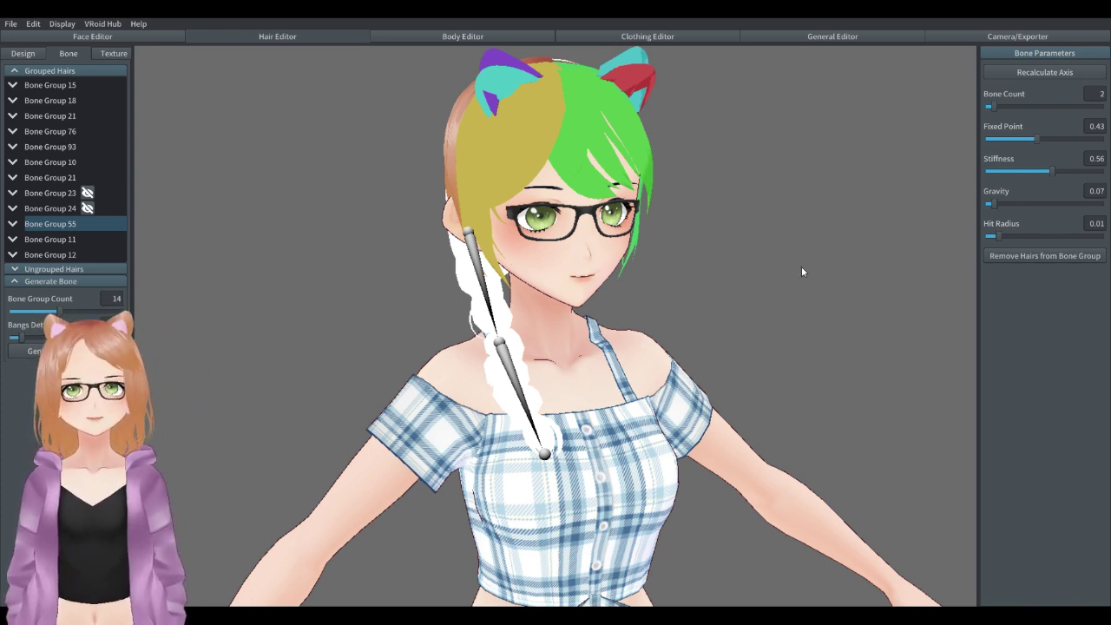
right_click_drag(802, 269, 765, 317)
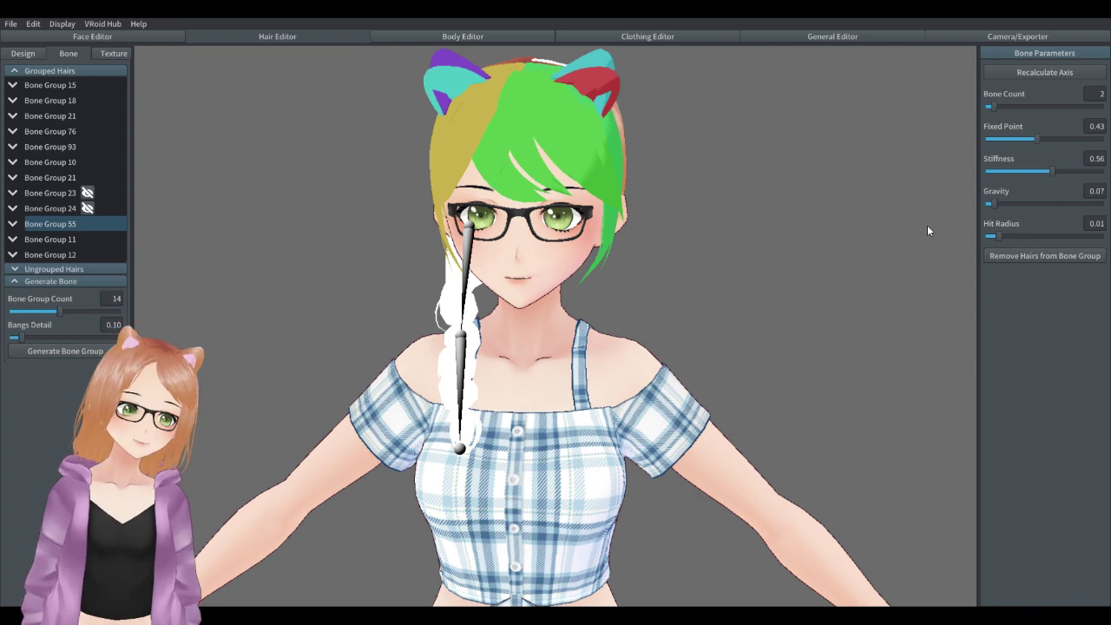
Set the Hit Radius of the braid's Bone Group 55 to 0.08 and check the braid's movement in the Walking animation.
left_click_drag(1066, 228, 1089, 236)
left_click(1027, 38)
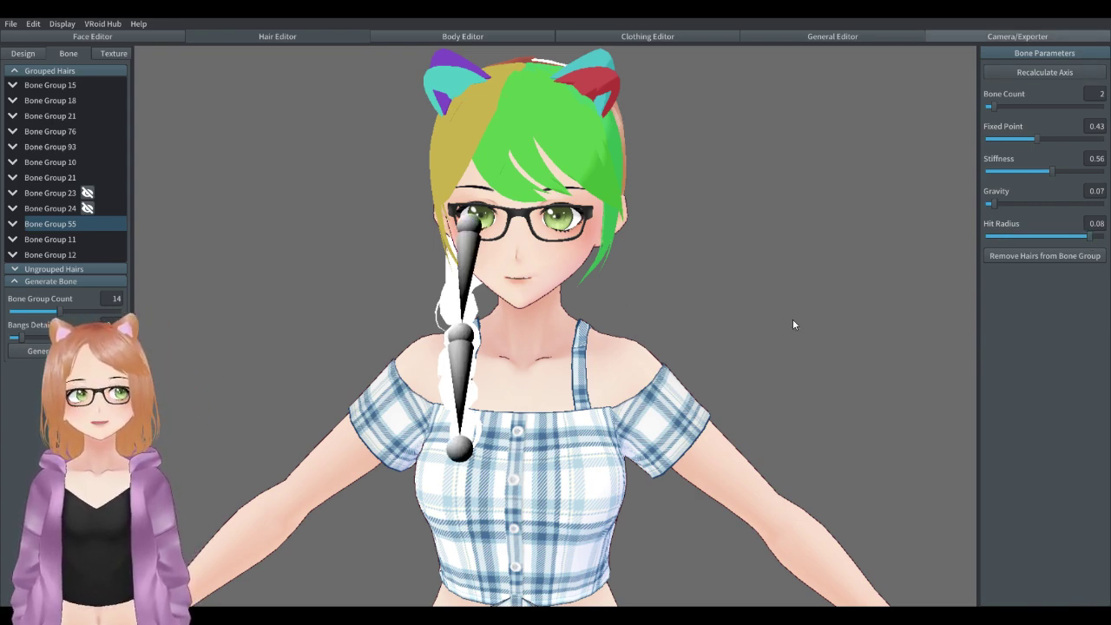
right_click_drag(752, 336, 721, 342)
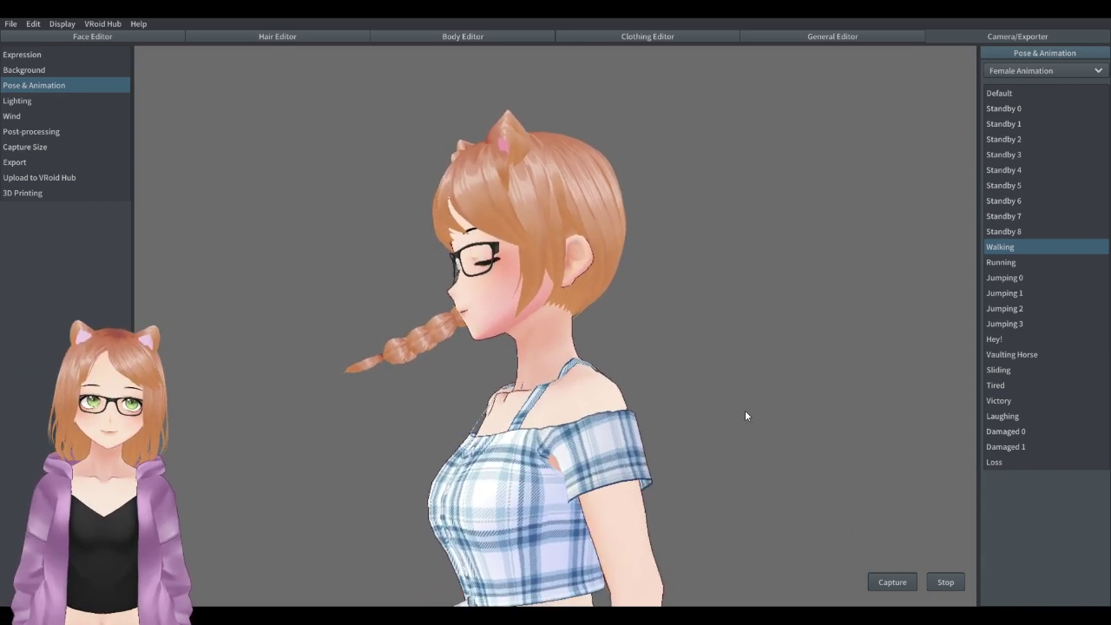
right_click_drag(745, 410, 784, 419)
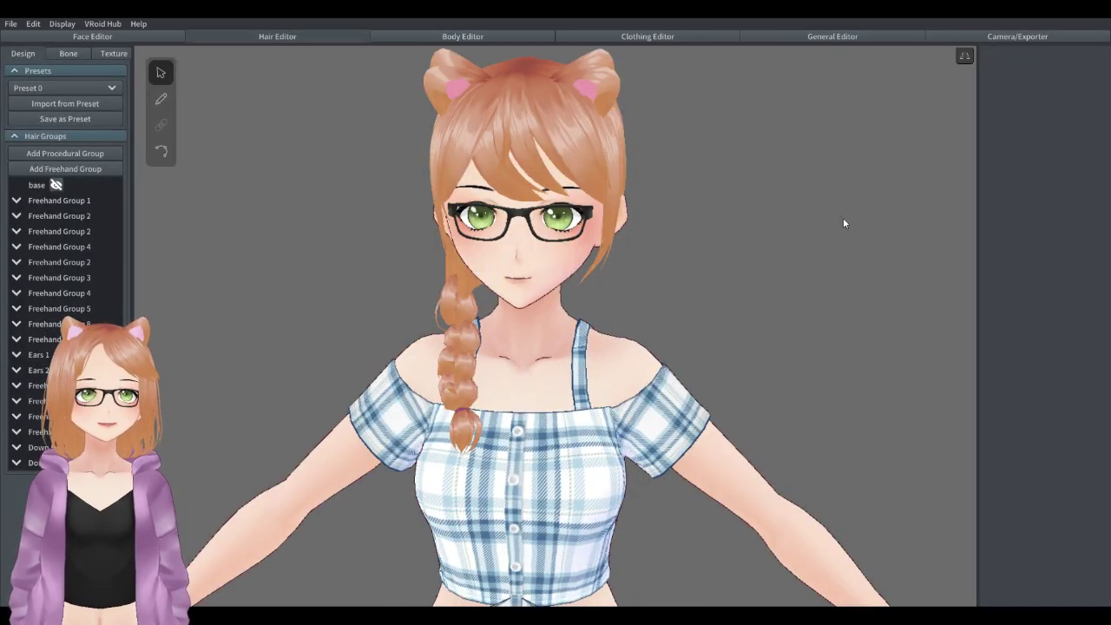
Return to the hair's bone groups and reduce the Hit Radius of the braid's Bone Group 55 back to a small value.
left_click(70, 54)
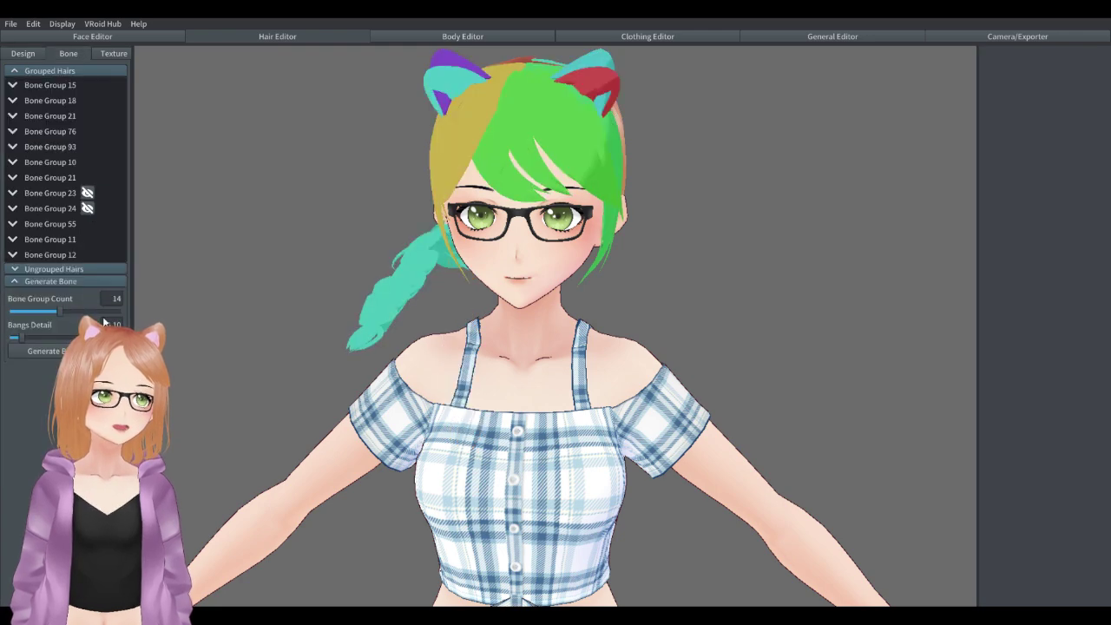
left_click(104, 239)
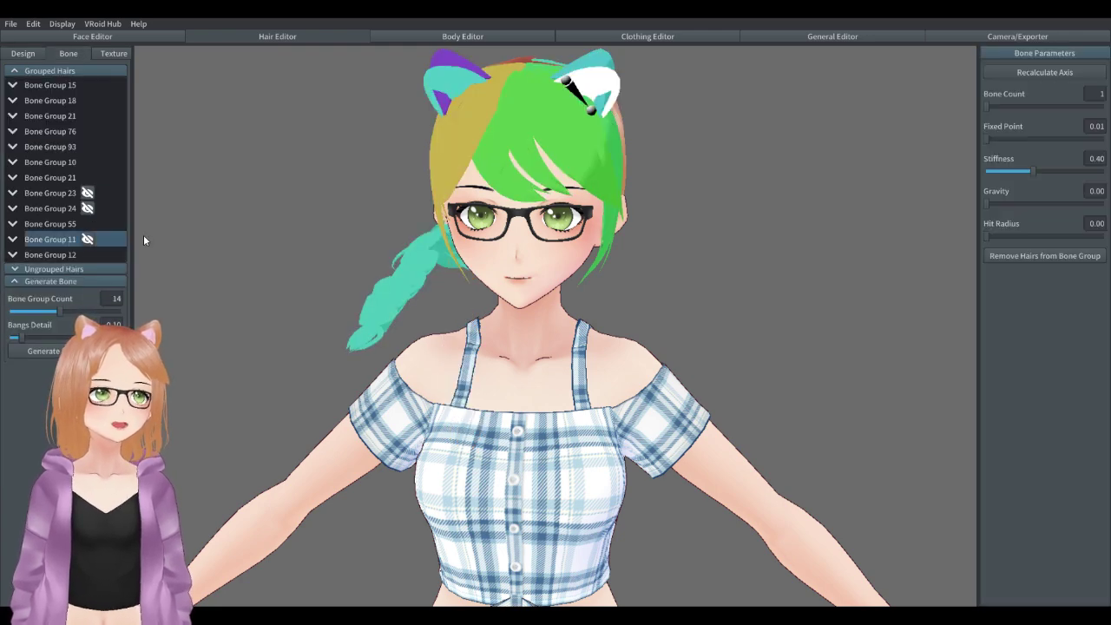
left_click(48, 252)
left_click(56, 224)
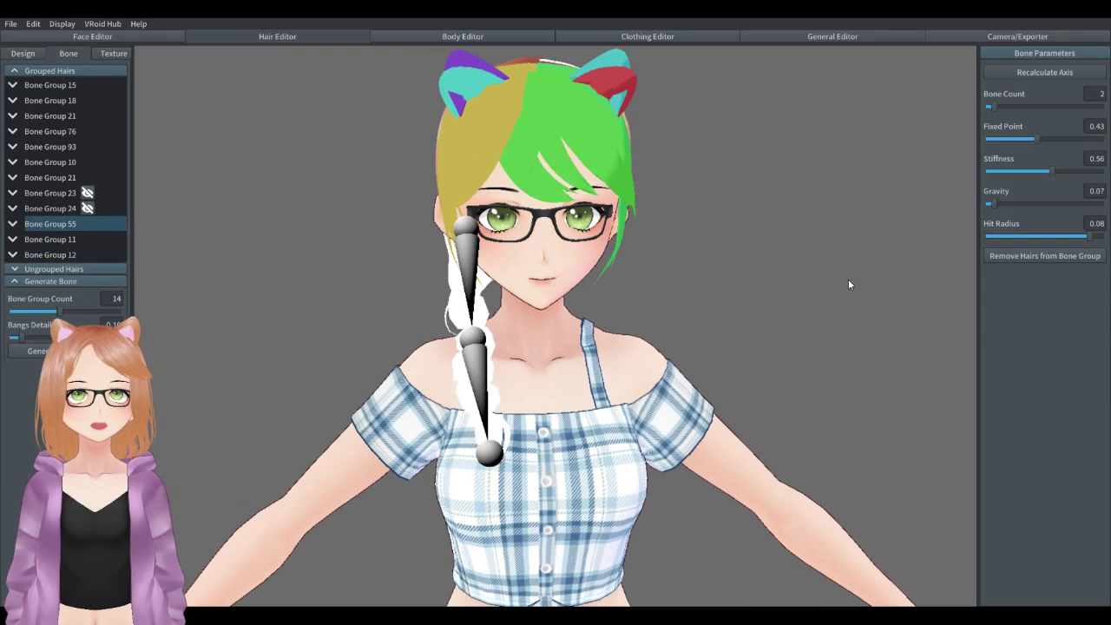
left_click_drag(1085, 237, 999, 240)
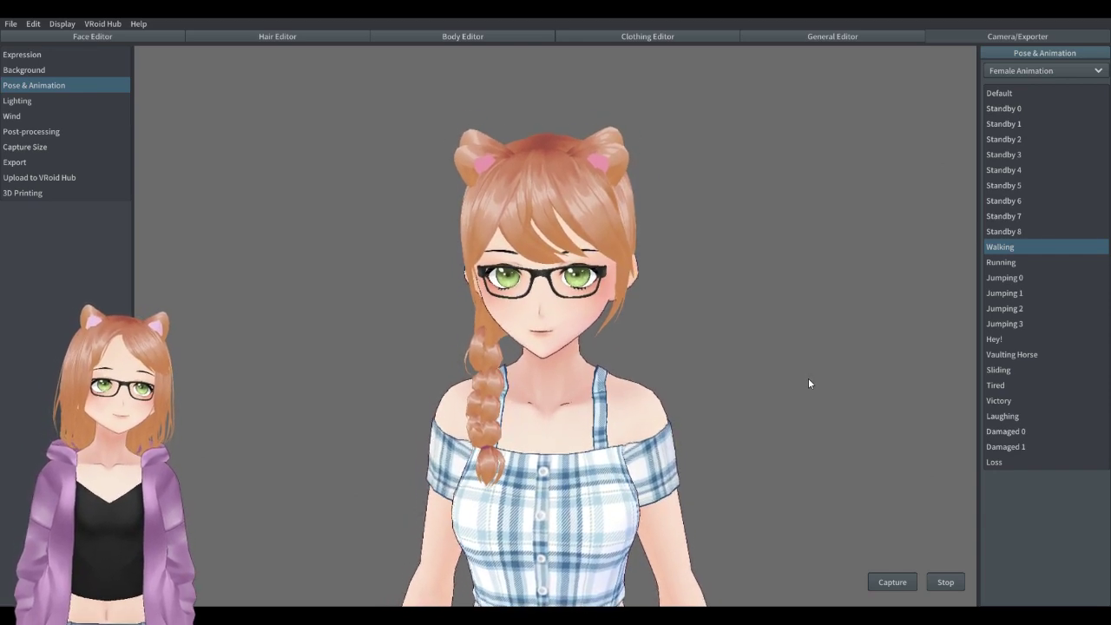
Examine the braid and the ears during the Walking animation, from close up, at full body and at an angle.
scroll(721, 430, "up", 2)
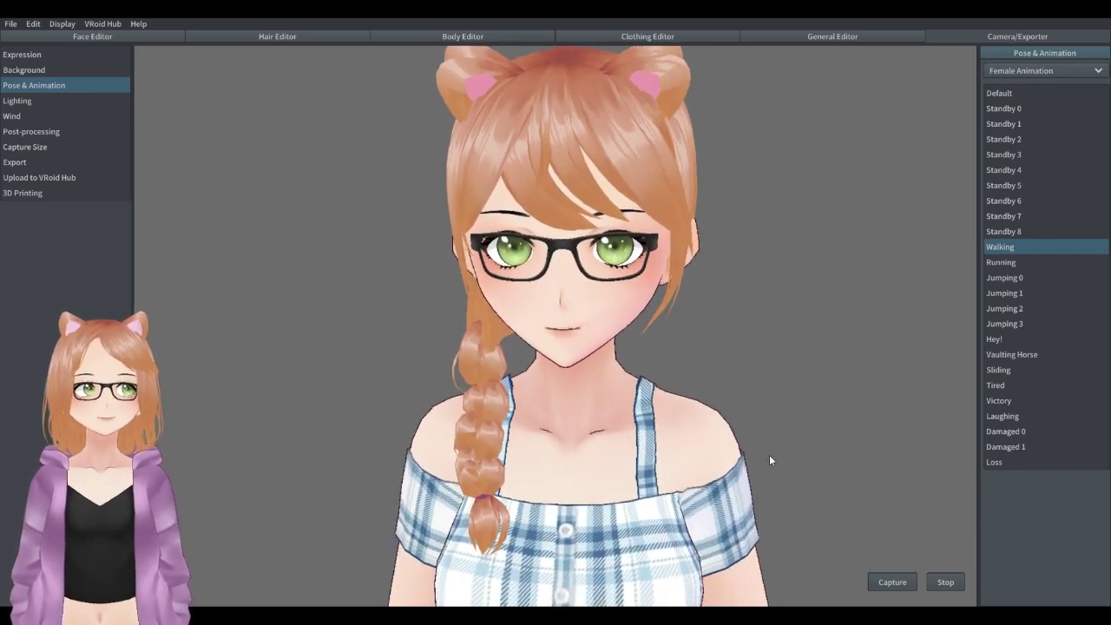
scroll(738, 473, "down", 3)
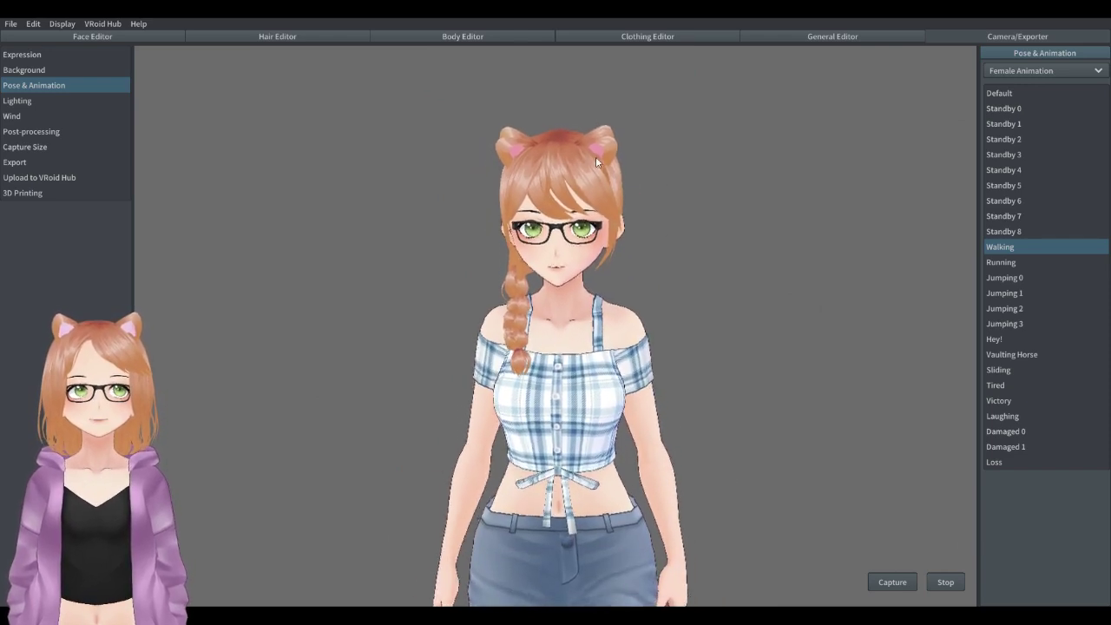
right_click_drag(591, 425, 756, 492)
middle_click_drag(658, 516, 653, 416)
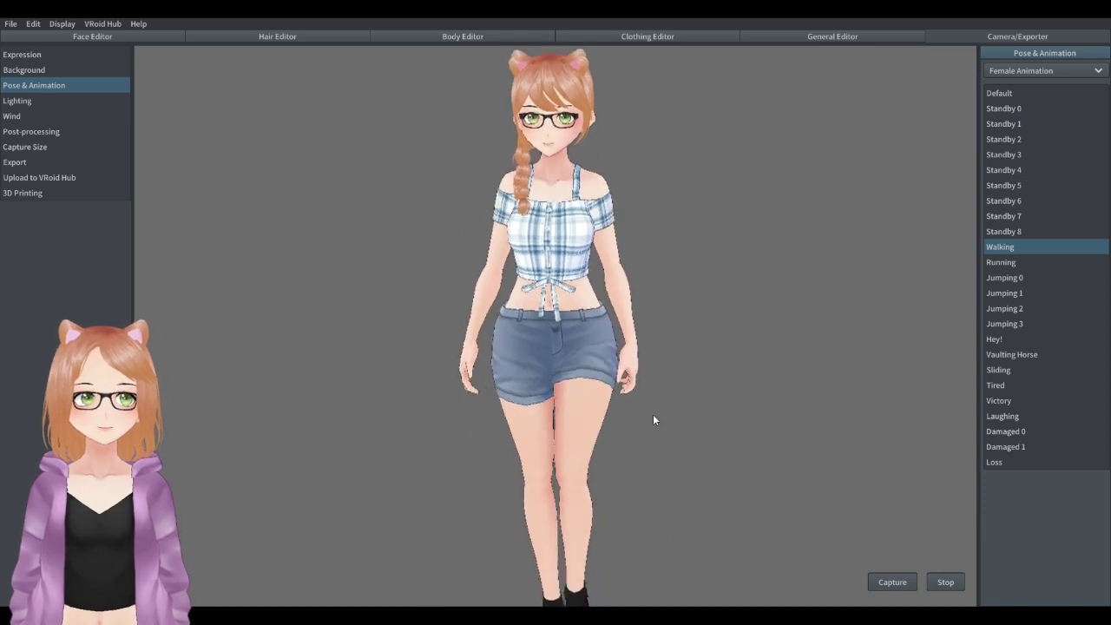
scroll(660, 462, "up", 1)
middle_click_drag(634, 521, 617, 453)
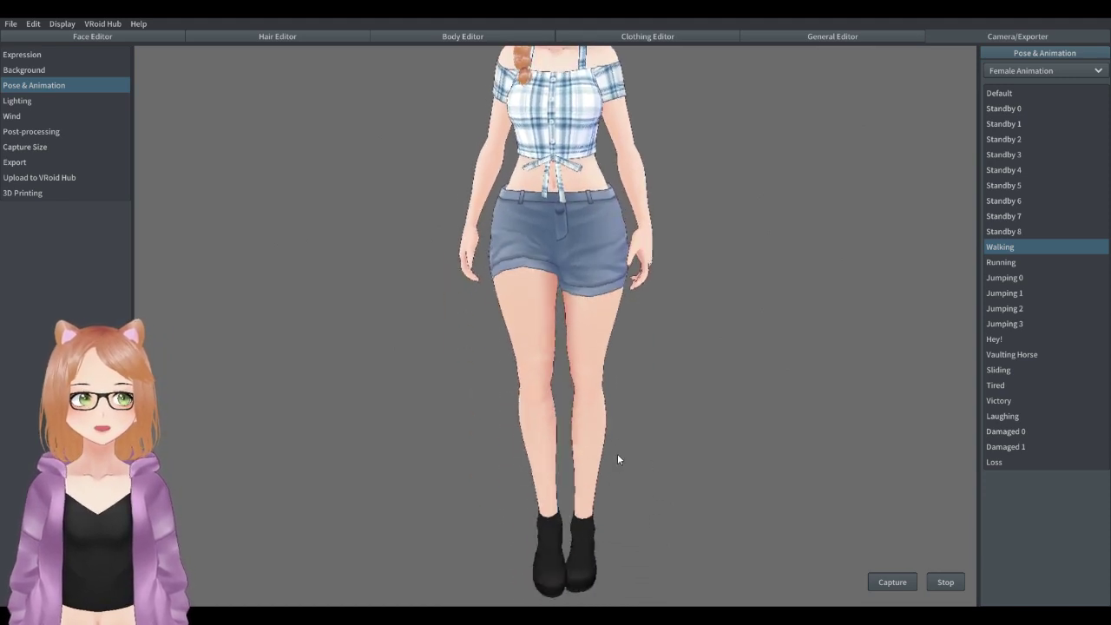
scroll(619, 453, "down", 1)
middle_click_drag(640, 304, 646, 387)
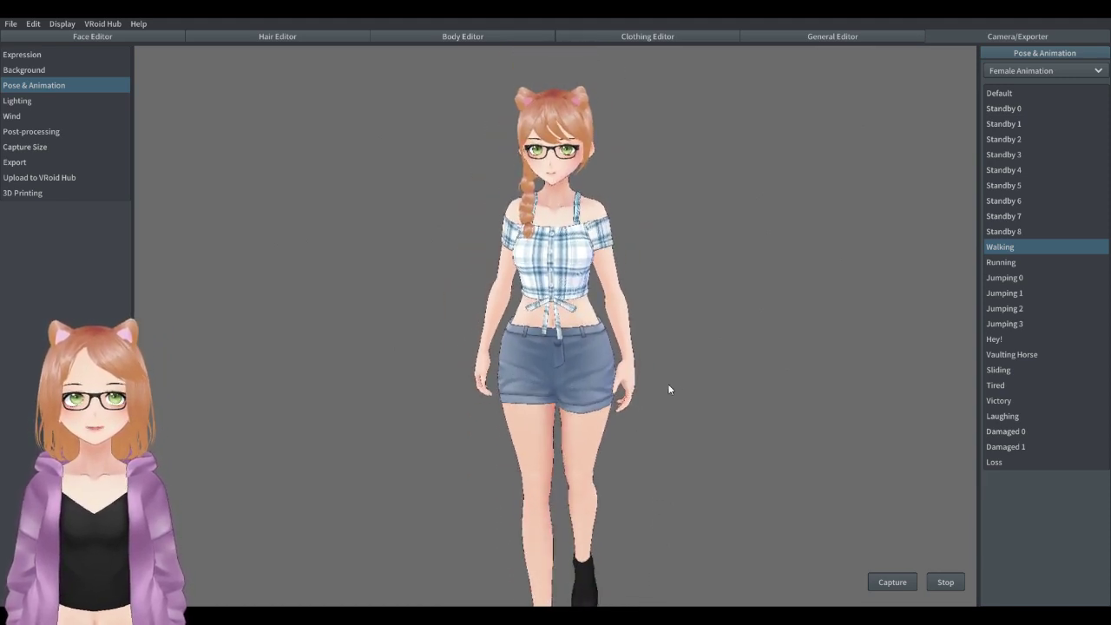
mouse_move(669, 389)
right_mouse_down()
mouse_move(759, 390)
mouse_move(672, 390)
mouse_move(686, 389)
right_mouse_up()
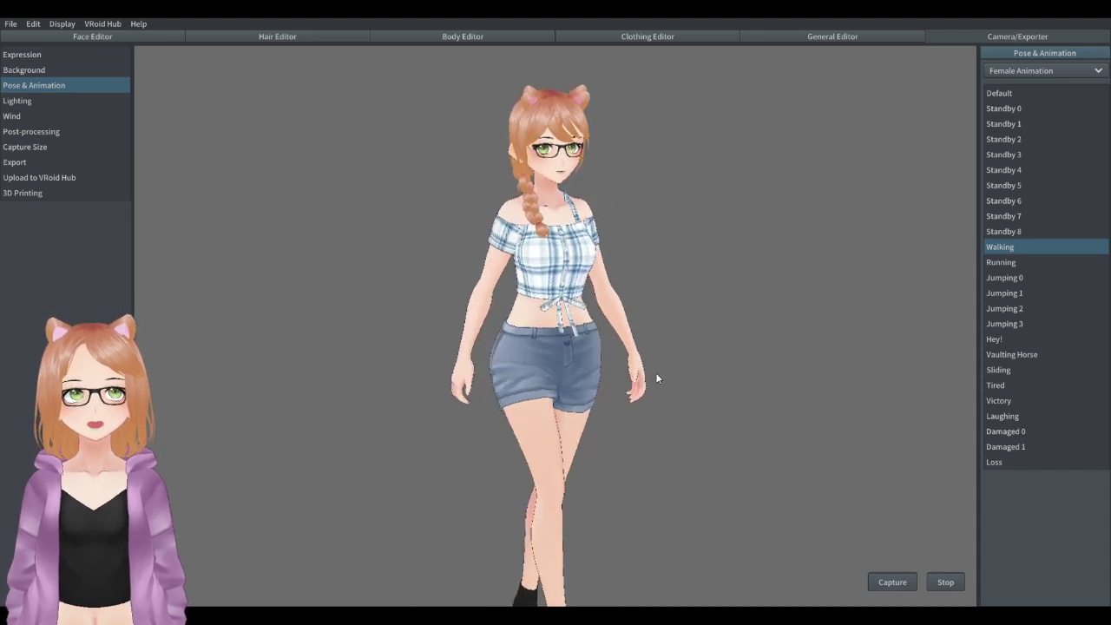
scroll(632, 390, "up", 1)
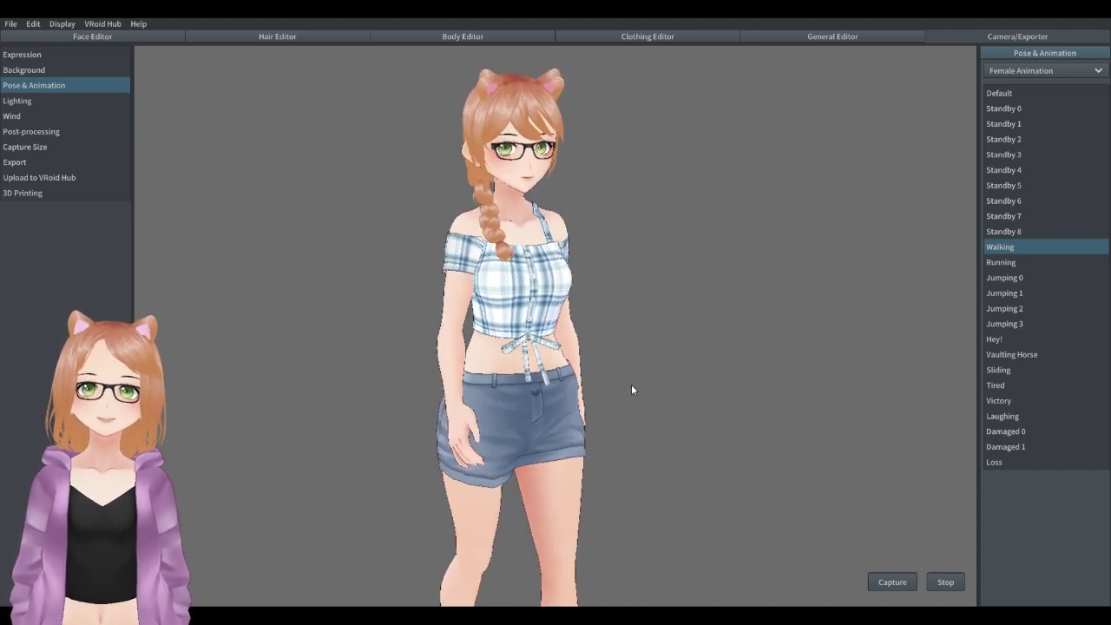
Open the export settings and examine the overlapping ears on the avatar in its T-pose.
left_click(40, 68)
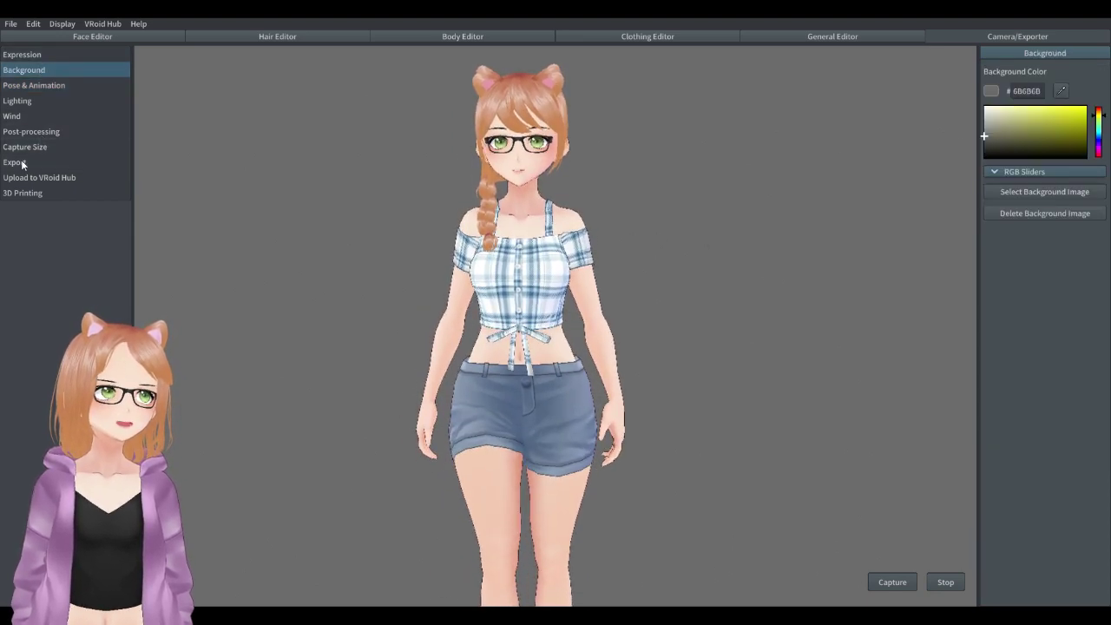
left_click(23, 163)
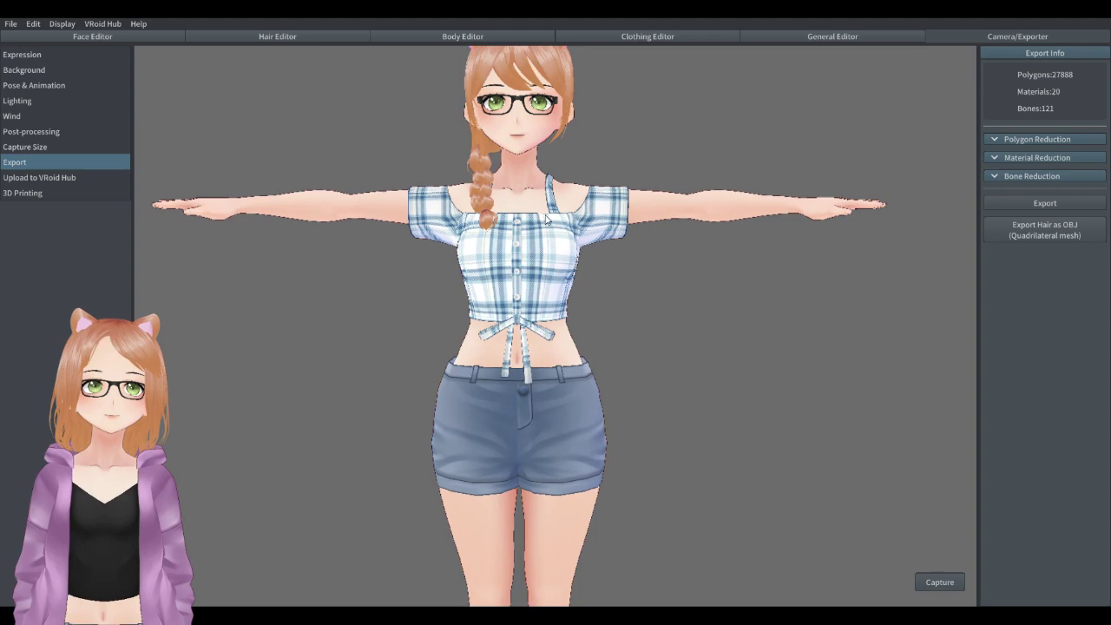
scroll(547, 220, "up", 5)
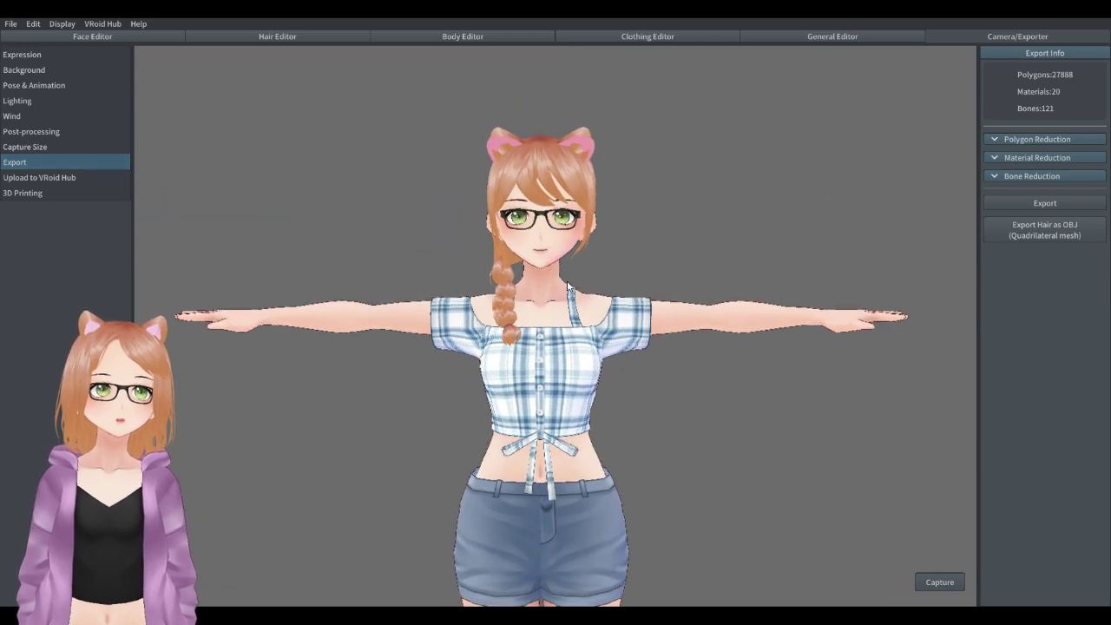
scroll(539, 205, "down", 2)
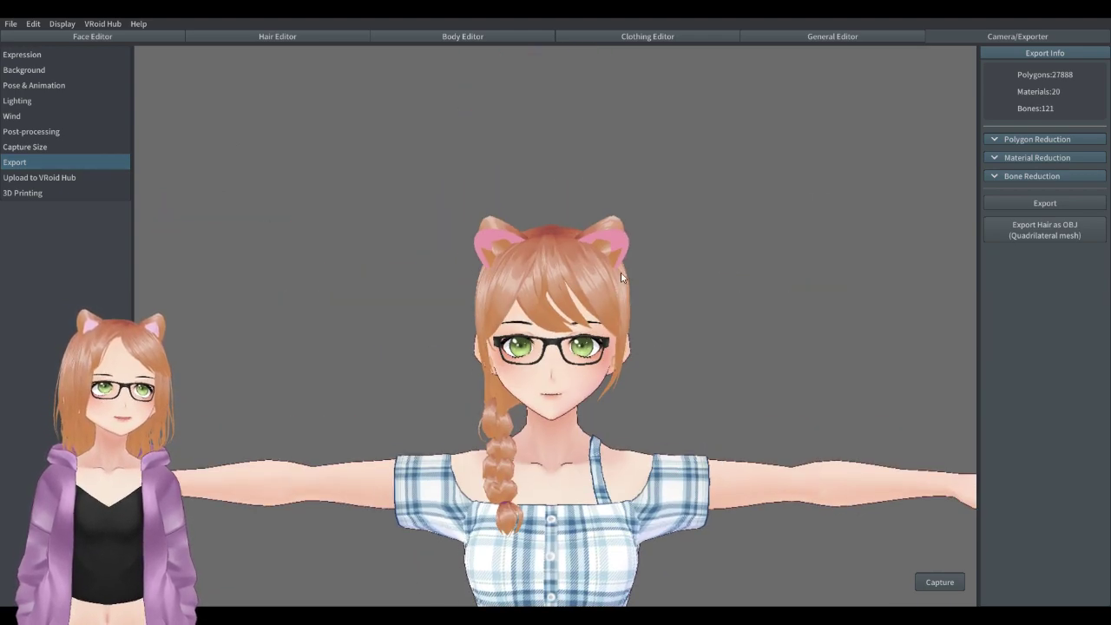
scroll(440, 179, "up", 5)
right_click_drag(454, 174, 757, 323)
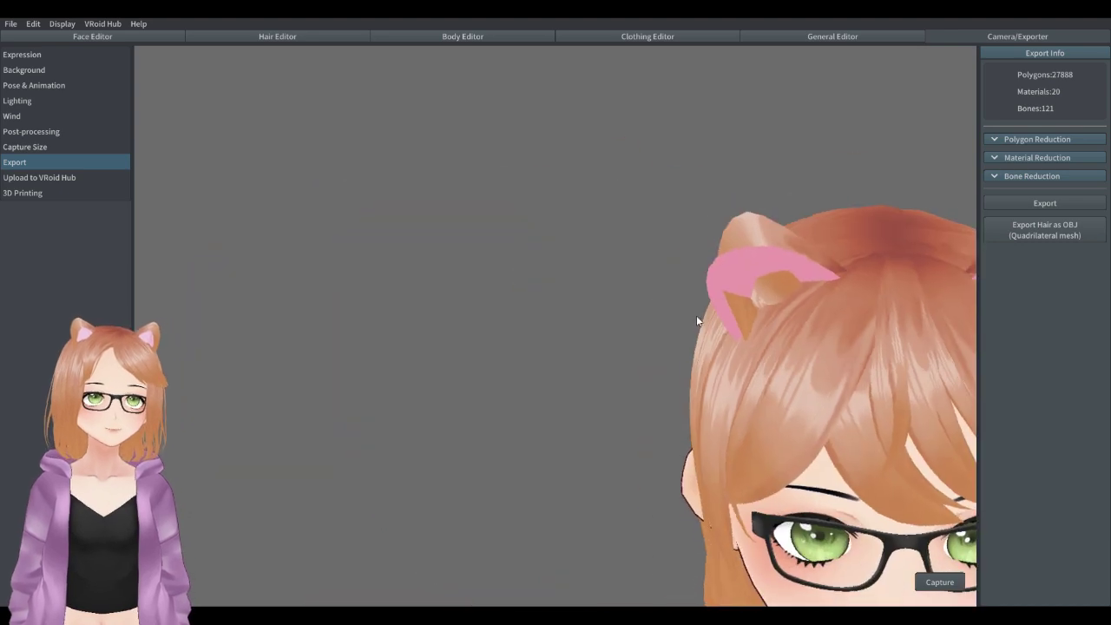
scroll(710, 320, "down", 5)
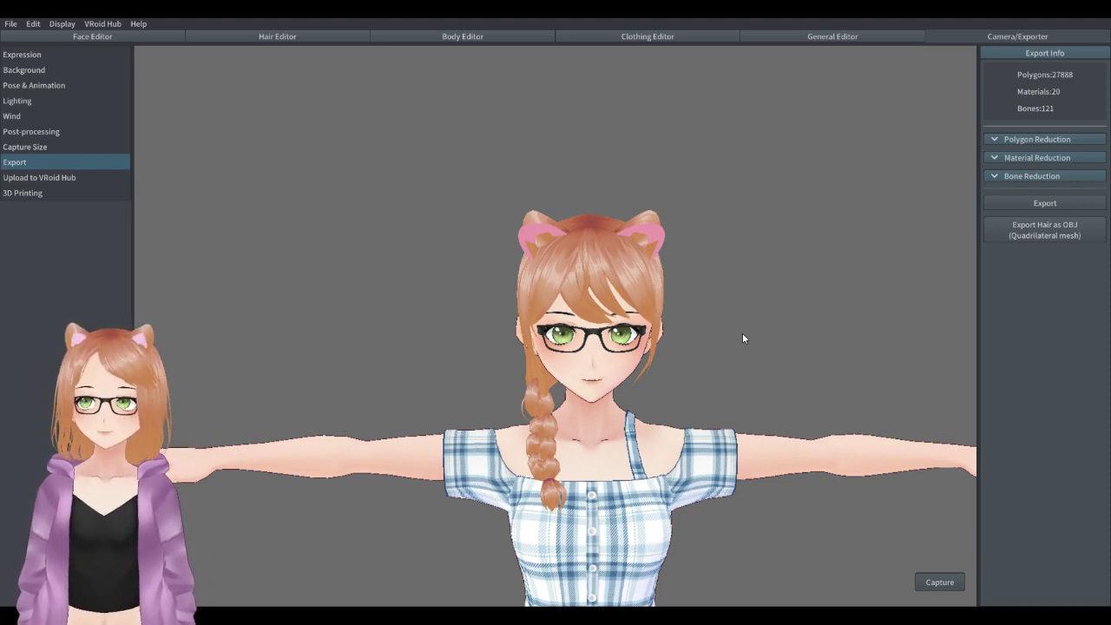
scroll(684, 398, "up", 3)
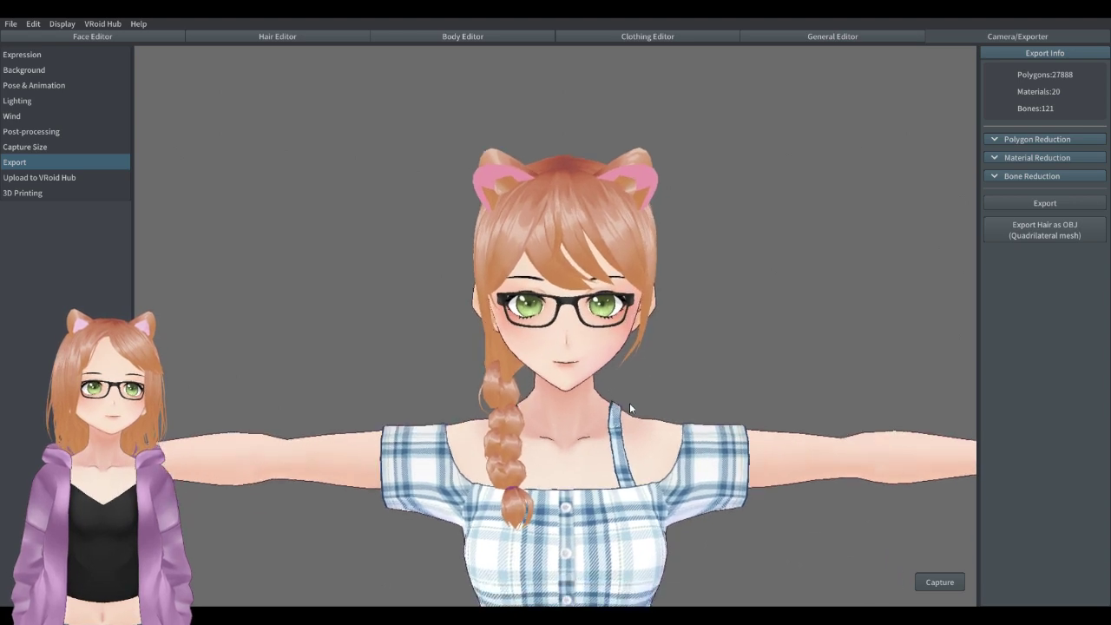
scroll(631, 403, "up", 2)
scroll(643, 401, "up", 2)
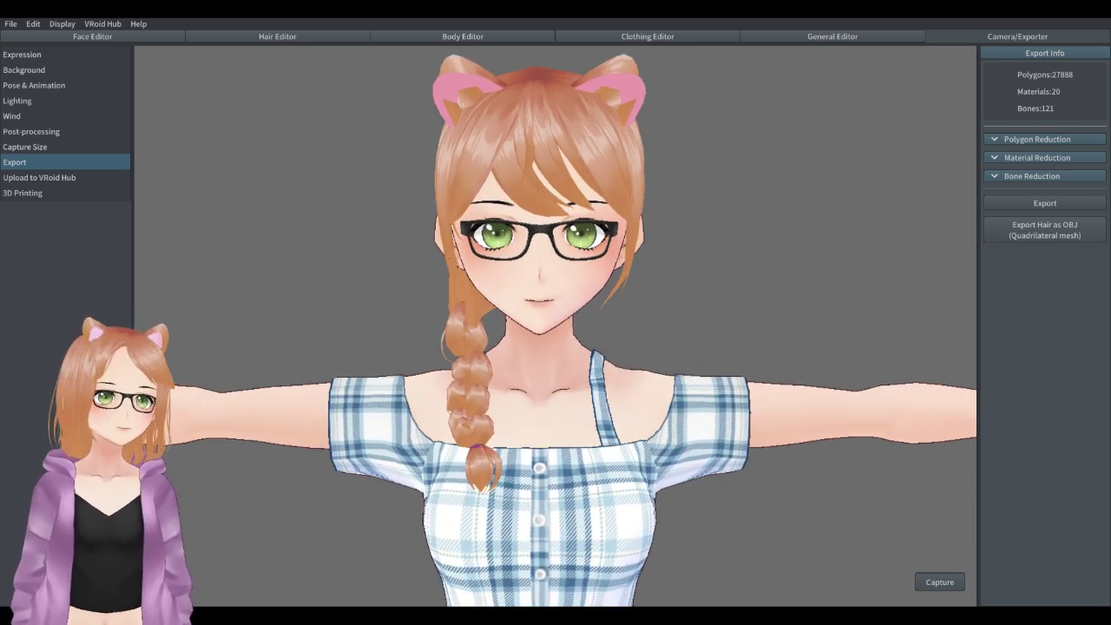
Switch to the face-tracking program, look through its avatar selection and close it without changing the avatar.
key("Escape")
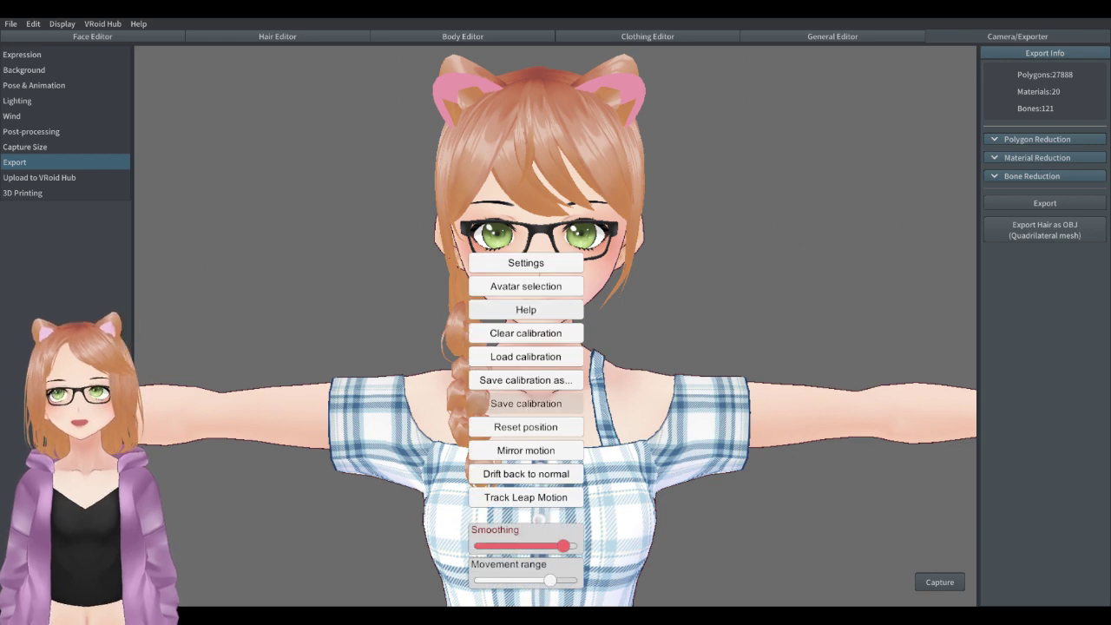
left_click(525, 286)
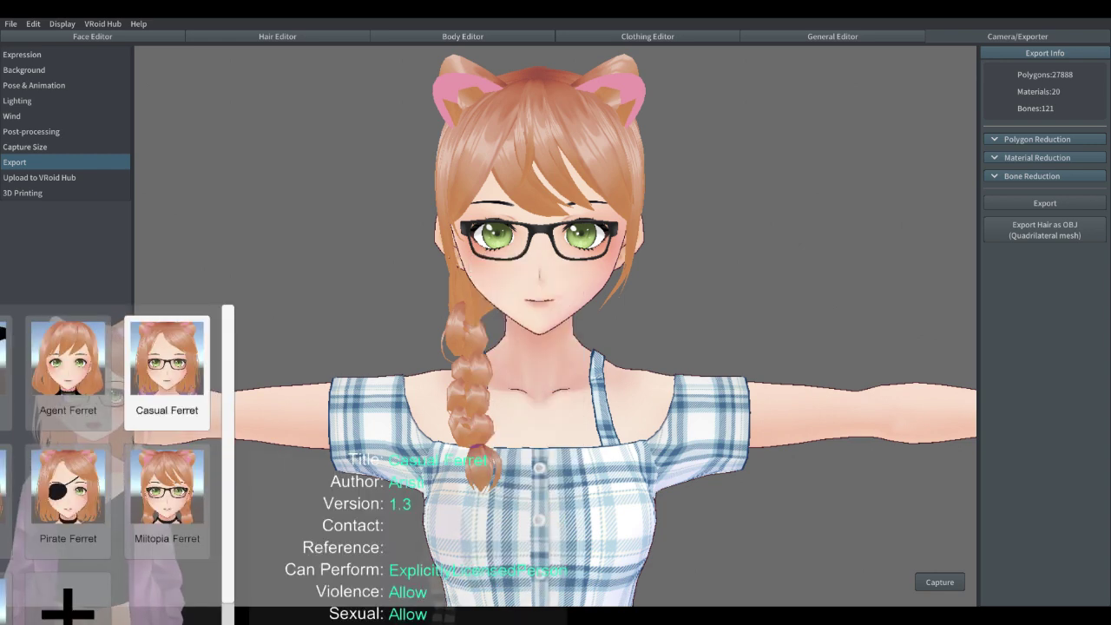
scroll(117, 465, "down", 1)
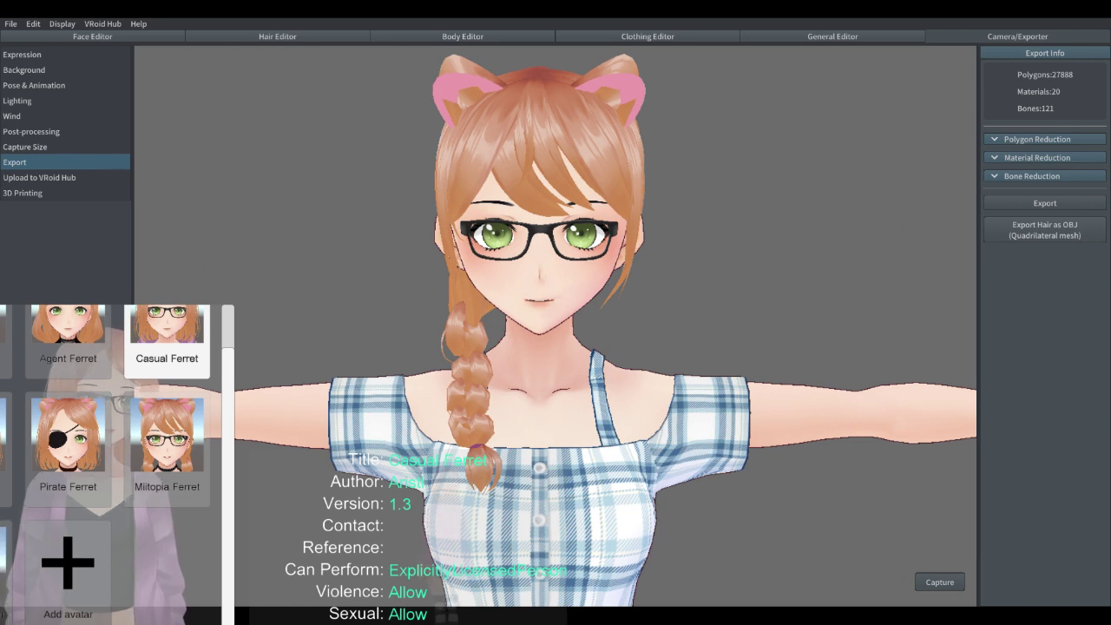
key("Escape")
key("Escape")
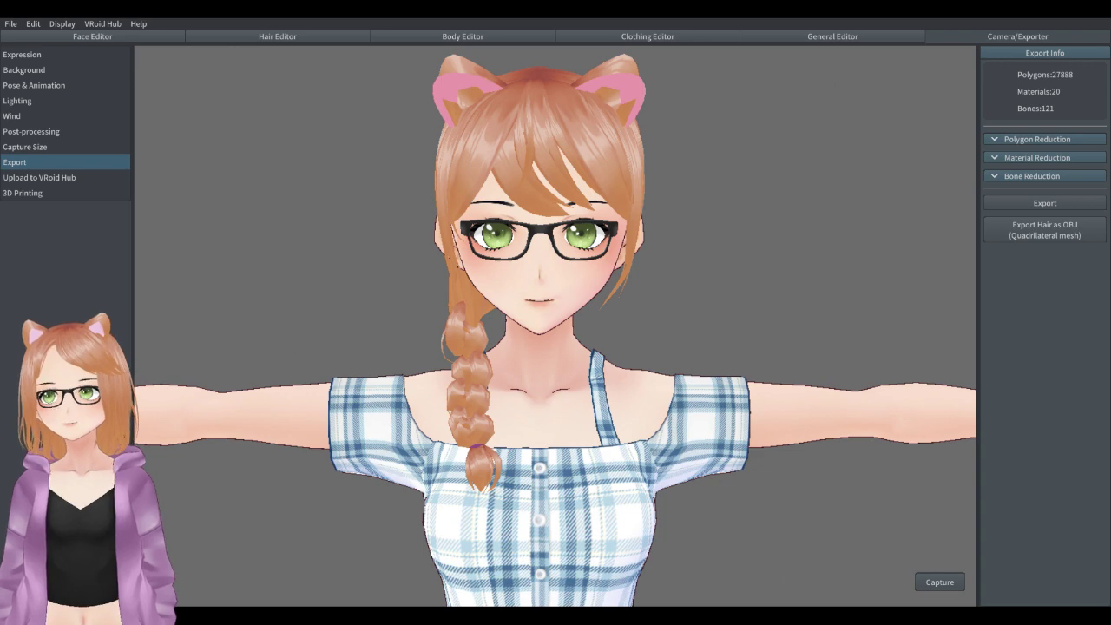
Examine the ears up close from above and behind in the export preview.
scroll(600, 258, "up", 3)
middle_click_drag(600, 258, 634, 289)
scroll(624, 308, "up", 3)
right_click_drag(624, 308, 702, 417)
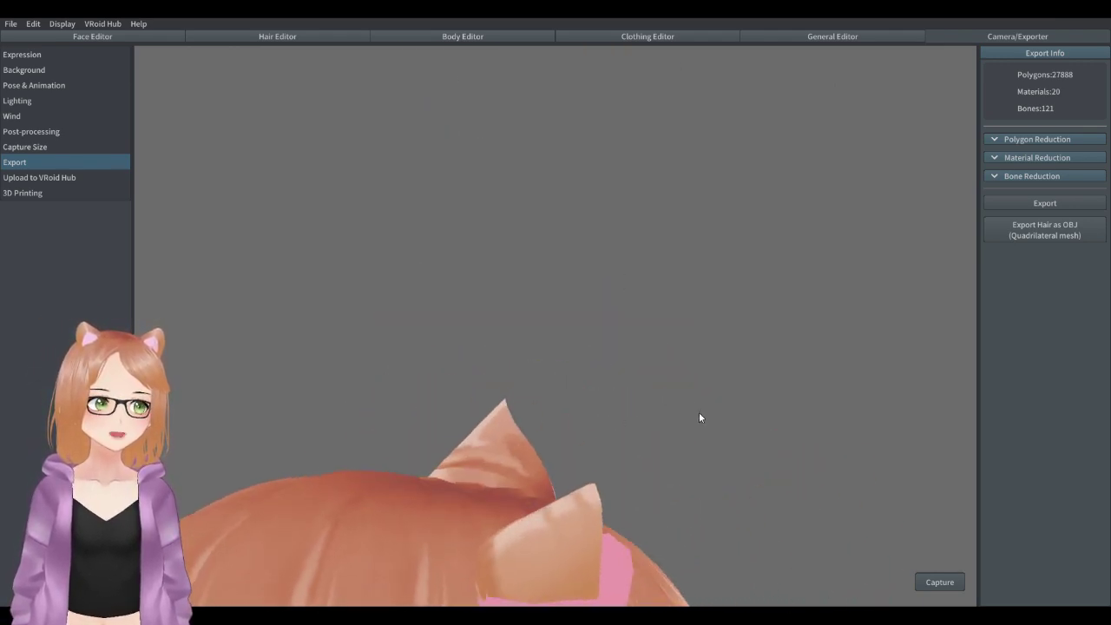
Check the capture size settings, return to the export settings and examine the ears from the front in the T-pose.
left_click(34, 147)
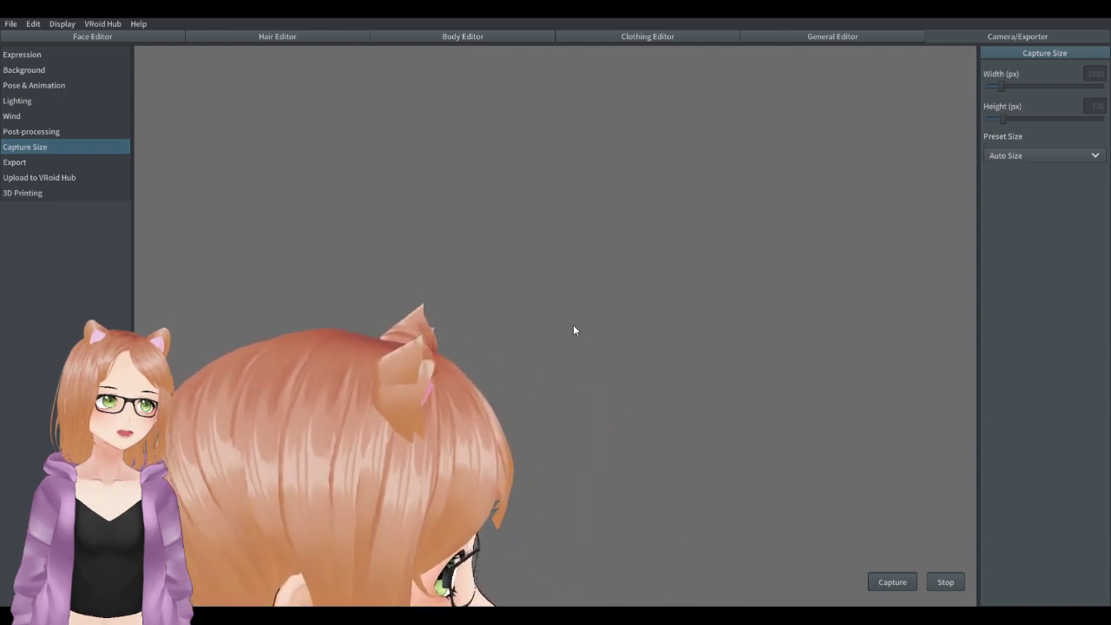
left_click(21, 163)
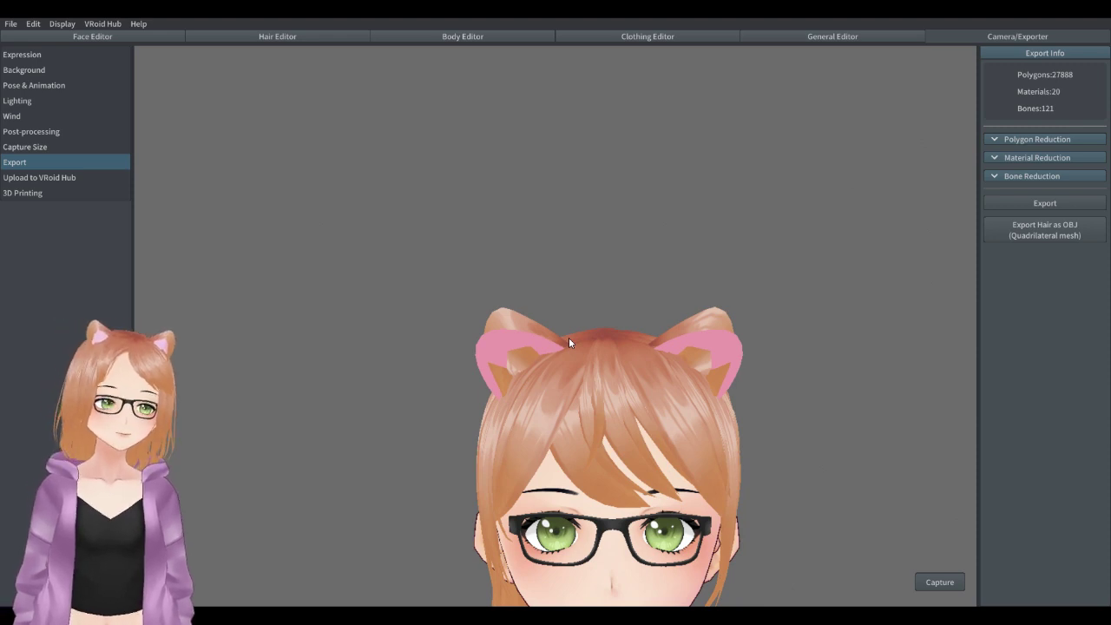
scroll(569, 338, "up", 3)
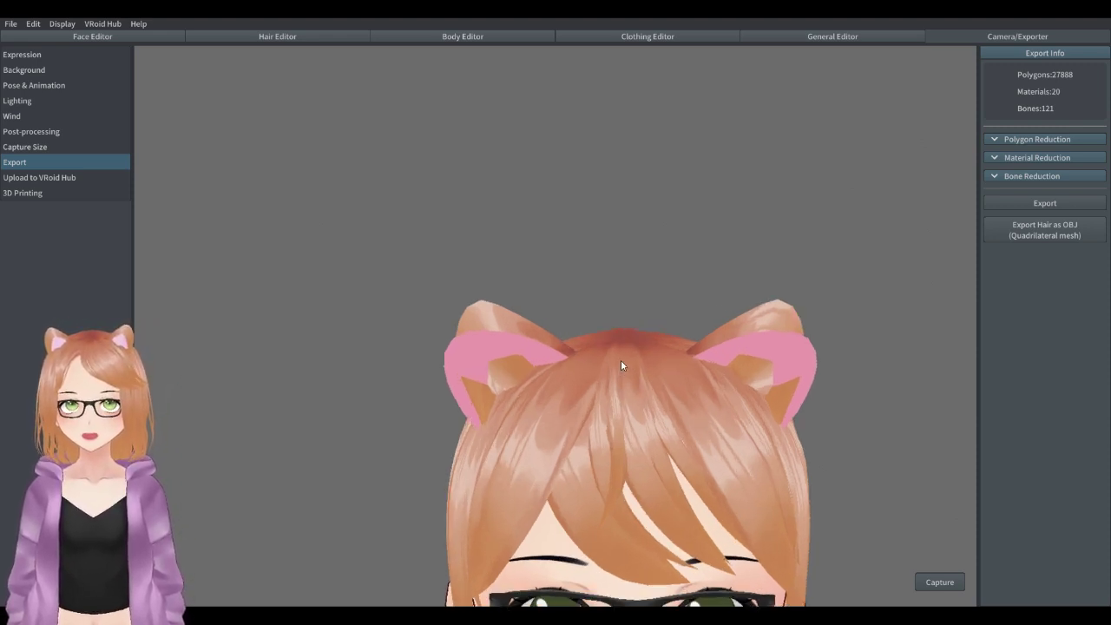
middle_click_drag(662, 417, 640, 383)
scroll(638, 380, "down", 1)
scroll(638, 385, "down", 5)
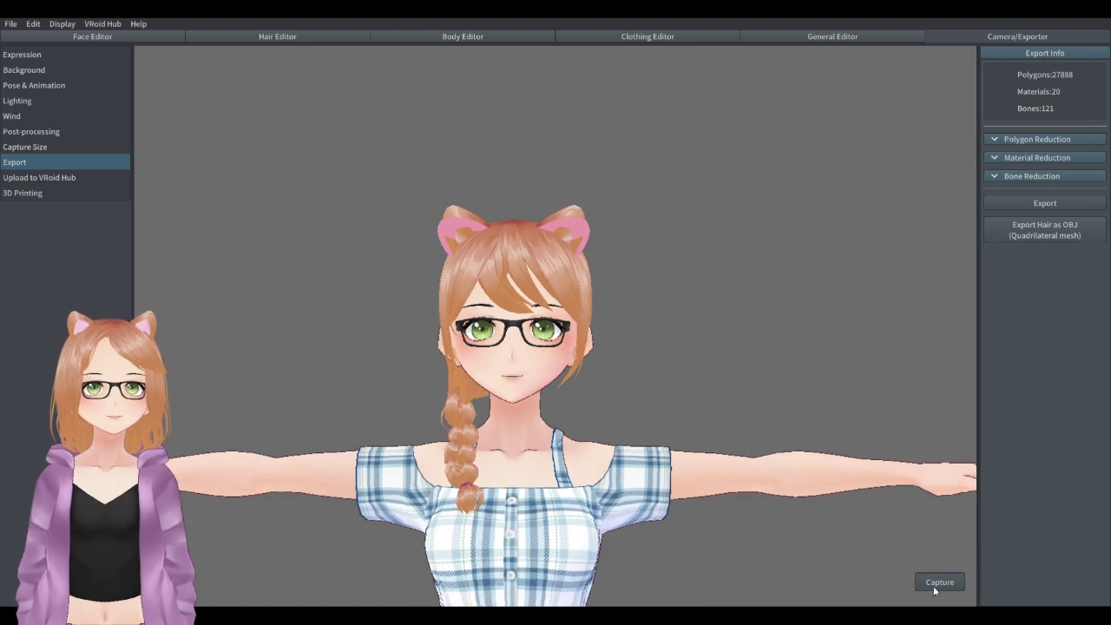
Look through the polygon, material and bone reduction options for the export without changing them.
left_click(1058, 137)
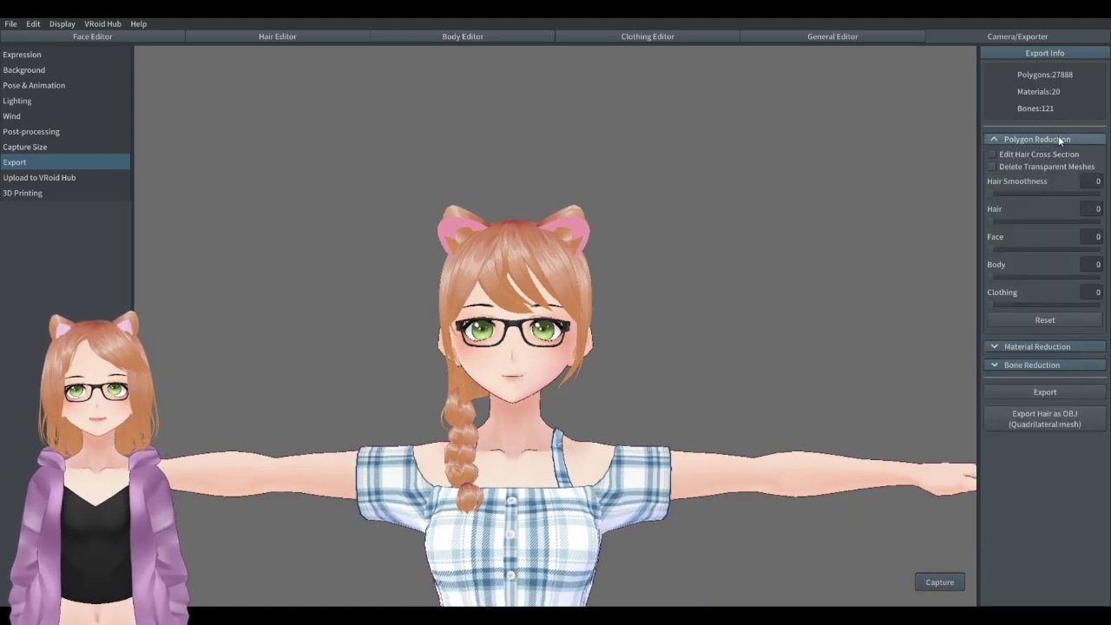
left_click(1059, 136)
left_click(1057, 156)
left_click(1059, 157)
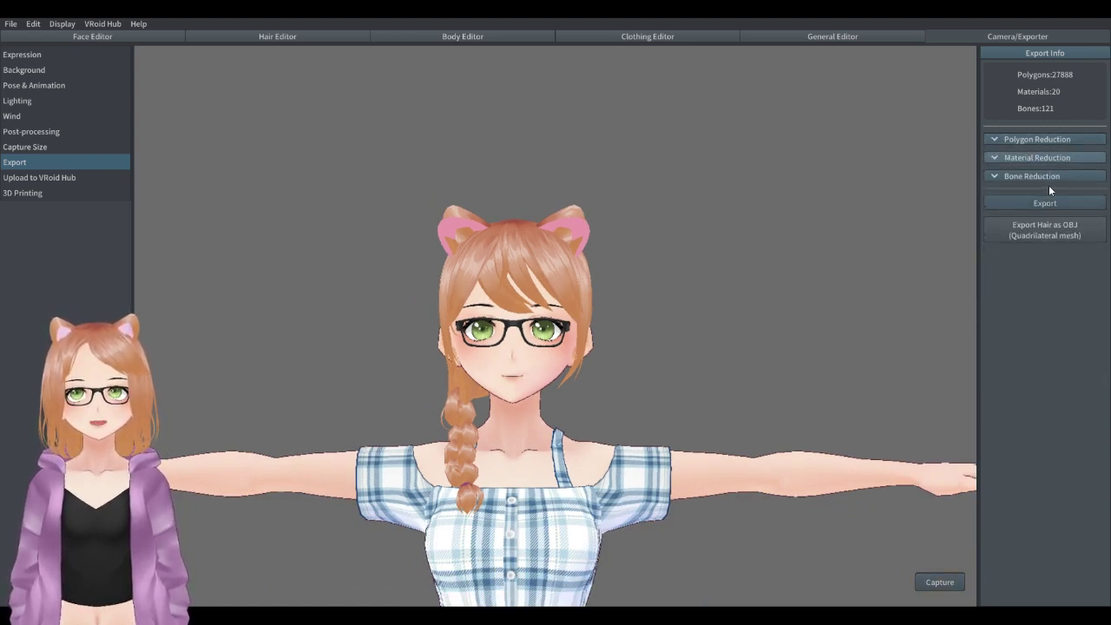
left_click(1049, 177)
left_click(1046, 178)
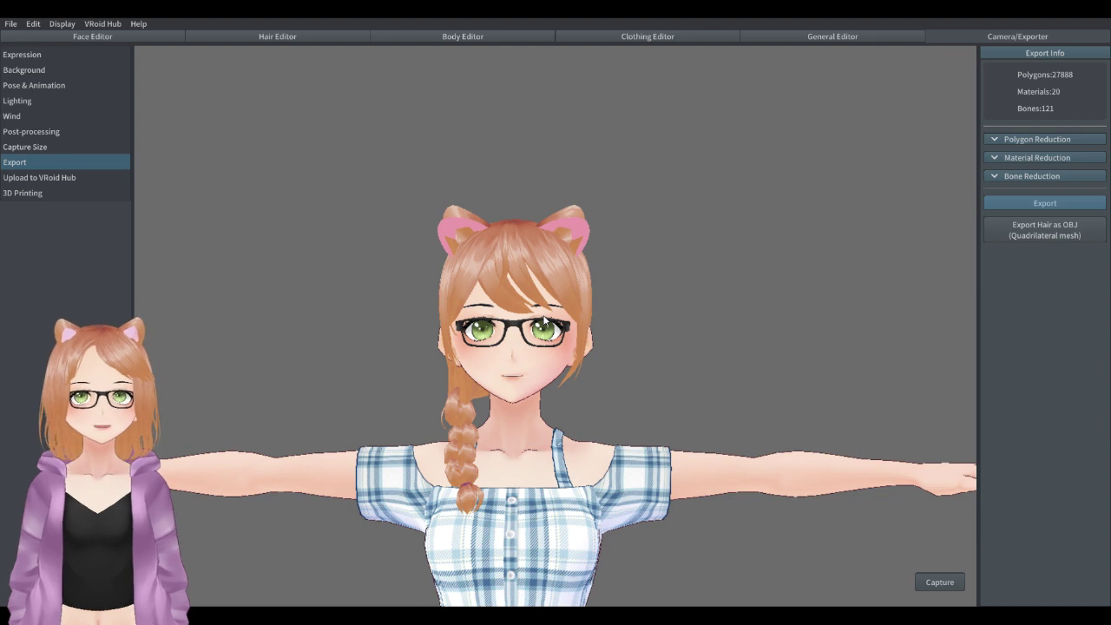
Open the VRM export settings and review the avatar's name, author, contact, reference and version fields.
scroll(681, 243, "down", 1)
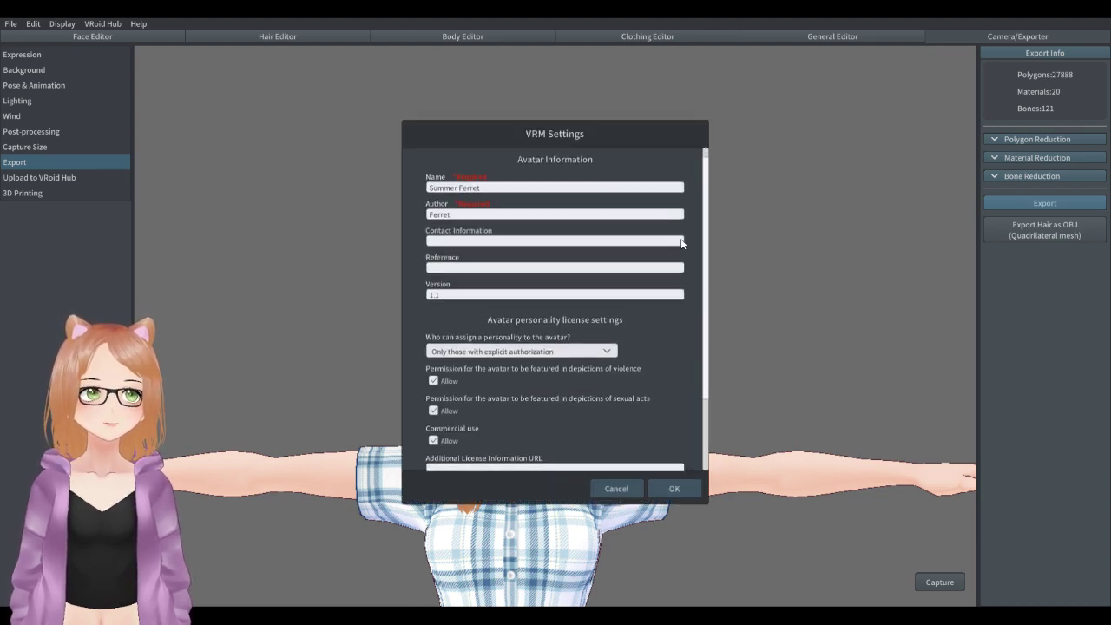
scroll(571, 278, "up", 1)
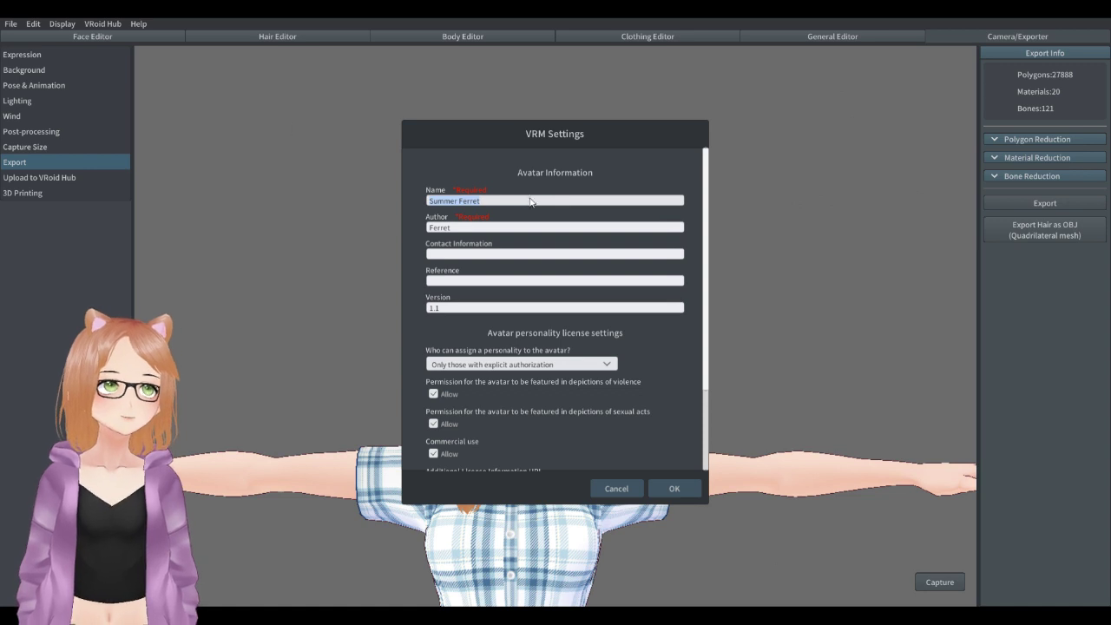
left_click(505, 204)
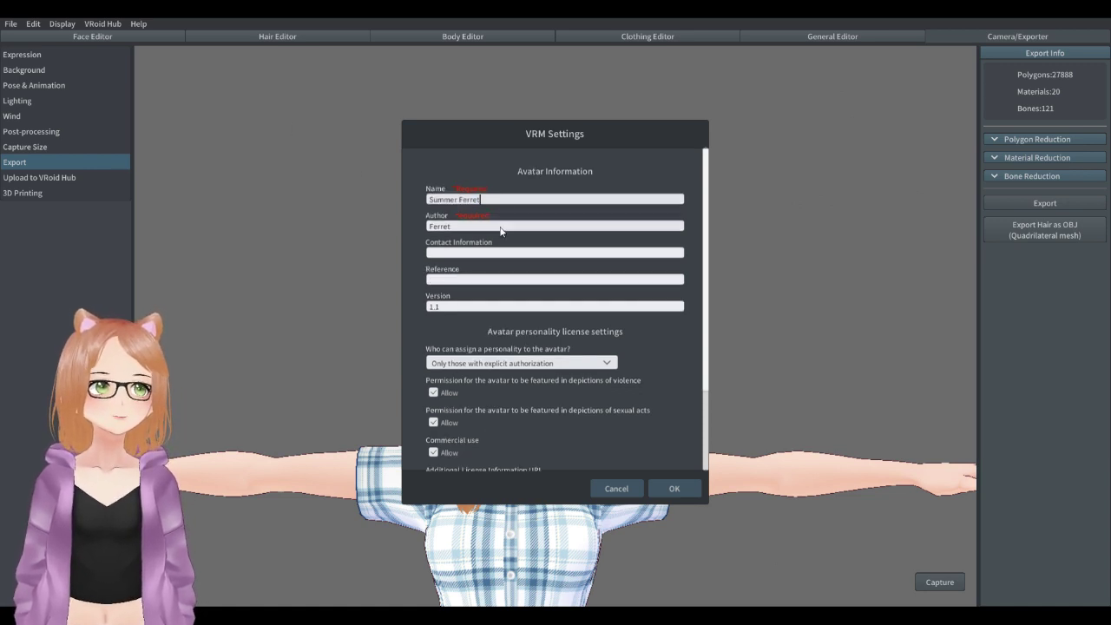
scroll(477, 228, "down", 2)
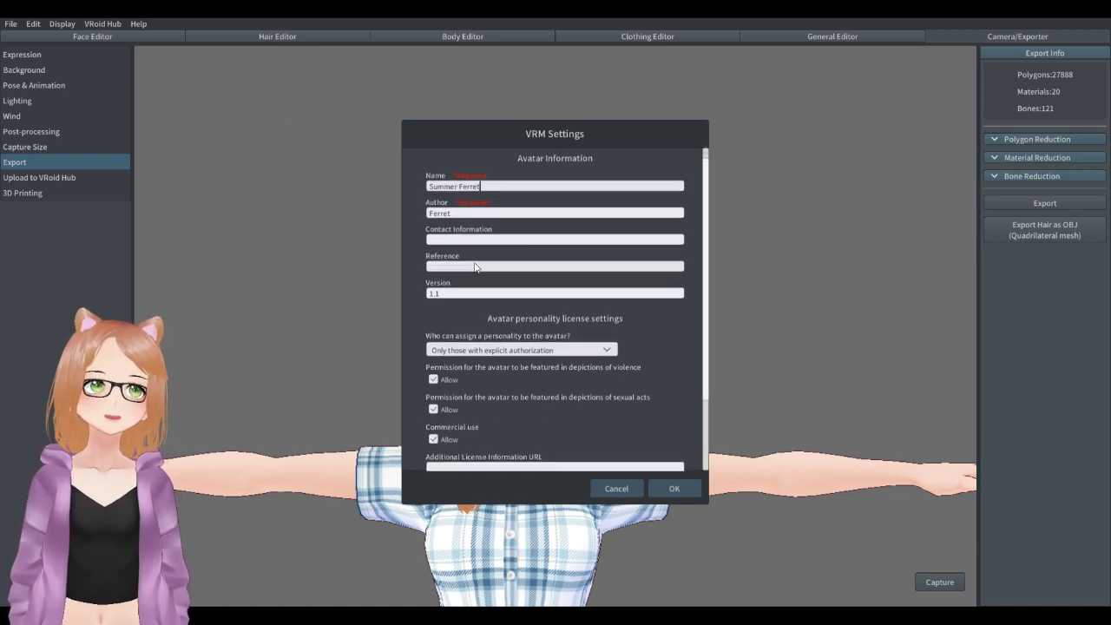
scroll(614, 284, "down", 3)
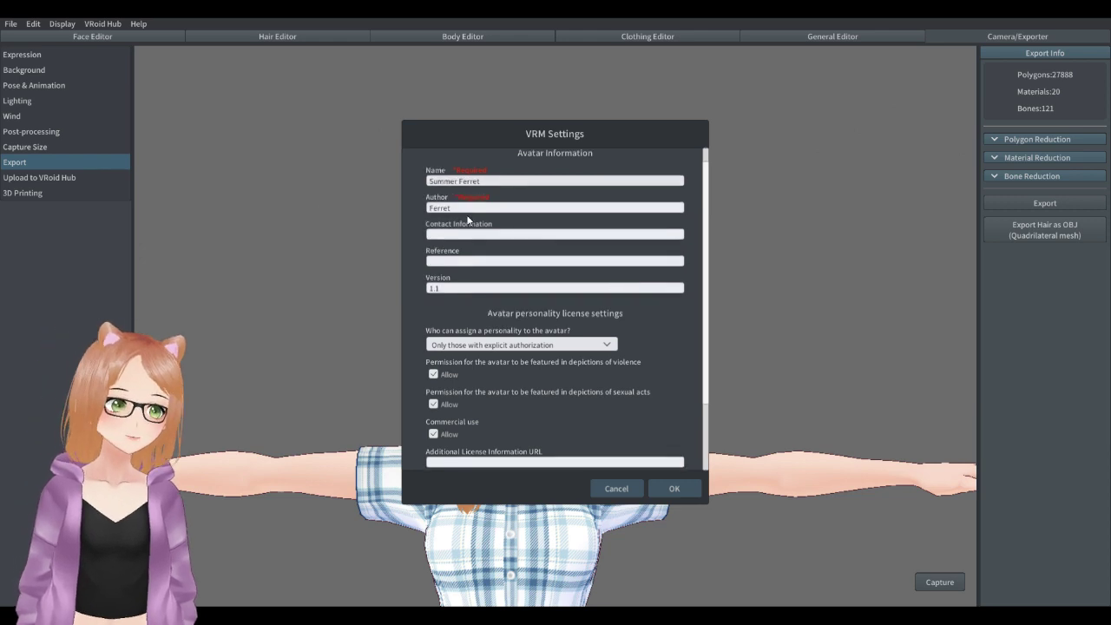
left_click(447, 276)
scroll(645, 311, "down", 1)
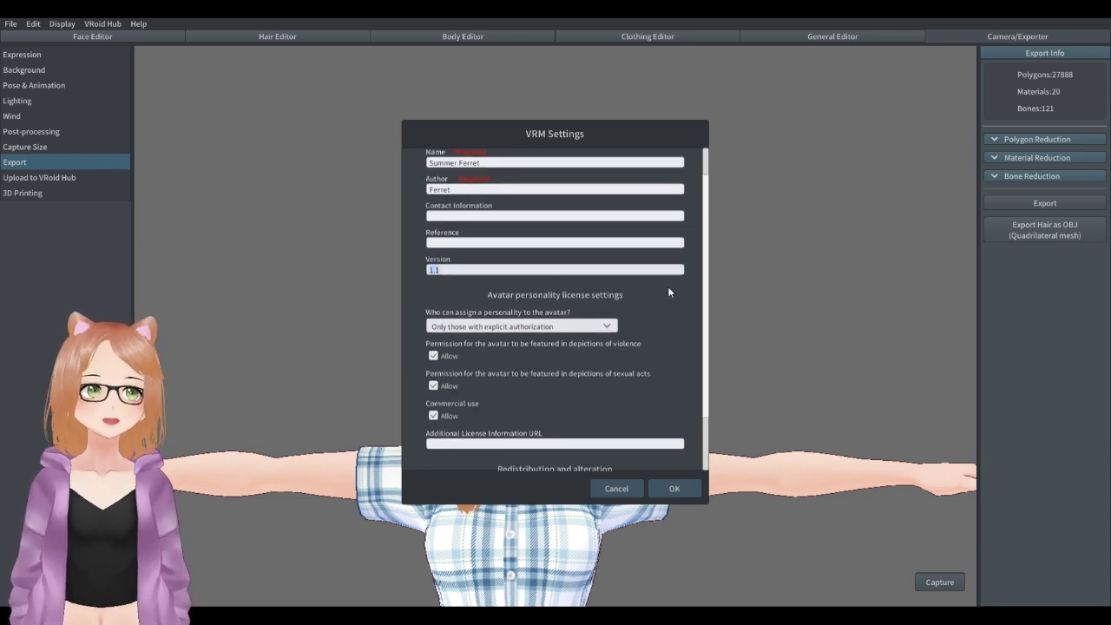
left_click(669, 292)
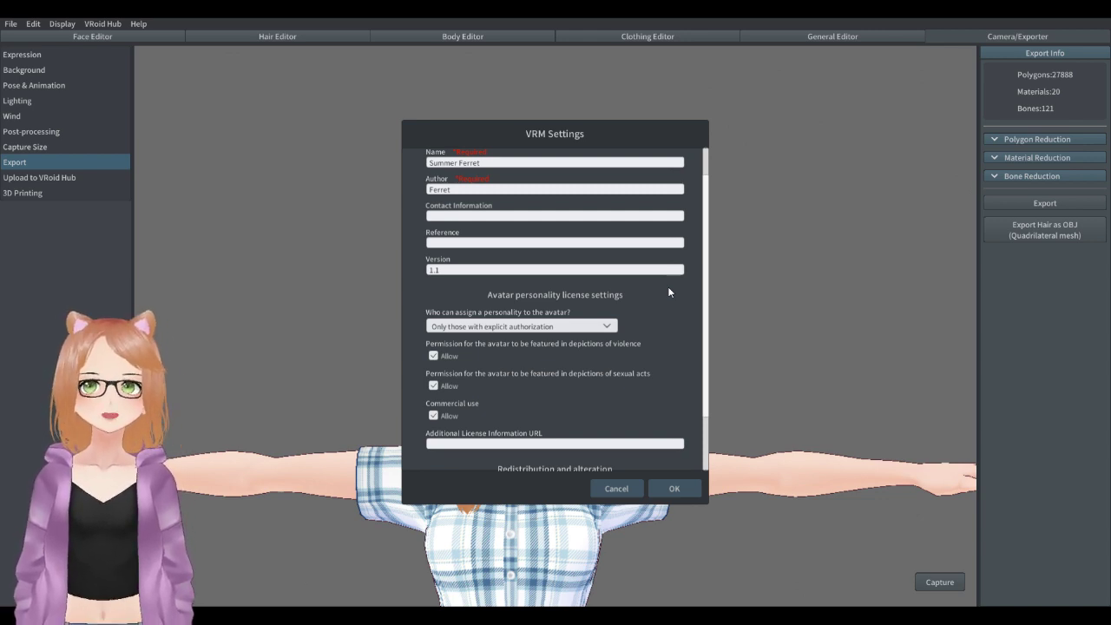
Review the avatar personality and redistribution license settings, and accept the VRM settings for export.
scroll(578, 374, "down", 1)
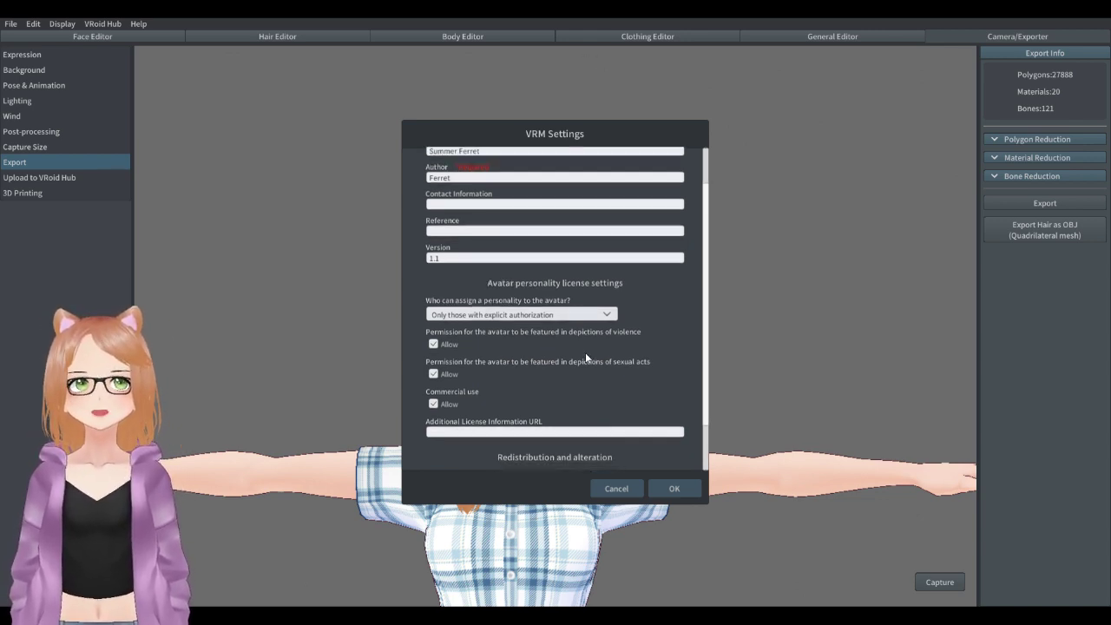
scroll(562, 392, "down", 1)
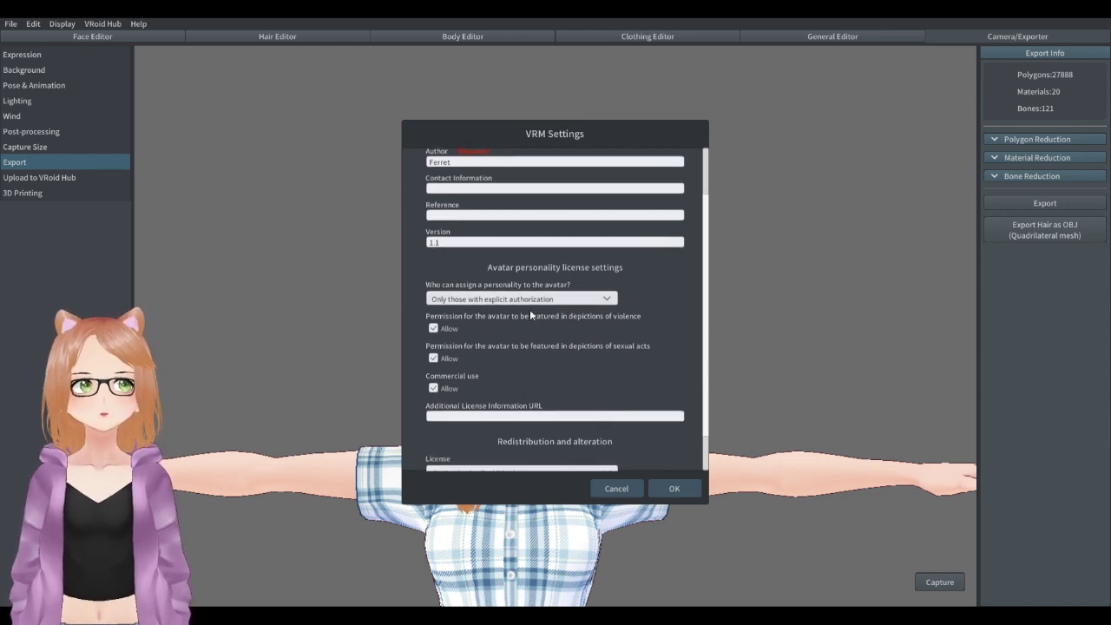
scroll(519, 388, "down", 1)
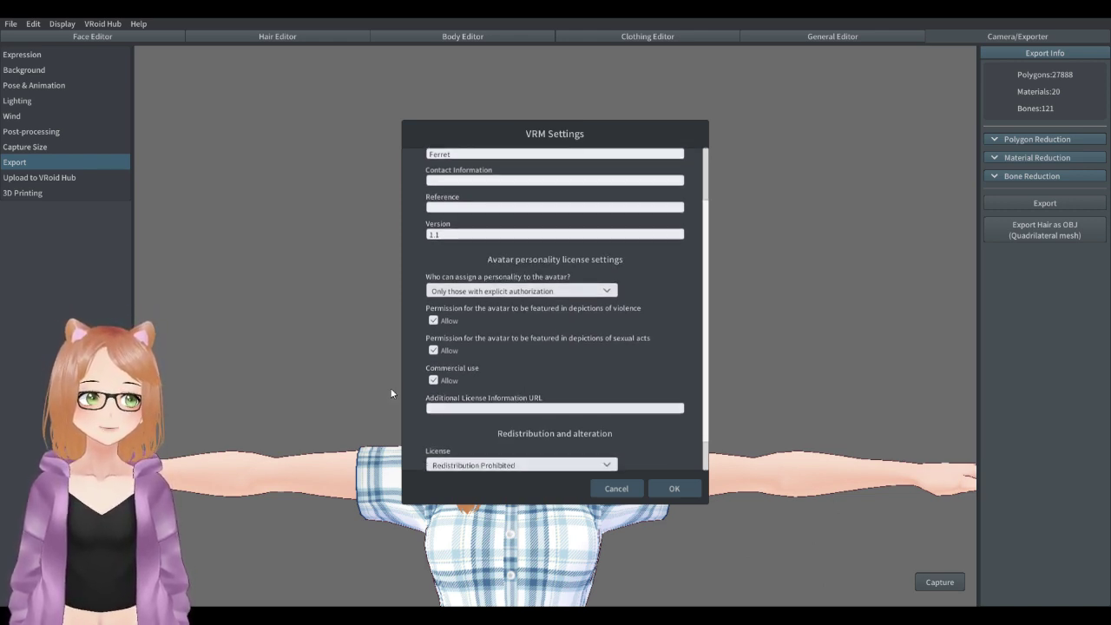
scroll(569, 409, "down", 1)
scroll(575, 406, "down", 1)
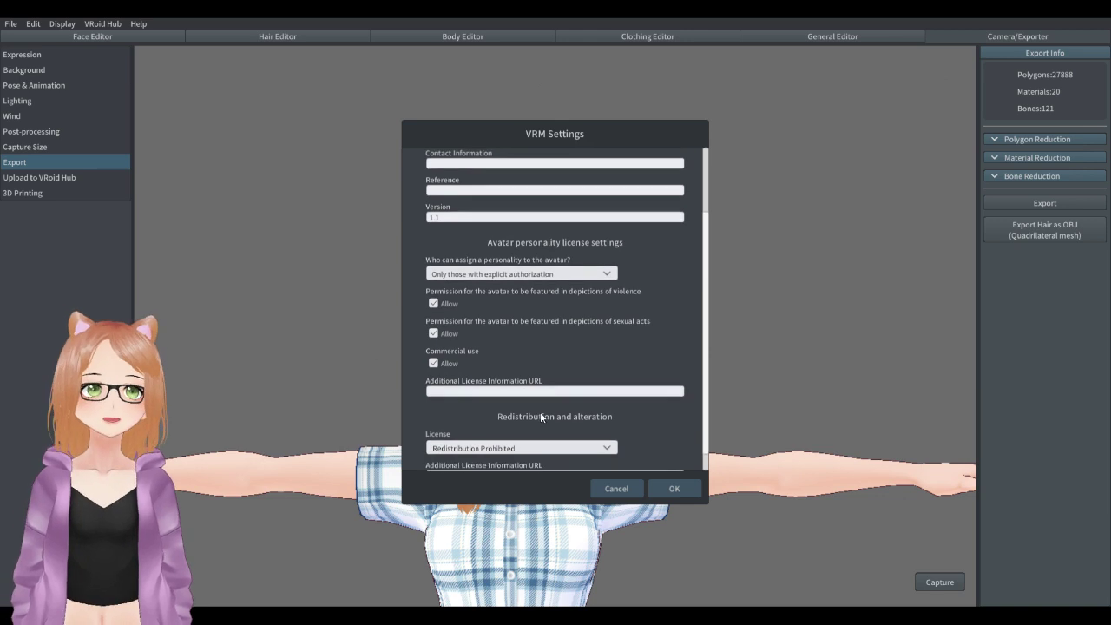
scroll(710, 445, "up", 5)
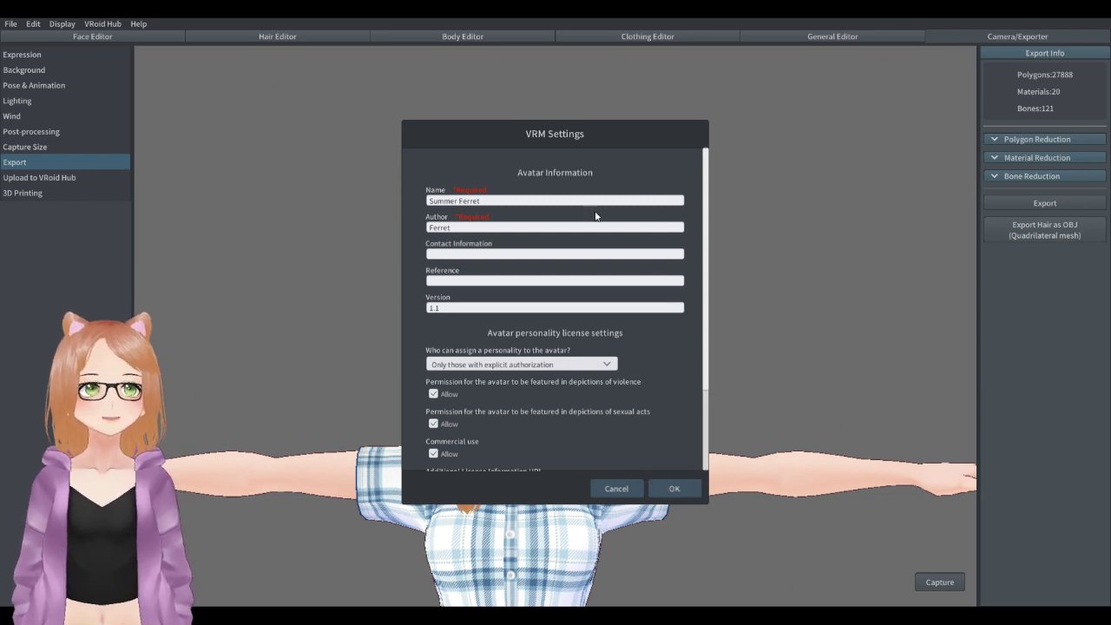
left_click(684, 489)
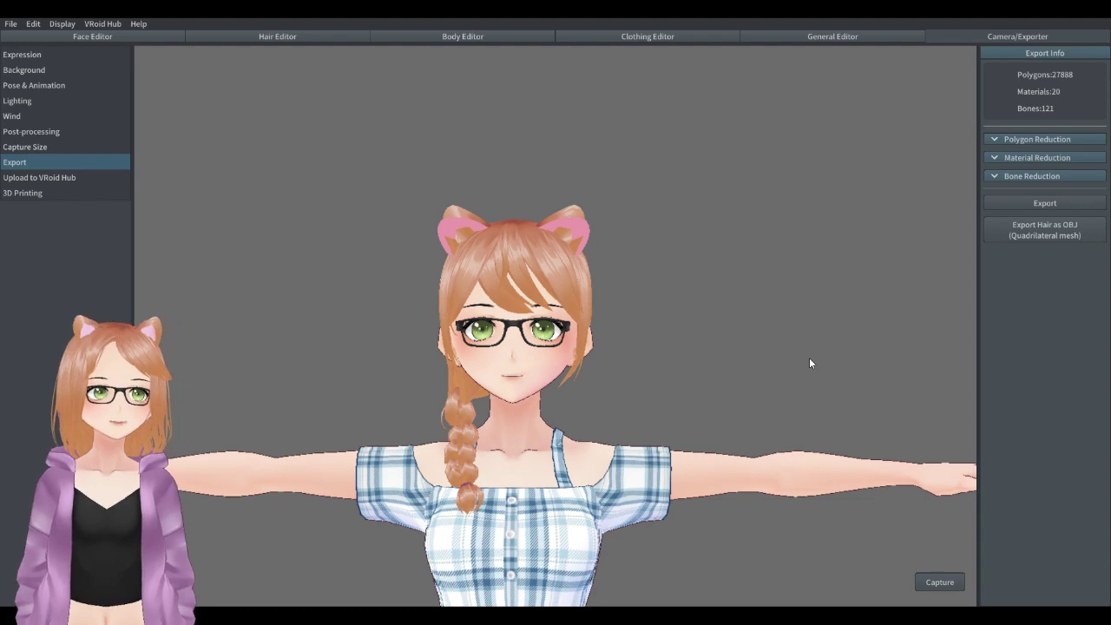
Examine the avatar's face, ears and braid from the front in the export preview.
scroll(600, 309, "up", 6)
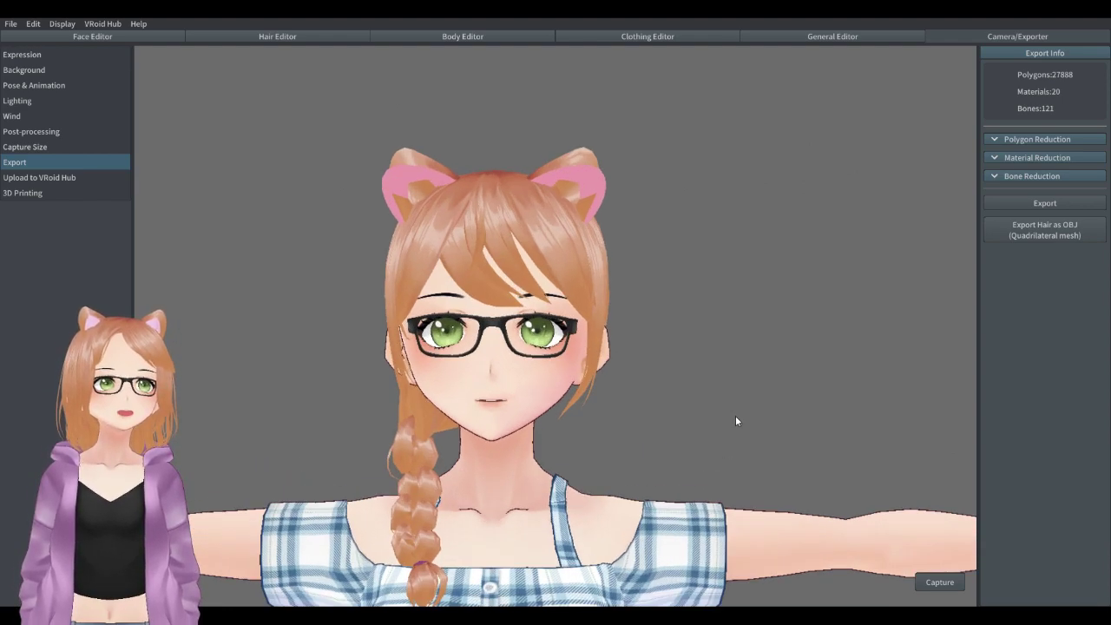
middle_click_drag(557, 433, 591, 437)
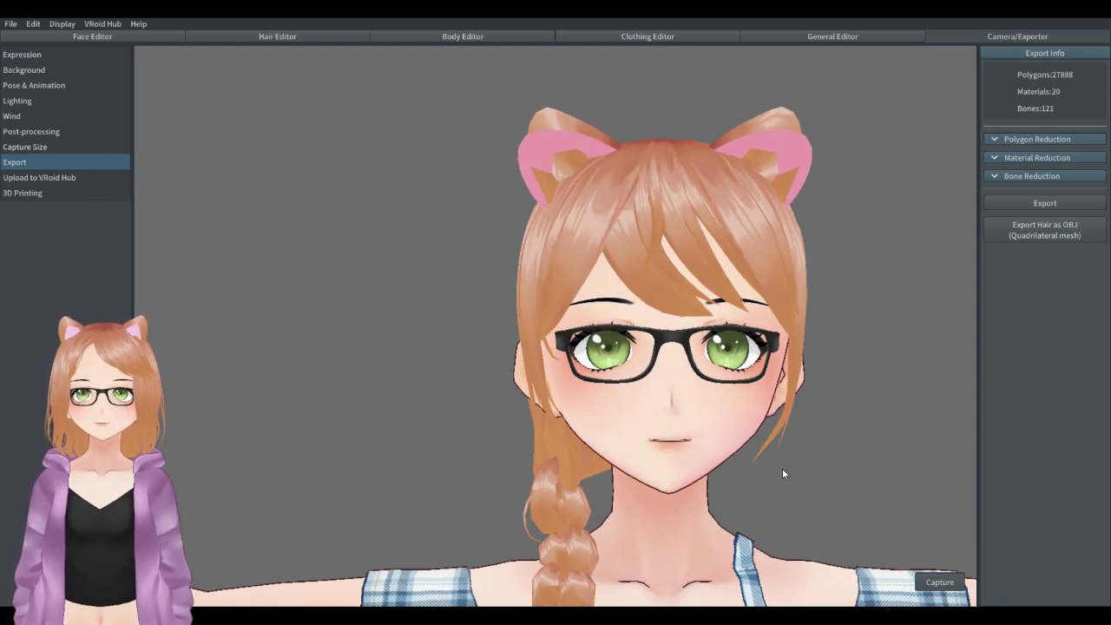
scroll(764, 465, "down", 4)
scroll(758, 463, "up", 1)
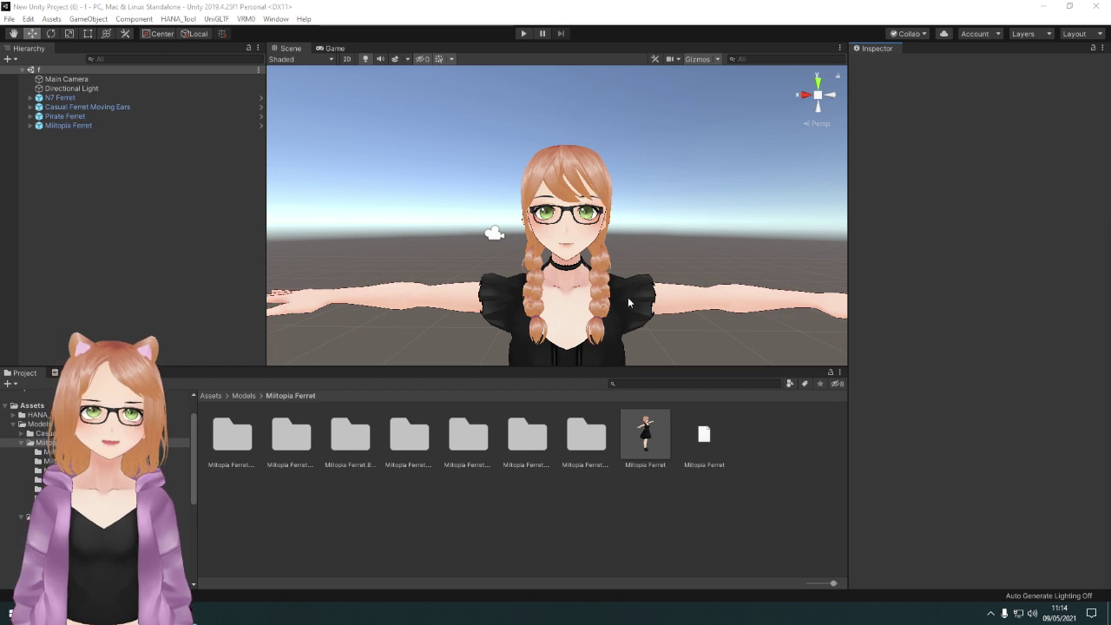
Switch to the Unity project and look over the four Ferret avatars standing side by side in the scene.
scroll(628, 299, "down", 5)
middle_click_drag(629, 301, 544, 295)
left_click_drag(486, 279, 594, 276)
middle_click_drag(593, 276, 653, 280)
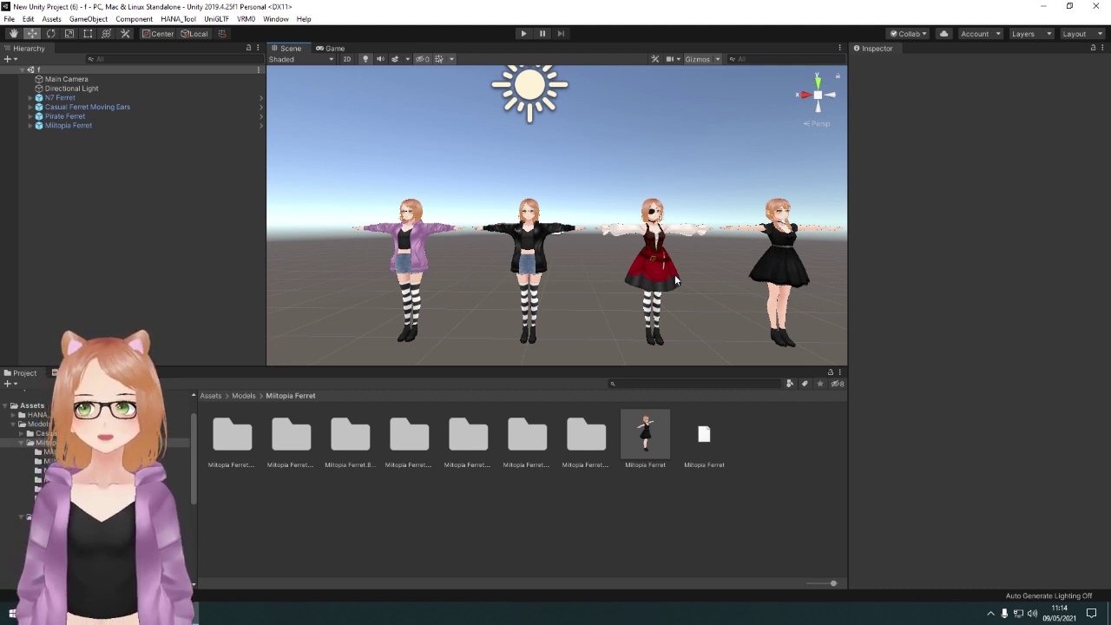
scroll(633, 284, "up", 4)
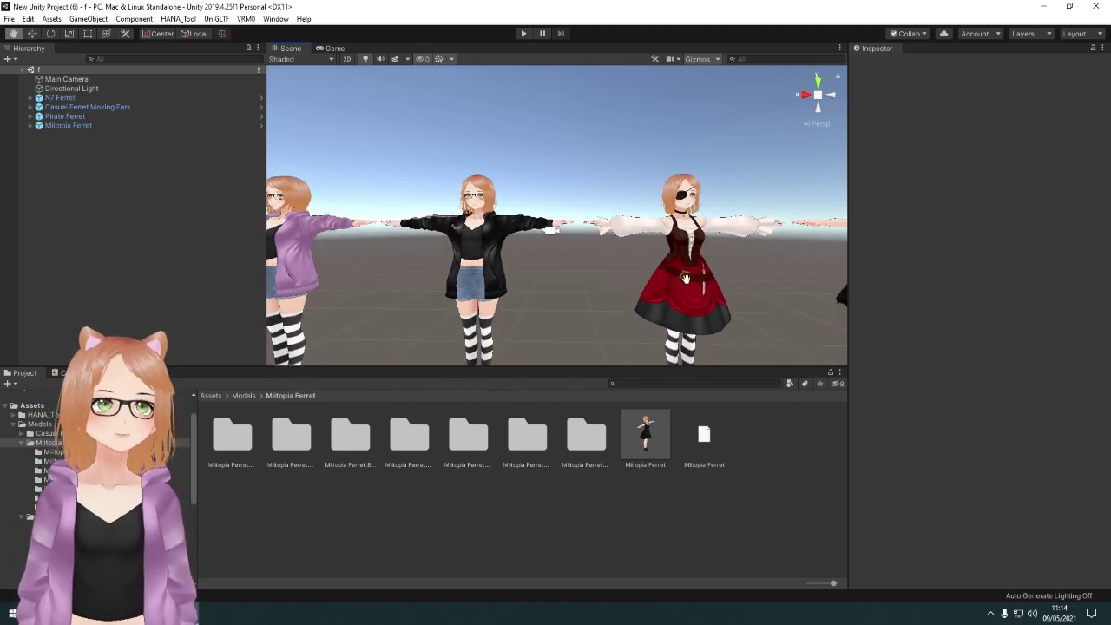
scroll(727, 264, "down", 2)
scroll(687, 273, "down", 5)
scroll(679, 272, "up", 7)
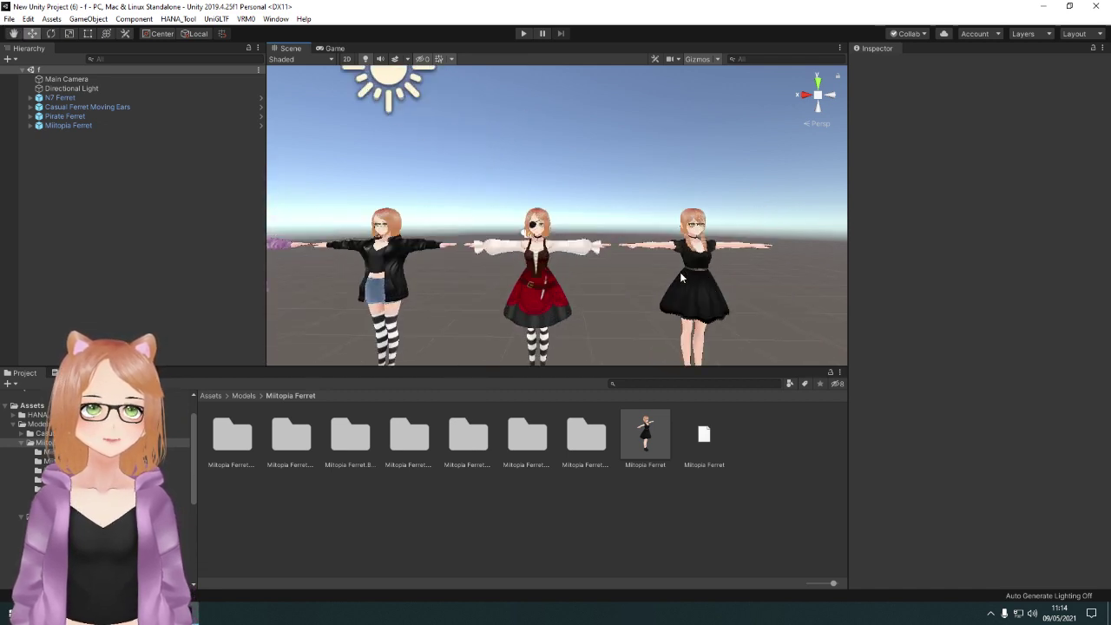
scroll(457, 278, "down", 5)
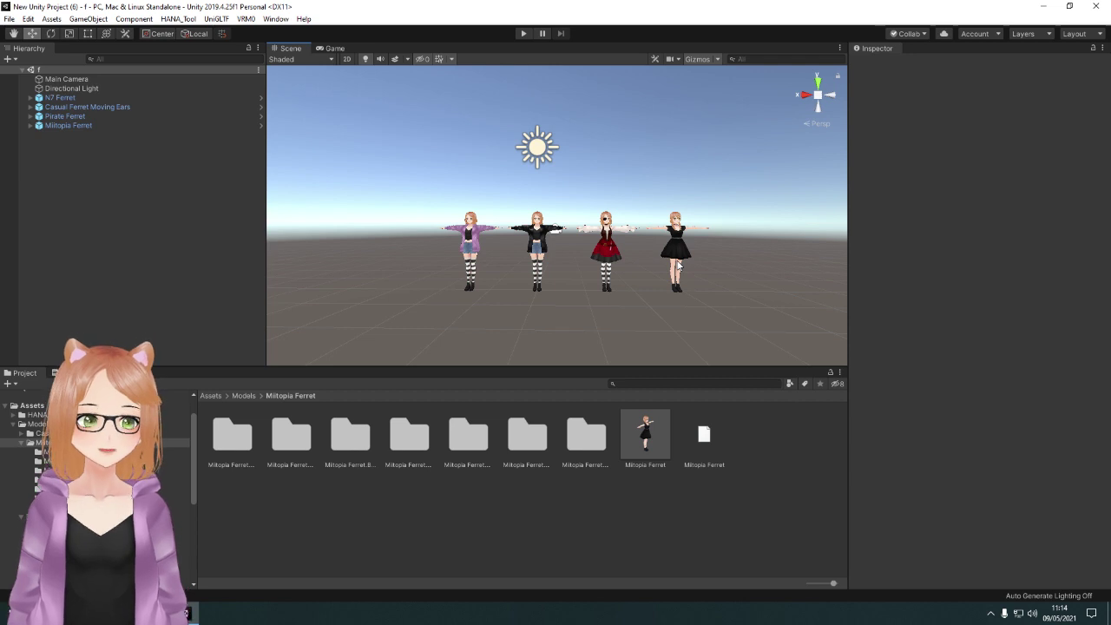
Examine the Miitopia Ferret avatar with two braids and a black dress, up close and from a distance.
scroll(679, 264, "up", 6)
middle_click_drag(823, 269, 642, 249)
middle_click_drag(772, 257, 642, 274)
scroll(712, 268, "up", 5)
scroll(765, 277, "down", 3)
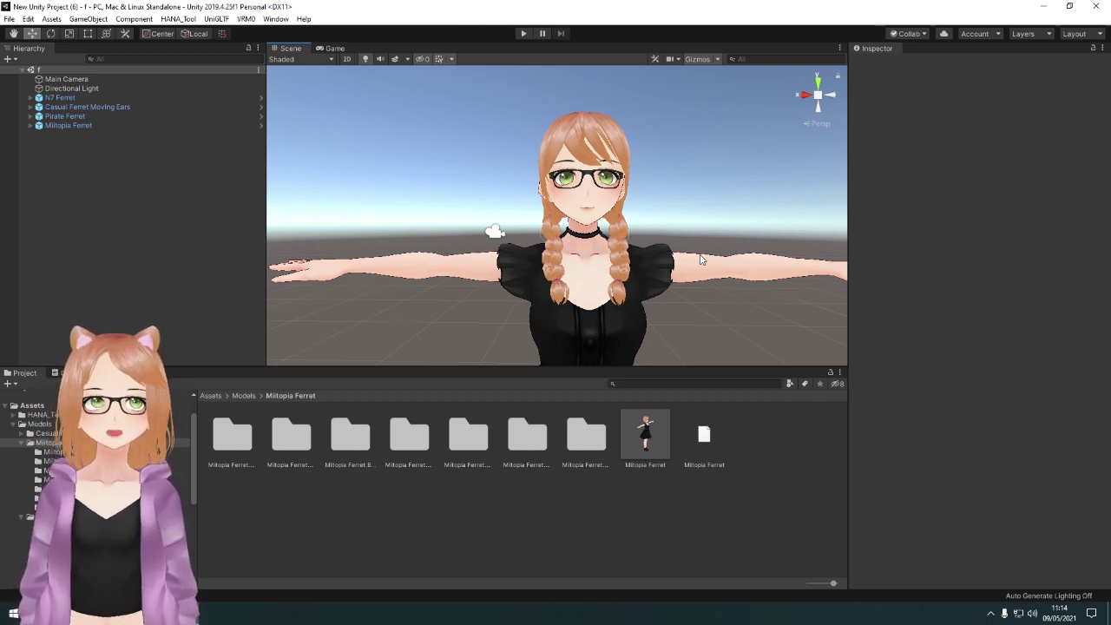
scroll(690, 273, "down", 5)
scroll(686, 278, "up", 10)
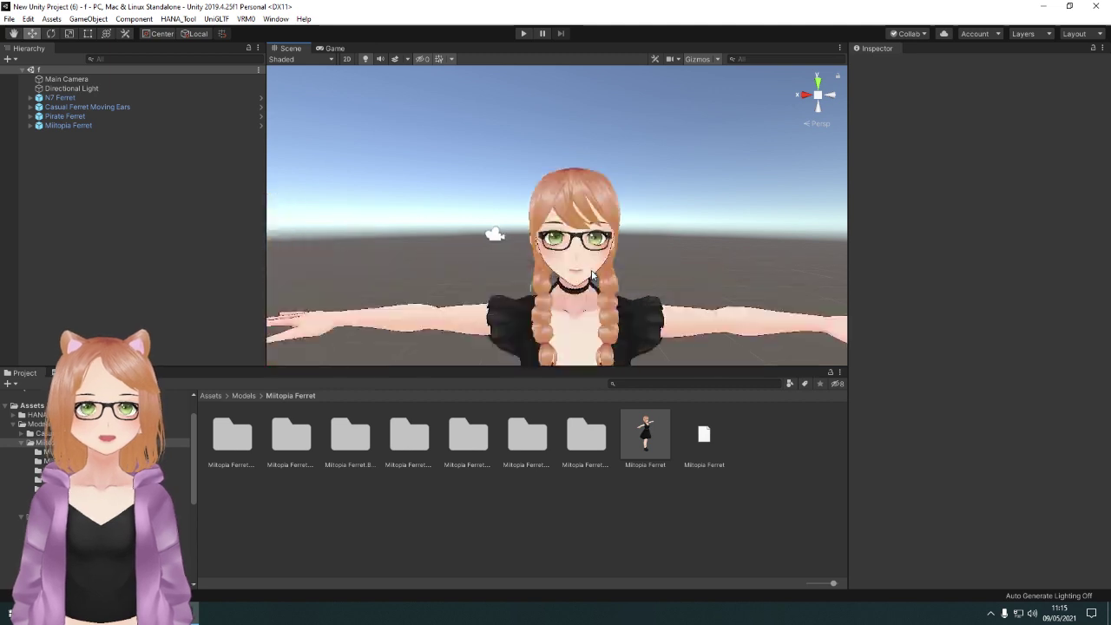
scroll(614, 275, "down", 3)
middle_click_drag(617, 279, 620, 287)
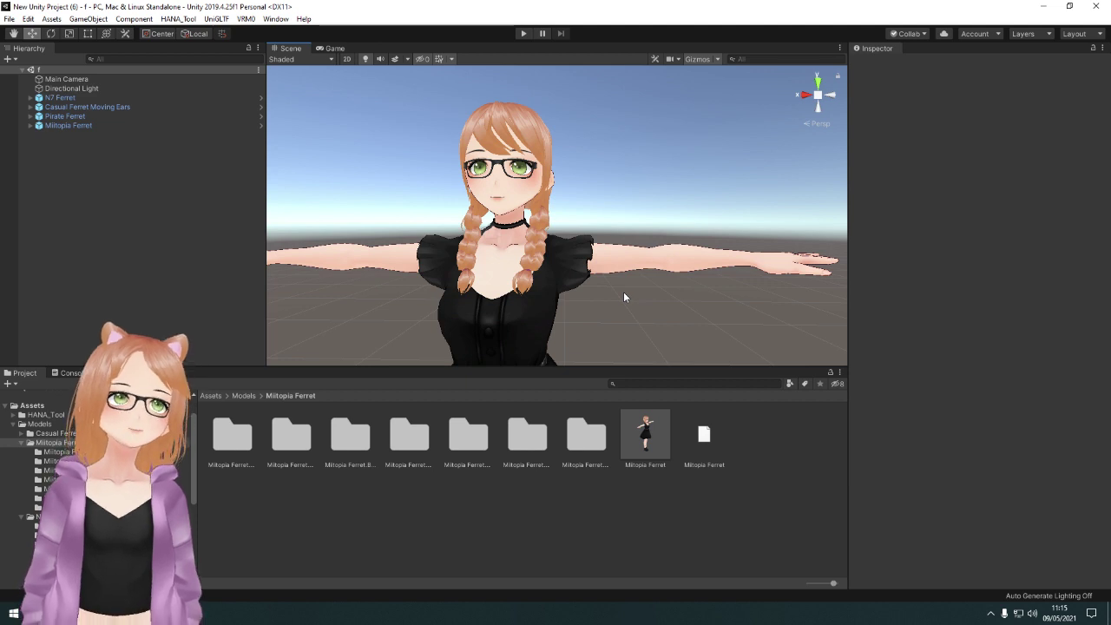
Examine the Pirate Ferret avatar's eyepatch and outfit up close.
scroll(628, 291, "down", 5)
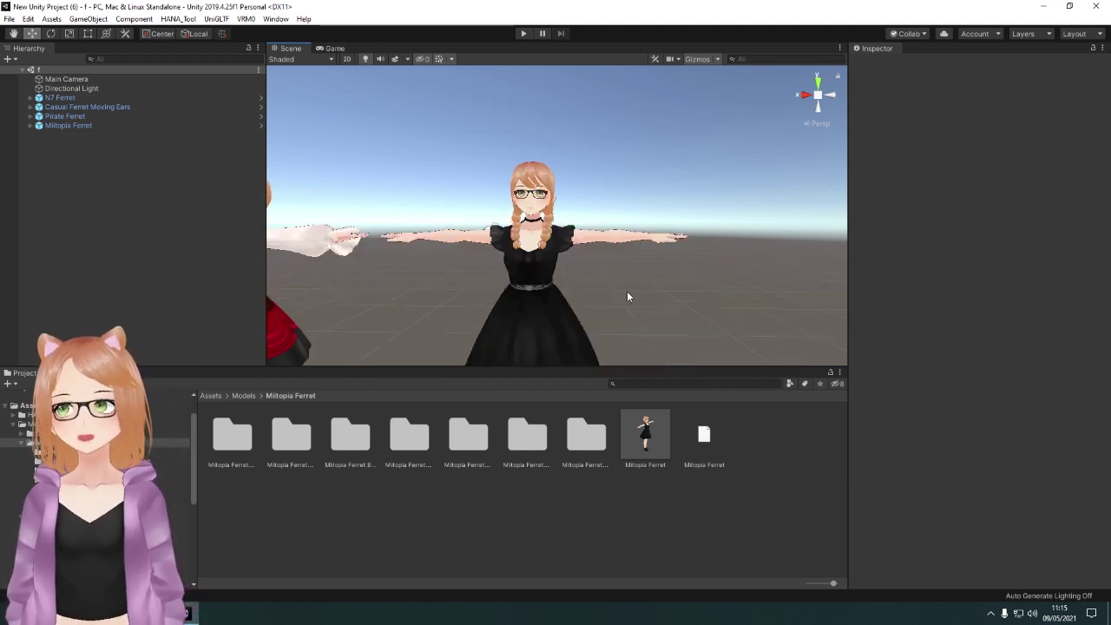
middle_click_drag(530, 318, 738, 308)
scroll(582, 286, "up", 4)
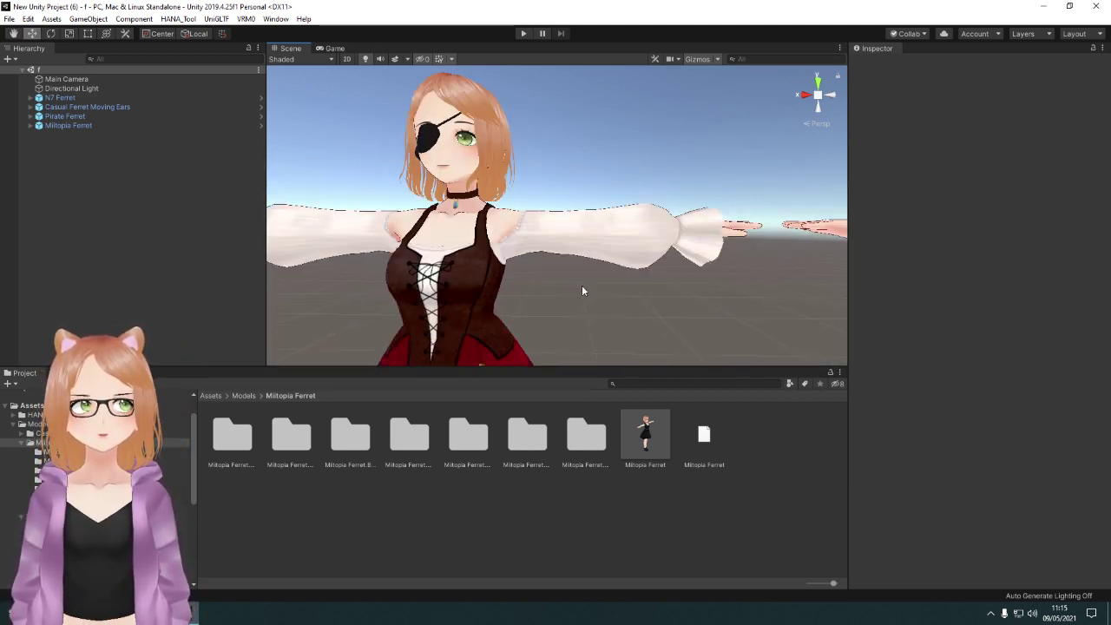
middle_click_drag(539, 280, 615, 289)
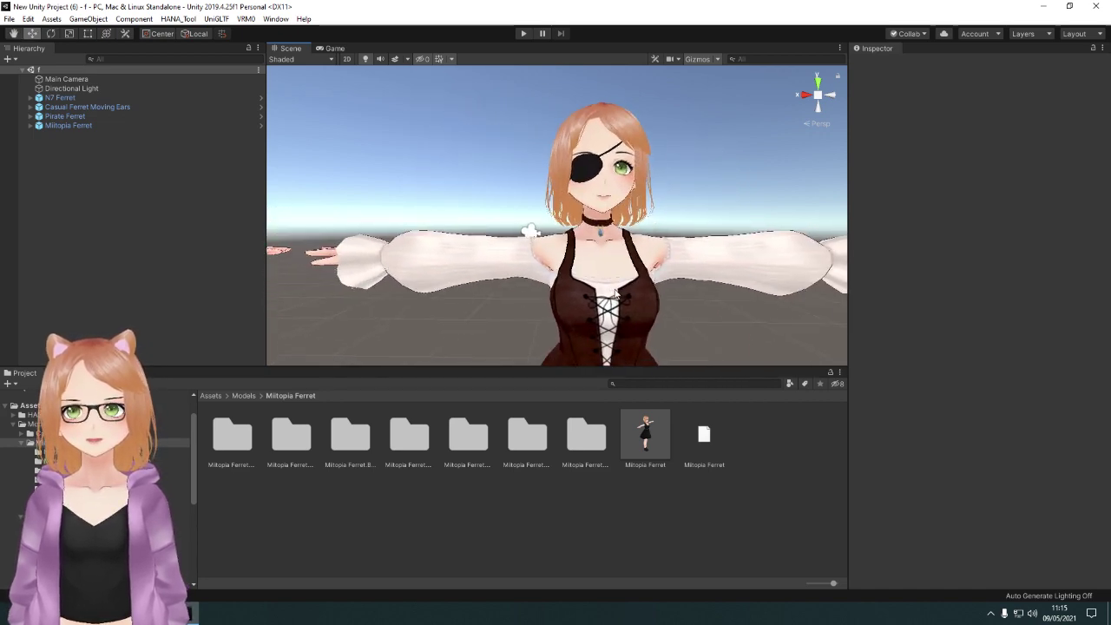
Examine the N7 Ferret avatar up close and view the Casual, N7, Pirate and Miitopia Ferret avatars from a distance.
scroll(620, 296, "down", 3)
middle_click_drag(504, 286, 710, 313)
scroll(698, 318, "up", 4)
right_click_drag(698, 318, 656, 302)
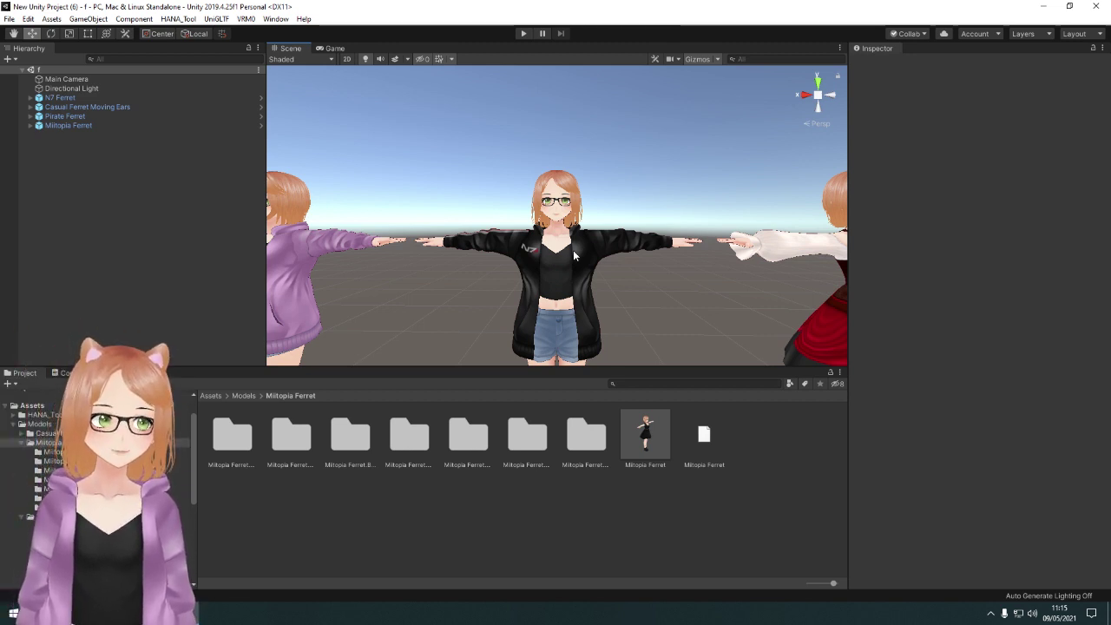
middle_click_drag(394, 280, 615, 290)
scroll(529, 282, "up", 5)
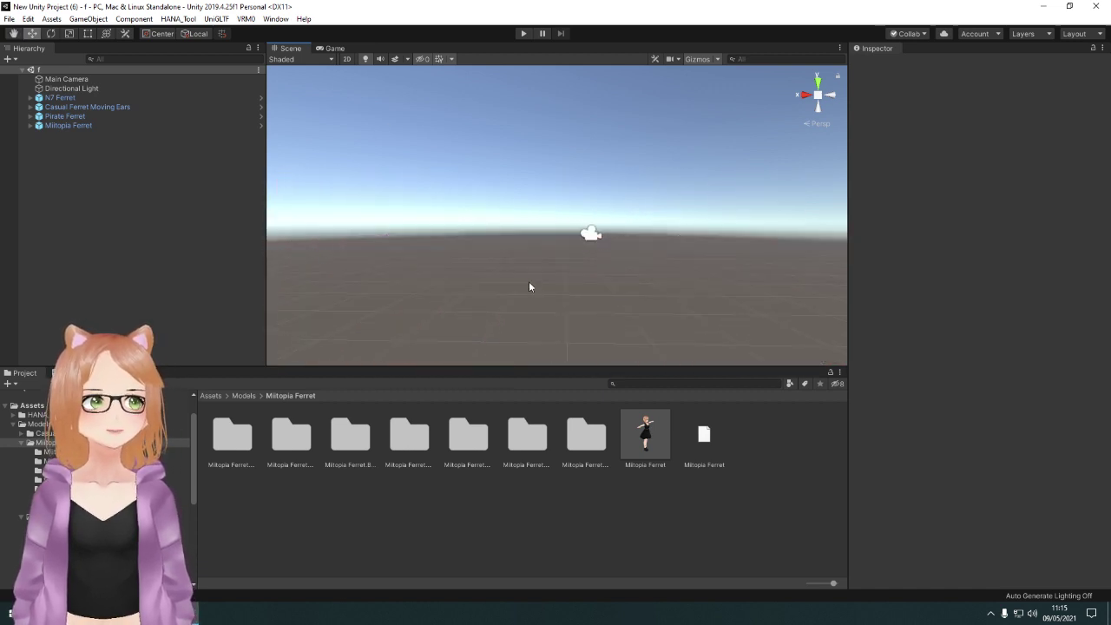
scroll(538, 305, "down", 3)
middle_click_drag(548, 303, 615, 293)
scroll(615, 293, "down", 5)
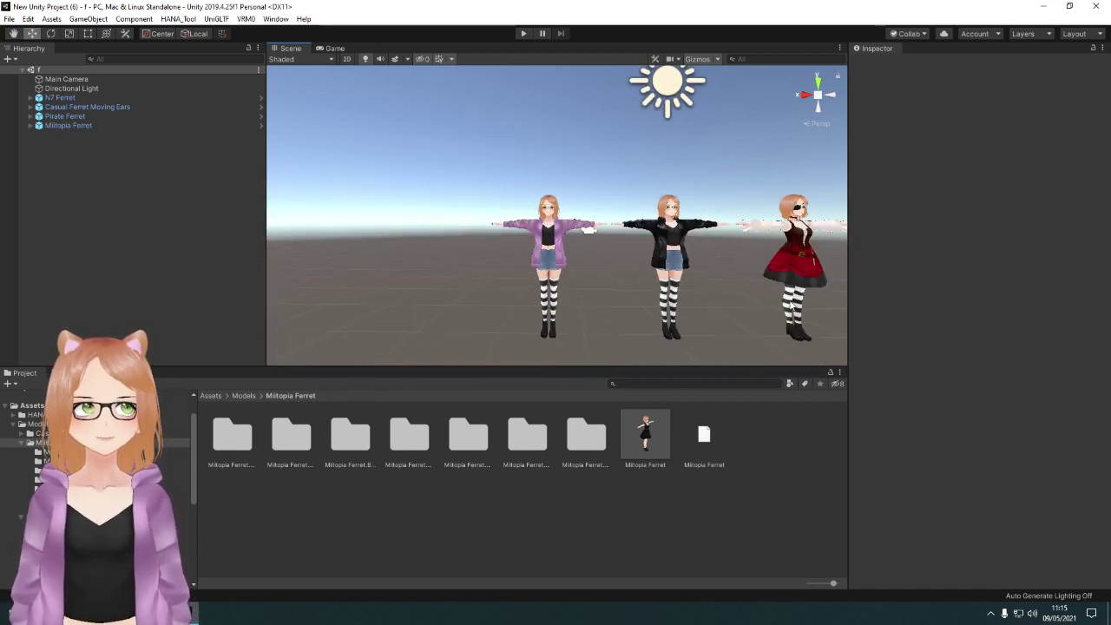
middle_click_drag(792, 306, 552, 299)
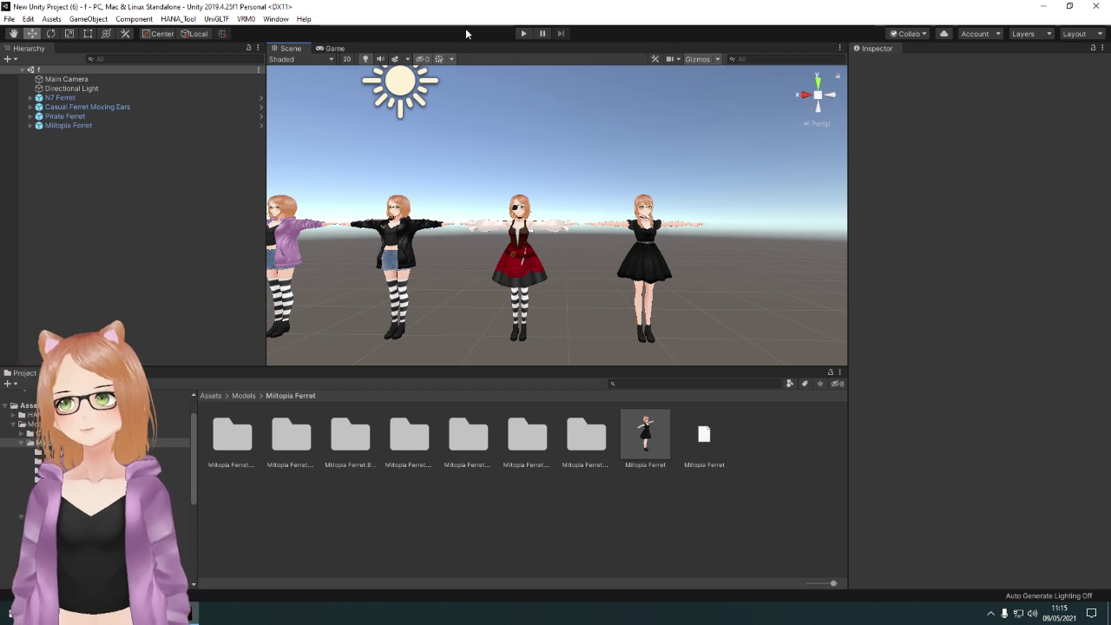
Examine the Miitopia Ferret avatar's face, glasses and braids from the front.
scroll(607, 242, "up", 3)
middle_click_drag(710, 241, 641, 245)
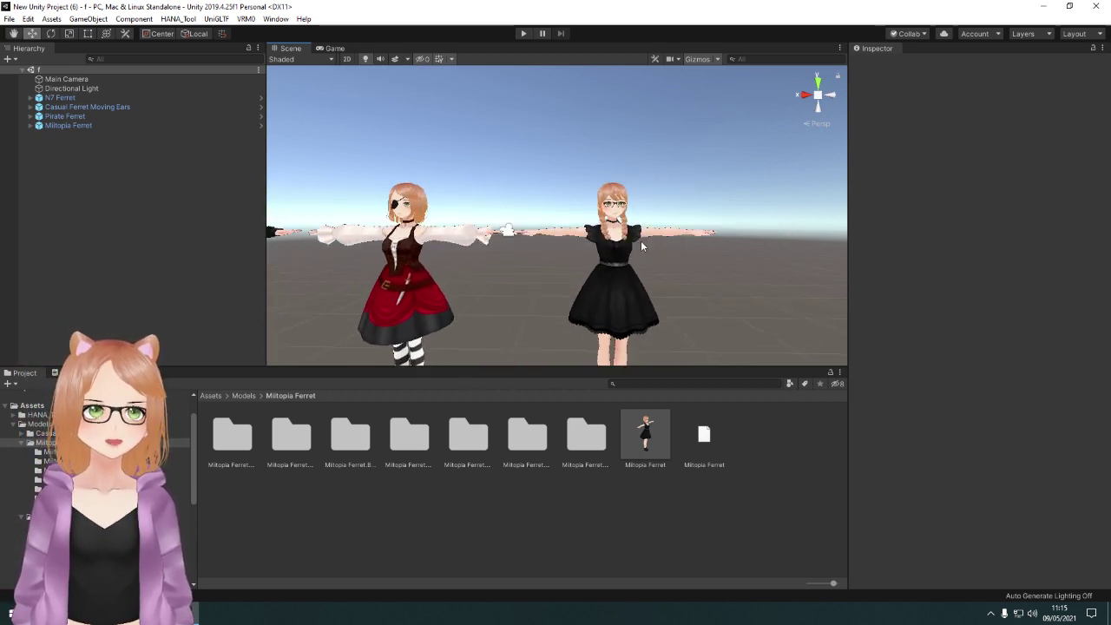
scroll(656, 249, "up", 5)
middle_click_drag(742, 243, 674, 248)
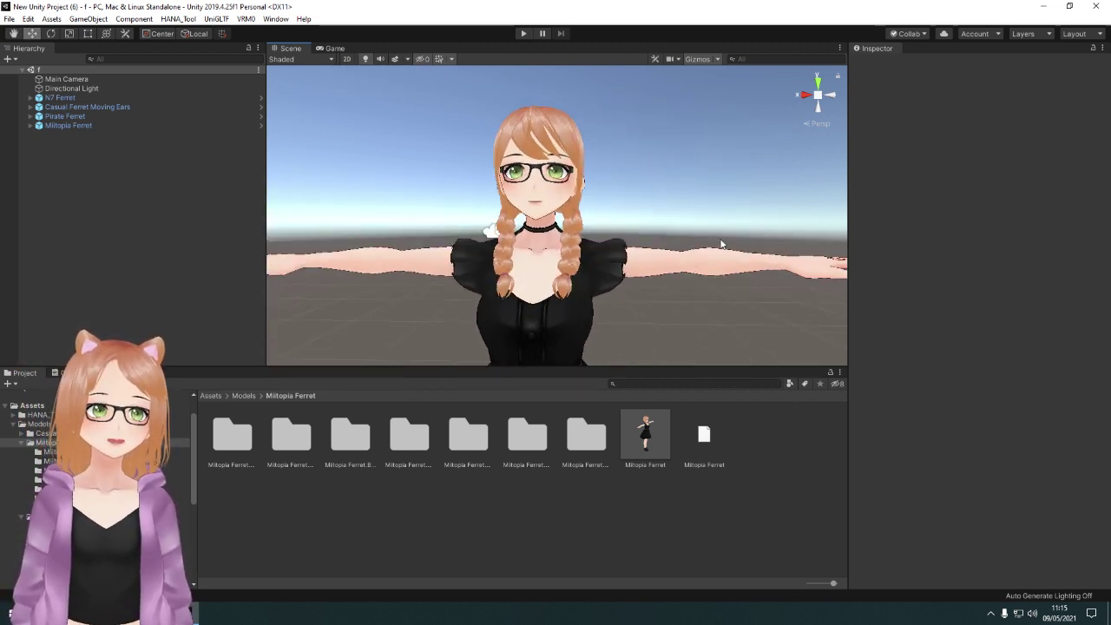
scroll(607, 219, "down", 3)
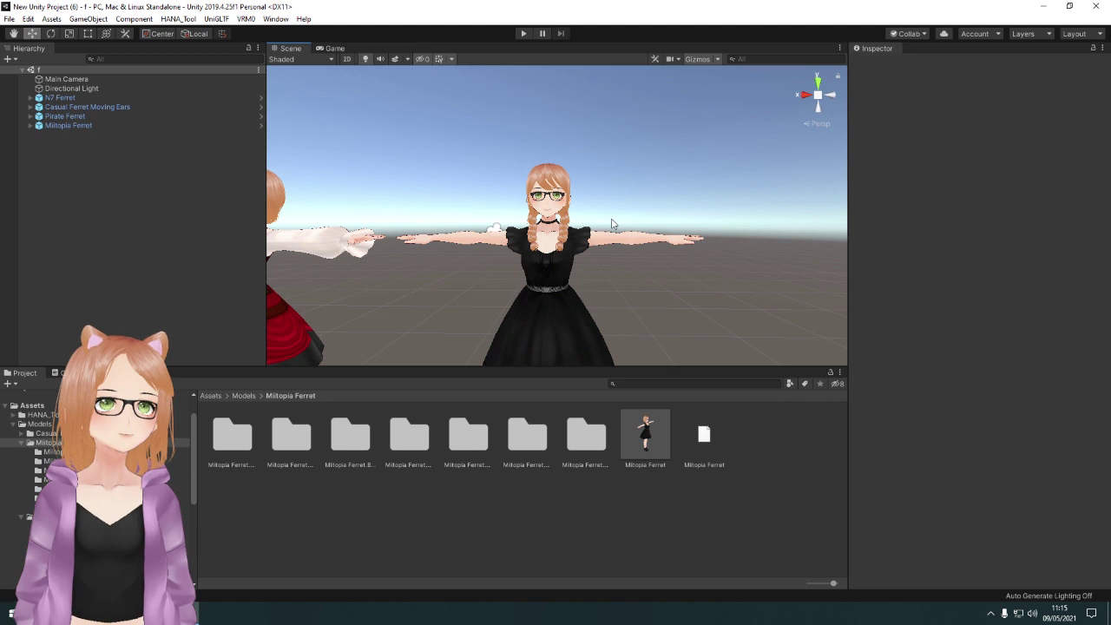
Try to import Summer Ferret.vrm from the Ferret/Current/Experimental folder with the VRM importer.
left_click(245, 19)
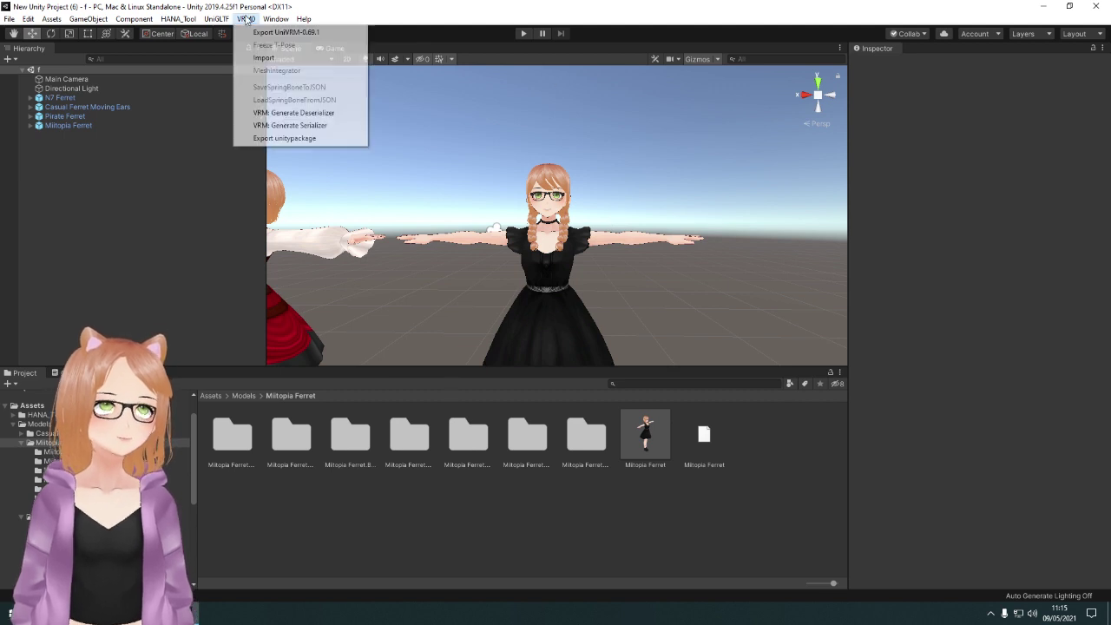
left_click(268, 58)
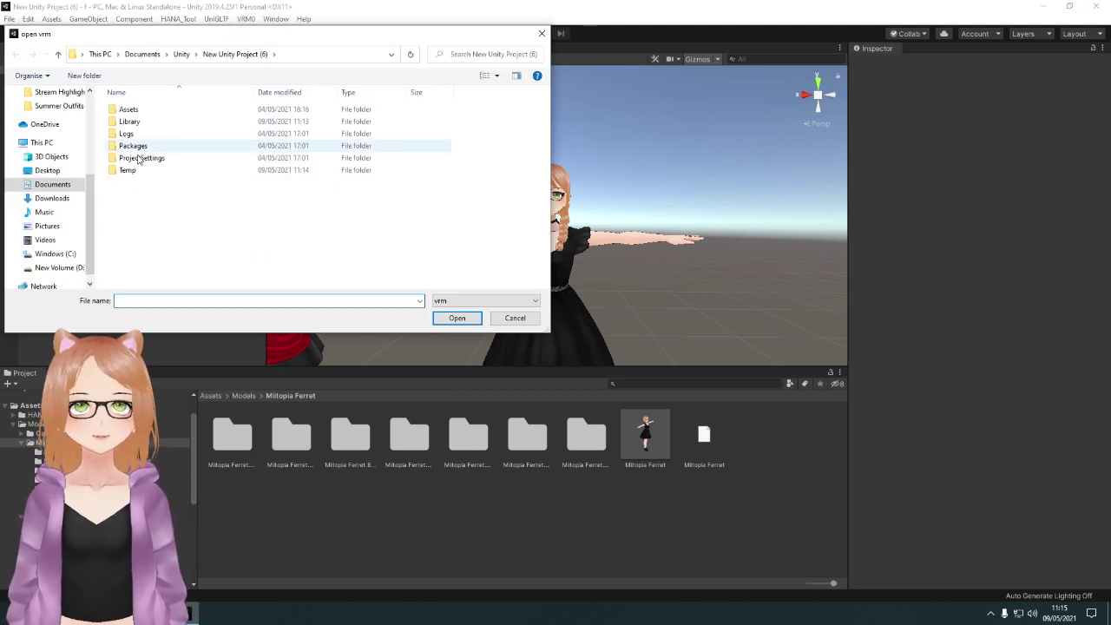
scroll(96, 174, "up", 2)
scroll(95, 174, "up", 2)
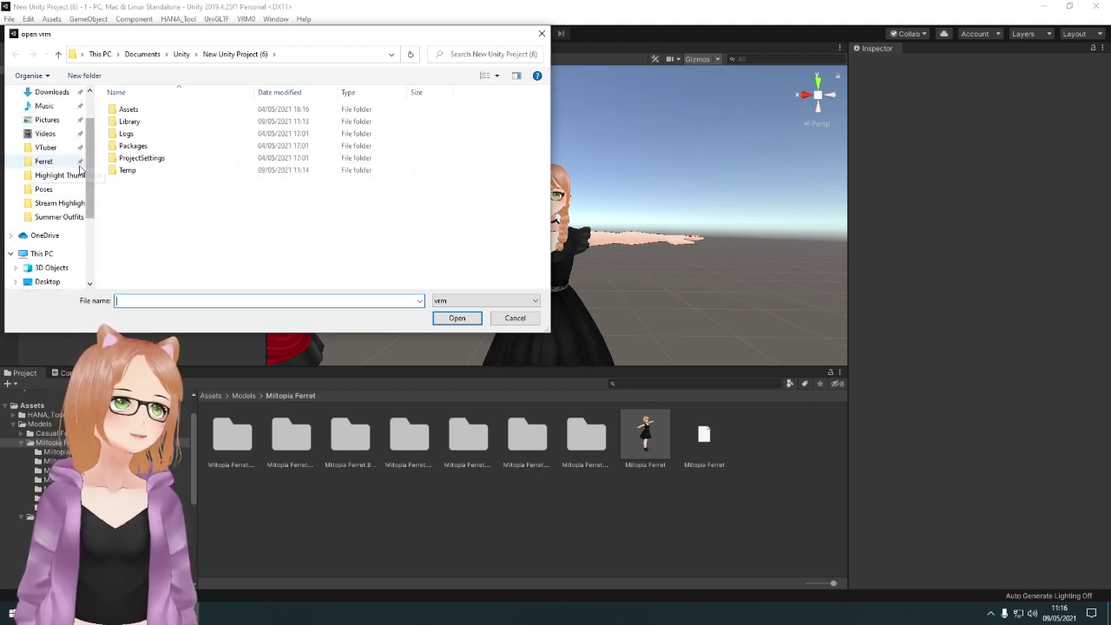
left_click(44, 162)
double_click(139, 113)
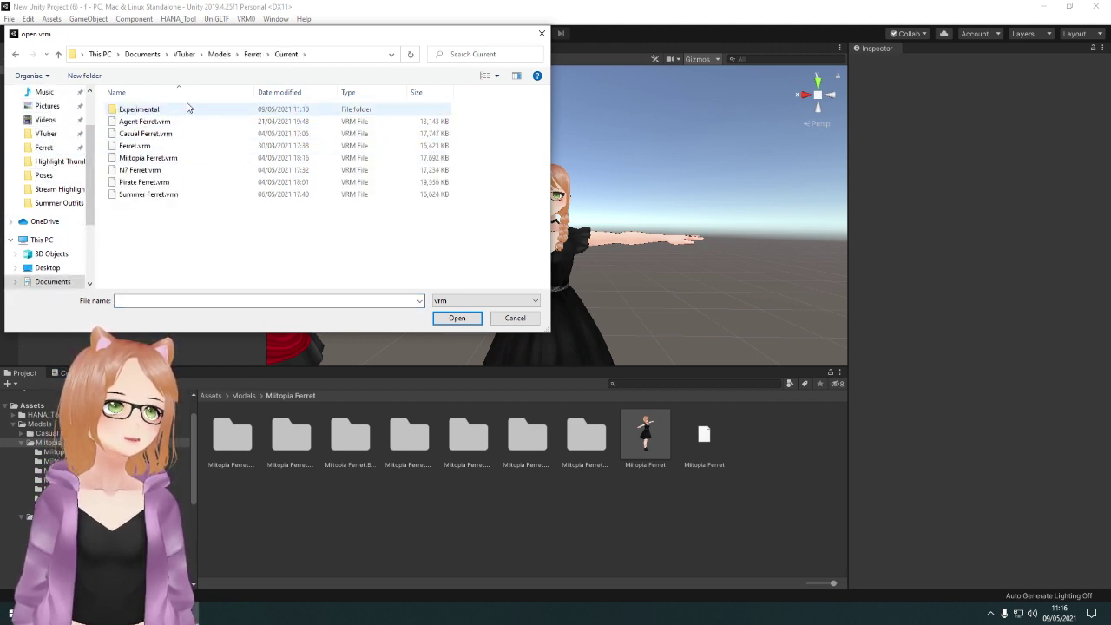
double_click(186, 110)
left_click(143, 110)
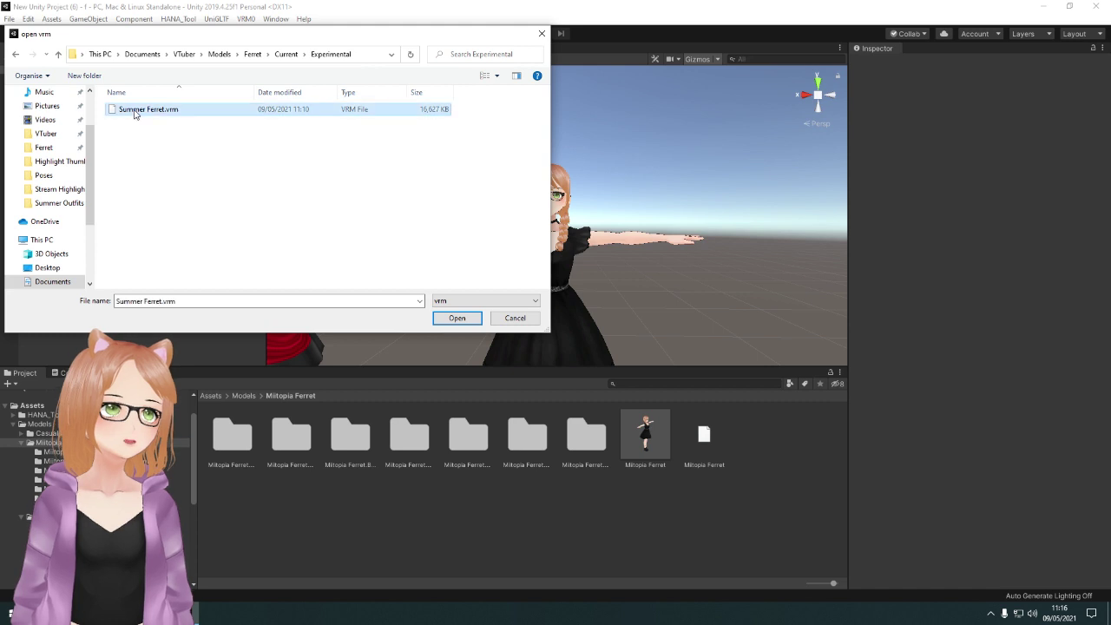
left_click(458, 318)
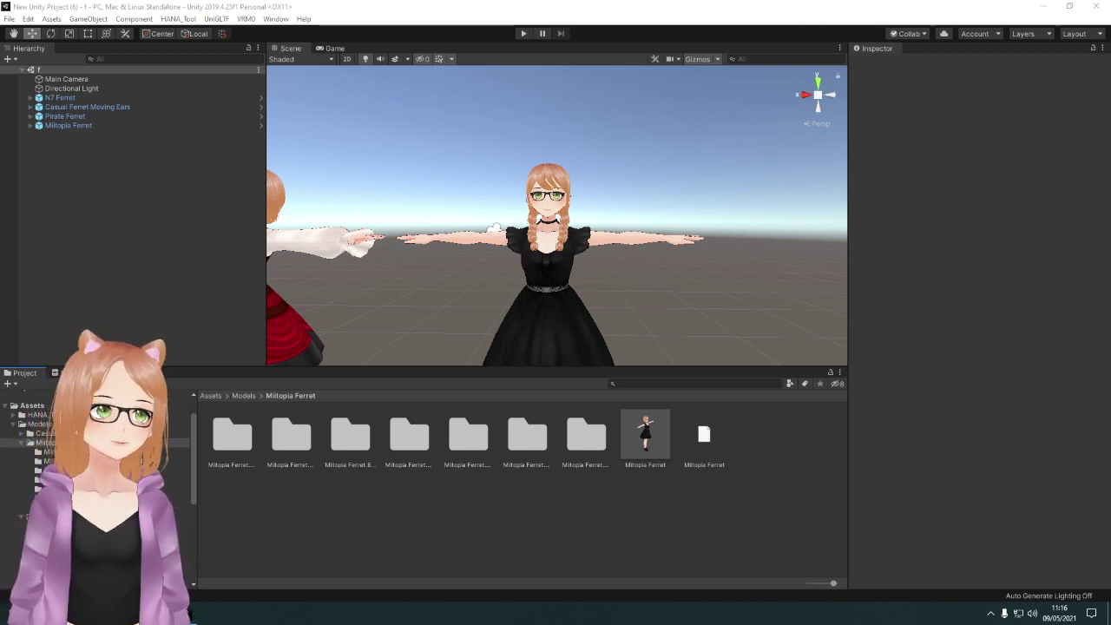
Create a folder named Summer Ferret in Assets/Models and import the Summer Ferret model into it.
left_click(40, 442)
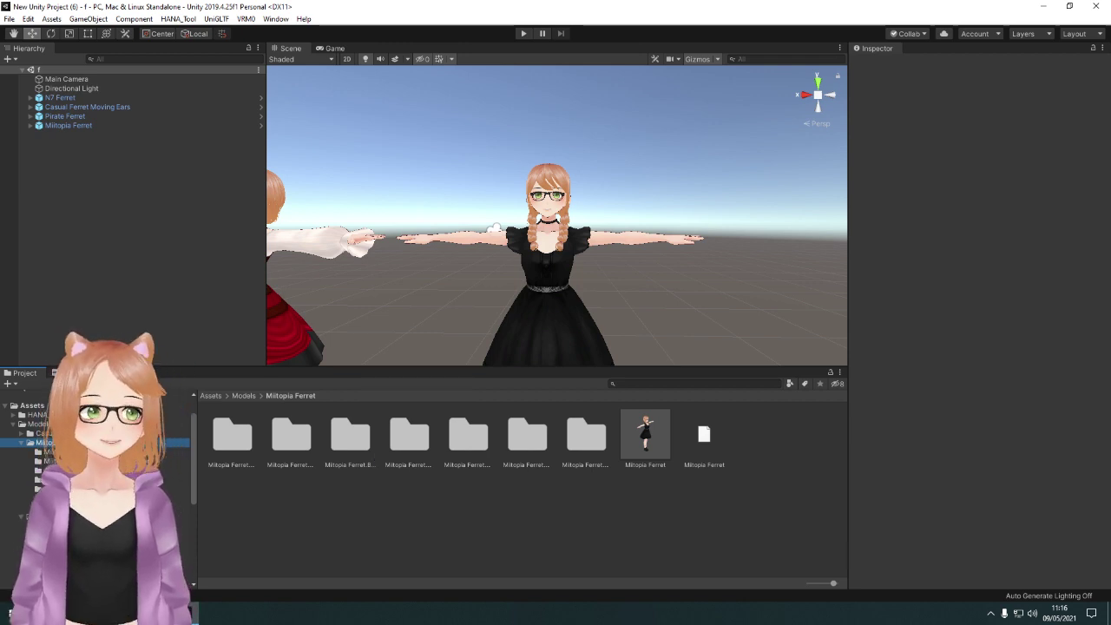
left_click(247, 446)
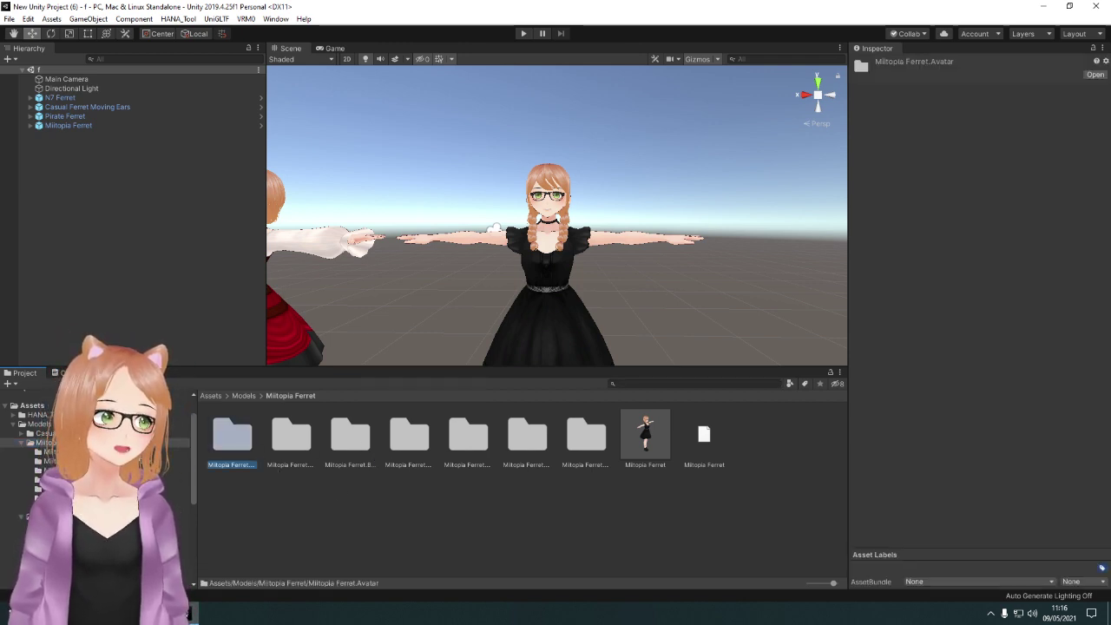
left_click(36, 425)
right_click(424, 519)
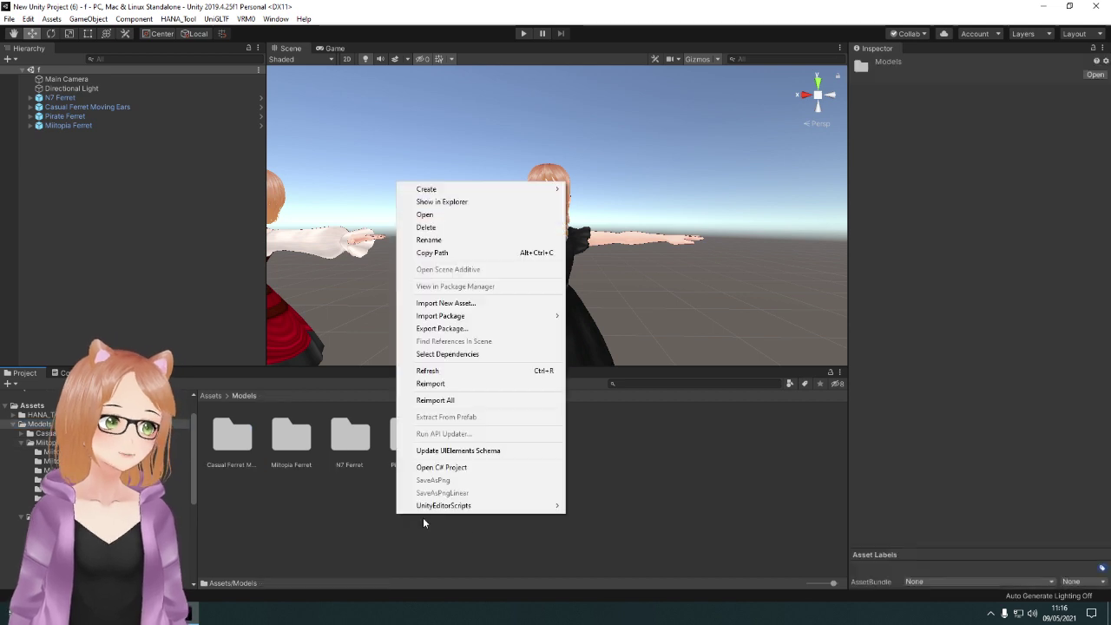
mouse_move(458, 191)
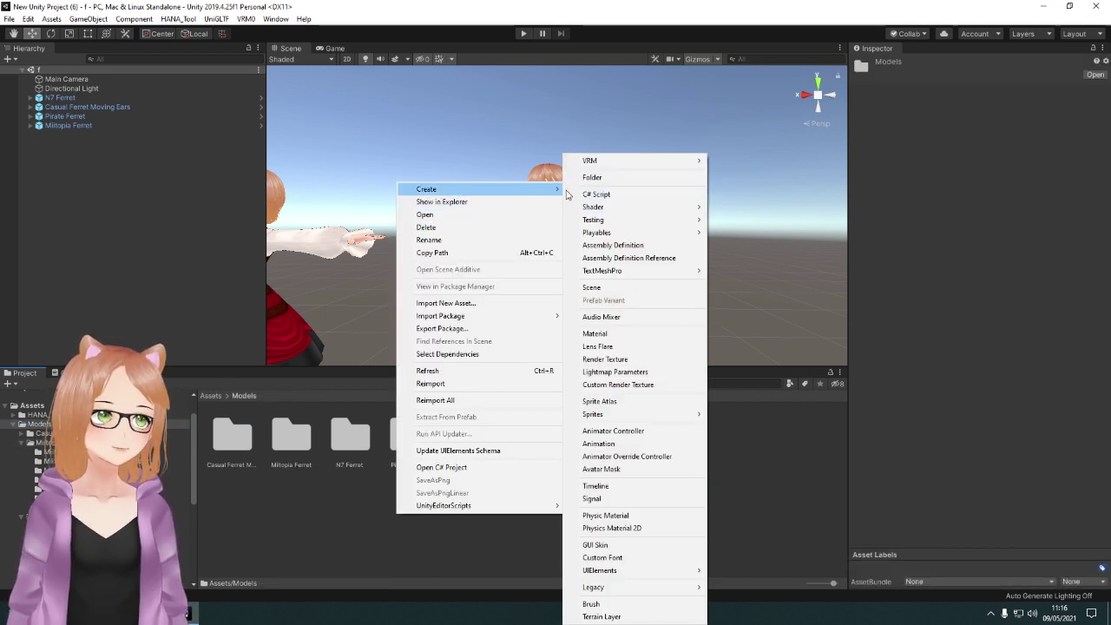
left_click(592, 178)
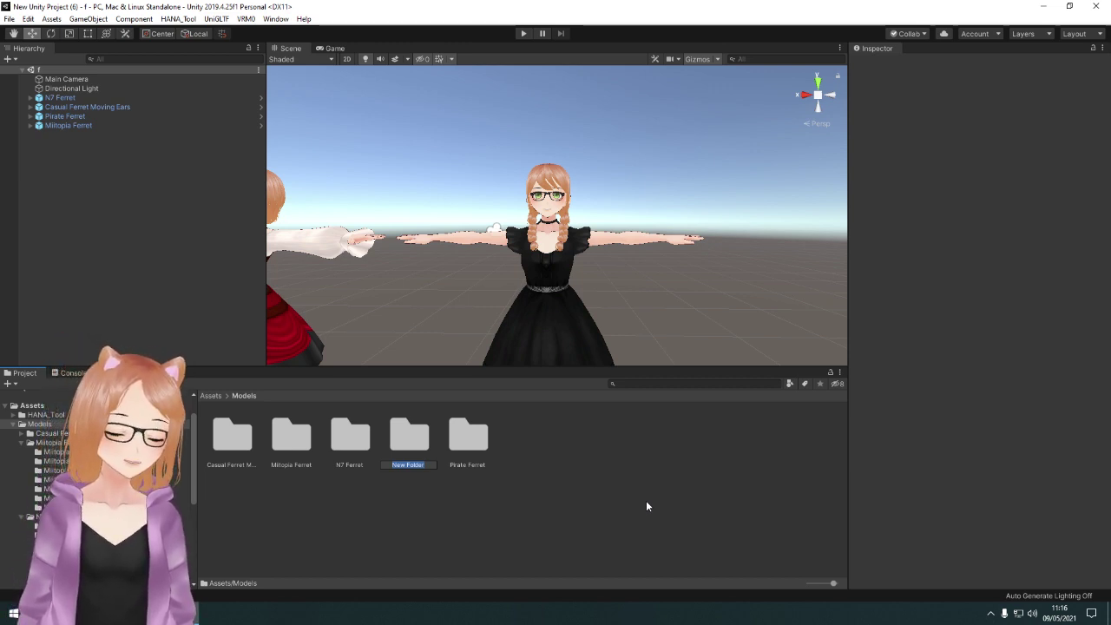
type("Summer")
type("et")
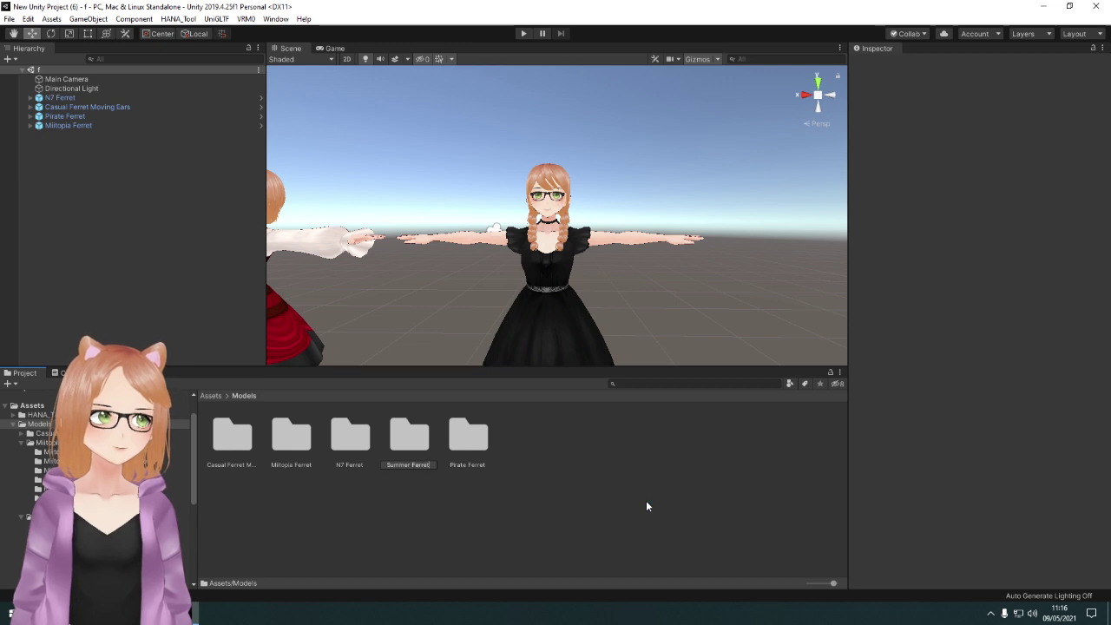
key("Return")
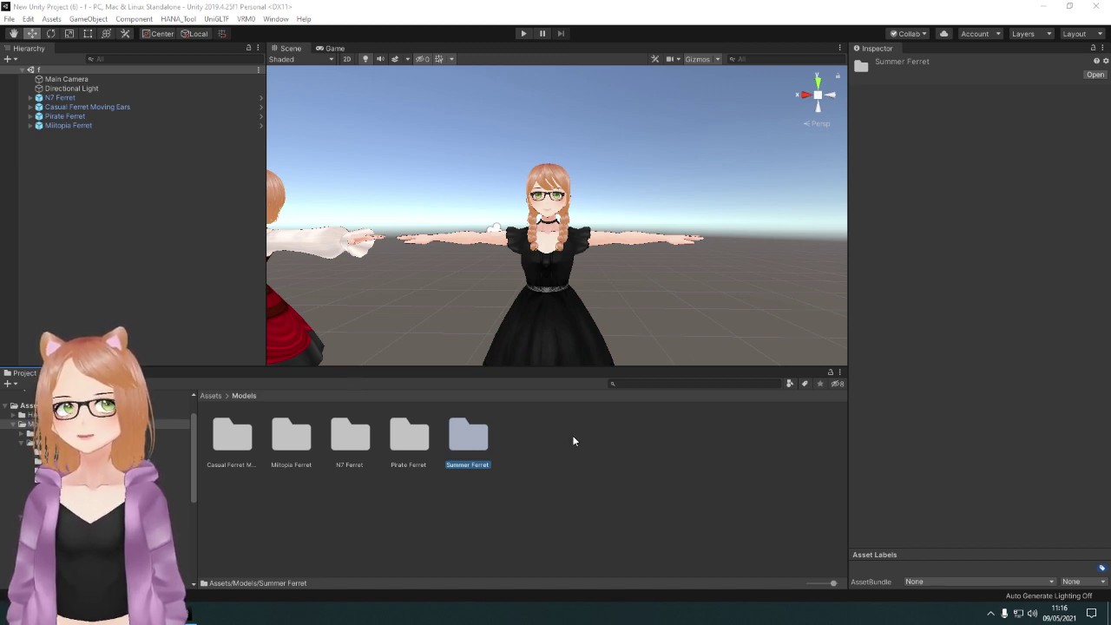
left_click_drag(573, 436, 474, 437)
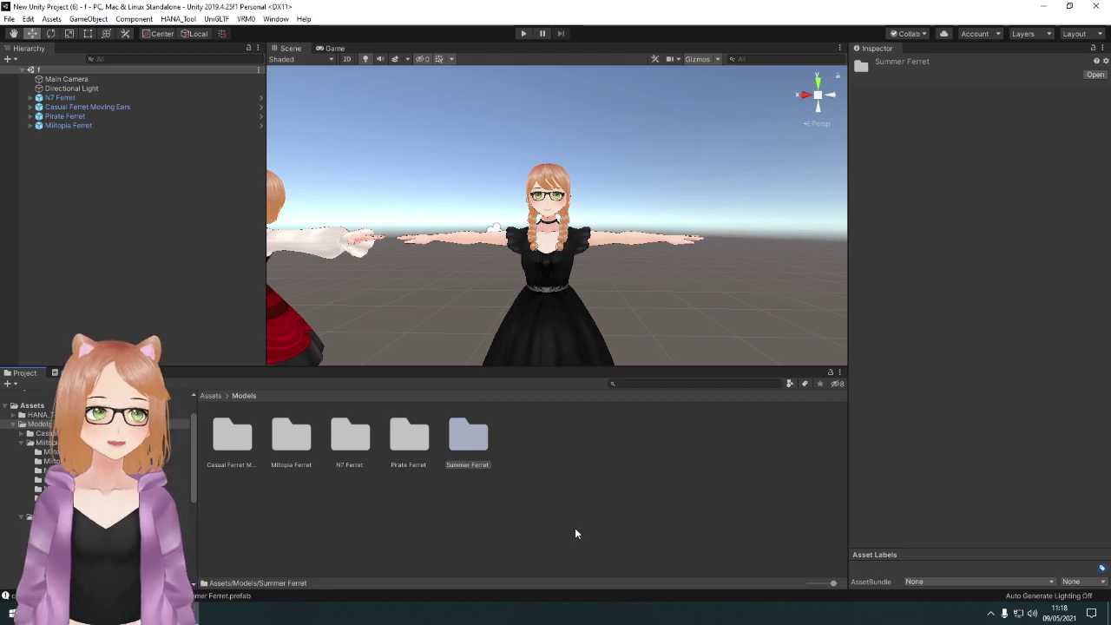
left_click(620, 448)
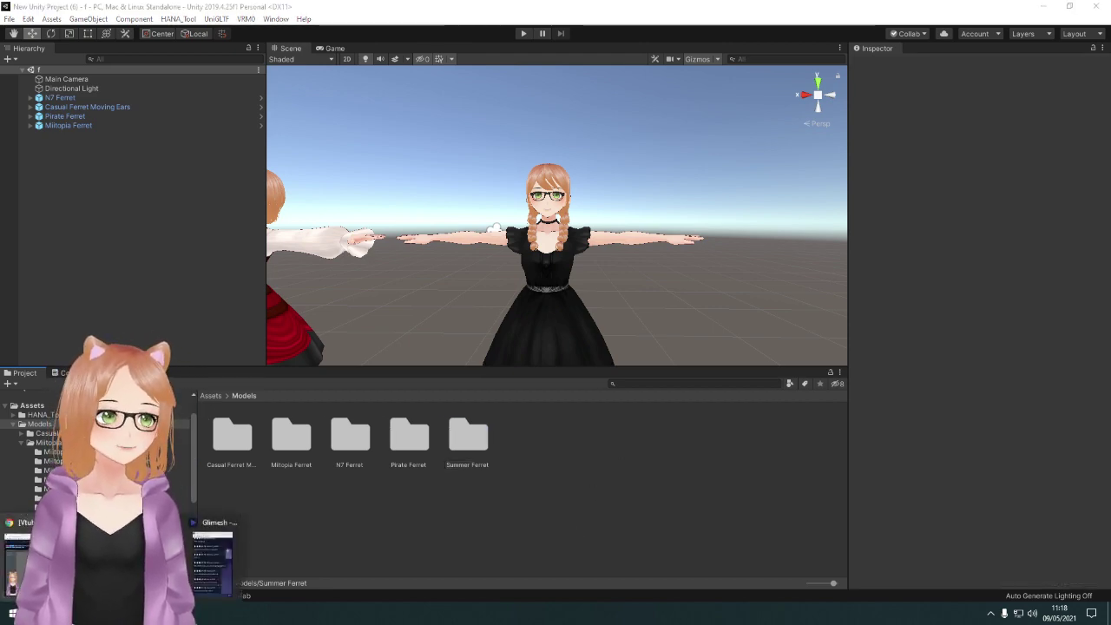
Switch to the browser, look over the live streams on the Glimesh front page, and return to Unity.
left_click(195, 520)
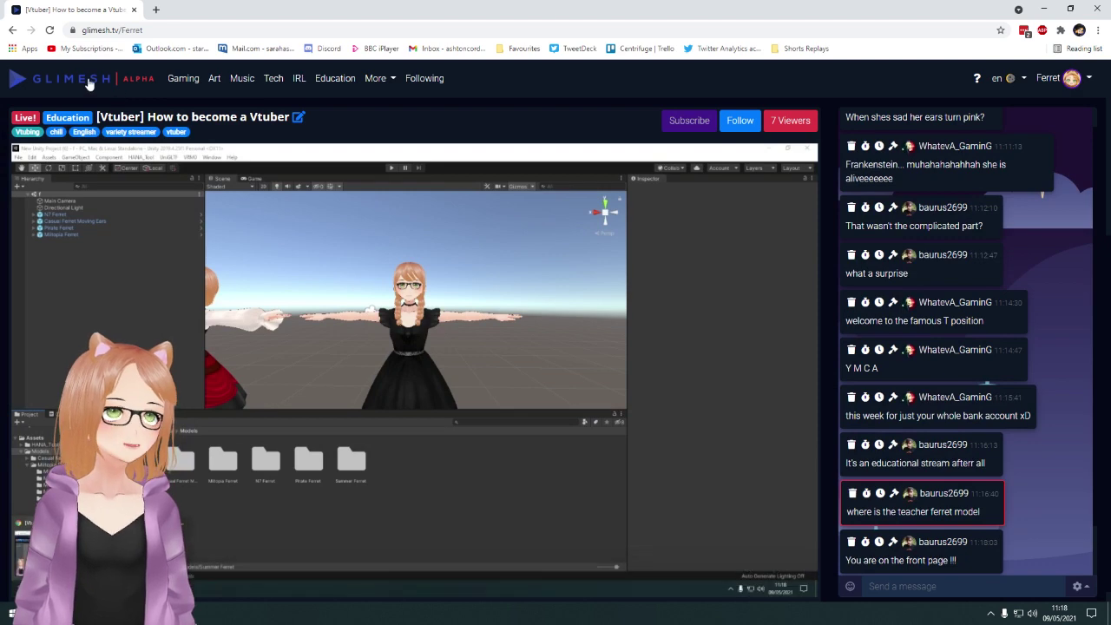
middle_click(89, 80)
key("ctrl+Tab")
scroll(746, 294, "down", 4)
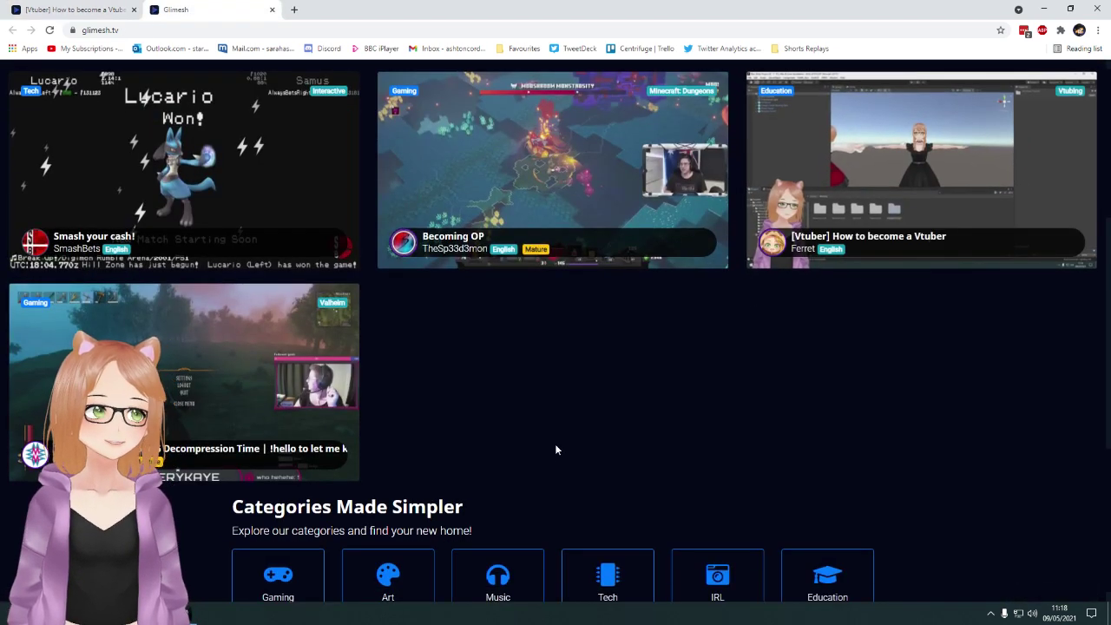
scroll(555, 449, "up", 1)
scroll(571, 450, "up", 2)
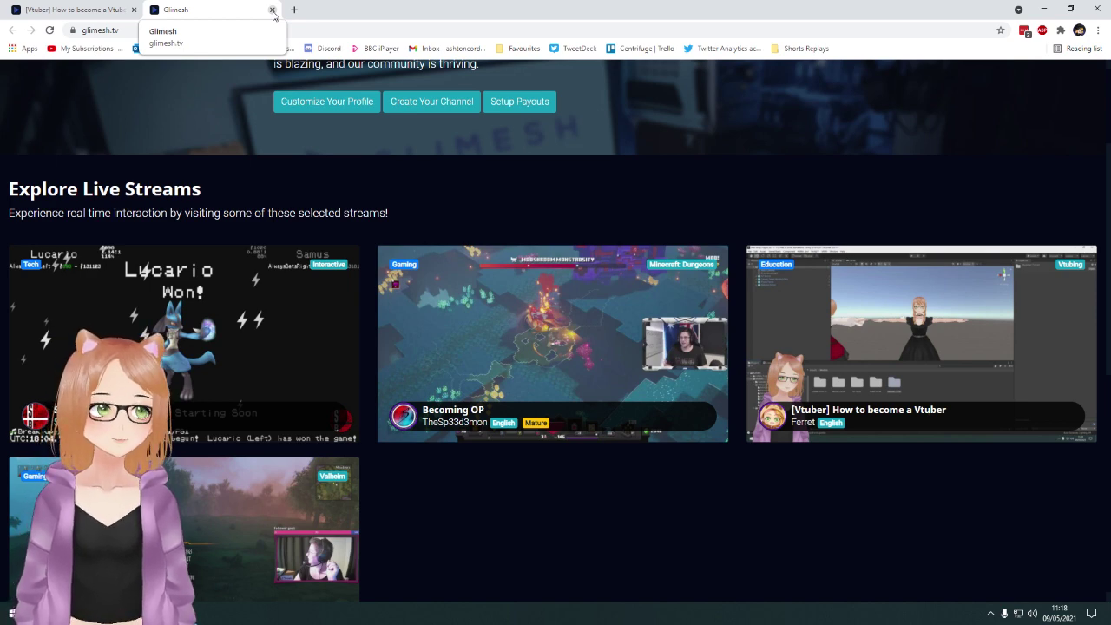
left_click(271, 10)
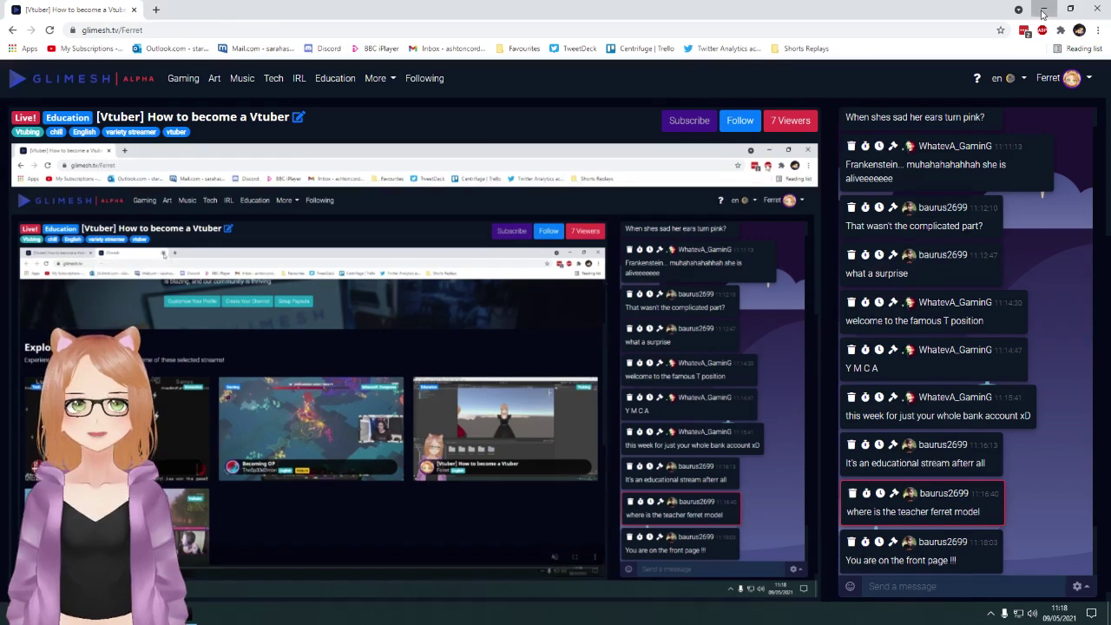
left_click(1045, 9)
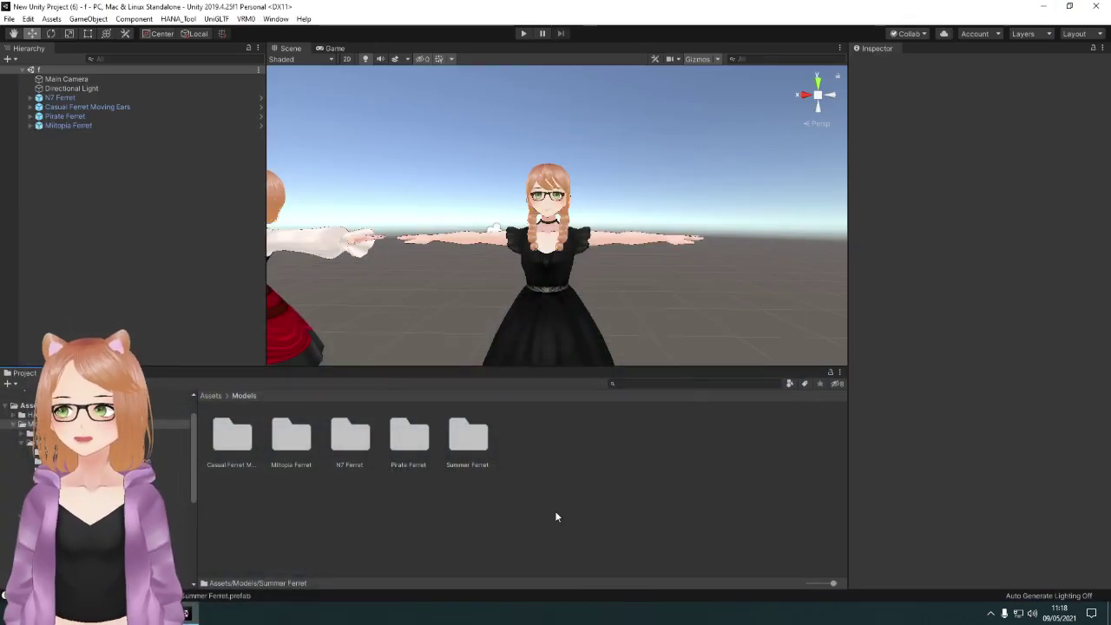